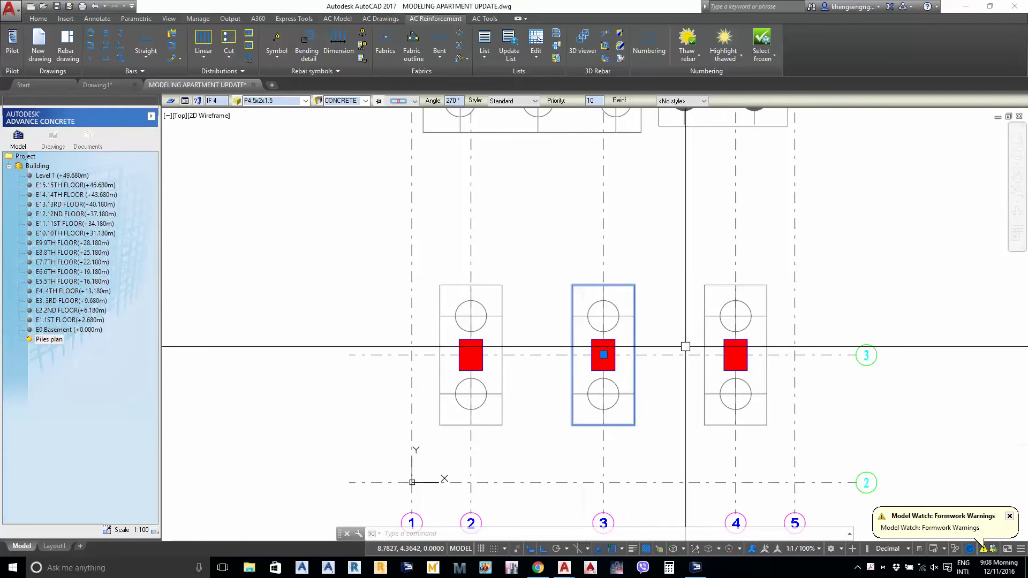
middle_drag(521, 332, 530, 355)
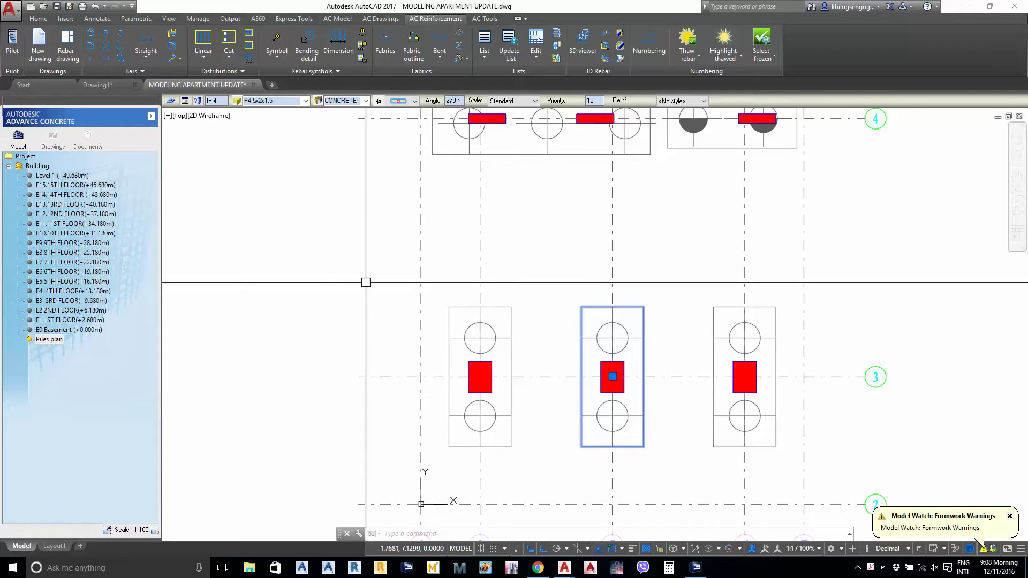
middle_drag(376, 322, 385, 287)
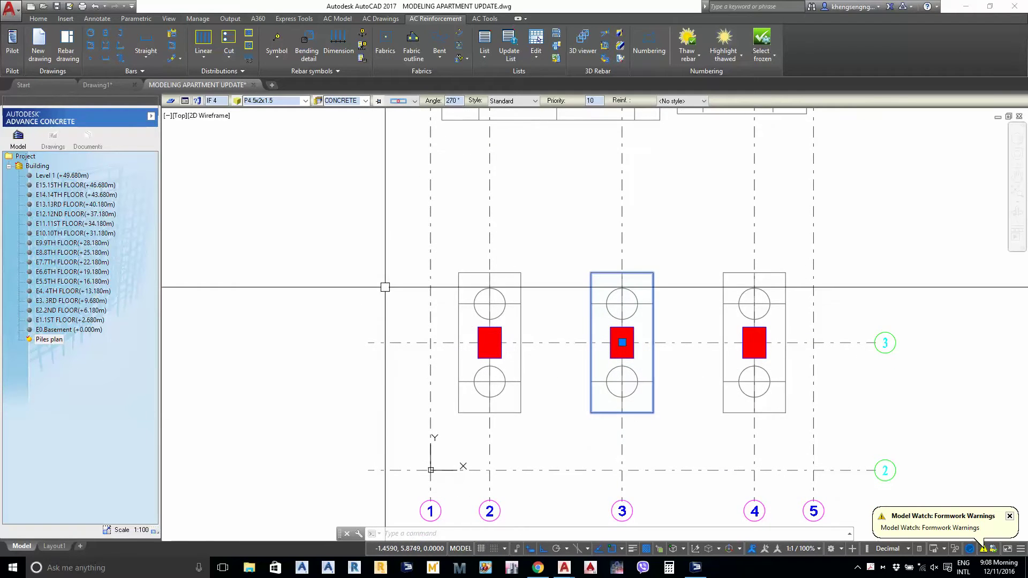
key(Escape)
key(Escape)
middle_drag(475, 338, 479, 309)
middle_drag(593, 362, 608, 378)
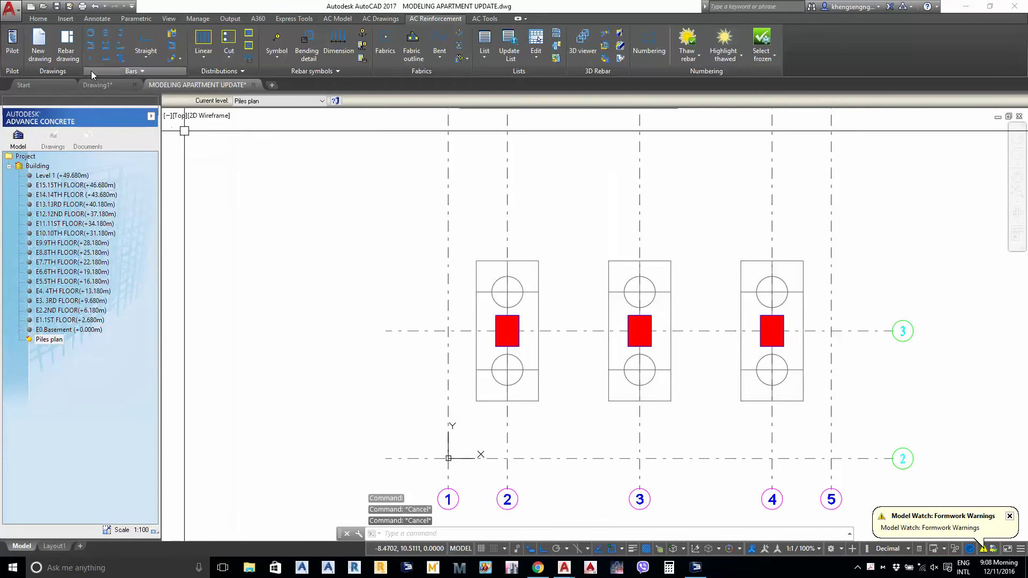
middle_drag(326, 262, 329, 247)
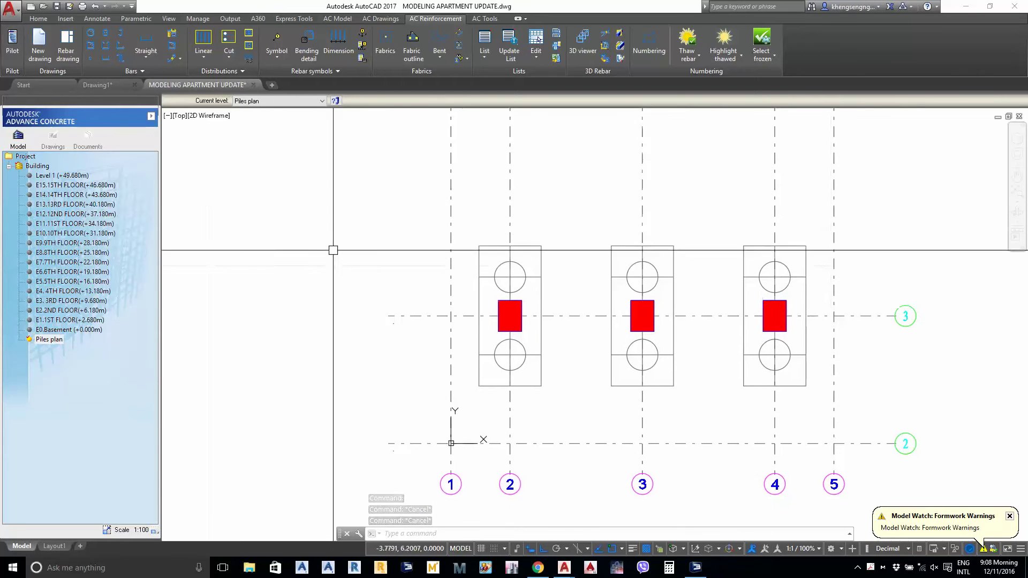
Start creating a reinforcement drawing for the two-pile cap at the crossing of vertical axis 3 and horizontal axis 3
click(612, 294)
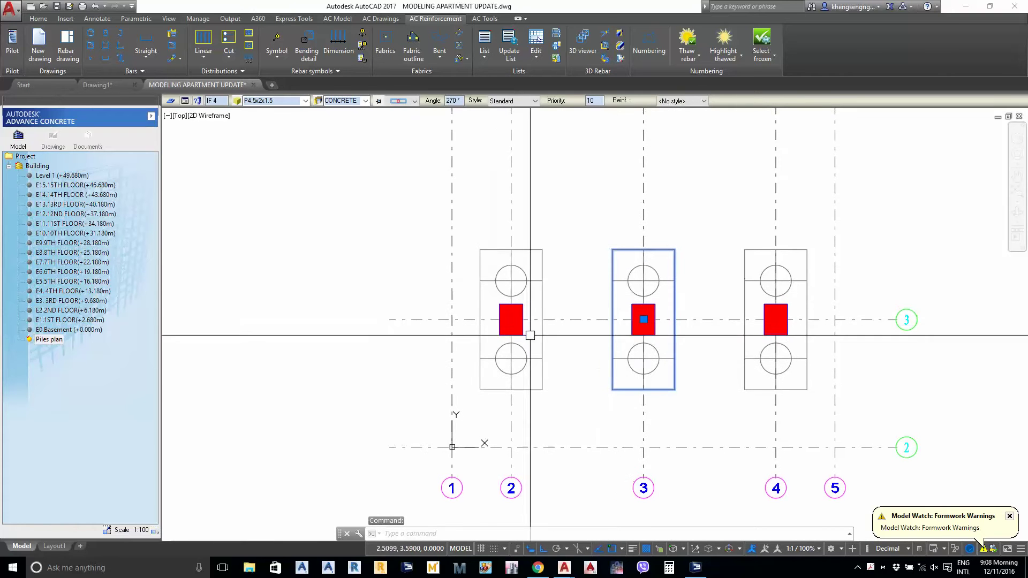
middle_drag(610, 326, 593, 327)
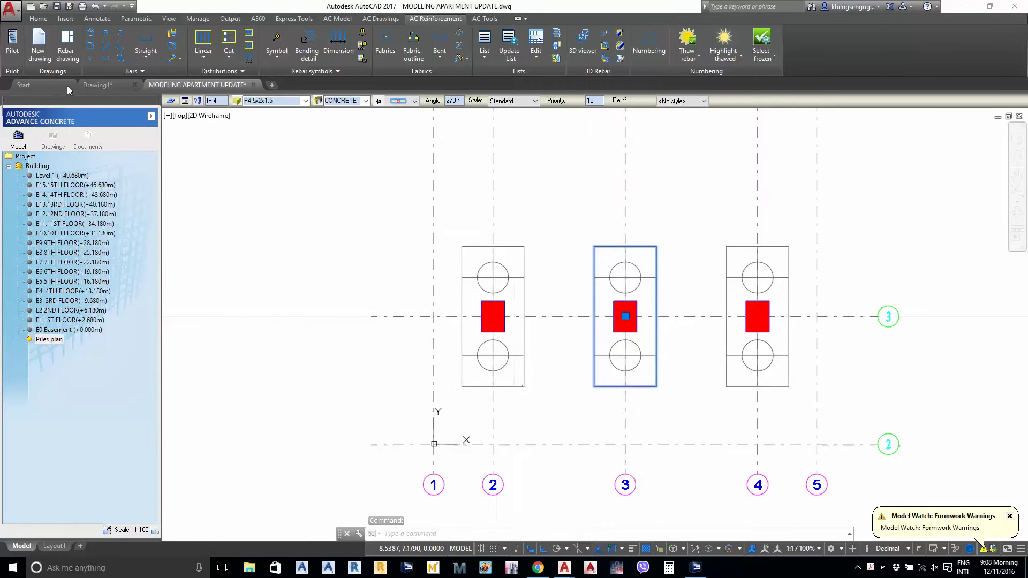
click(70, 54)
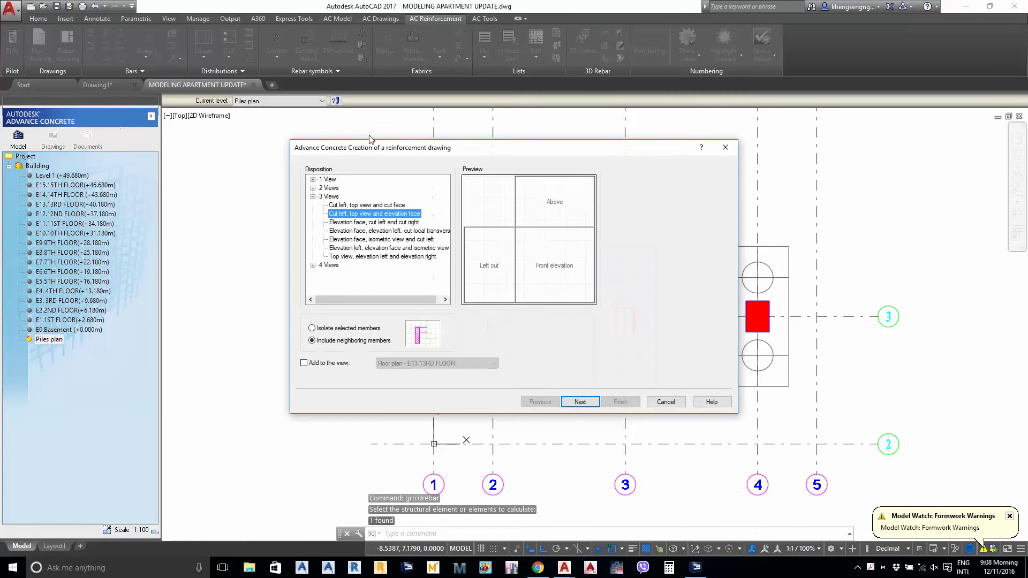
drag(370, 147, 398, 173)
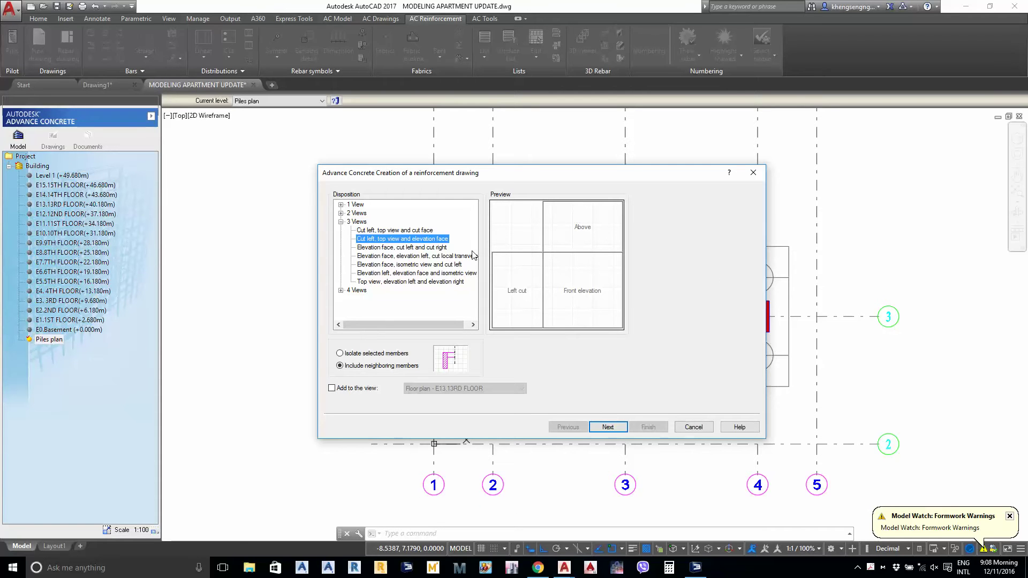
mouse_move(598, 177)
mouse_down()
mouse_move(495, 378)
mouse_move(528, 344)
mouse_move(501, 153)
mouse_move(550, 162)
mouse_up()
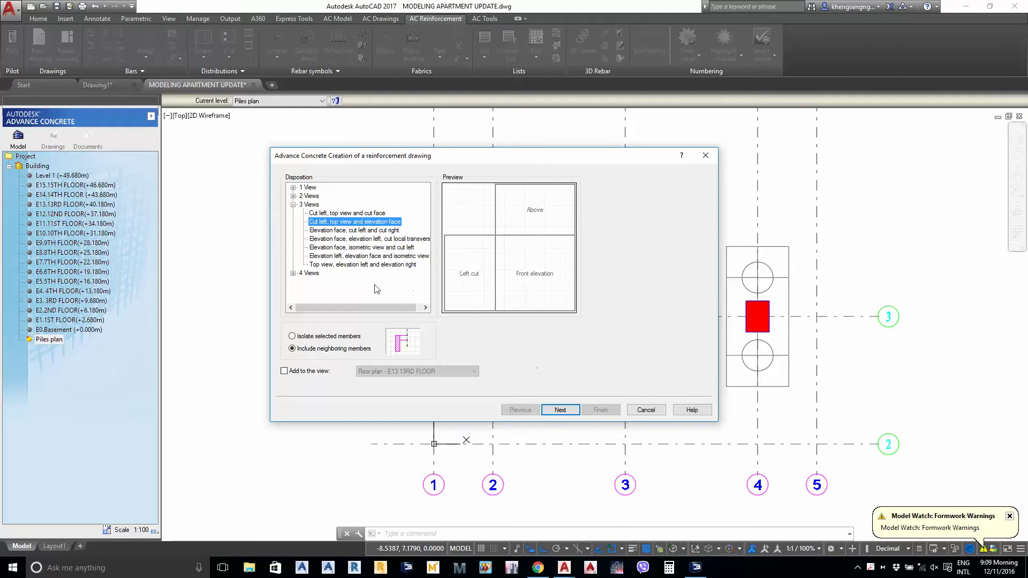
Review the four-view dispositions, then accept the three-view layout "Cut left, top view and elevation face" with neighboring members included
click(293, 273)
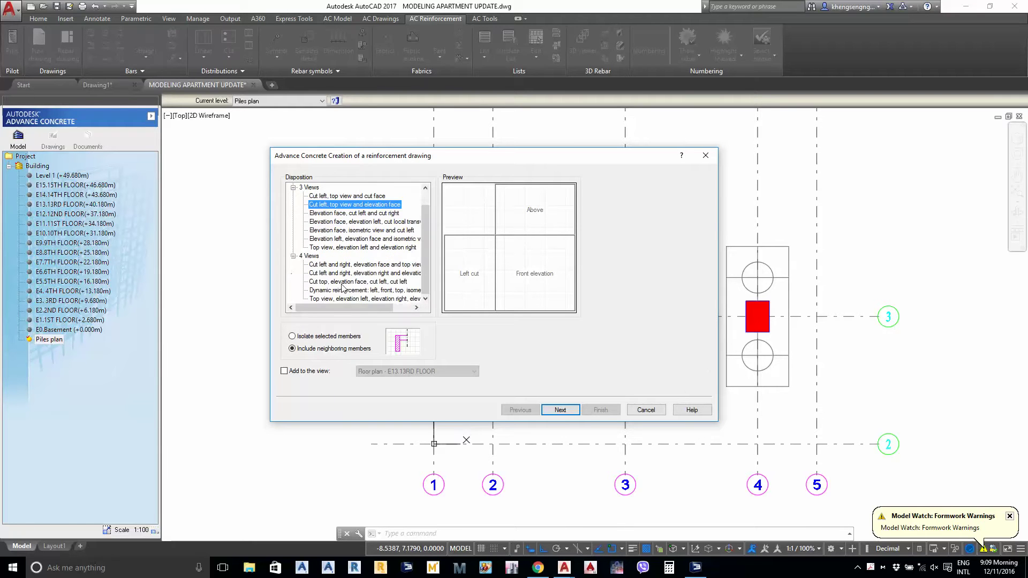
drag(348, 308, 358, 313)
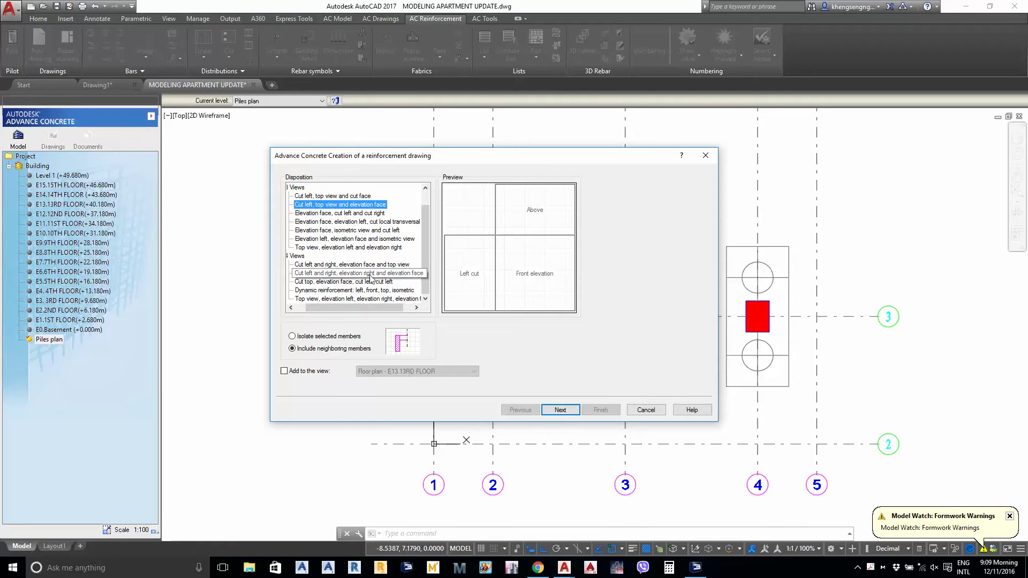
scroll(353, 246, up, 1)
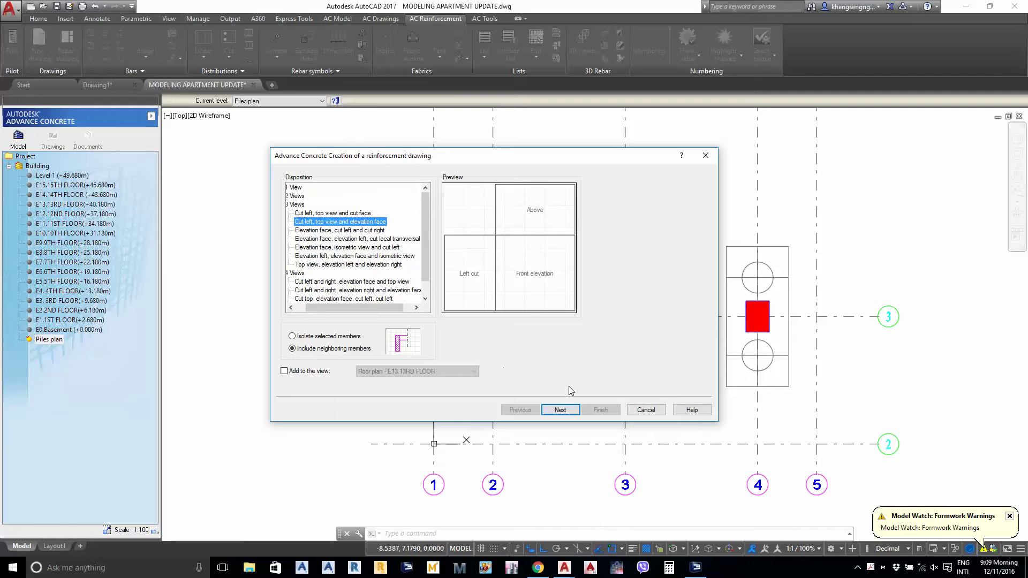
click(561, 409)
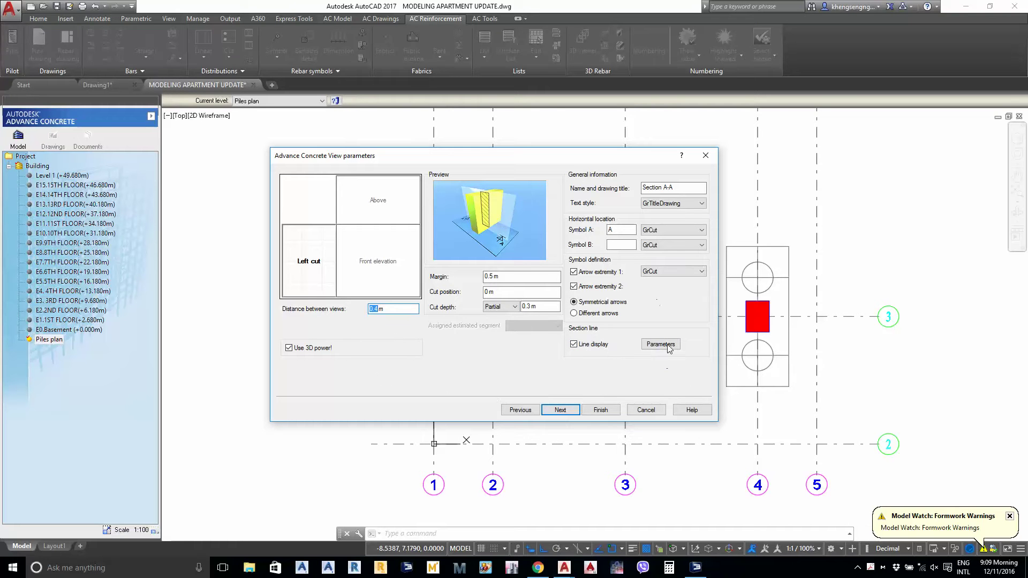
Accept the view parameters and set the line thickness of the cut visible edges to 0.30 mm
click(560, 410)
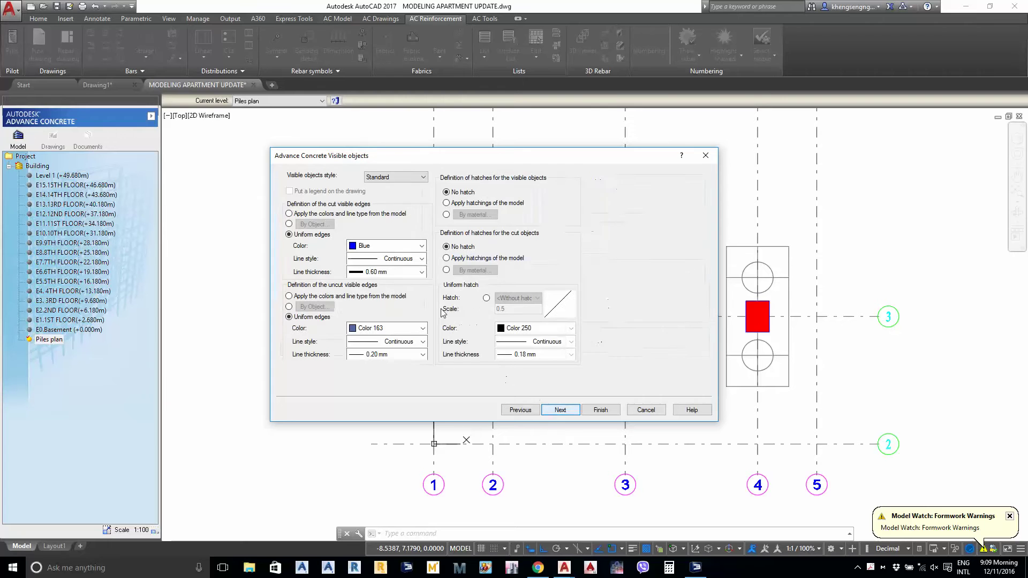
click(384, 272)
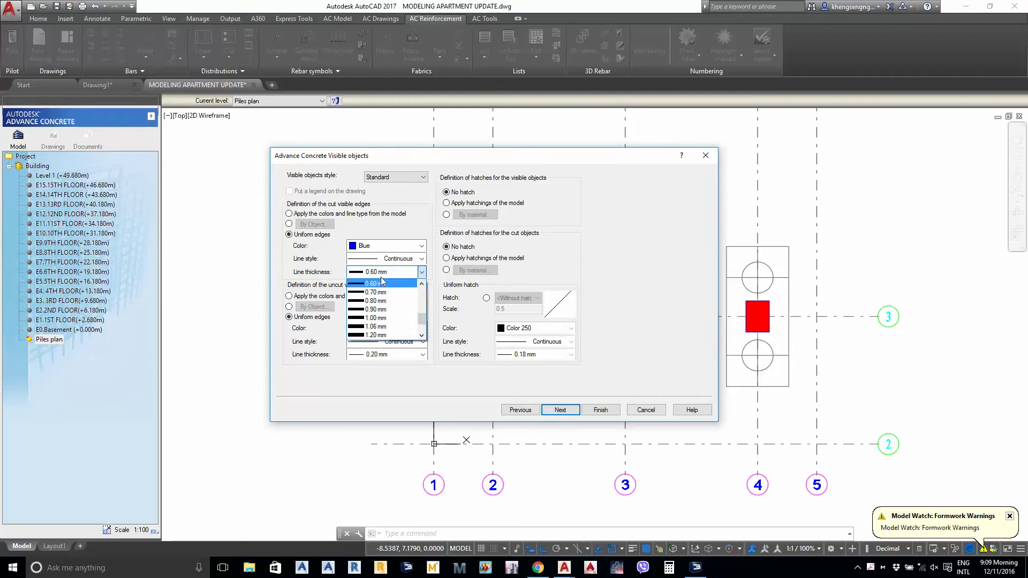
scroll(384, 330, up, 2)
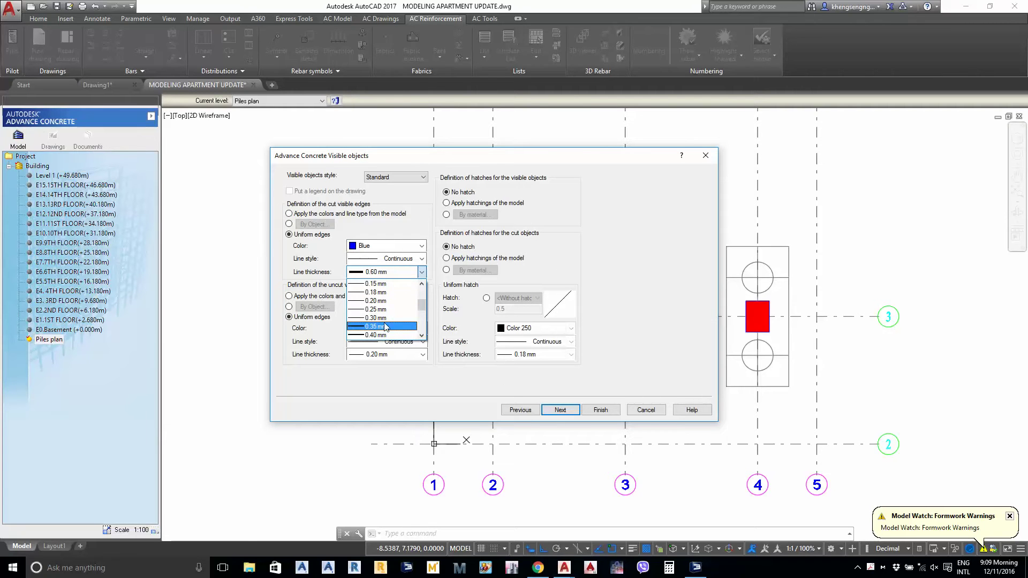
click(385, 318)
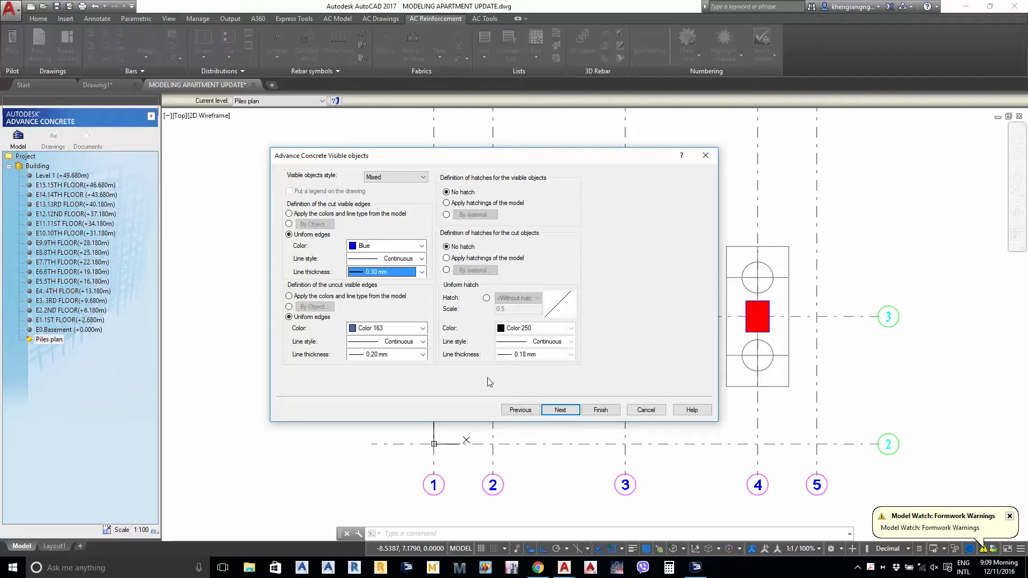
Accept the visible object settings and set the uniform edge color of the hidden objects to Yellow
click(557, 410)
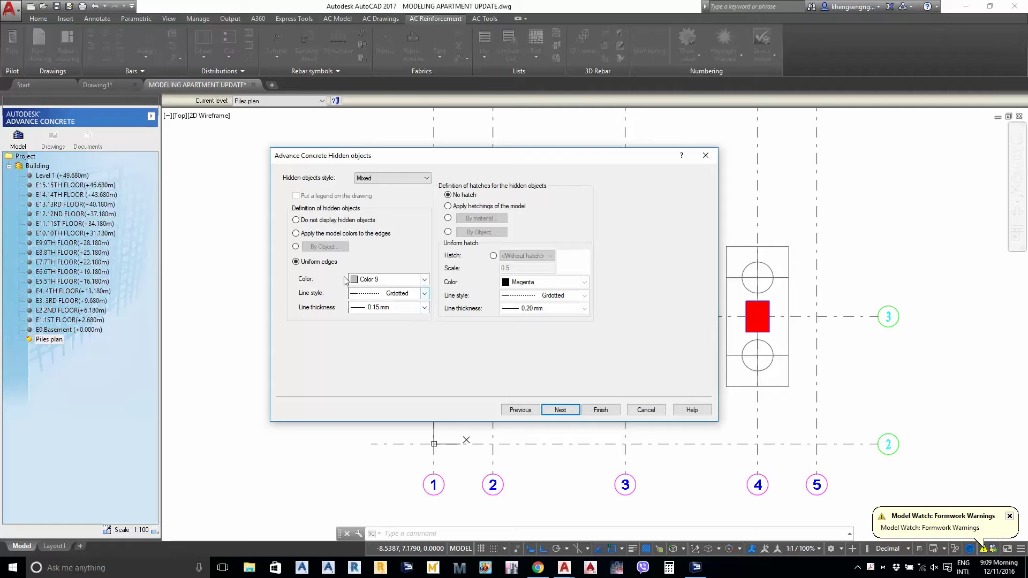
click(367, 280)
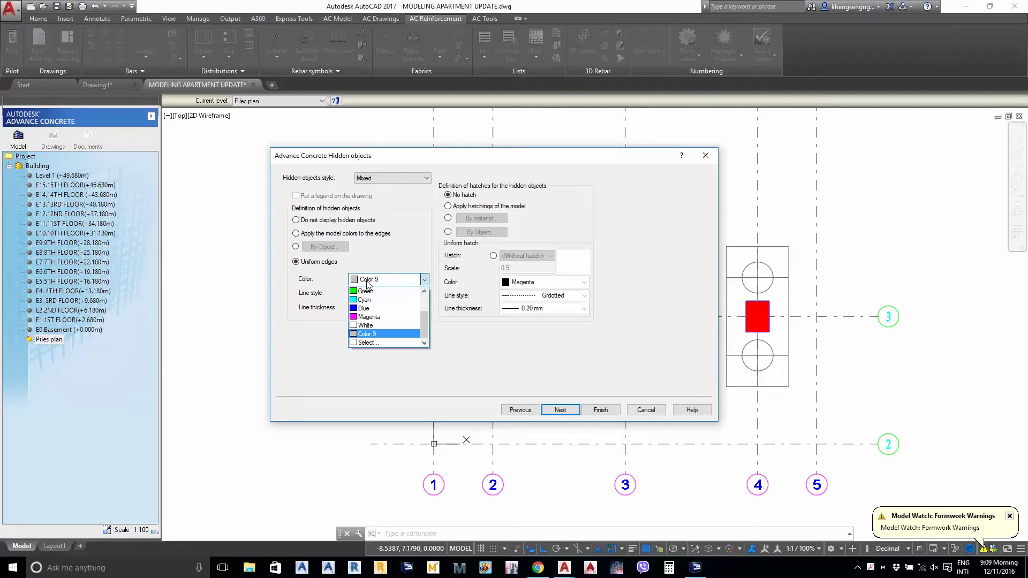
scroll(367, 300, up, 3)
click(391, 338)
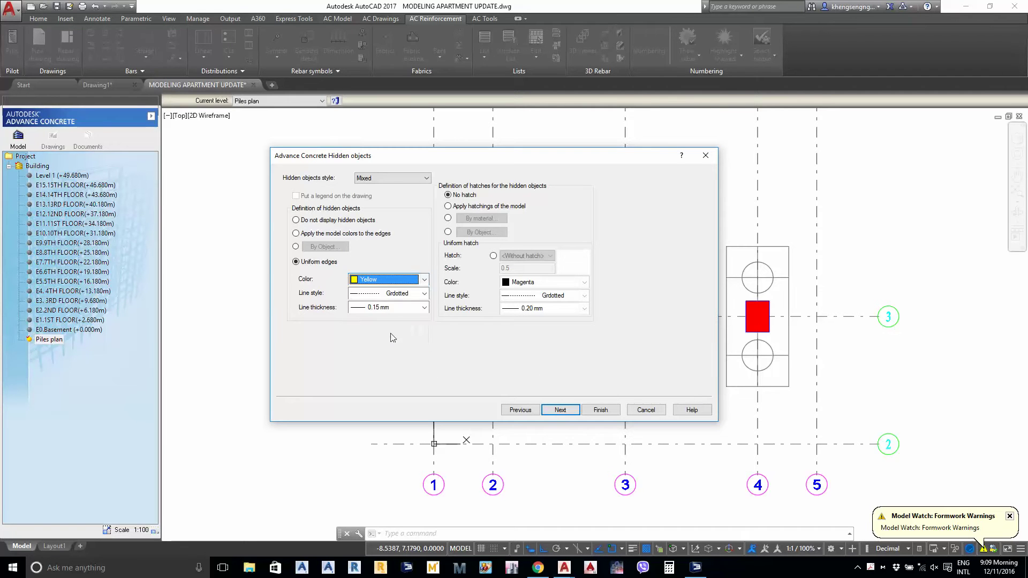
Accept the remaining hidden object, finishing, drawing and visual element settings and generate the reinforcement drawing
click(563, 413)
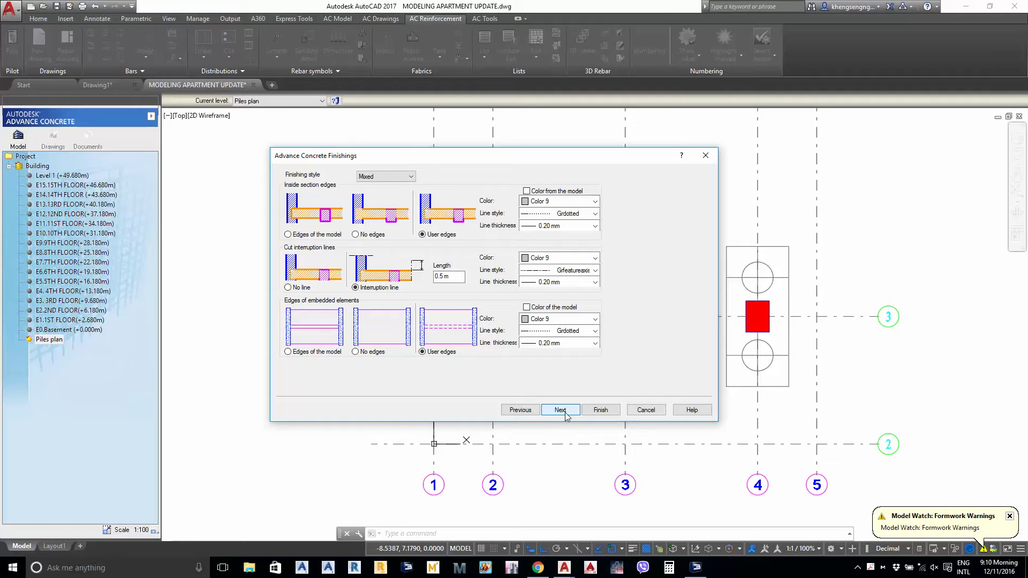
click(565, 412)
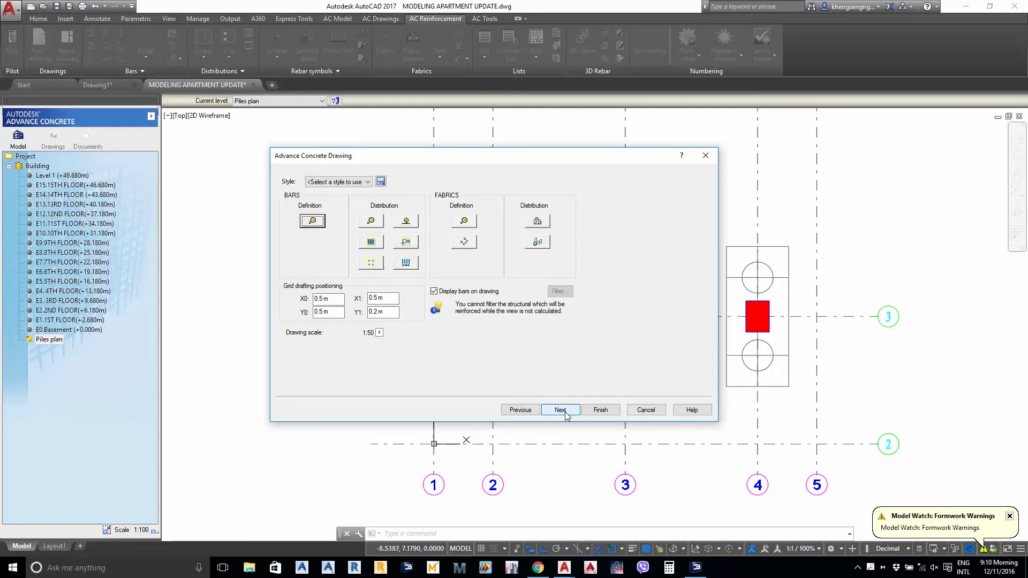
click(566, 411)
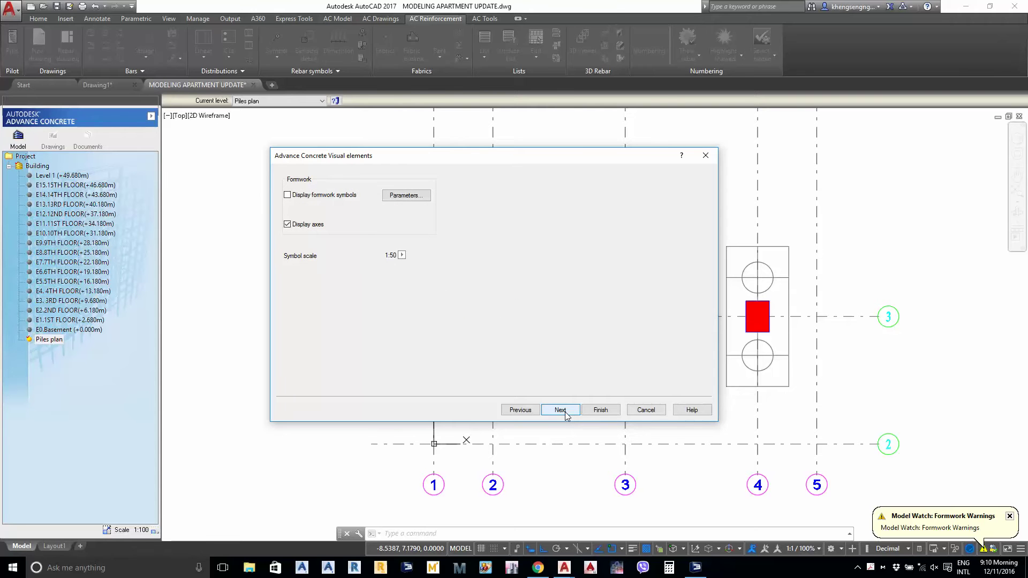
click(566, 411)
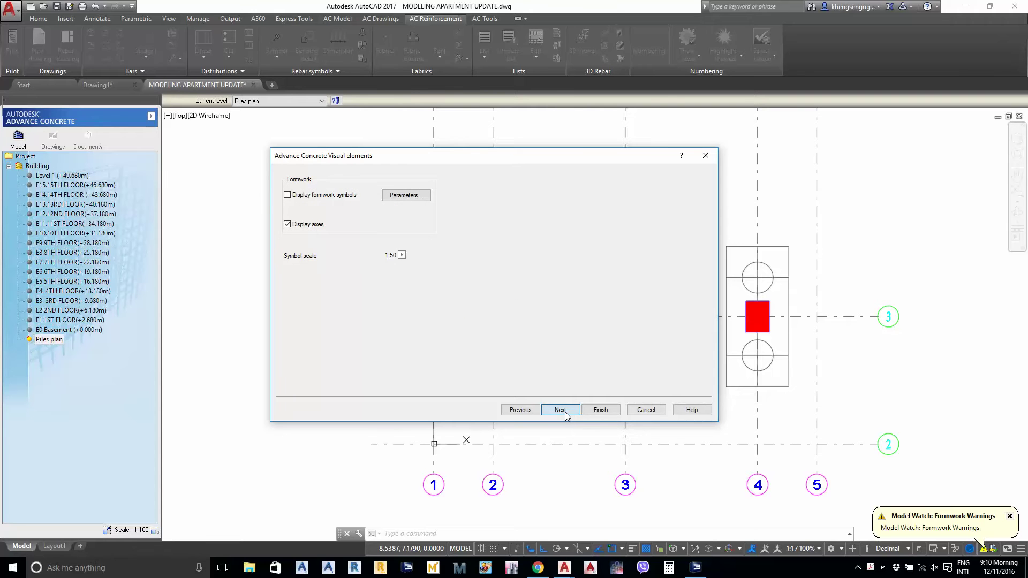
click(601, 410)
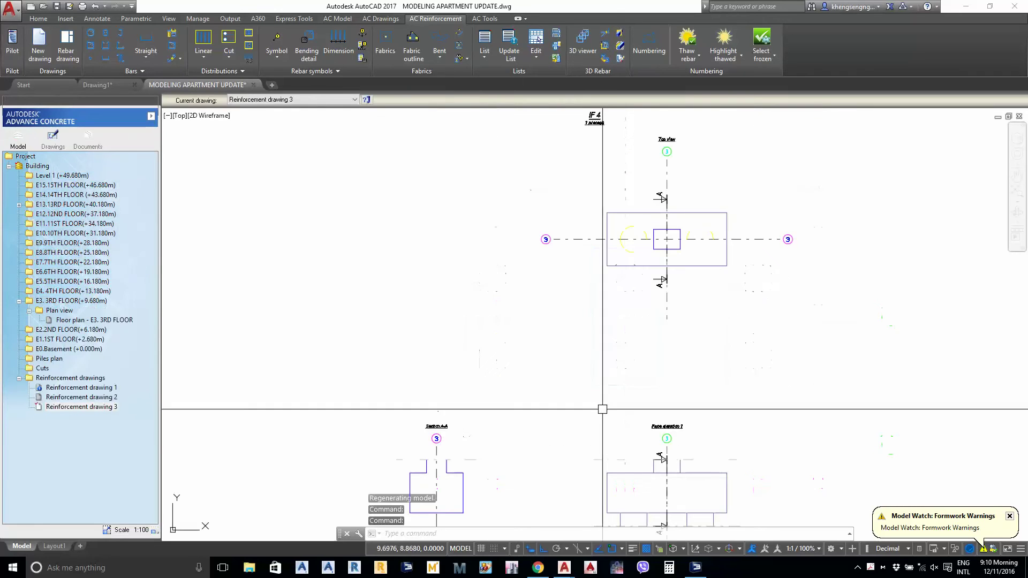
Examine section A-A, the face elevation and the top view of the new reinforcement drawing
middle_drag(629, 319, 644, 227)
scroll(644, 230, down, 1)
scroll(605, 312, up, 3)
middle_drag(530, 281, 554, 342)
scroll(554, 348, down, 1)
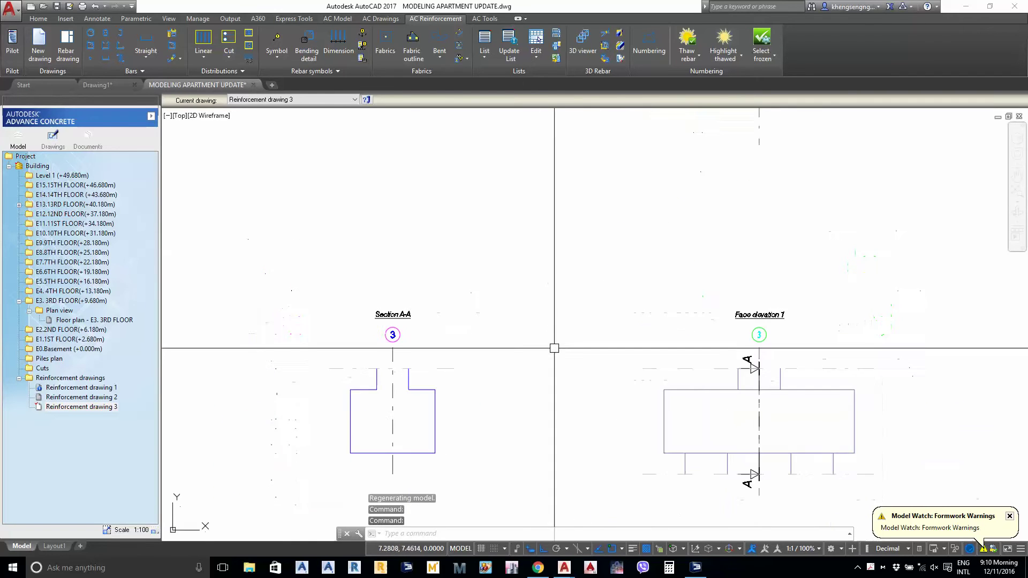
scroll(507, 333, down, 1)
middle_drag(680, 273, 665, 364)
scroll(681, 213, up, 2)
middle_drag(682, 219, 668, 354)
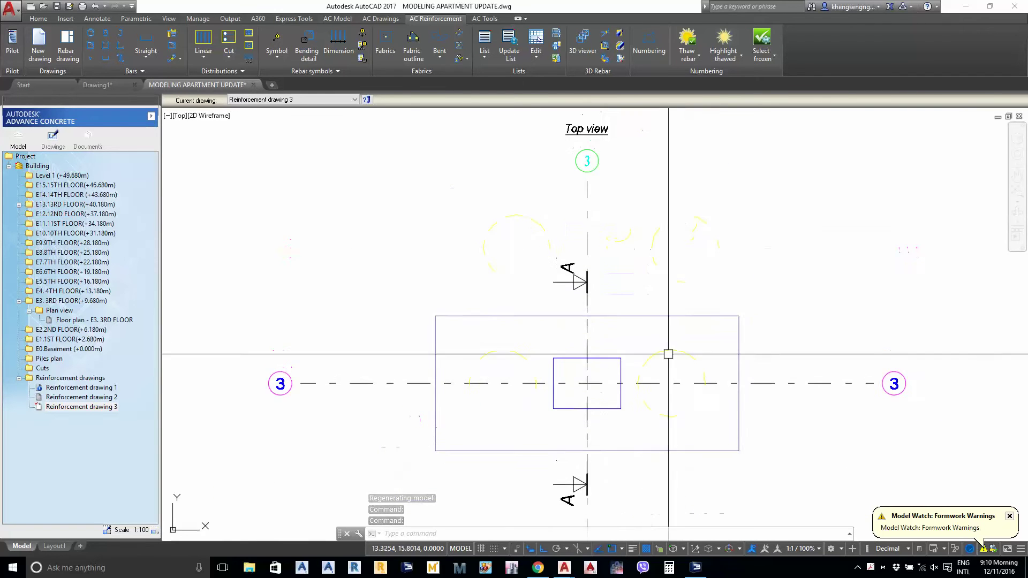
scroll(566, 373, down, 2)
Check the objects in the top view by selecting the pile cap outline, then clear the selection
click(525, 362)
middle_drag(576, 349, 572, 319)
key(Escape)
key(Escape)
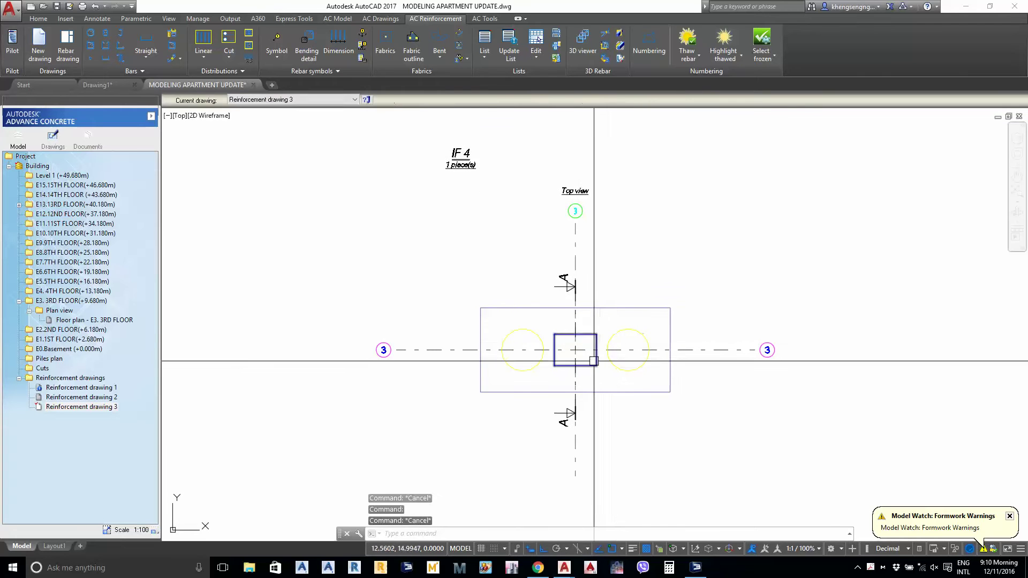
click(594, 391)
middle_drag(606, 413, 608, 332)
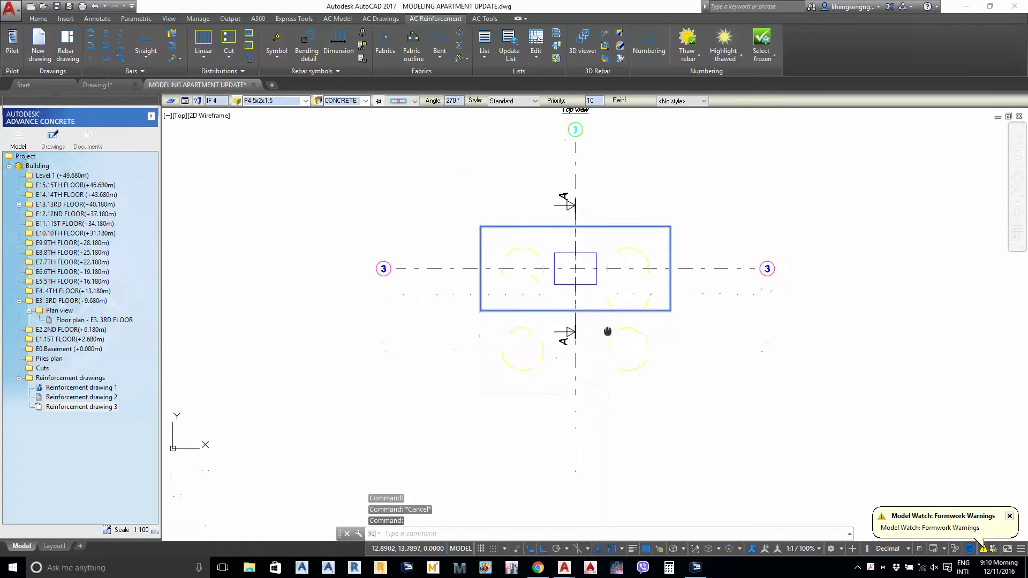
scroll(606, 328, down, 2)
key(Escape)
key(Escape)
Review the piles and column in the top view and the arrangement of the three views
scroll(570, 238, up, 2)
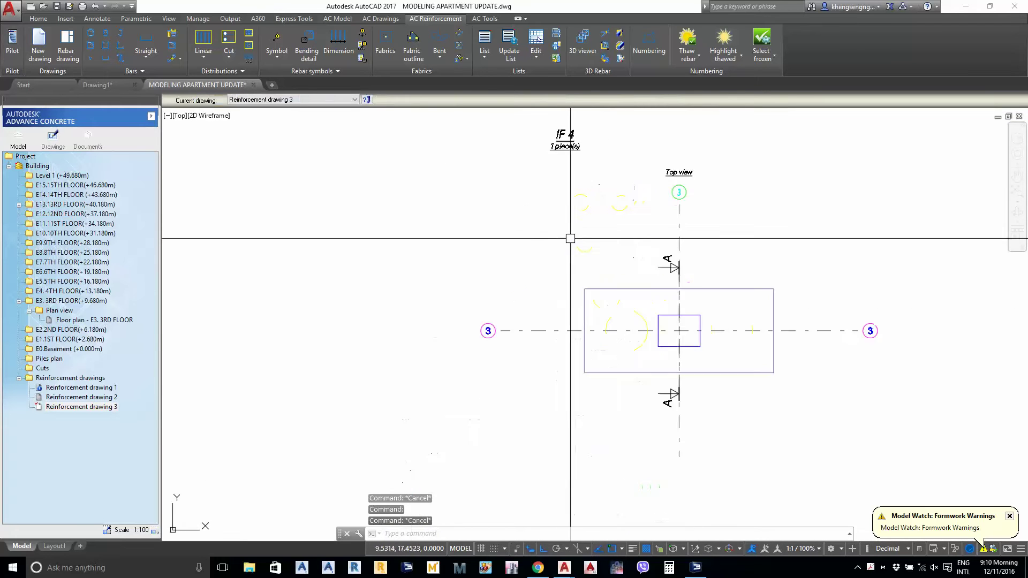
scroll(579, 300, down, 1)
middle_drag(613, 376, 670, 289)
middle_drag(709, 368, 673, 392)
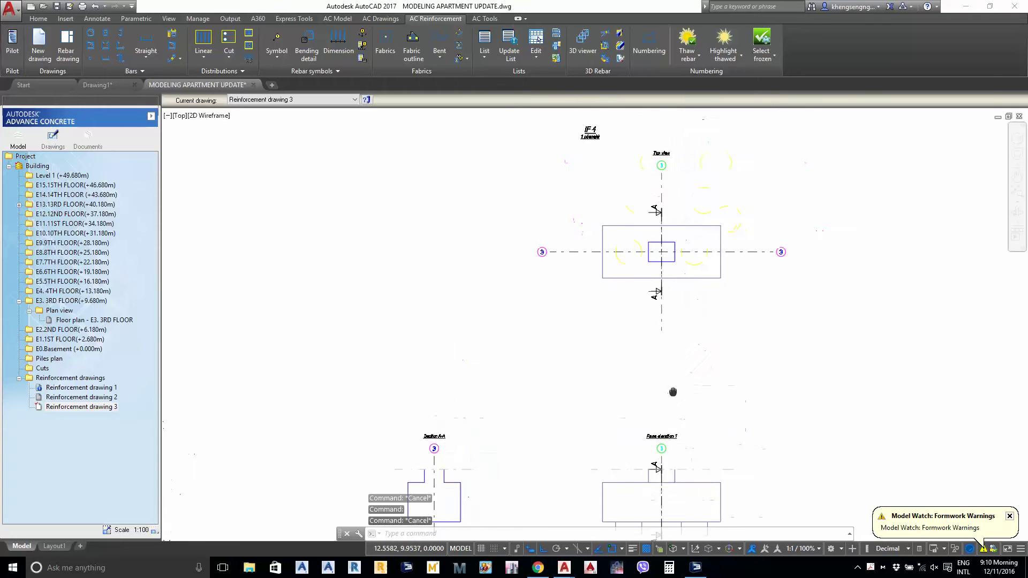
scroll(684, 266, up, 2)
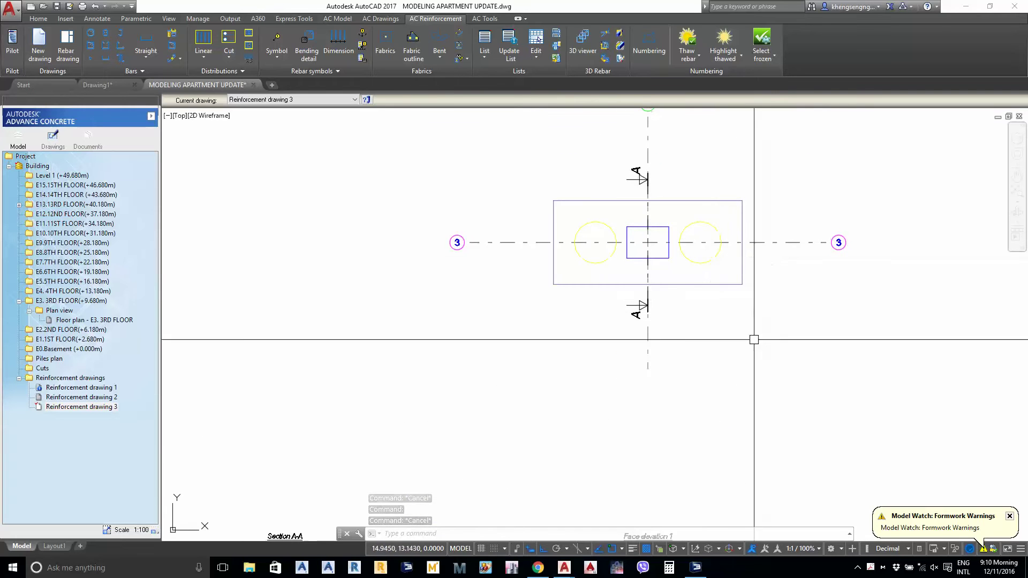
middle_drag(718, 333, 709, 335)
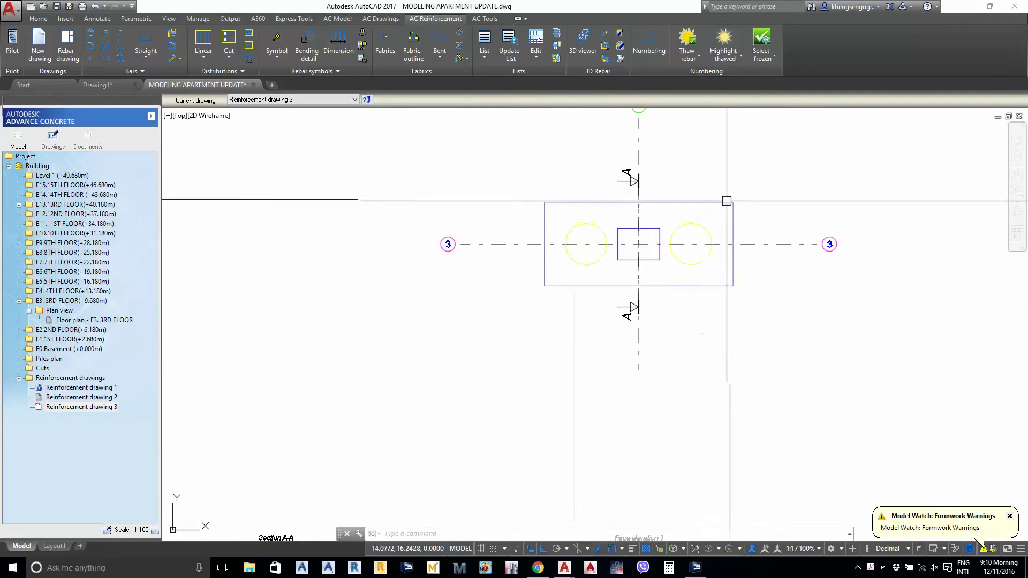
scroll(613, 308, down, 2)
middle_drag(615, 321, 630, 225)
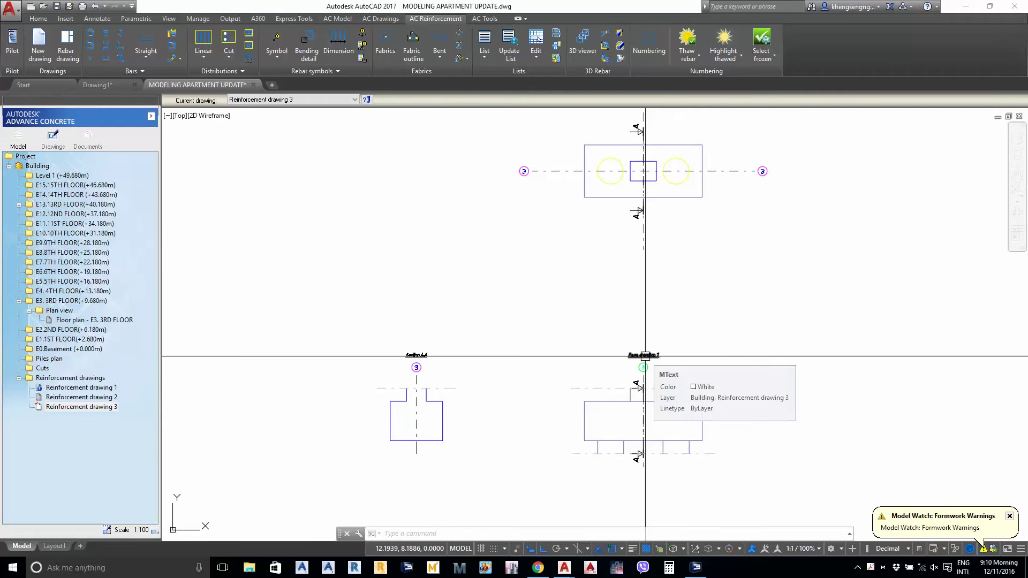
Try to copy the whole top view of the pile cap horizontally into the empty area beside it
middle_drag(660, 259, 608, 365)
click(433, 173)
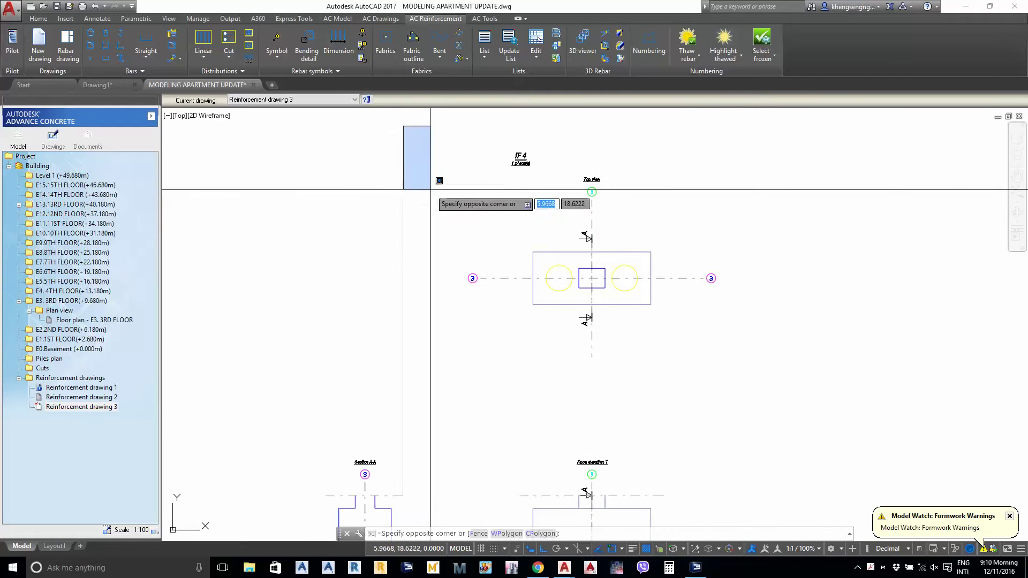
click(814, 425)
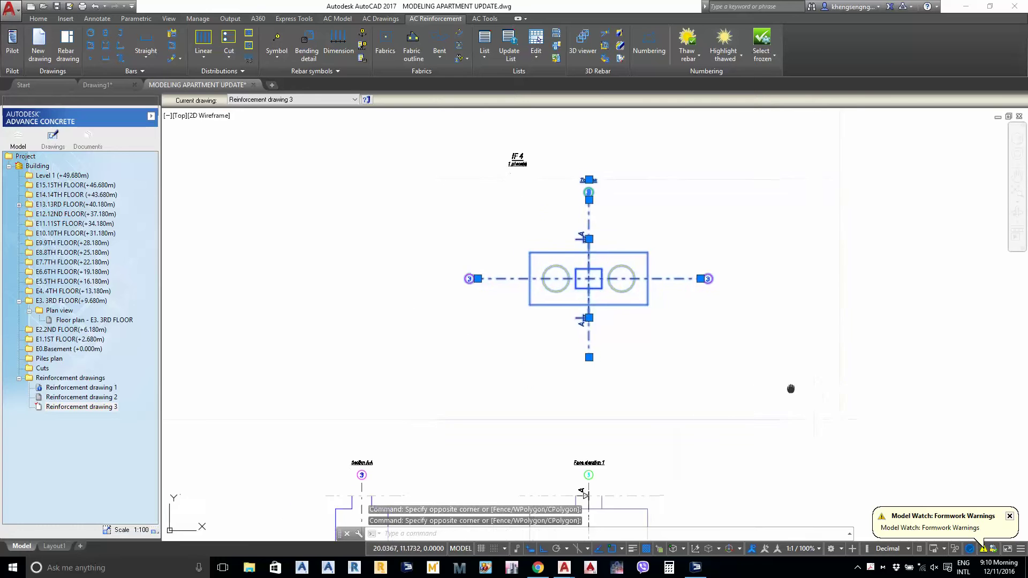
middle_drag(798, 385, 658, 418)
text(co)
key(space)
click(620, 413)
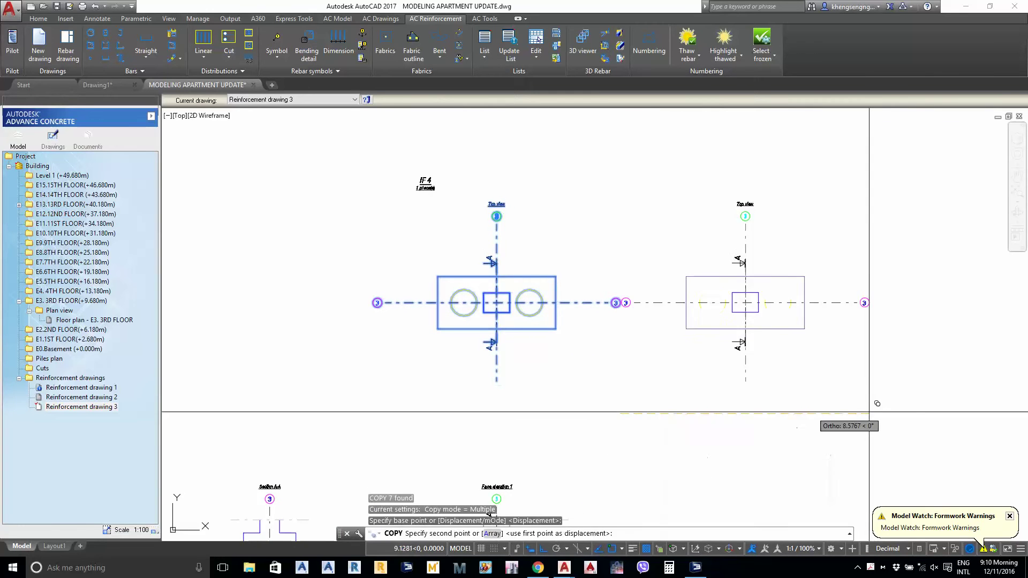
click(928, 412)
key(space)
scroll(732, 411, down, 5)
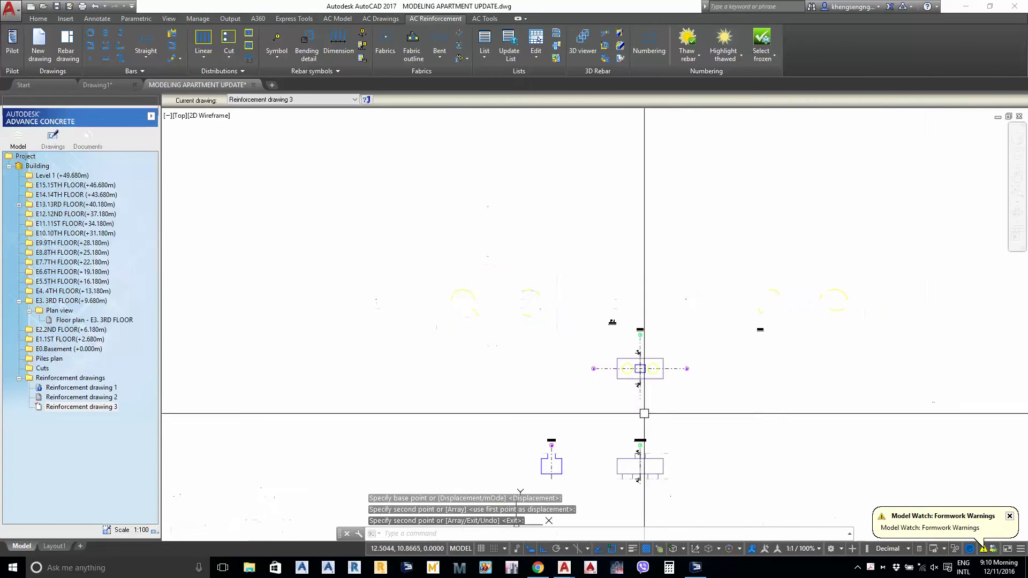
scroll(643, 370, up, 3)
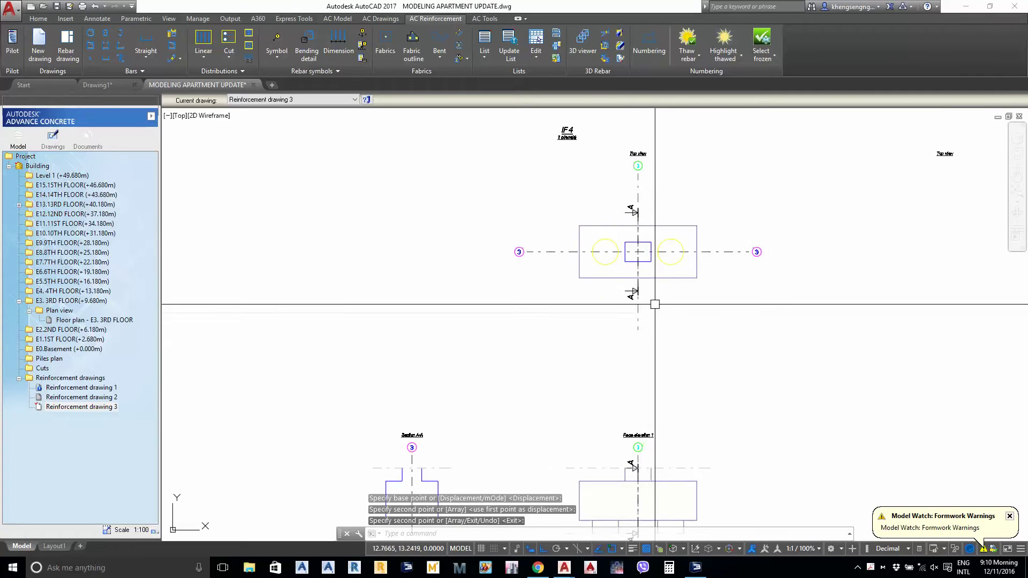
Erase the duplicated "Top view" title beside the original top view
middle_drag(655, 304, 473, 374)
click(731, 186)
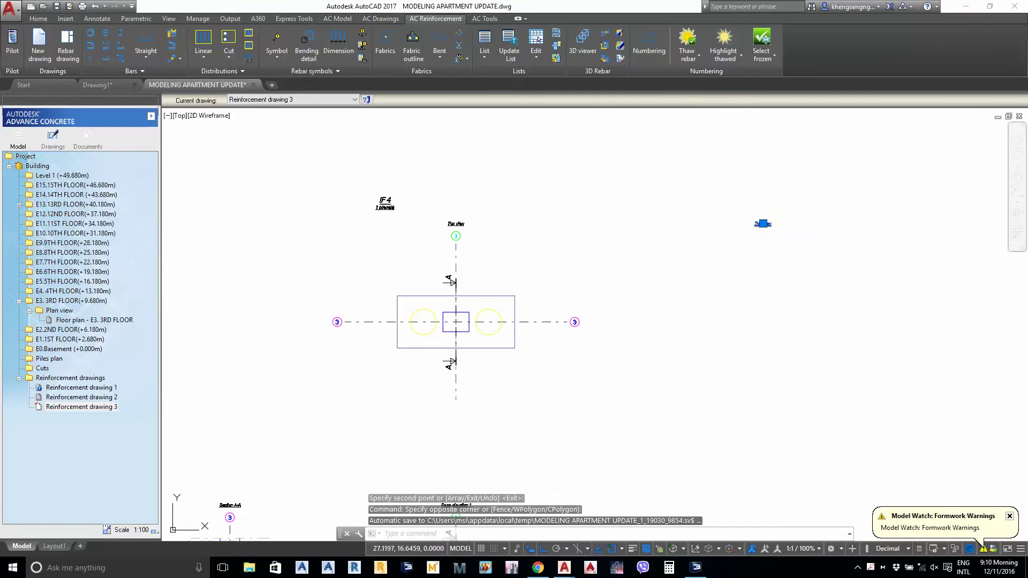
middle_drag(680, 351, 661, 312)
text(e)
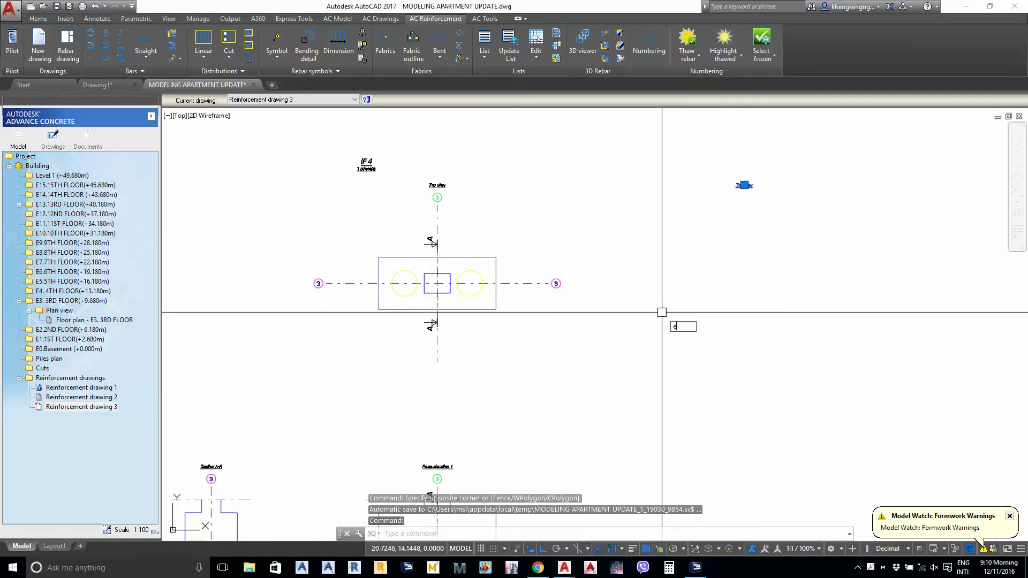
key(Return)
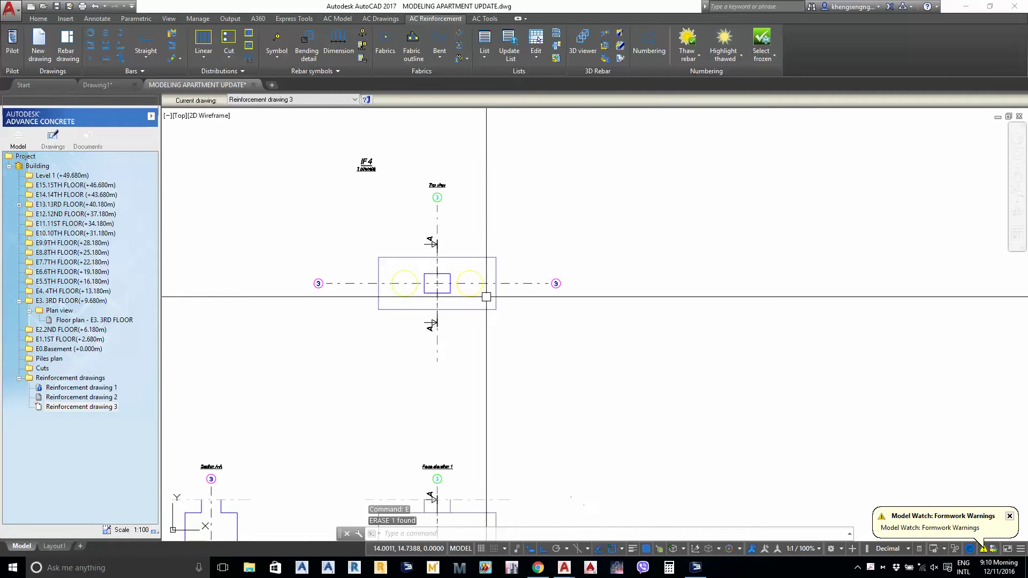
middle_drag(483, 309, 569, 301)
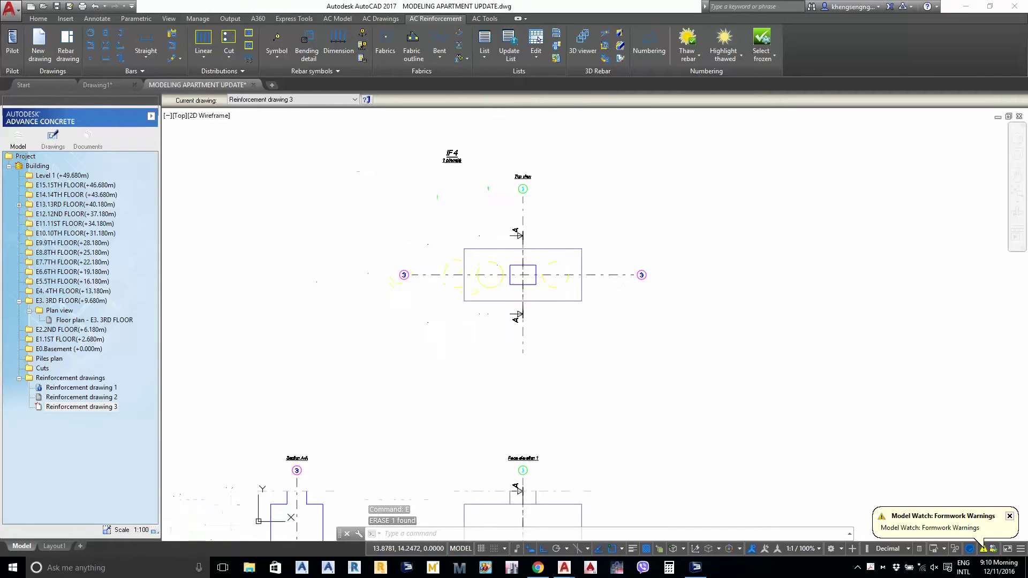
click(371, 165)
click(749, 383)
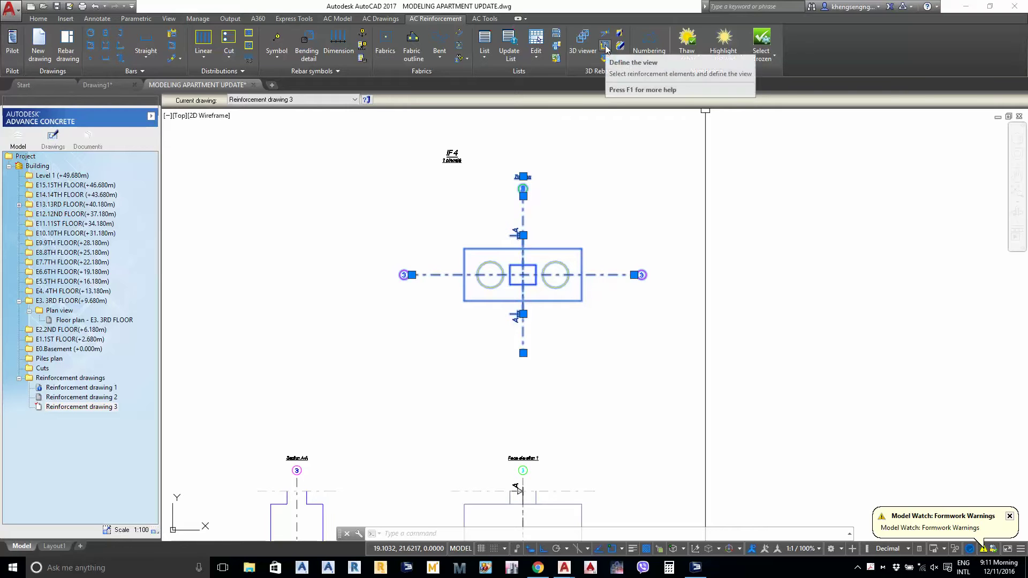
click(625, 138)
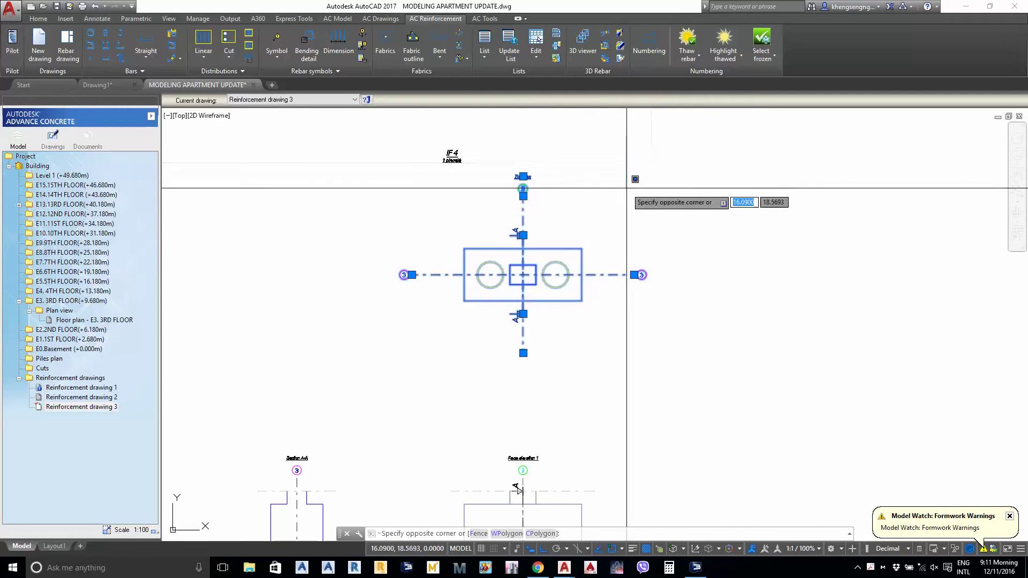
key(Escape)
key(Escape)
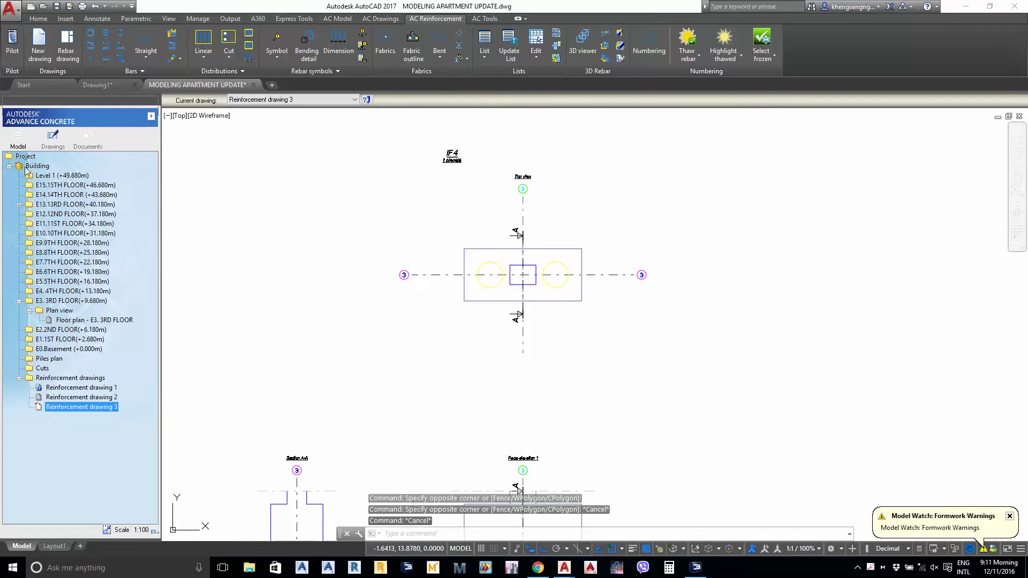
Open the model's Piles plan level and examine the two-pile caps along axis 3 and the larger caps beyond
click(17, 137)
double_click(49, 340)
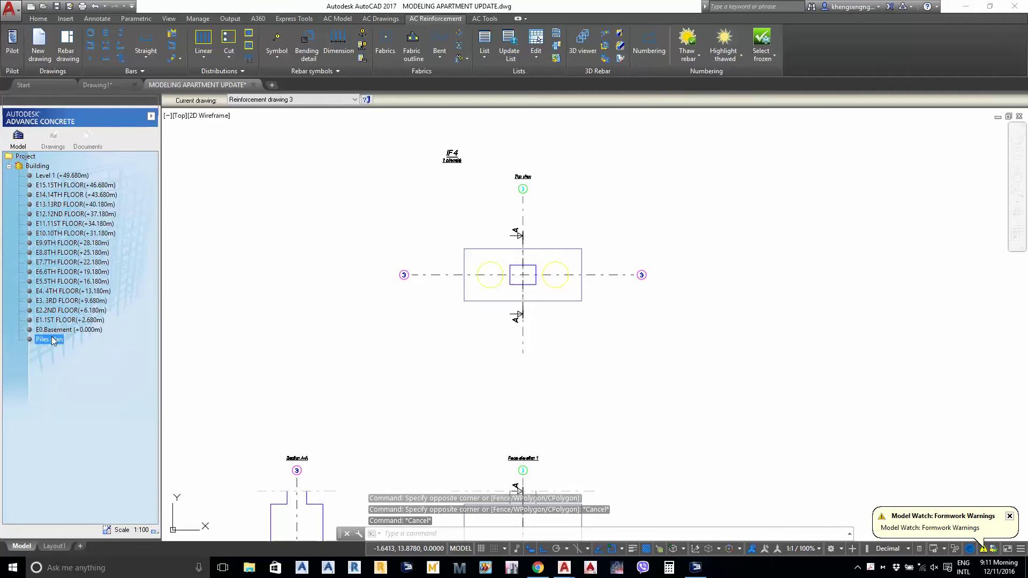
middle_drag(480, 266, 503, 289)
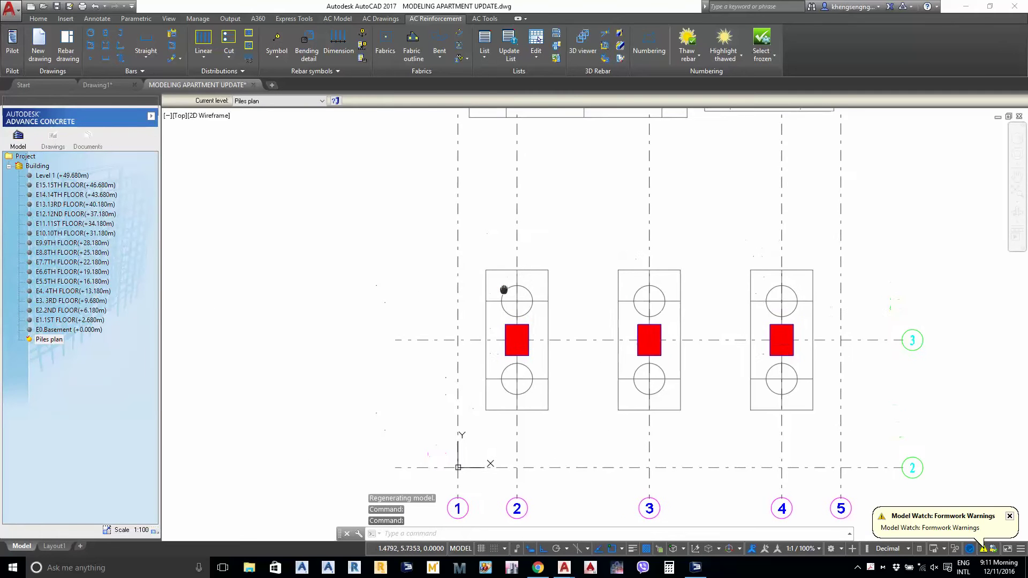
scroll(519, 298, down, 2)
middle_drag(615, 319, 621, 339)
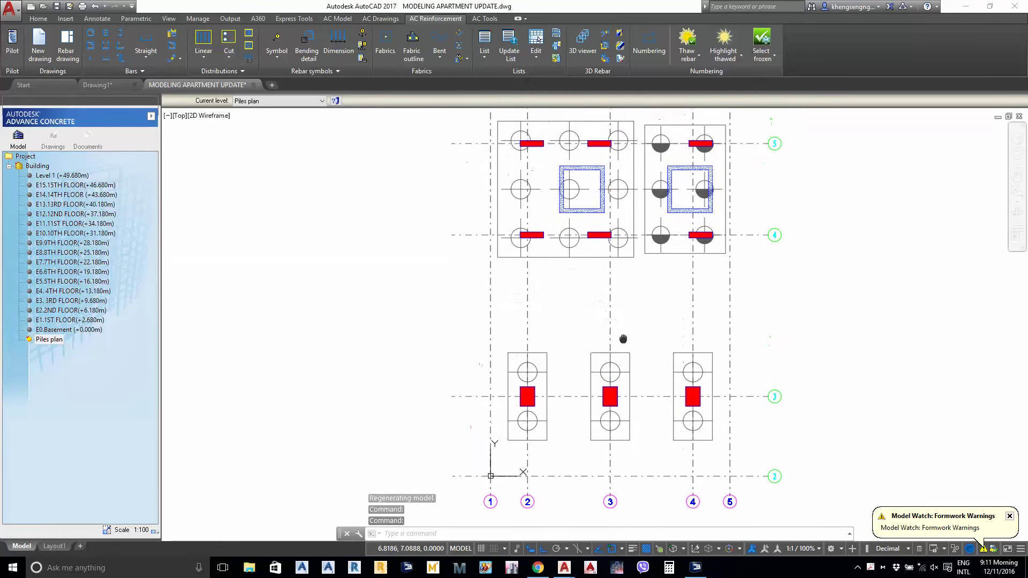
Reopen Reinforcement drawing 3 and examine its top view, section A-A and face elevation
click(52, 137)
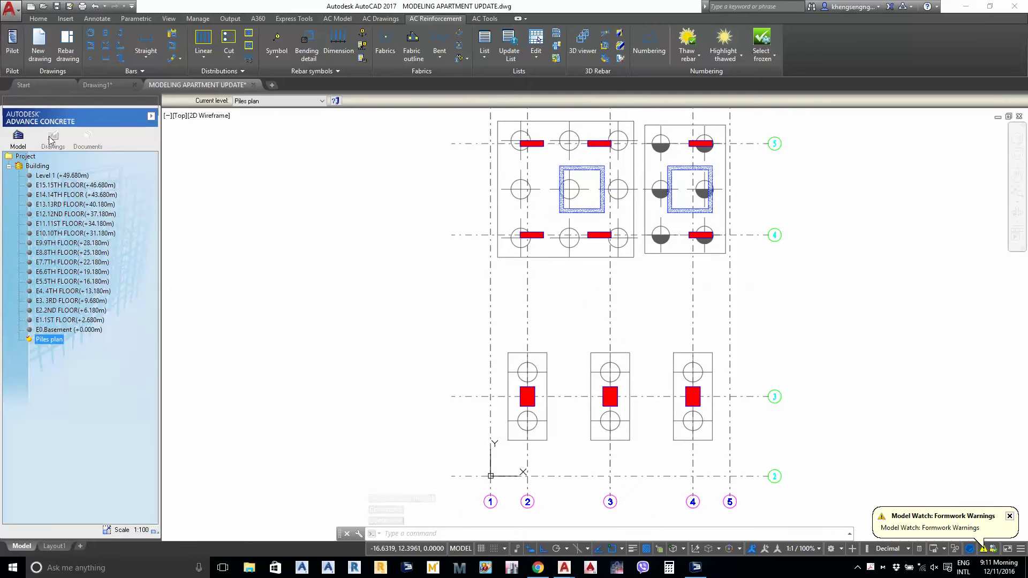
double_click(59, 407)
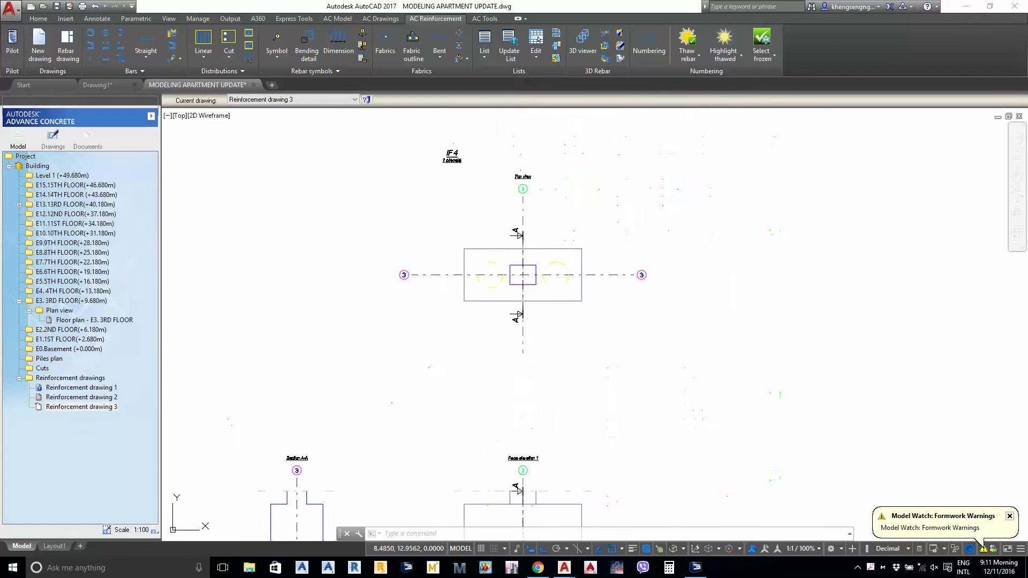
scroll(492, 391, down, 2)
mouse_move(494, 392)
middle_down()
mouse_move(564, 337)
mouse_move(566, 470)
middle_up()
scroll(563, 337, up, 3)
scroll(562, 363, down, 1)
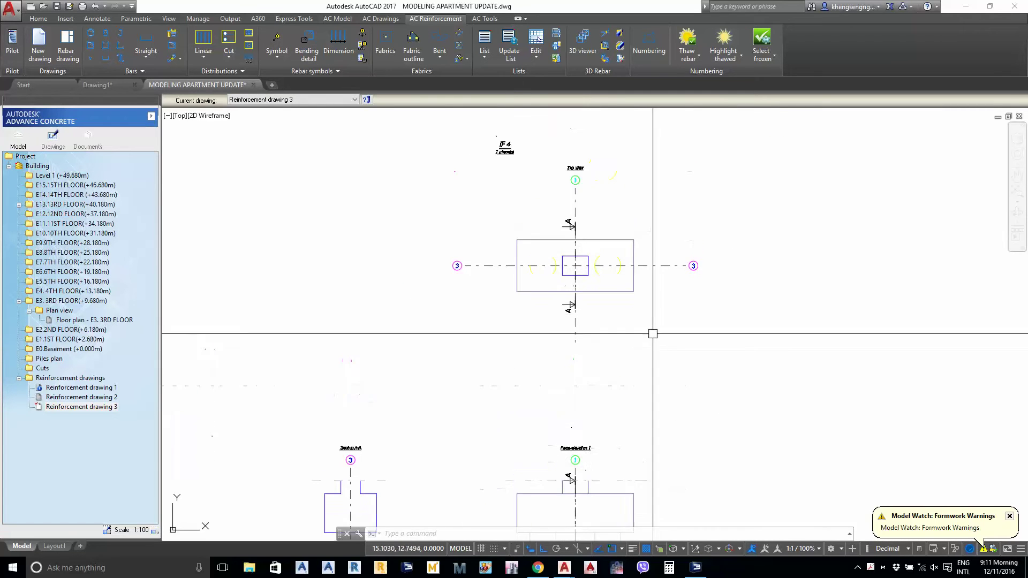
middle_drag(613, 367, 629, 255)
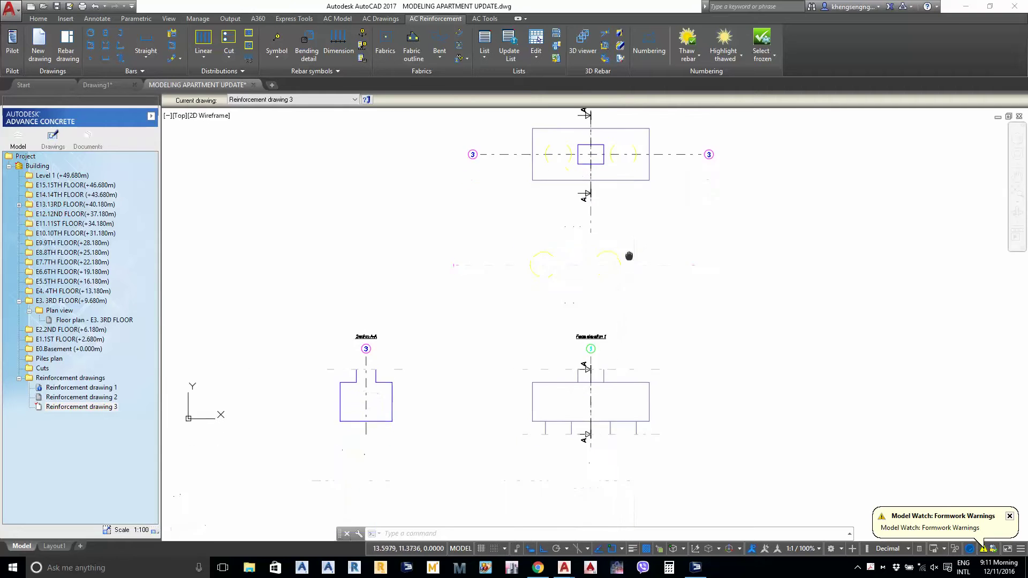
middle_drag(607, 143, 626, 293)
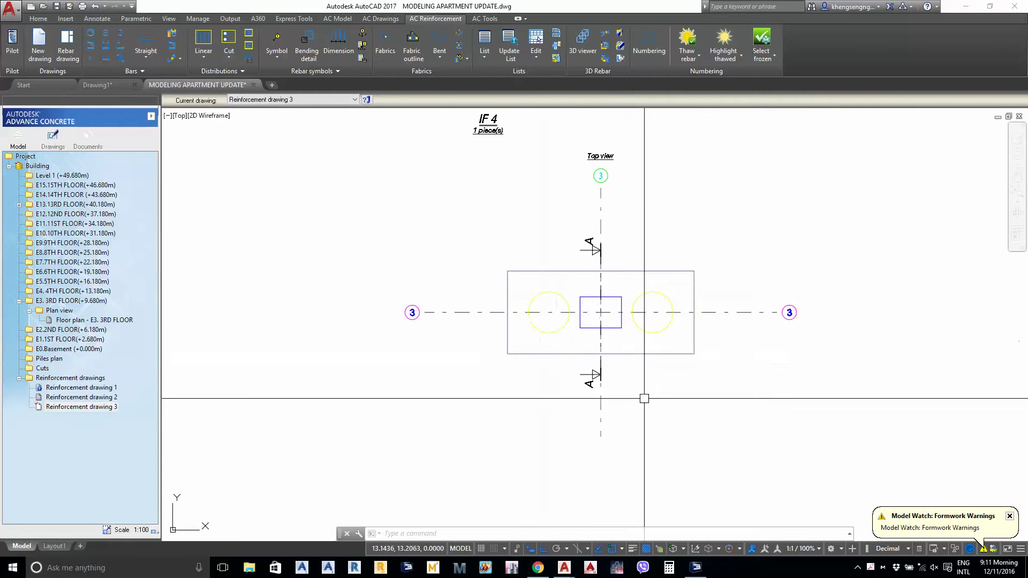
scroll(631, 375, up, 2)
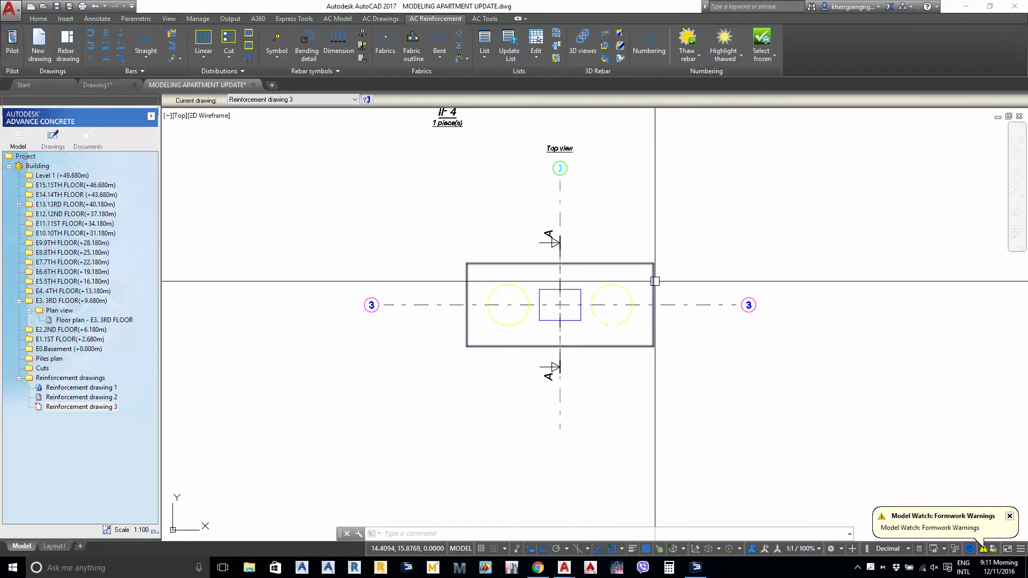
middle_drag(704, 313, 699, 347)
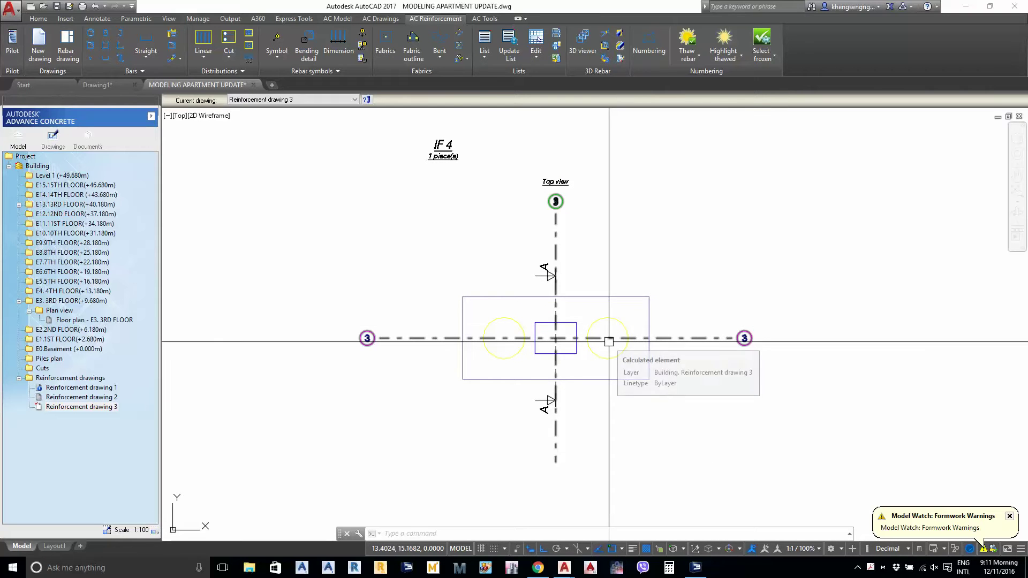
middle_drag(560, 322, 568, 263)
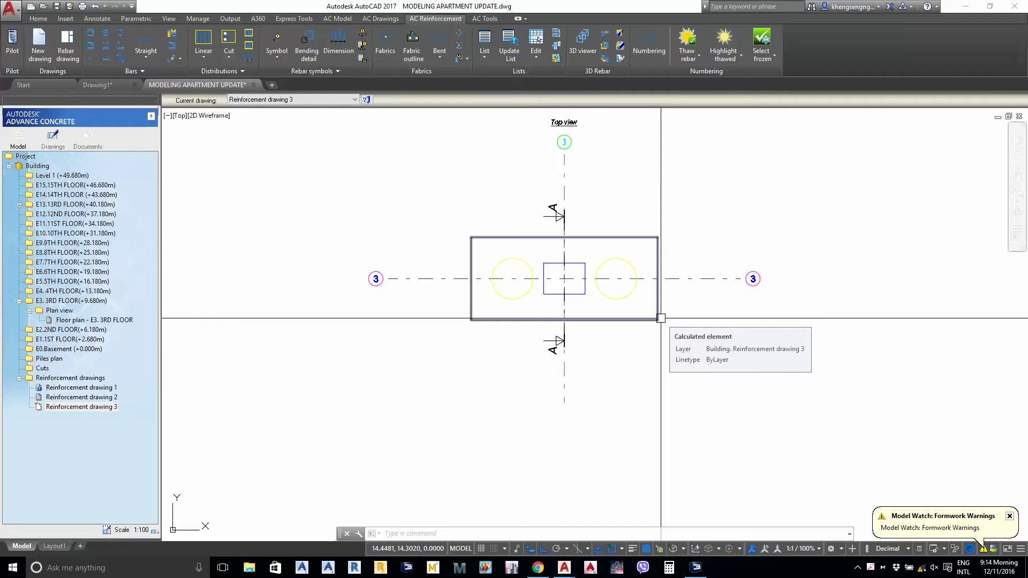
Draw vertical construction lines through both end faces of the pile cap in Face elevation 1
scroll(660, 318, down, 4)
middle_drag(647, 377, 613, 239)
scroll(590, 321, up, 6)
middle_drag(557, 347, 593, 381)
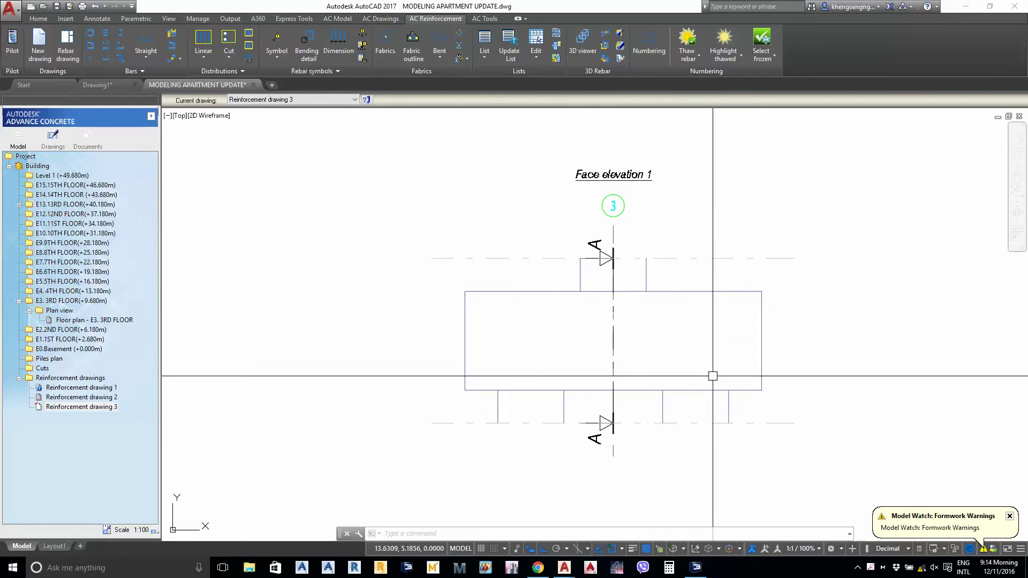
key(Return)
text(v)
key(Return)
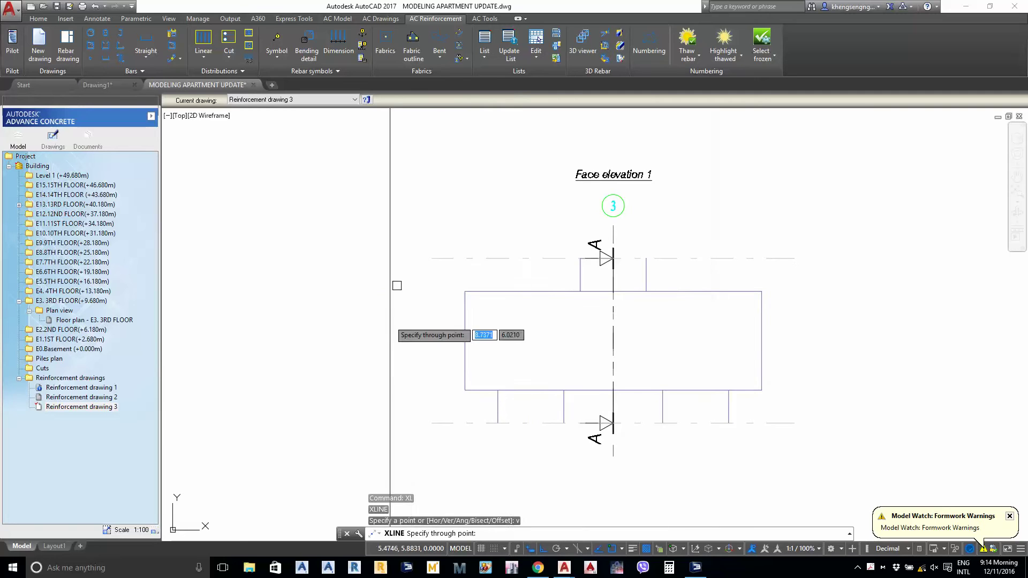
click(761, 292)
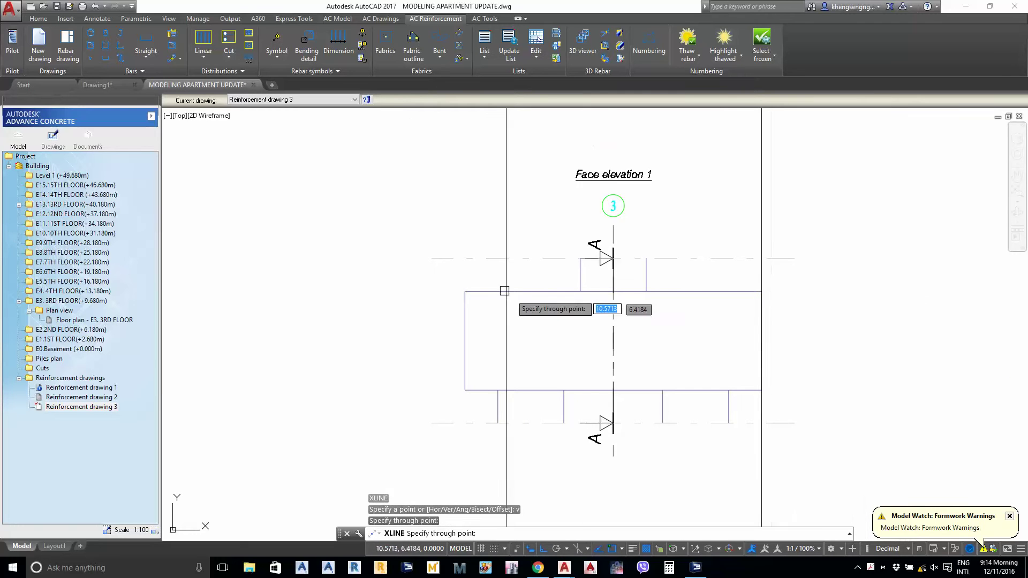
key(Return)
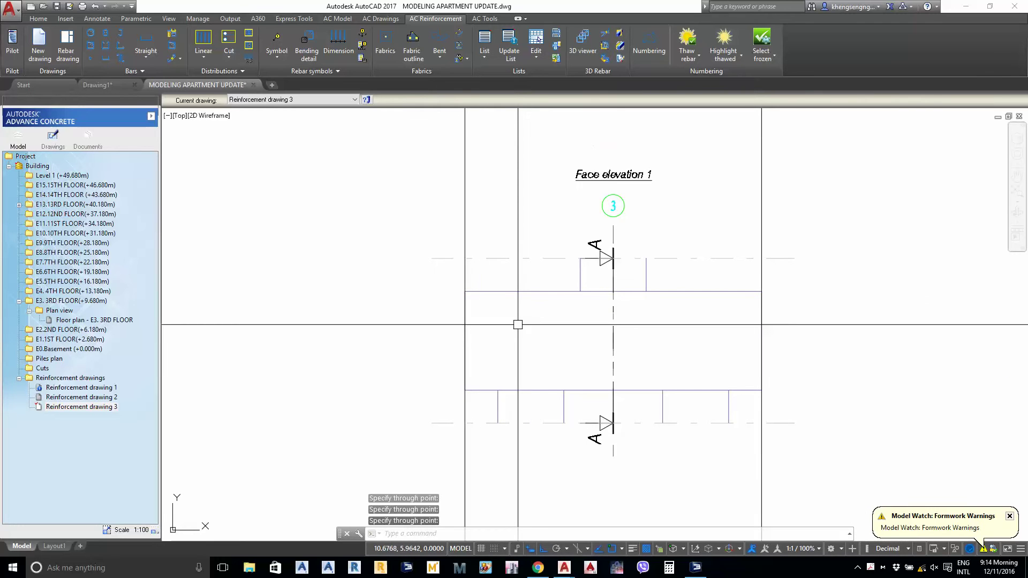
middle_drag(718, 351, 703, 390)
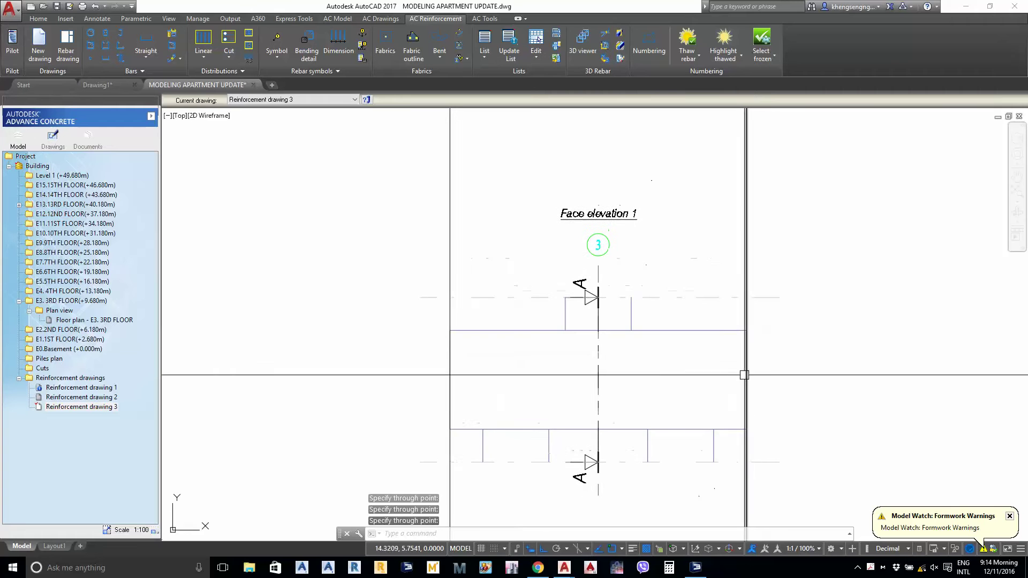
text(o)
key(Return)
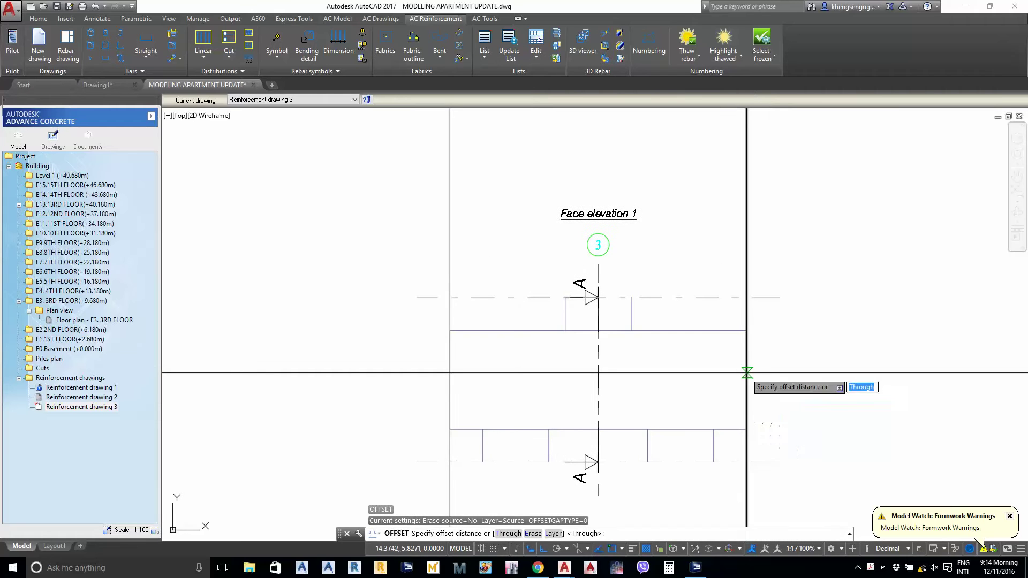
text(0.05)
key(Escape)
text(0.1)
key(Return)
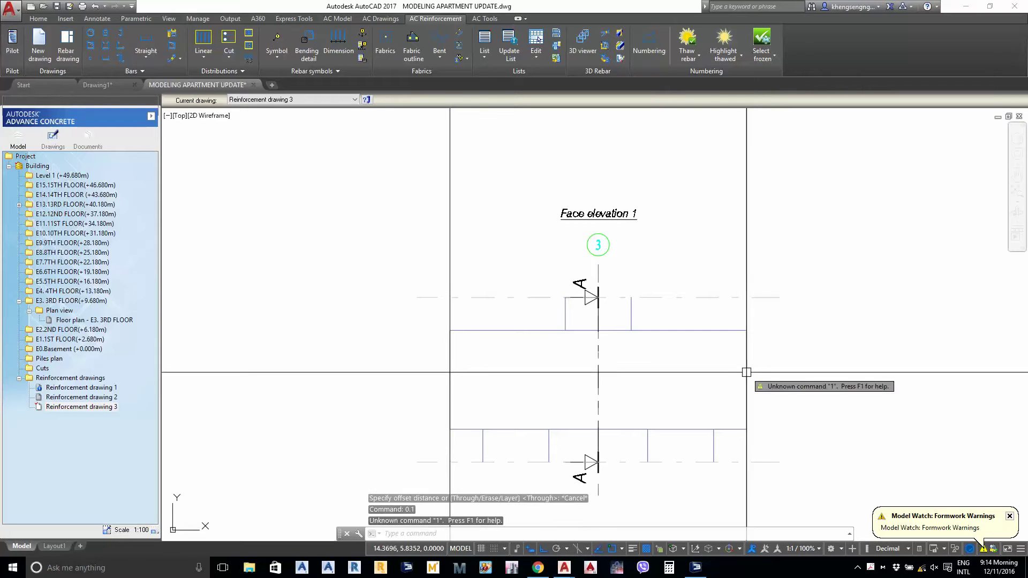
Offset both vertical construction lines 0.1 inward from the pile cap's end faces
text(o)
key(Return)
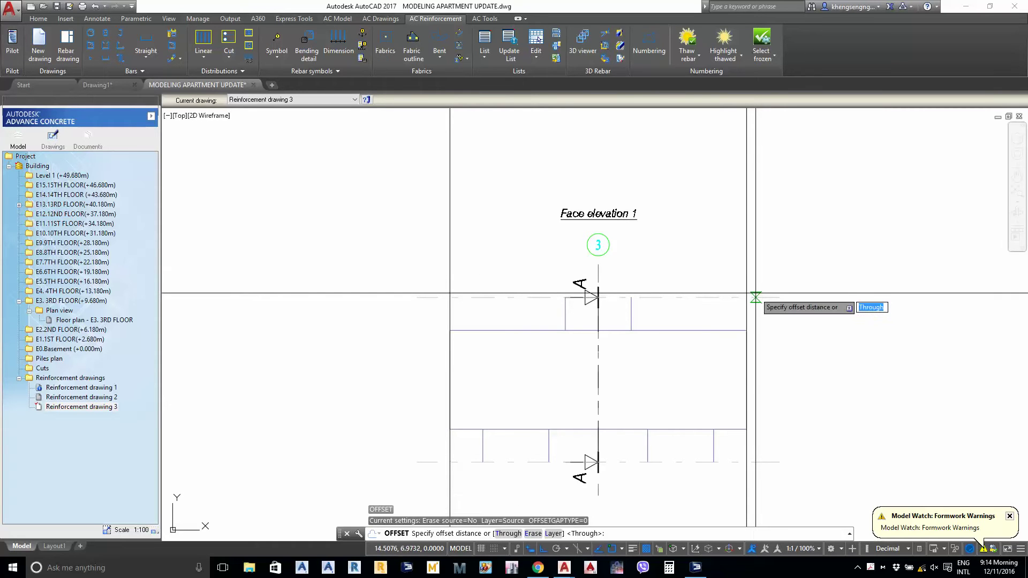
text(.1)
key(Return)
click(747, 271)
click(717, 266)
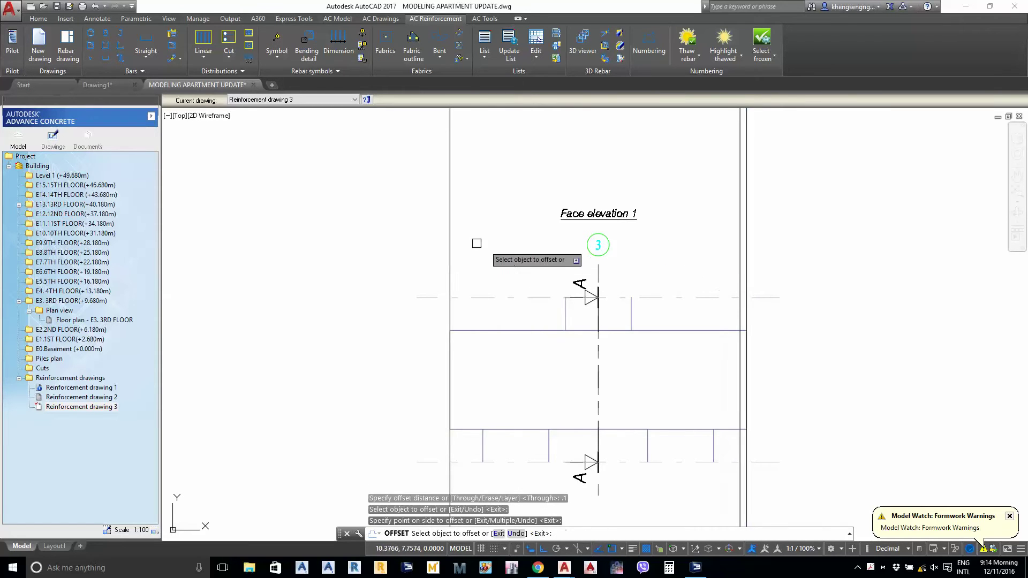
click(450, 236)
click(489, 293)
key(Return)
middle_drag(524, 381, 525, 341)
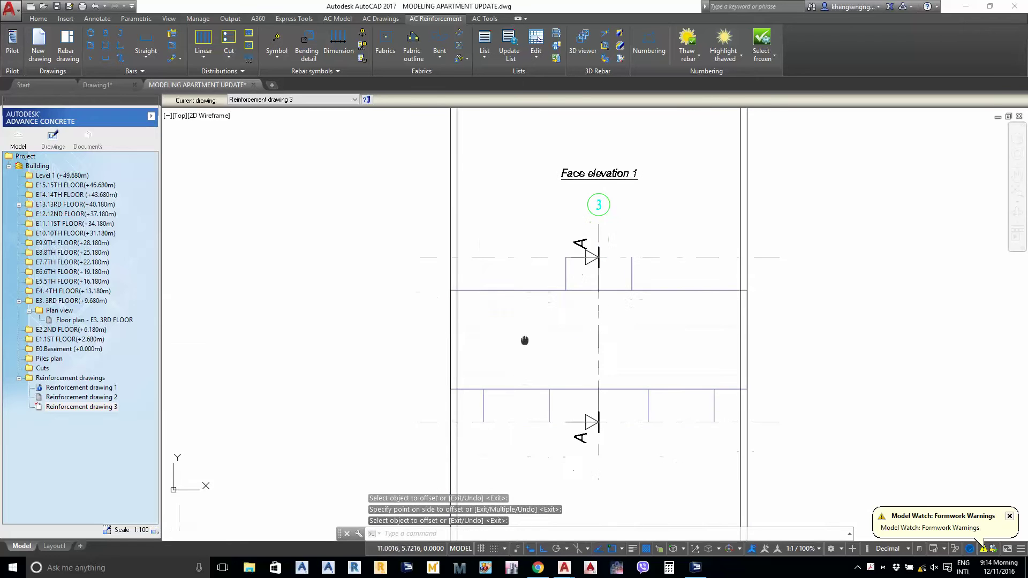
scroll(766, 331, up, 2)
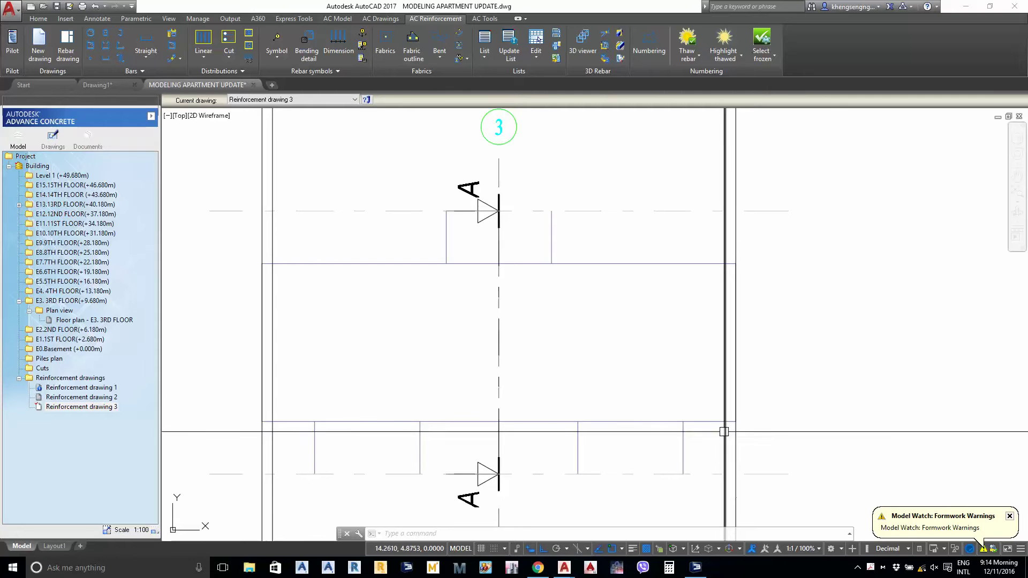
middle_drag(727, 424, 734, 429)
scroll(642, 271, down, 2)
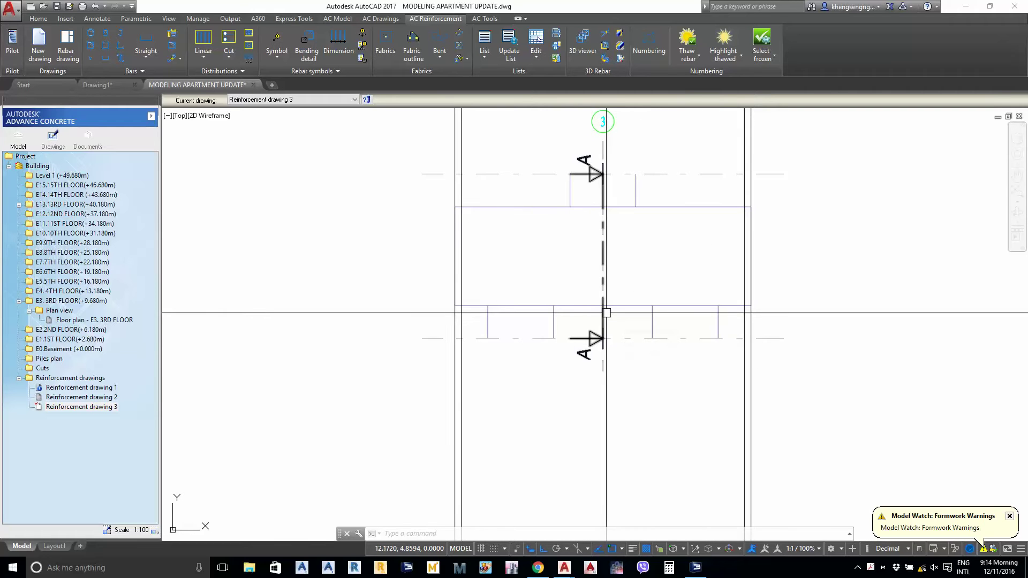
Examine the pile cap outline and cover guide lines in Face elevation 1 and compare them with section A-A
scroll(721, 264, up, 2)
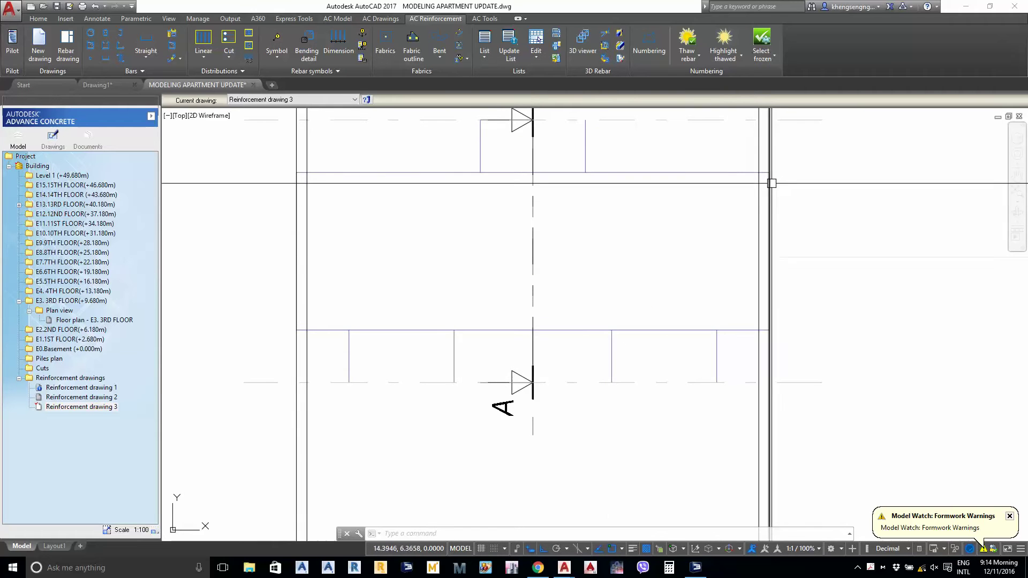
scroll(745, 278, down, 2)
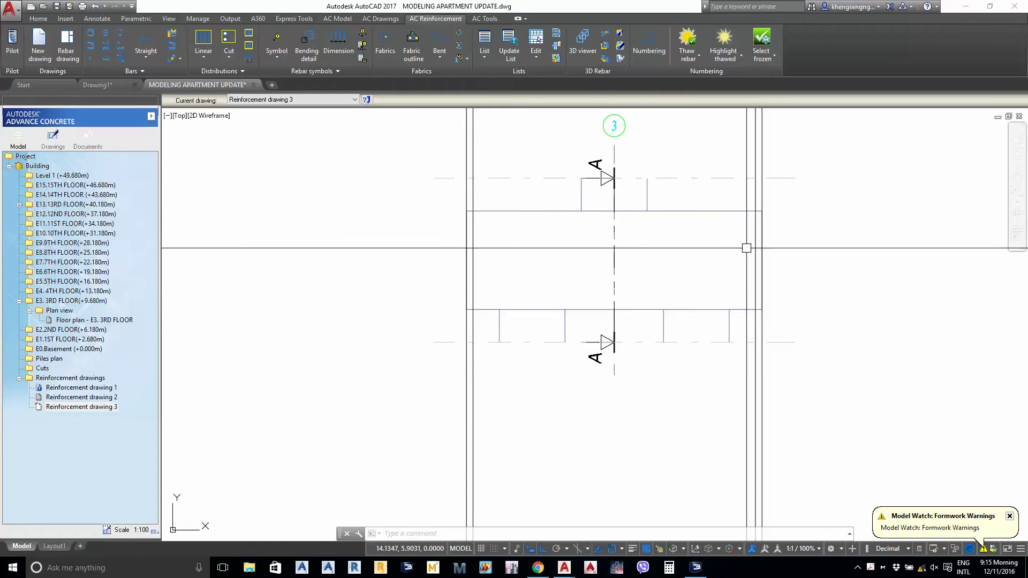
scroll(746, 248, down, 5)
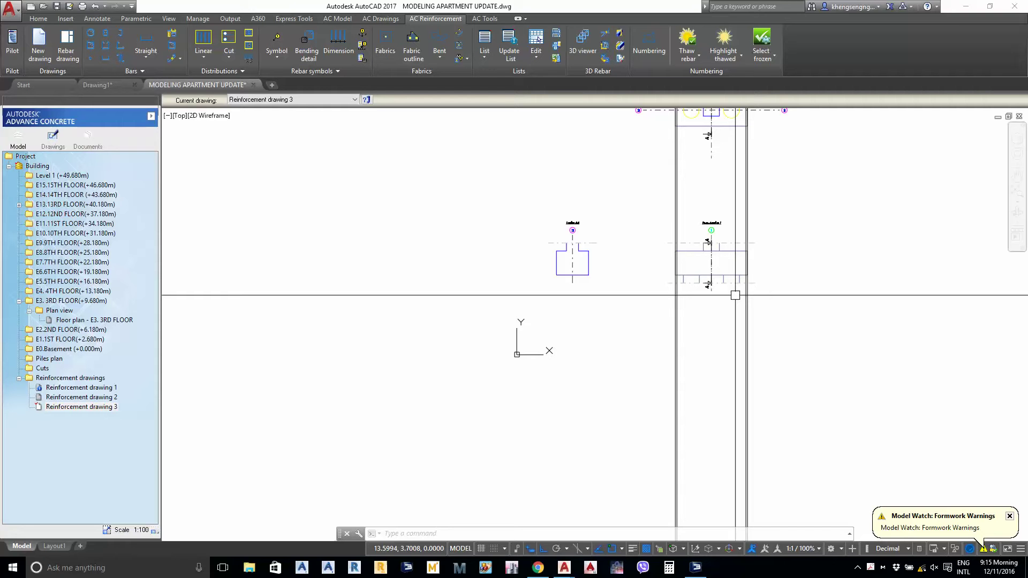
scroll(735, 295, up, 6)
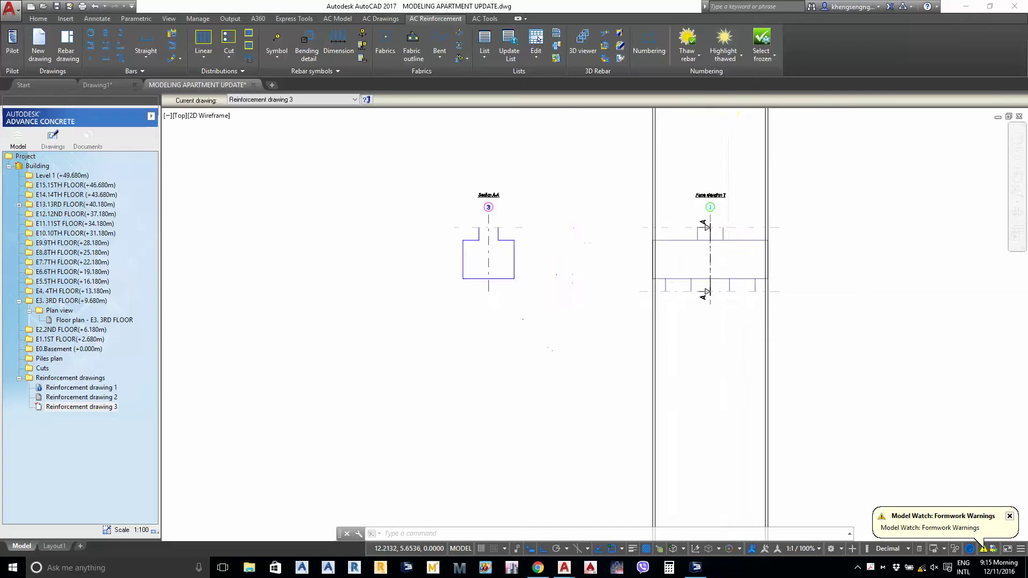
middle_drag(676, 307, 695, 220)
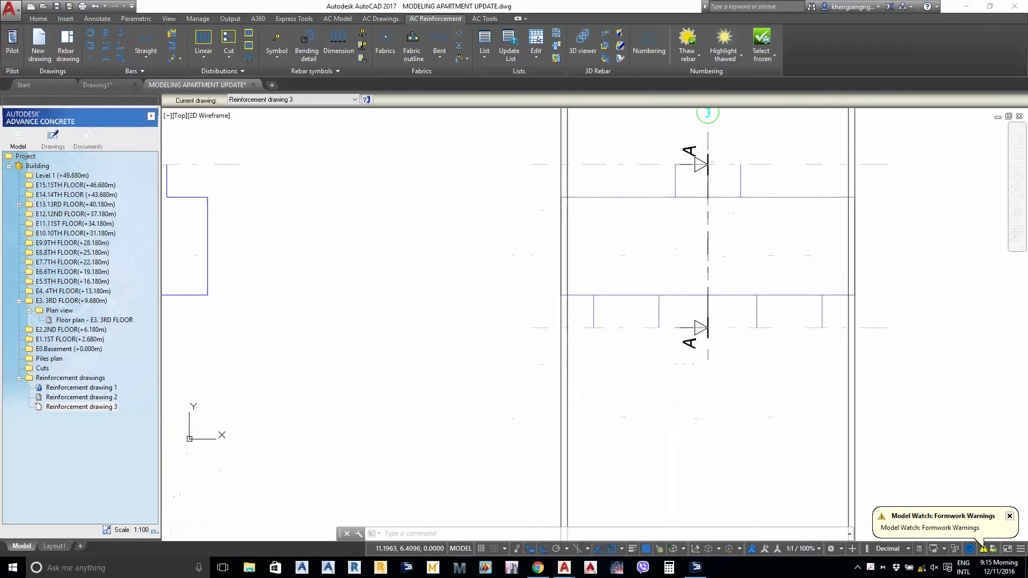
scroll(628, 230, down, 1)
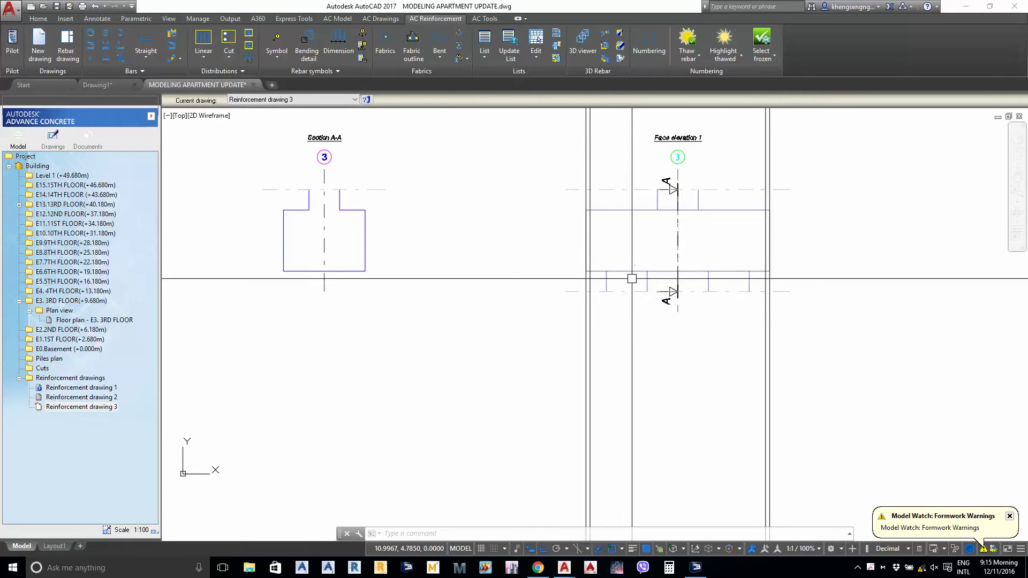
scroll(626, 273, up, 2)
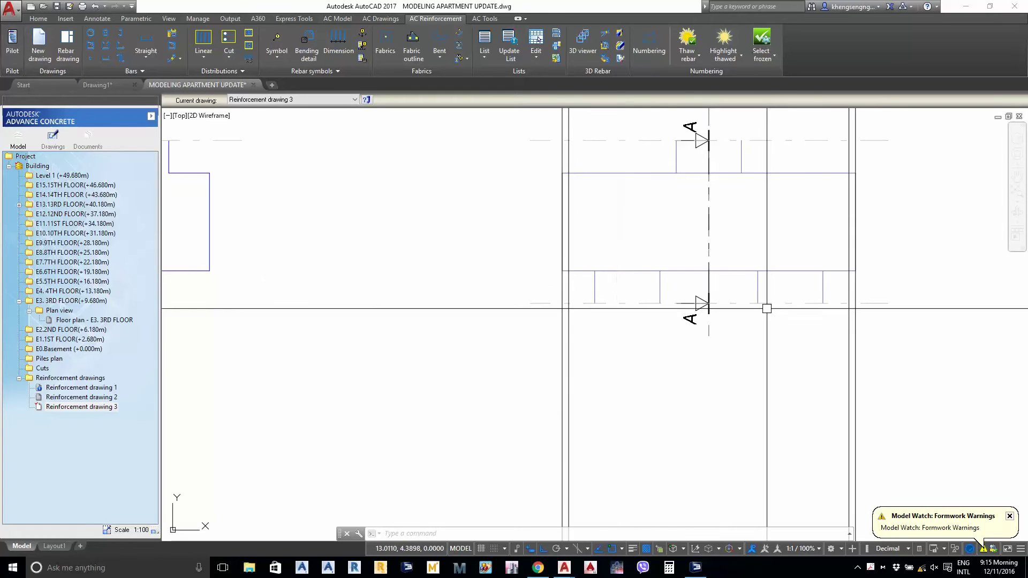
middle_drag(765, 251, 762, 299)
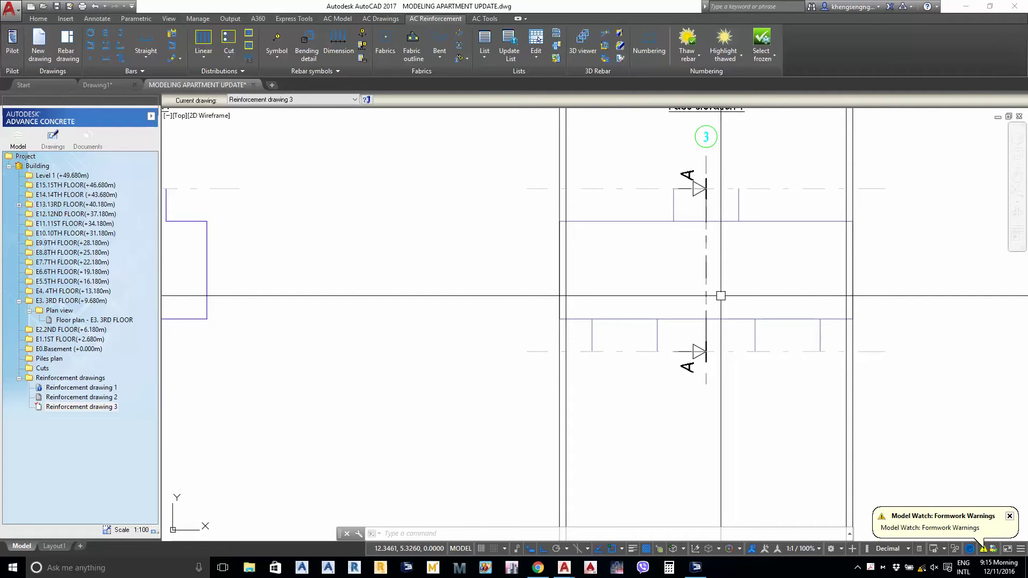
scroll(720, 295, down, 2)
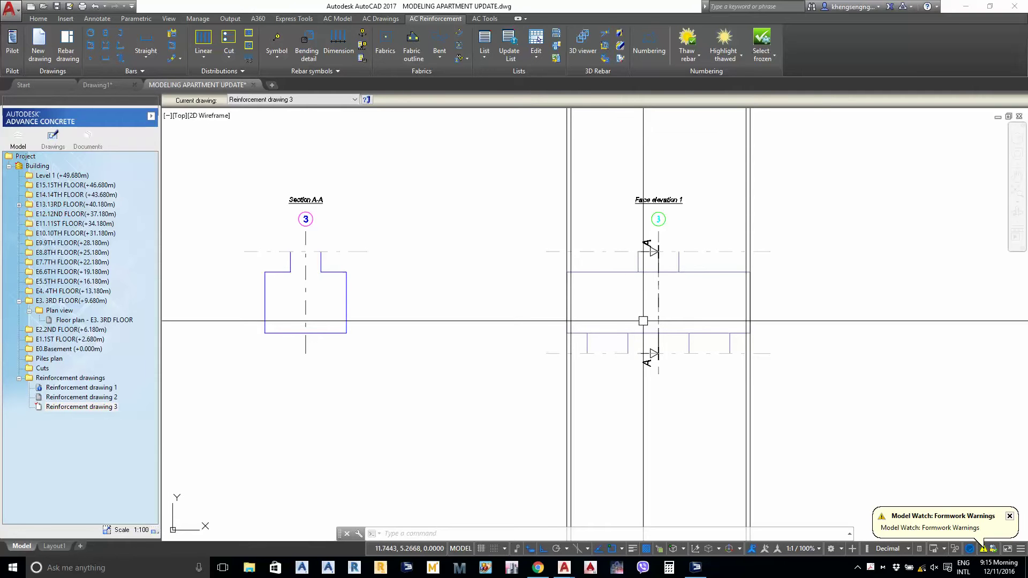
middle_drag(631, 331, 648, 338)
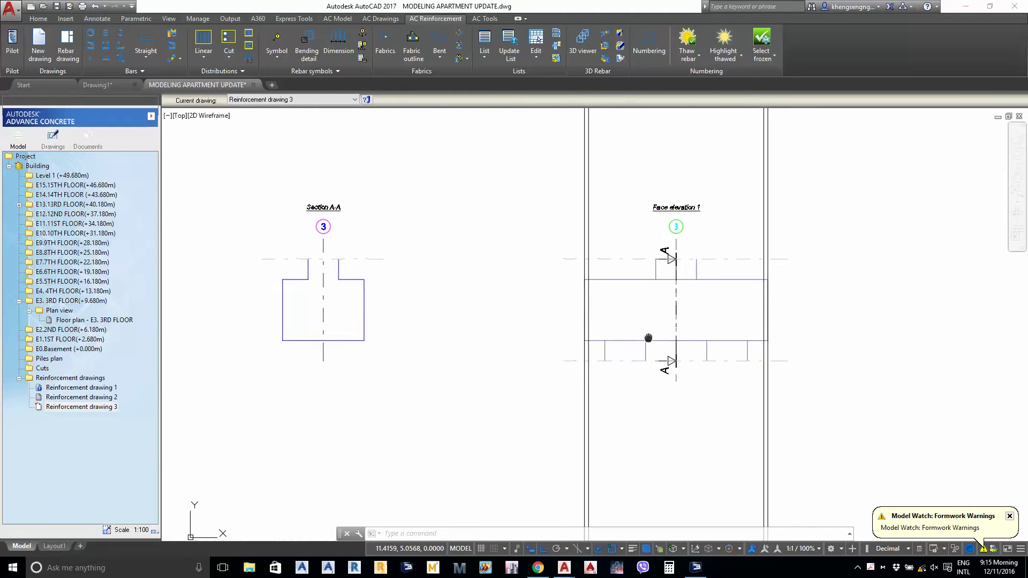
scroll(660, 298, up, 4)
middle_drag(660, 298, 619, 323)
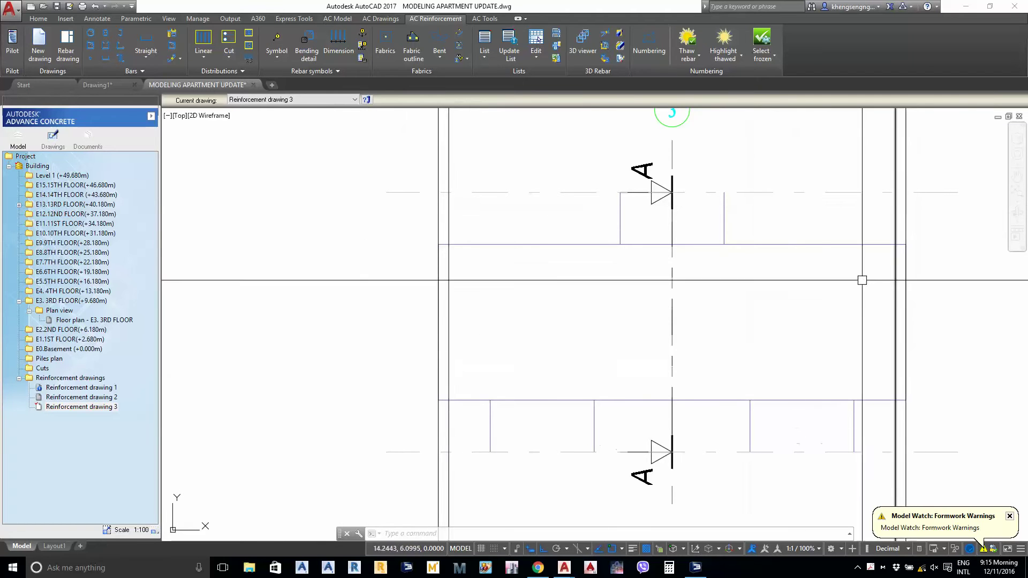
Try to choose a larger diameter for a new polygonal reinforcement bar
click(146, 56)
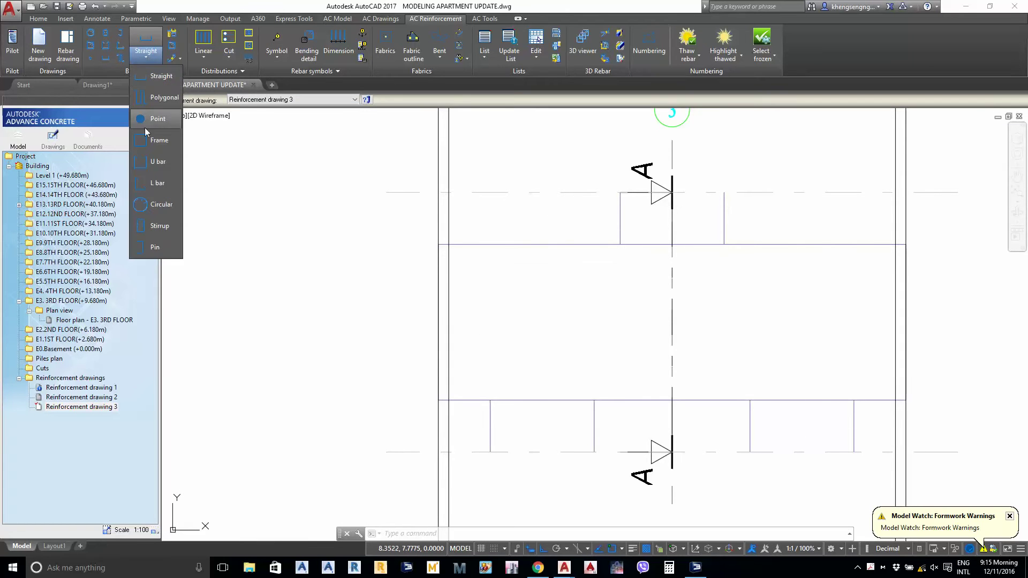
click(158, 98)
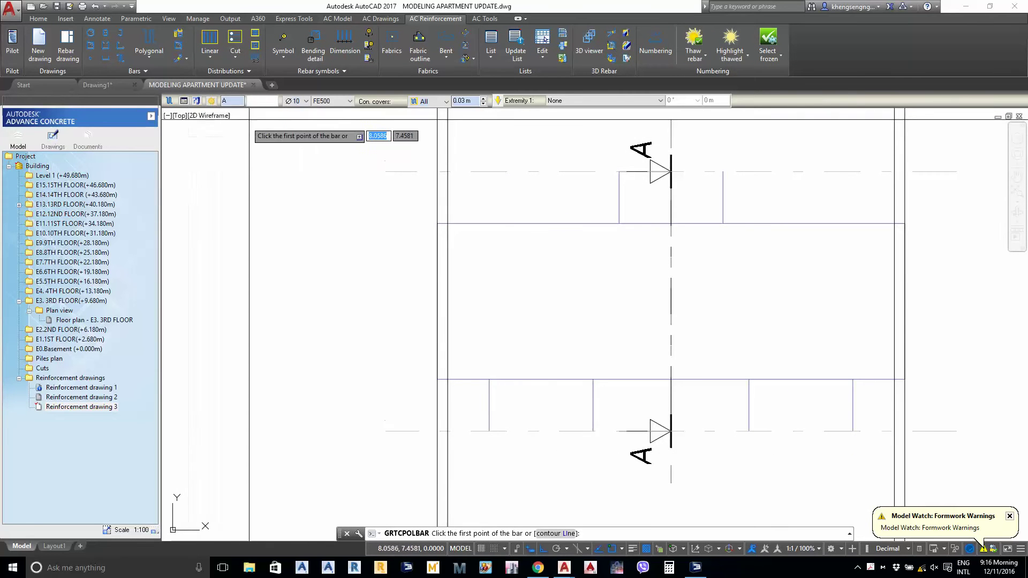
click(296, 101)
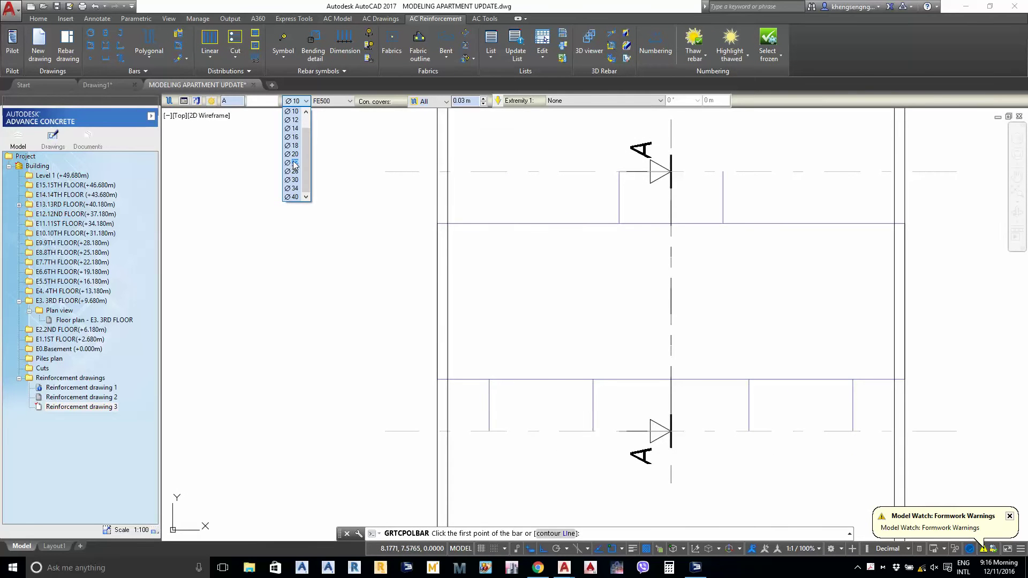
scroll(297, 184, up, 1)
scroll(297, 184, down, 1)
scroll(299, 187, up, 1)
scroll(300, 182, down, 1)
click(295, 179)
key(Escape)
key(Escape)
Look through the Advance Concrete project preferences, including the import/export settings
middle_drag(479, 200, 491, 239)
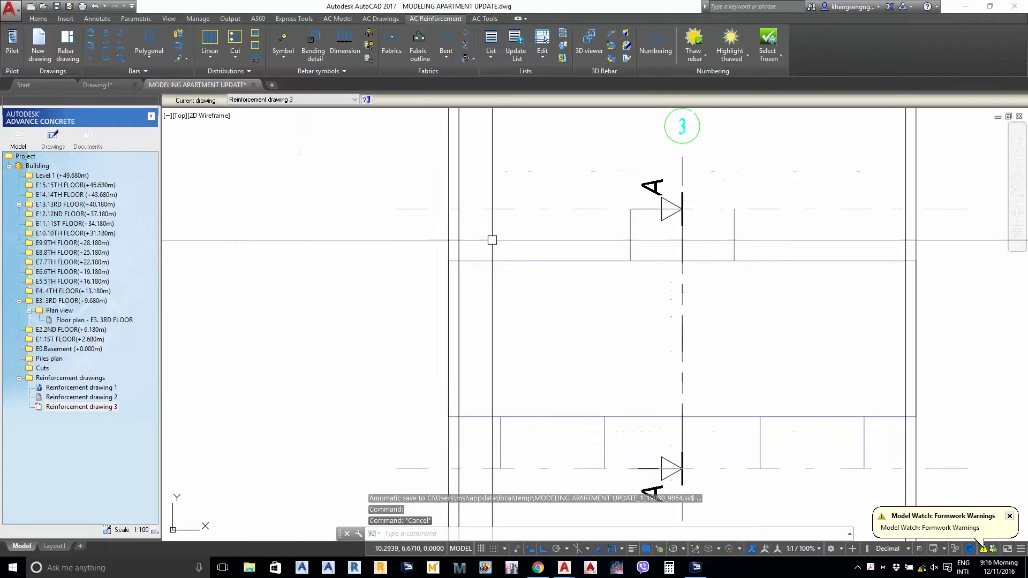
middle_drag(491, 290, 476, 302)
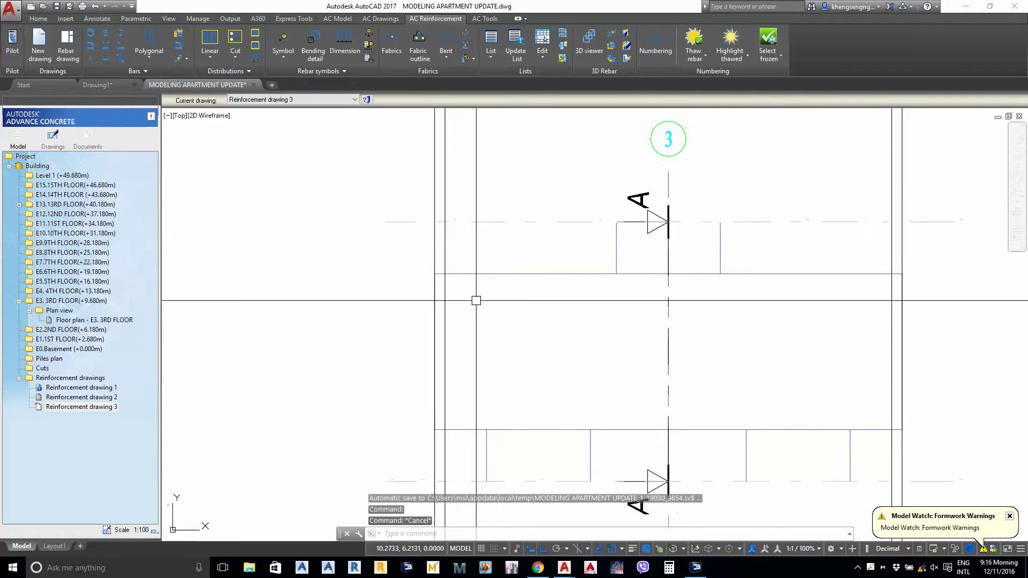
click(485, 19)
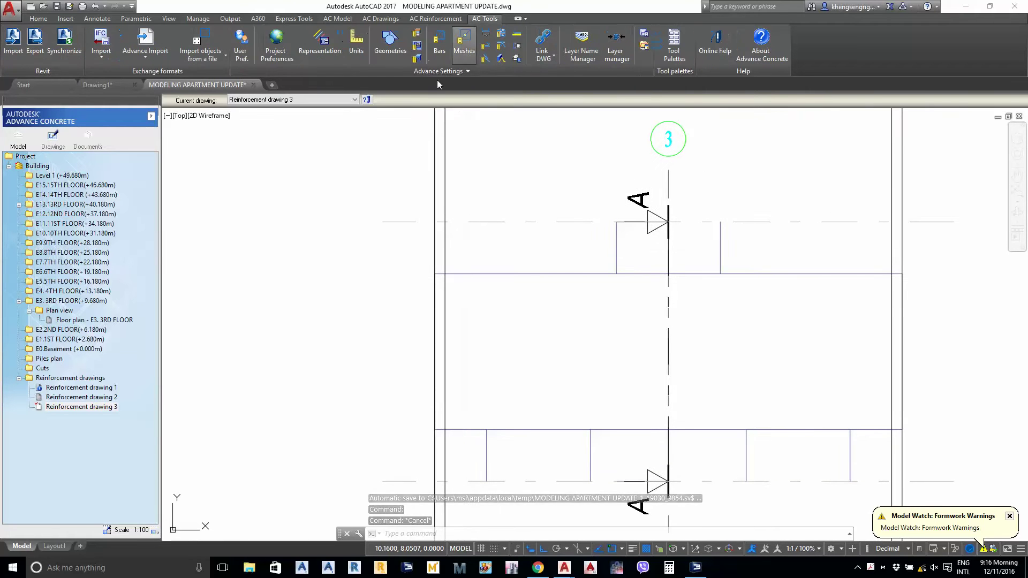
click(269, 58)
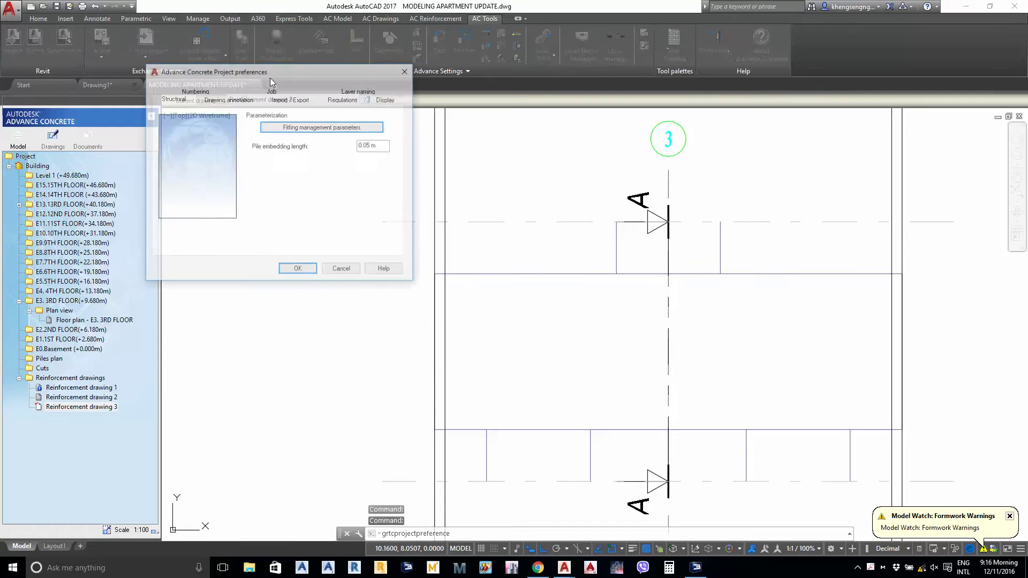
click(359, 92)
click(297, 96)
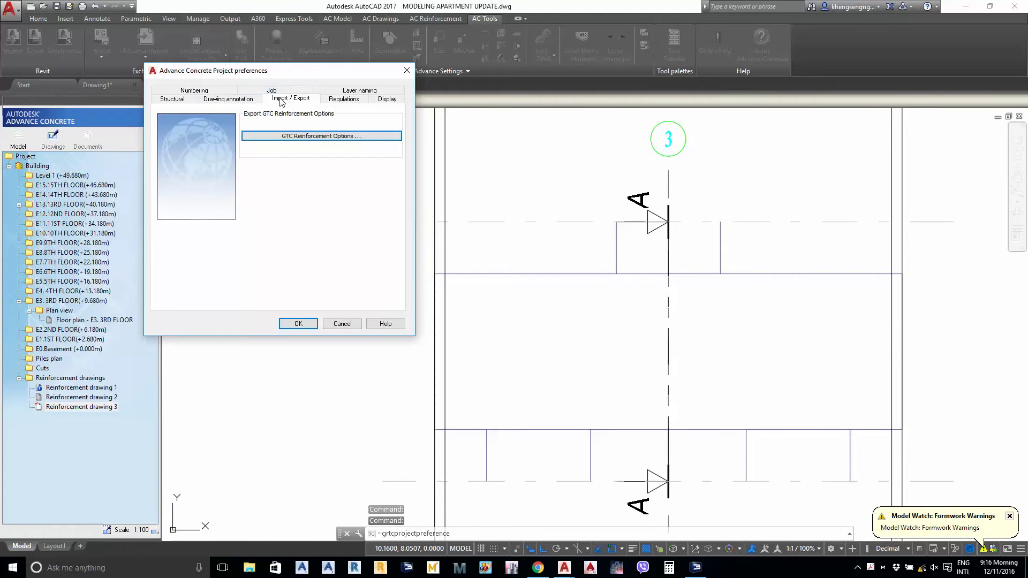
key(Escape)
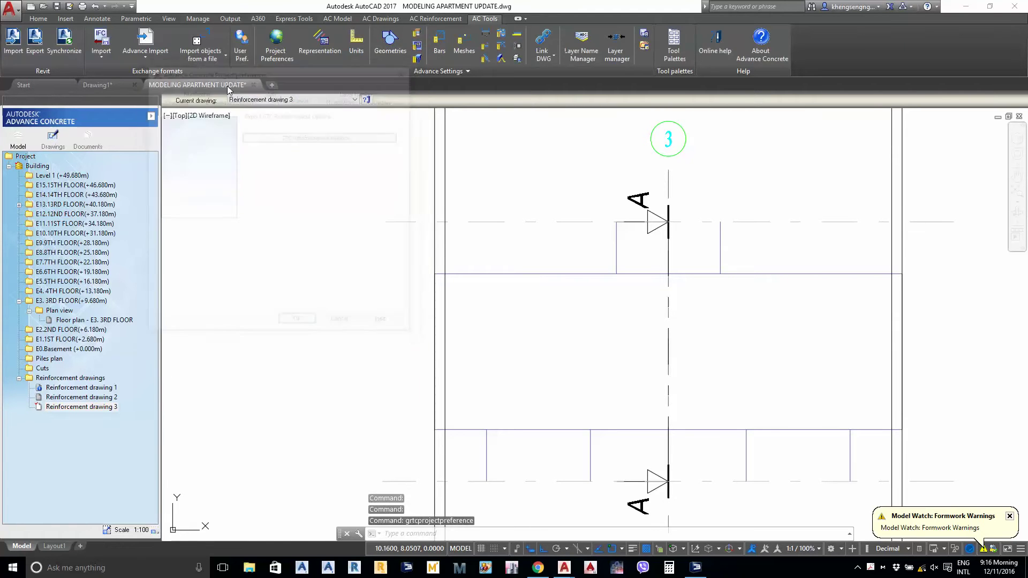
Check the general options and the rebar display settings in the Advance Concrete user preferences
click(235, 45)
click(241, 48)
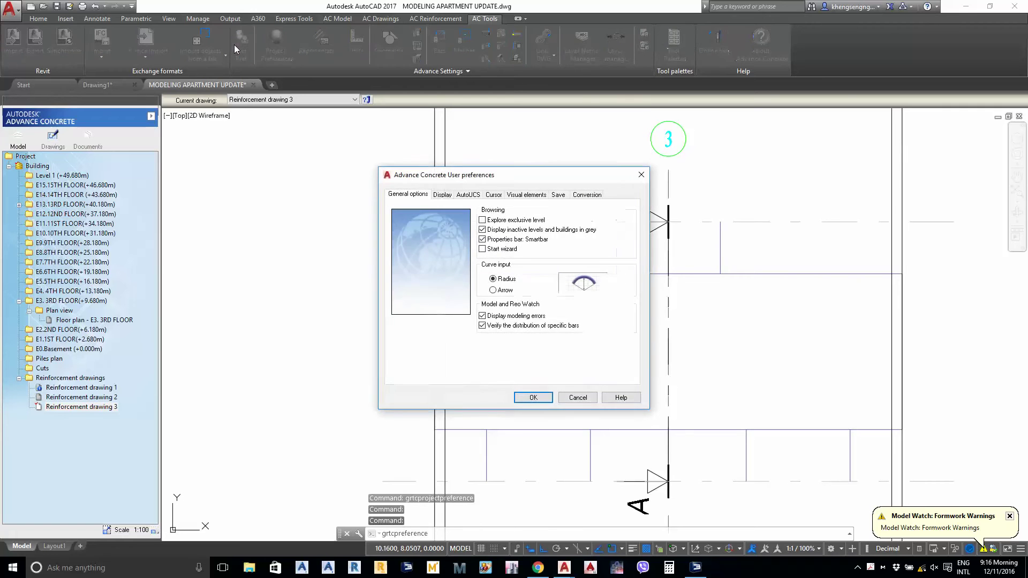
click(444, 195)
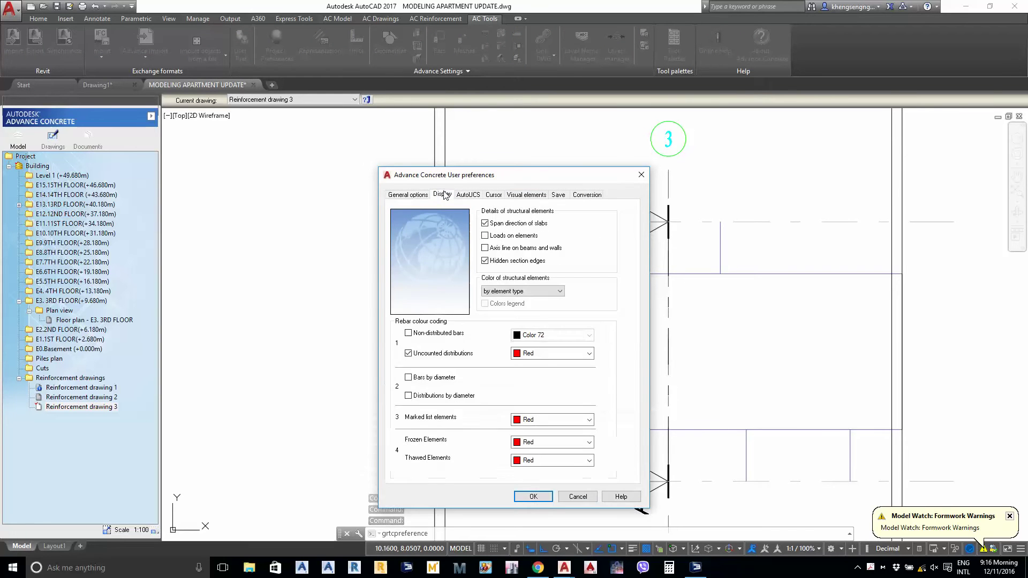
key(Escape)
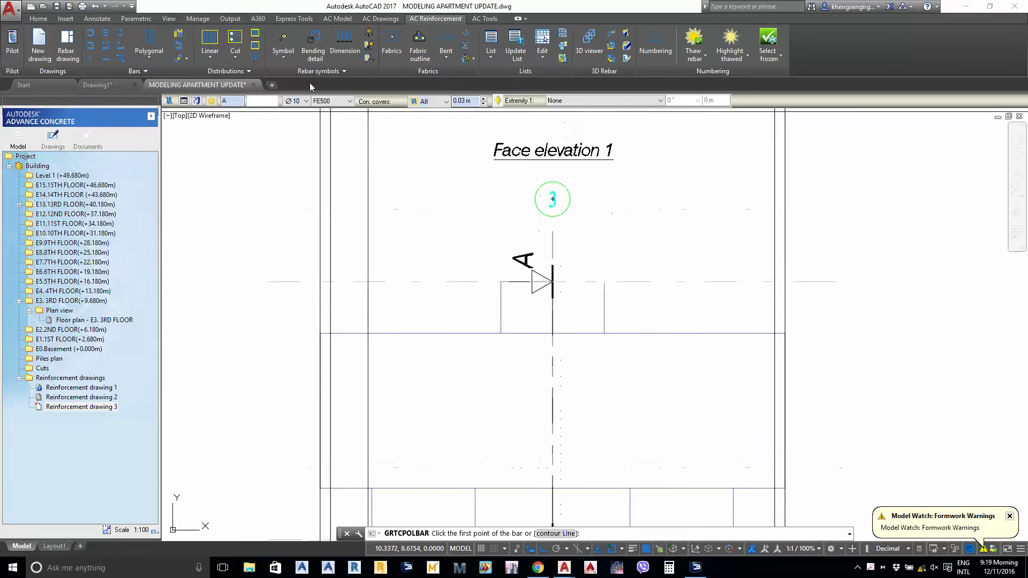
Try to set the polygonal bar's diameter to 26
click(303, 102)
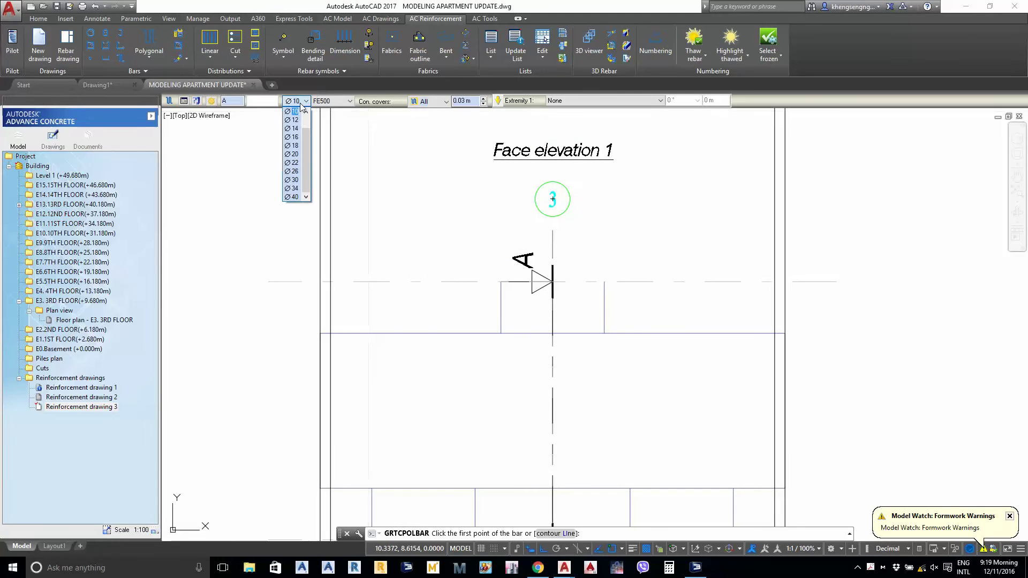
click(298, 172)
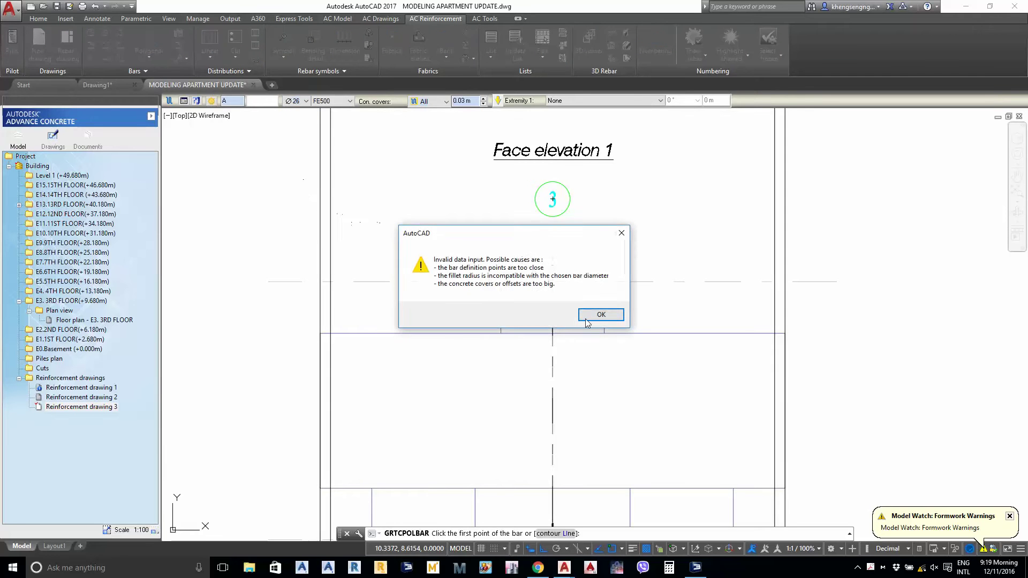
click(594, 319)
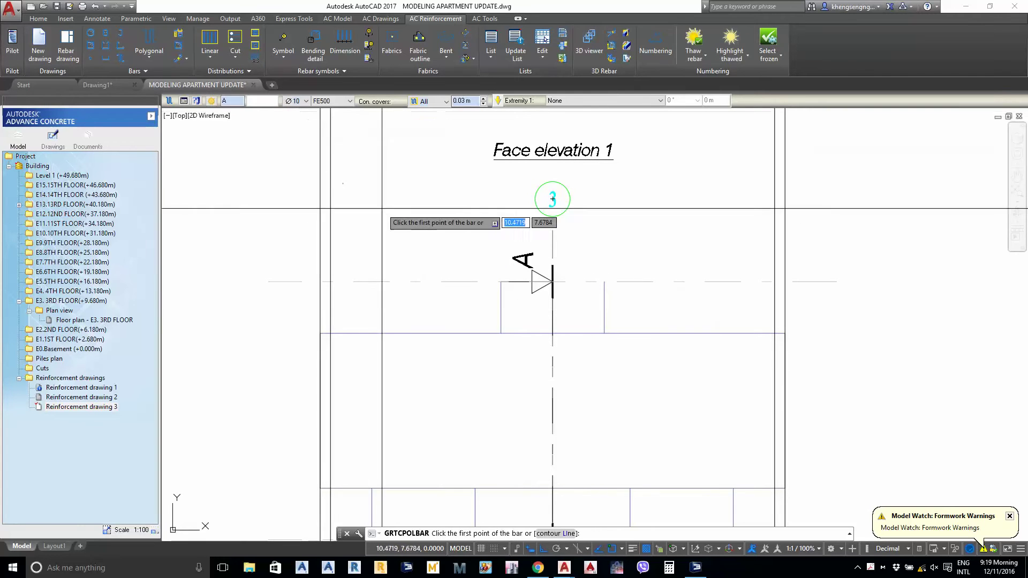
Try to set the polygonal bar's diameter to 22 and leave the bar command
middle_drag(382, 208, 424, 195)
click(306, 100)
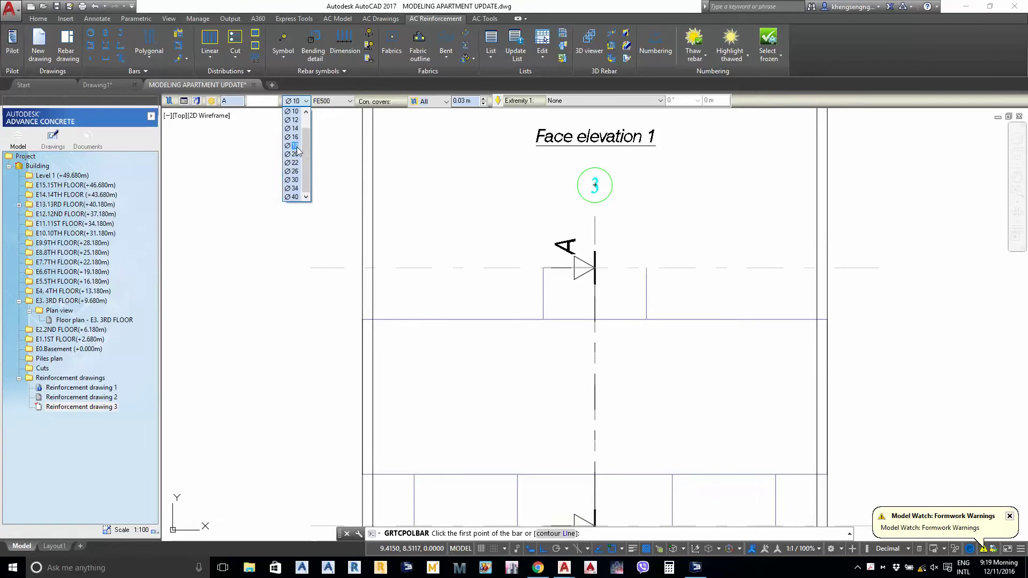
click(298, 161)
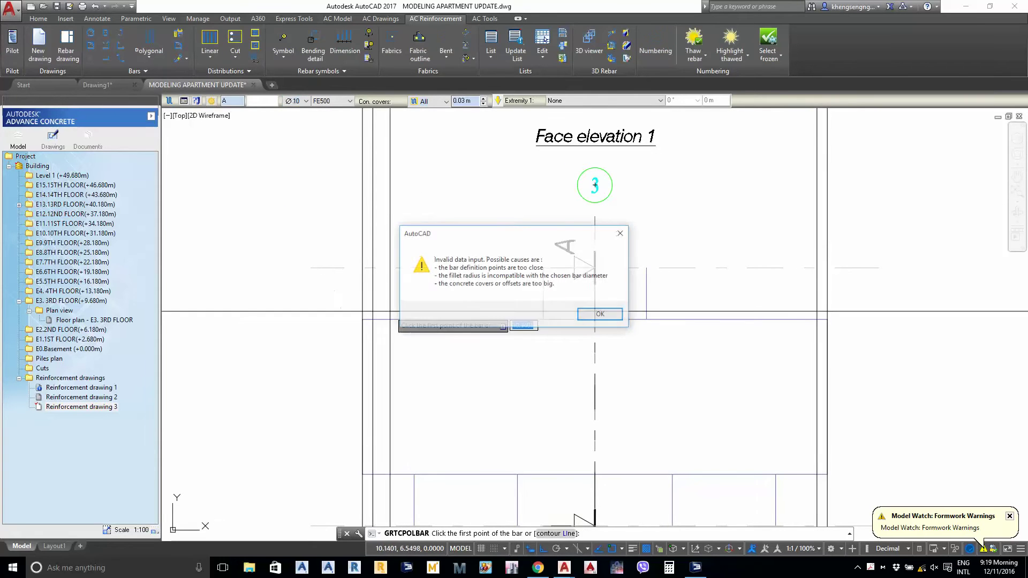
click(595, 315)
key(Escape)
key(Escape)
key(Escape)
key(Escape)
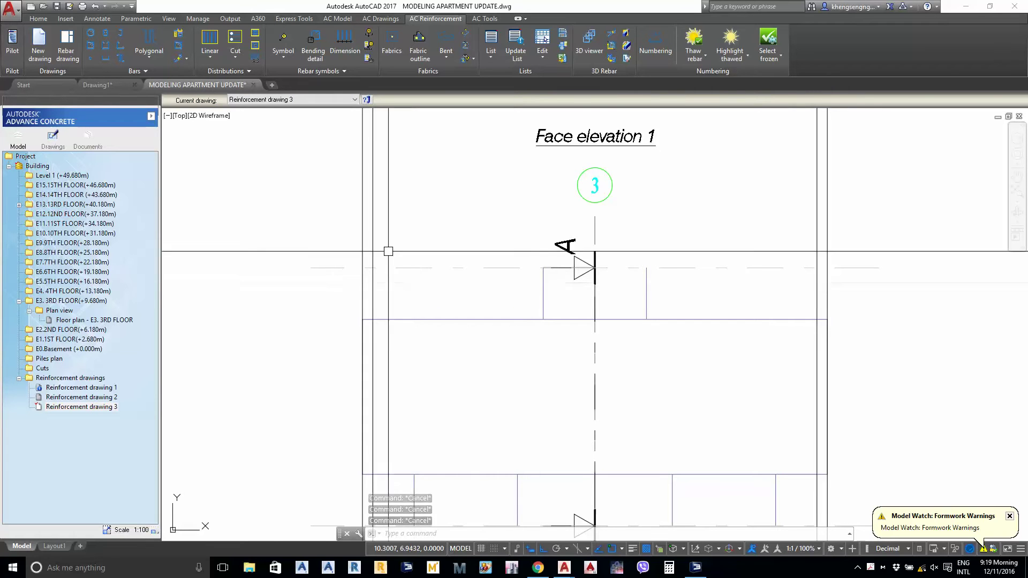
Try out a horizontal straight bar of diameter 26 above the pile cap in Face elevation 1
click(156, 56)
click(159, 76)
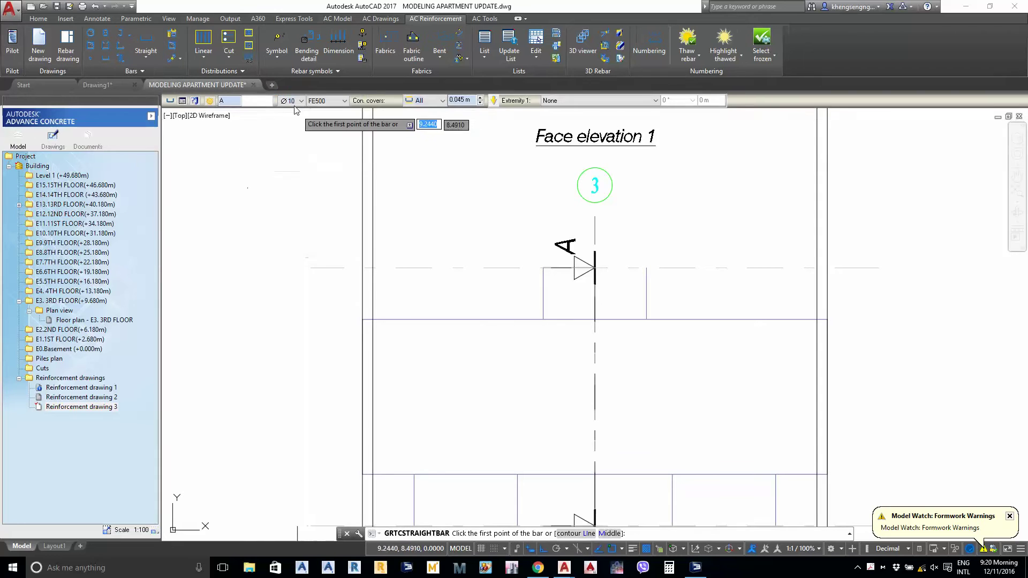
click(292, 100)
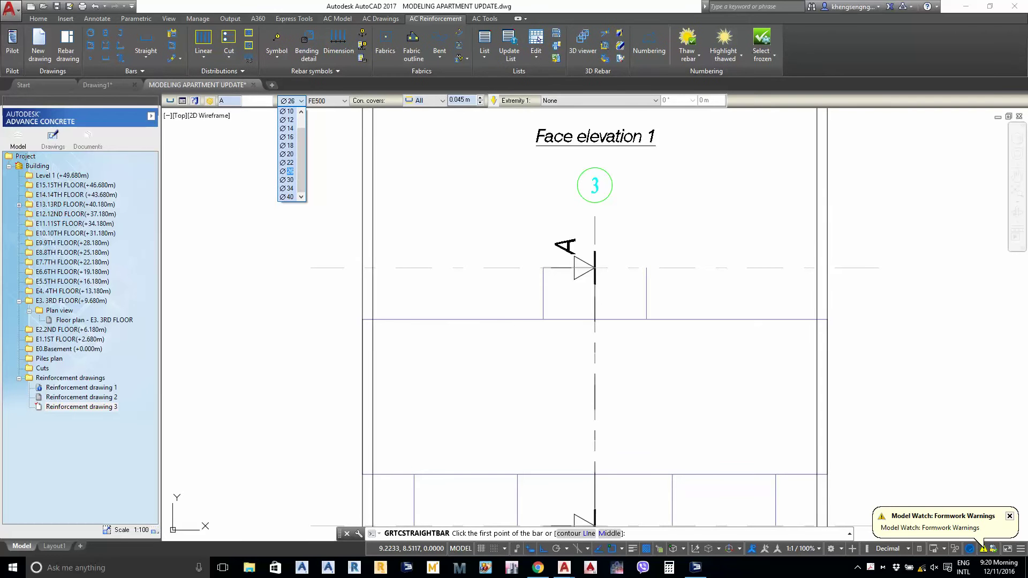
click(290, 171)
click(400, 243)
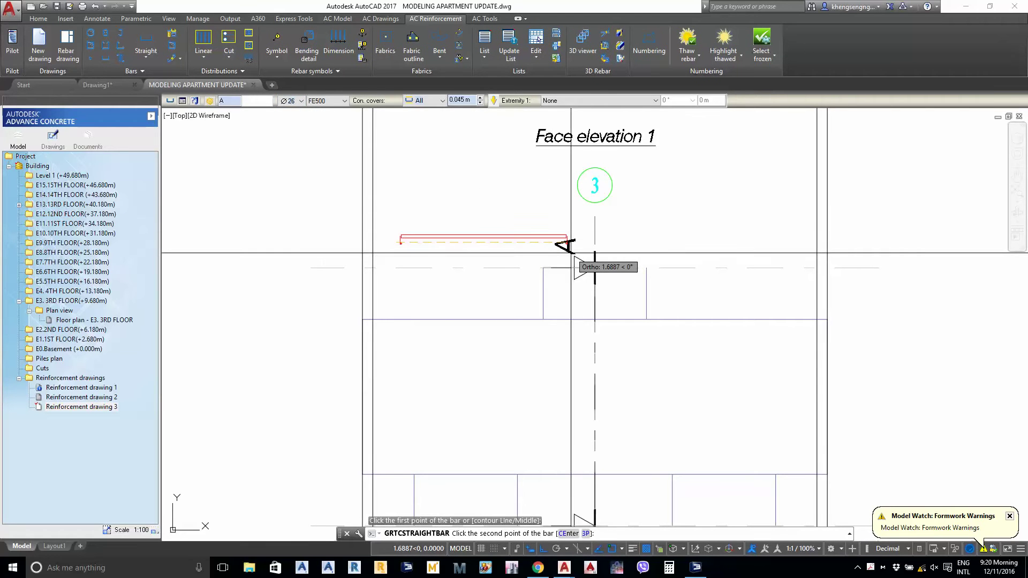
key(Escape)
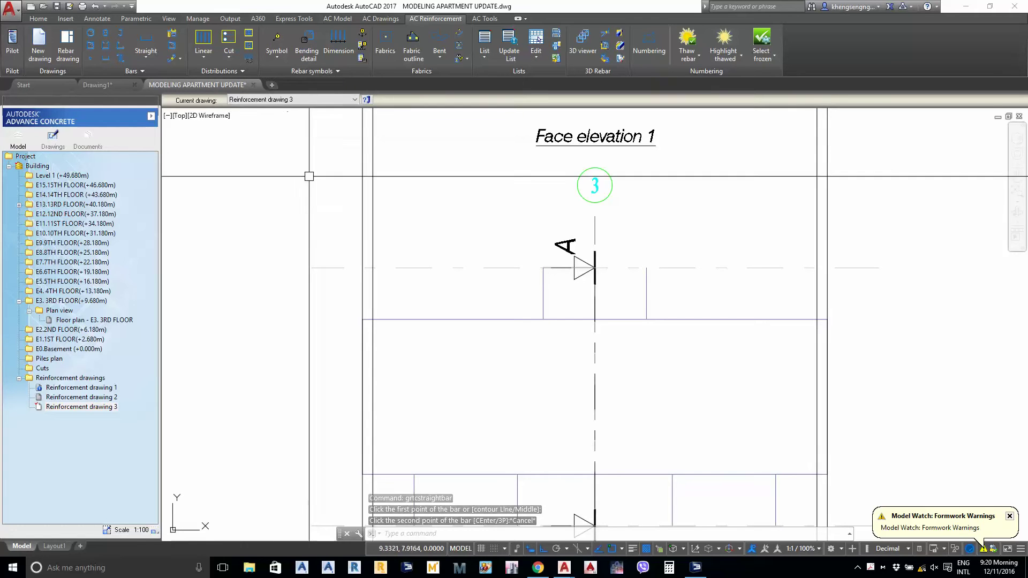
middle_drag(316, 188, 333, 207)
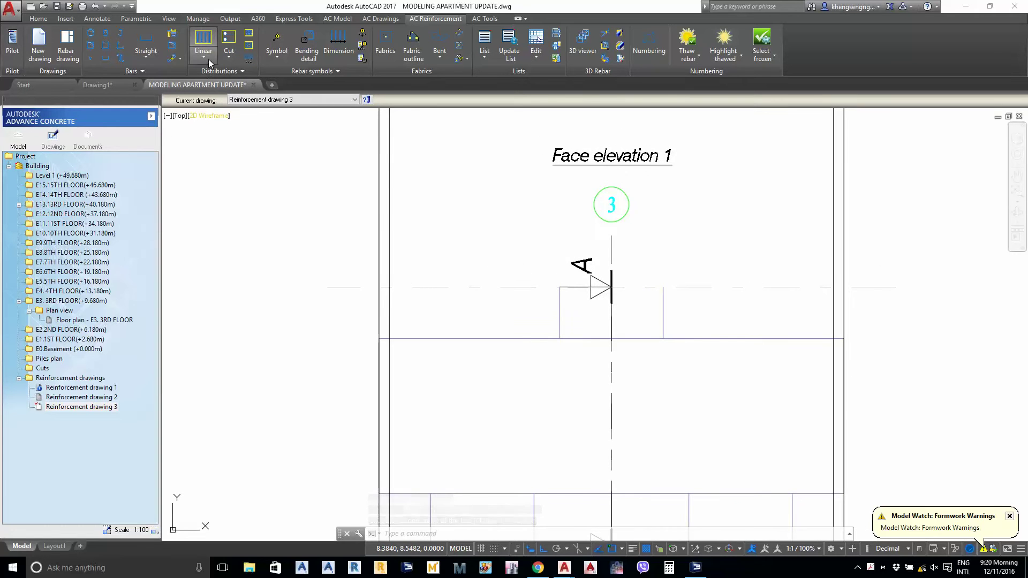
click(155, 54)
click(160, 102)
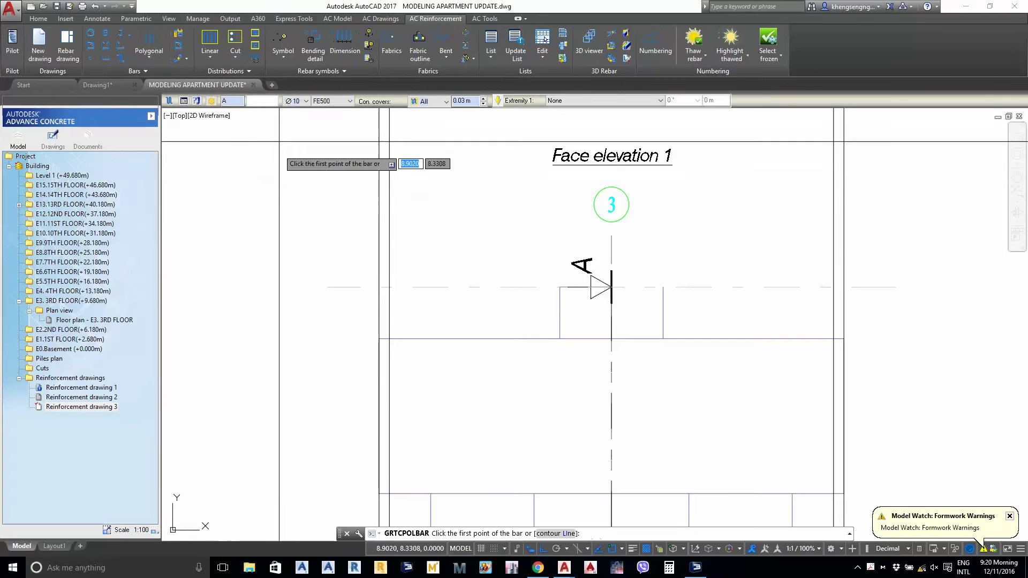
click(302, 102)
click(300, 146)
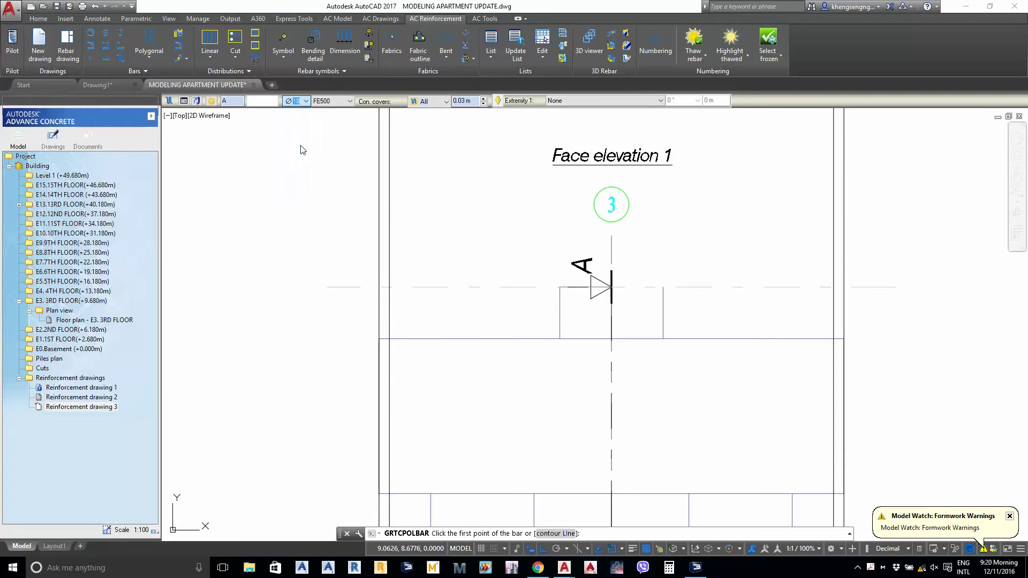
key(Return)
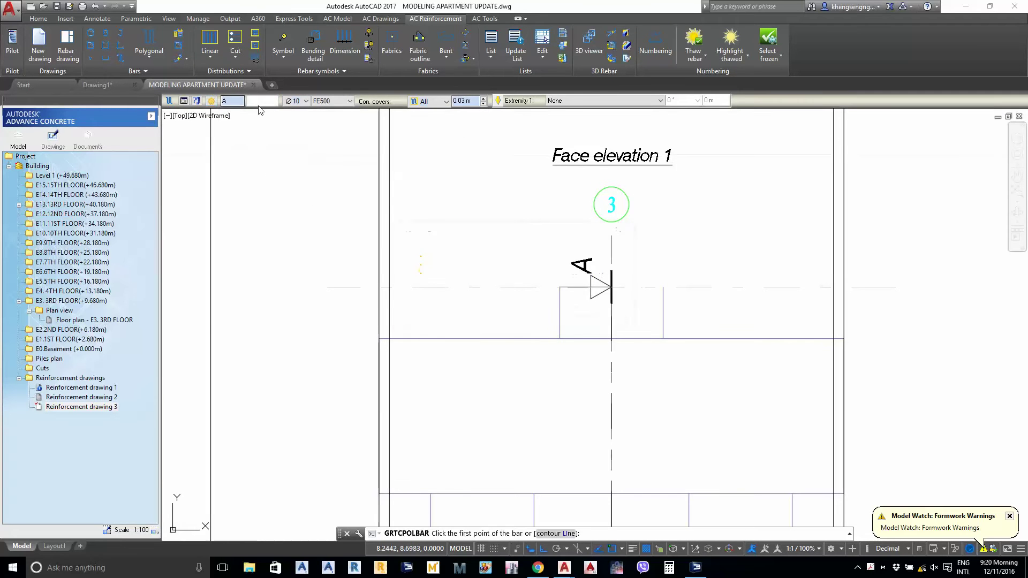
click(302, 101)
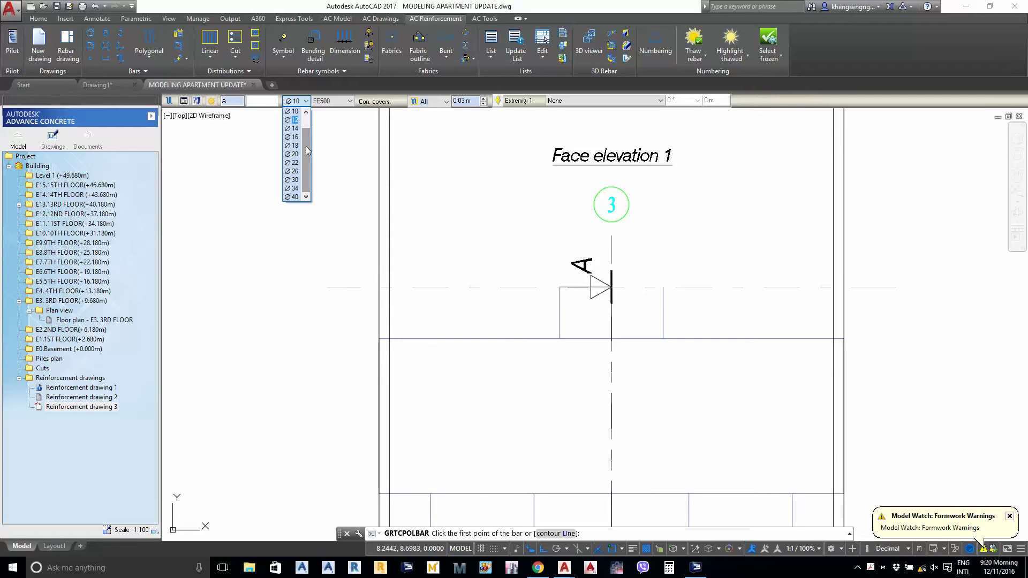
key(Return)
key(Escape)
key(Escape)
Erase the long vertical guide lines running along the sides of the pile cap through the plan and Face elevation 1
scroll(493, 237, down, 5)
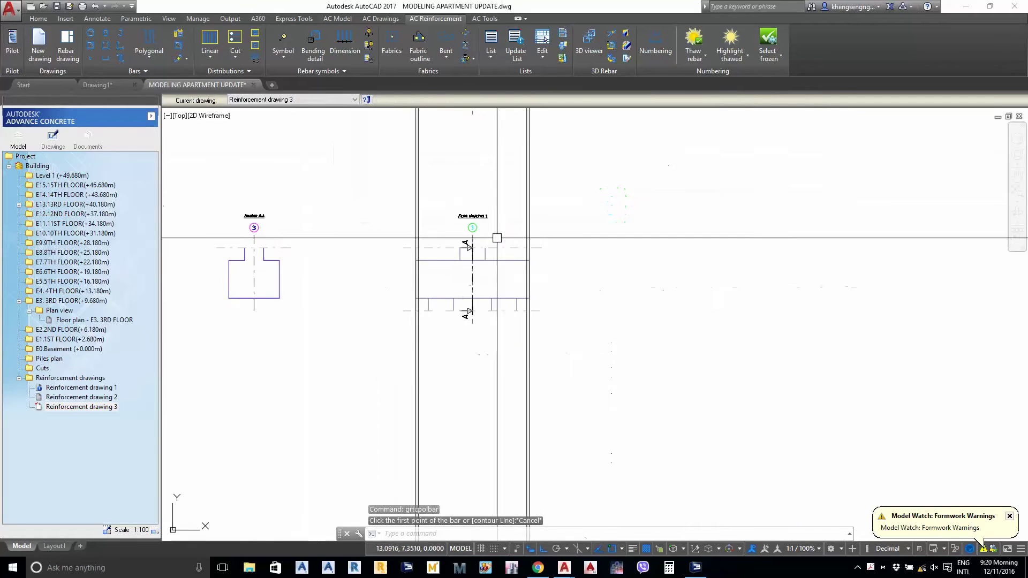
click(604, 345)
click(442, 320)
middle_drag(442, 321, 477, 413)
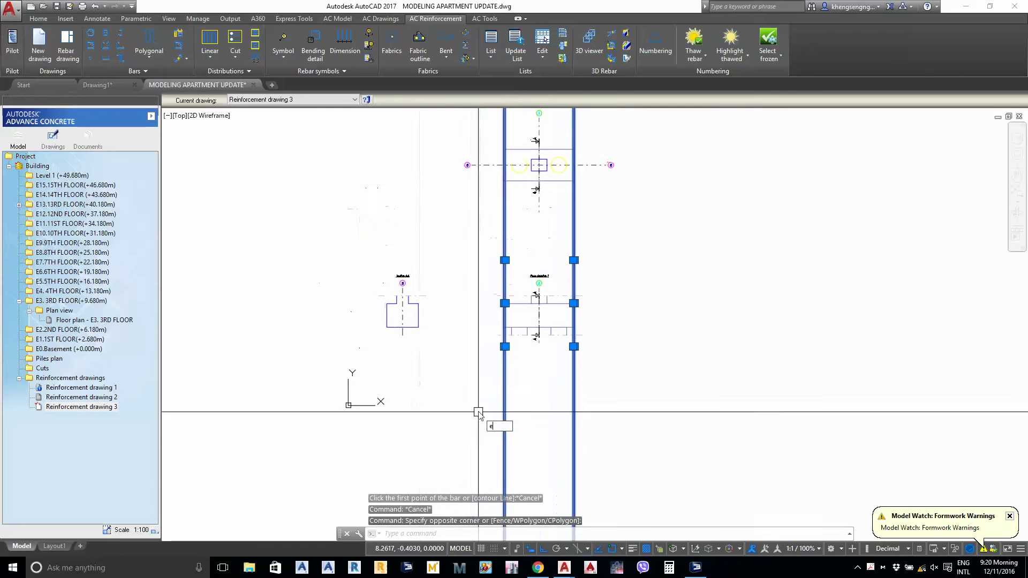
key(e)
key(Return)
middle_drag(494, 349, 512, 412)
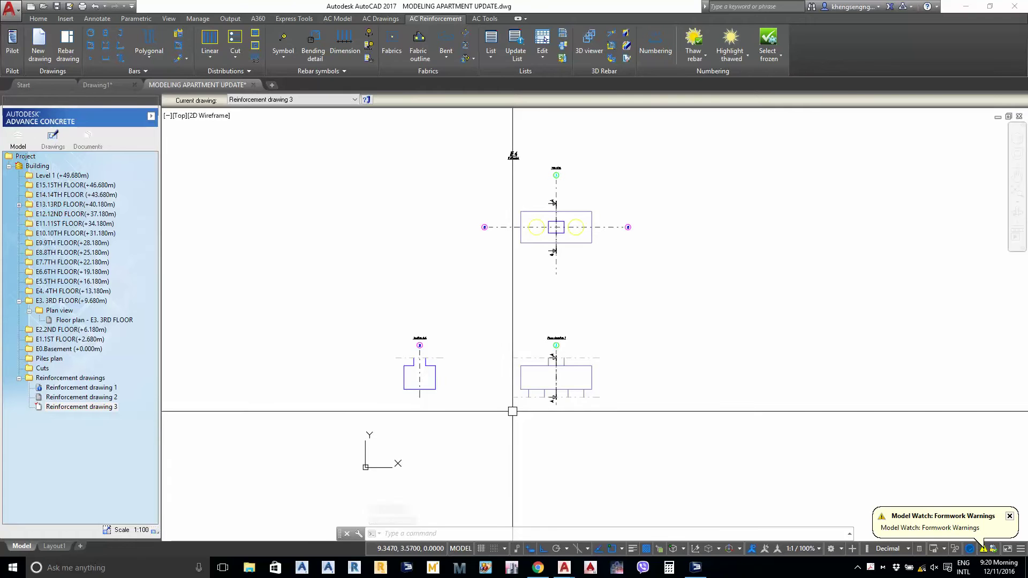
Start exporting Reinforcement drawing 3 to a DWG and create a folder named "drawing pile cap" on the Desktop
middle_drag(512, 411, 517, 405)
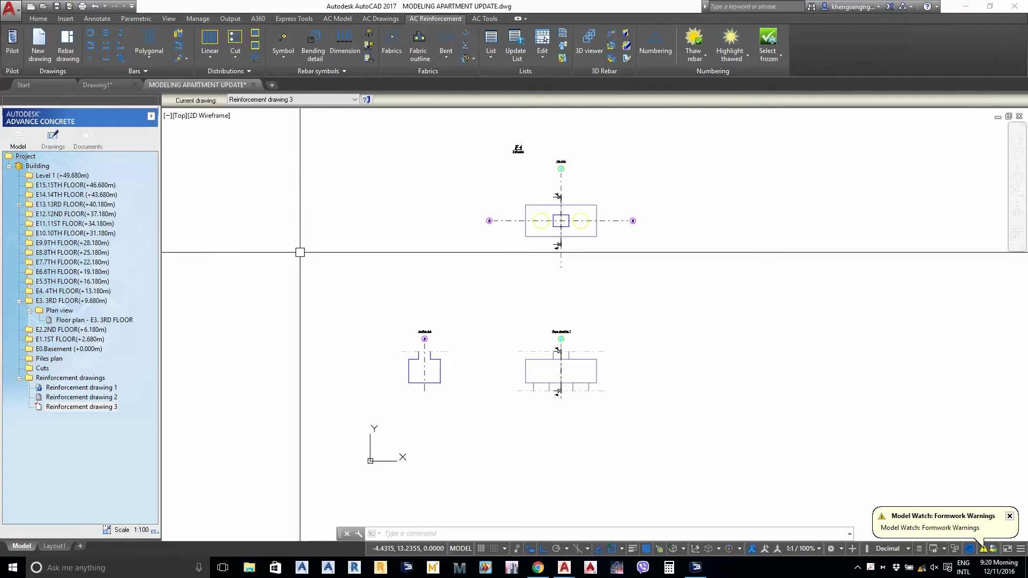
middle_drag(323, 292, 346, 300)
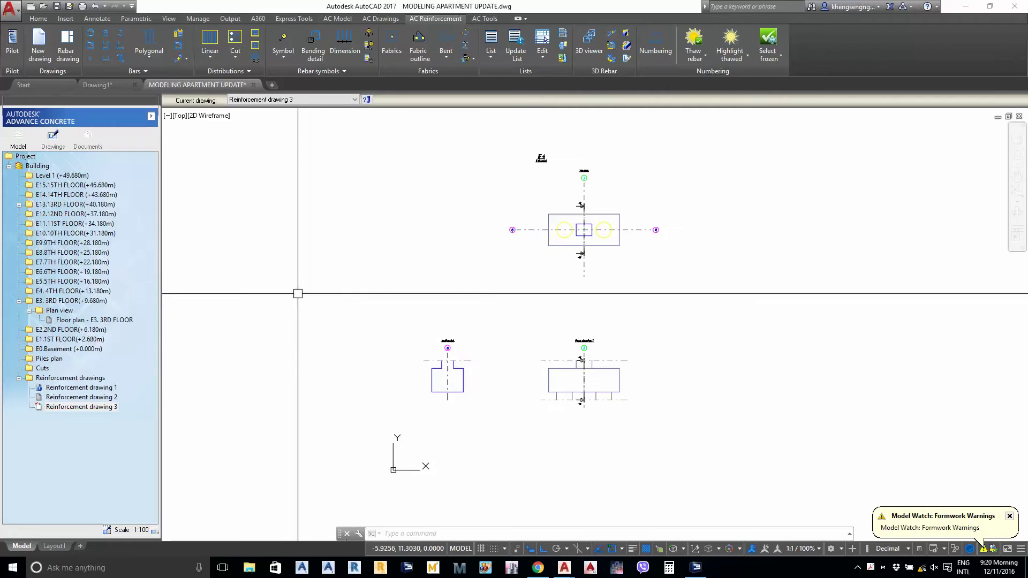
right_click(111, 408)
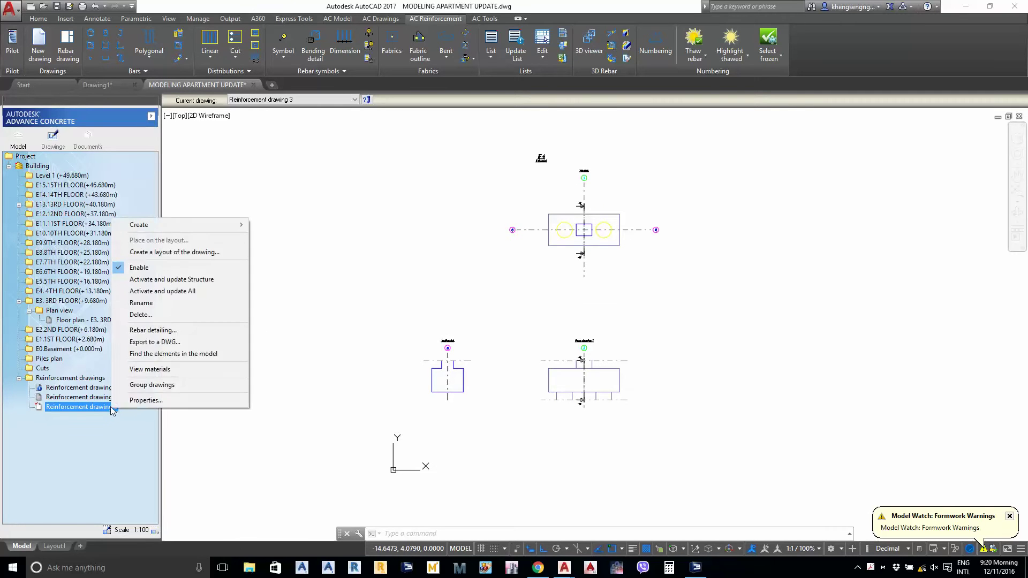
click(152, 343)
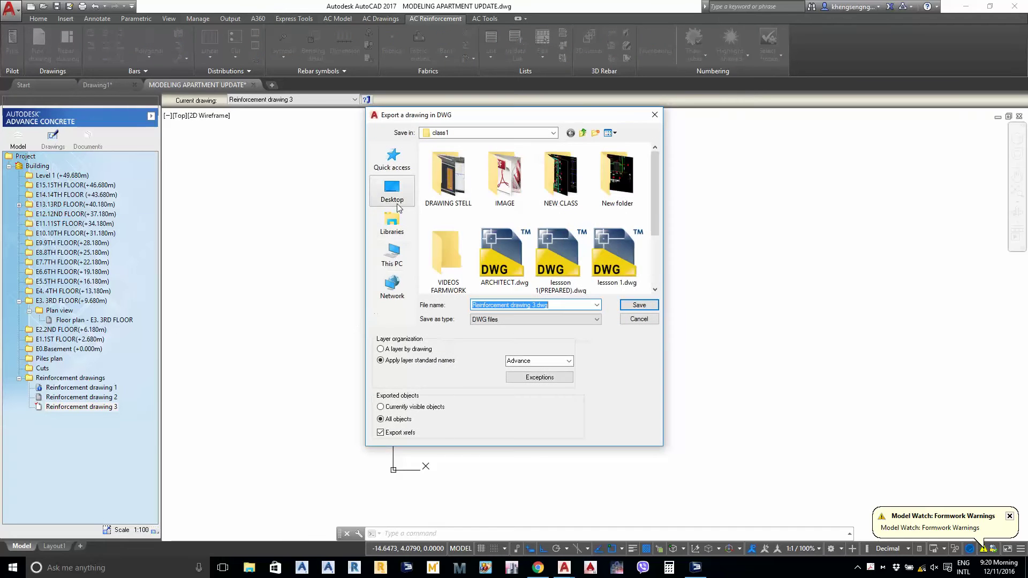
click(393, 196)
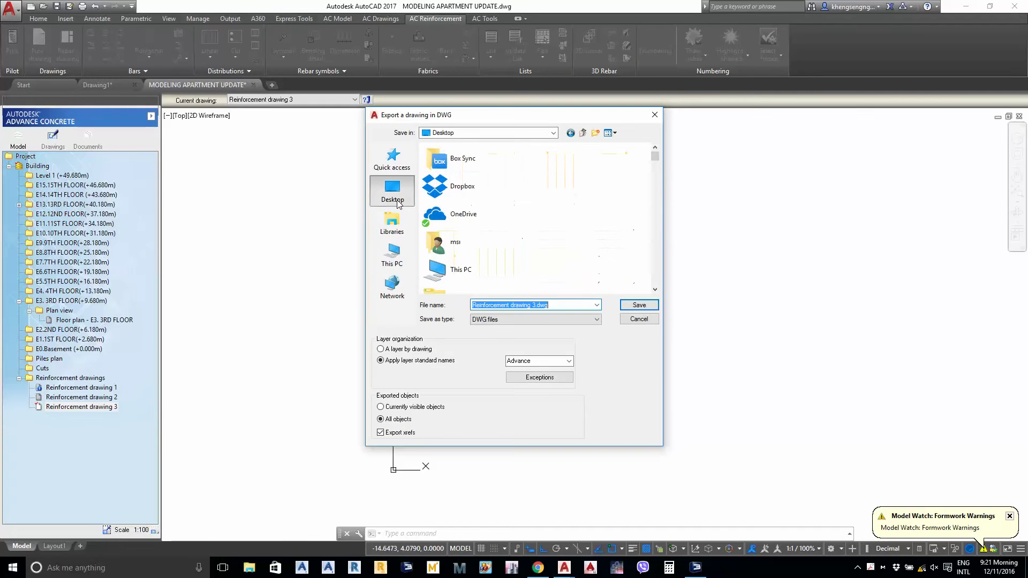
click(595, 135)
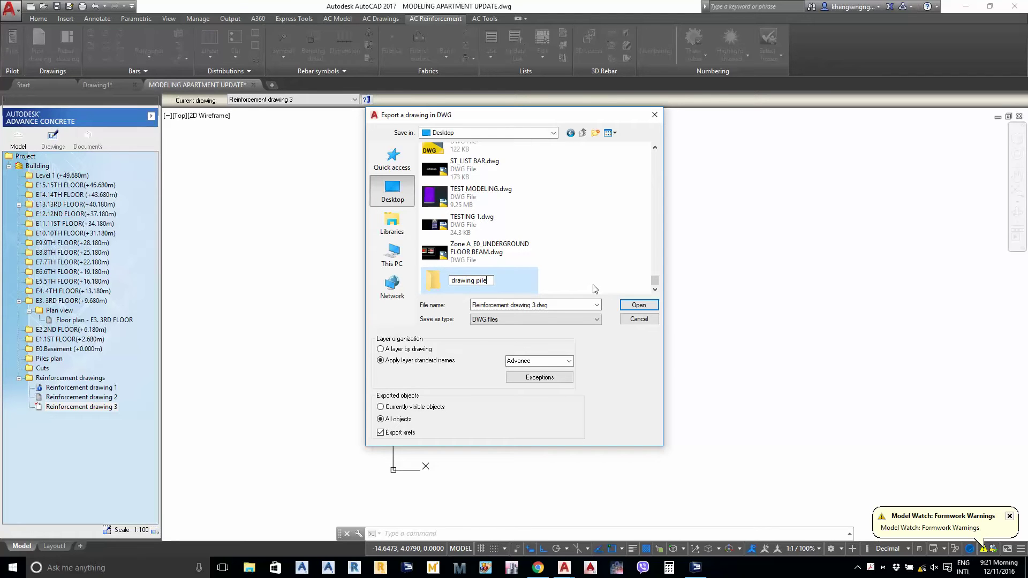
key(Return)
Save the exported drawing as "type 1" in the "drawing pile cap" folder
click(578, 310)
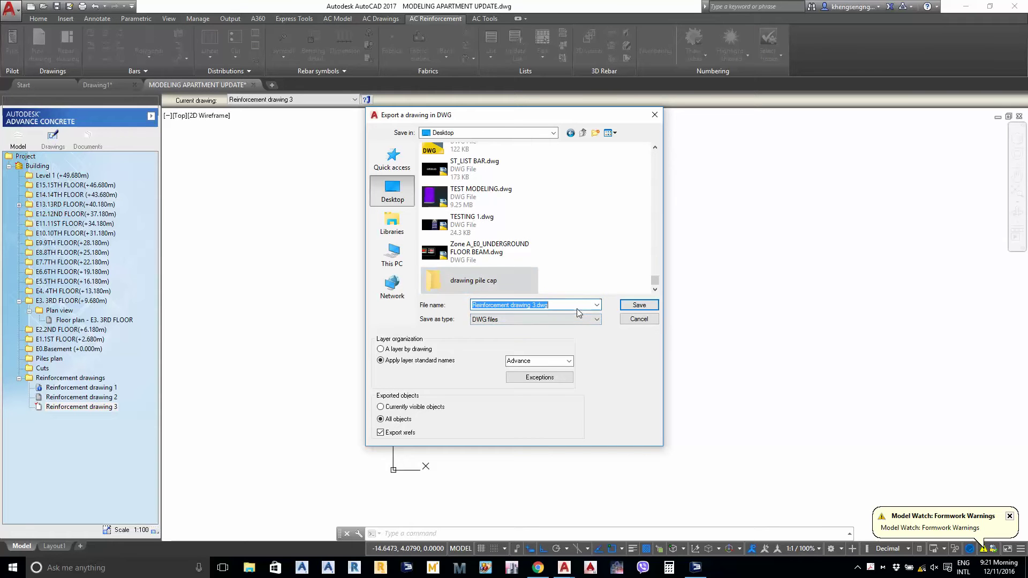
text(type)
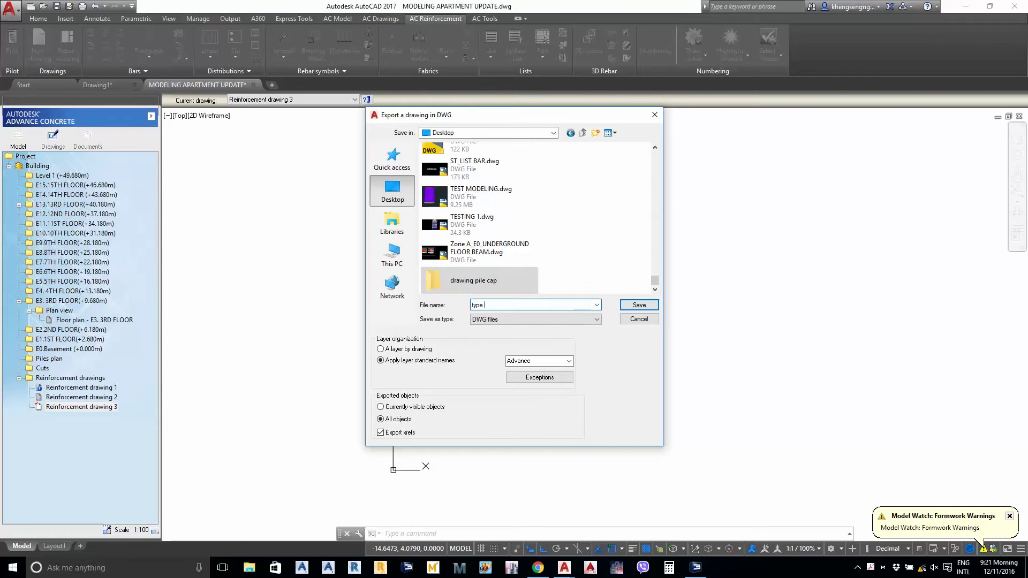
text( 1)
double_click(515, 275)
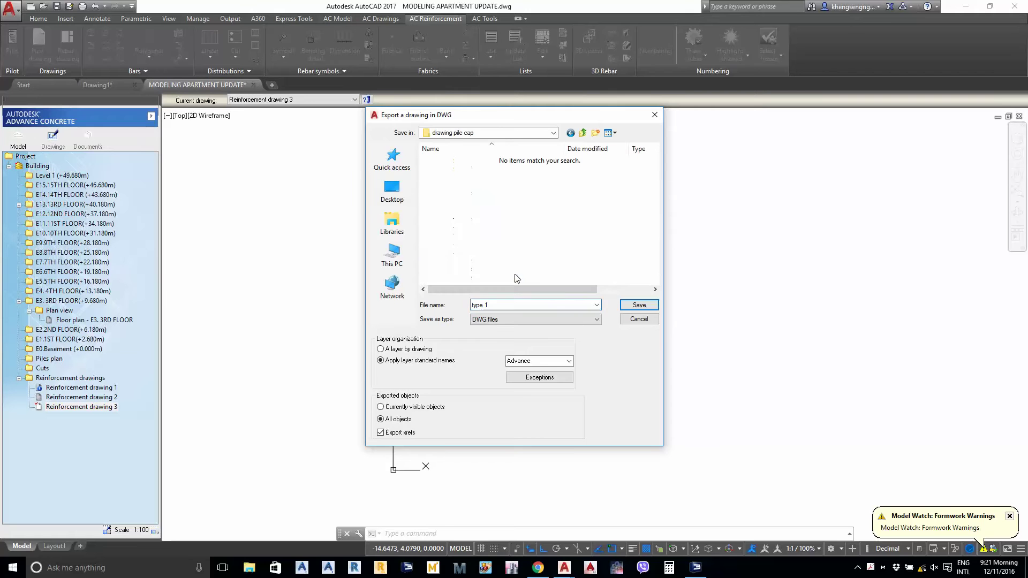
click(635, 307)
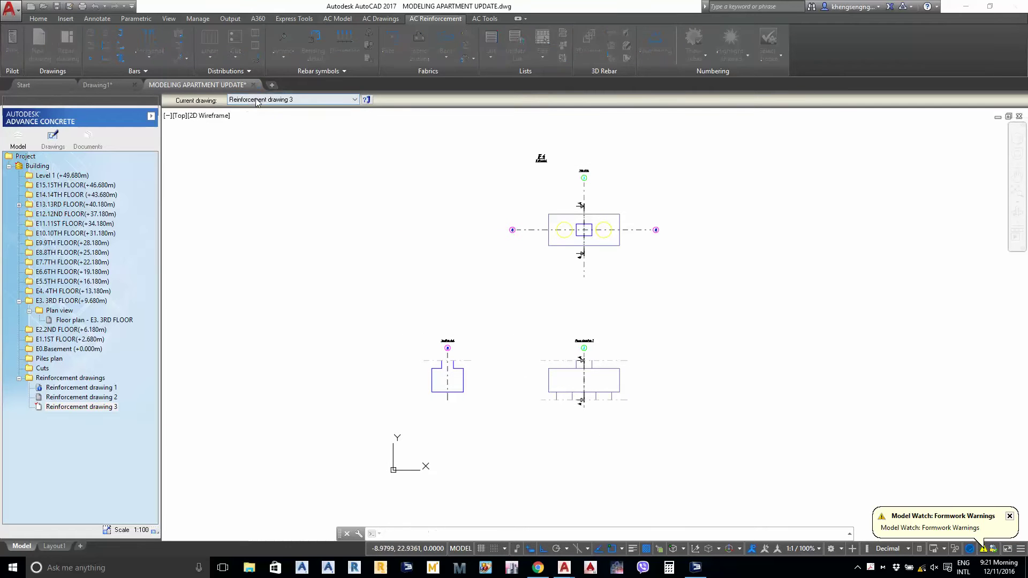
Close the MODELING APARTMENT UPDATE drawing and open SAMPLE DRAWING.dwg from the desktop
click(522, 310)
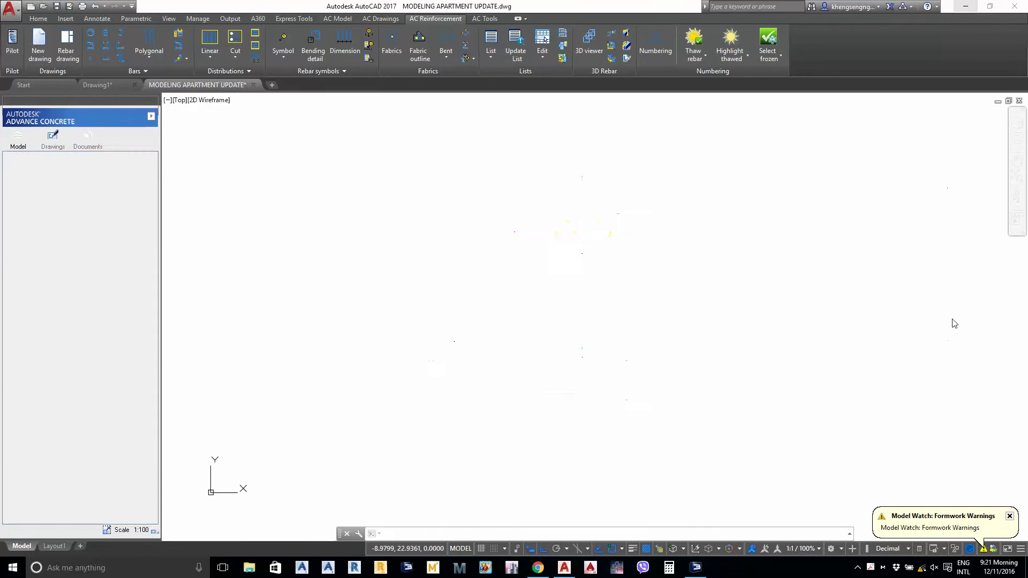
middle_drag(818, 298, 849, 299)
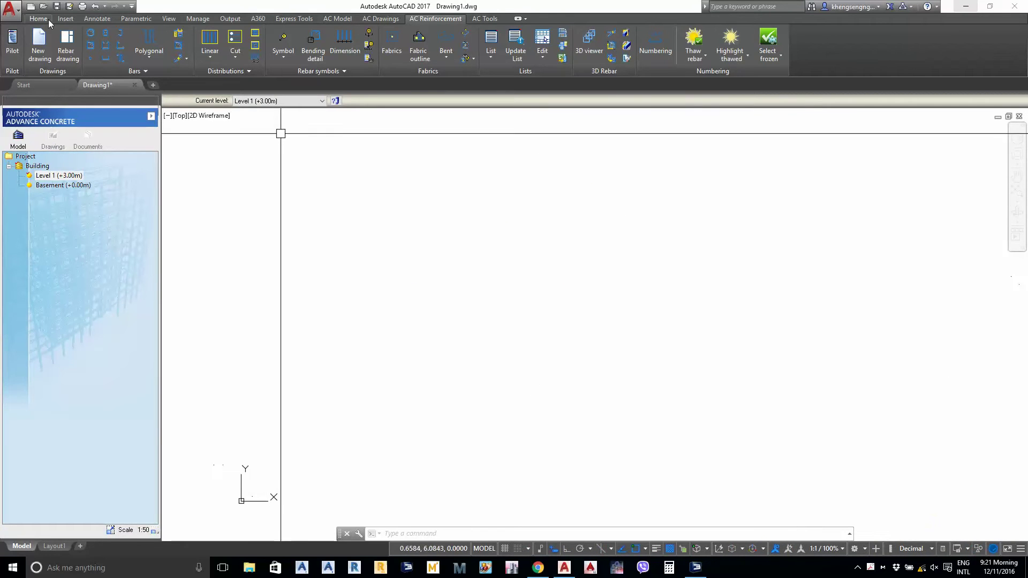
click(964, 6)
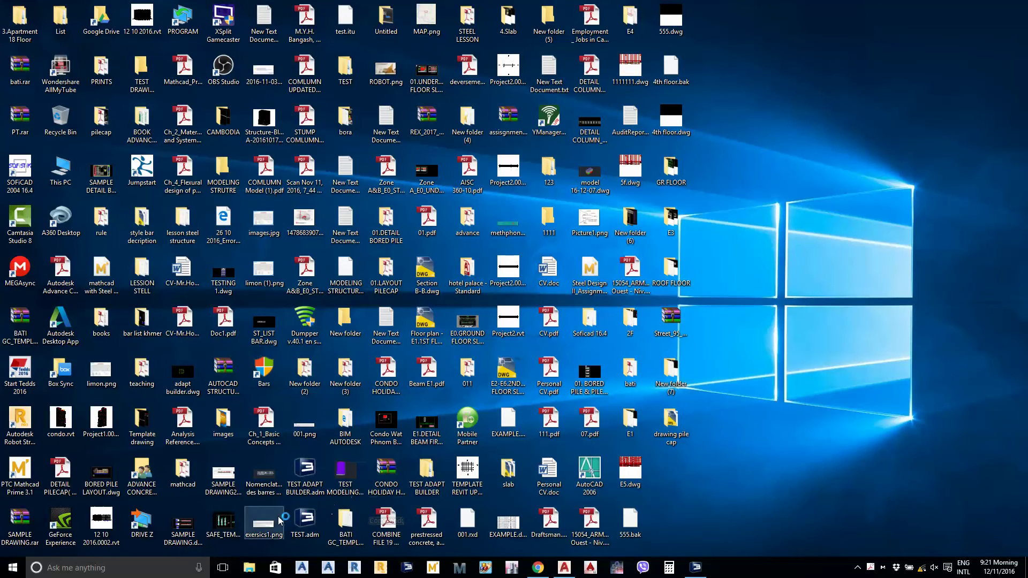
double_click(190, 518)
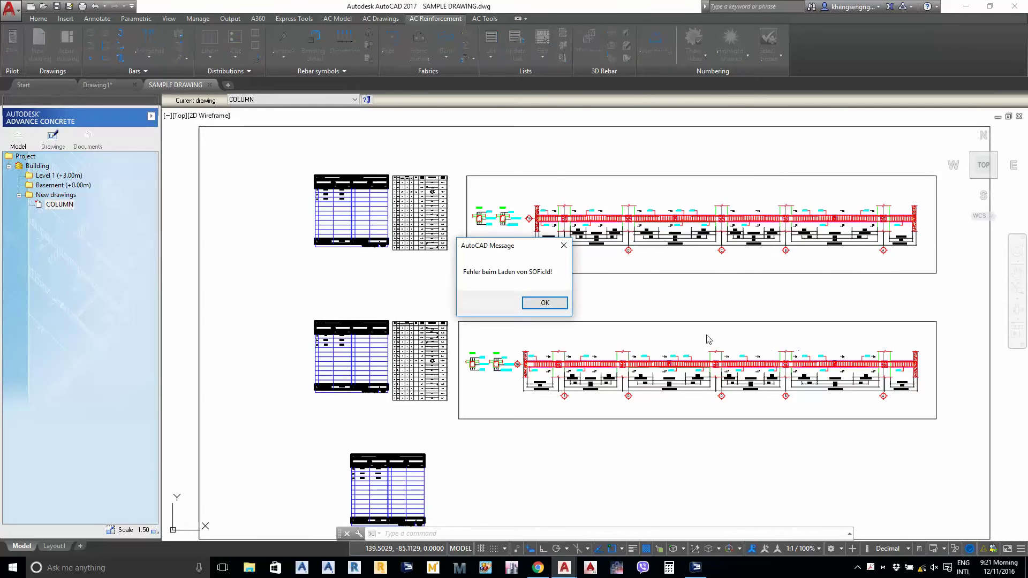
click(554, 303)
scroll(555, 306, down, 6)
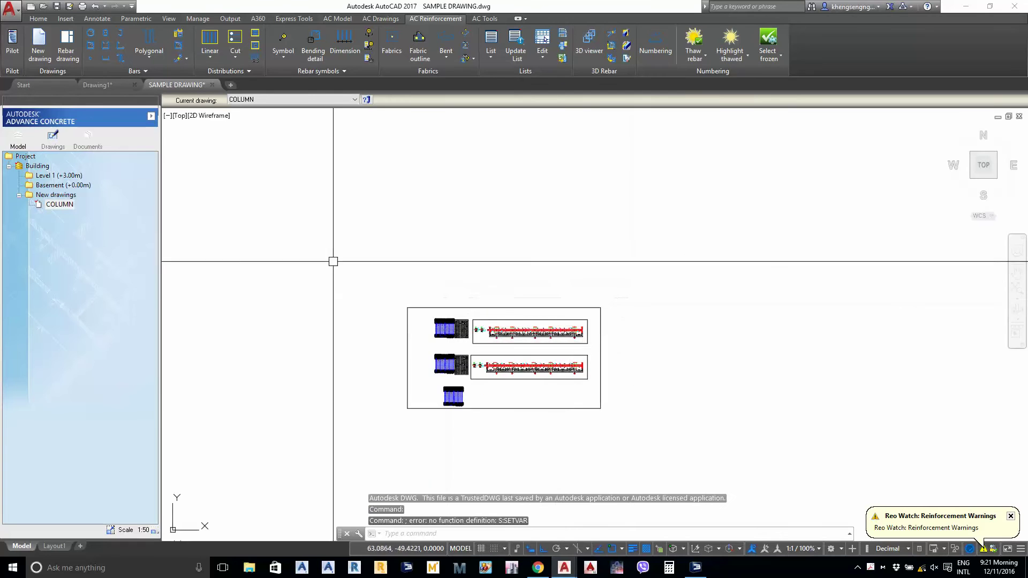
click(641, 252)
scroll(477, 361, up, 6)
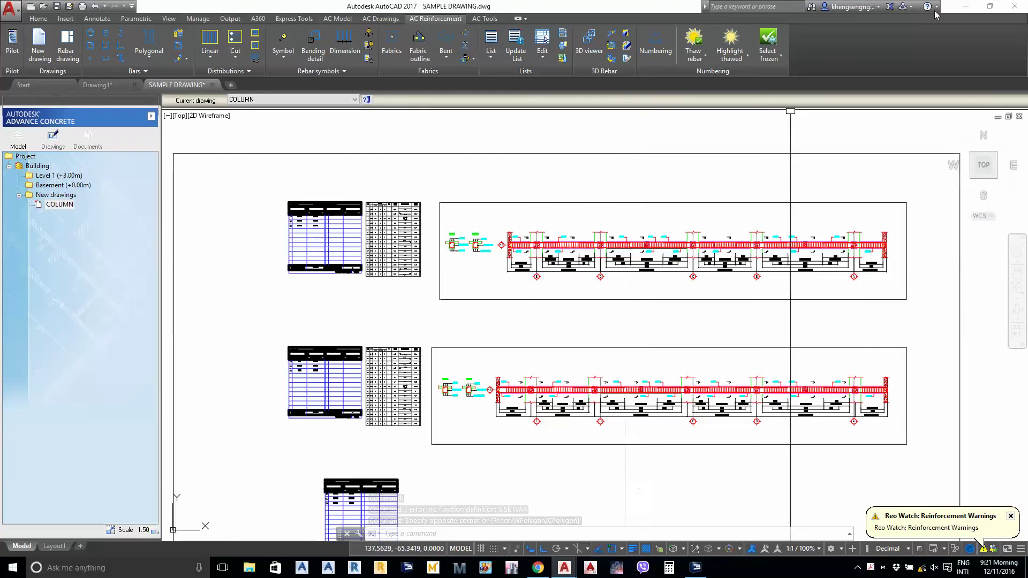
Open type 1.dwg from the "drawing pile cap" folder on the desktop in a maximized AutoCAD window
click(965, 6)
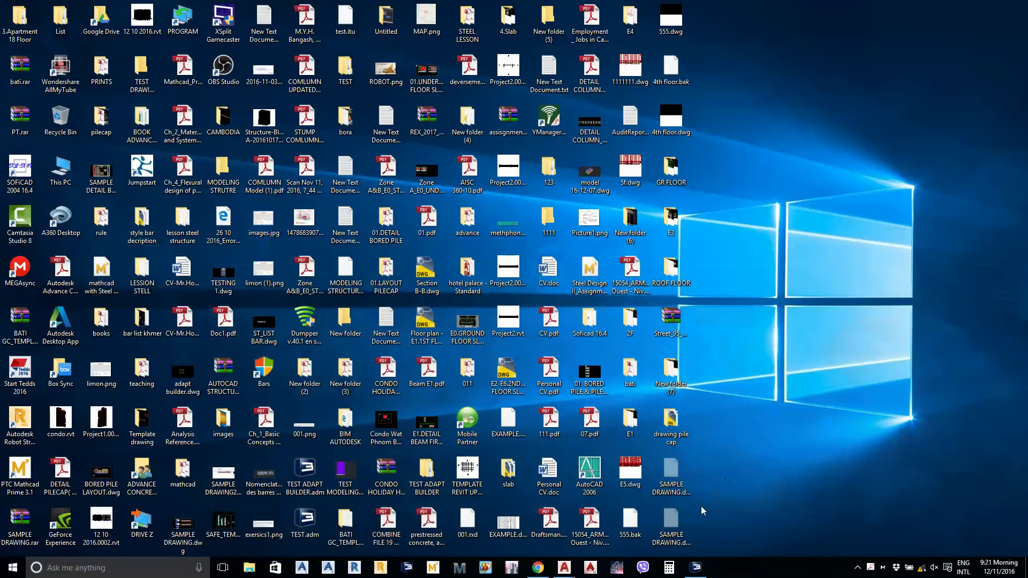
double_click(654, 418)
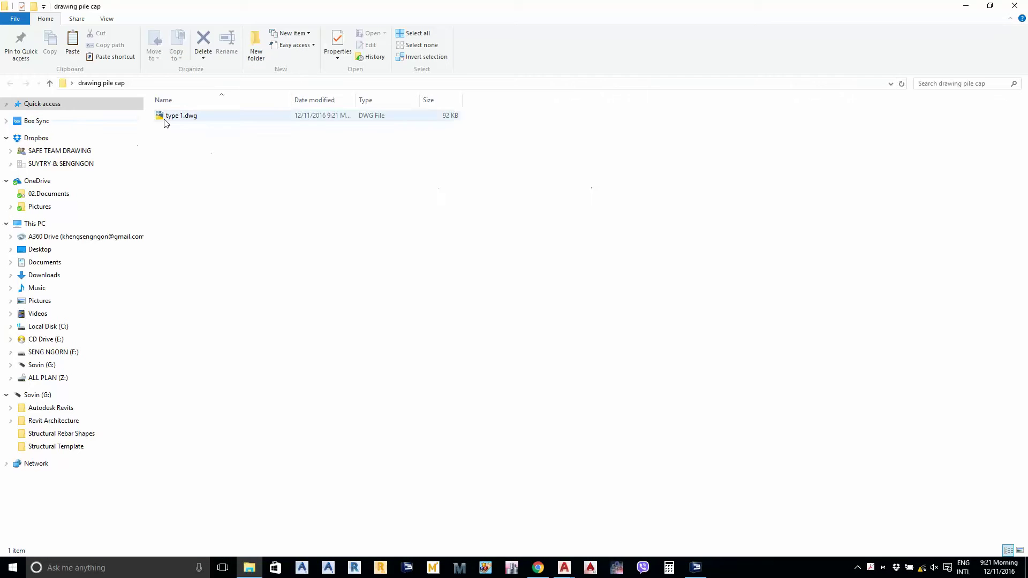
double_click(163, 116)
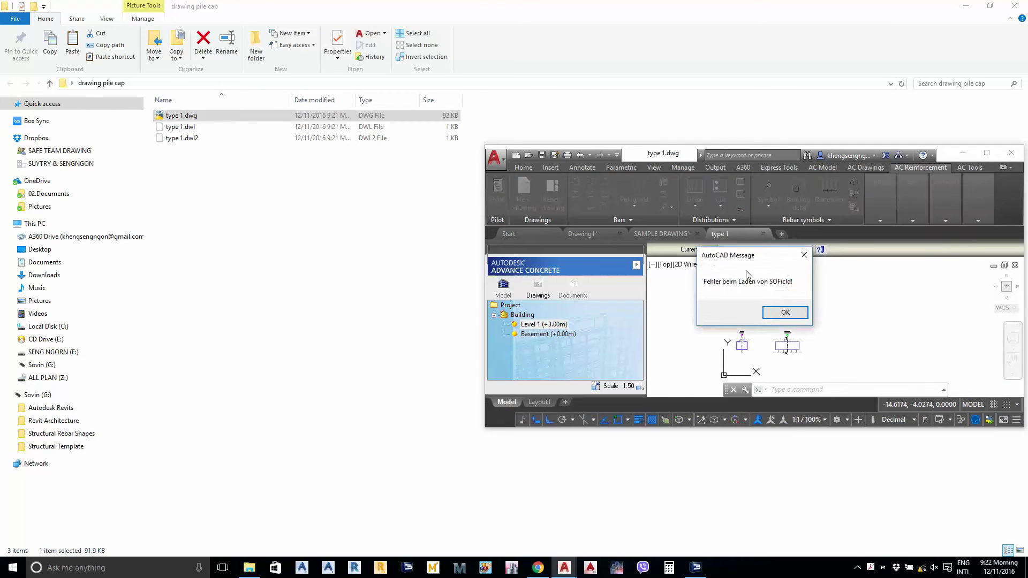
click(784, 312)
double_click(682, 158)
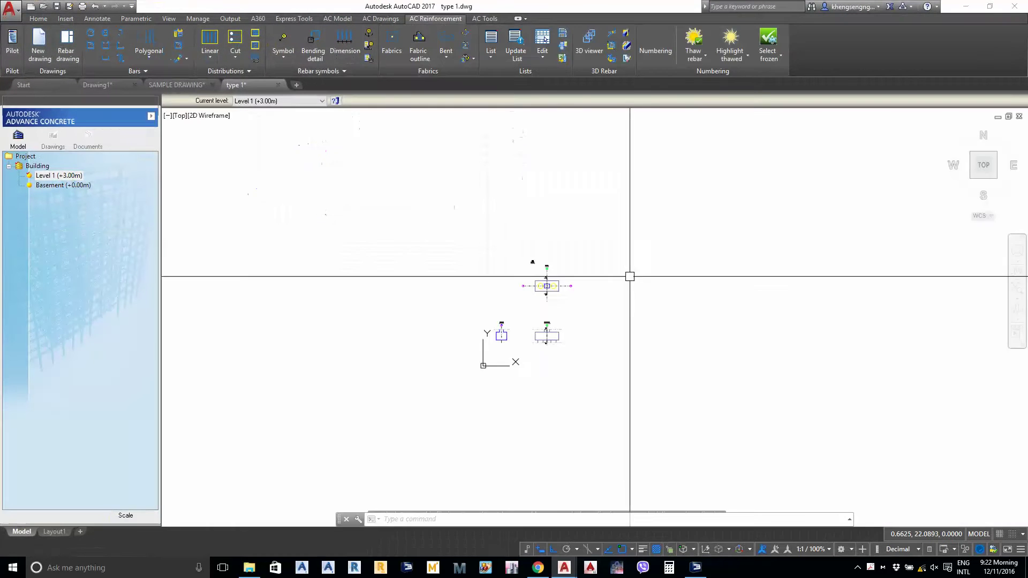
Join the line objects of all the pile cap views in the type 1 drawing
scroll(647, 368, up, 8)
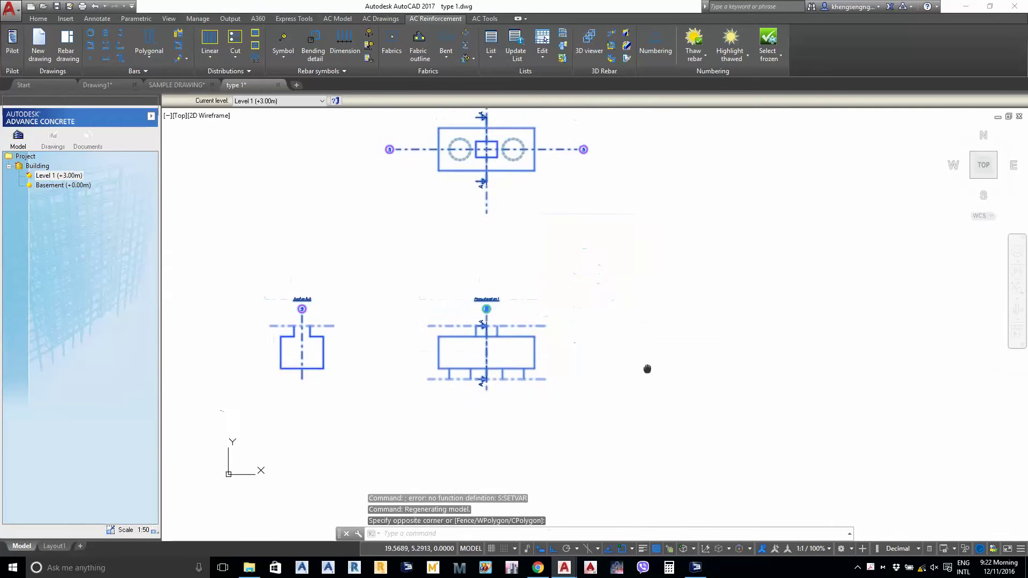
click(654, 388)
key(Return)
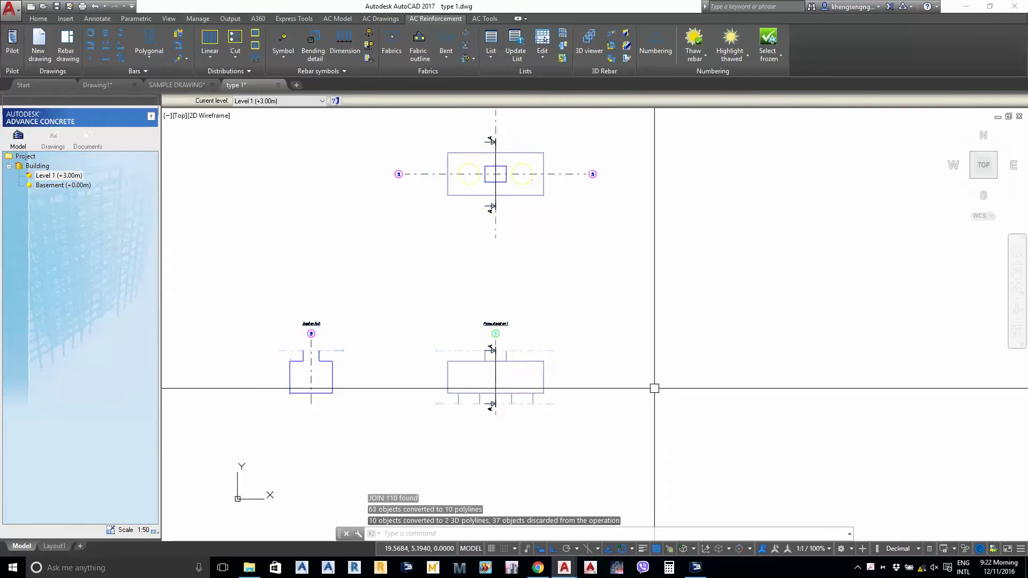
Copy all the pile cap views with a base point close to Section A-A
scroll(656, 386, down, 4)
click(433, 233)
click(643, 423)
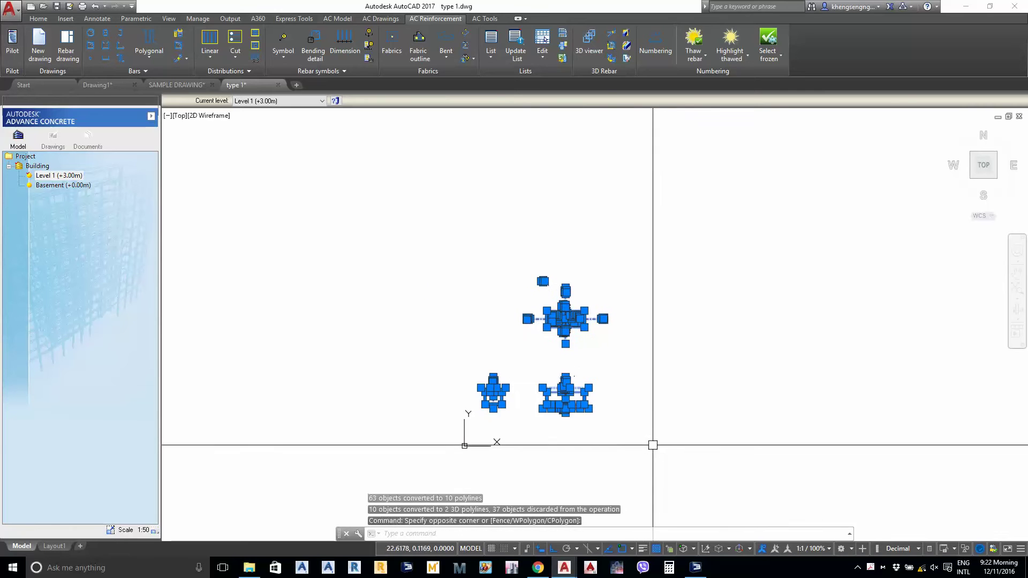
key(ctrl+shift+c)
scroll(501, 389, up, 5)
click(509, 352)
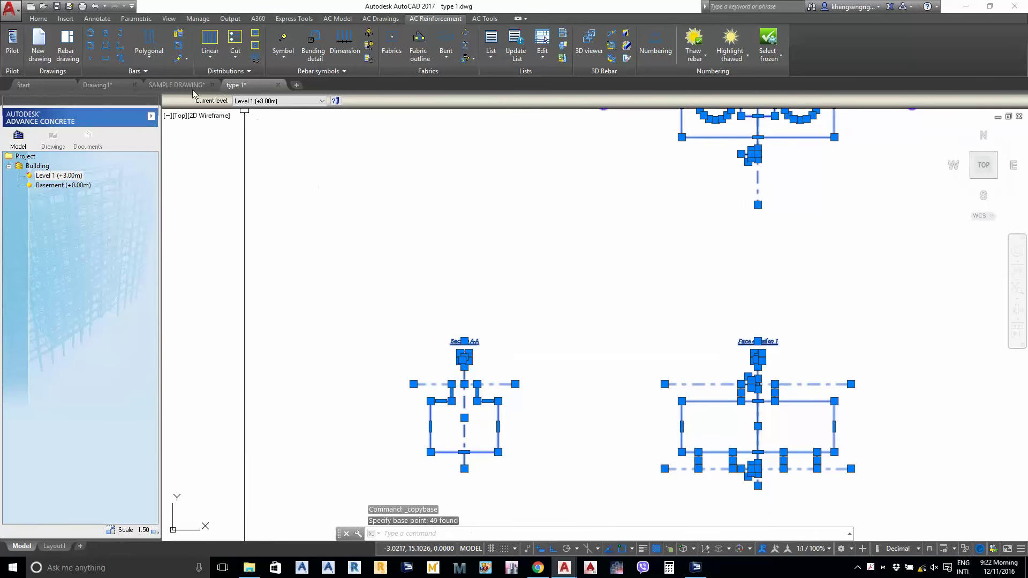
Paste the copied pile cap views into SAMPLE DRAWING, in the empty area outside the large frame
click(177, 84)
scroll(454, 340, down, 2)
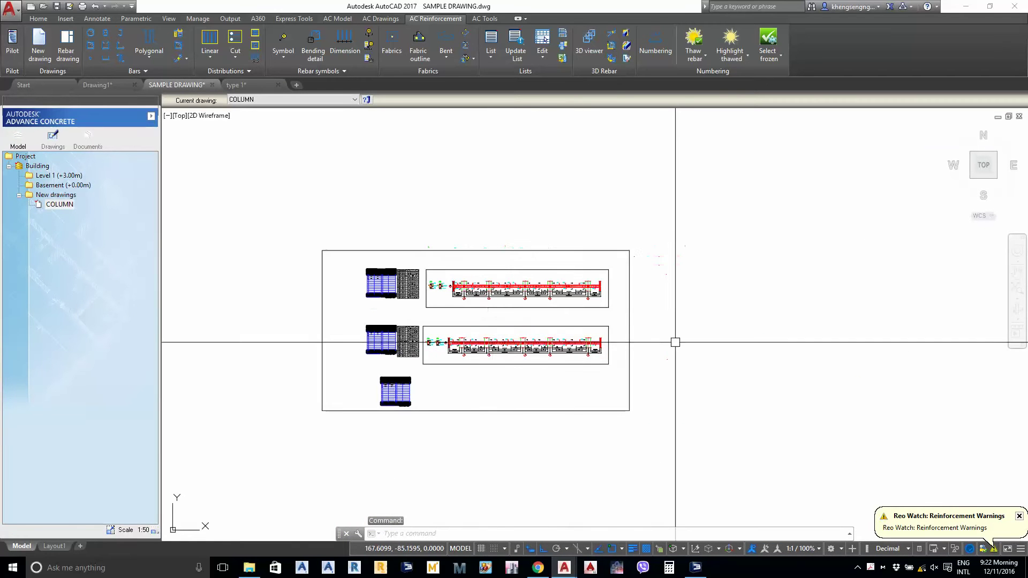
key(ctrl+v)
click(773, 229)
Examine the pasted plan view of the pile cap, selecting its column outline to check that it is one joined object
scroll(791, 206, up, 2)
middle_drag(791, 206, 701, 381)
scroll(701, 382, up, 2)
middle_drag(766, 333, 615, 343)
scroll(615, 342, up, 3)
click(645, 386)
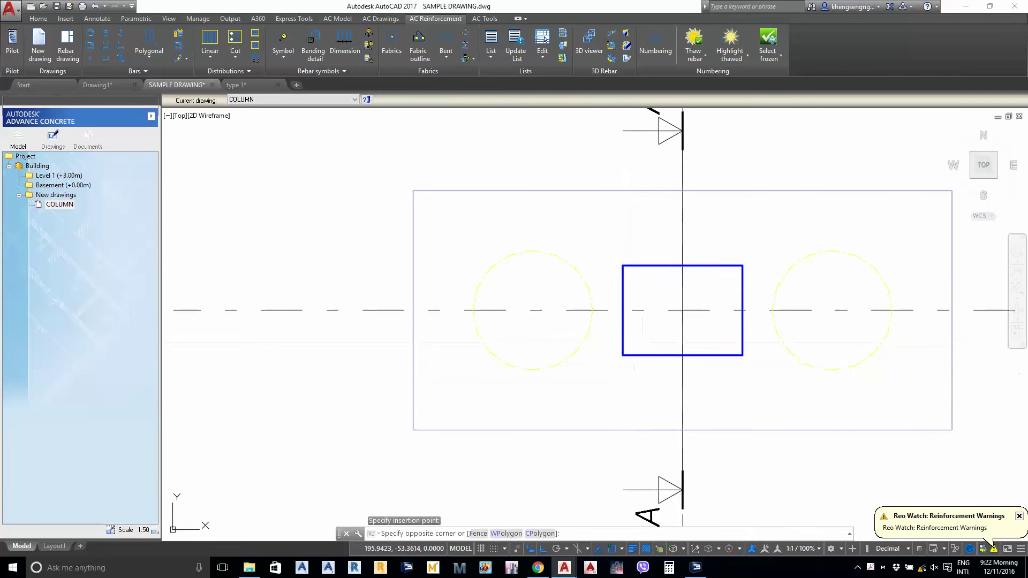
click(640, 347)
scroll(639, 345, up, 5)
key(Escape)
click(638, 360)
click(627, 397)
scroll(631, 355, down, 5)
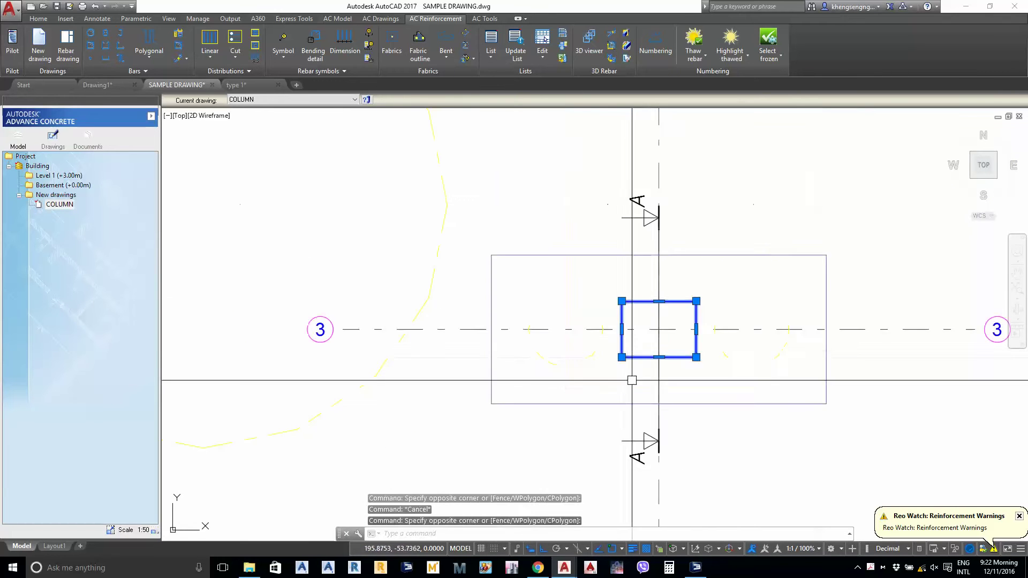
key(Escape)
Check the Section A-A outline as one object, including its colour and lineweight, and compare it with the face elevation and plan
middle_drag(637, 482, 643, 351)
scroll(643, 352, down, 1)
middle_drag(627, 508, 637, 413)
middle_drag(526, 429, 594, 333)
scroll(515, 367, up, 4)
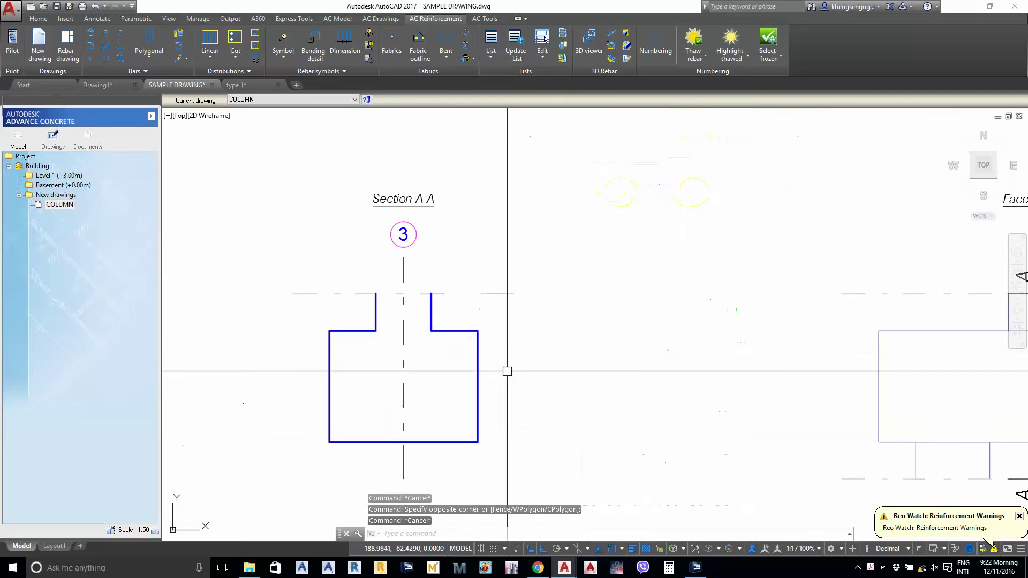
click(507, 369)
click(455, 397)
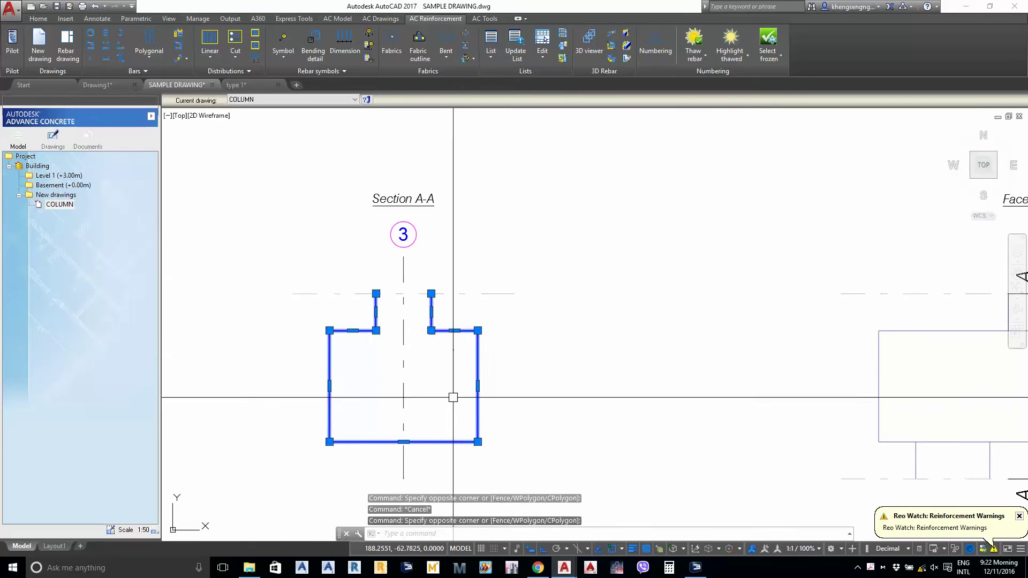
click(40, 19)
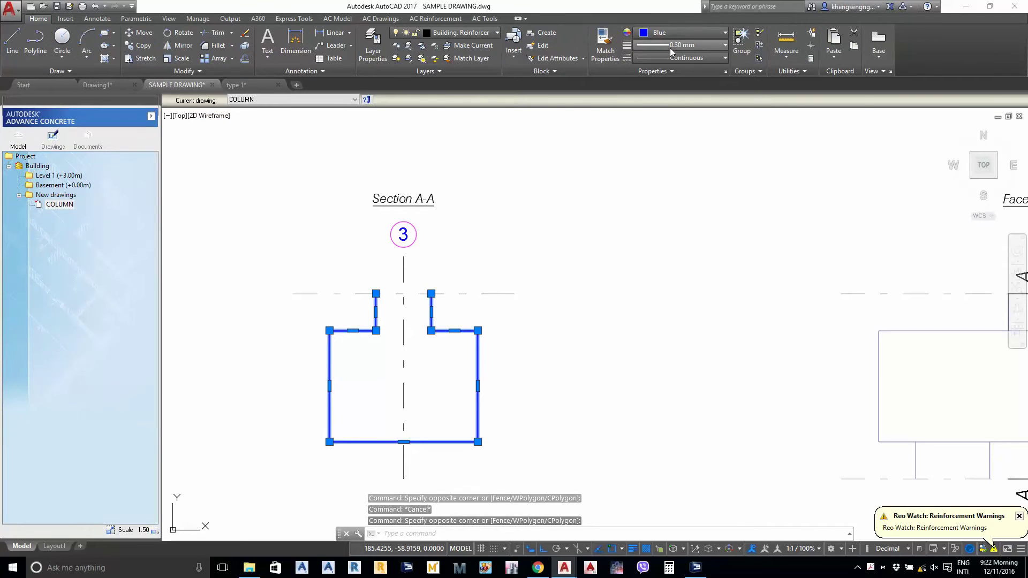
key(Escape)
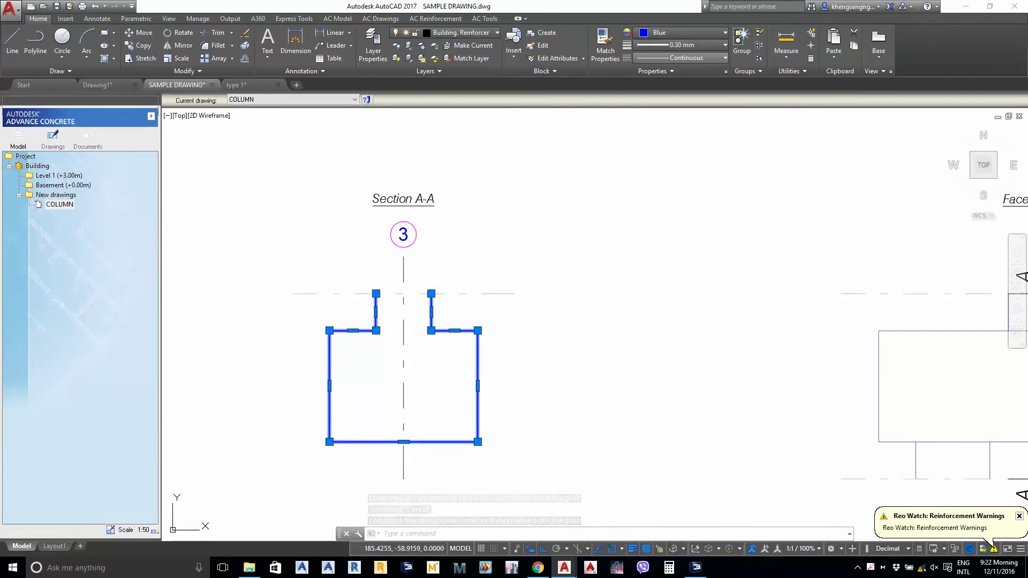
scroll(585, 289, down, 5)
scroll(670, 294, up, 5)
scroll(684, 316, down, 2)
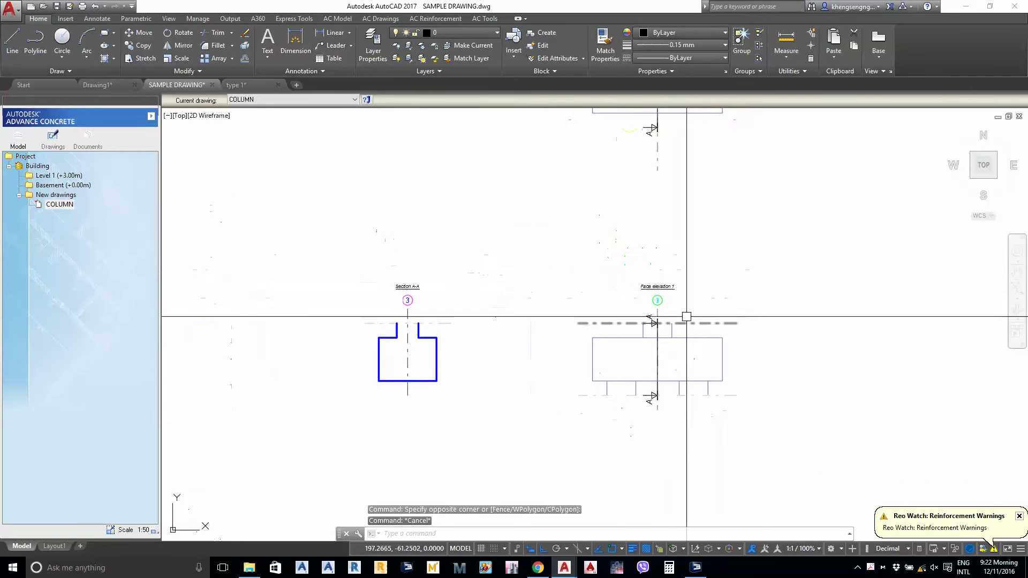
scroll(687, 359, up, 4)
scroll(688, 358, down, 5)
scroll(629, 376, up, 2)
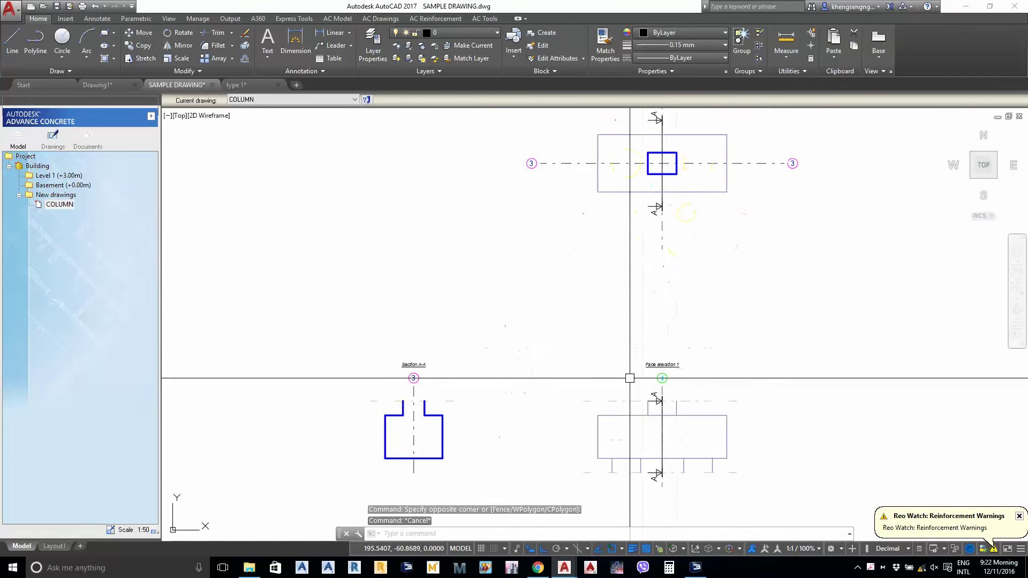
Draw a U-shaped Ø25 polygonal bar with 0.1 m cover along the sides and bottom of the cap in Face elevation 1, without a label
click(429, 18)
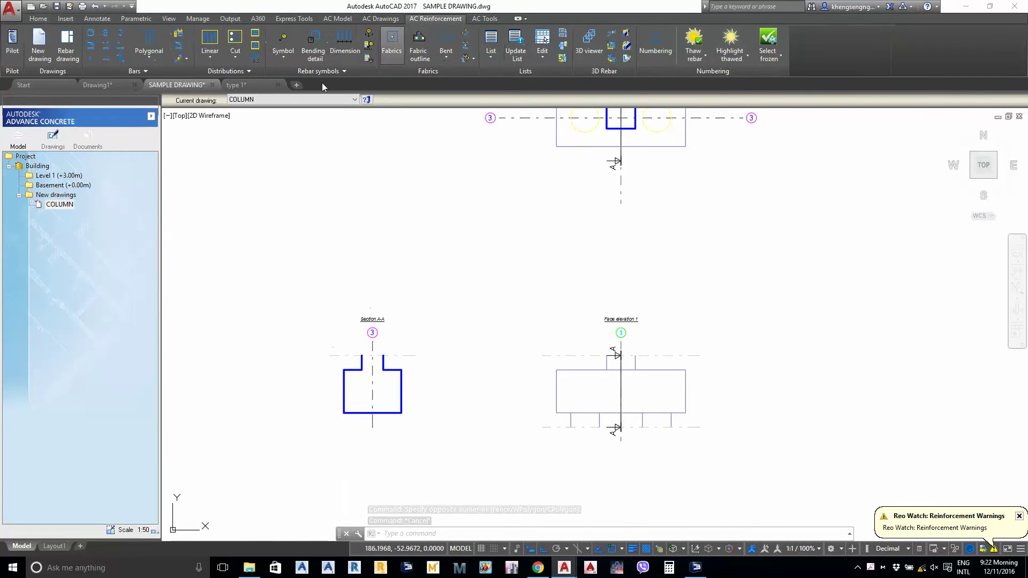
click(149, 54)
click(164, 100)
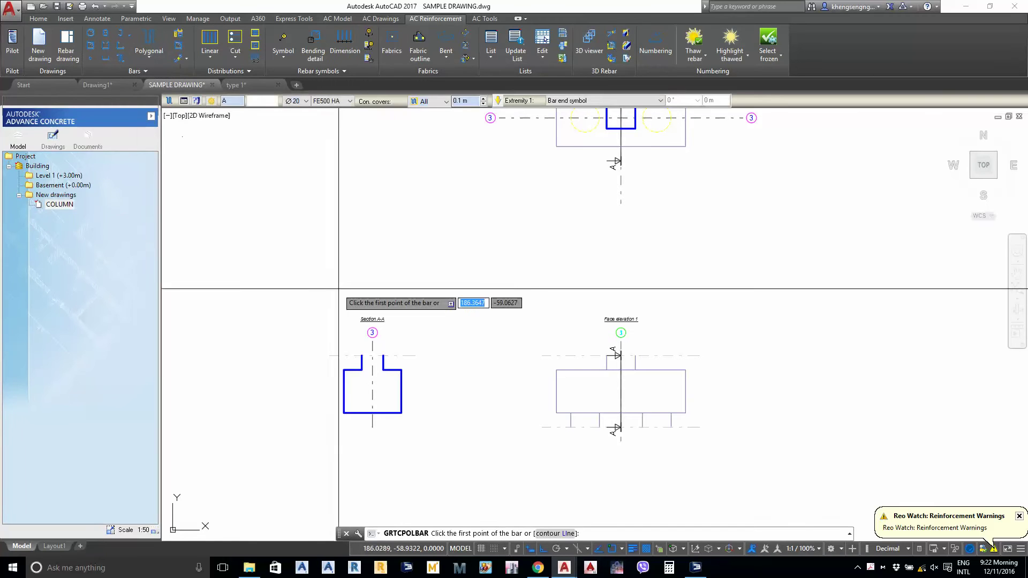
click(301, 102)
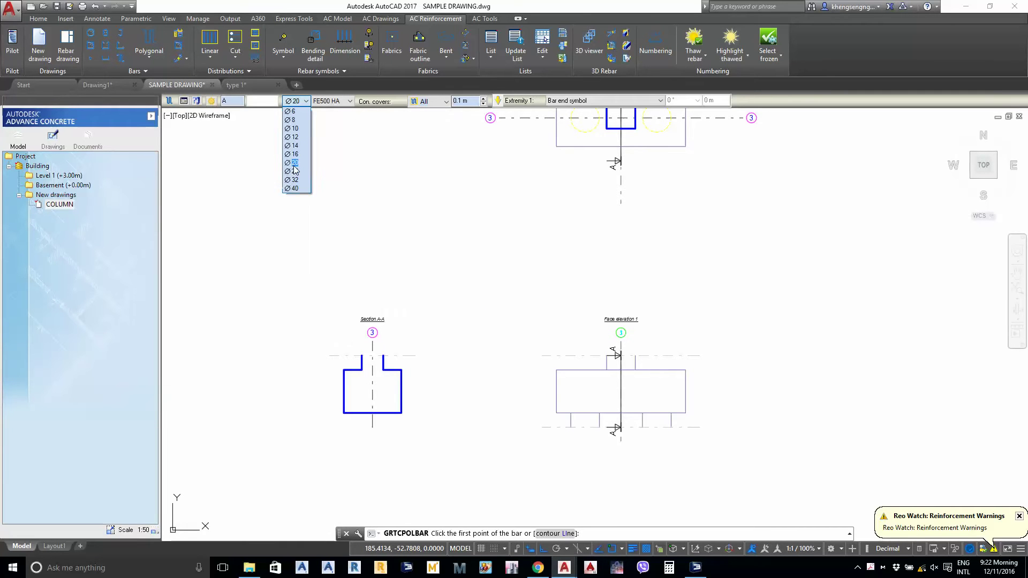
click(298, 171)
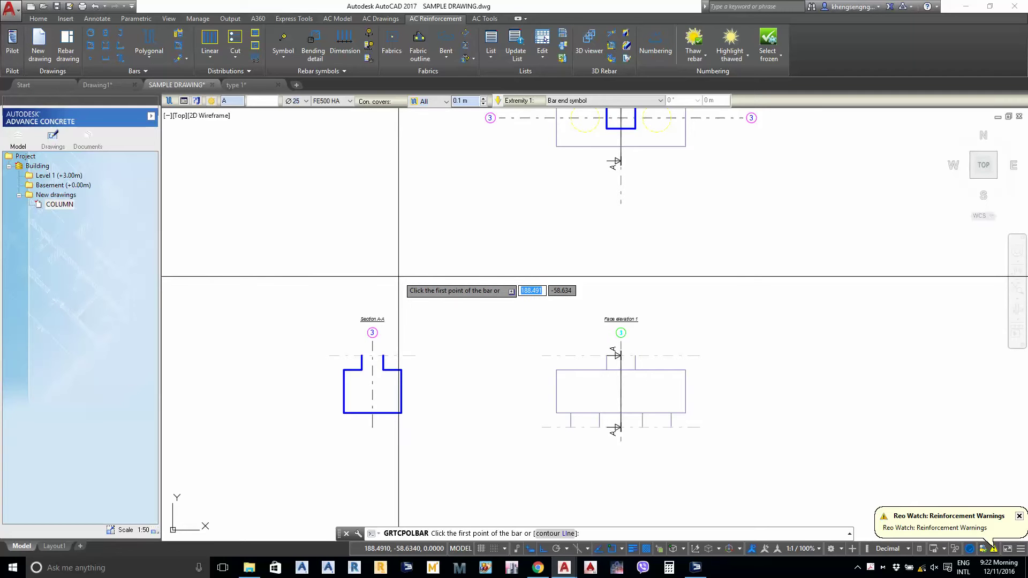
scroll(398, 276, up, 4)
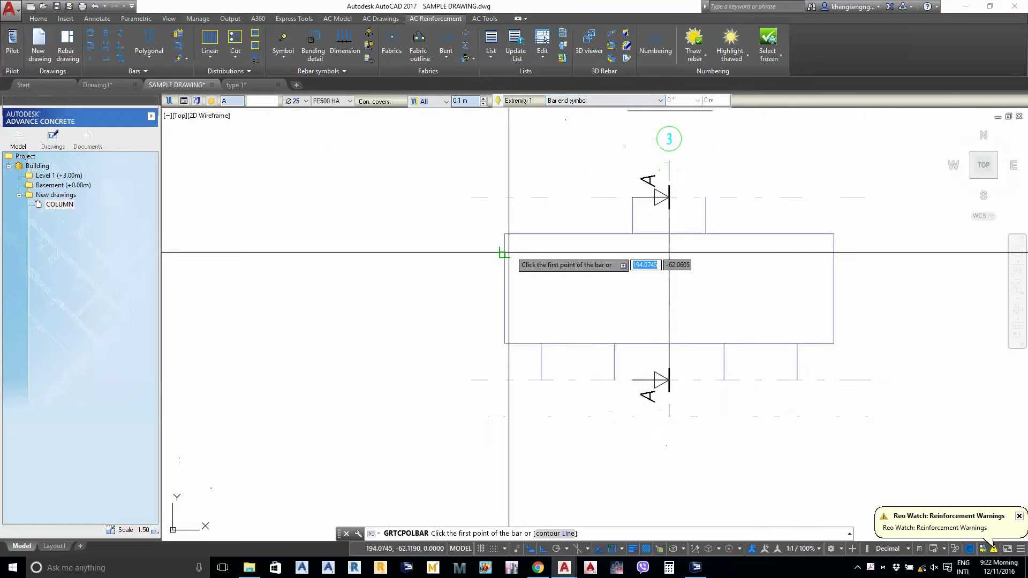
scroll(500, 225, up, 4)
click(499, 210)
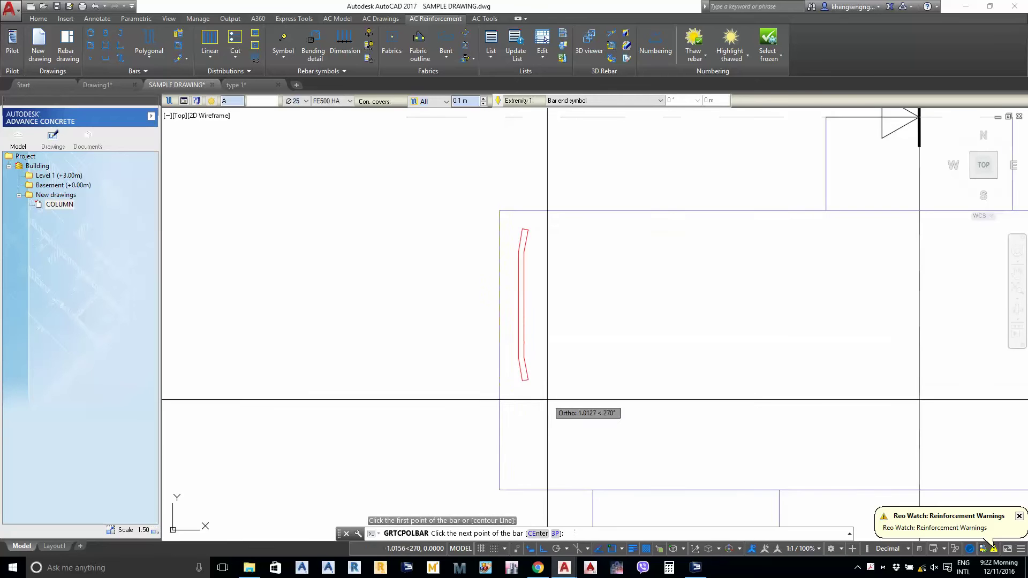
middle_drag(544, 397, 523, 301)
click(481, 374)
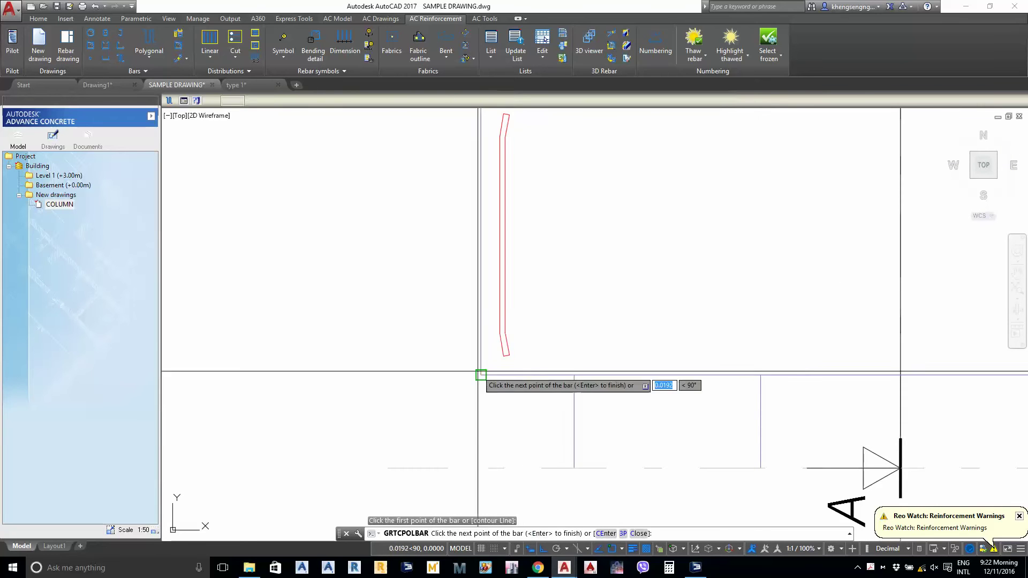
scroll(481, 375, down, 4)
middle_drag(680, 374, 560, 437)
scroll(662, 433, up, 4)
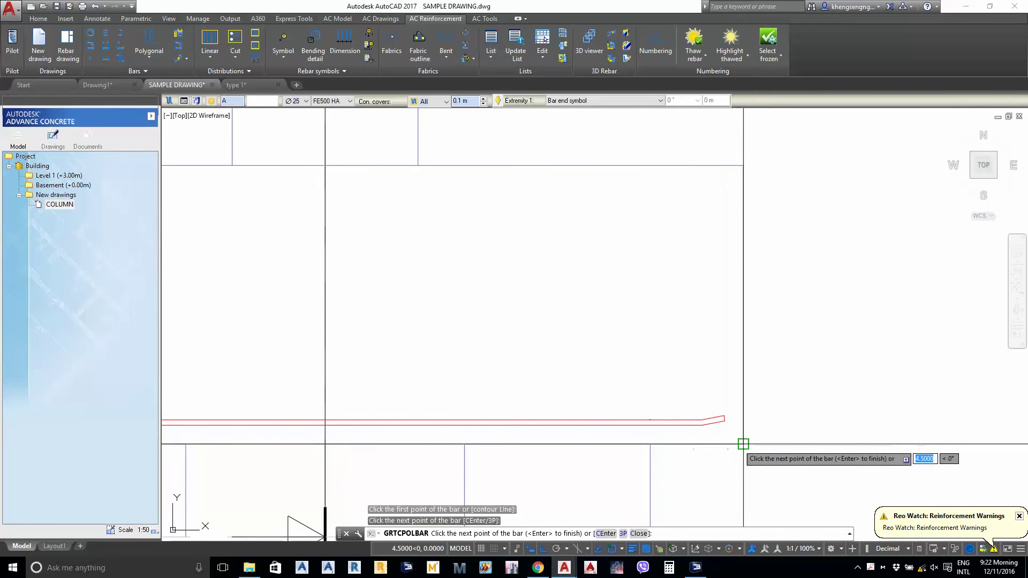
click(720, 431)
middle_drag(760, 252, 735, 336)
click(719, 251)
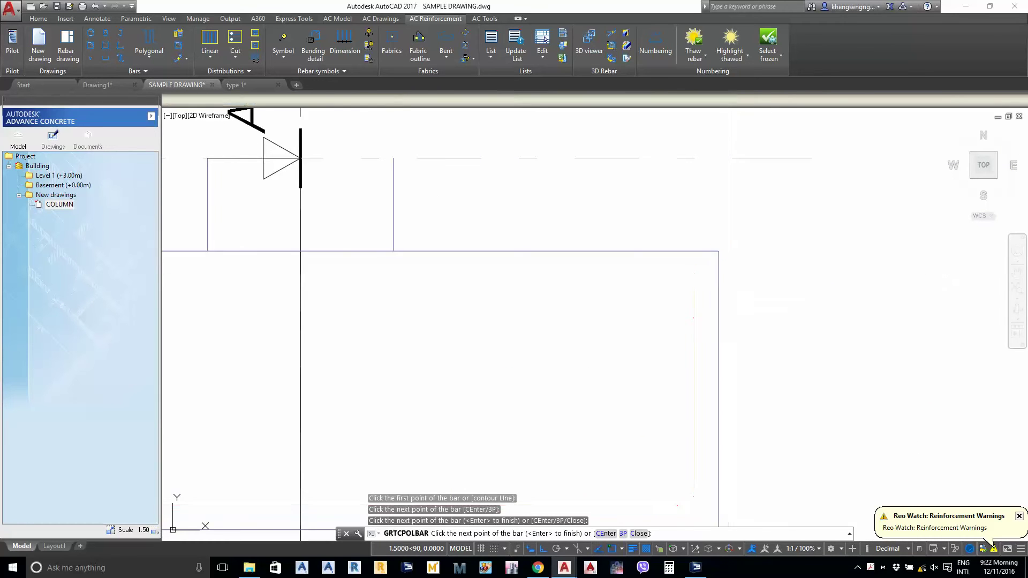
key(Return)
click(609, 295)
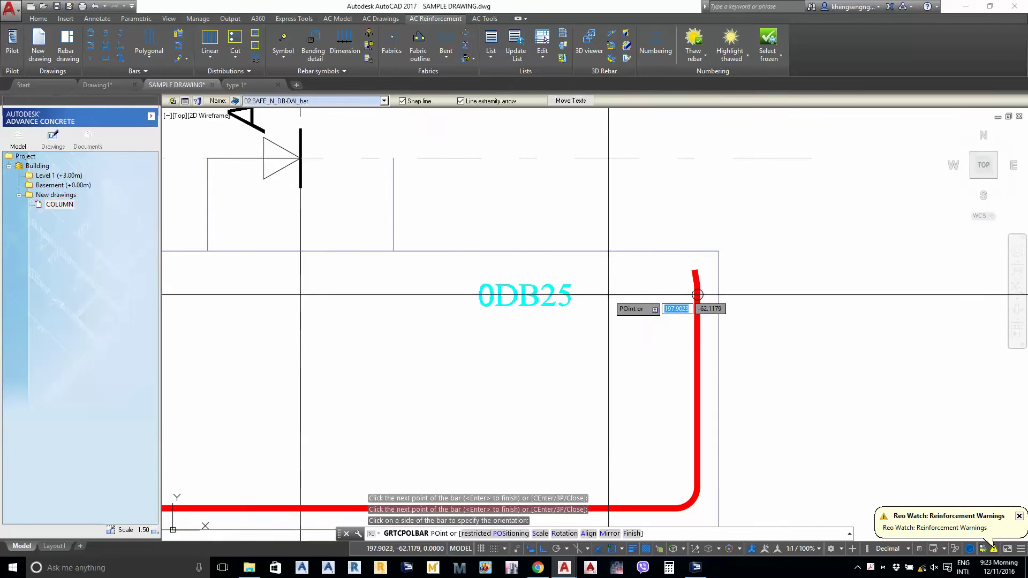
key(Escape)
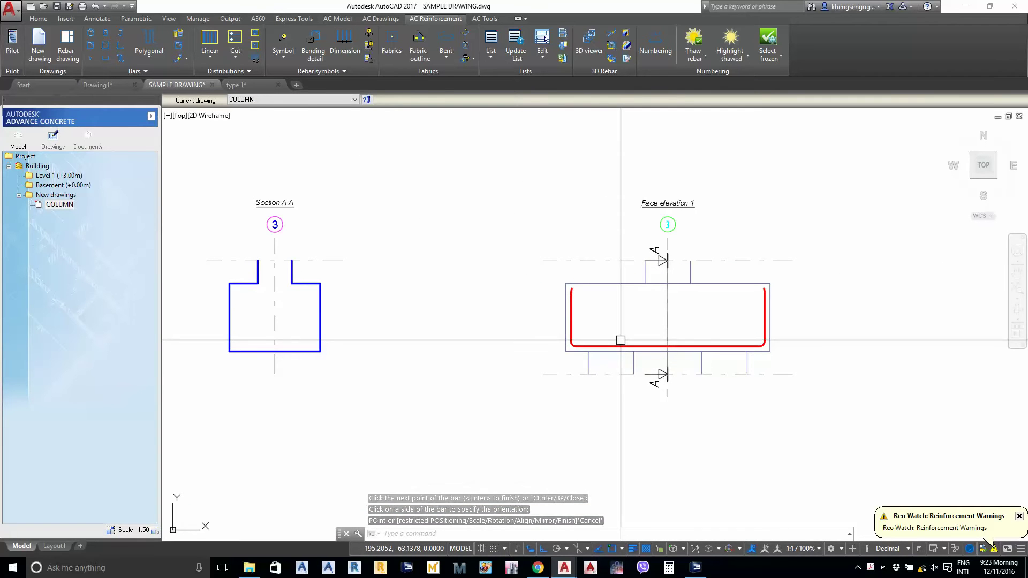
middle_drag(486, 381, 579, 382)
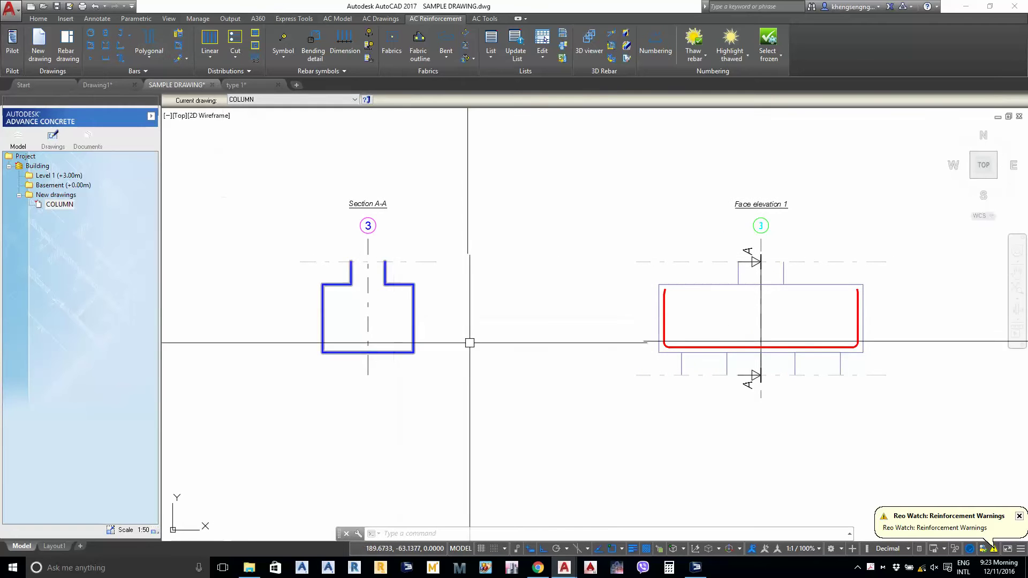
scroll(611, 327, up, 2)
middle_drag(243, 340, 599, 371)
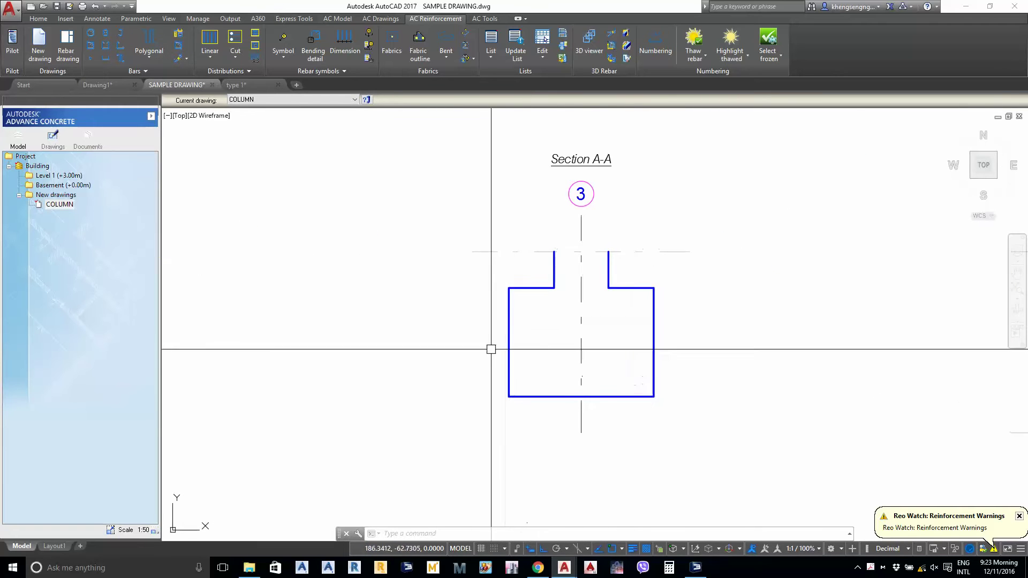
click(149, 41)
scroll(439, 305, up, 2)
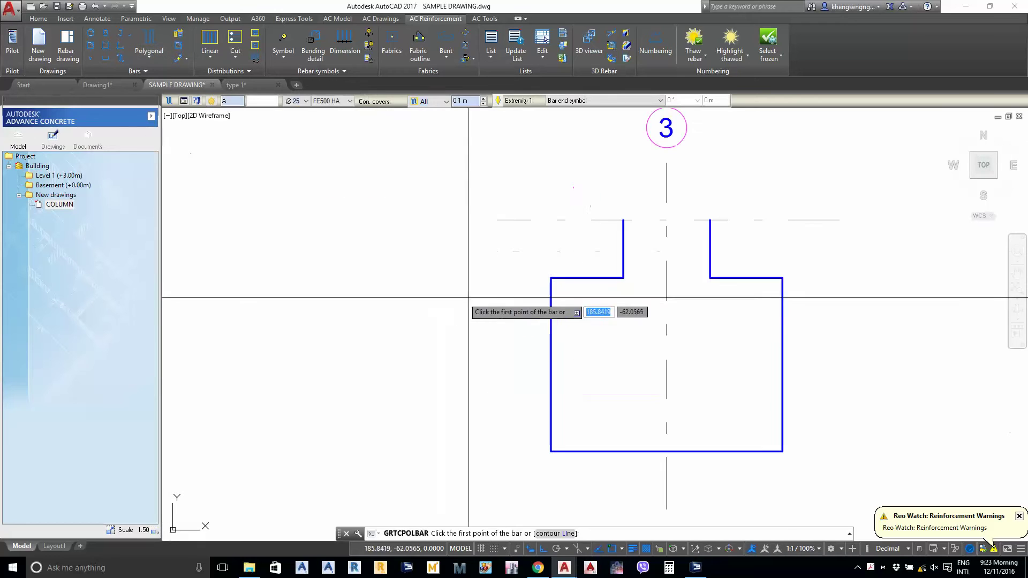
click(553, 289)
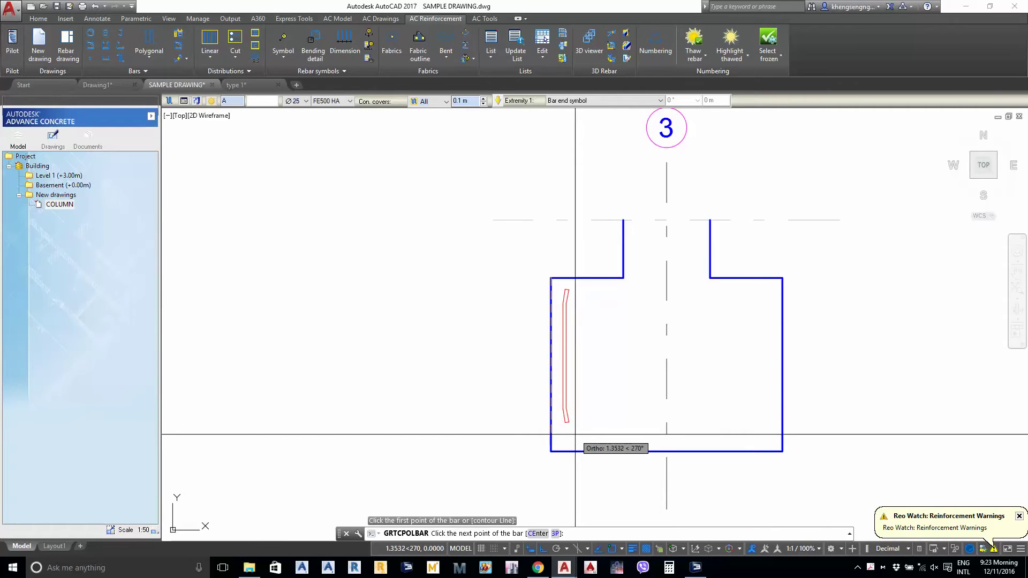
click(474, 102)
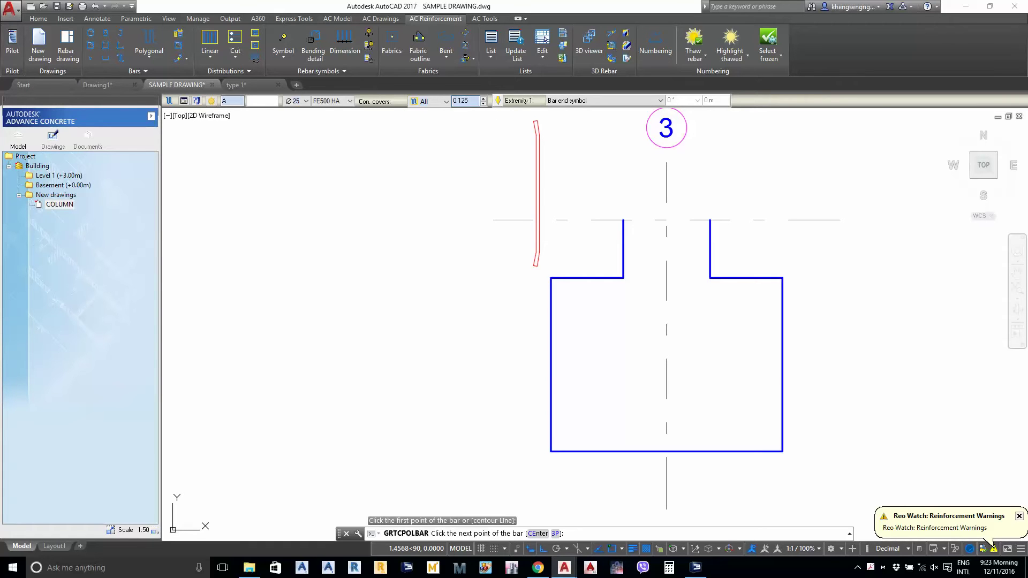
scroll(585, 428, up, 2)
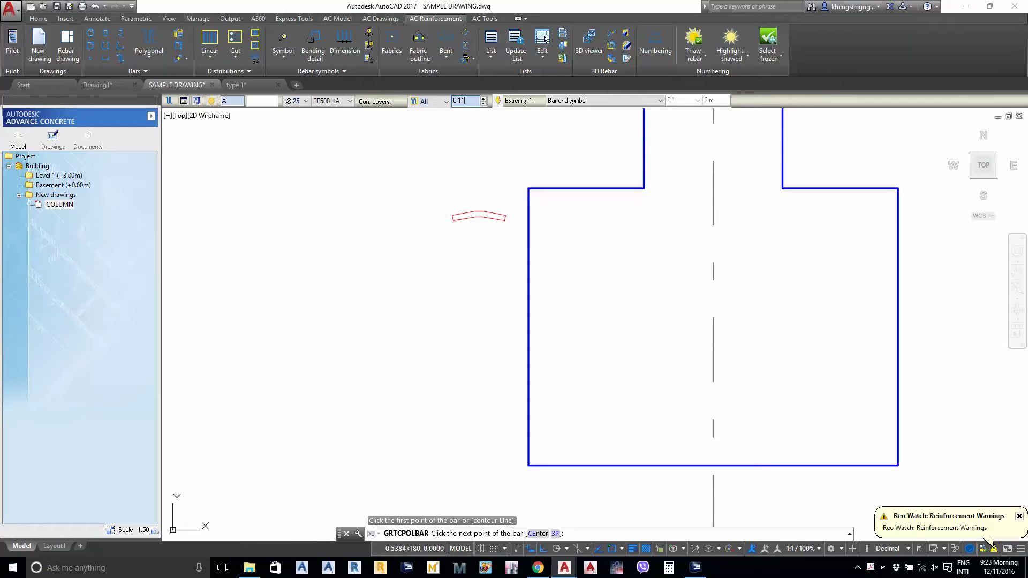
middle_drag(566, 390, 558, 334)
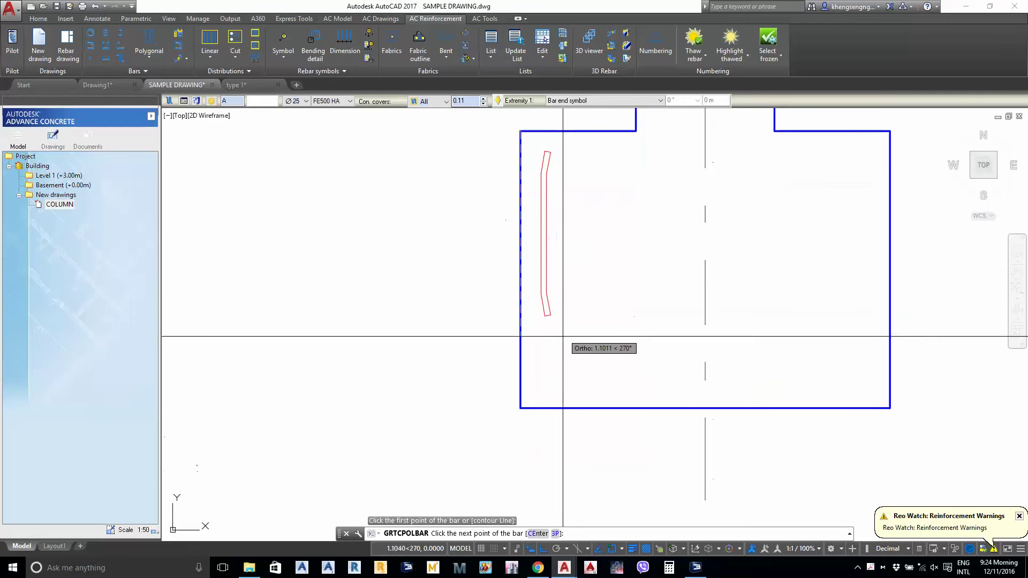
click(521, 408)
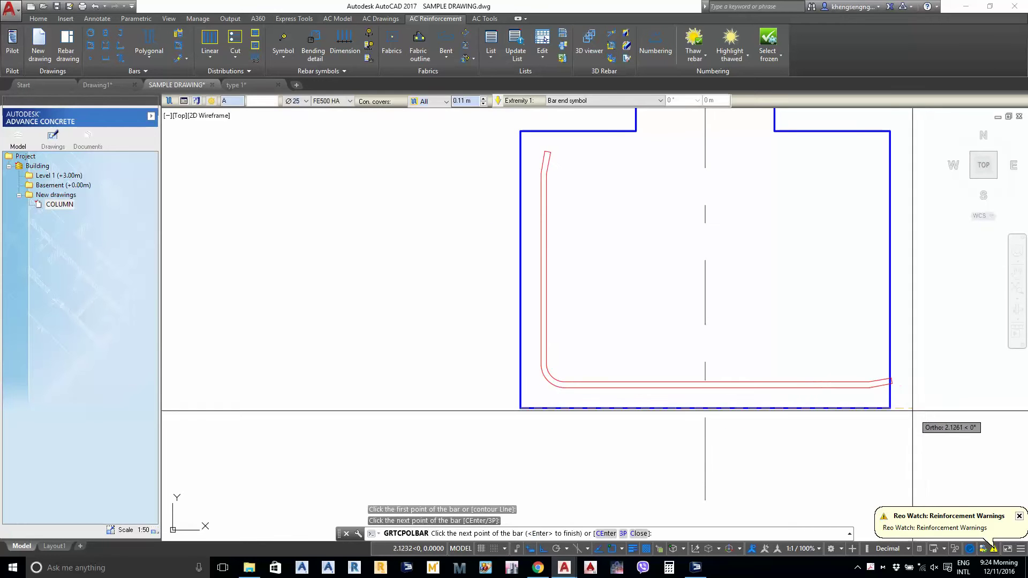
middle_drag(906, 264, 897, 395)
click(880, 262)
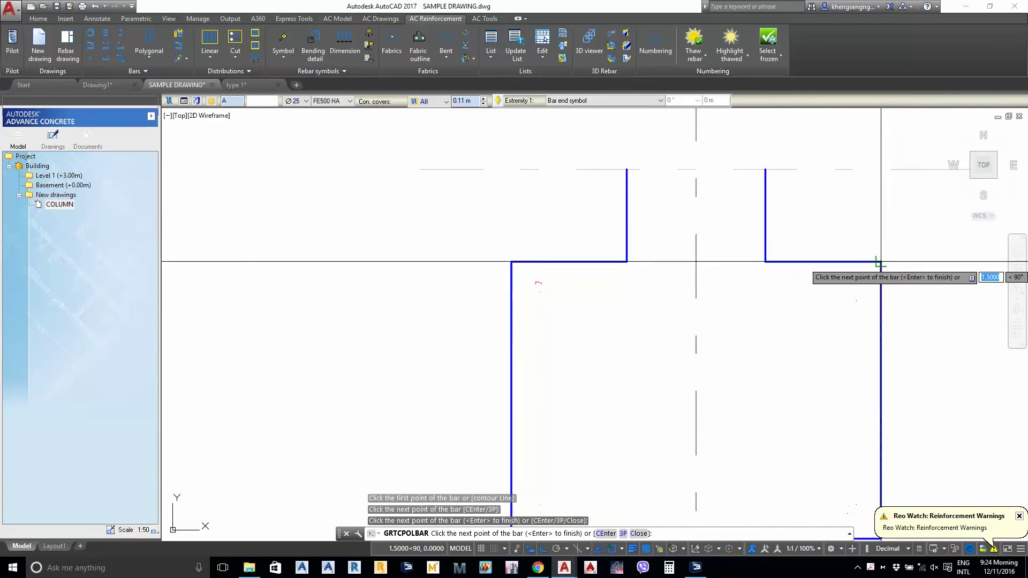
key(Escape)
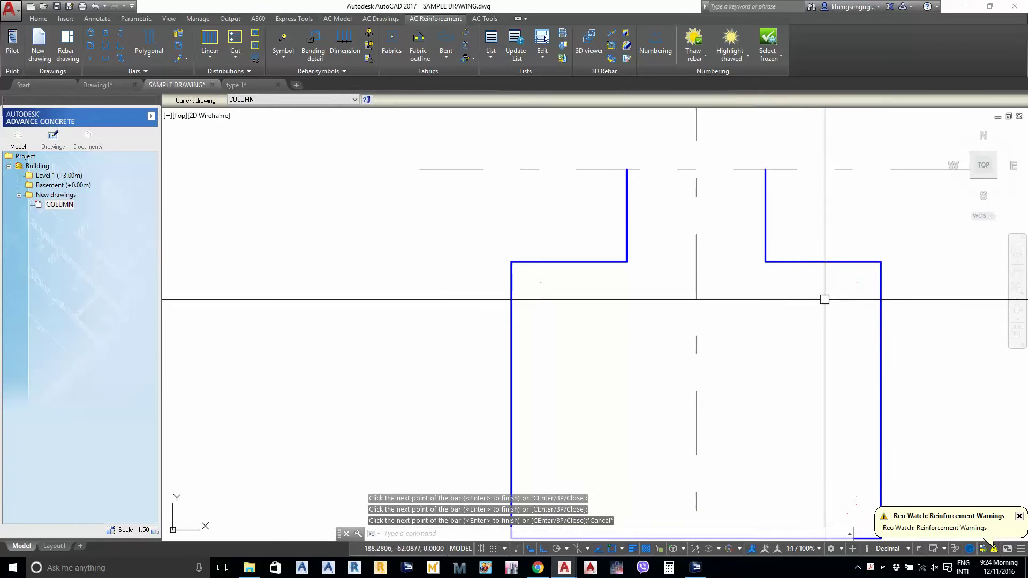
middle_drag(516, 283, 509, 229)
key(Return)
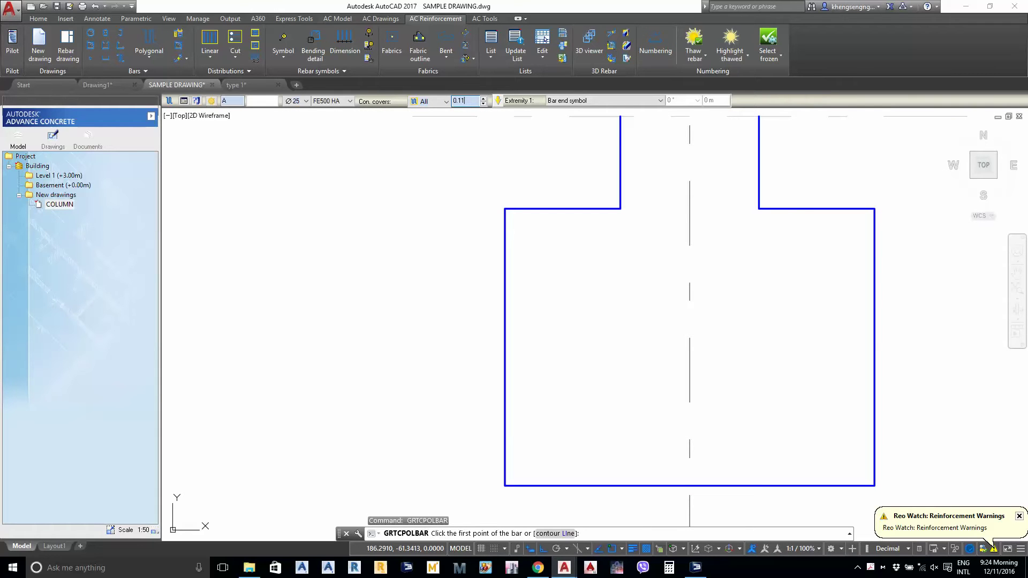
click(504, 209)
middle_drag(544, 370, 550, 257)
click(511, 371)
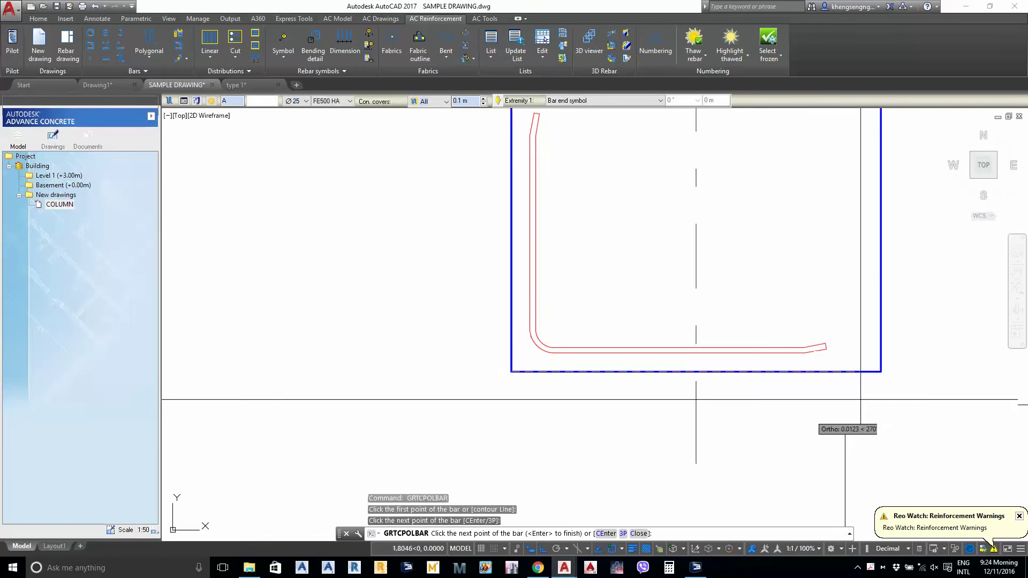
click(881, 371)
middle_drag(913, 224, 901, 359)
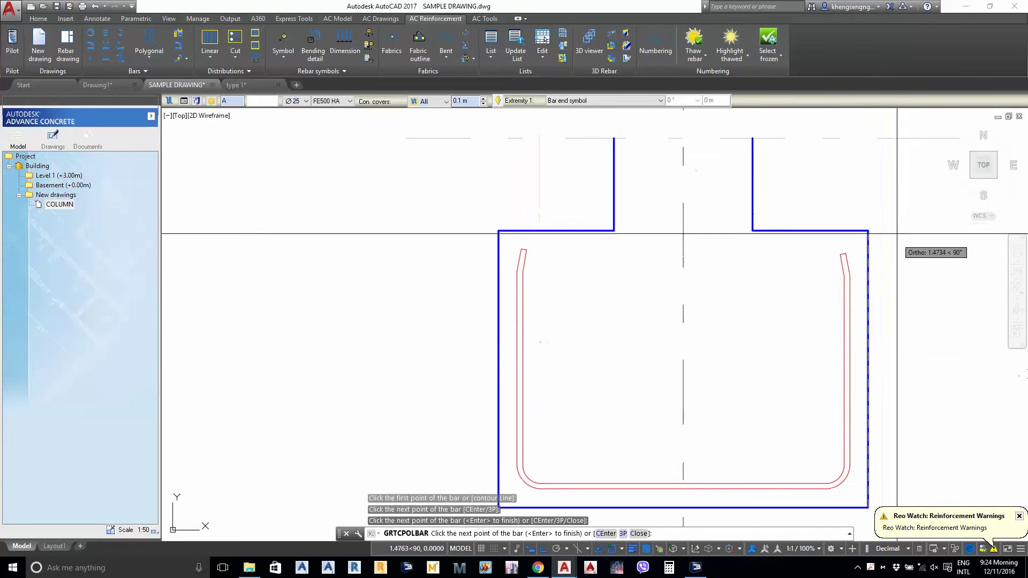
click(868, 231)
key(Return)
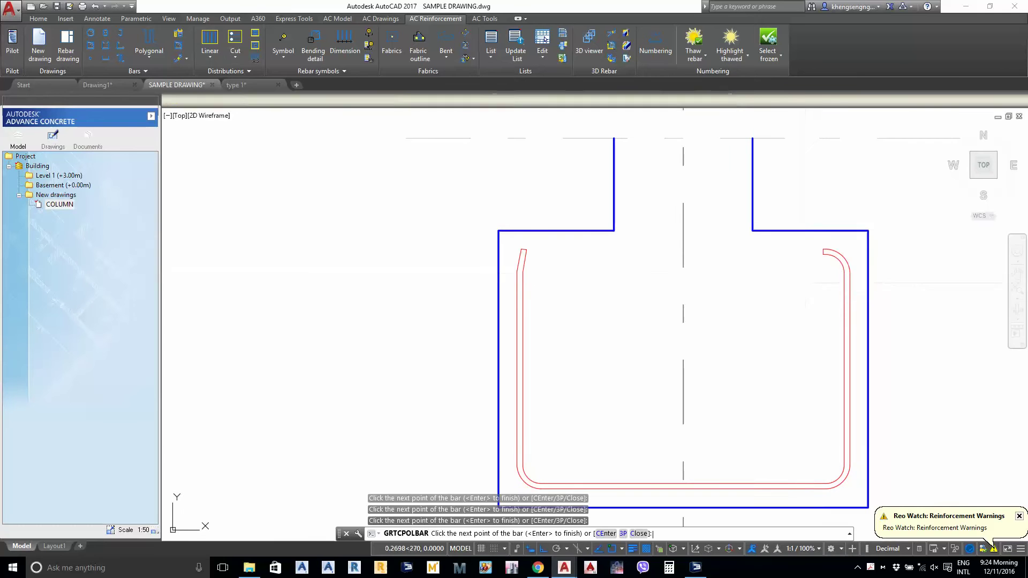
key(Escape)
Draw a U-shaped Ø25 polygonal bar with 0.11 m cover along both sides and the bottom of the cap in Section A-A
key(Return)
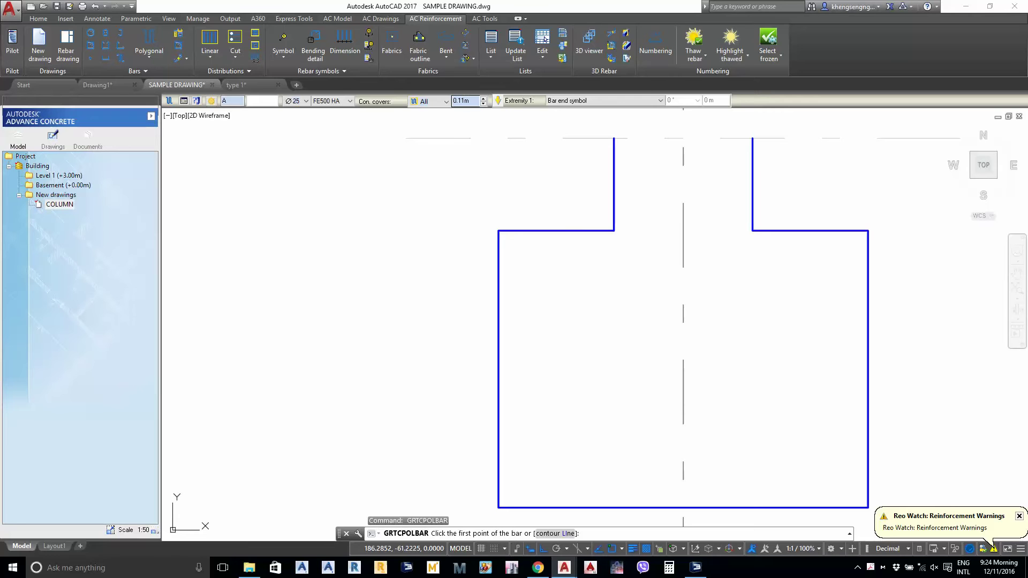
click(498, 231)
middle_drag(508, 509, 505, 364)
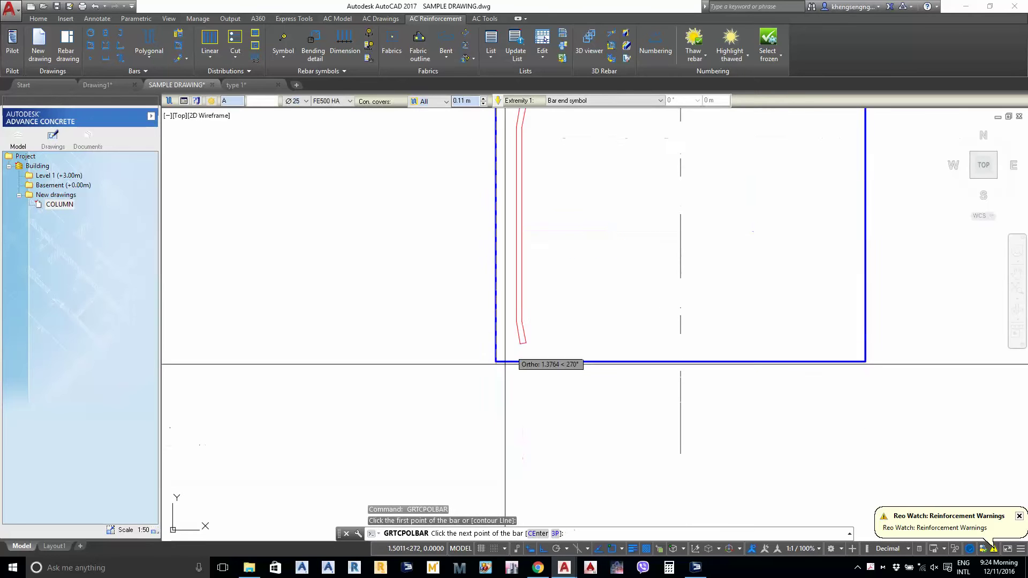
click(496, 361)
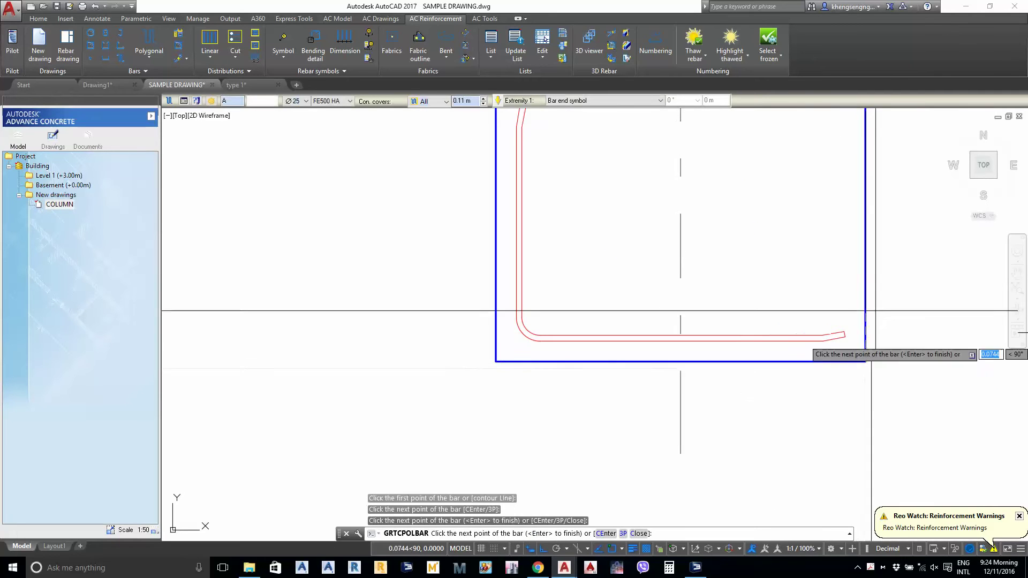
middle_drag(880, 187, 860, 351)
click(847, 248)
key(Return)
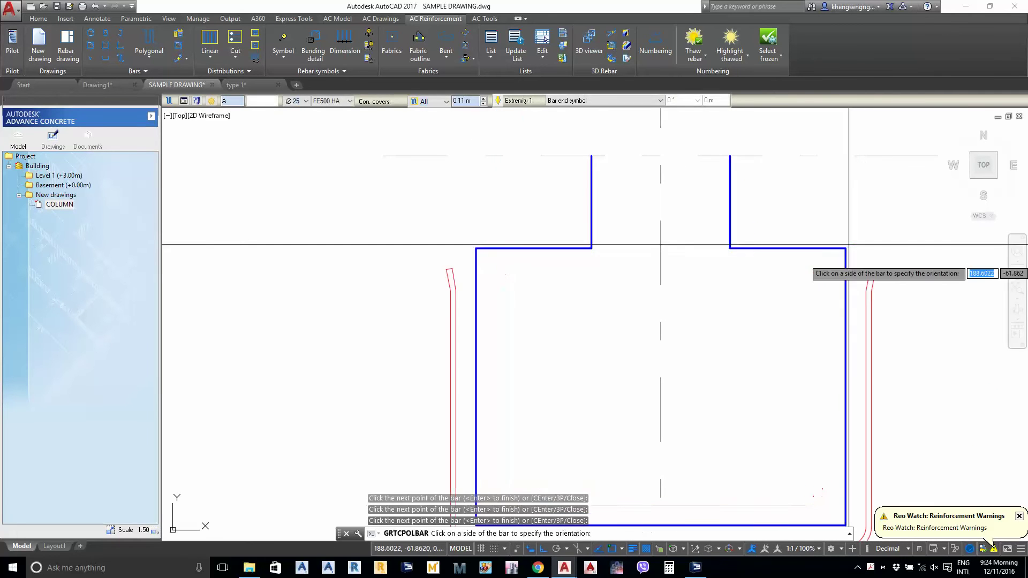
click(761, 319)
Place the U-shaped bar's label outside the right face of the cap in Section A-A, with its leader on the vertical leg
scroll(761, 319, down, 4)
scroll(808, 310, up, 2)
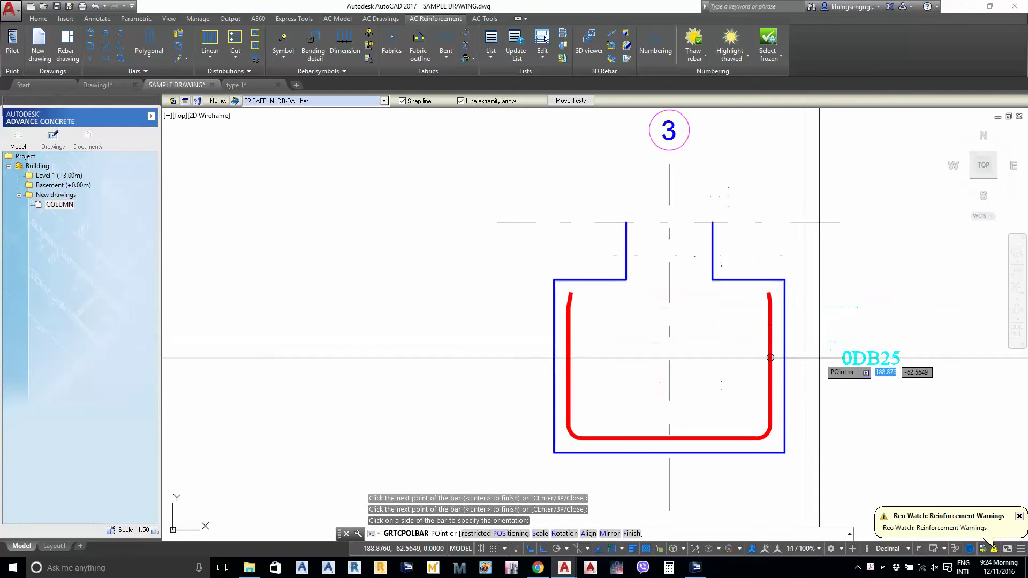
click(770, 357)
scroll(829, 355, up, 4)
scroll(803, 321, down, 4)
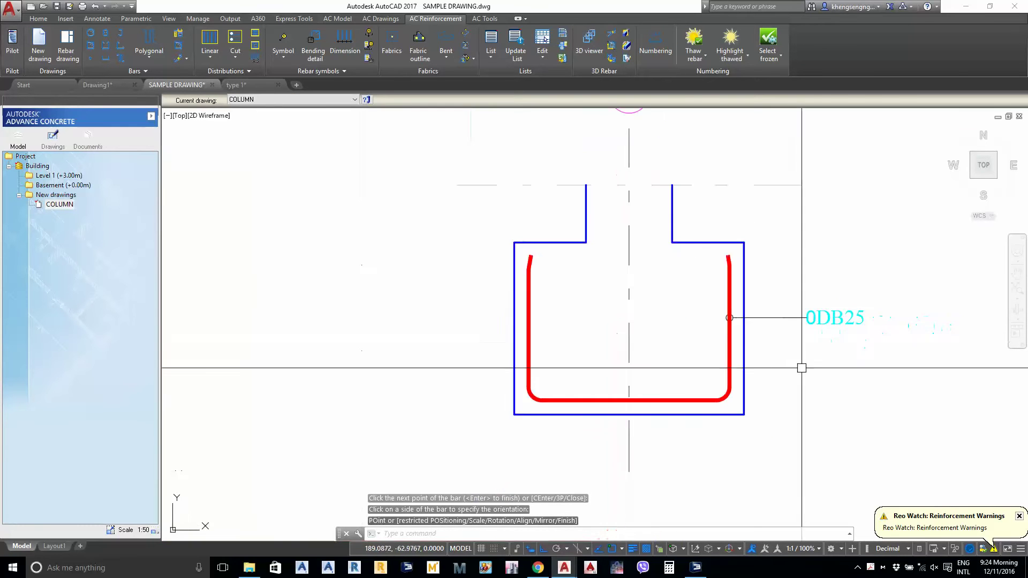
scroll(814, 345, up, 4)
middle_drag(842, 350, 771, 362)
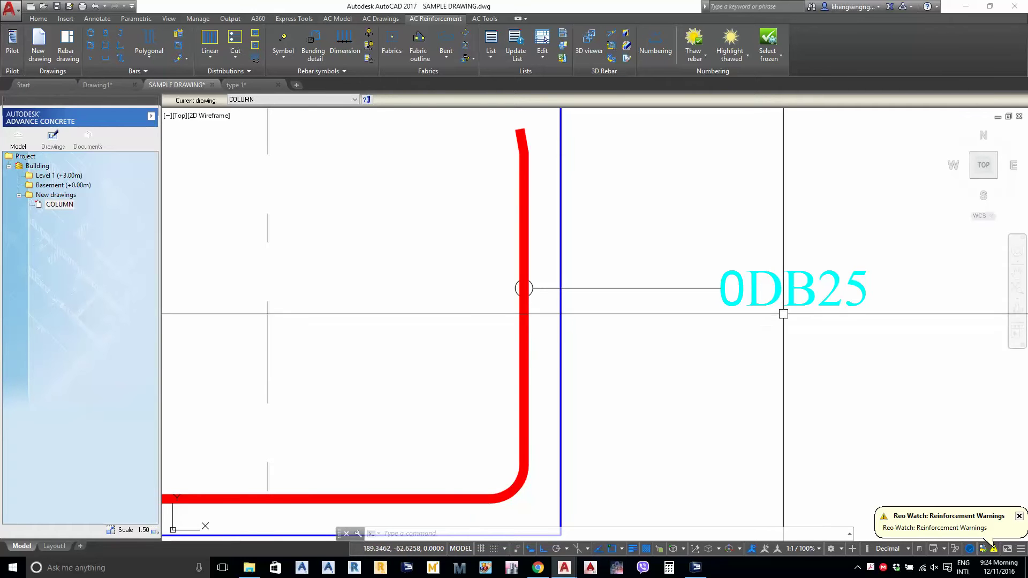
middle_drag(778, 298, 753, 290)
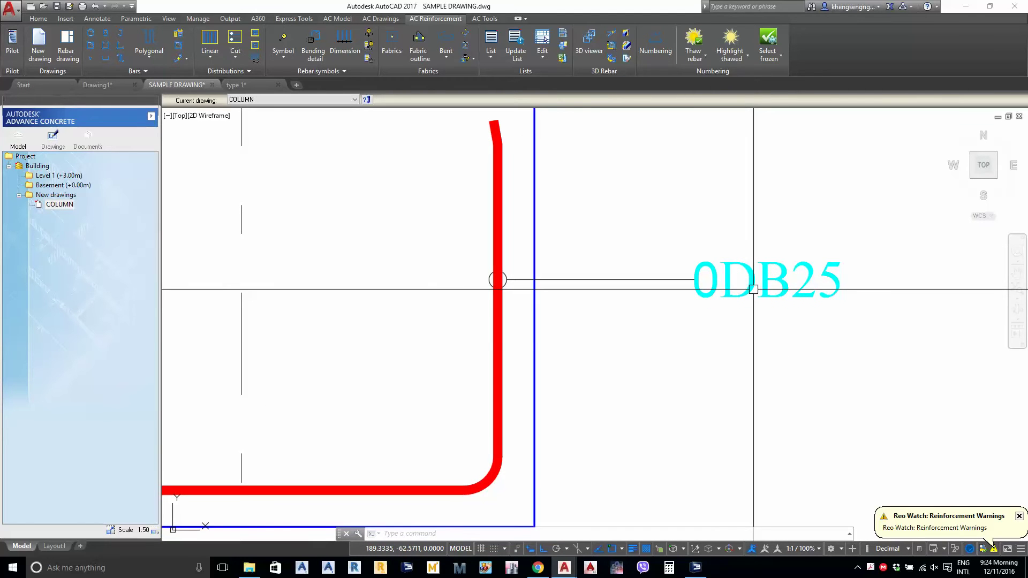
Change the Section A-A bar label to the CAMBODIA symbol style 02.ST_DB-DAI_bar
click(778, 339)
click(755, 273)
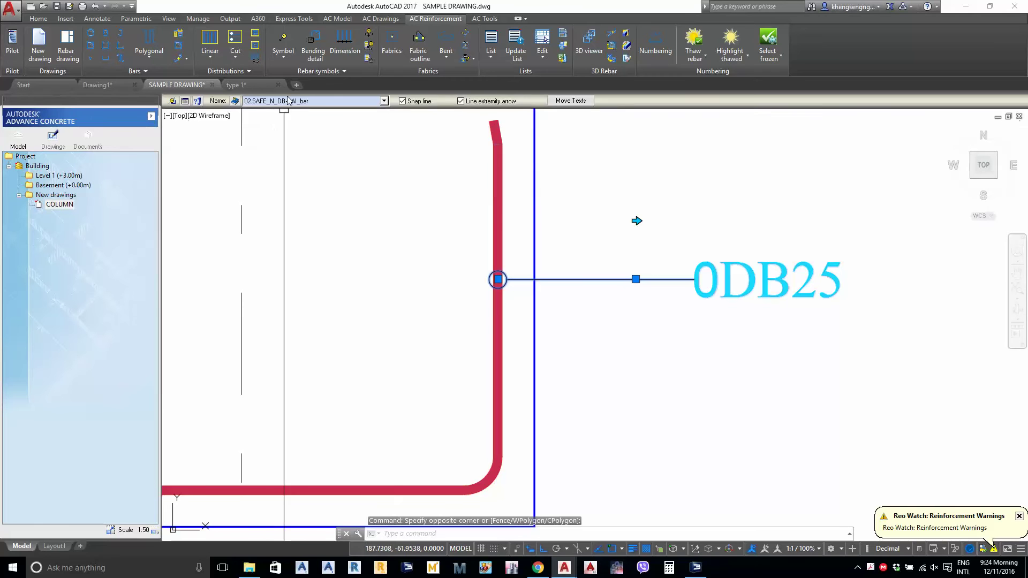
click(288, 101)
scroll(273, 176, down, 1)
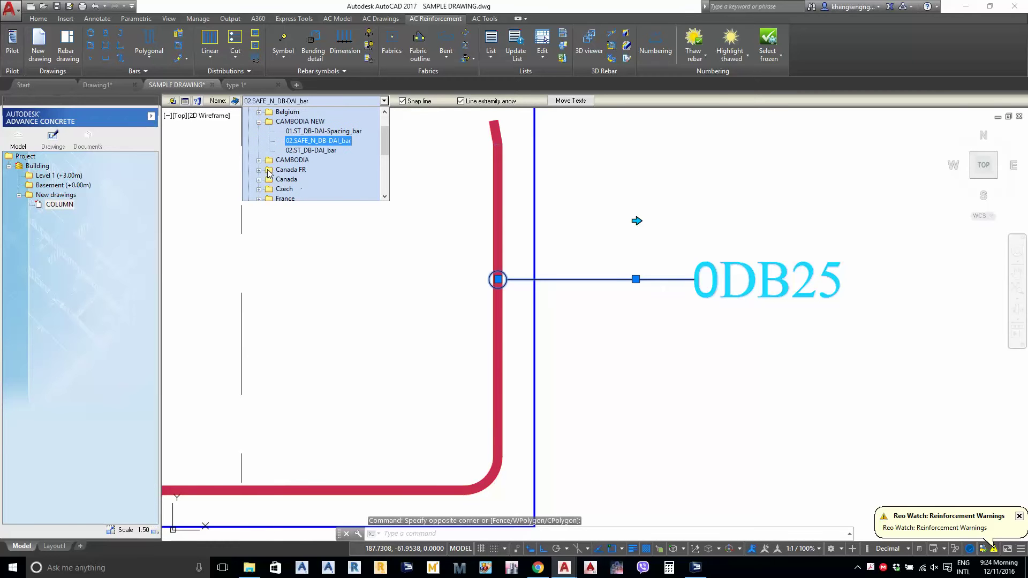
click(259, 160)
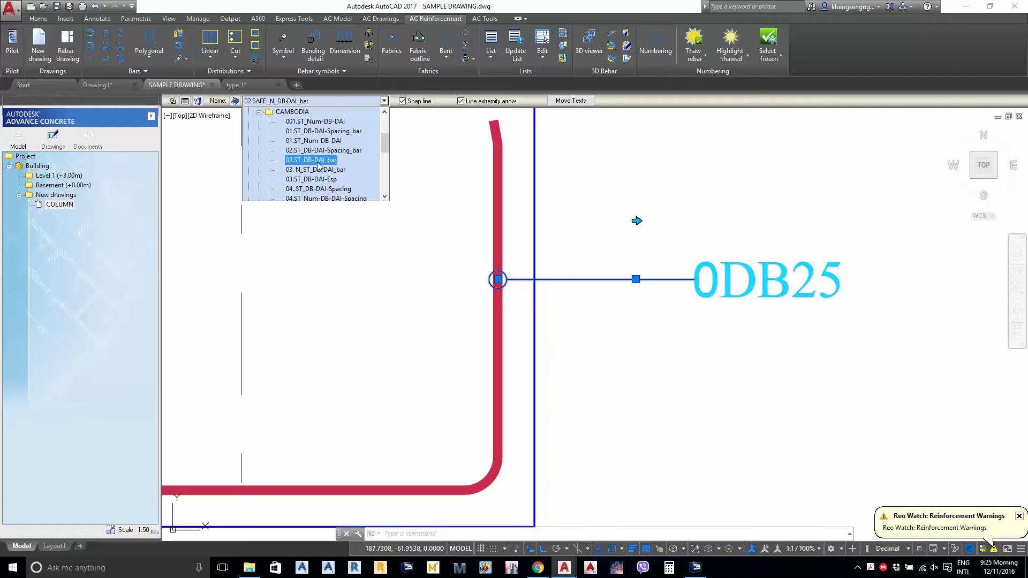
click(447, 239)
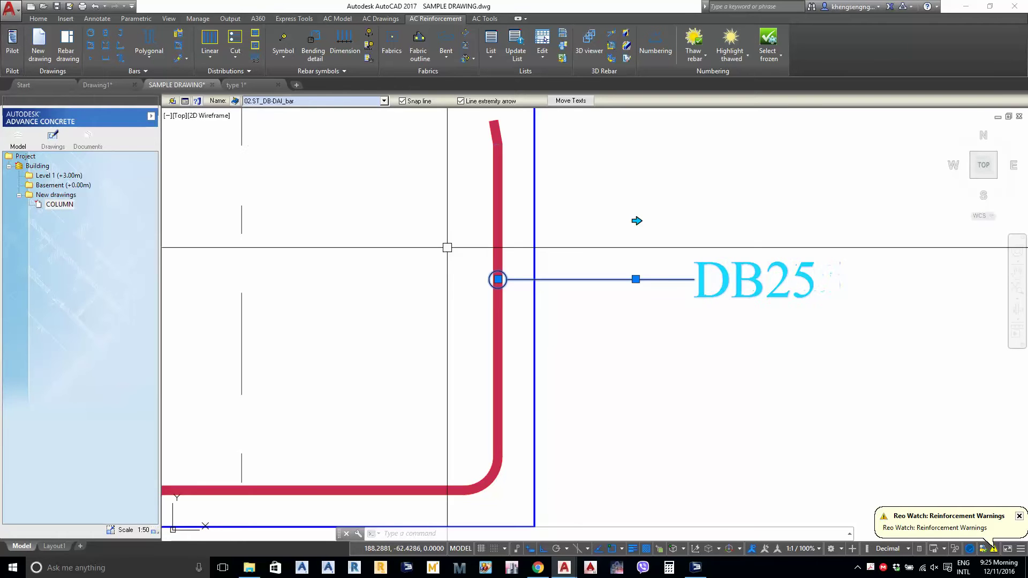
Switch the Section A-A bar label to the symbol style 1A.ST_DB-DAI_bar
click(313, 100)
scroll(313, 186, down, 1)
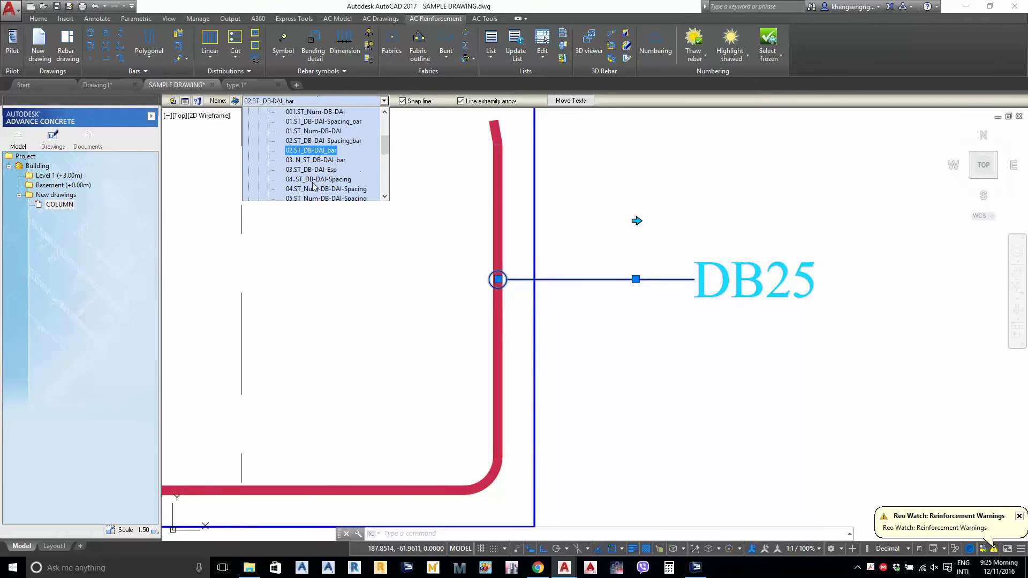
scroll(317, 175, down, 1)
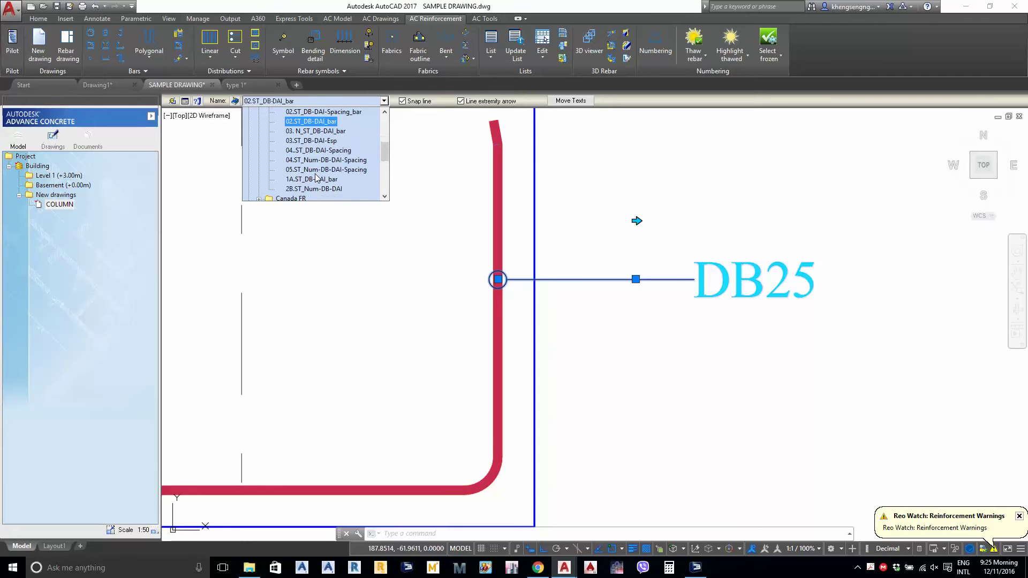
click(319, 180)
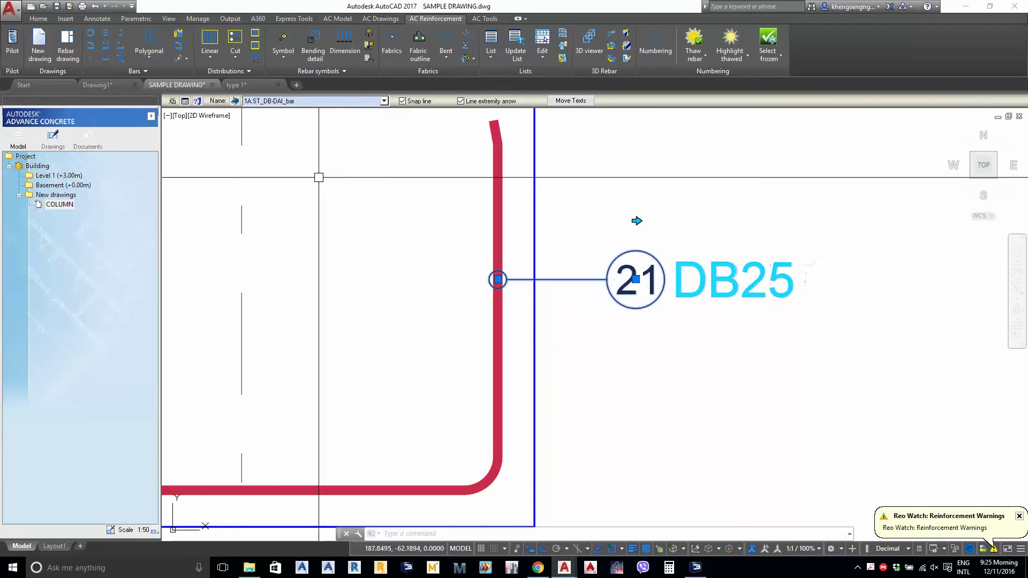
scroll(568, 289, down, 2)
scroll(594, 294, up, 4)
scroll(593, 294, down, 2)
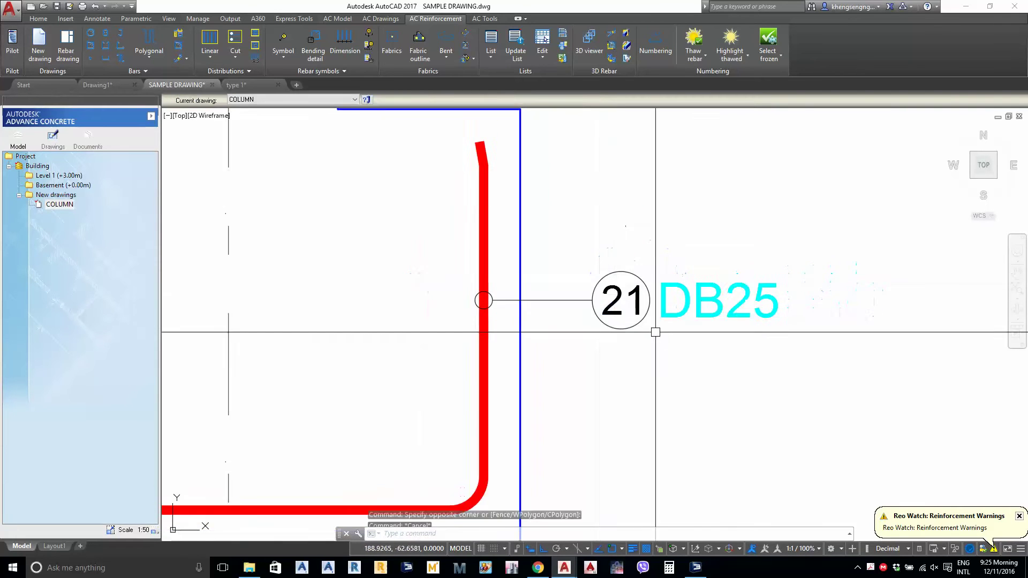
scroll(599, 319, up, 4)
key(Escape)
scroll(736, 373, down, 2)
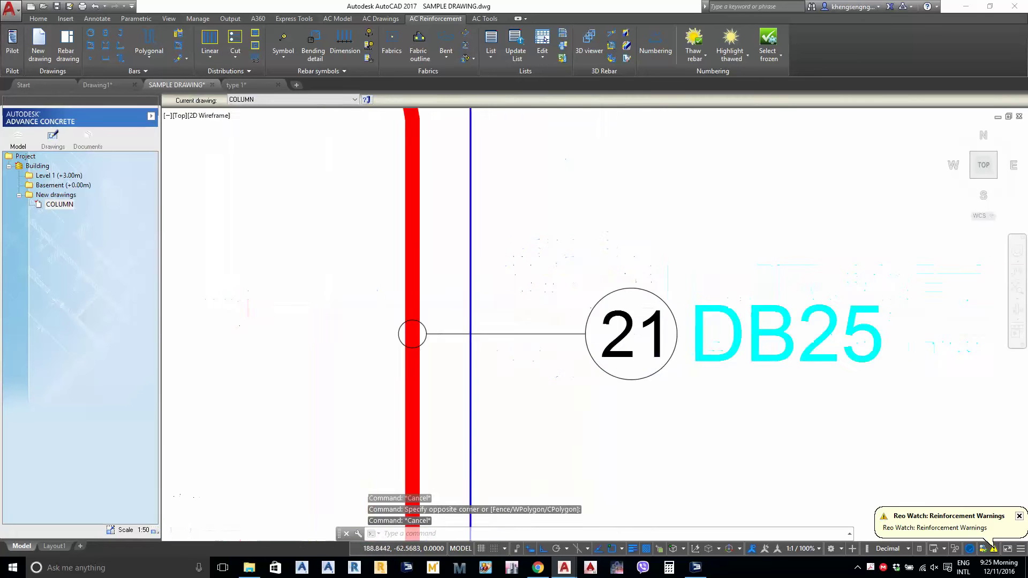
Set the position number of the U-shaped bar in Section A-A to 1, accepting a number shared with another bar
click(479, 268)
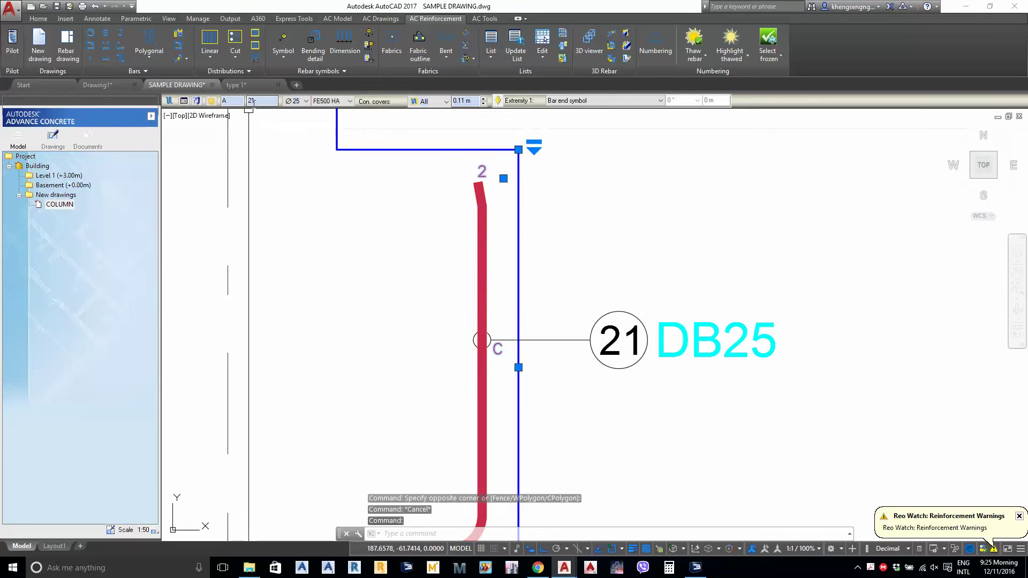
text(1)
key(Return)
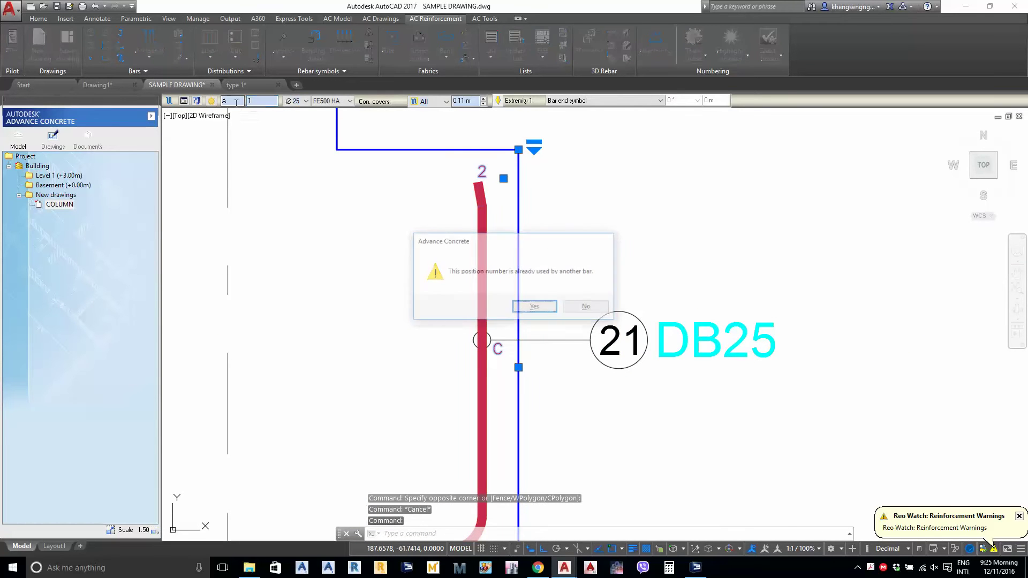
click(533, 303)
key(Escape)
scroll(534, 308, down, 3)
scroll(547, 319, up, 2)
Set the symbol style of the Section A-A bar label to 2B.ST_Num-DB-DAI
click(596, 362)
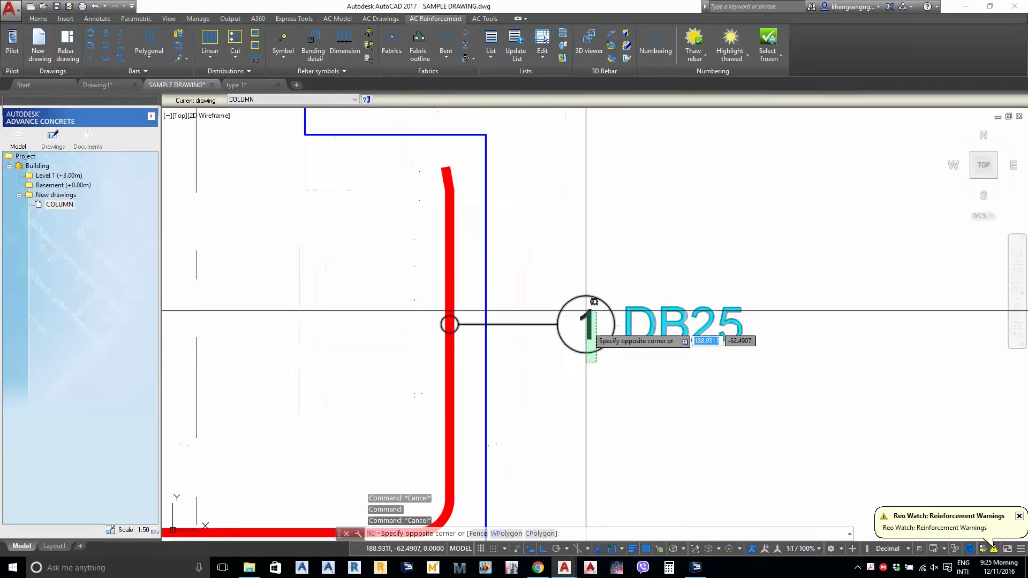
click(586, 309)
click(278, 102)
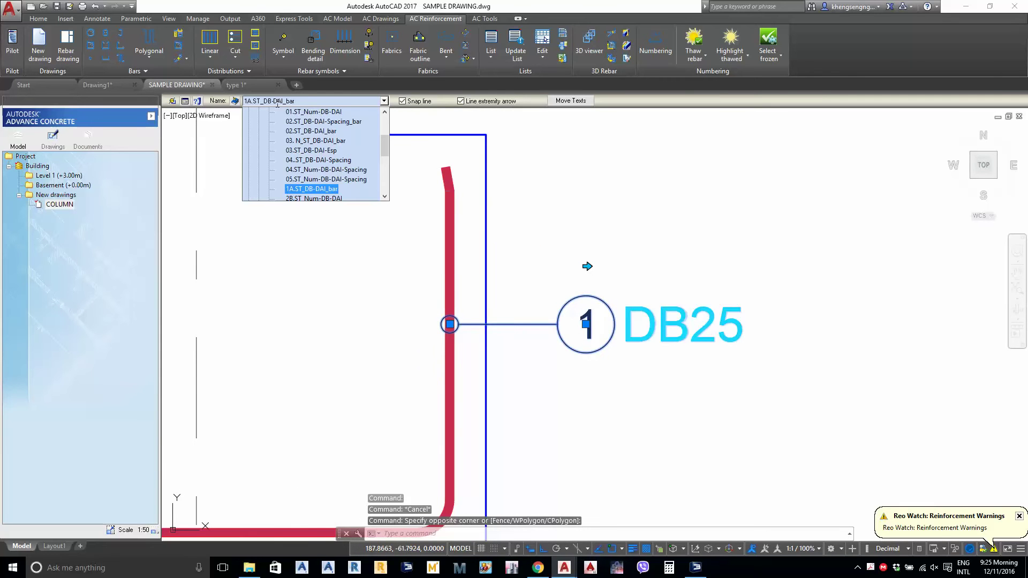
click(316, 199)
scroll(616, 322, down, 4)
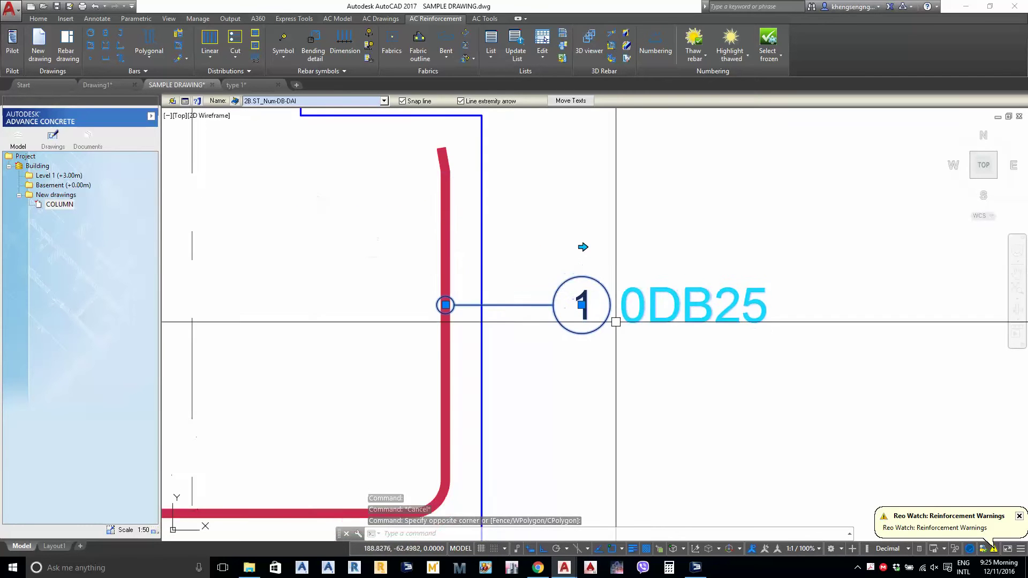
key(Escape)
Replace the plan's title text "Top view" with "bottom rebar"
scroll(643, 377, down, 4)
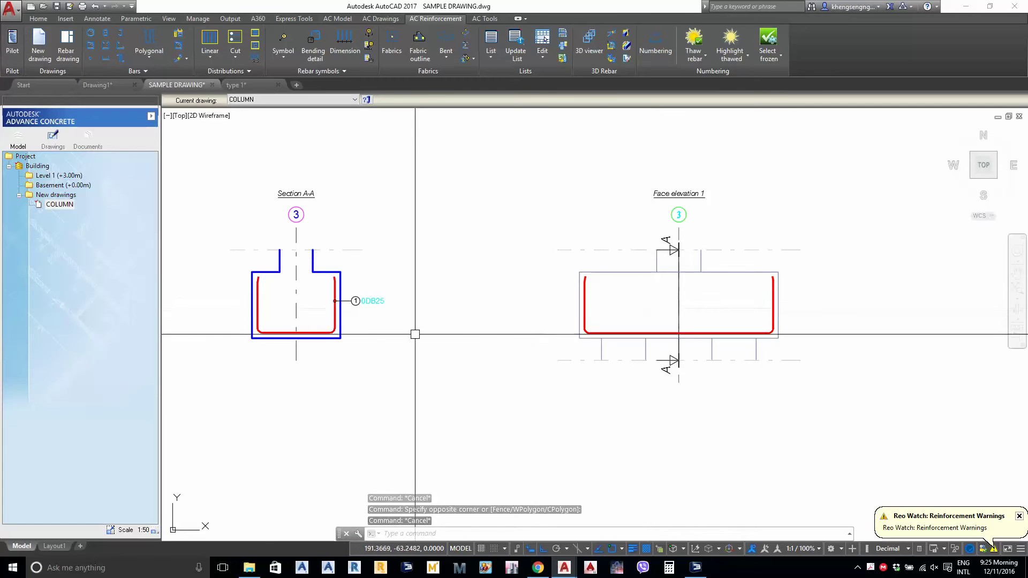
middle_drag(451, 320, 461, 322)
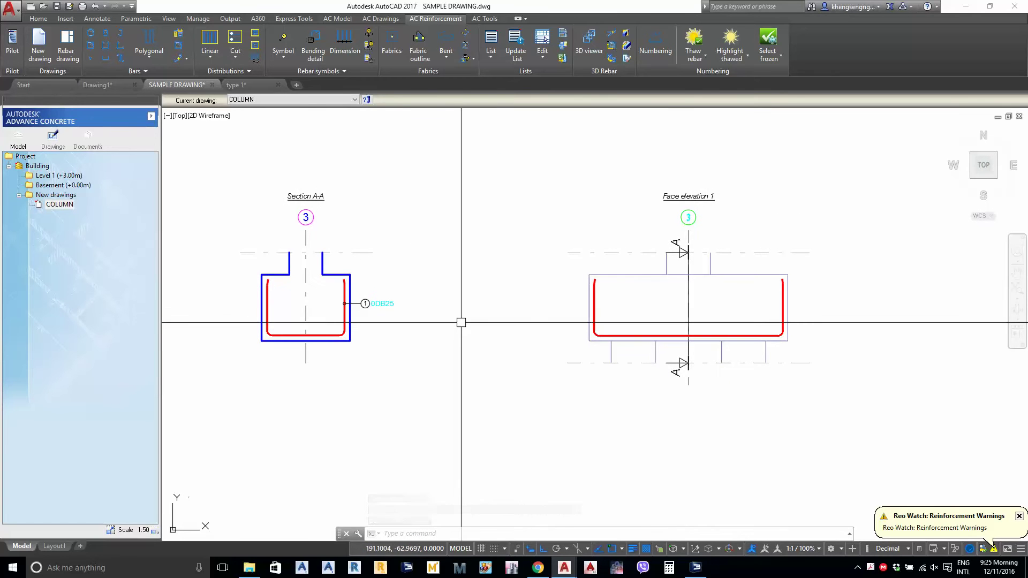
scroll(570, 353, down, 5)
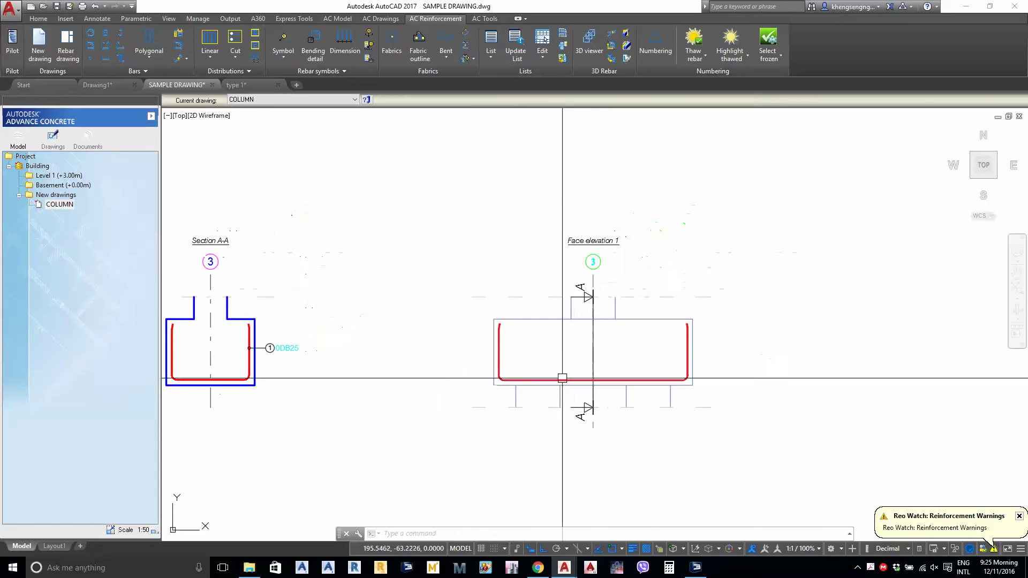
scroll(559, 177, up, 4)
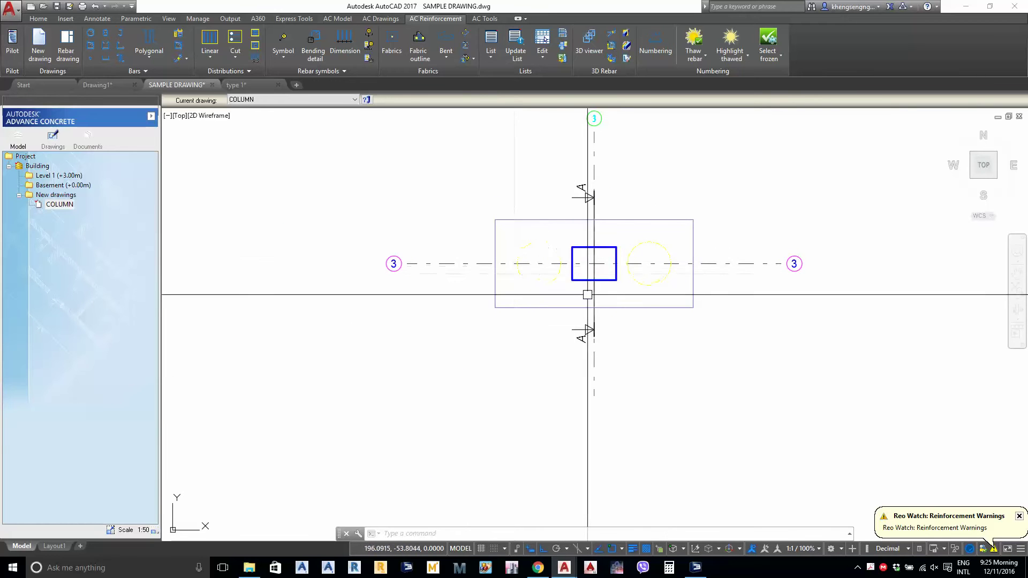
scroll(582, 308, down, 2)
middle_drag(581, 187, 565, 251)
scroll(569, 244, up, 6)
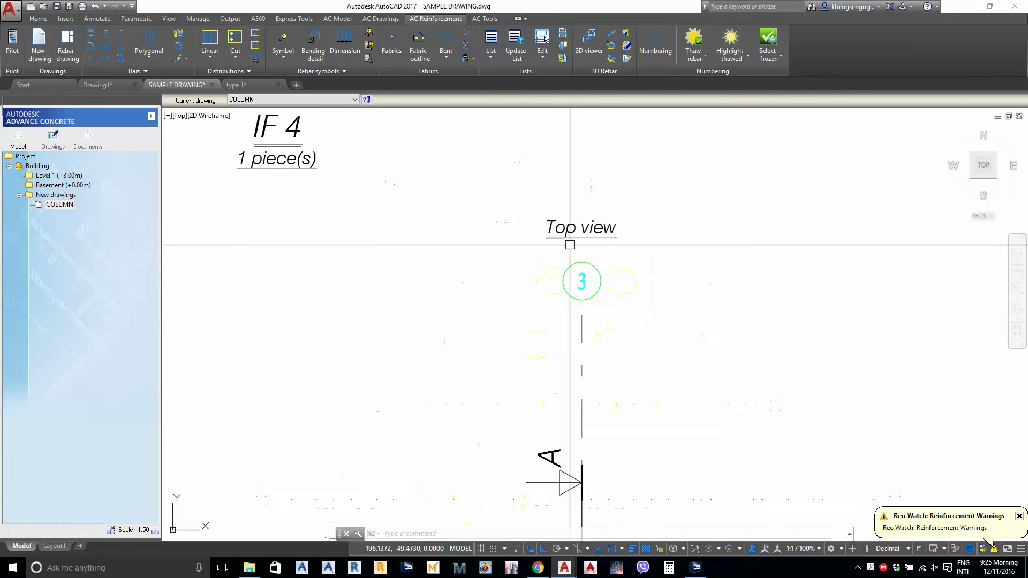
double_click(574, 234)
double_click(568, 266)
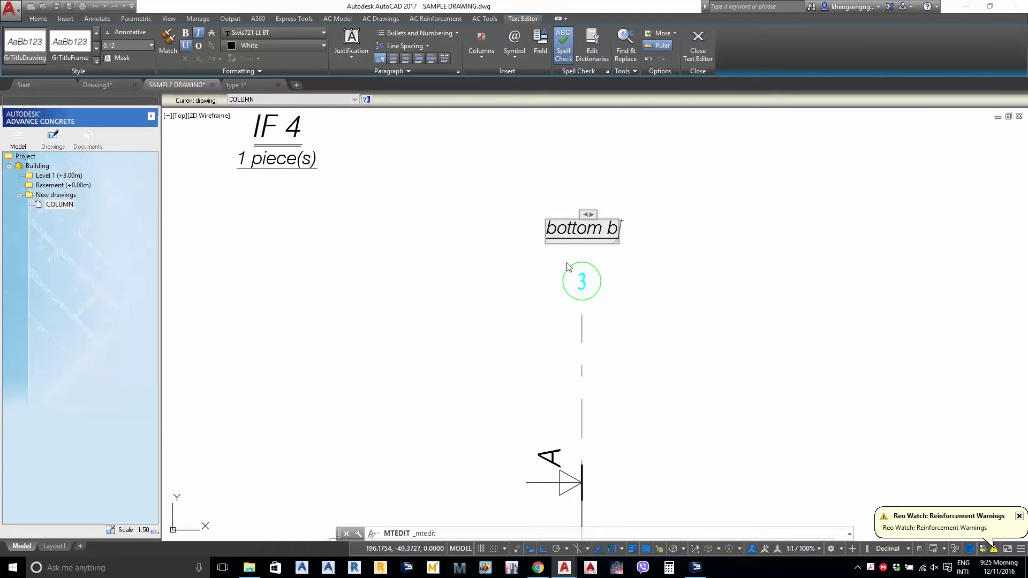
click(515, 278)
Scale the "bottom rebar" title by a factor of 2
text(s)
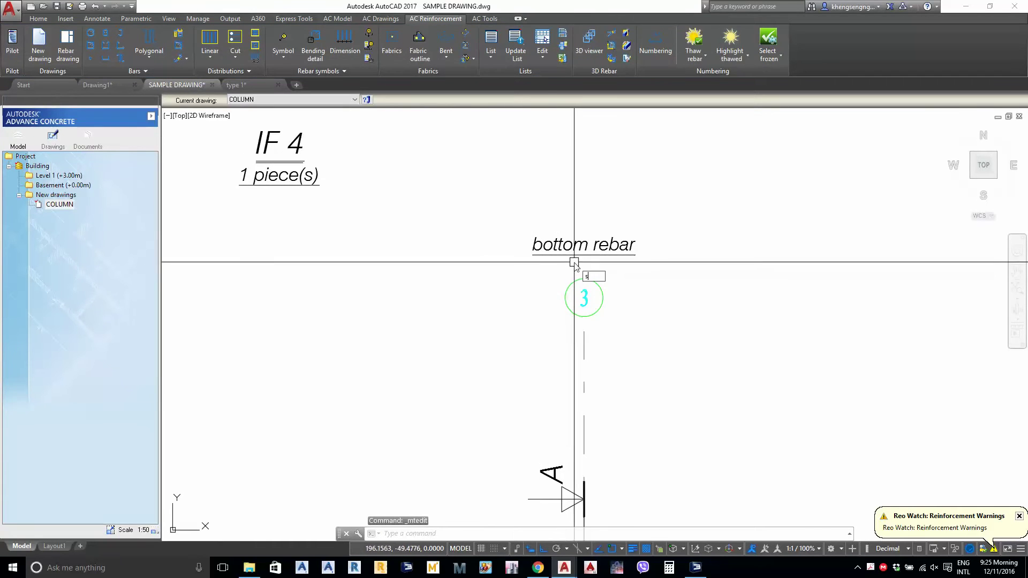
text(c)
key(Return)
click(576, 252)
key(Return)
click(576, 246)
text(2)
key(Return)
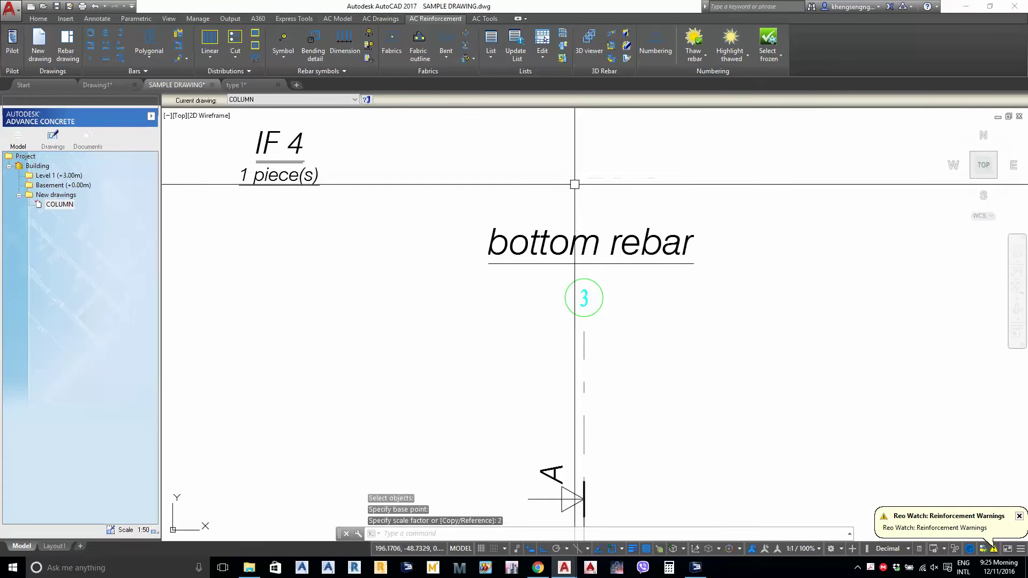
Move the "bottom rebar" title straight up to clear the axis bubble above the plan
click(589, 259)
text(m)
key(Return)
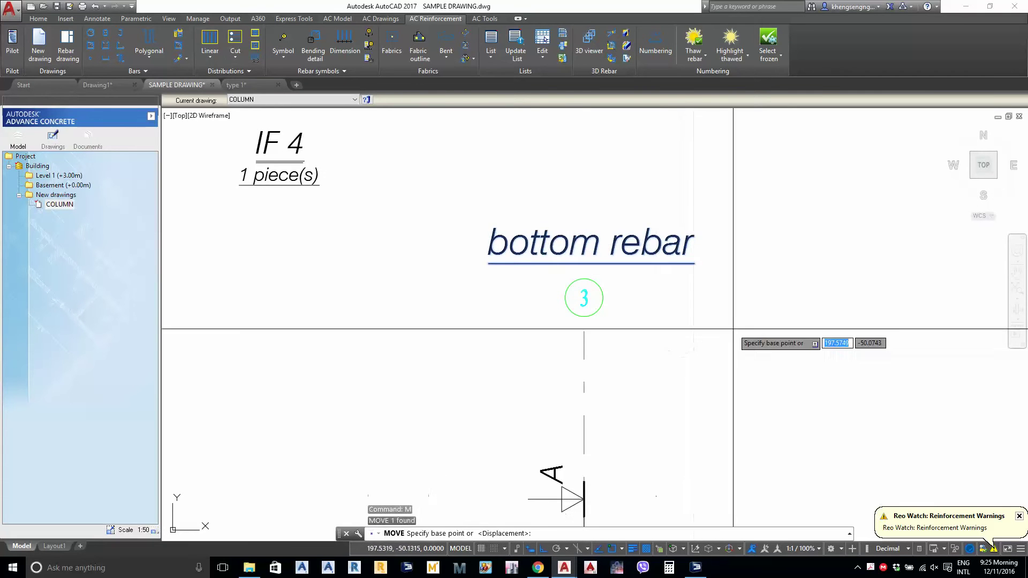
click(732, 329)
scroll(717, 300, down, 4)
click(713, 241)
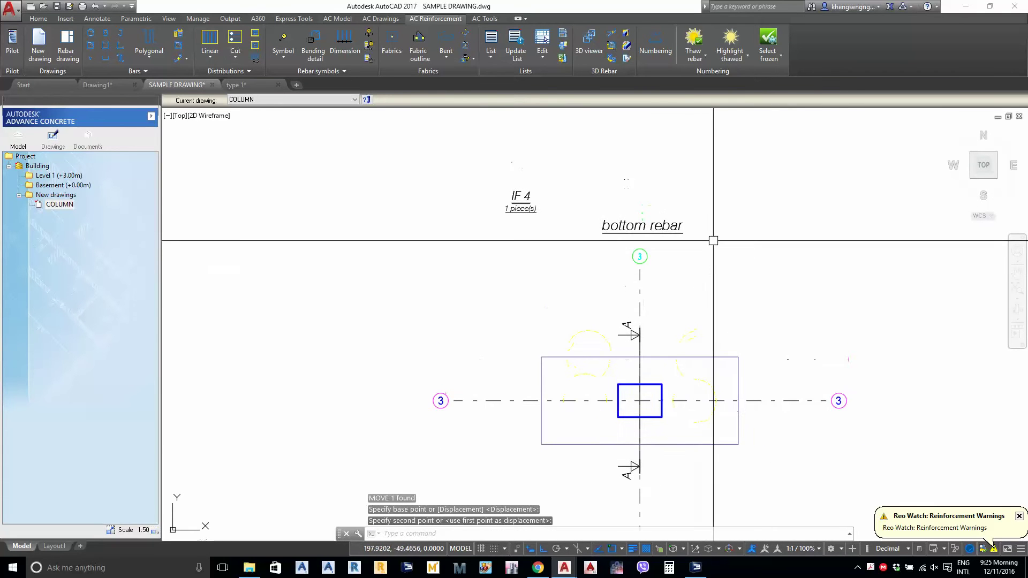
text(s)
key(Return)
click(717, 171)
click(560, 264)
key(Return)
click(791, 254)
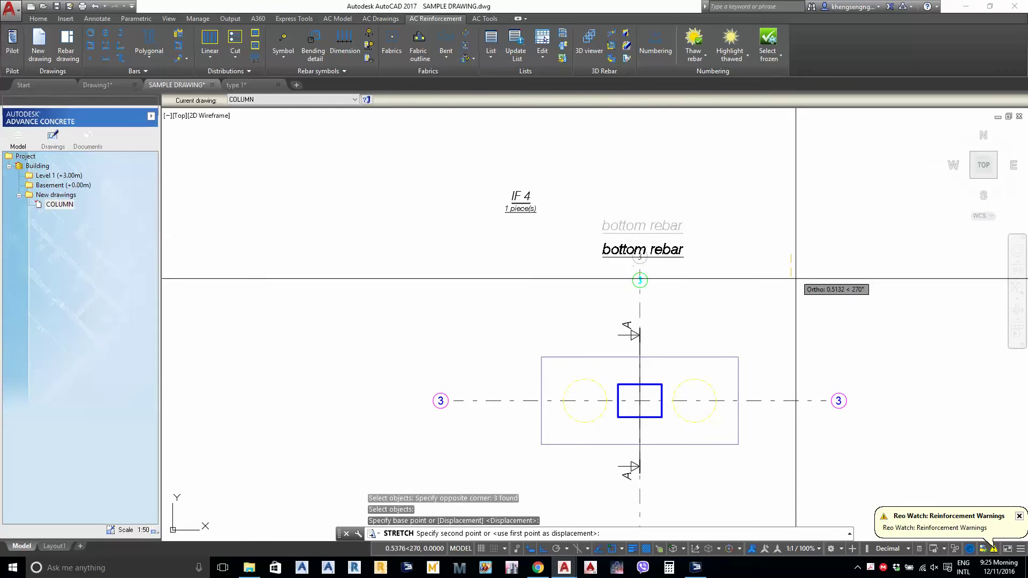
key(Escape)
Stretch the vertical axis line's upper end, with its bubble and the "bottom rebar" title, down closer to the plan
key(Return)
click(751, 183)
click(572, 278)
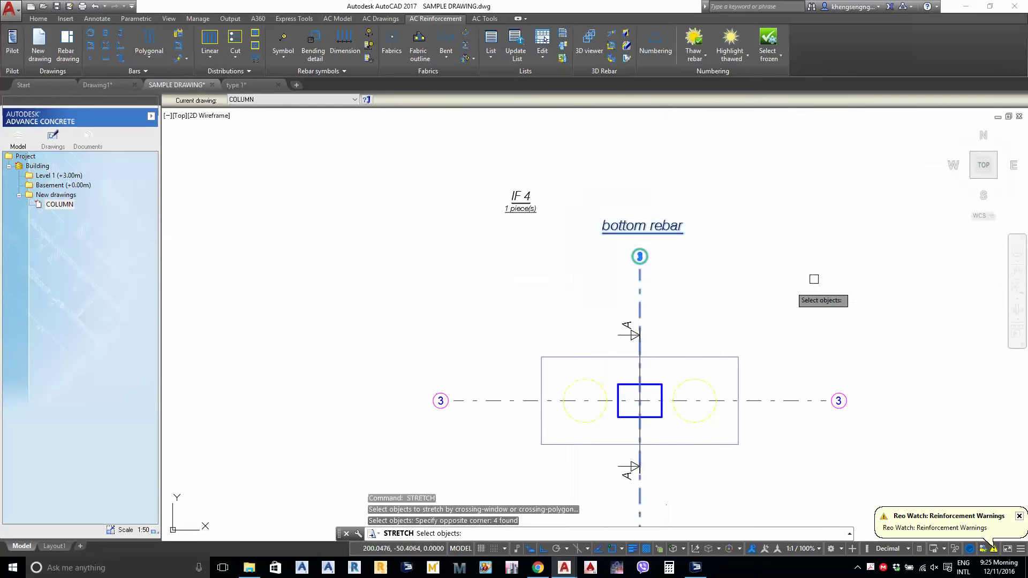
key(Return)
click(834, 265)
click(835, 309)
middle_drag(741, 357, 731, 292)
scroll(619, 281, up, 2)
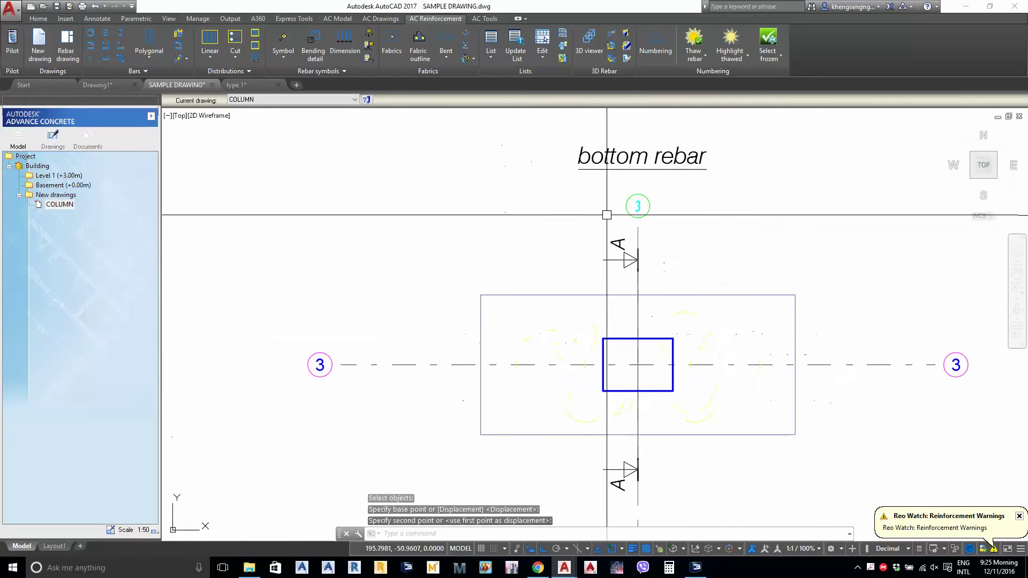
Stretch the right end of the plan's horizontal axis line, with its bubble, inward toward the cap outline
scroll(626, 156, down, 2)
key(Return)
click(881, 239)
click(809, 379)
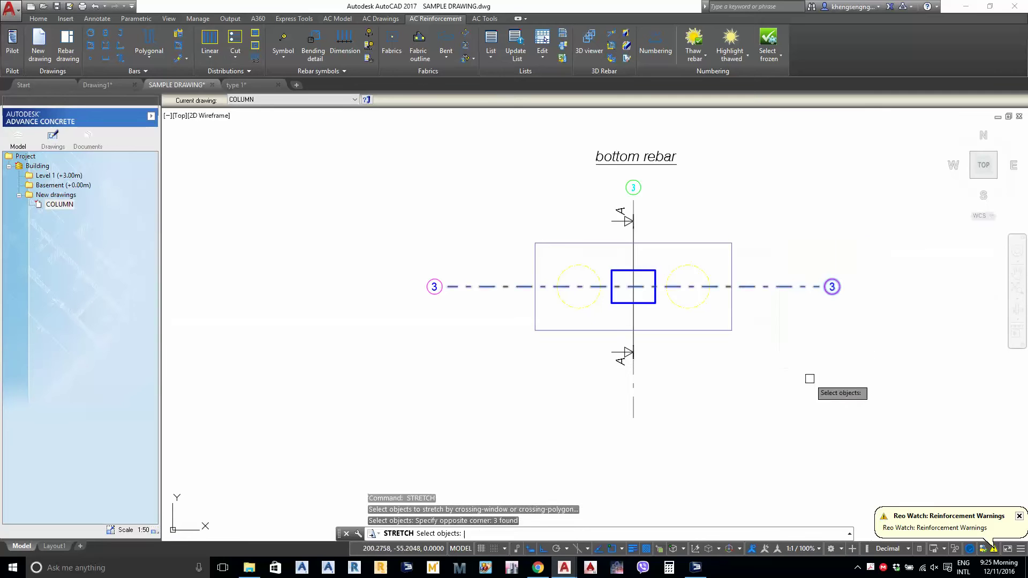
key(Return)
click(825, 389)
click(768, 395)
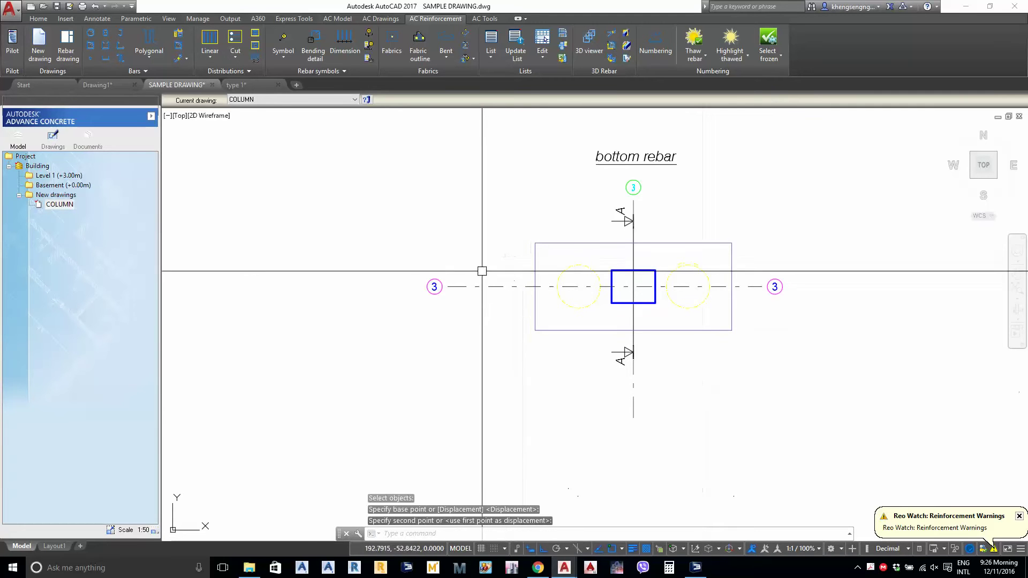
Stretch the left end of the plan's horizontal axis line, with its bubble, about 1.5 m inward toward the cap
key(Return)
click(477, 249)
click(420, 350)
key(Return)
click(377, 355)
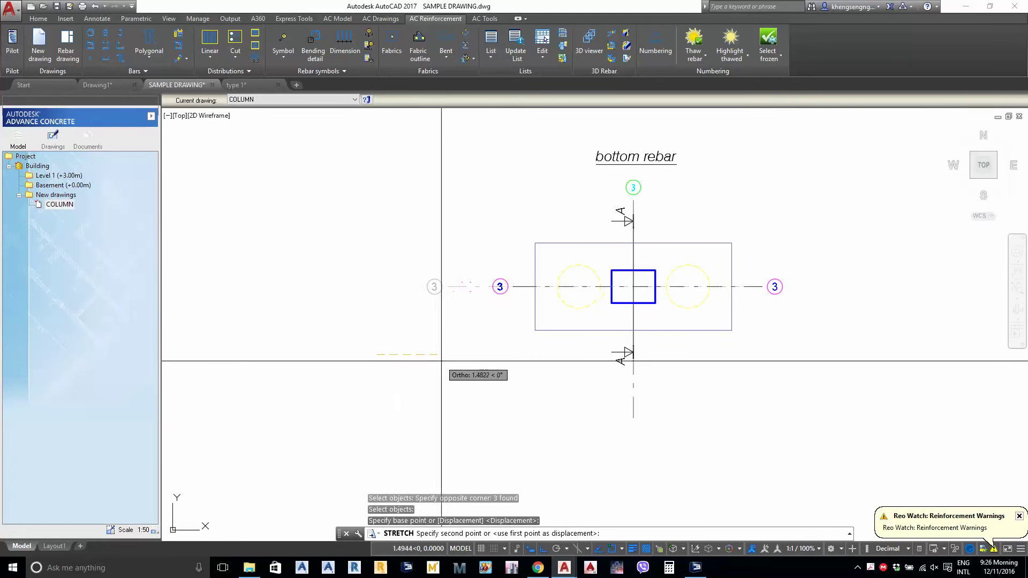
click(441, 361)
Stretch the lower end of the plan's vertical axis line up toward the lower section mark
key(Return)
click(653, 397)
click(600, 450)
key(Return)
click(793, 450)
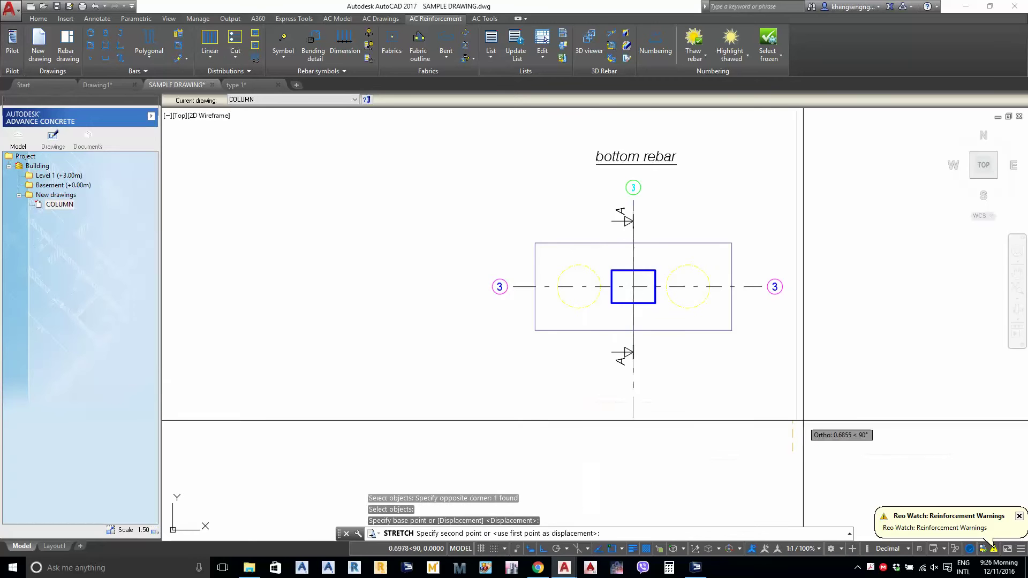
click(803, 413)
Distribute the U-shaped bar of Face elevation 1, viewed from below, linearly between the bottom rebar plan's two right corners at 0.2 m spacing
middle_drag(755, 431, 738, 319)
scroll(738, 320, down, 1)
middle_drag(633, 380, 633, 254)
scroll(624, 384, up, 2)
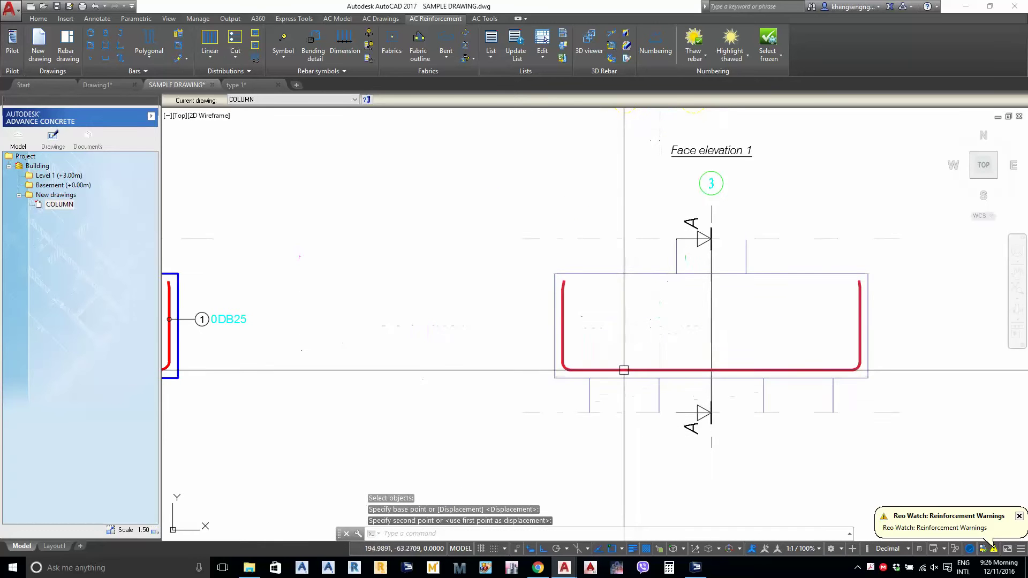
click(624, 370)
click(210, 57)
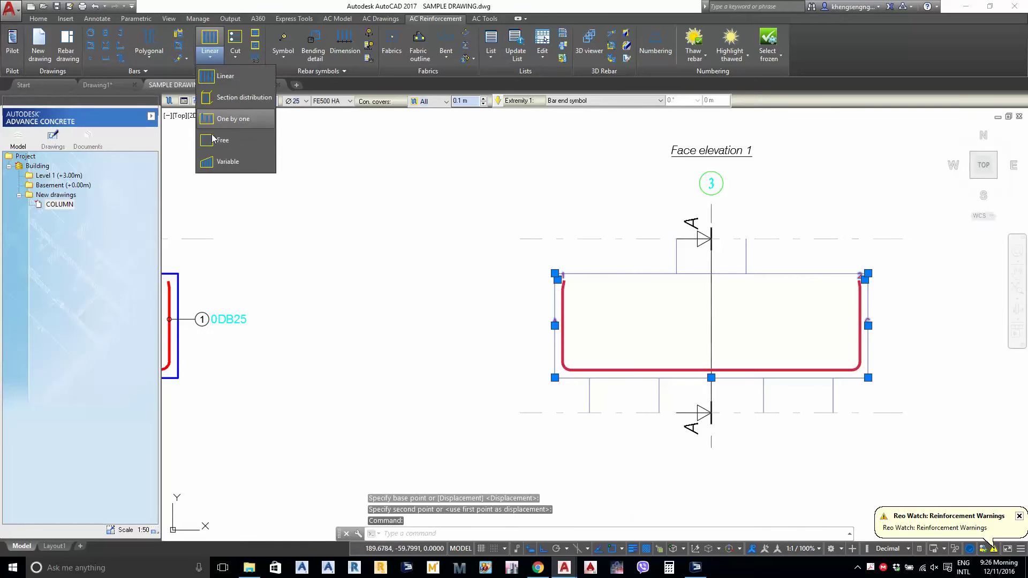
click(225, 97)
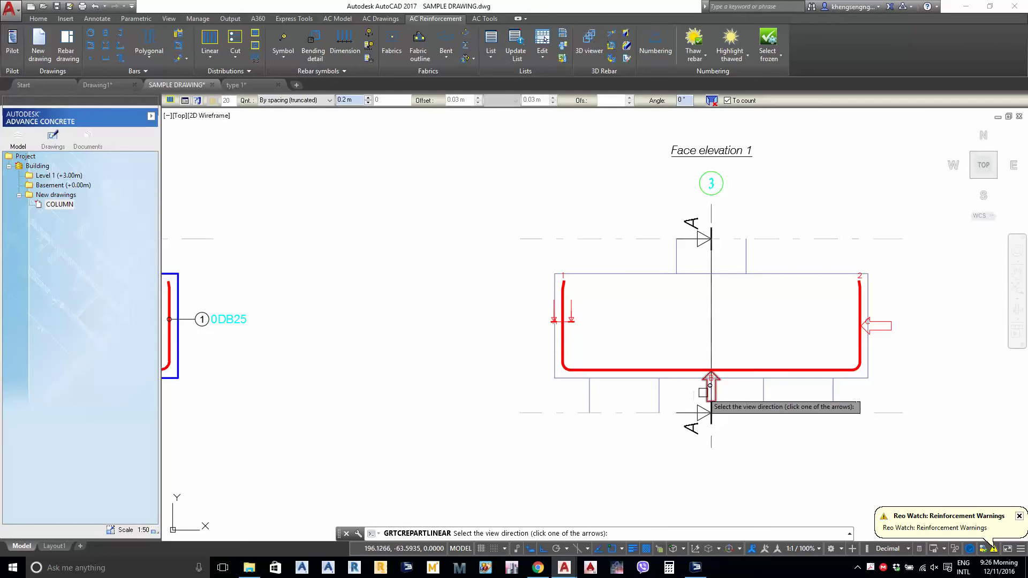
click(710, 386)
scroll(704, 397, down, 4)
middle_drag(732, 292, 651, 432)
scroll(647, 233, up, 4)
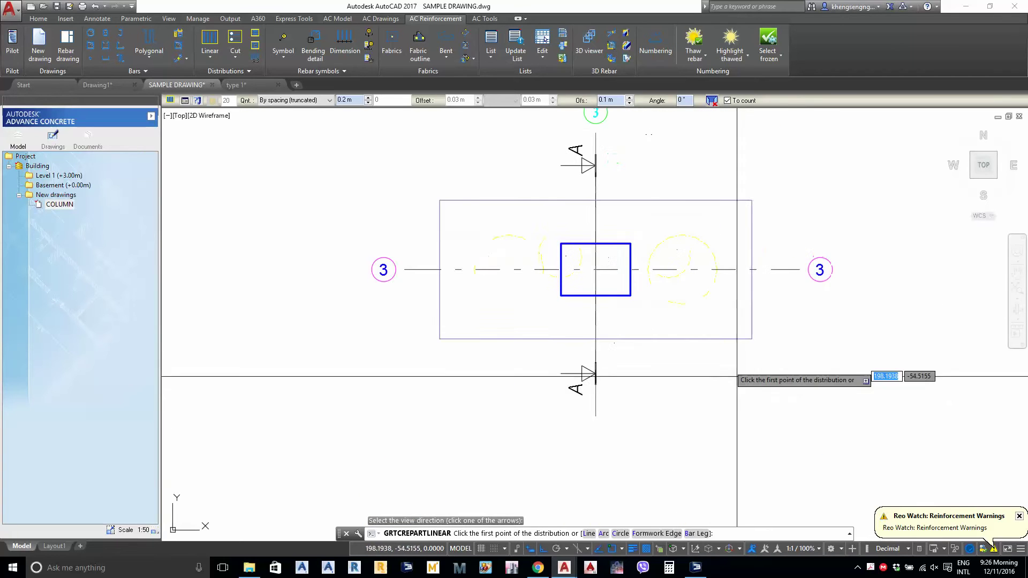
click(745, 340)
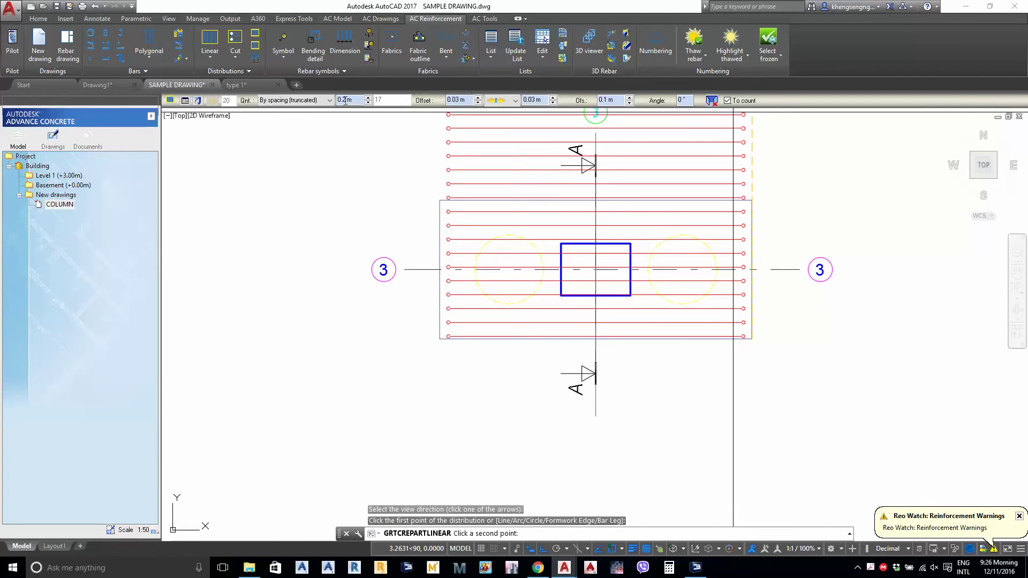
scroll(768, 209, up, 2)
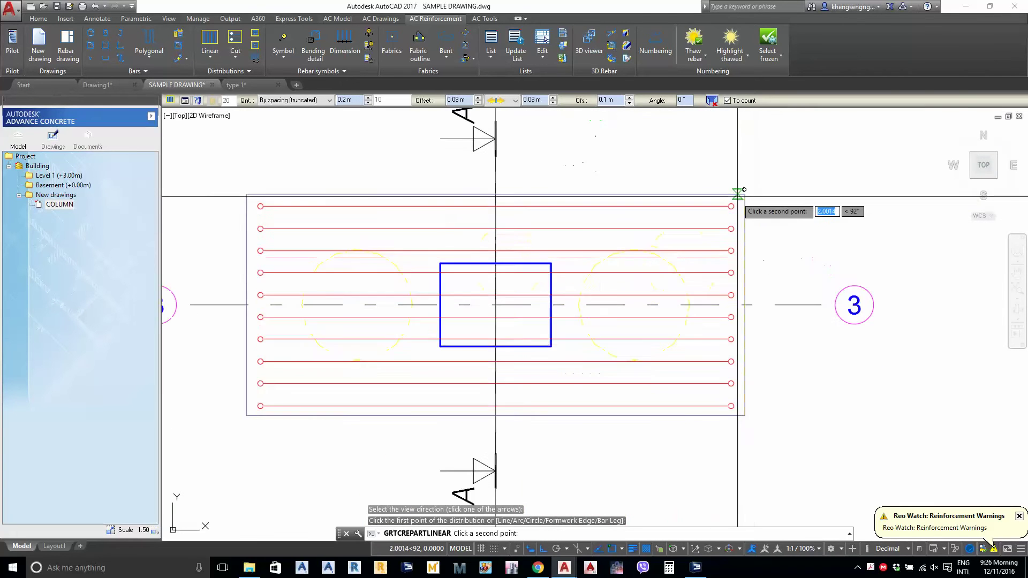
click(745, 193)
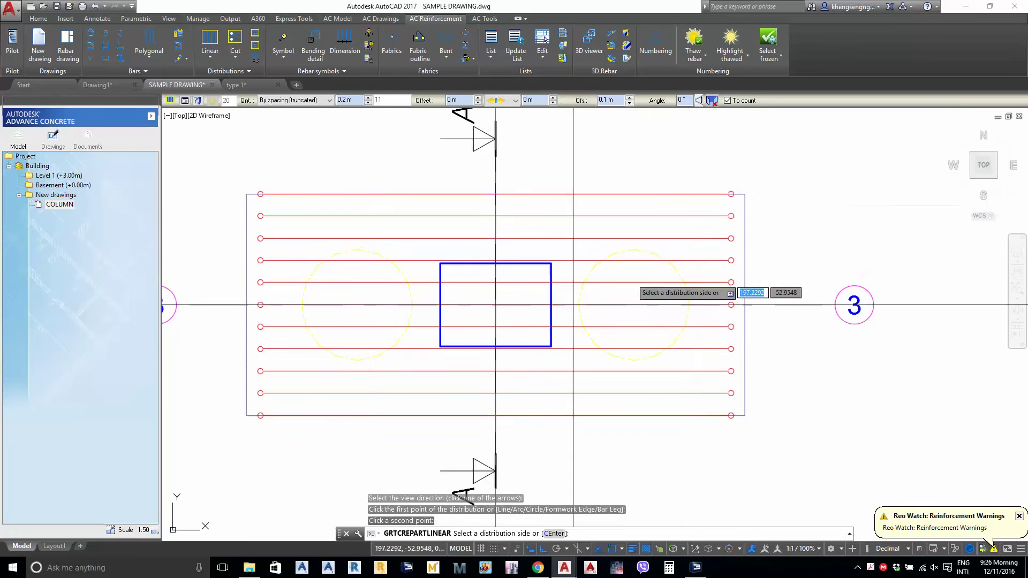
click(291, 230)
key(Escape)
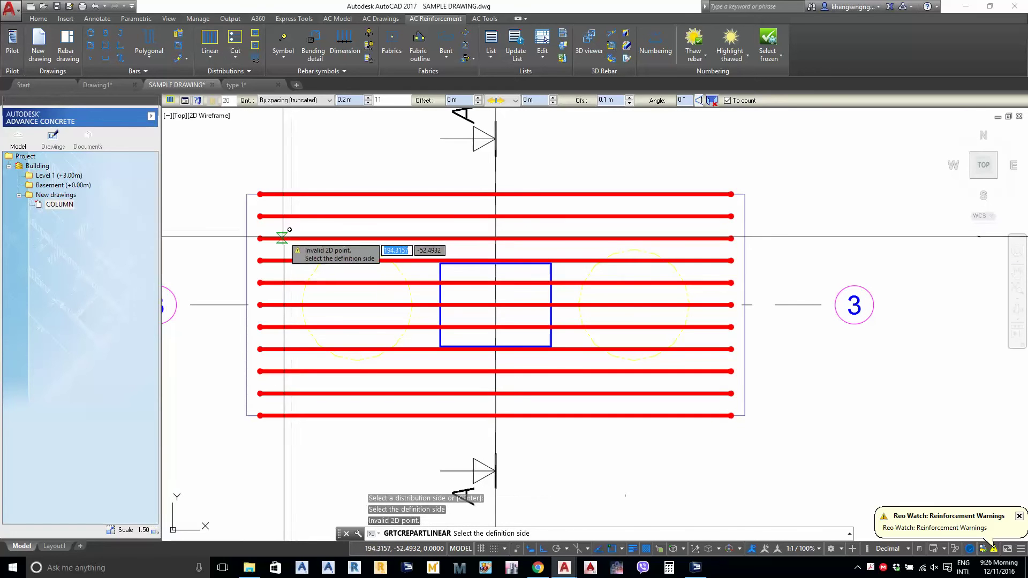
key(Escape)
Set the offsets at both ends of the plan's horizontal bar distribution to 0.1 m
click(277, 259)
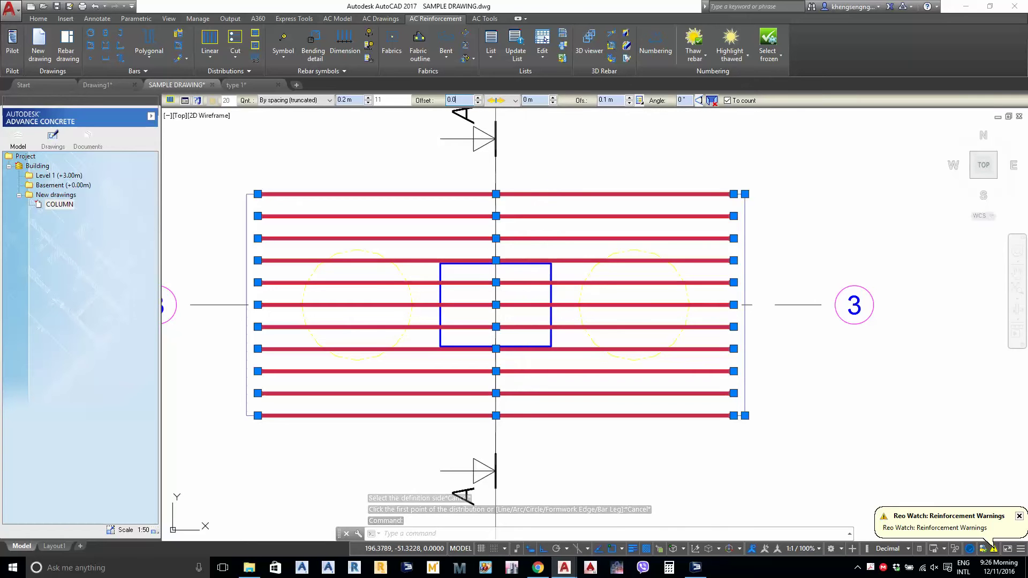
text(0.1)
key(Return)
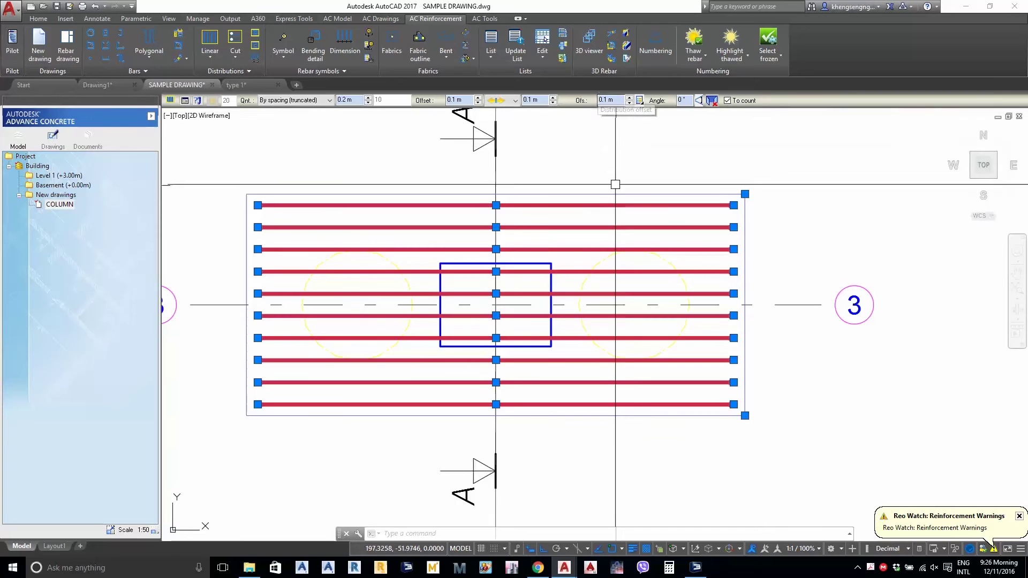
key(Escape)
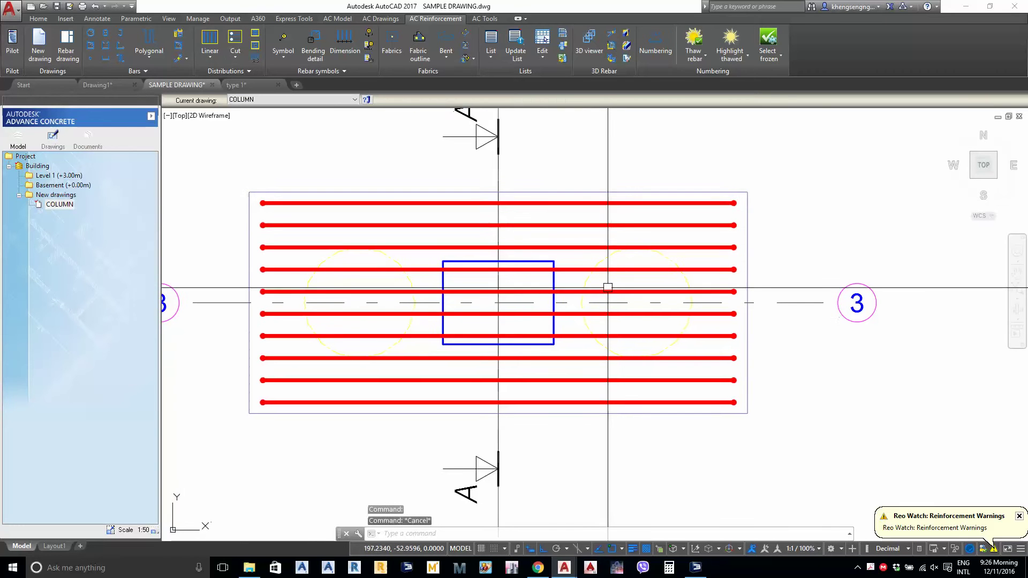
Change the hook symbols at both extremities of the plan's horizontal bar distribution to the half-arrow style
mouse_move(611, 287)
middle_down()
mouse_move(615, 261)
mouse_move(628, 264)
middle_up()
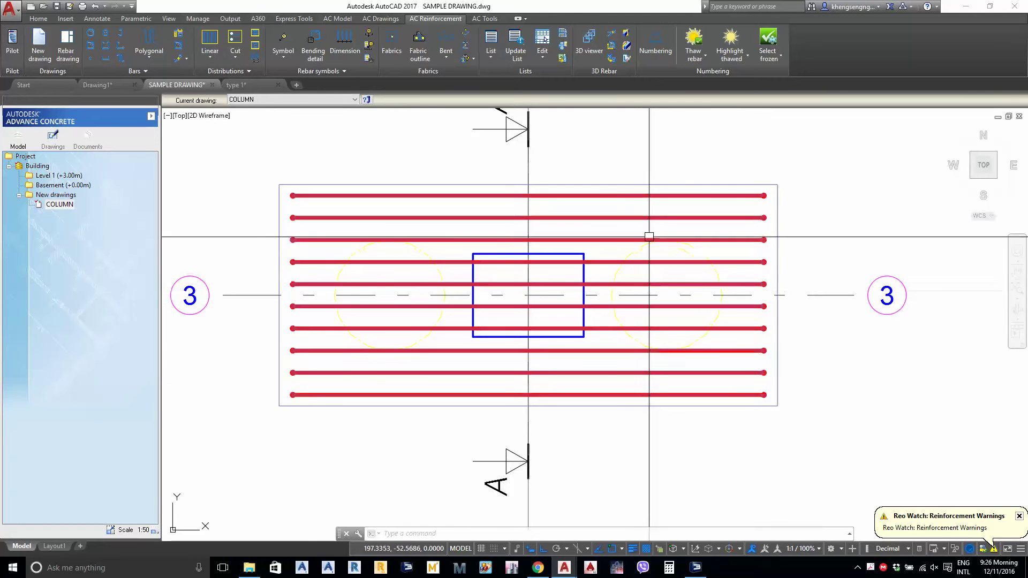
click(648, 218)
double_click(648, 218)
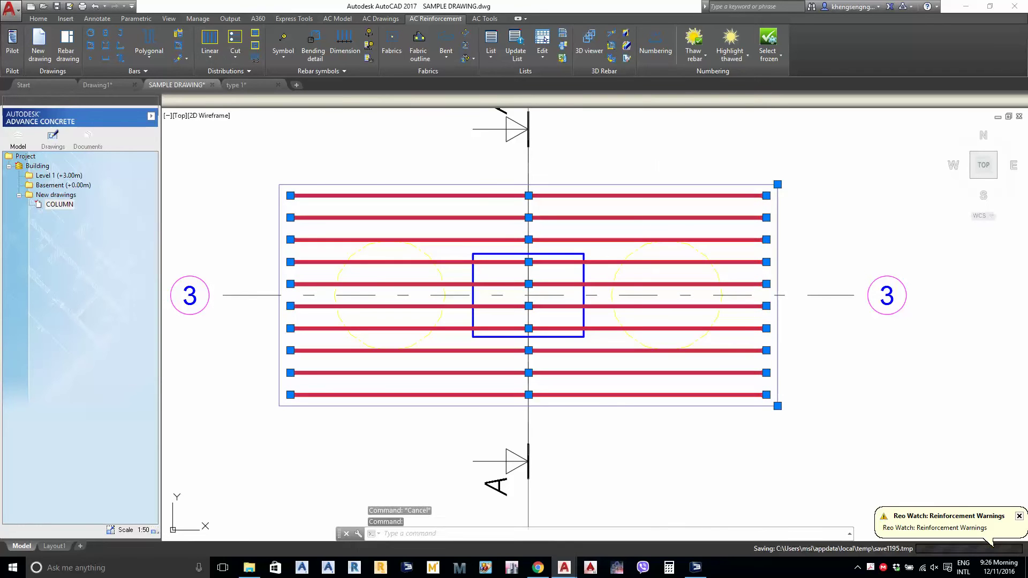
click(451, 137)
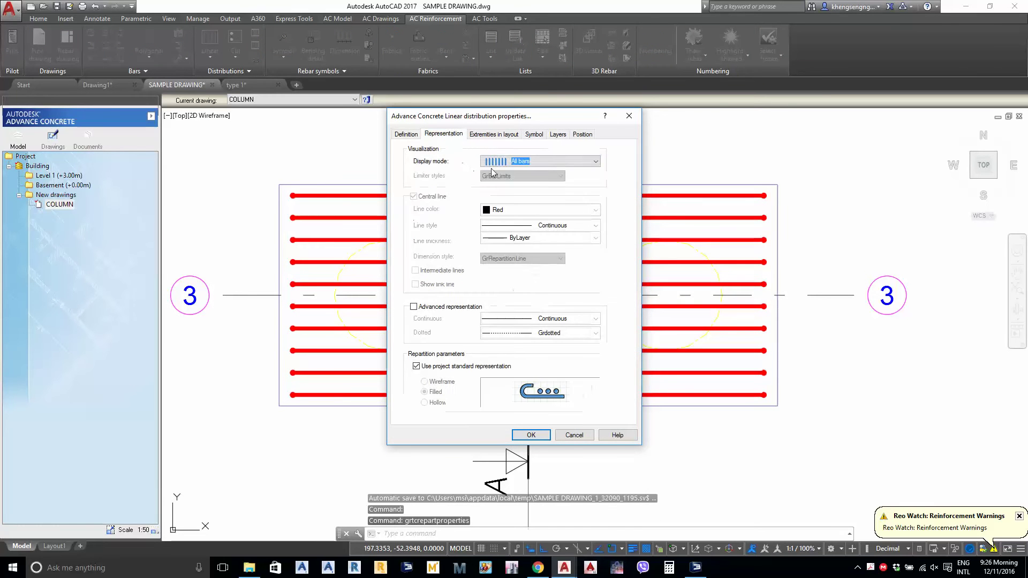
click(488, 135)
click(493, 170)
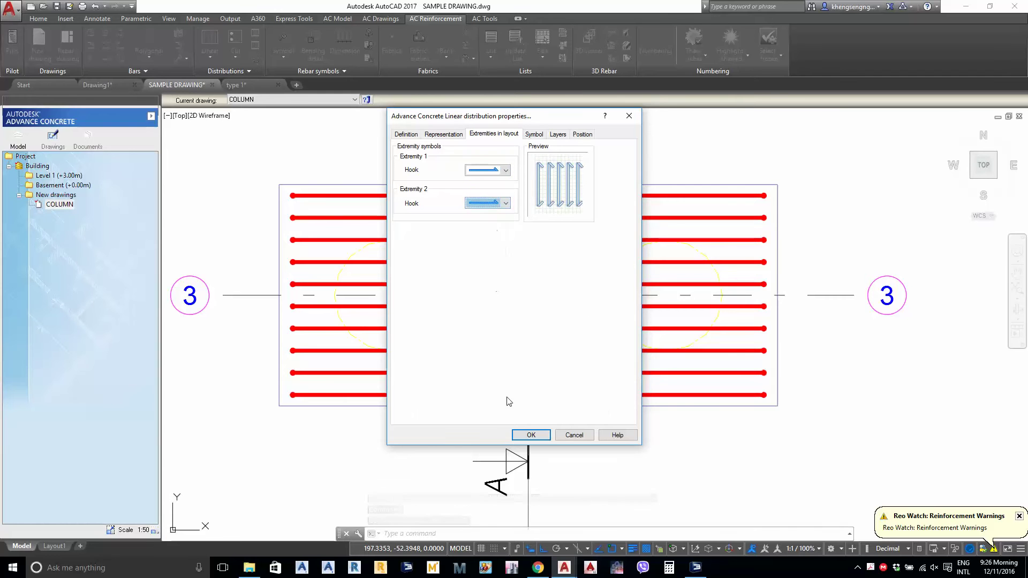
click(527, 434)
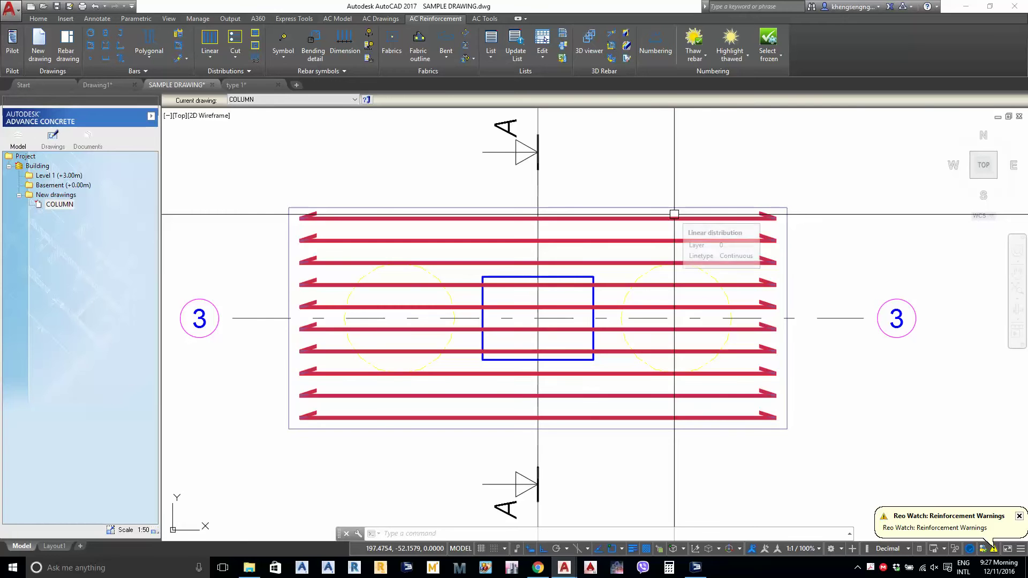
scroll(674, 214, down, 6)
middle_drag(553, 347, 603, 253)
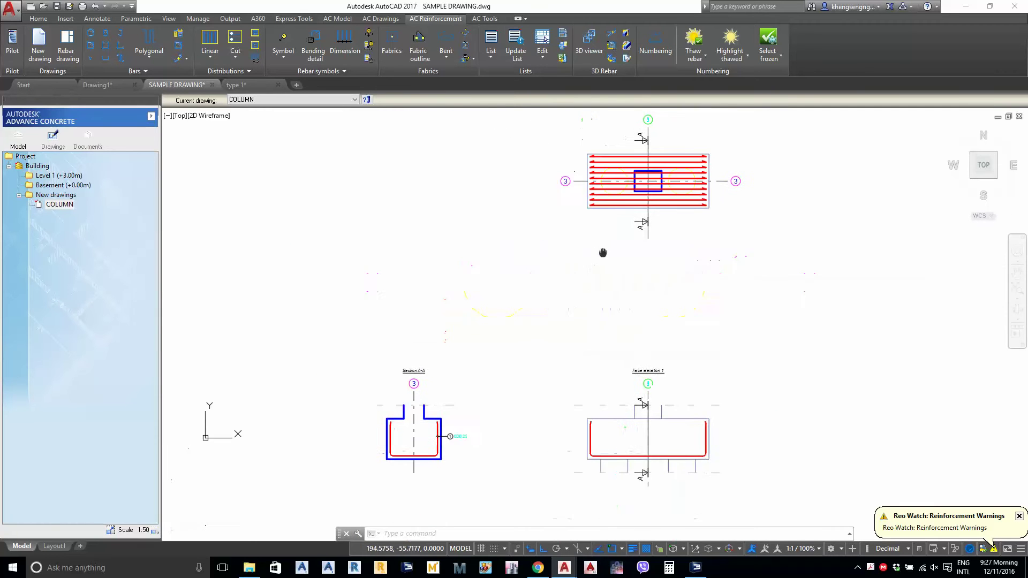
click(210, 40)
scroll(428, 433, up, 3)
scroll(407, 433, down, 4)
scroll(626, 444, up, 4)
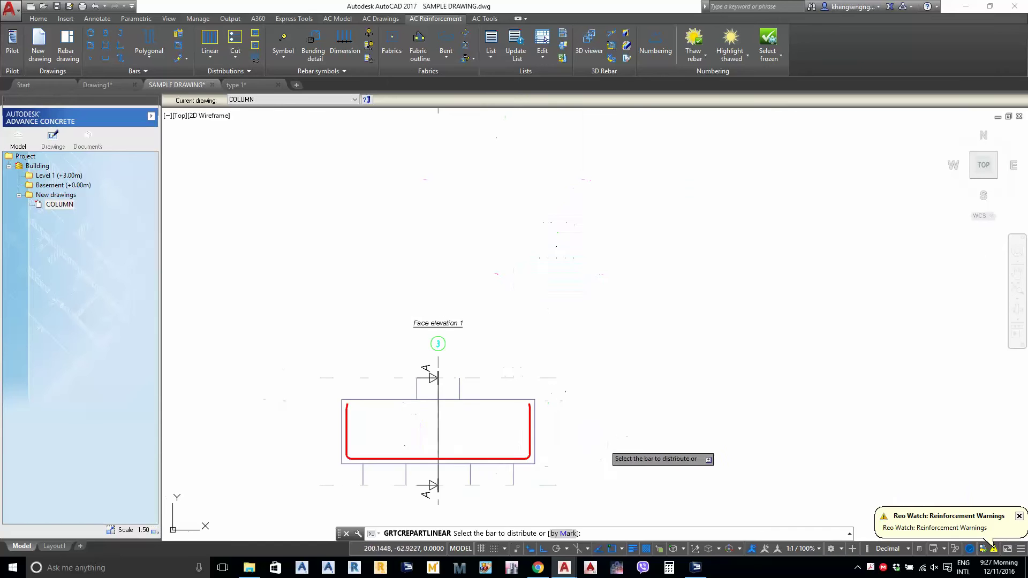
key(Escape)
middle_drag(586, 450, 750, 415)
scroll(719, 425, down, 3)
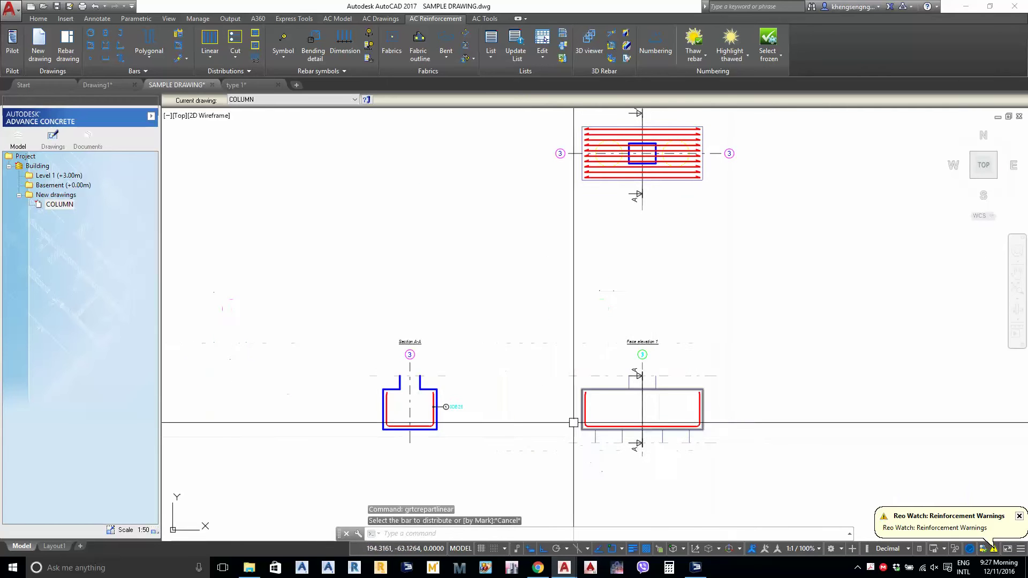
middle_drag(635, 247, 638, 315)
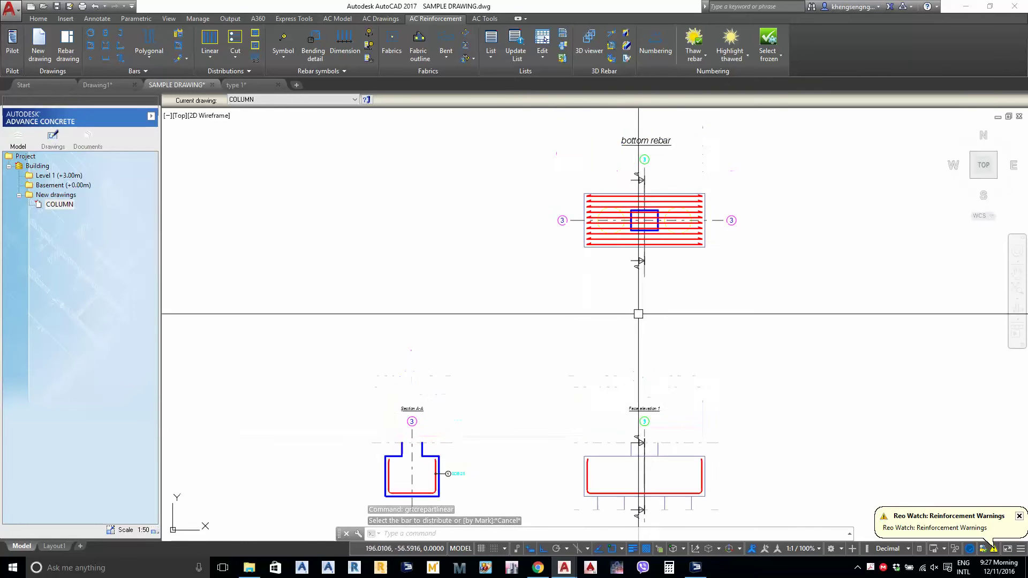
middle_drag(613, 408, 613, 398)
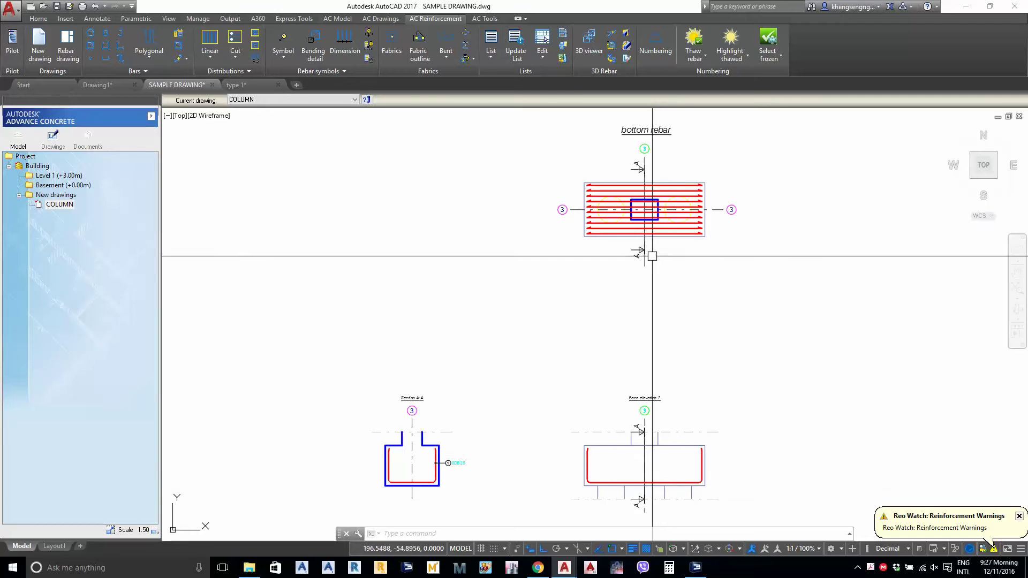
middle_drag(551, 327, 565, 286)
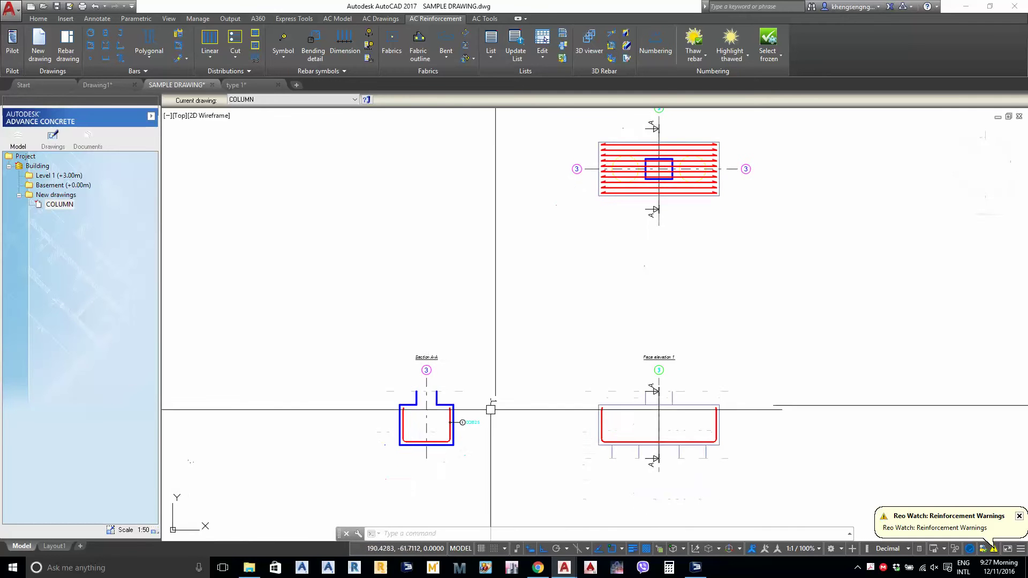
middle_drag(448, 346, 447, 374)
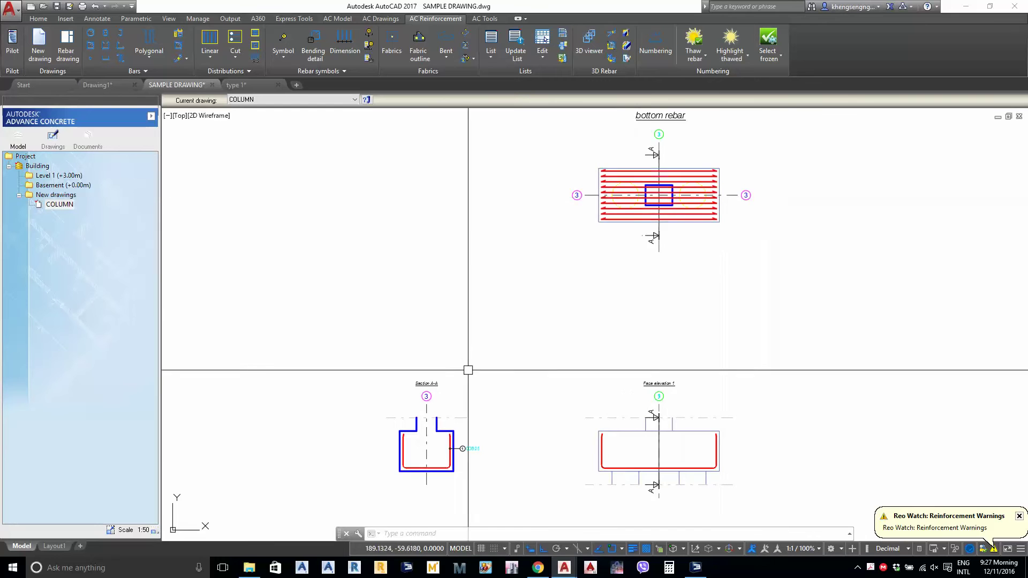
click(210, 41)
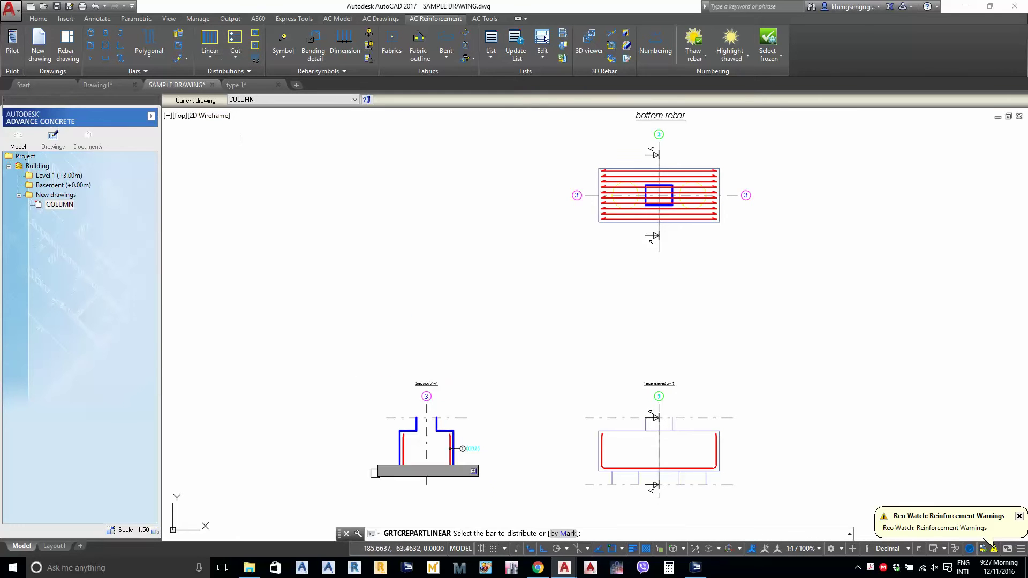
scroll(407, 450, up, 4)
click(444, 408)
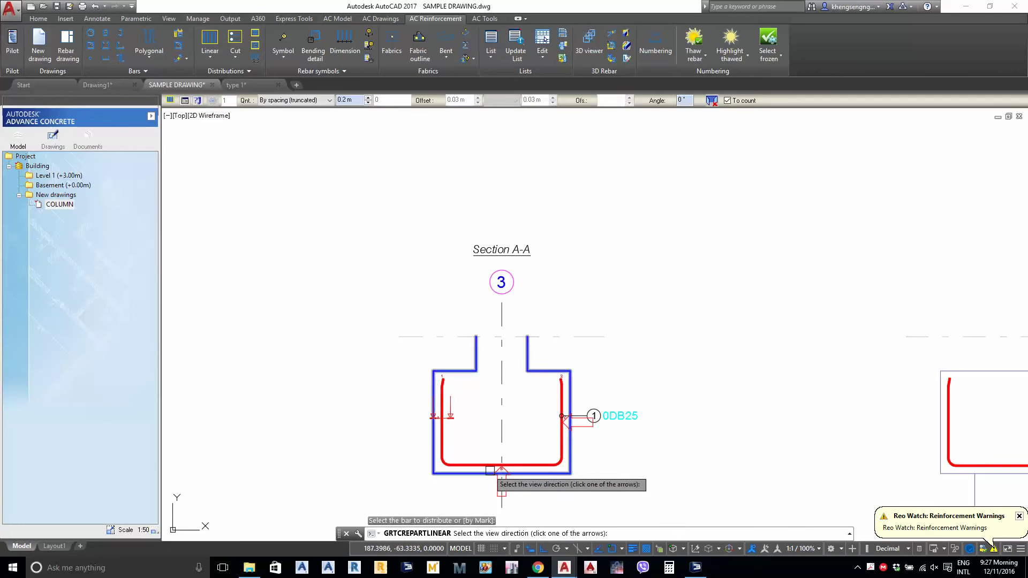
key(Escape)
click(443, 420)
key(Escape)
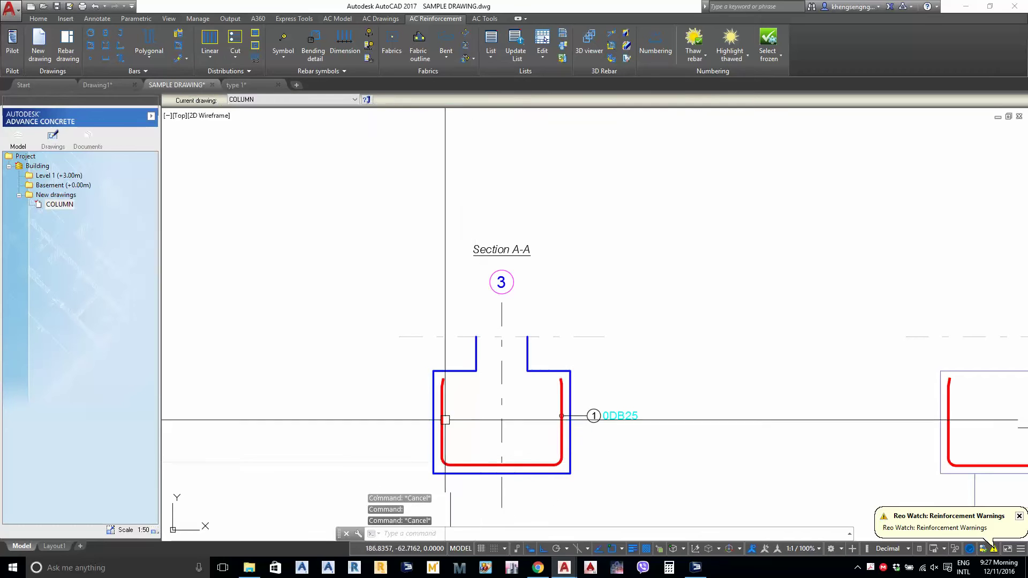
Distribute the U-shaped bar of Section A-A, viewed from below, linearly between the bottom rebar plan's two lower corners at 0.2 m spacing
click(203, 37)
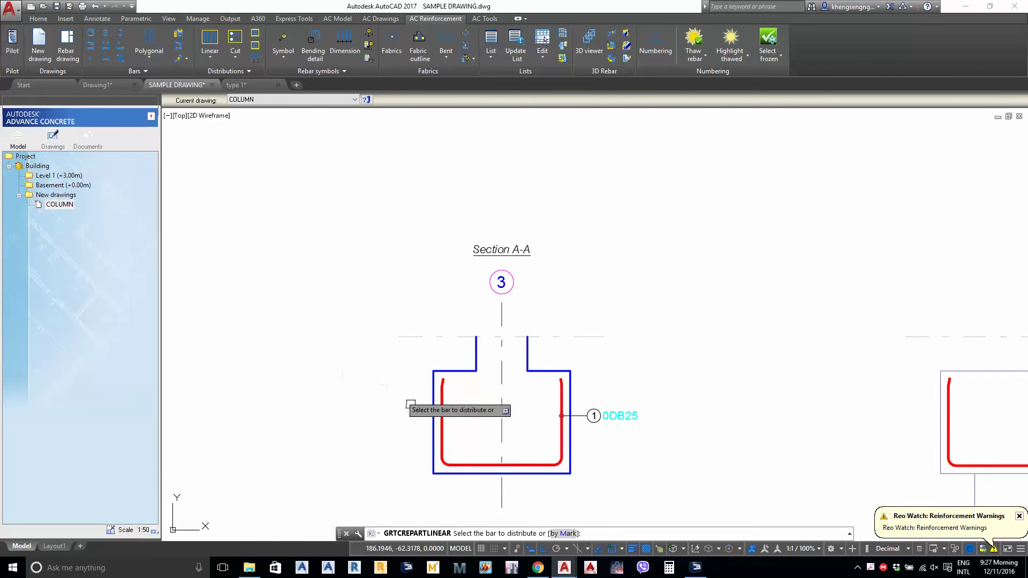
click(442, 423)
click(499, 489)
scroll(498, 491, down, 4)
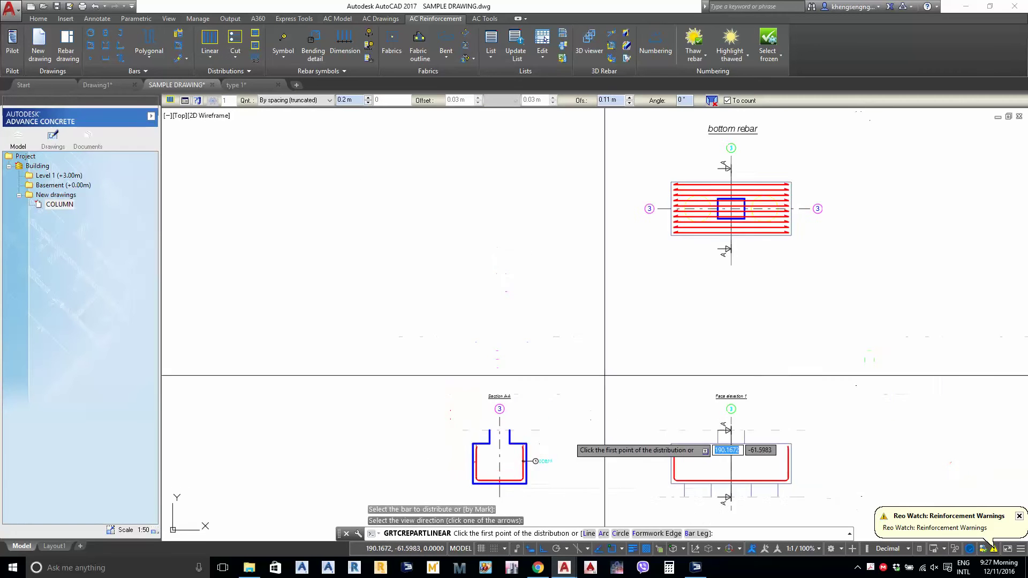
middle_drag(587, 195, 556, 284)
middle_drag(475, 227, 452, 227)
scroll(618, 322, up, 1)
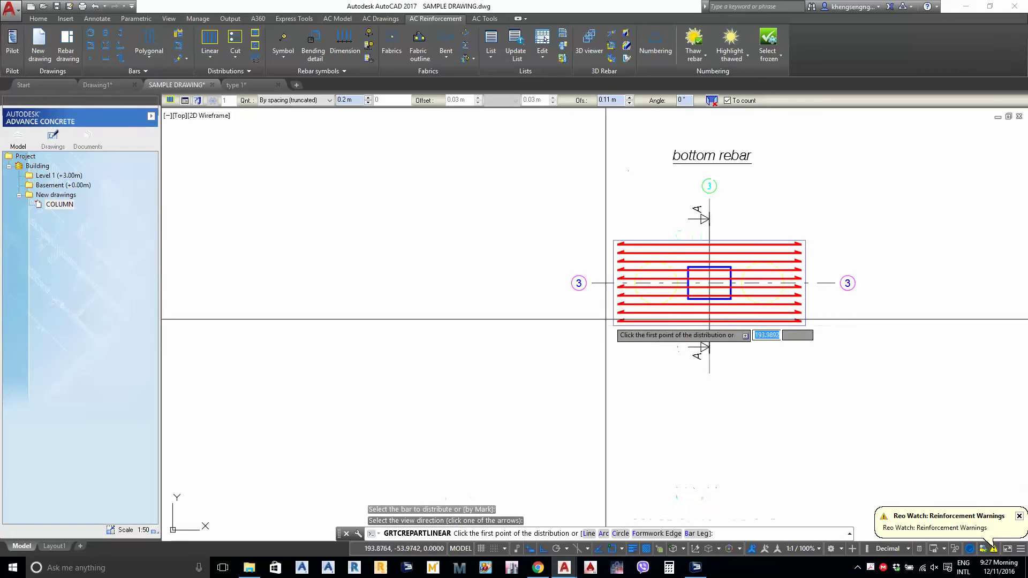
click(614, 325)
scroll(762, 338, up, 4)
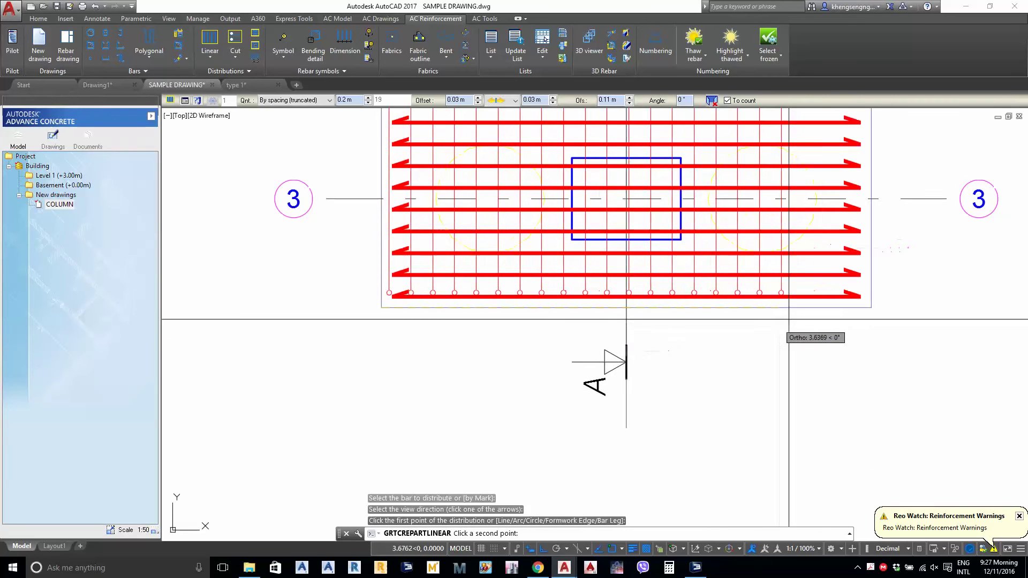
click(872, 310)
middle_drag(915, 212, 861, 428)
click(863, 305)
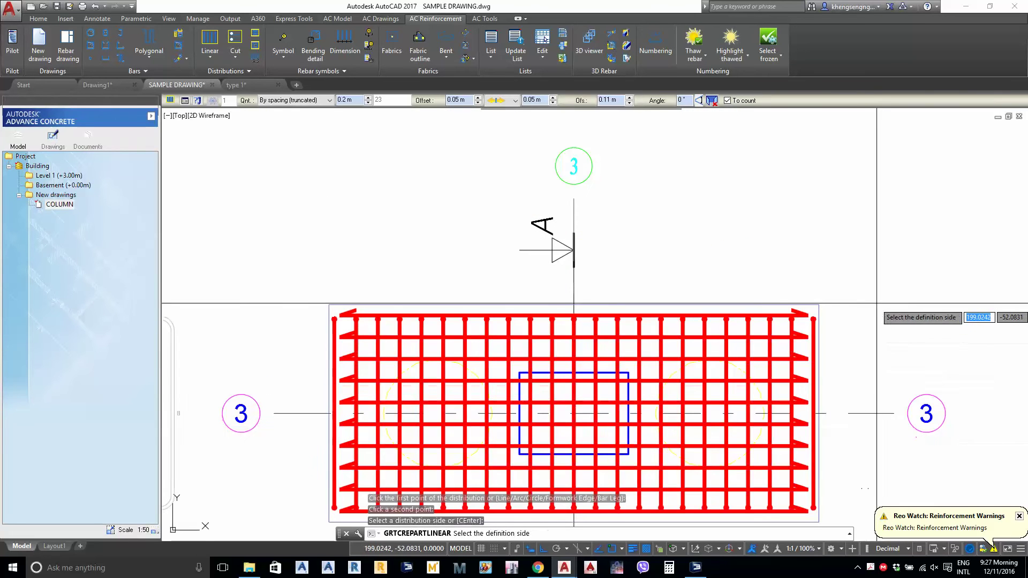
key(Return)
click(863, 303)
key(Escape)
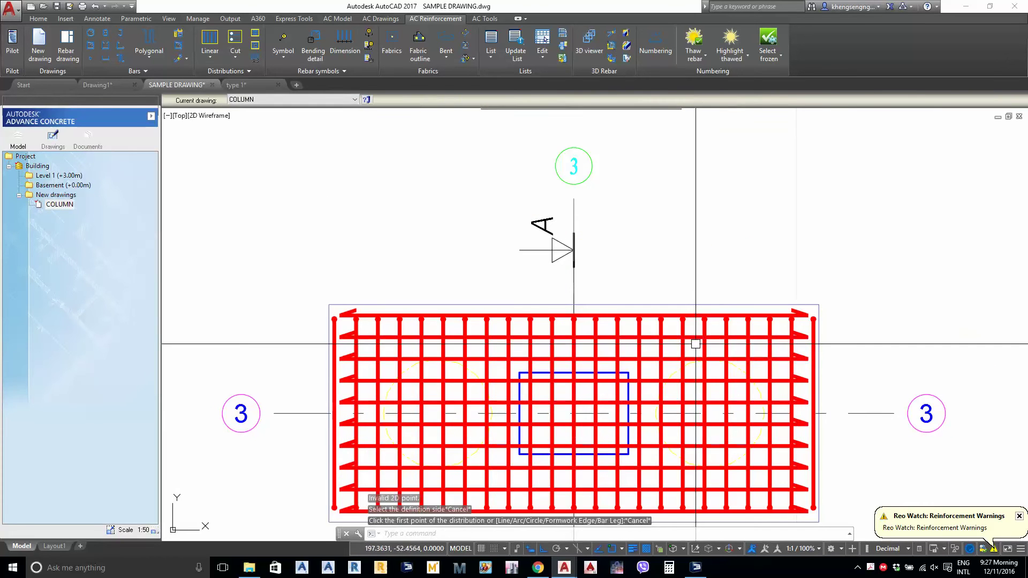
key(Escape)
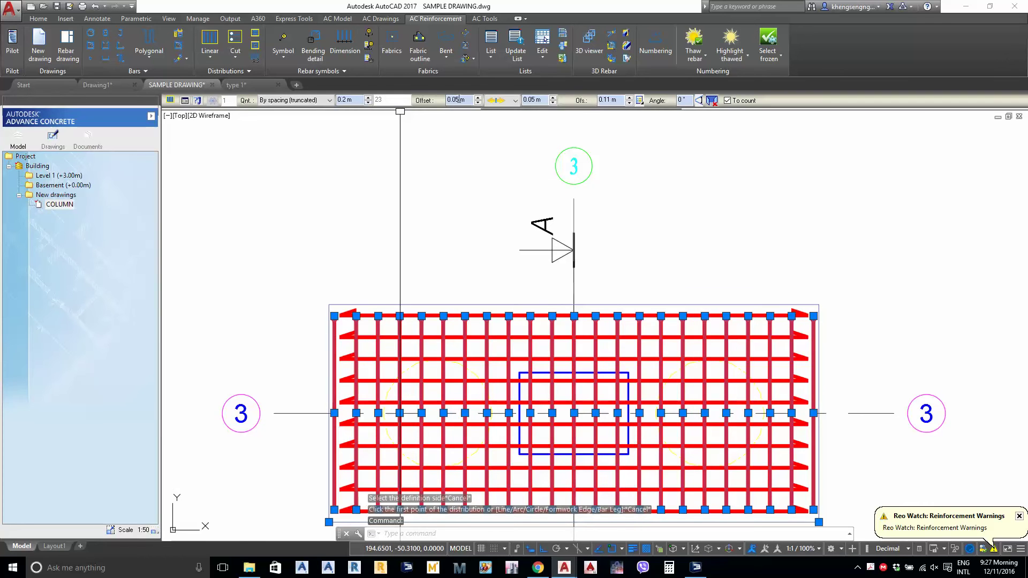
Set the left extremity offset and the side offset of the plan's vertical bar distribution to 0.1 m
text(.1)
key(Return)
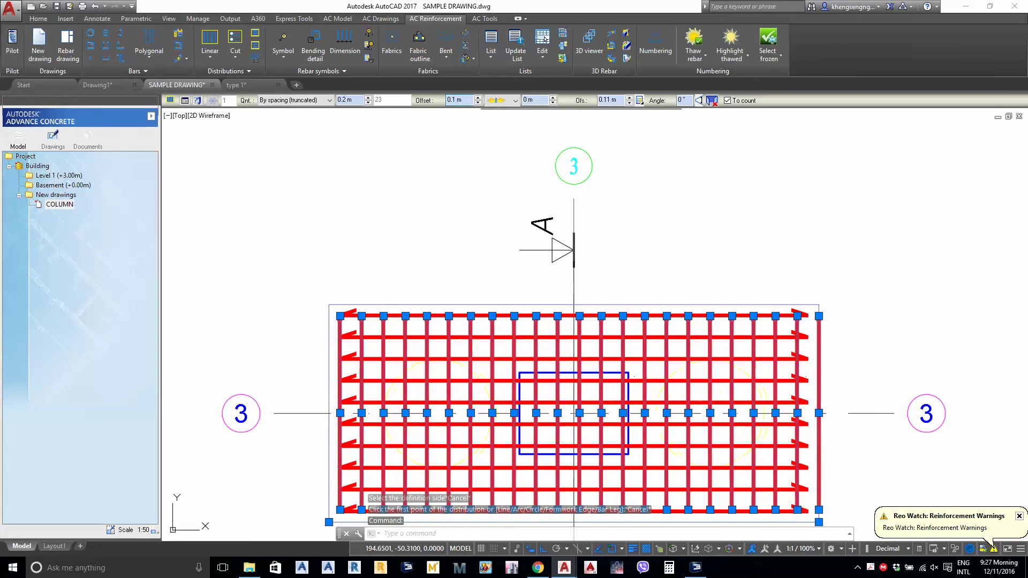
middle_drag(590, 124, 595, 109)
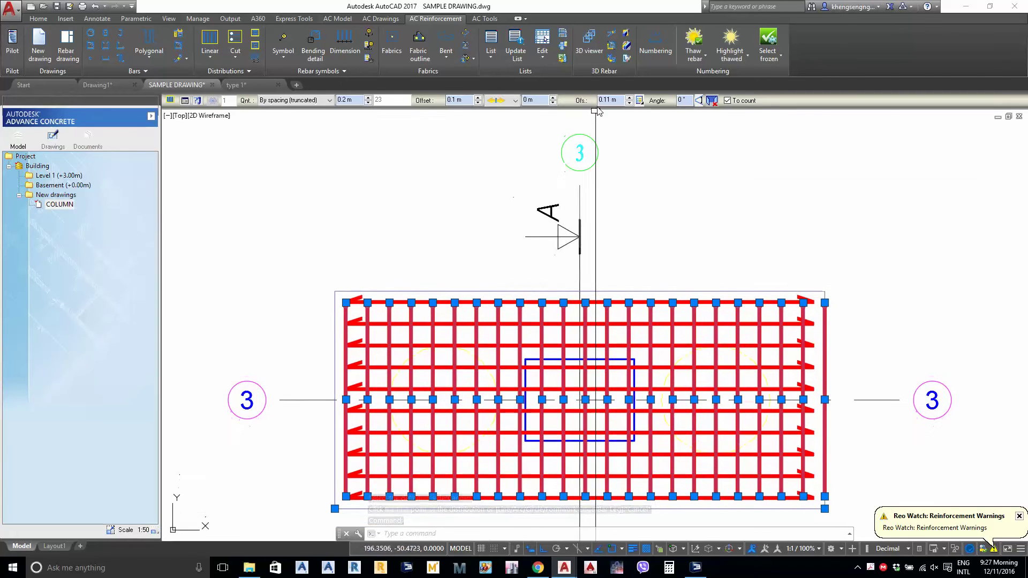
click(615, 99)
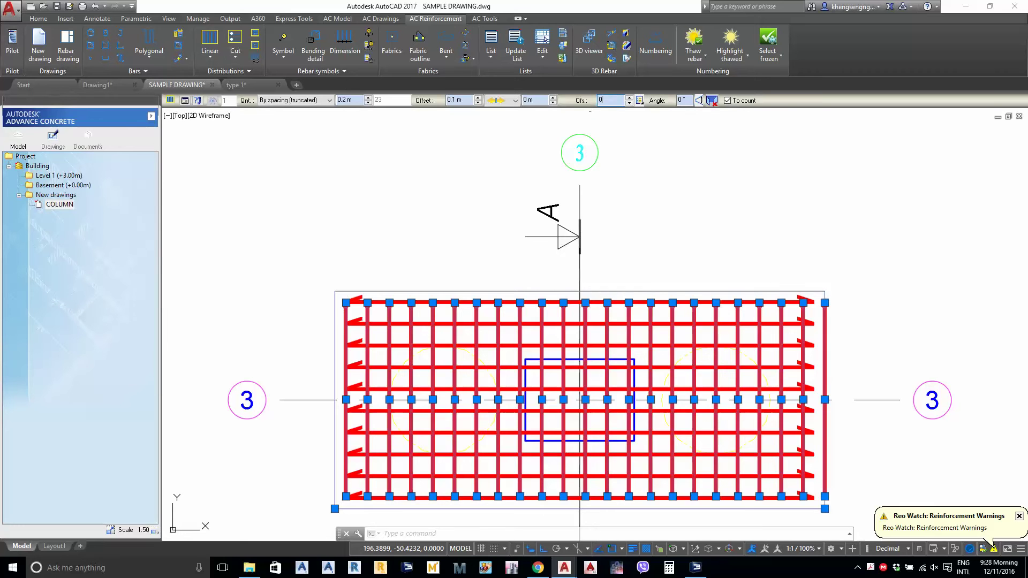
key(Escape)
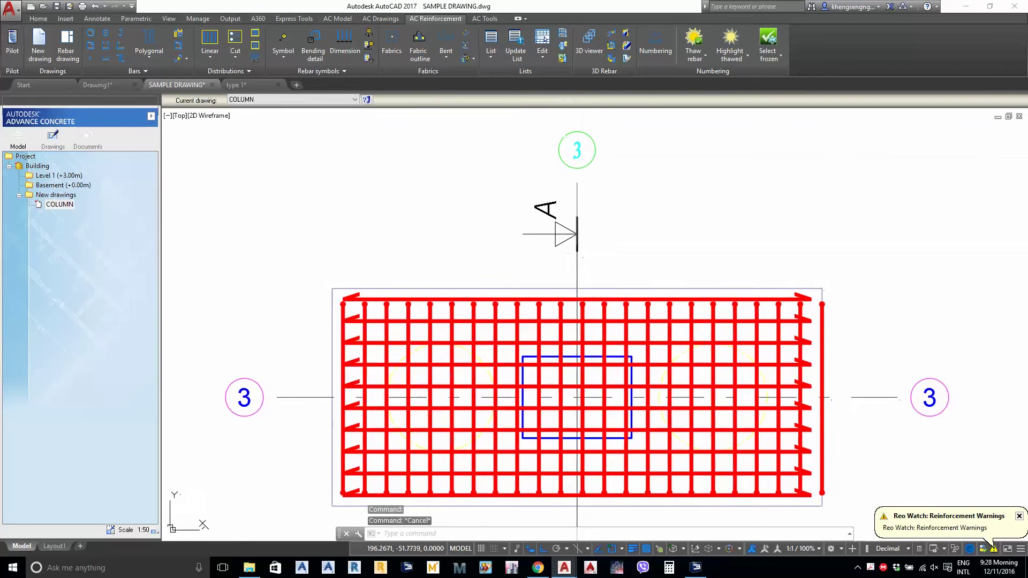
scroll(403, 343, up, 2)
click(409, 317)
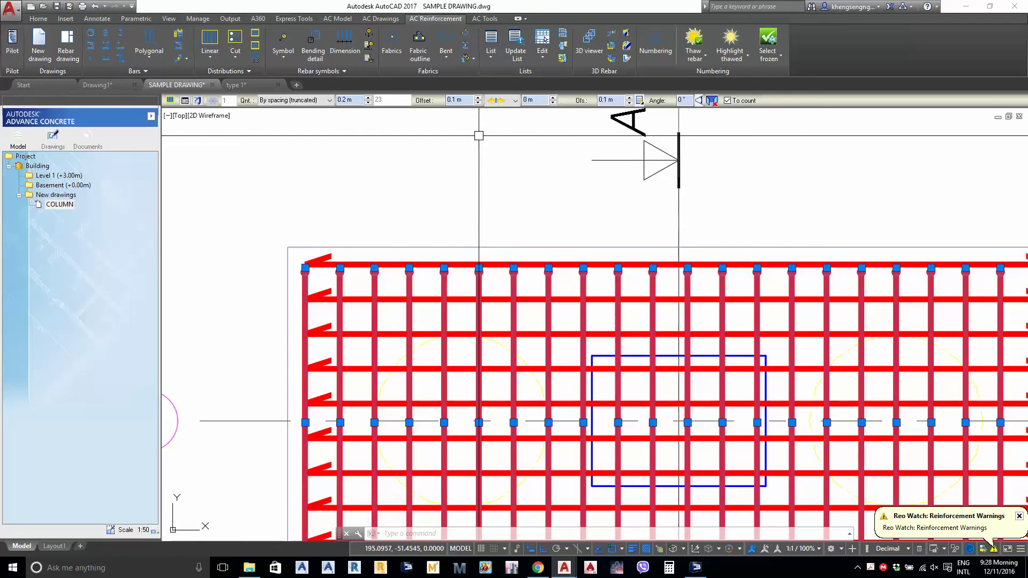
Change the quantity method of the plan's vertical bar distribution to By spacing (rounded)
scroll(479, 136, down, 4)
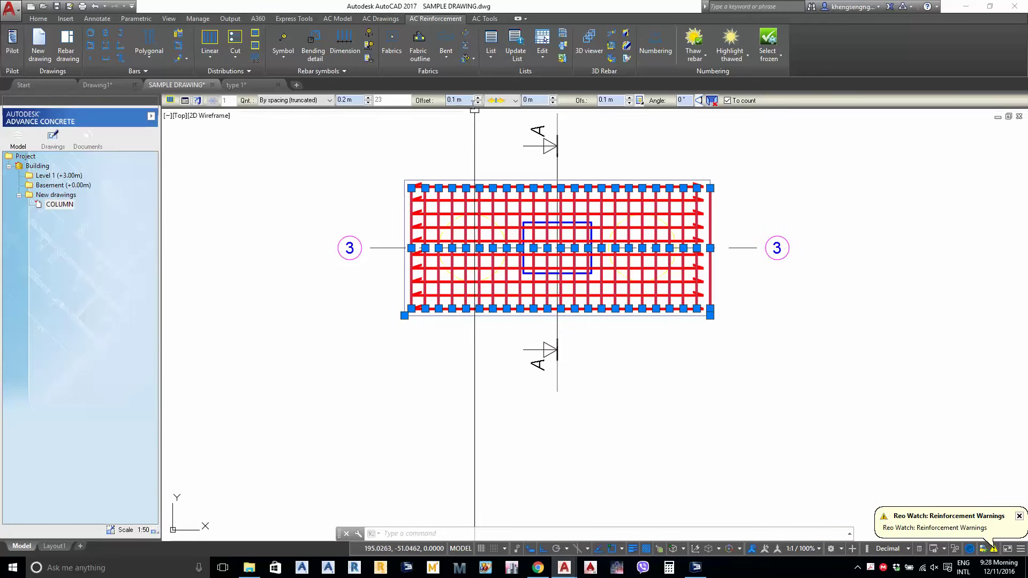
click(306, 101)
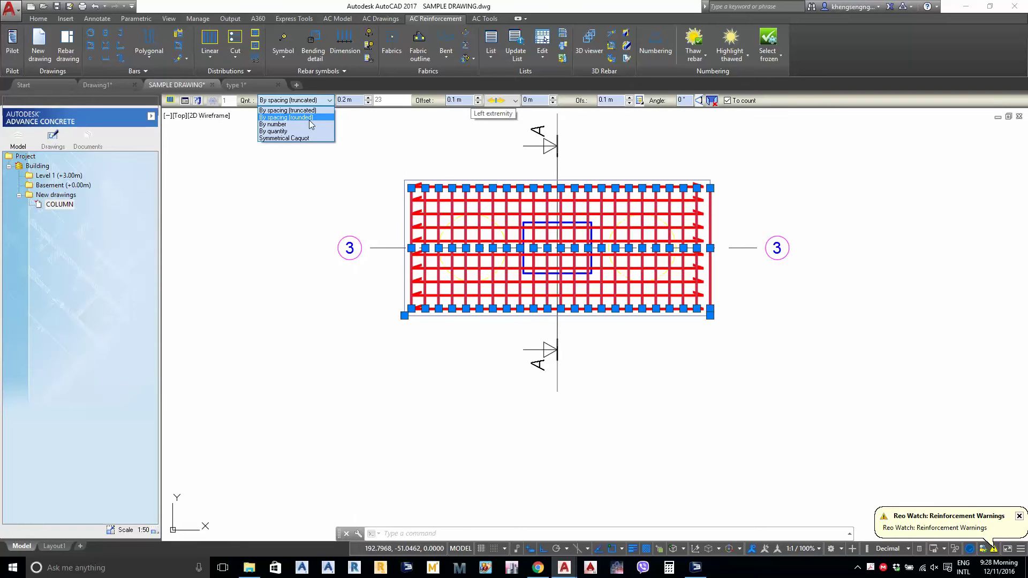
click(310, 118)
middle_drag(569, 158, 475, 179)
scroll(426, 157, up, 2)
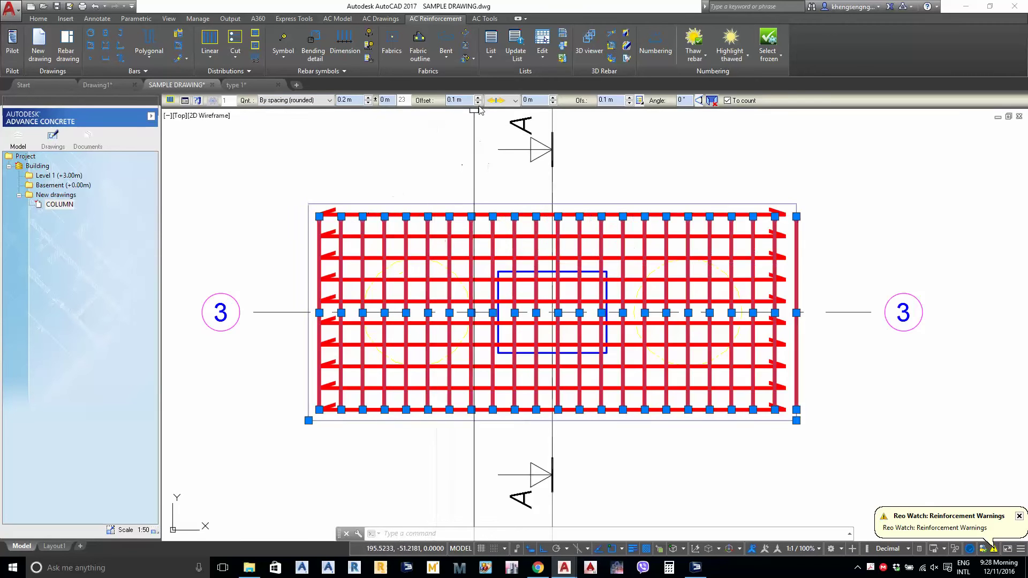
Set the right extremity offset of the plan's vertical bar distribution to 0.1 m
click(553, 101)
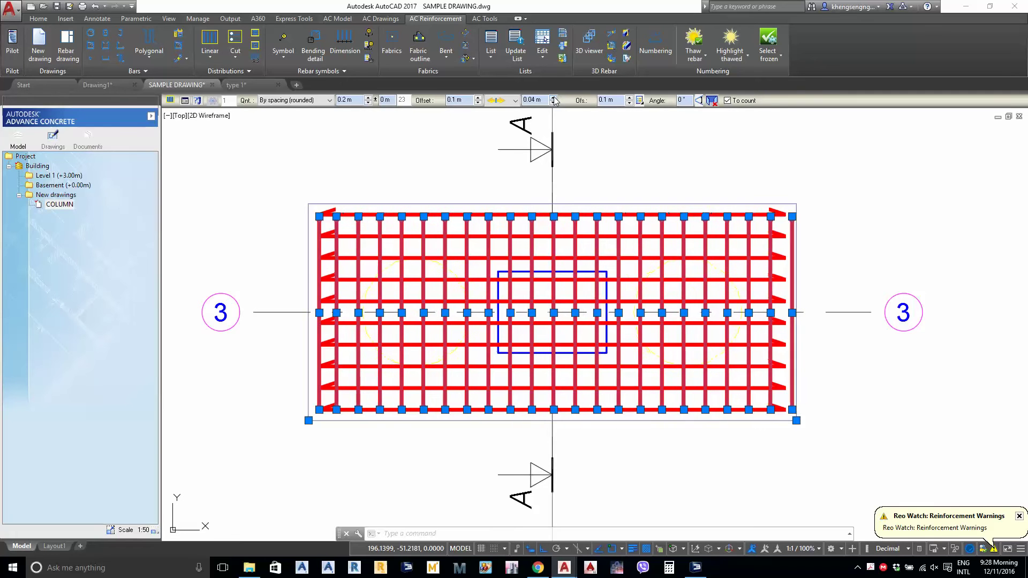
click(554, 98)
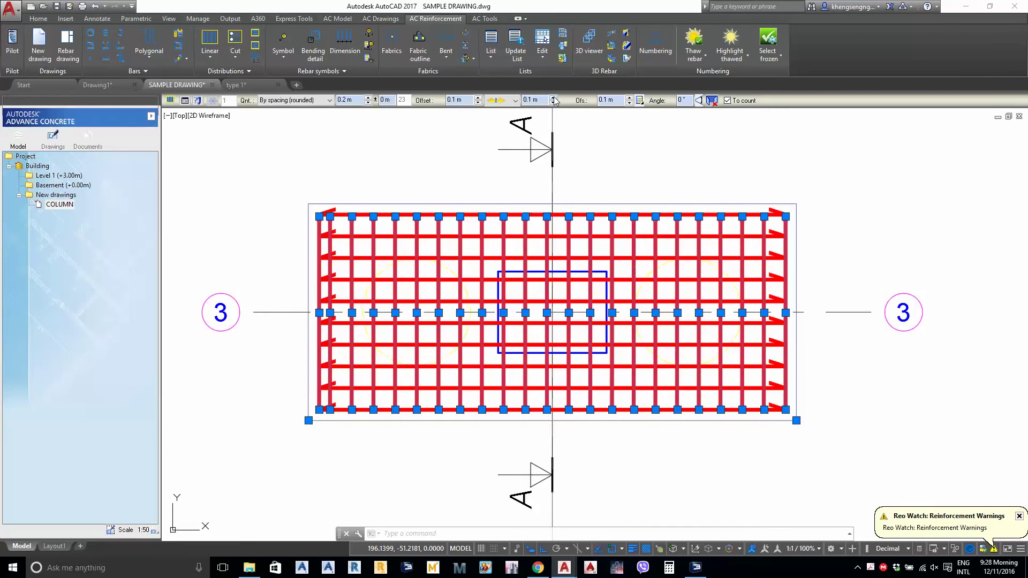
key(Escape)
Examine the bar spacing at the plan's left edge and the concrete cover of the U-shaped bar in Section A-A
scroll(334, 242, up, 4)
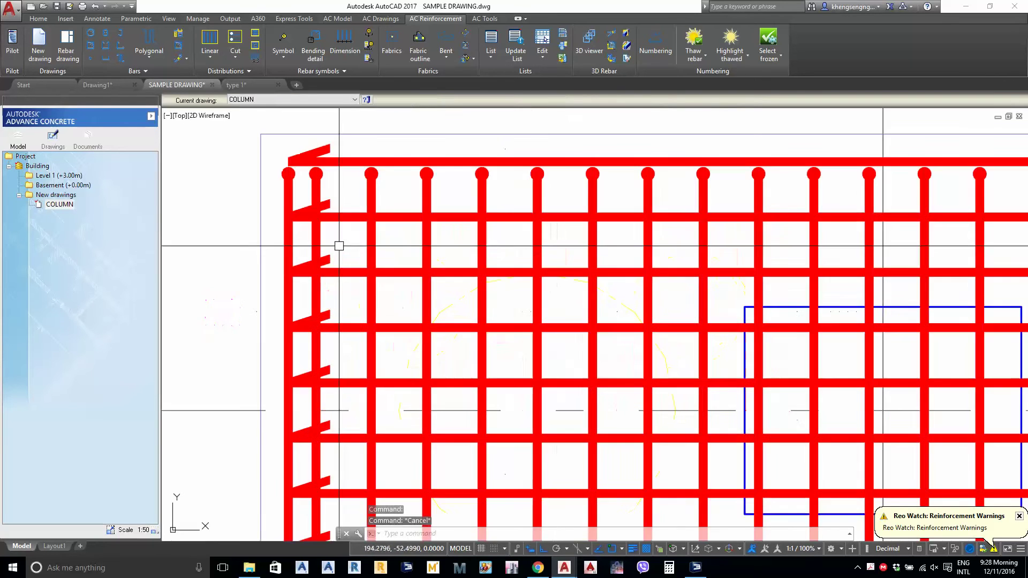
click(320, 244)
scroll(351, 255, down, 2)
middle_drag(443, 268, 454, 272)
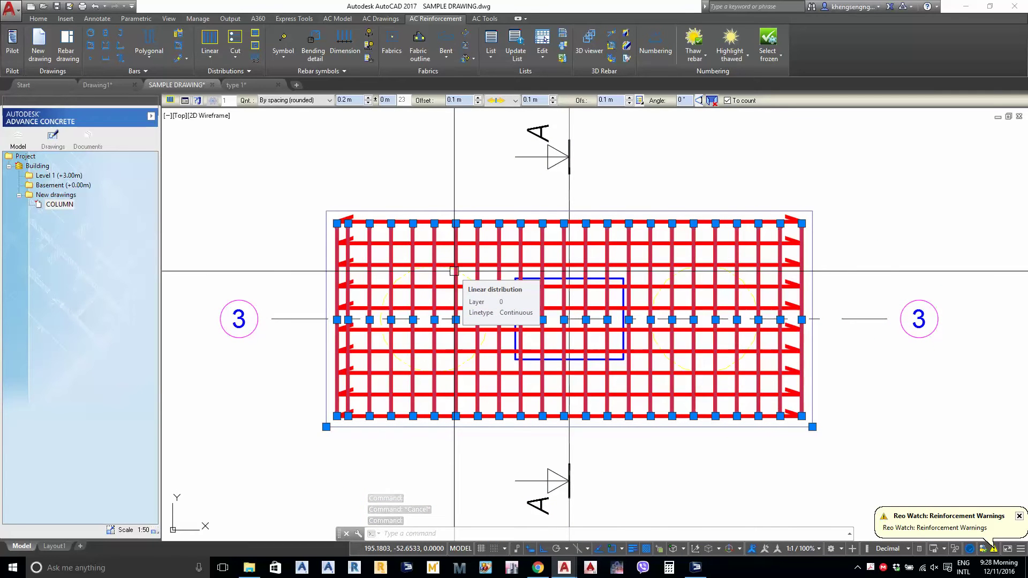
key(Escape)
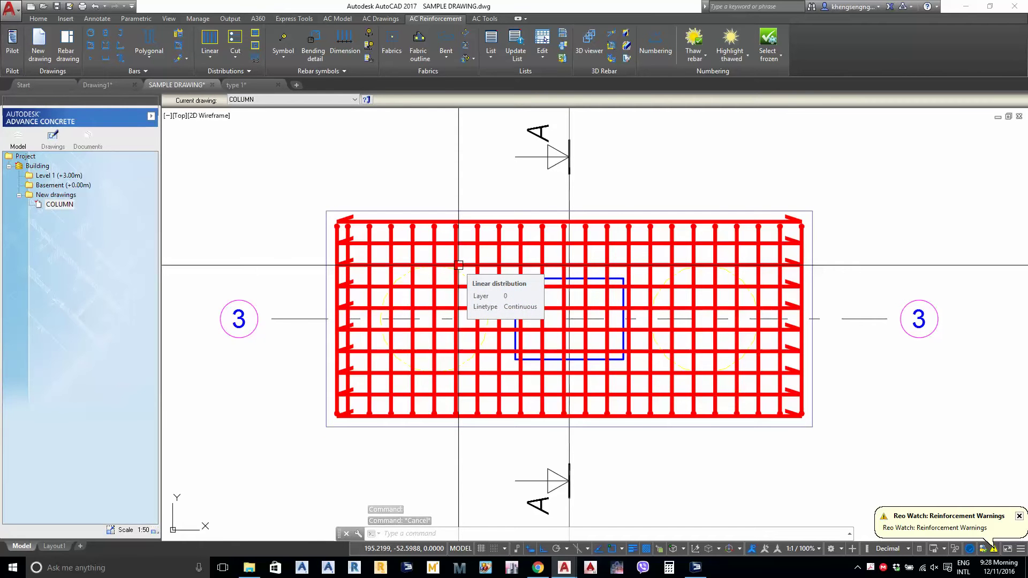
scroll(459, 264, down, 6)
scroll(344, 427, up, 8)
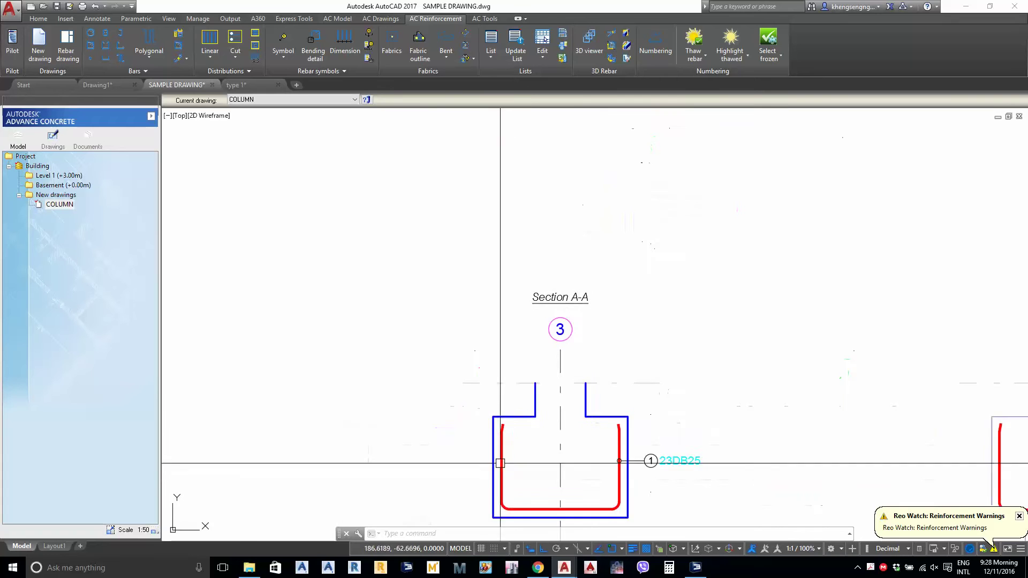
click(482, 419)
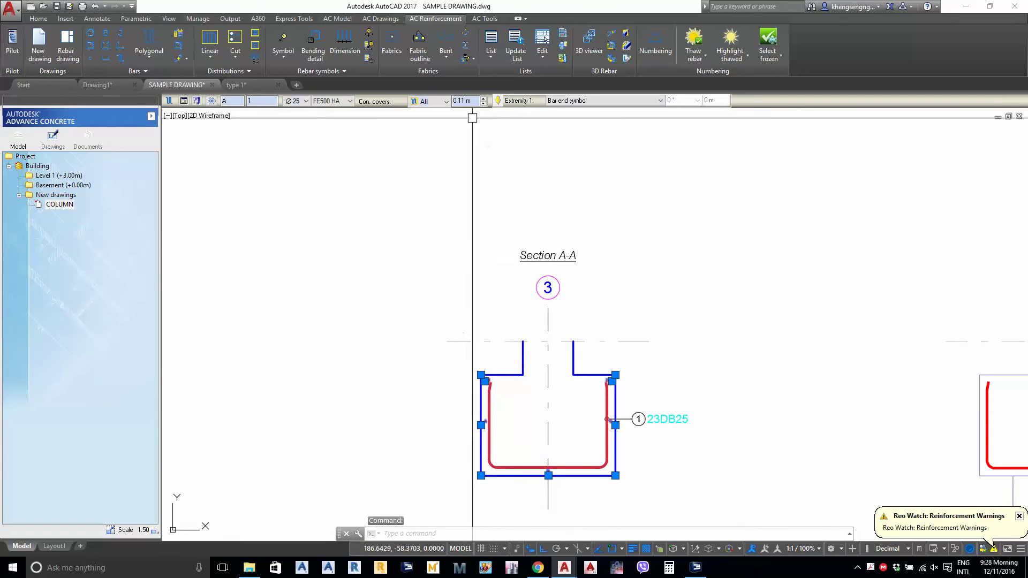
scroll(488, 230, down, 4)
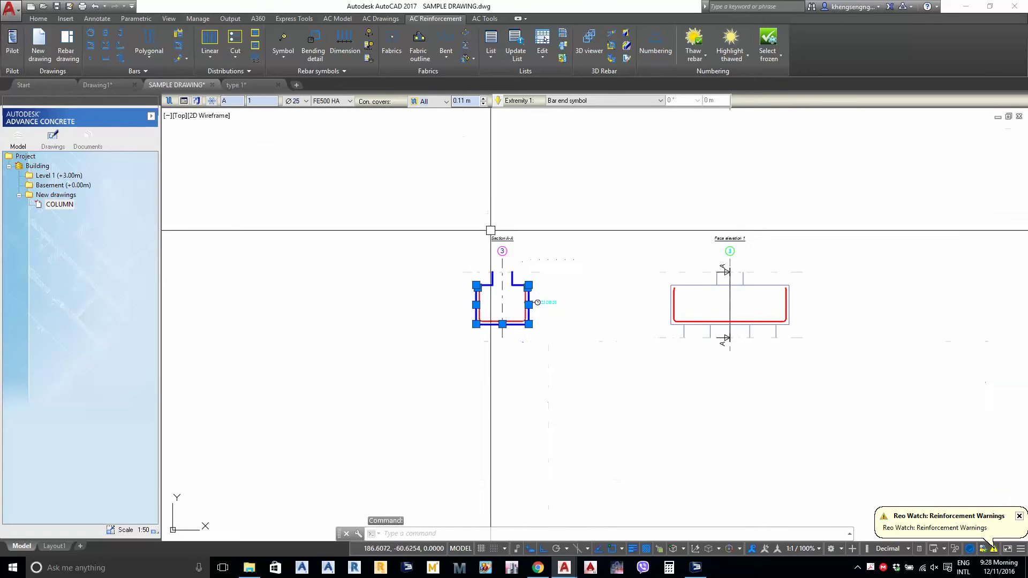
middle_drag(489, 230, 501, 293)
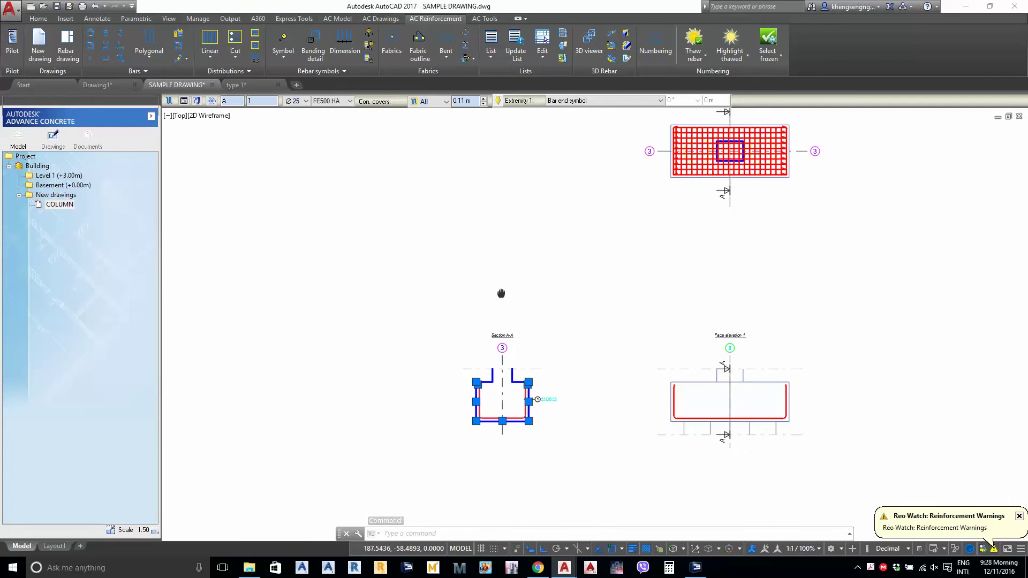
scroll(664, 230, up, 8)
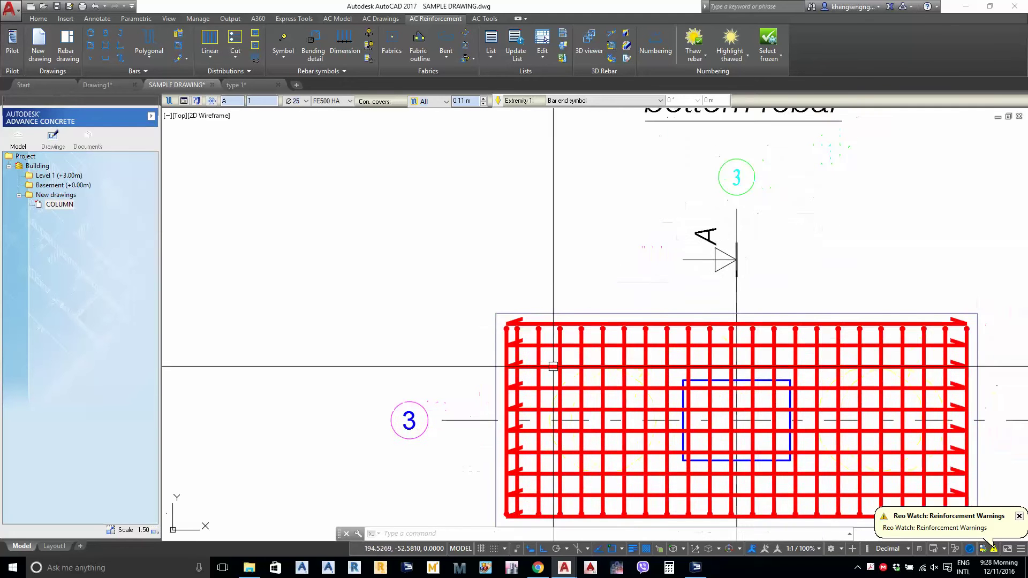
key(Escape)
Set the offsets at both extremities of the plan's vertical bar distribution to 0.11 m
click(527, 356)
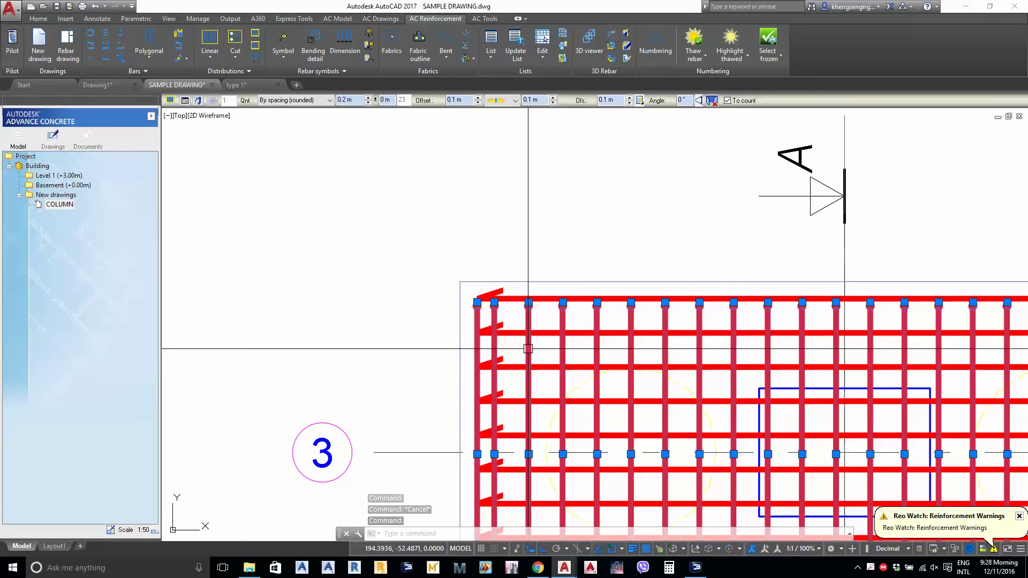
middle_drag(500, 342, 487, 291)
click(478, 98)
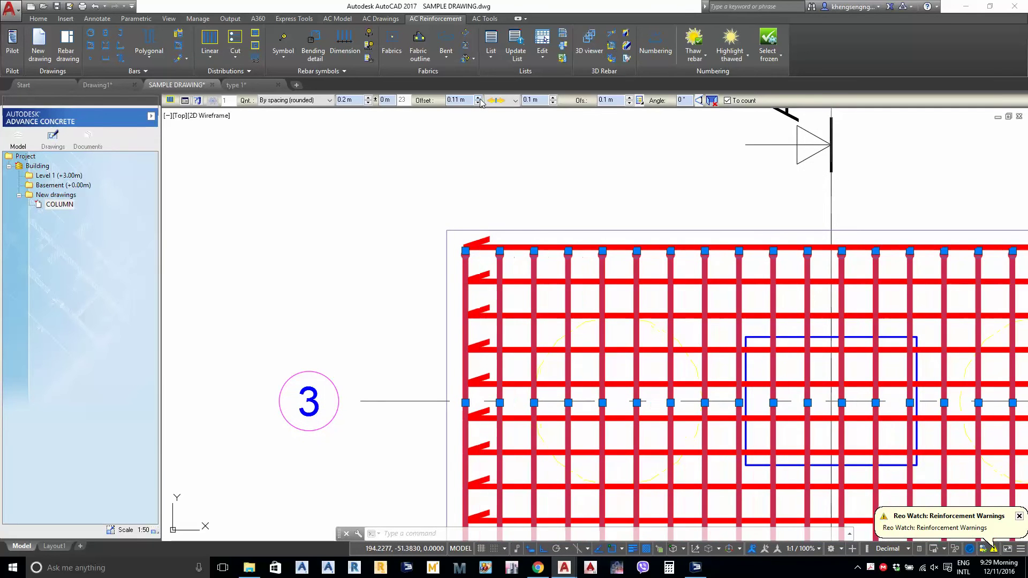
click(553, 97)
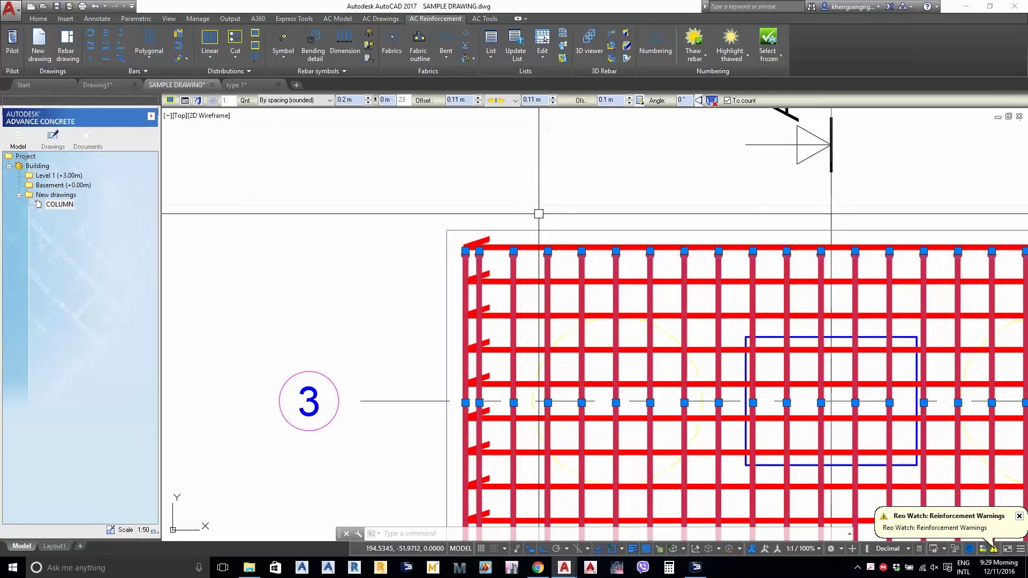
scroll(539, 220, down, 1)
middle_drag(541, 284, 500, 216)
key(Escape)
middle_drag(530, 265, 521, 296)
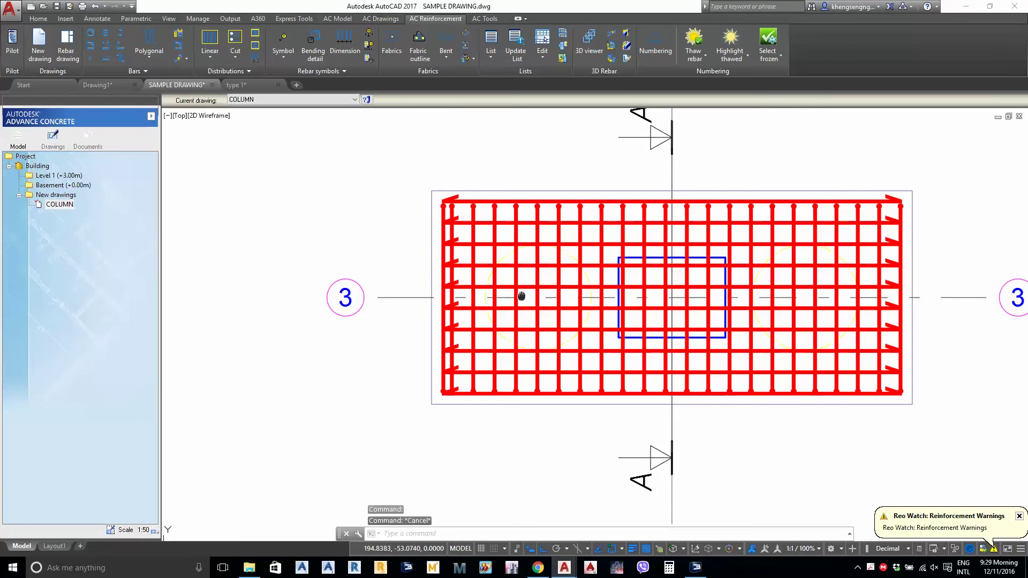
Set the quantity method of the plan's vertical bar distribution to By spacing (truncated) and check the bars at the right edge
scroll(521, 295, up, 3)
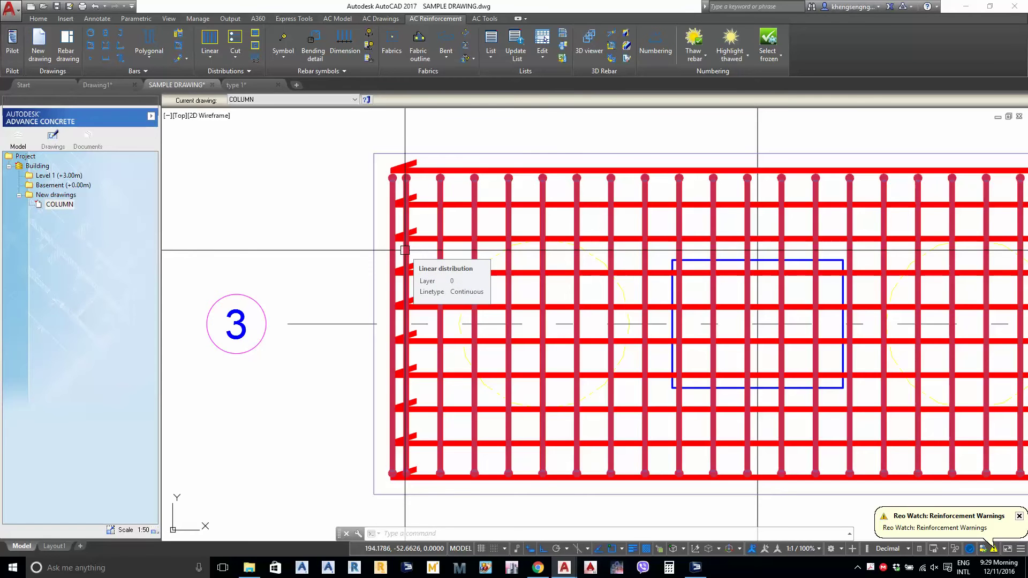
click(405, 250)
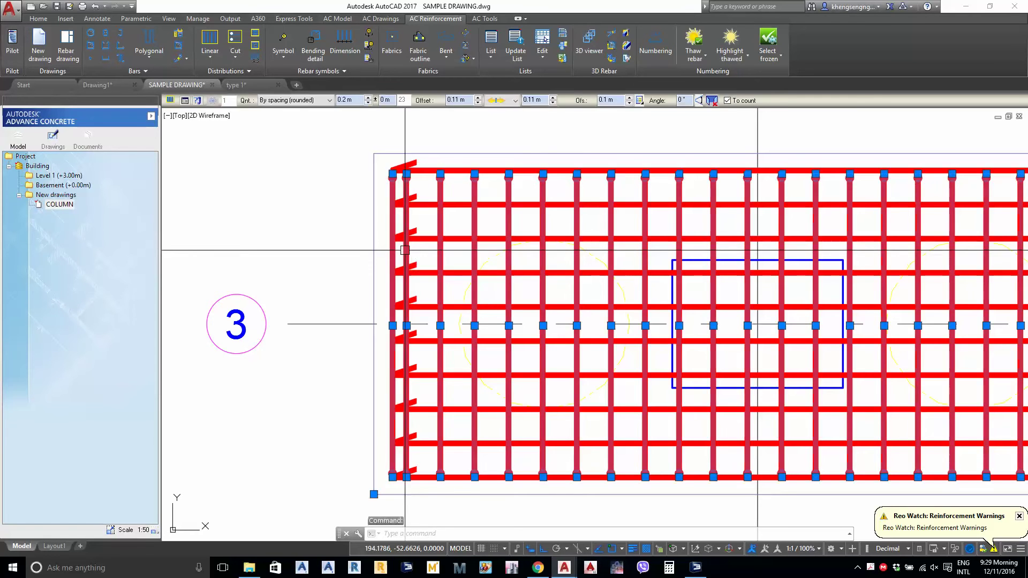
click(318, 102)
click(286, 118)
scroll(493, 313, down, 2)
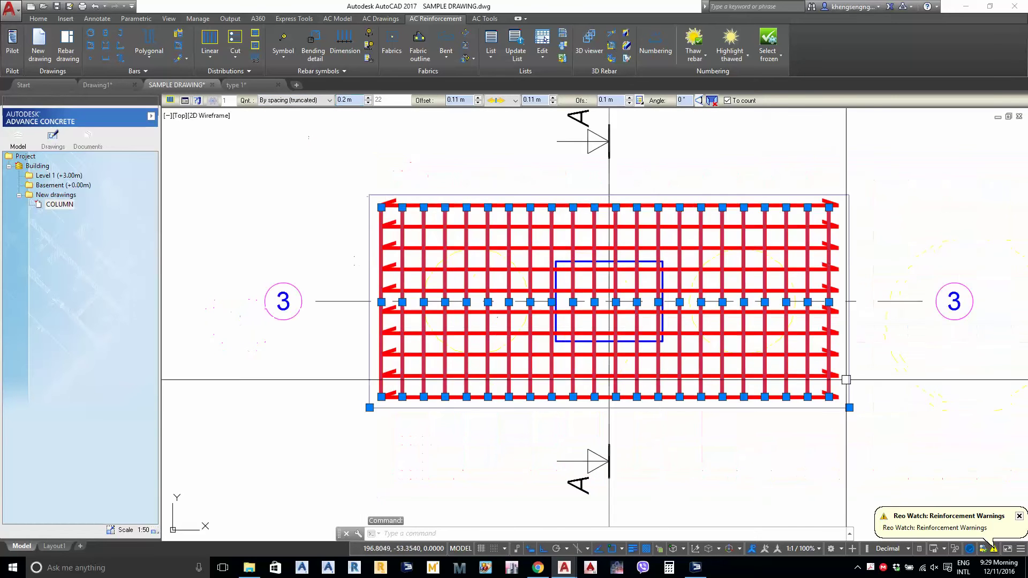
scroll(846, 379, up, 2)
middle_drag(768, 429, 886, 427)
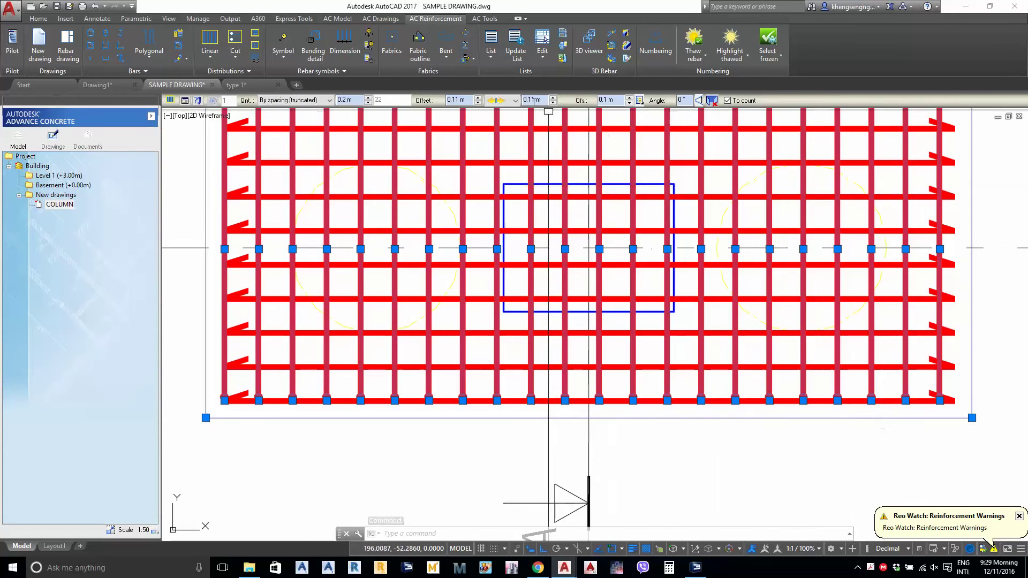
scroll(564, 248, down, 3)
key(Escape)
key(Escape)
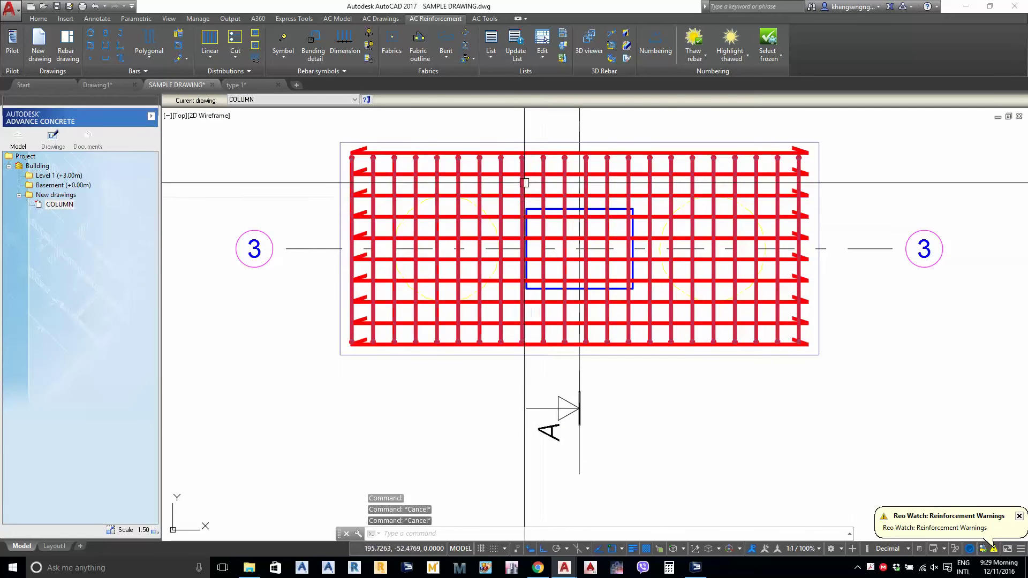
Set the Ofs. offset of the plan's vertical bar distribution to 0.11 m, checking the bar ends against the outer horizontal bars
click(524, 183)
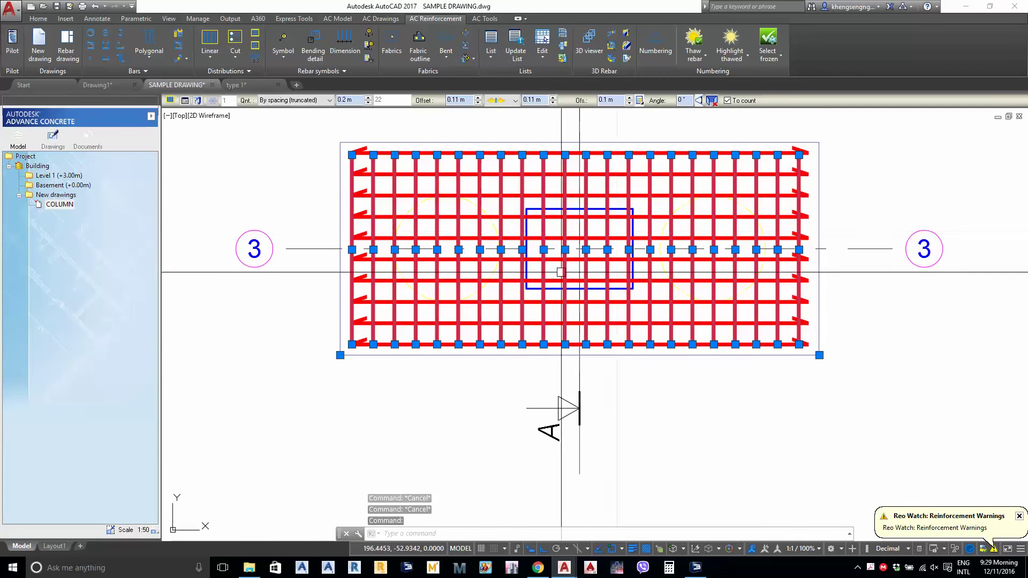
scroll(808, 379, up, 1)
middle_drag(808, 380, 819, 445)
scroll(819, 445, down, 1)
middle_drag(631, 419, 632, 426)
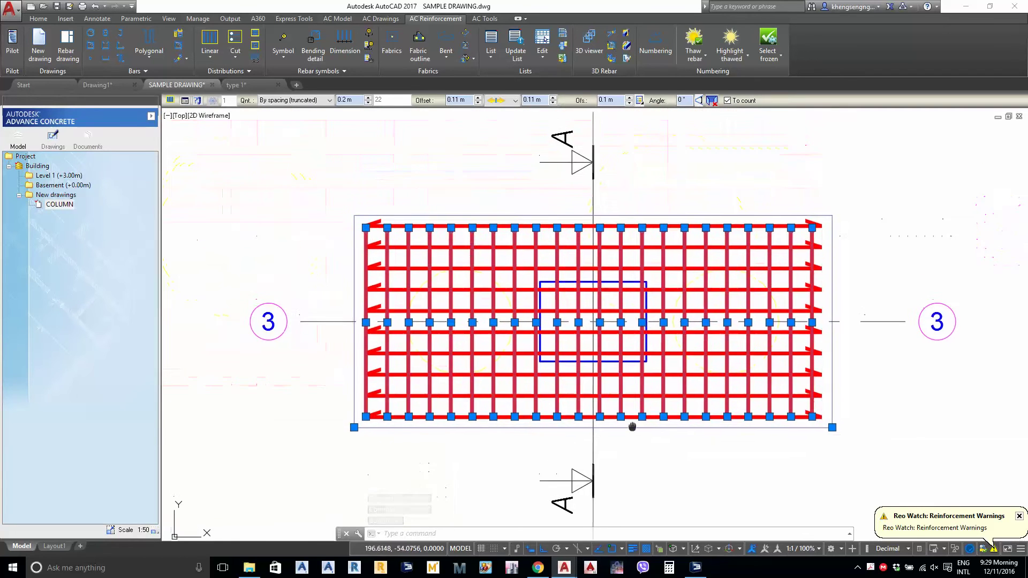
middle_drag(663, 234, 664, 266)
scroll(571, 261, up, 1)
scroll(540, 328, down, 1)
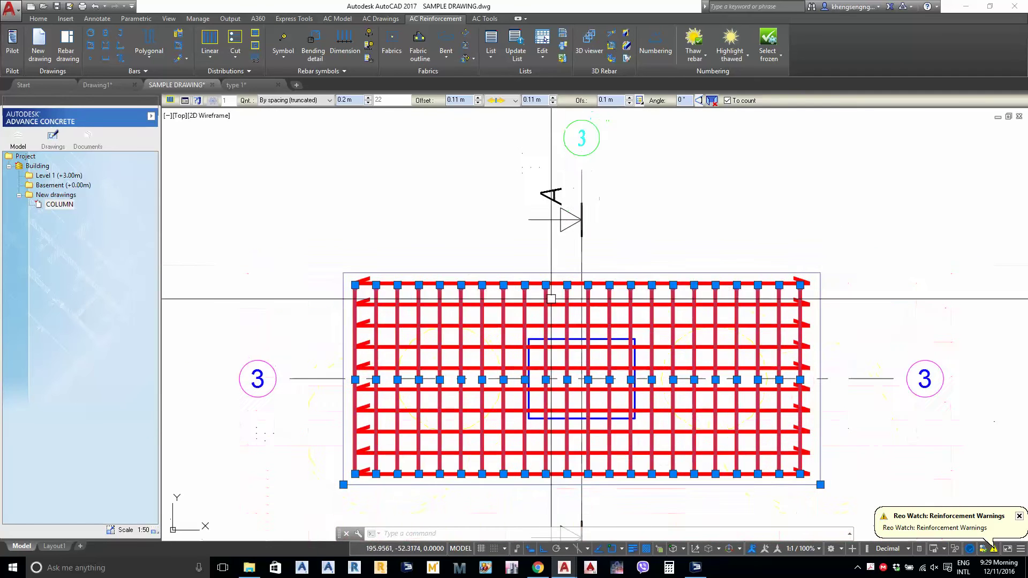
middle_drag(551, 299, 548, 242)
scroll(589, 401, up, 3)
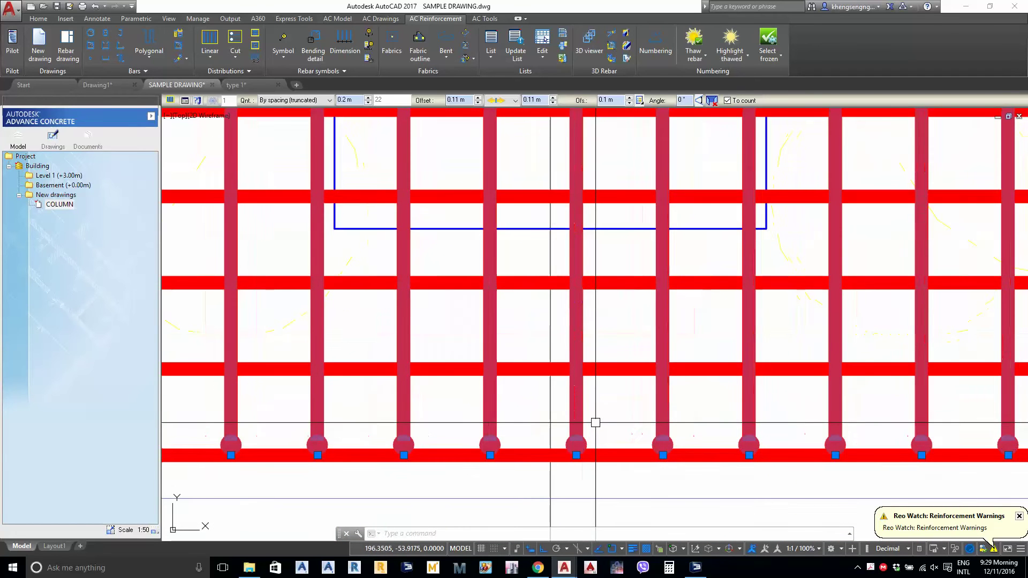
scroll(595, 422, down, 4)
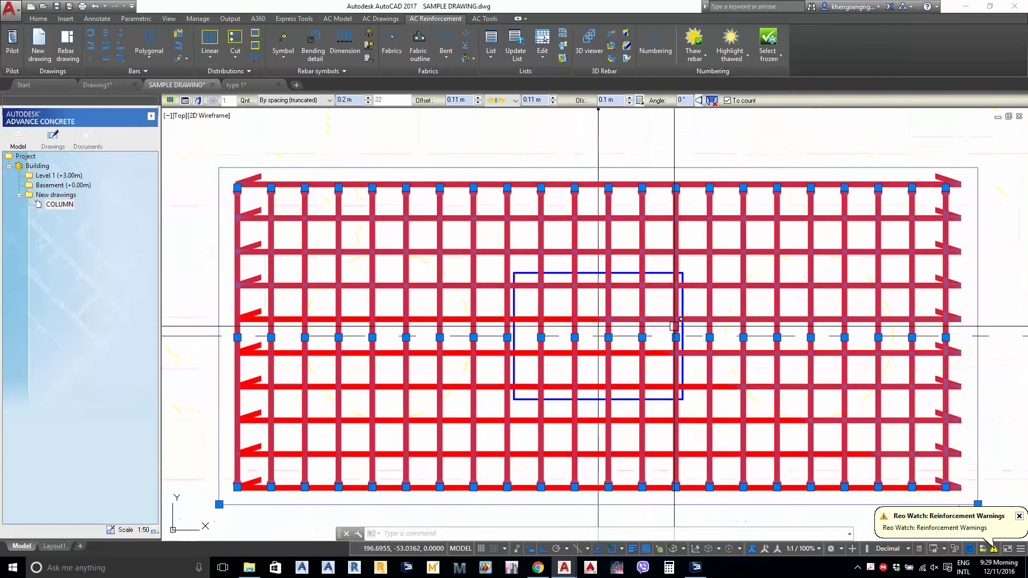
middle_drag(669, 321, 675, 357)
scroll(645, 209, up, 2)
scroll(633, 250, down, 2)
middle_drag(651, 199, 647, 293)
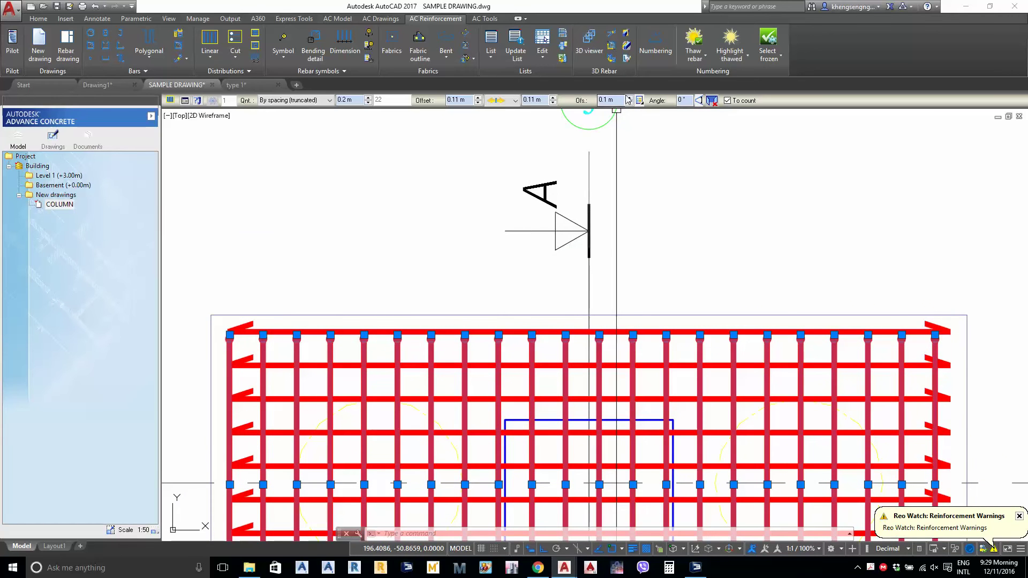
click(629, 98)
key(Escape)
scroll(608, 200, down, 2)
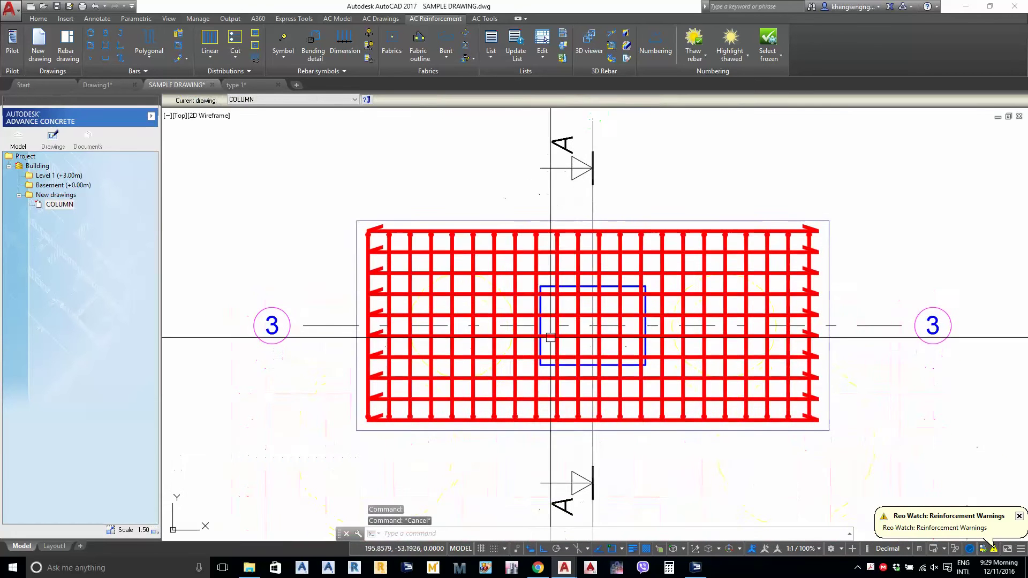
Move the plan's vertical bar distribution horizontally about 0.03 m to the right
scroll(803, 327, up, 2)
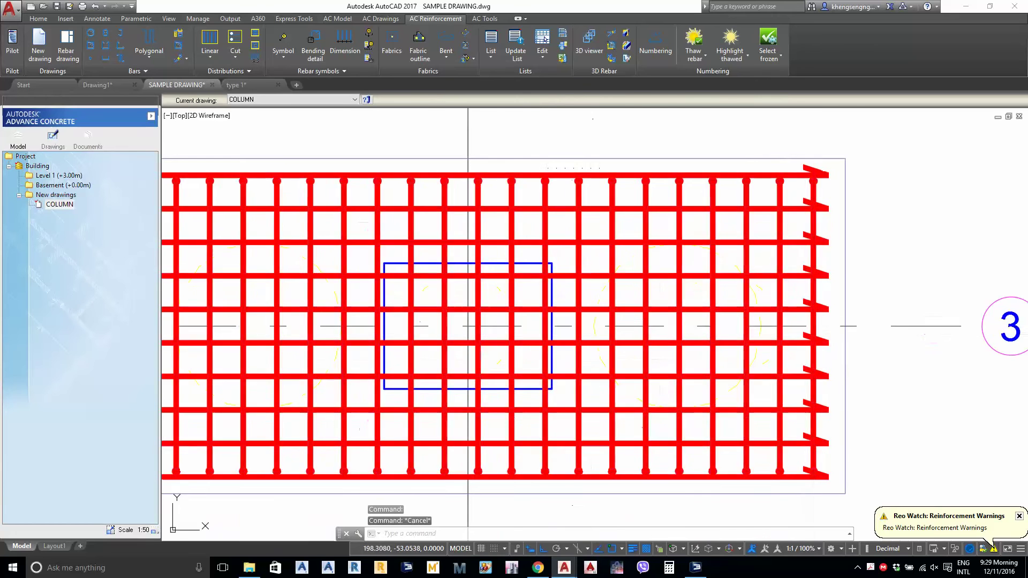
click(777, 372)
middle_drag(787, 372, 782, 324)
scroll(781, 324, down, 2)
middle_drag(700, 420, 666, 427)
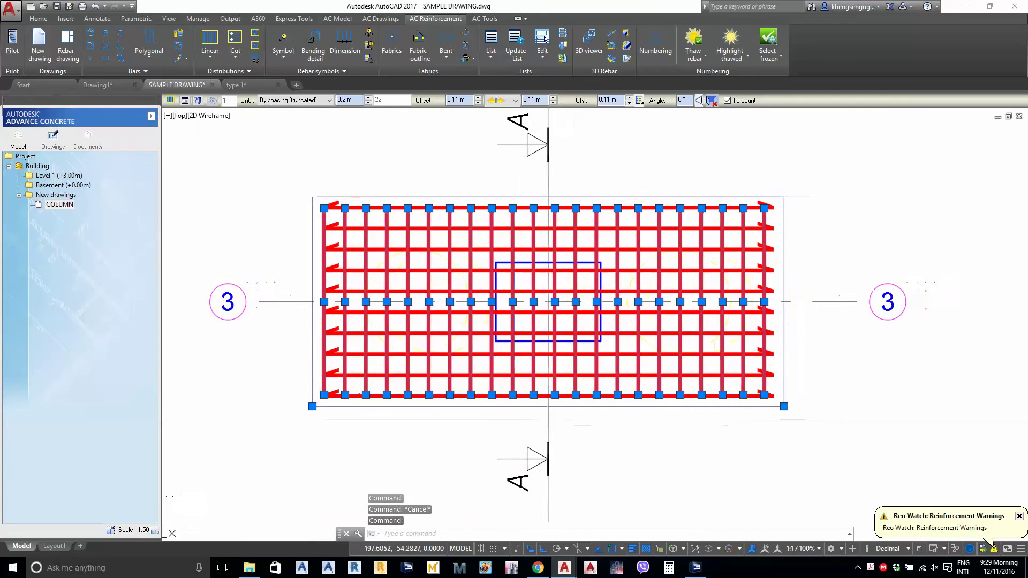
text(M)
key(Return)
click(686, 449)
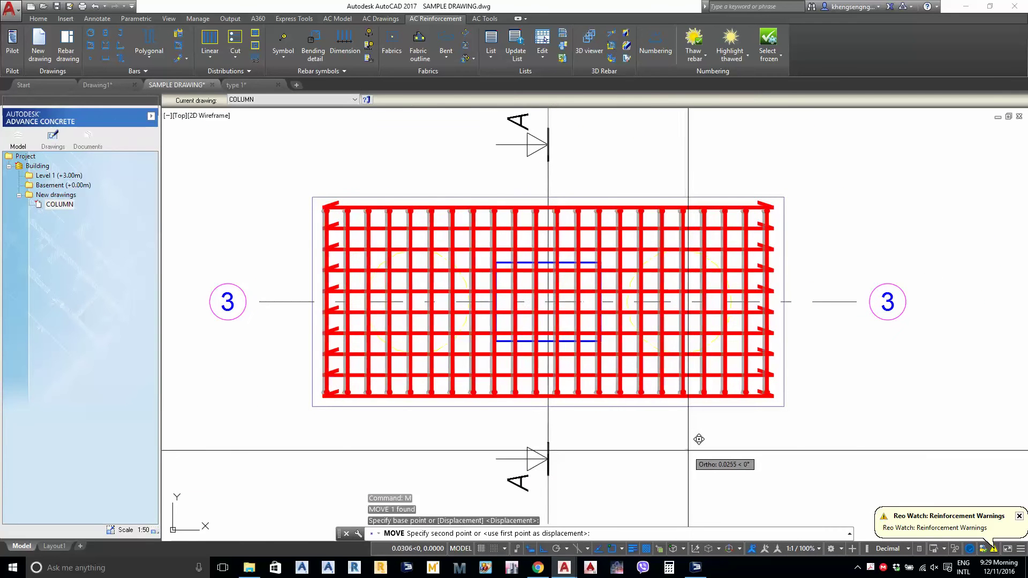
click(699, 438)
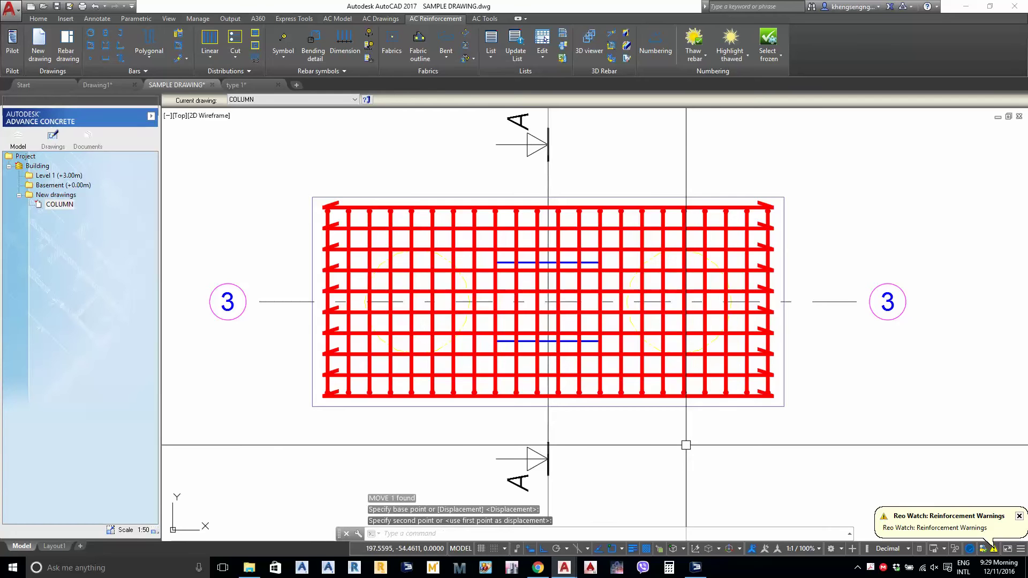
Set both extremity symbols of the plan's vertical bar distribution to the slanted Hook symbol and check the bar ends
scroll(553, 209, up, 2)
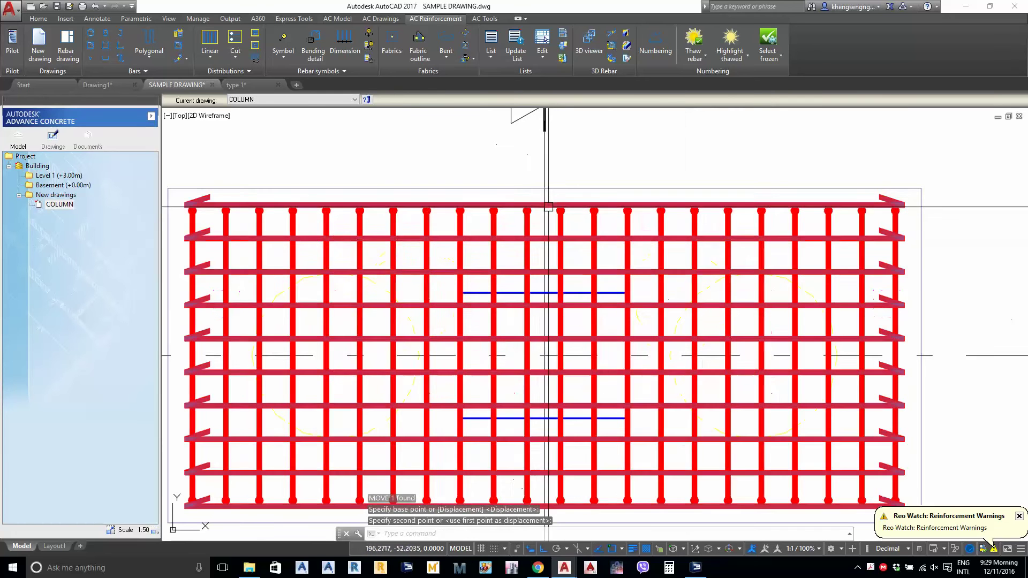
double_click(523, 217)
click(486, 133)
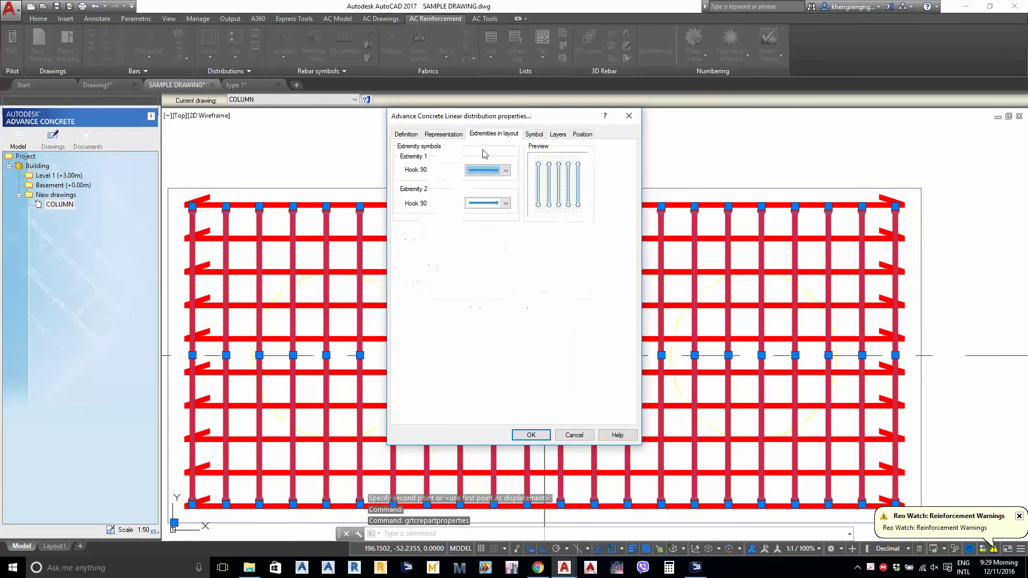
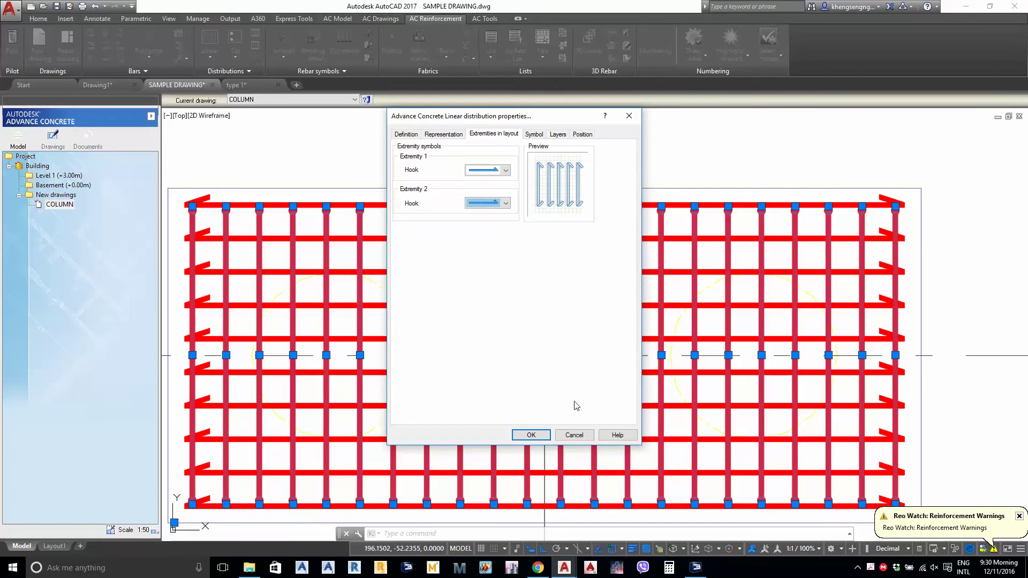
click(542, 438)
scroll(574, 326, down, 2)
key(Escape)
scroll(581, 311, up, 1)
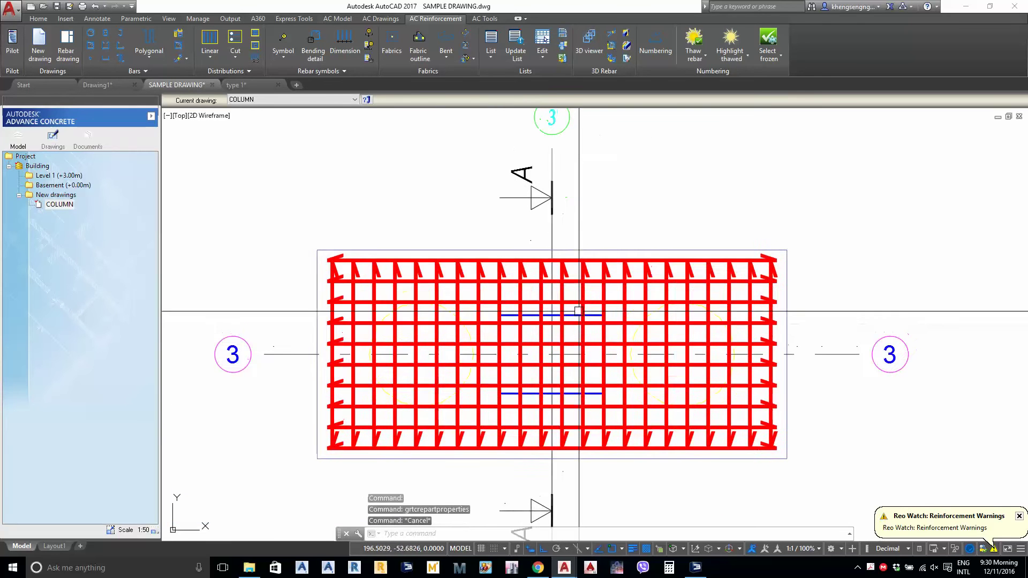
middle_drag(587, 320, 601, 335)
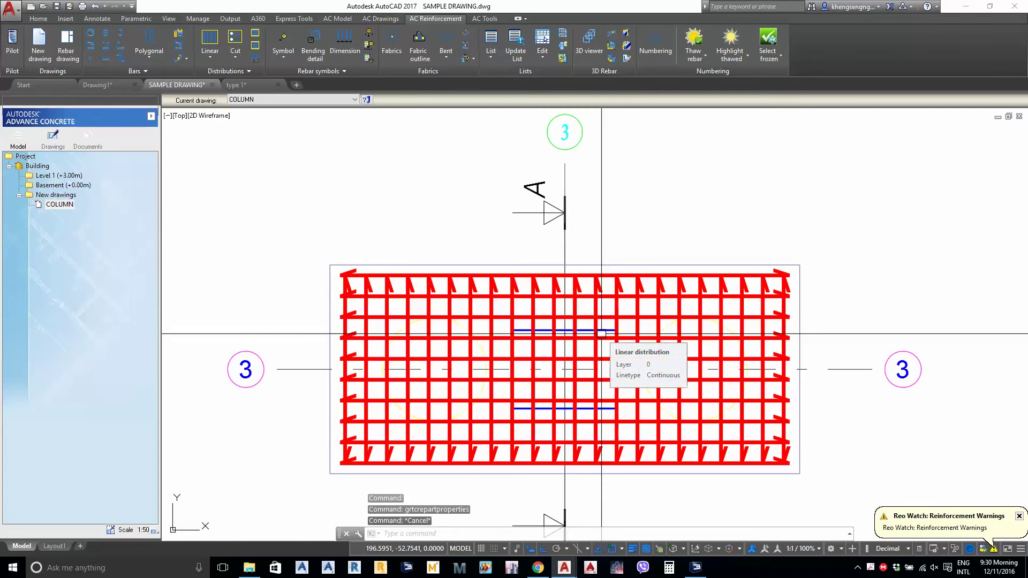
scroll(602, 333, up, 6)
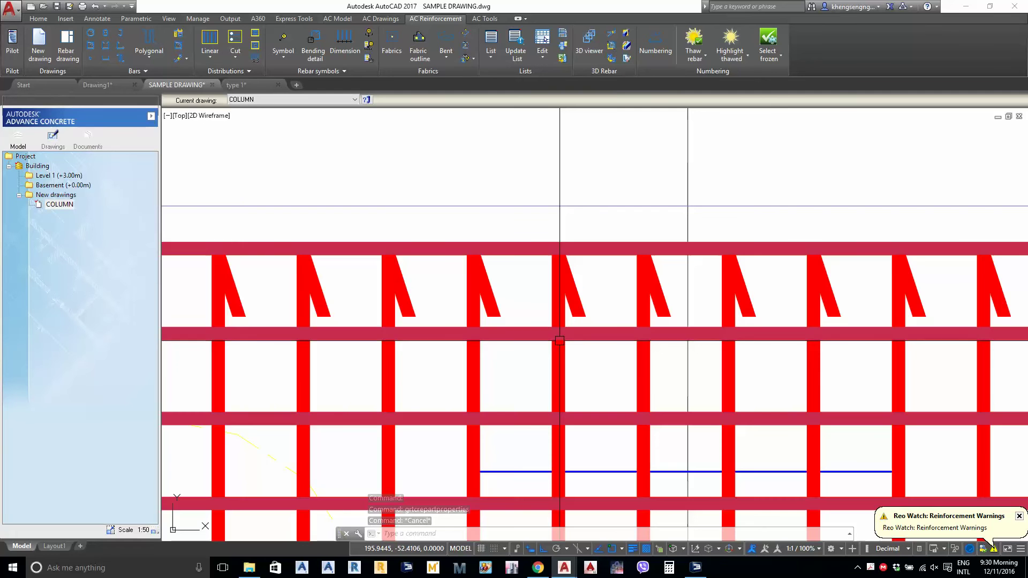
scroll(560, 340, down, 5)
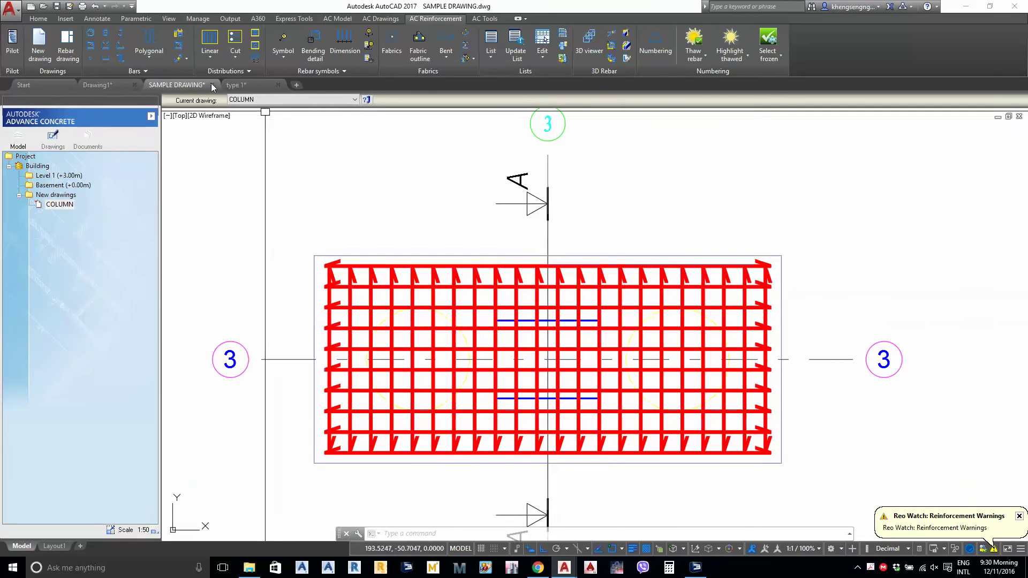
click(314, 43)
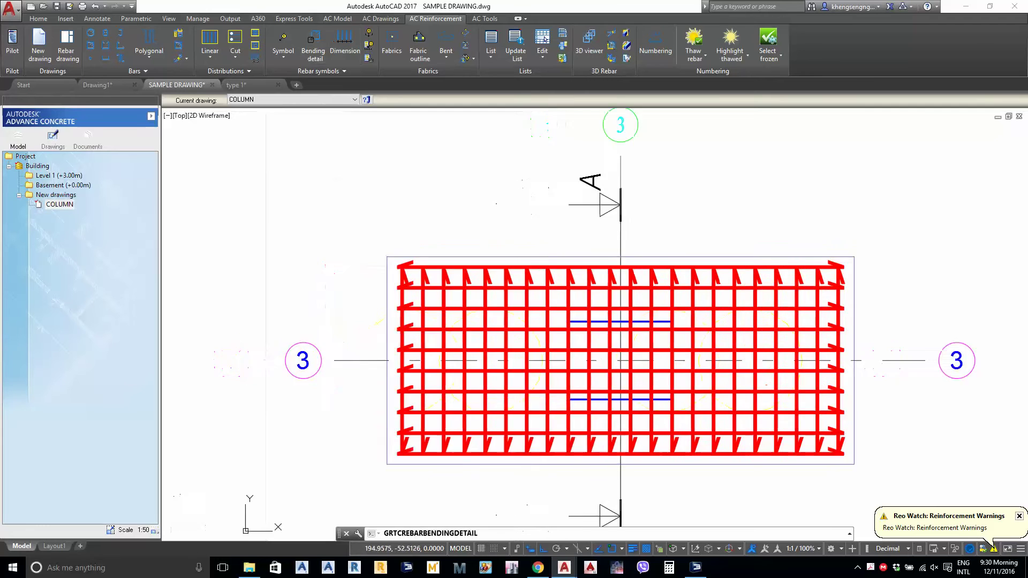
scroll(625, 369, down, 4)
middle_drag(625, 367, 617, 239)
scroll(618, 389, up, 2)
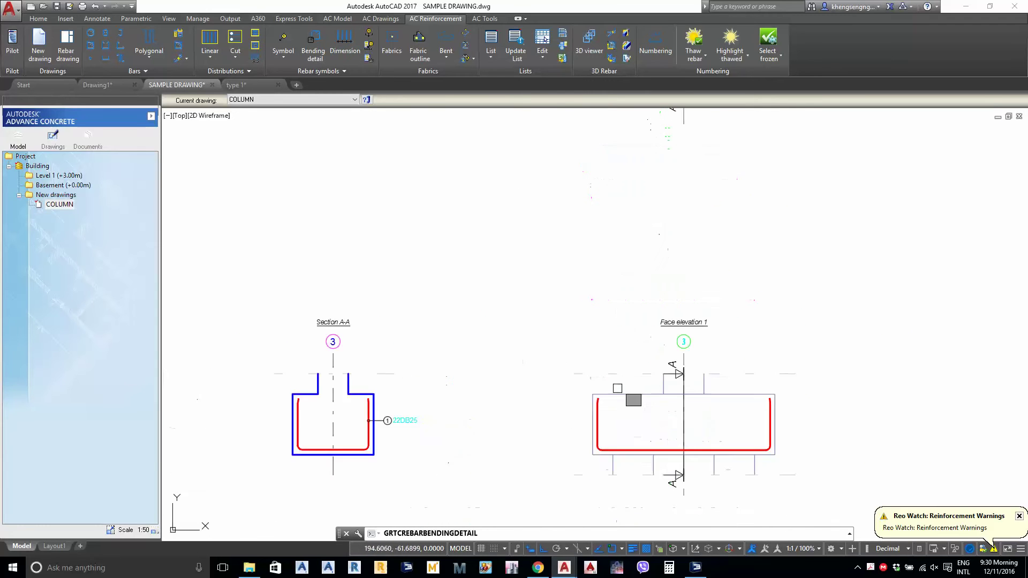
click(585, 439)
scroll(602, 445, down, 3)
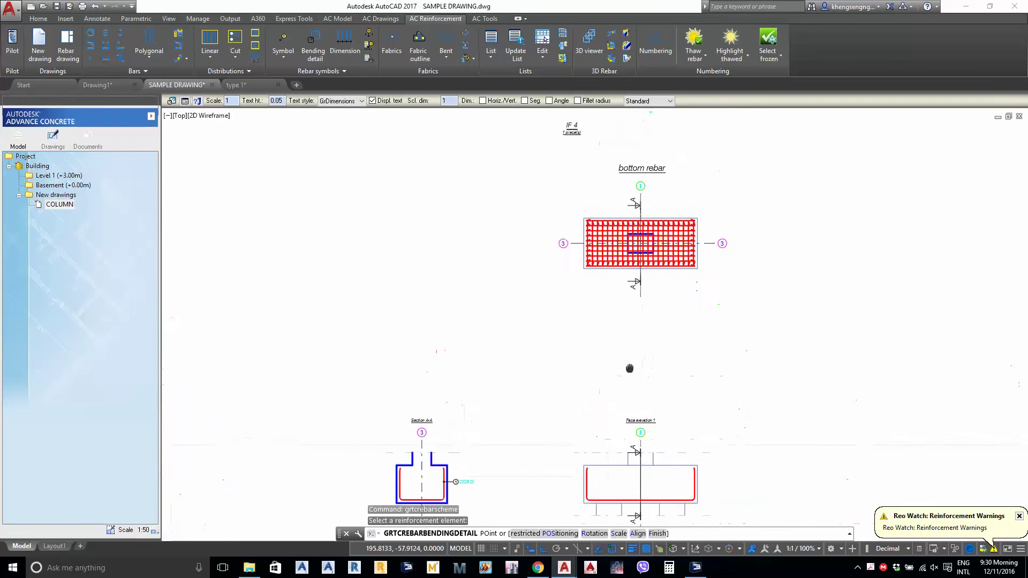
key(Escape)
scroll(625, 209, up, 5)
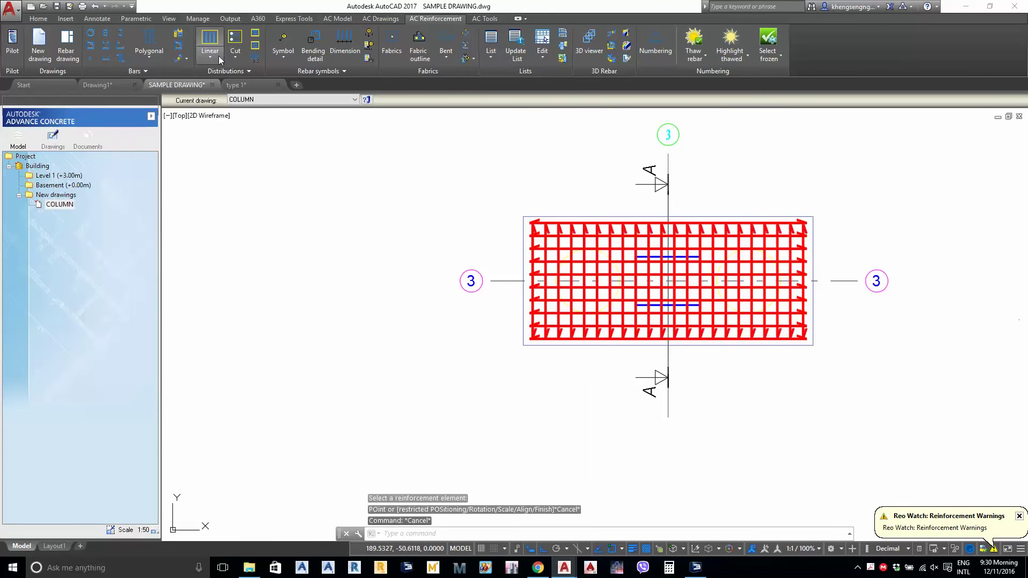
click(219, 55)
click(222, 139)
scroll(395, 331, down, 2)
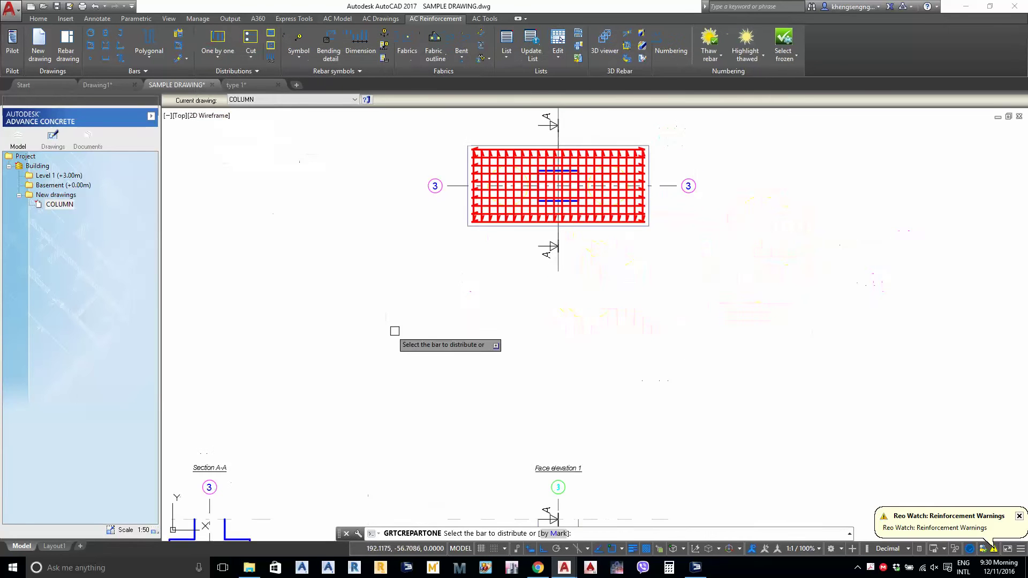
middle_drag(394, 330, 471, 188)
scroll(485, 422, up, 2)
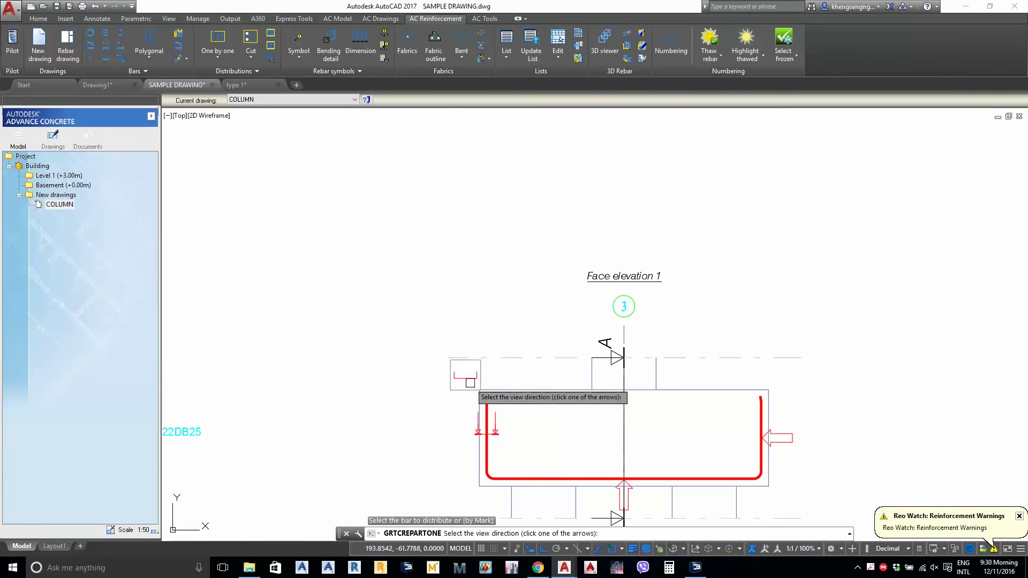
click(470, 383)
scroll(471, 391, down, 2)
middle_drag(542, 294, 523, 415)
scroll(495, 317, up, 2)
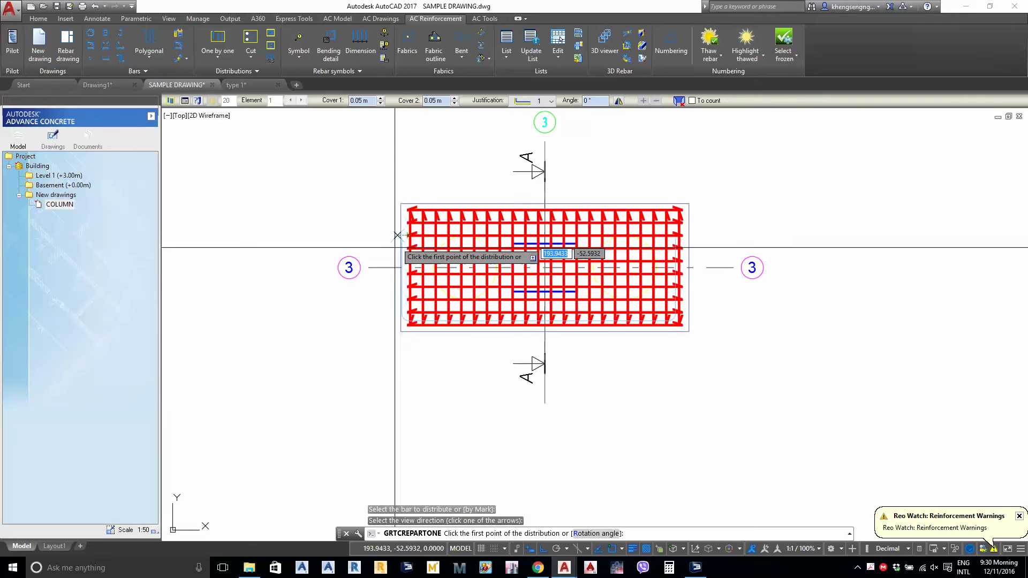
key(Escape)
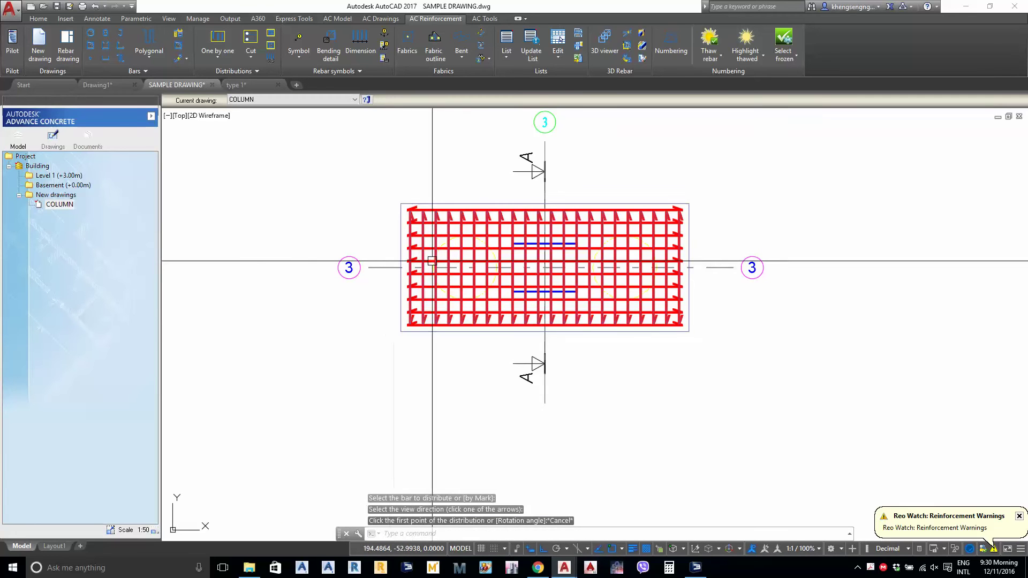
Limit the displayed bars of the plan's vertical distribution to two, one through each pile circle
scroll(455, 264, down, 5)
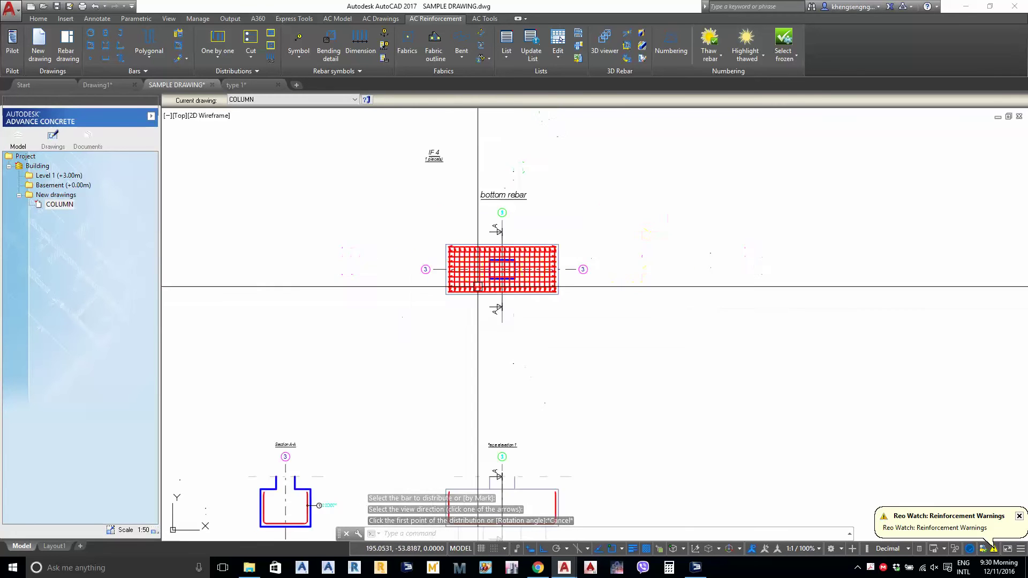
scroll(471, 261, up, 7)
middle_drag(527, 324, 562, 280)
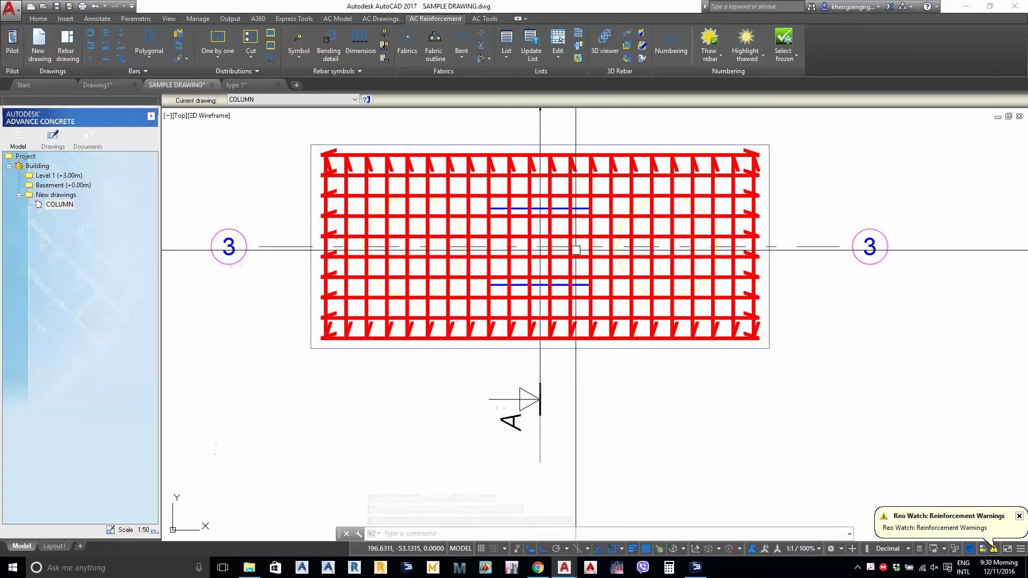
middle_drag(625, 379, 642, 424)
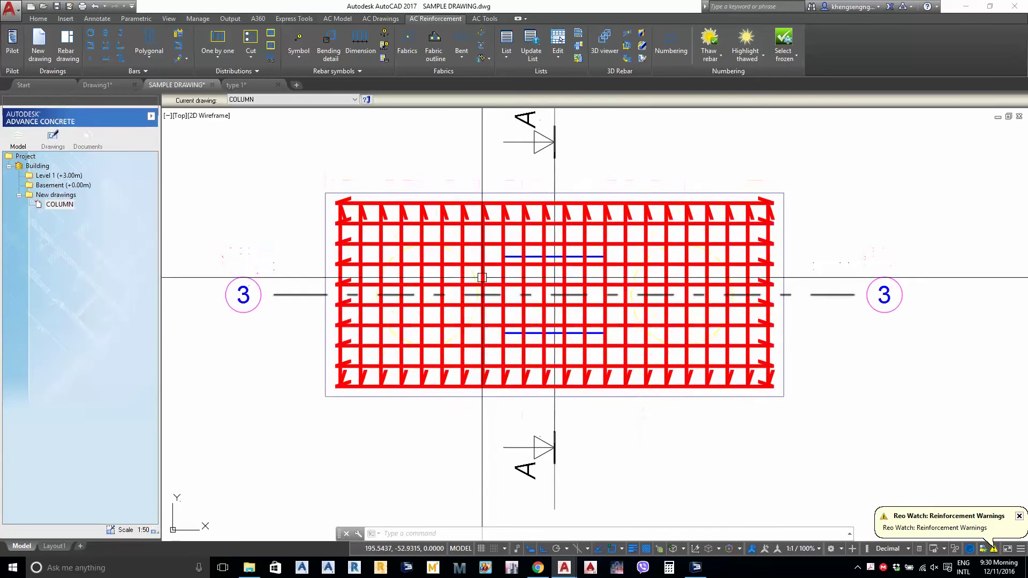
middle_drag(466, 327, 473, 348)
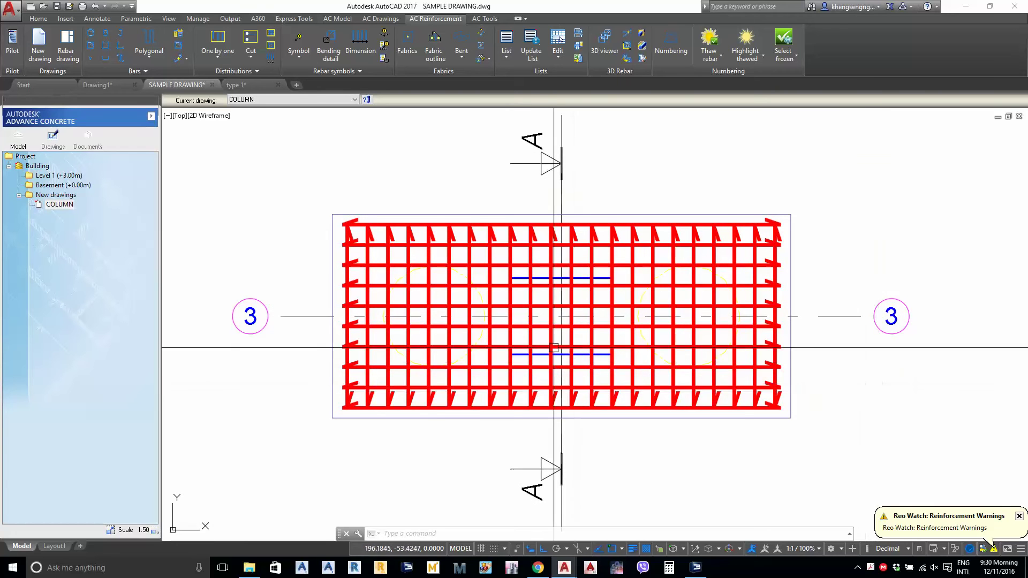
scroll(524, 290, up, 2)
click(498, 332)
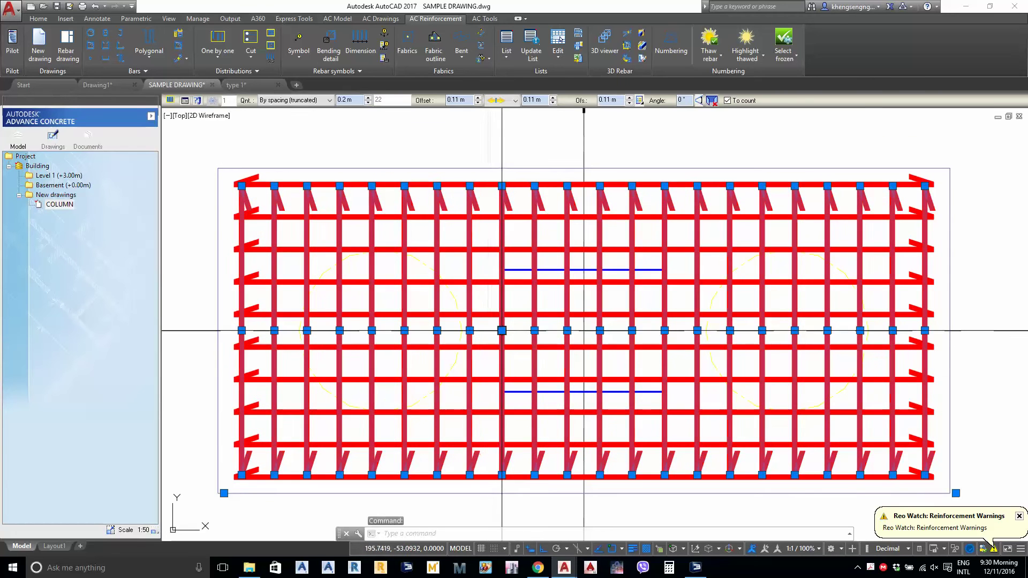
right_click(501, 334)
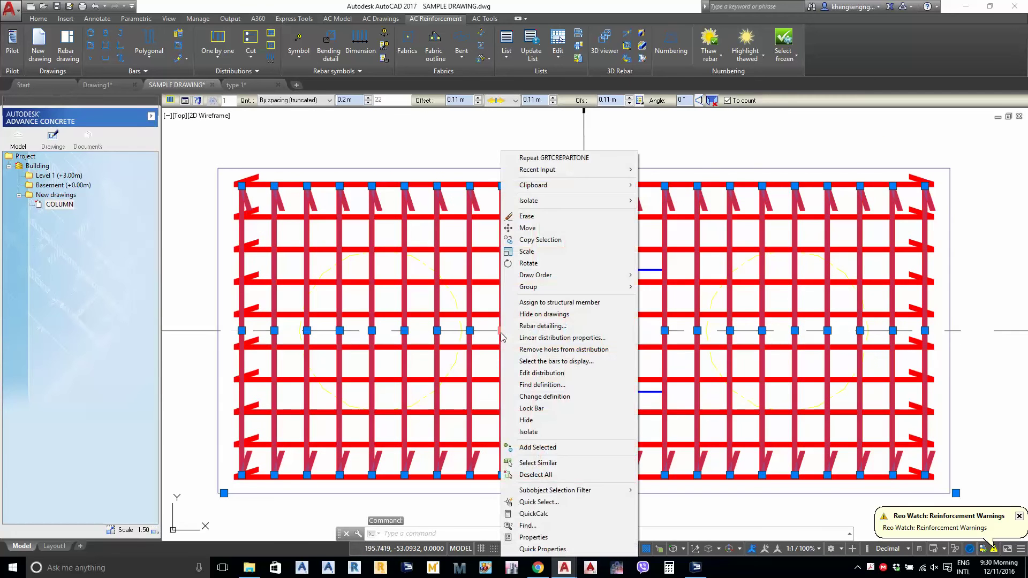
click(525, 362)
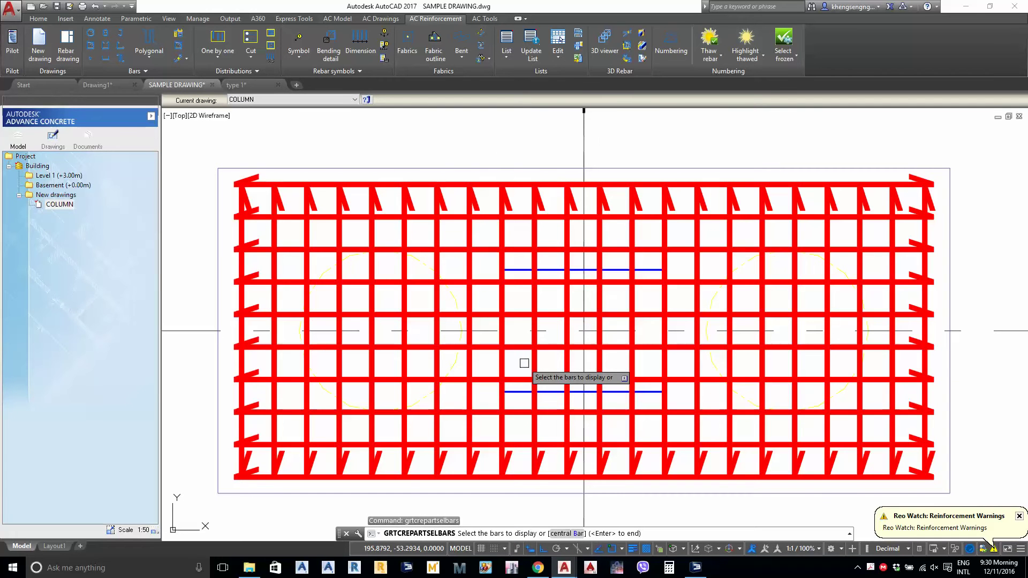
click(373, 338)
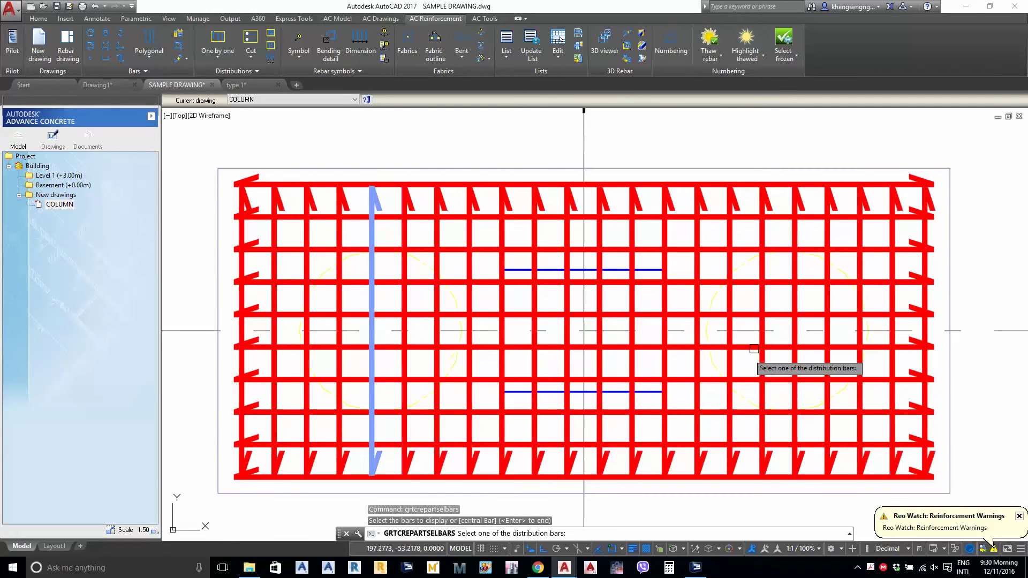
click(795, 345)
Limit the displayed bars of the plan's horizontal distribution to two: the second from the top and the second from the bottom
click(769, 379)
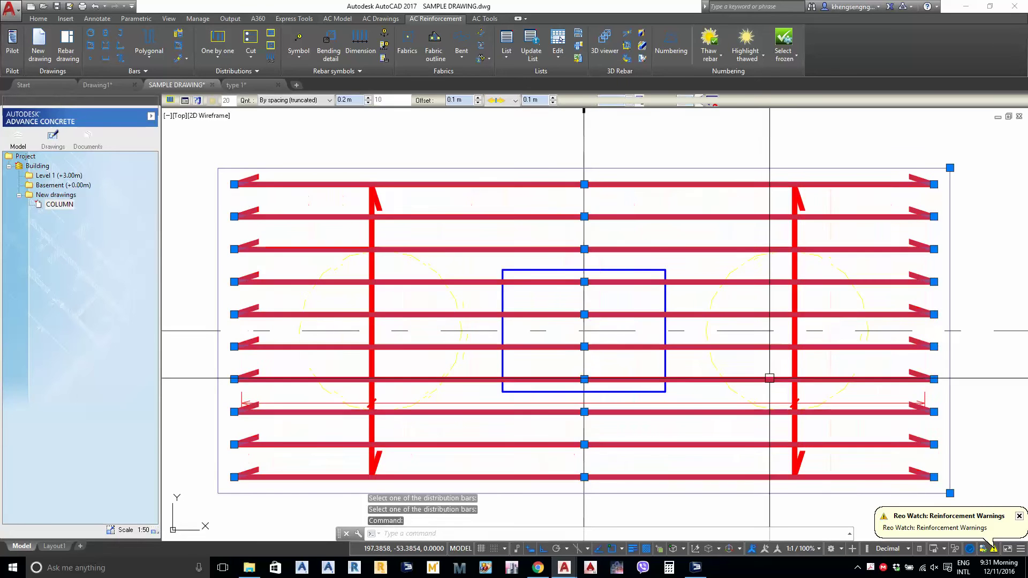
key(Escape)
middle_drag(758, 396, 753, 376)
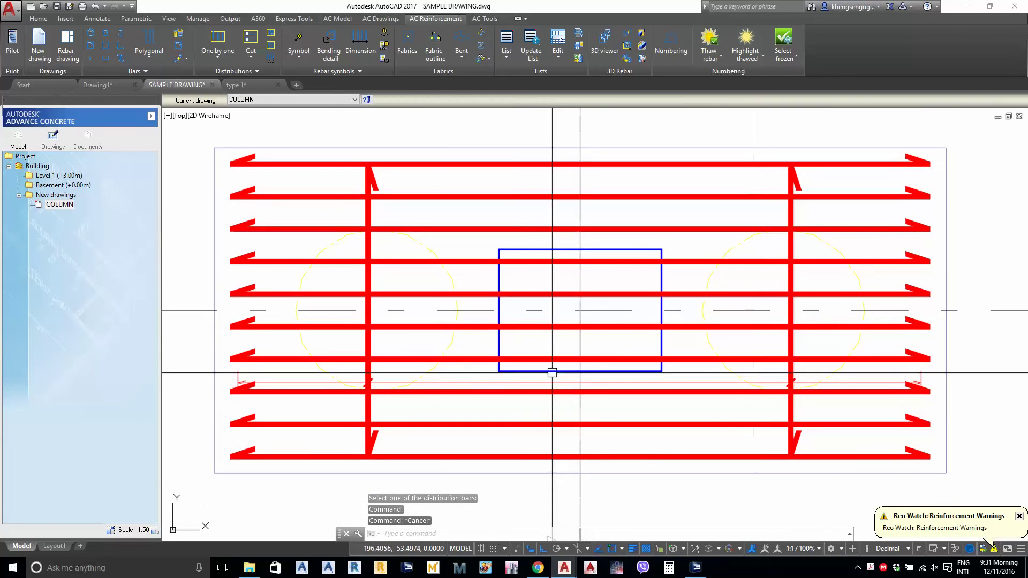
click(662, 391)
right_click(661, 386)
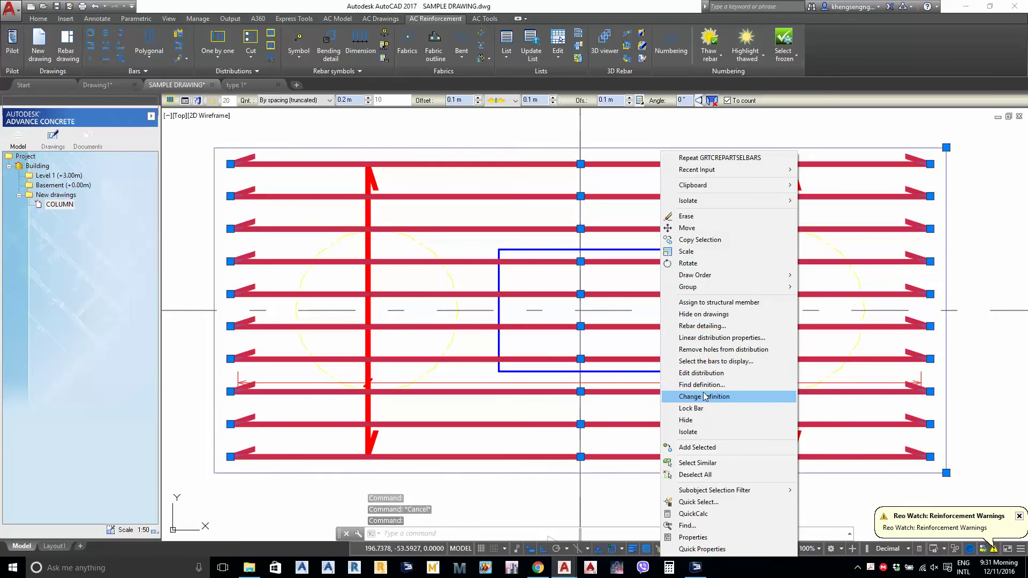
click(702, 362)
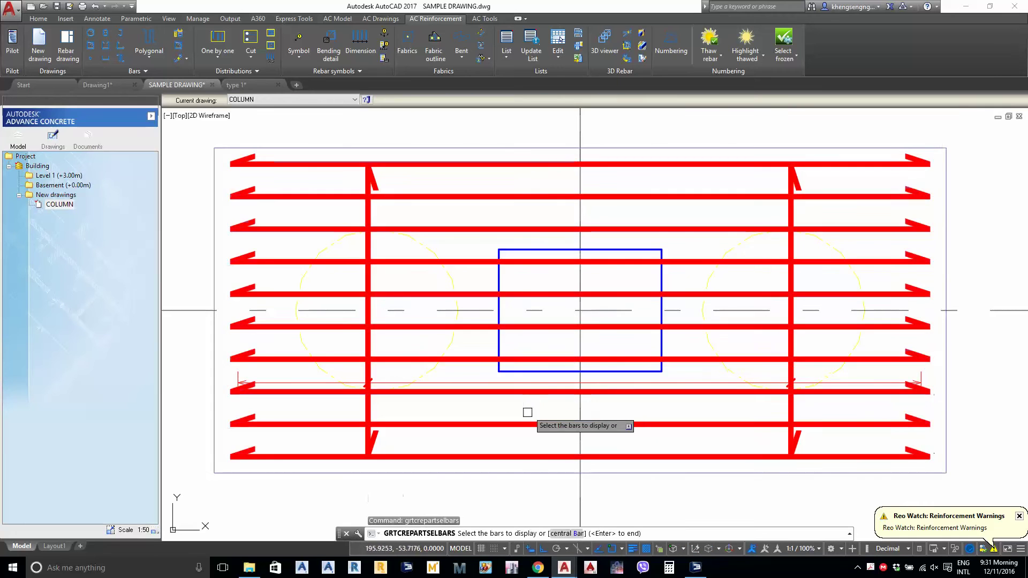
click(514, 197)
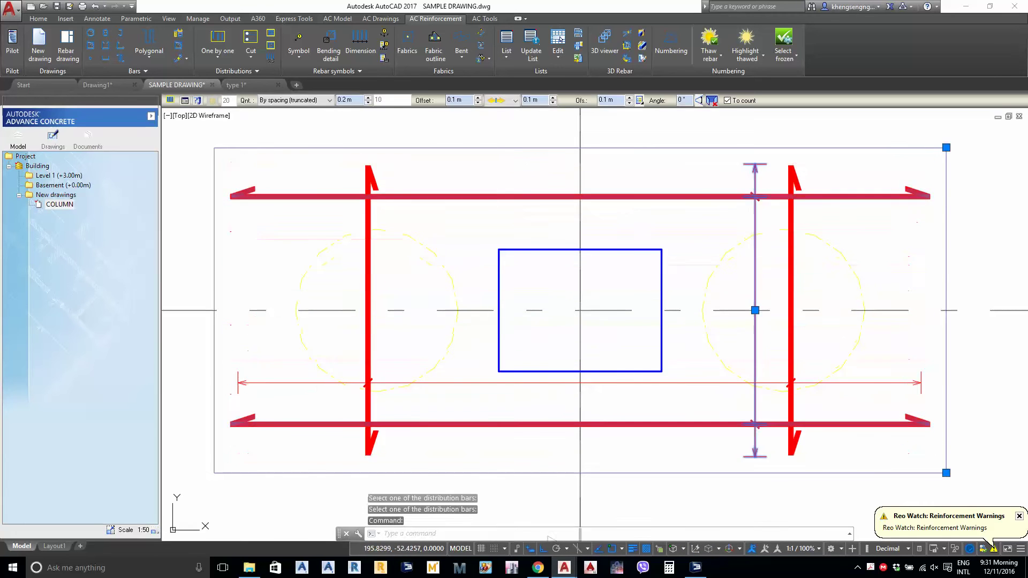
scroll(489, 335, down, 3)
key(Escape)
middle_drag(529, 364, 542, 370)
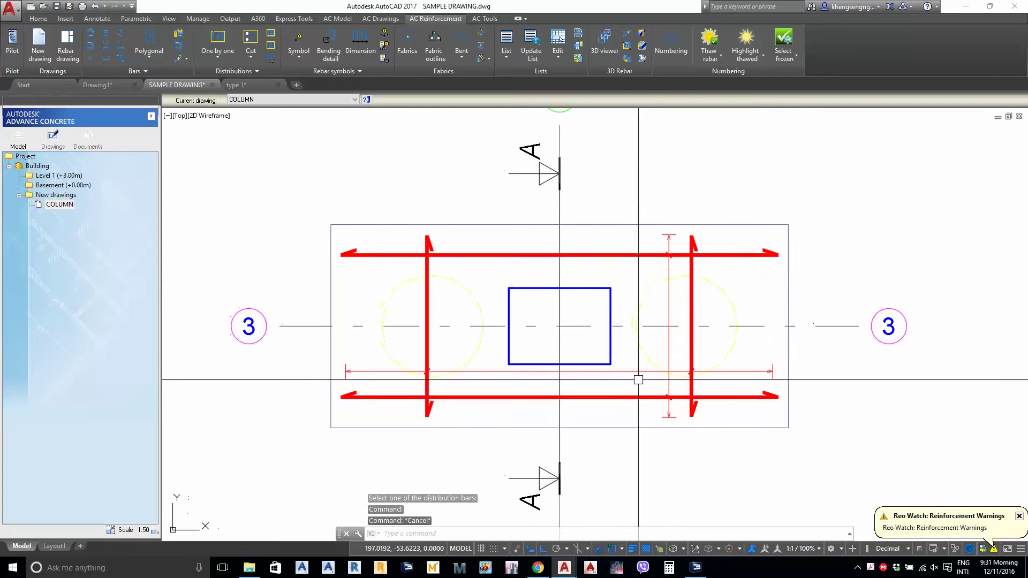
Try a distribution dimension for the plan's vertical bars, with its line crossing the column outline slightly above the horizontal axis
click(350, 52)
click(428, 324)
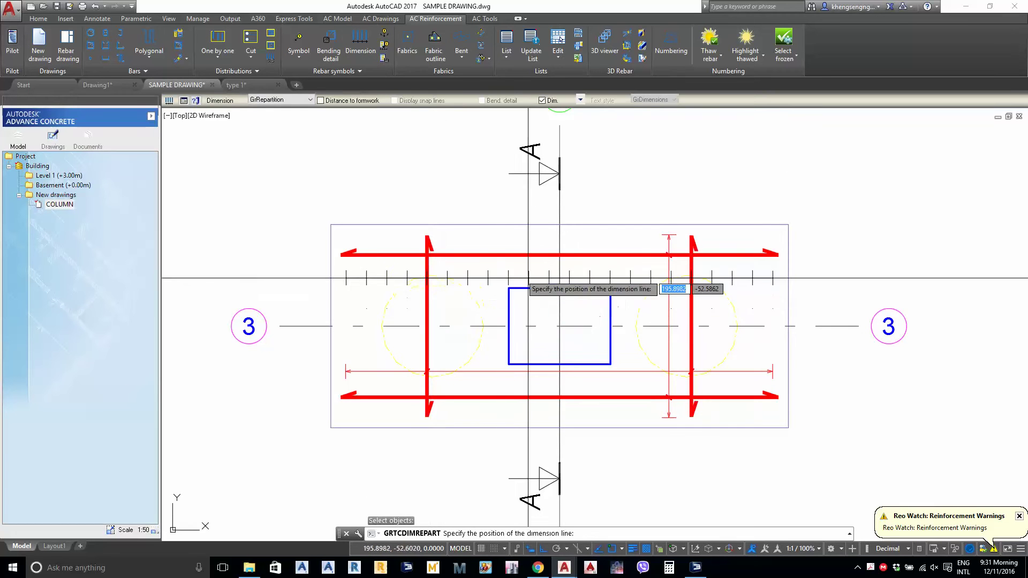
click(560, 311)
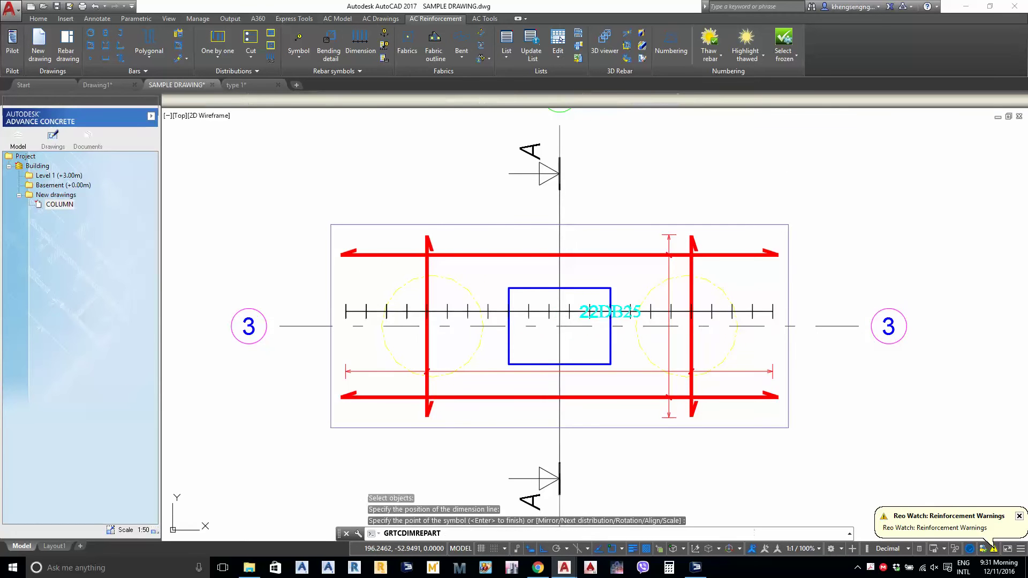
key(Return)
Shift the distribution dimension's bar label horizontally out of the column outline, beside the left pile's vertical bar
scroll(531, 296, up, 1)
click(543, 308)
click(575, 306)
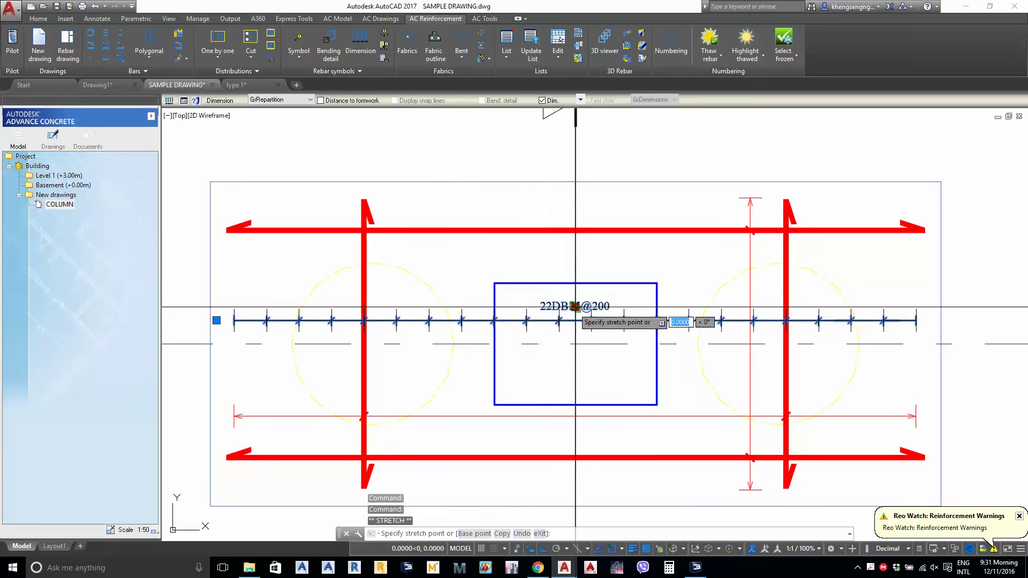
click(410, 306)
key(Escape)
scroll(406, 294, up, 4)
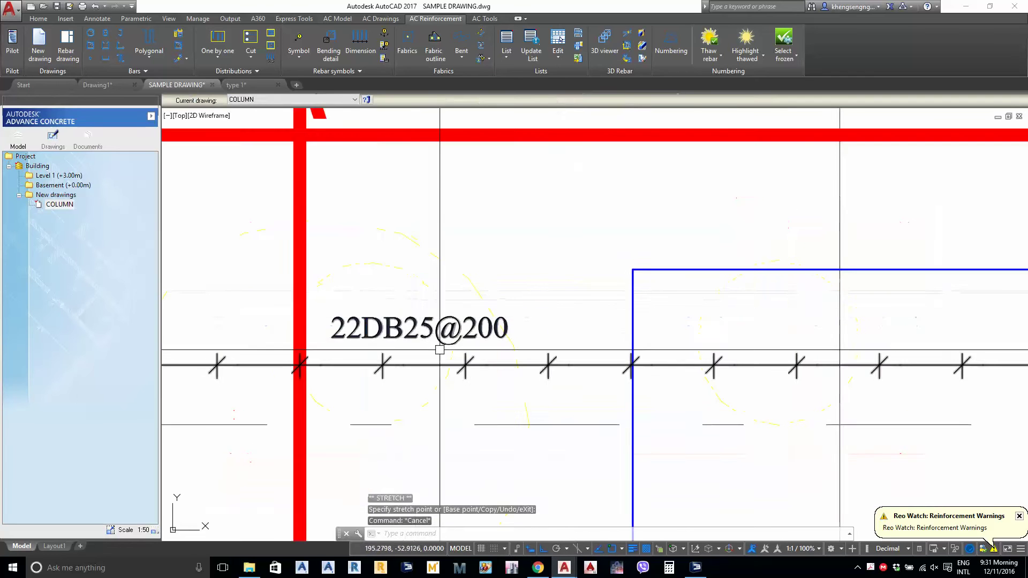
scroll(439, 350, down, 4)
Erase the vertical bars' distribution dimension from the plan
click(468, 333)
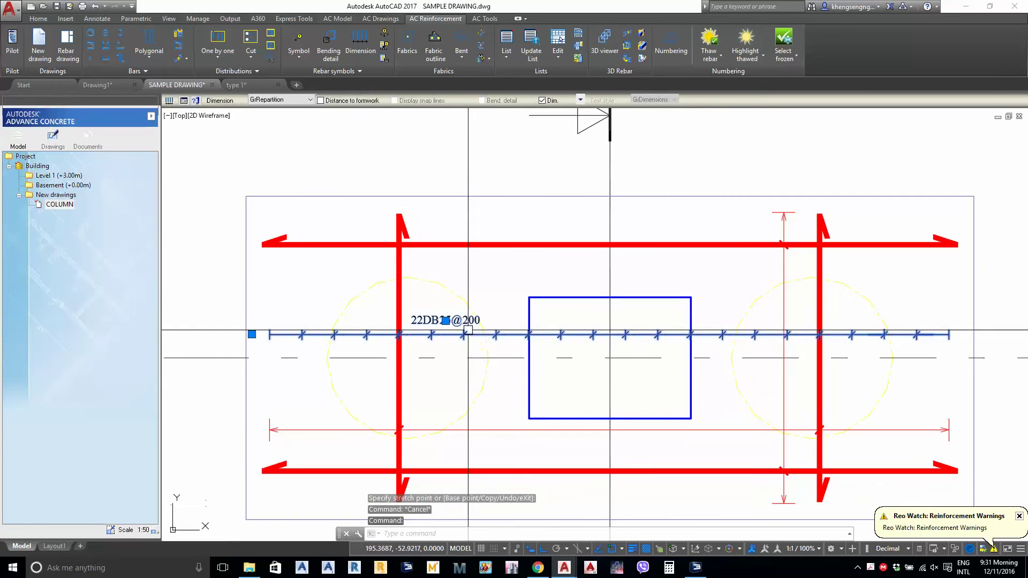
middle_drag(465, 369, 469, 379)
text(e)
key(Return)
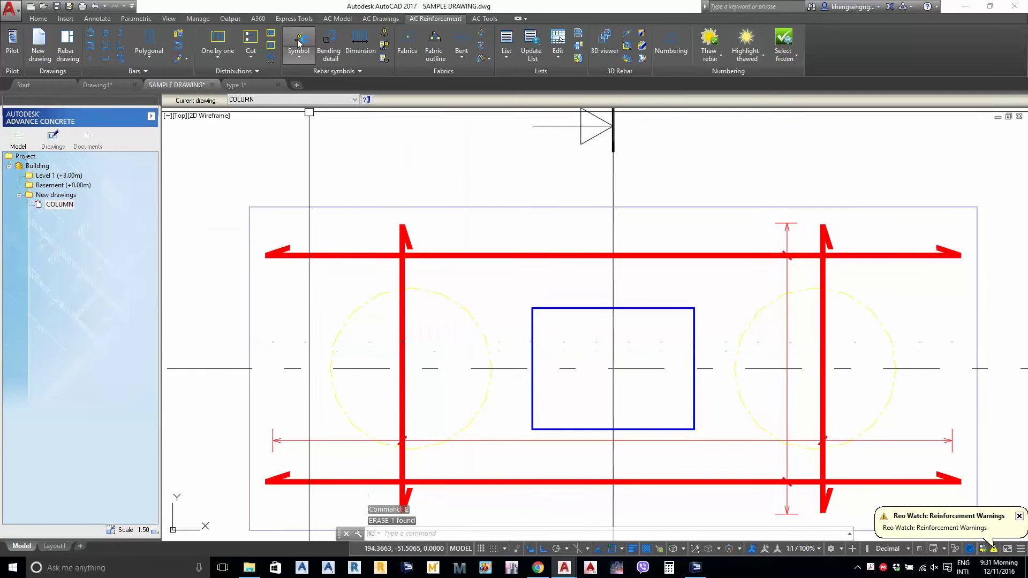
Dimension the plan's vertical bar distribution with a line running through the upper half of the pile circles
click(361, 43)
click(402, 335)
scroll(429, 352, up, 1)
click(434, 325)
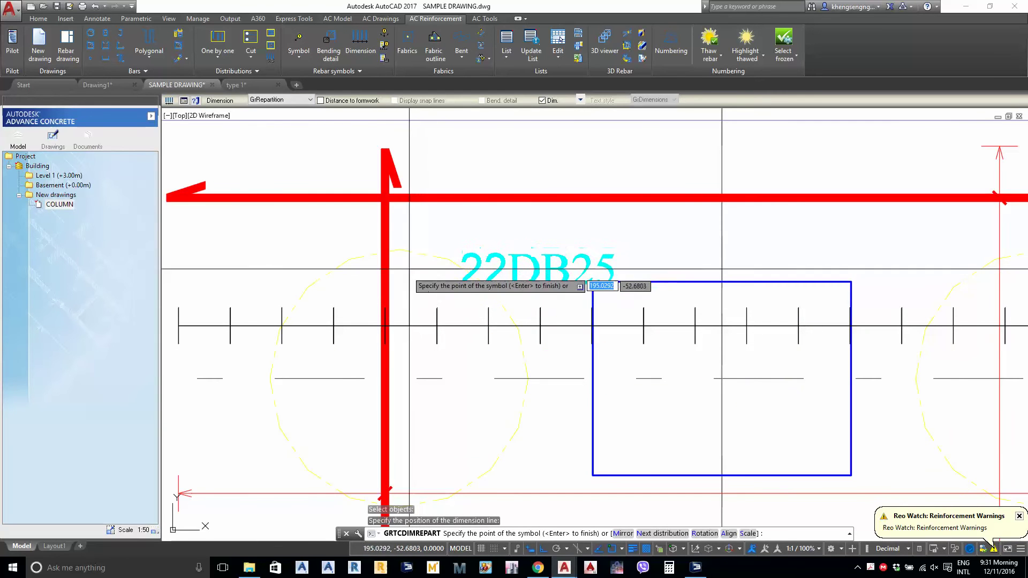
Set the distribution dimension's reference mark to 28.ST_Num-DB-DAI and place it just right of the left vertical bar, above the line
middle_drag(421, 273, 435, 383)
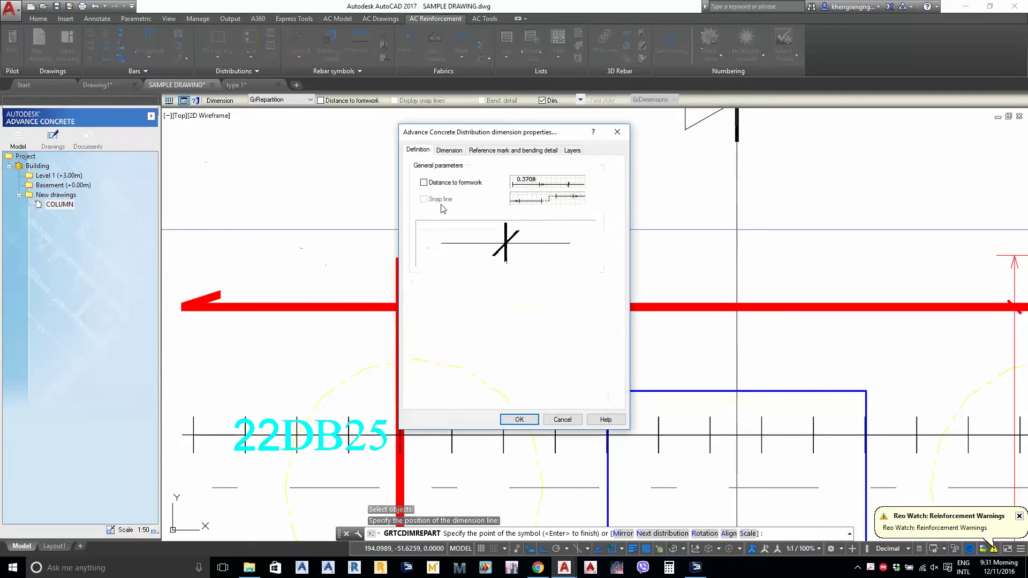
click(488, 150)
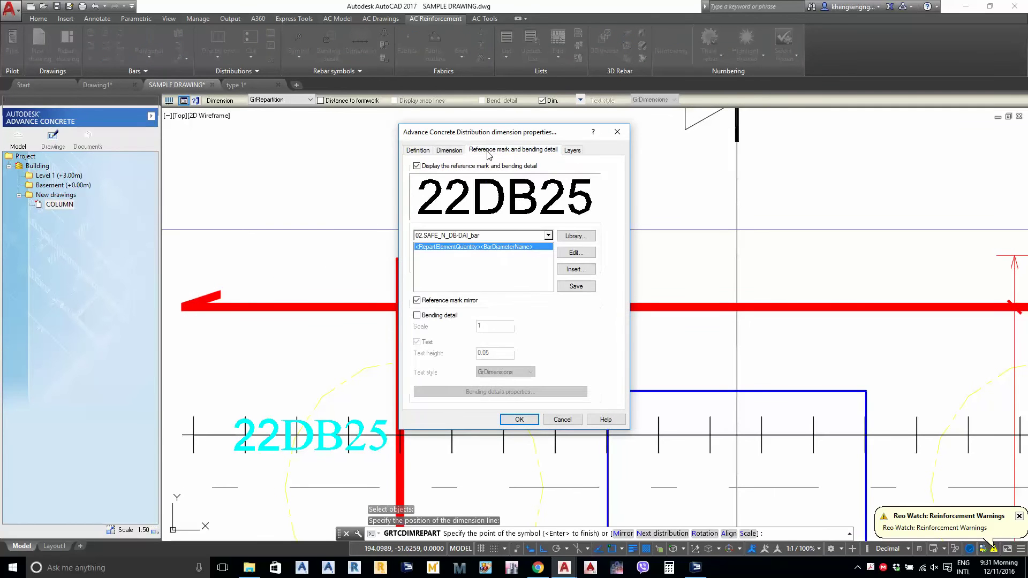
click(548, 236)
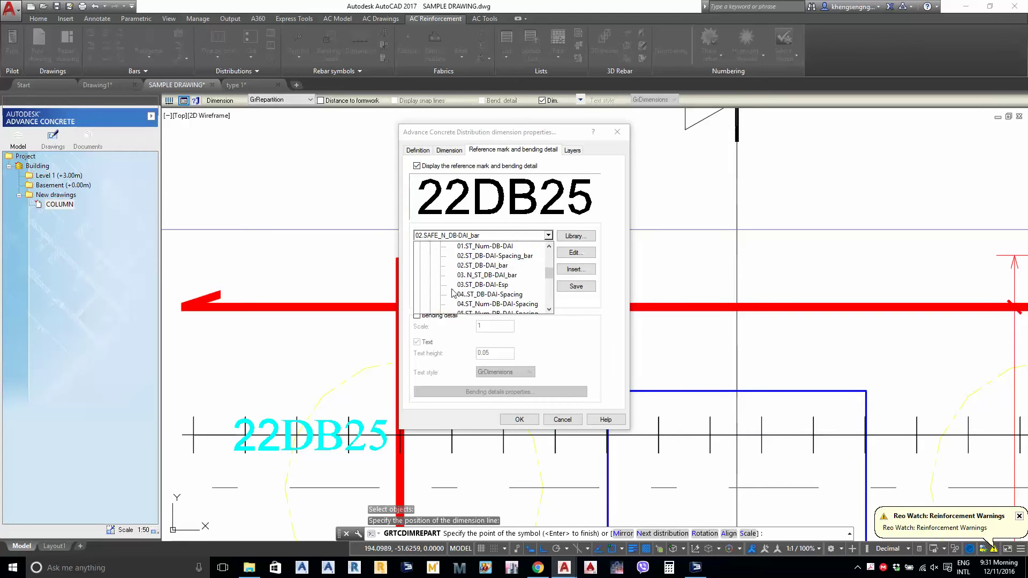
click(480, 304)
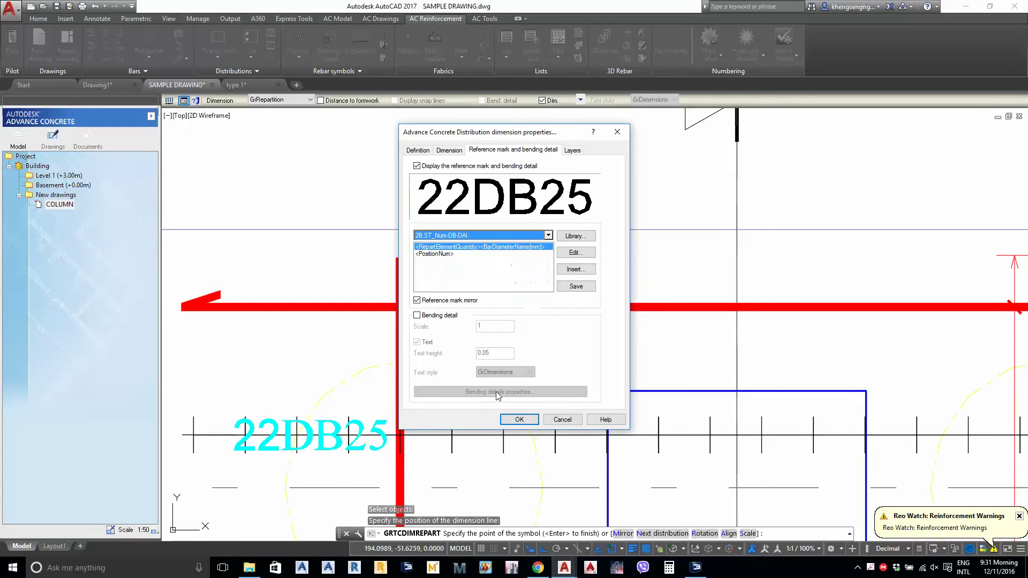
click(518, 419)
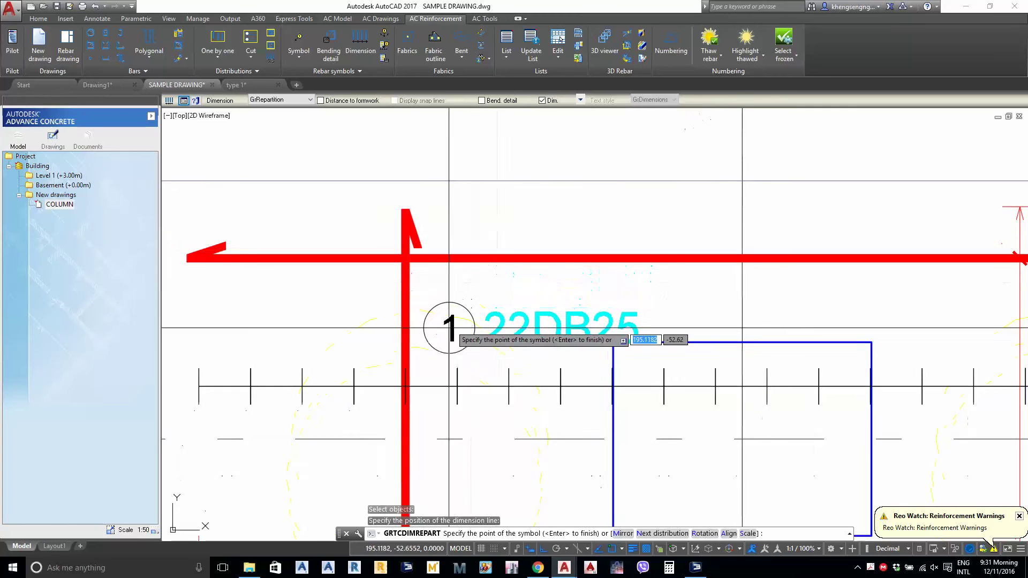
click(439, 338)
key(Return)
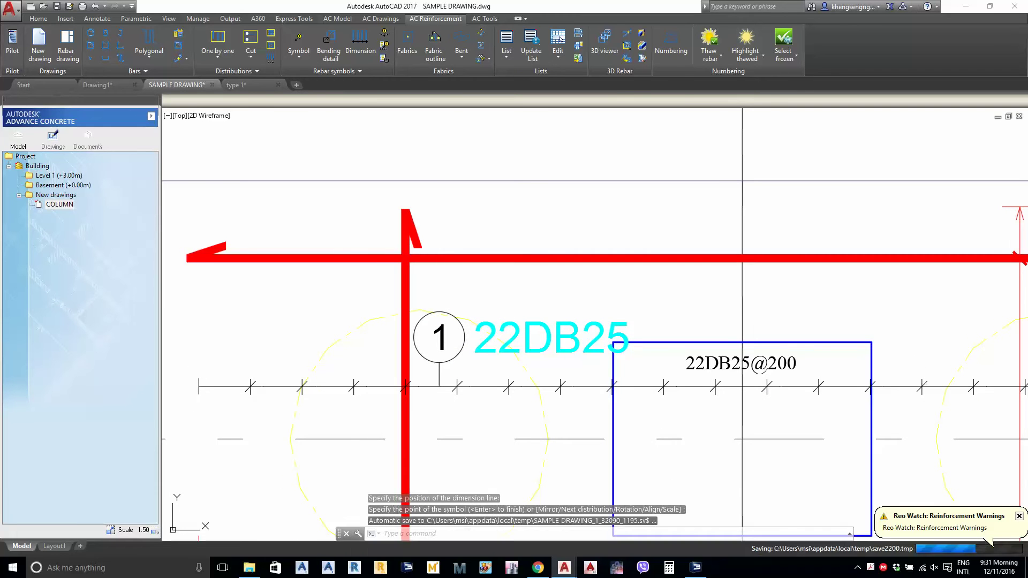
scroll(518, 390, down, 2)
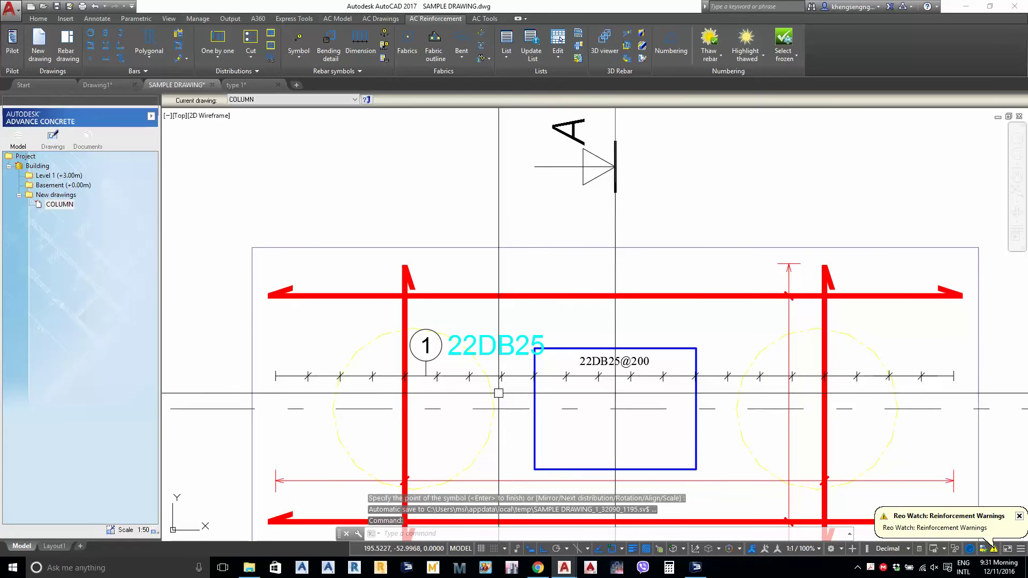
Set the distribution dimension's style to ST_Main Bar (Arrow)
double_click(651, 379)
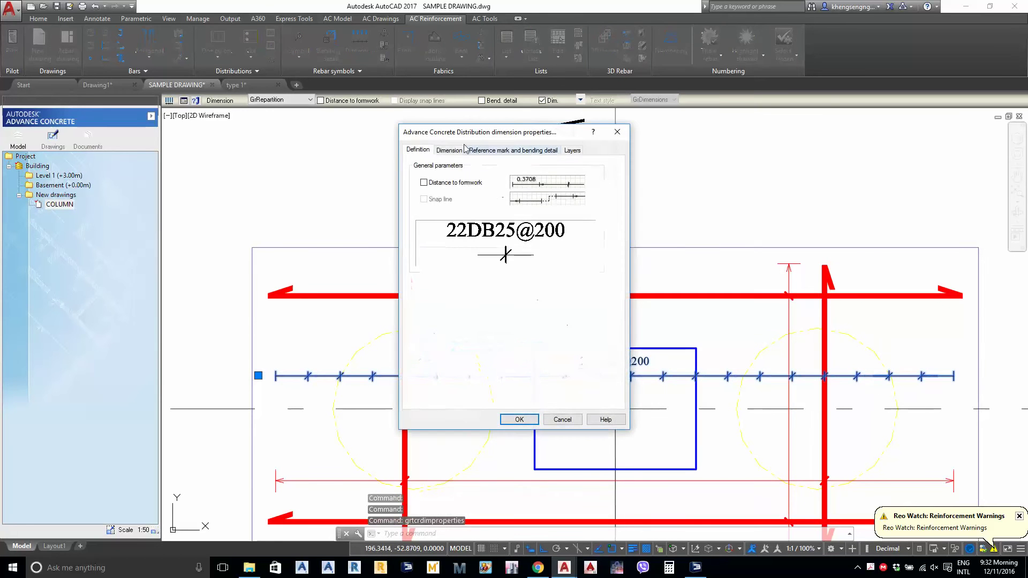
click(449, 151)
click(485, 167)
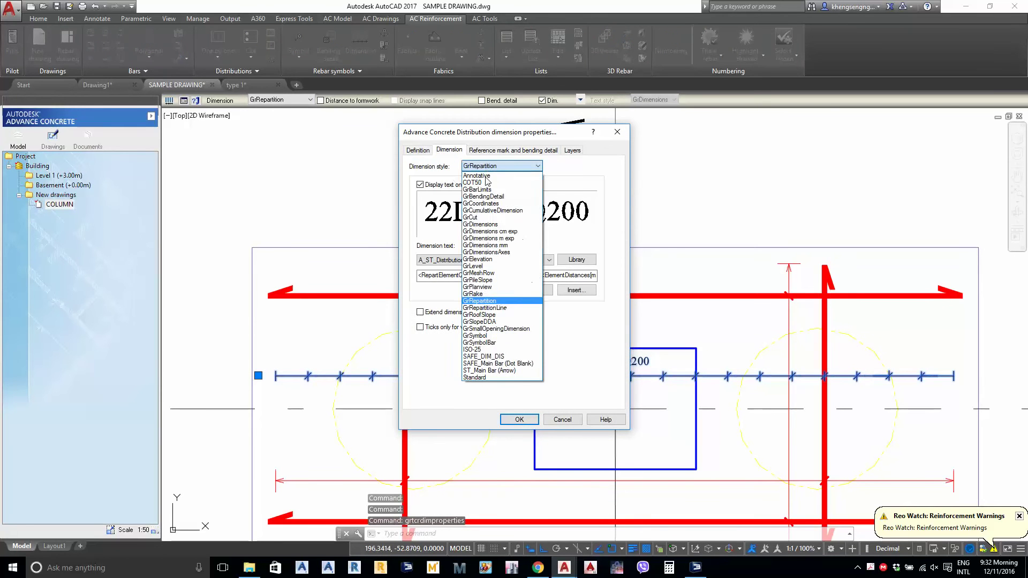
click(492, 371)
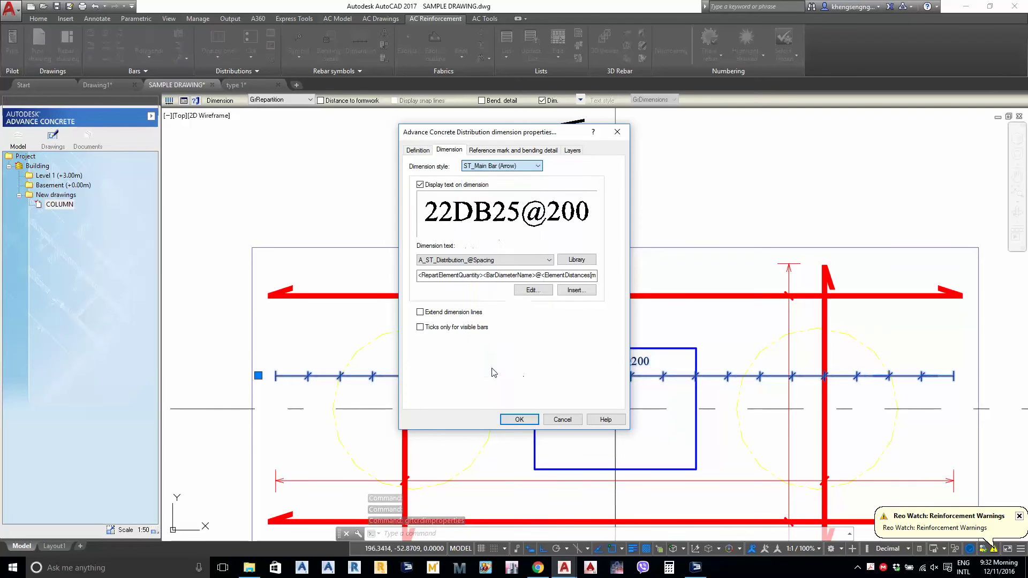
click(515, 420)
scroll(528, 362, up, 2)
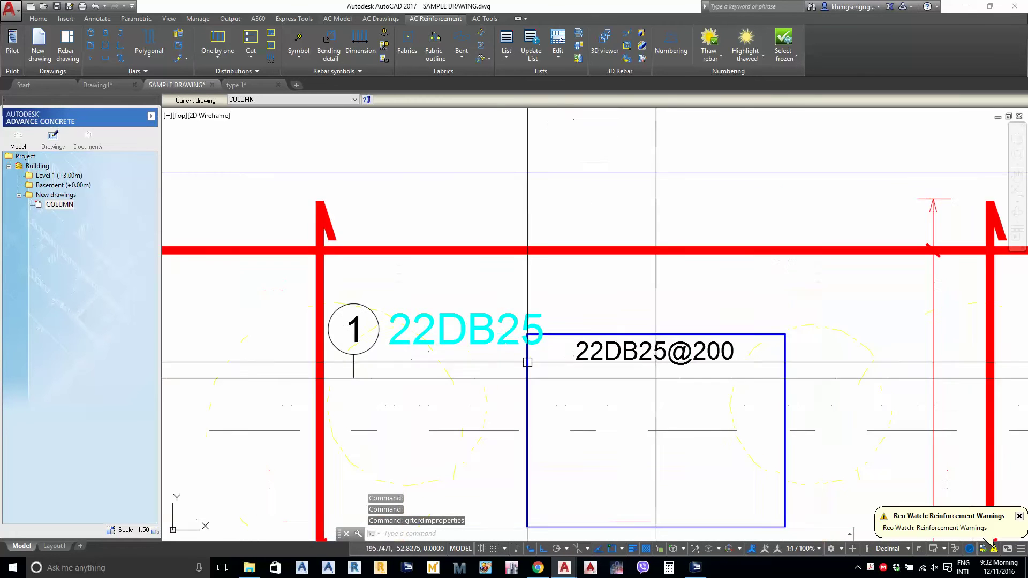
Draw a circle of radius 0.05 centred where the left vertical bar crosses the distribution dimension line
scroll(514, 401, down, 5)
scroll(482, 375, up, 5)
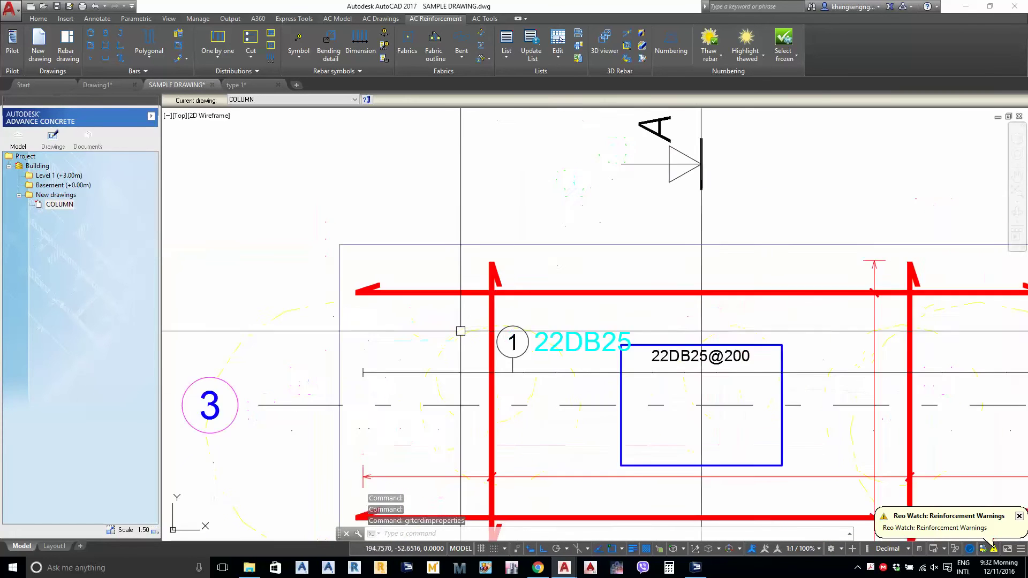
text(c)
key(Return)
click(507, 394)
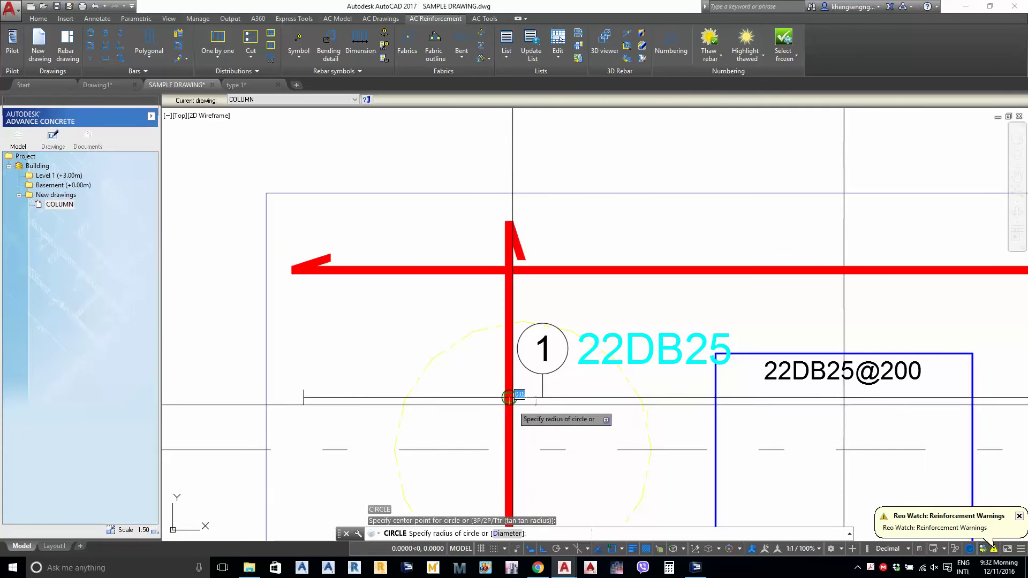
scroll(514, 395, up, 2)
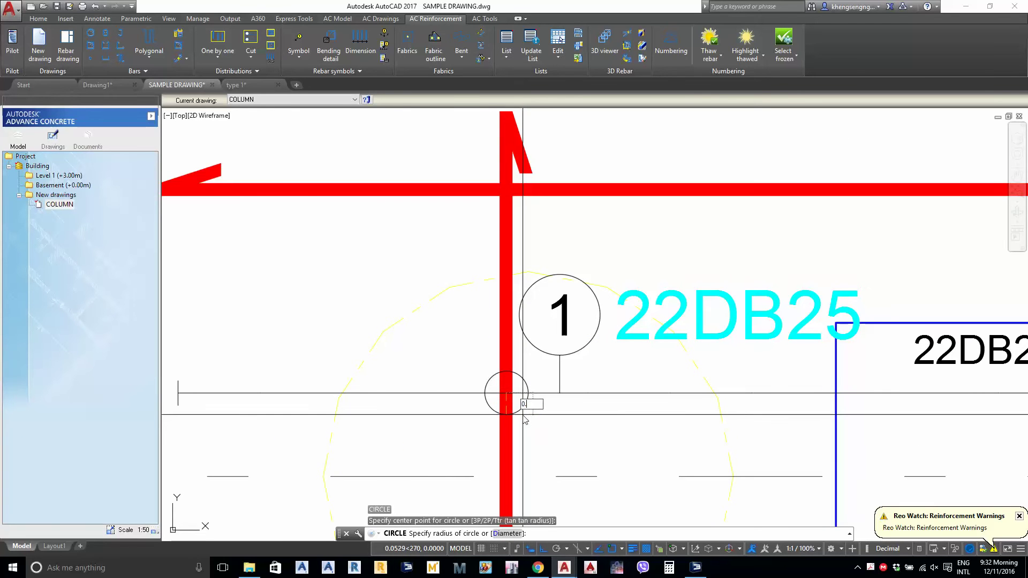
scroll(522, 414, down, 4)
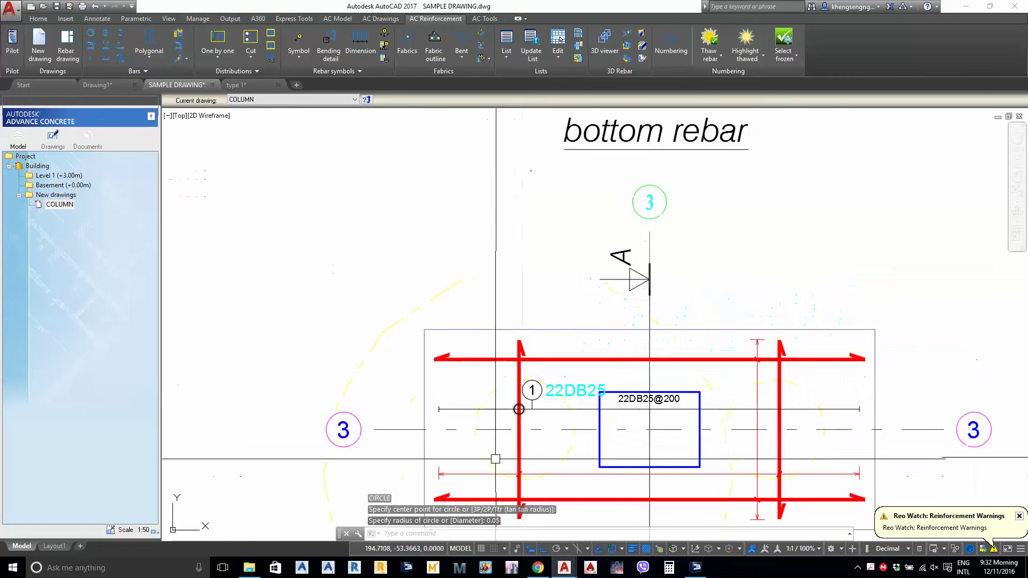
scroll(481, 351, up, 5)
click(465, 271)
click(530, 326)
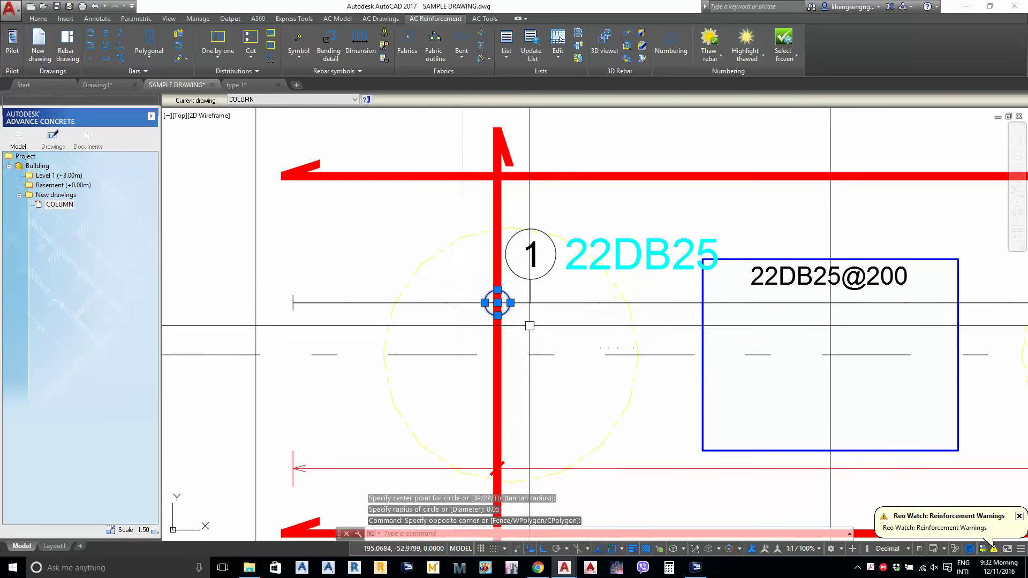
text(cio)
key(Return)
key(Escape)
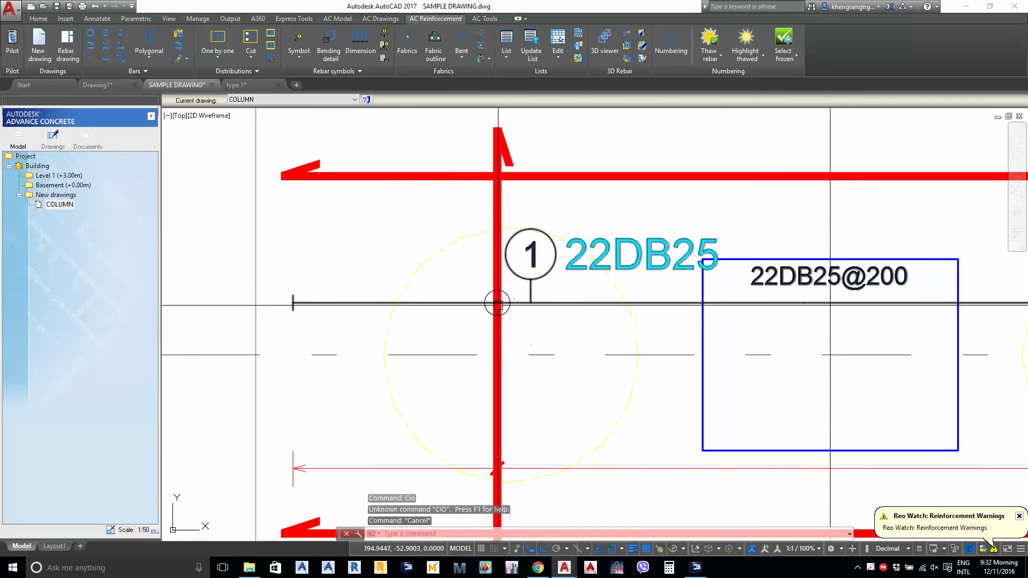
Copy the small circle from its centre to where the right vertical bar crosses the distribution dimension line
text(co)
key(Return)
click(497, 303)
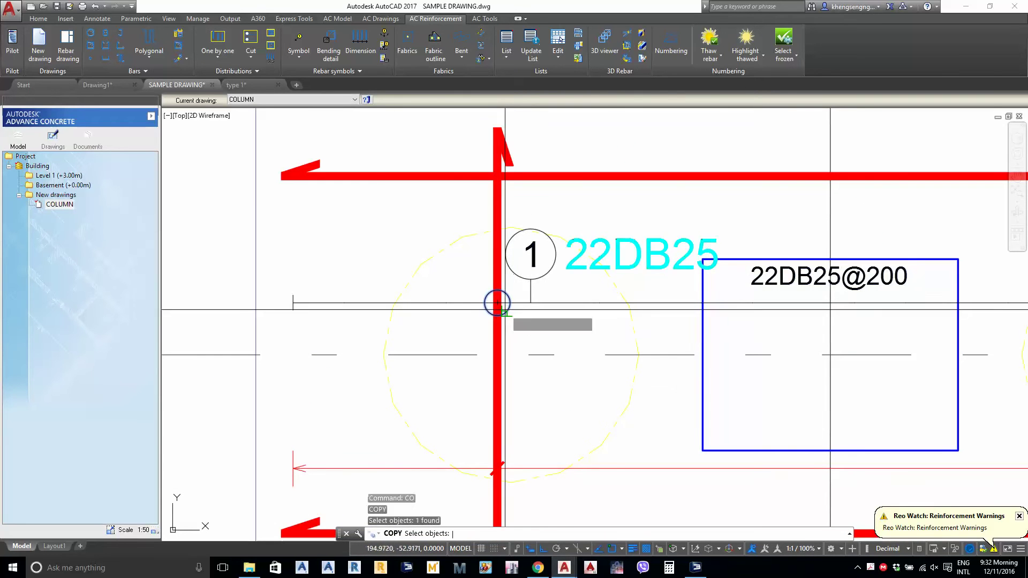
key(Return)
click(497, 303)
scroll(497, 303, down, 3)
scroll(792, 322, up, 4)
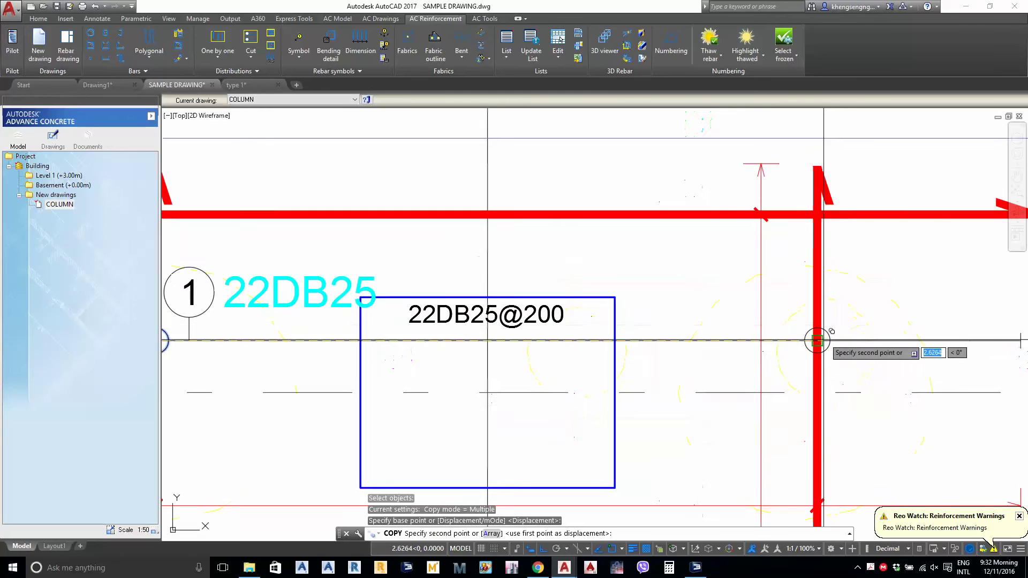
click(817, 341)
key(Return)
scroll(558, 375, down, 3)
scroll(555, 349, up, 1)
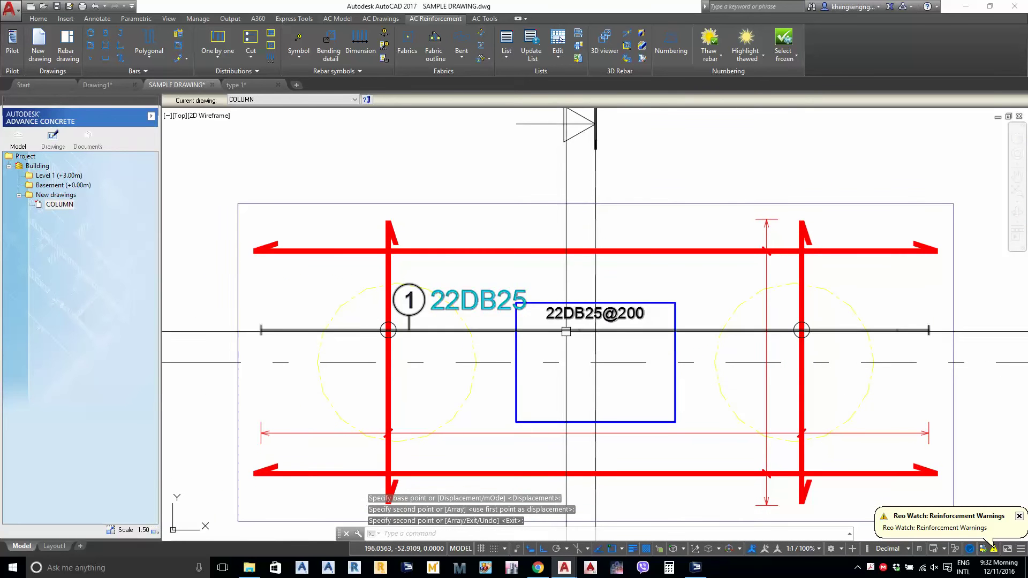
middle_drag(571, 272, 559, 255)
middle_drag(582, 292, 567, 293)
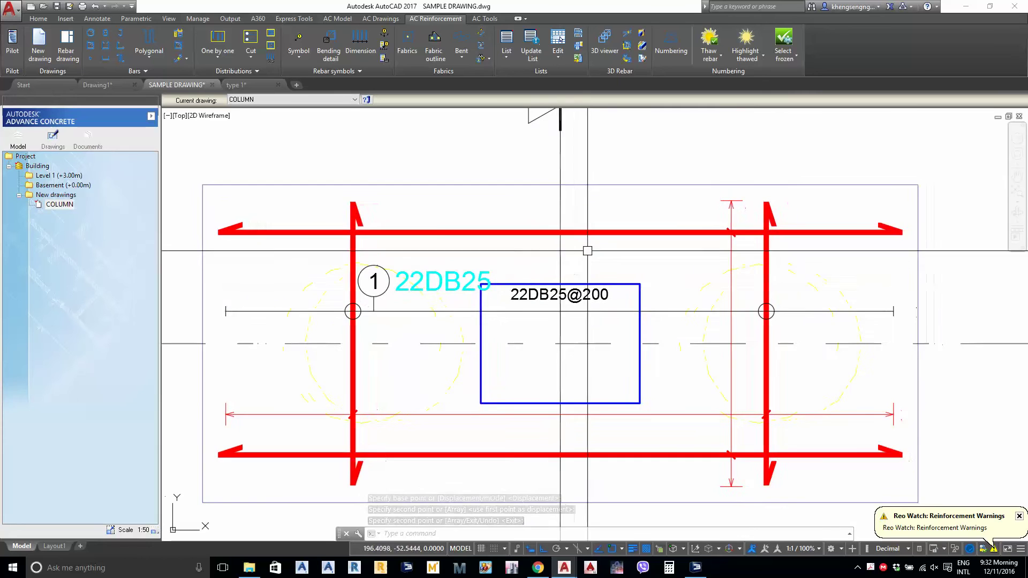
scroll(615, 275, down, 4)
scroll(643, 321, up, 3)
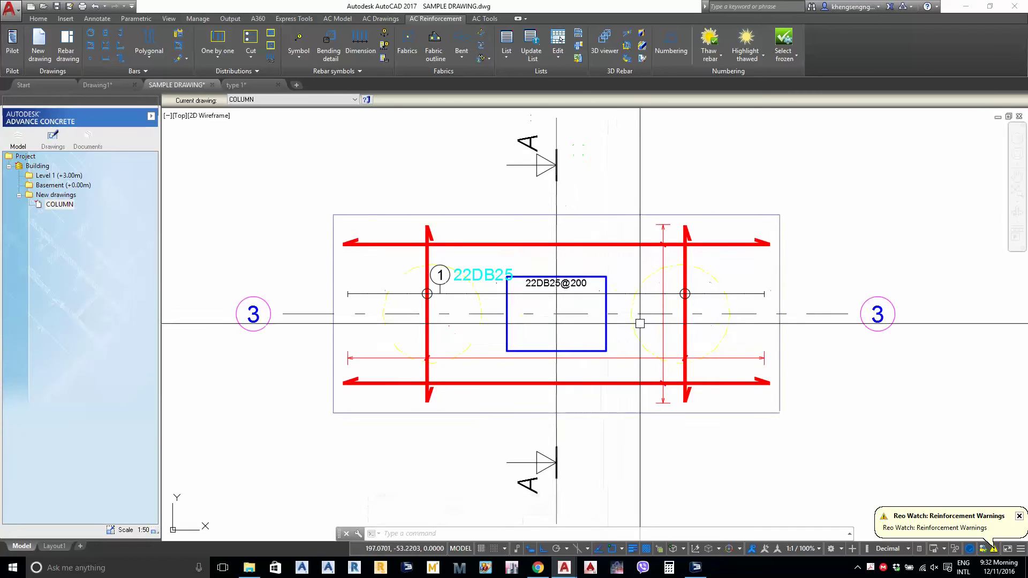
Turn off the central line in the representation of the distribution running horizontally across the cap plan
double_click(647, 360)
click(443, 134)
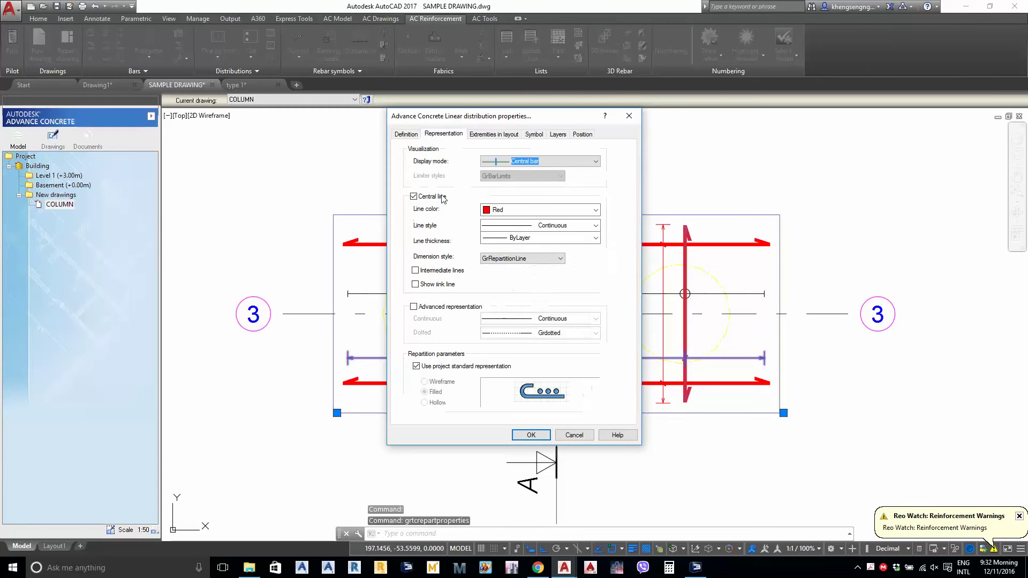
click(529, 437)
middle_drag(594, 379, 594, 392)
key(Escape)
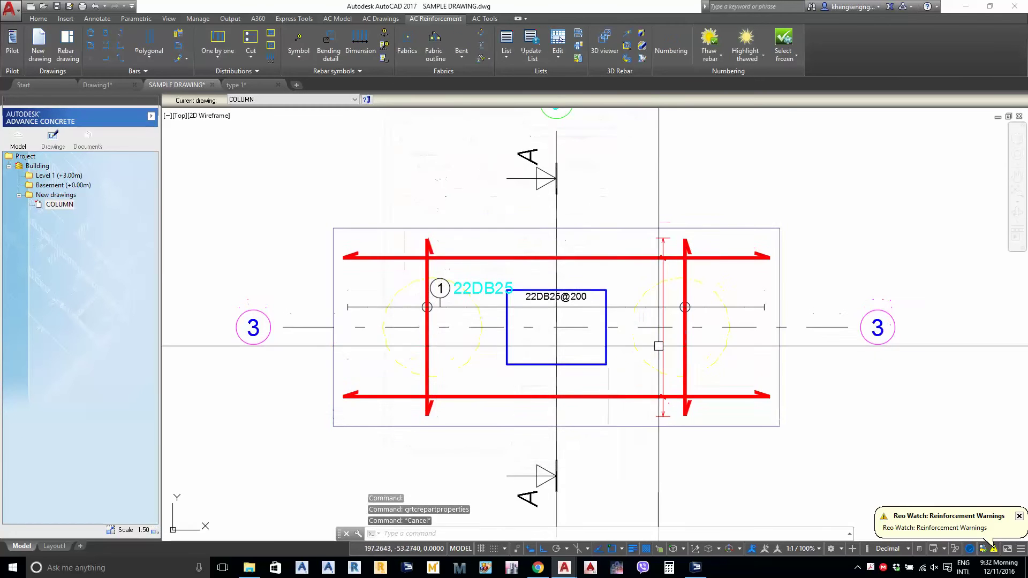
Turn off the central line in the representation of the distribution running vertically through the cap plan
double_click(663, 347)
click(444, 134)
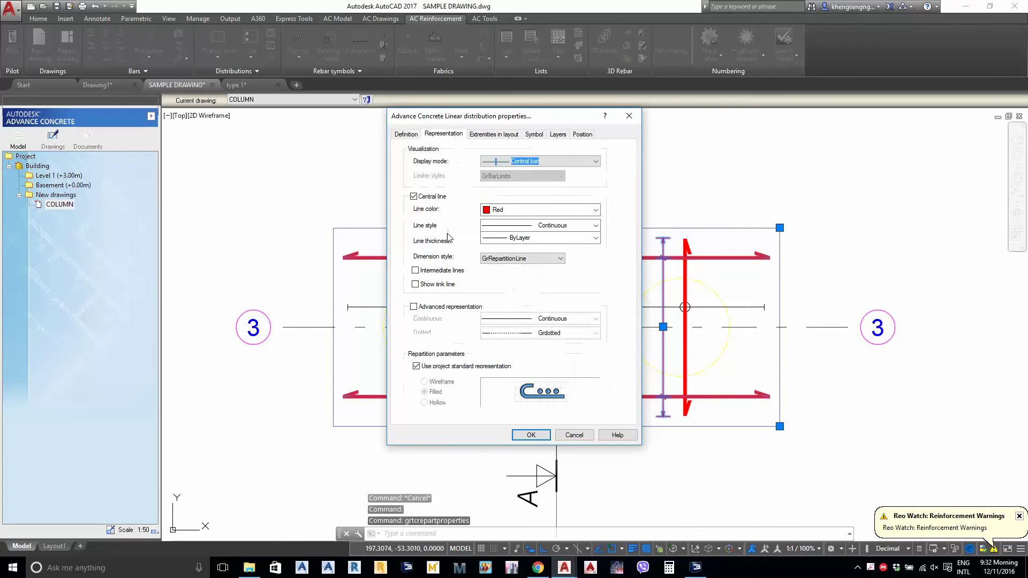
click(528, 436)
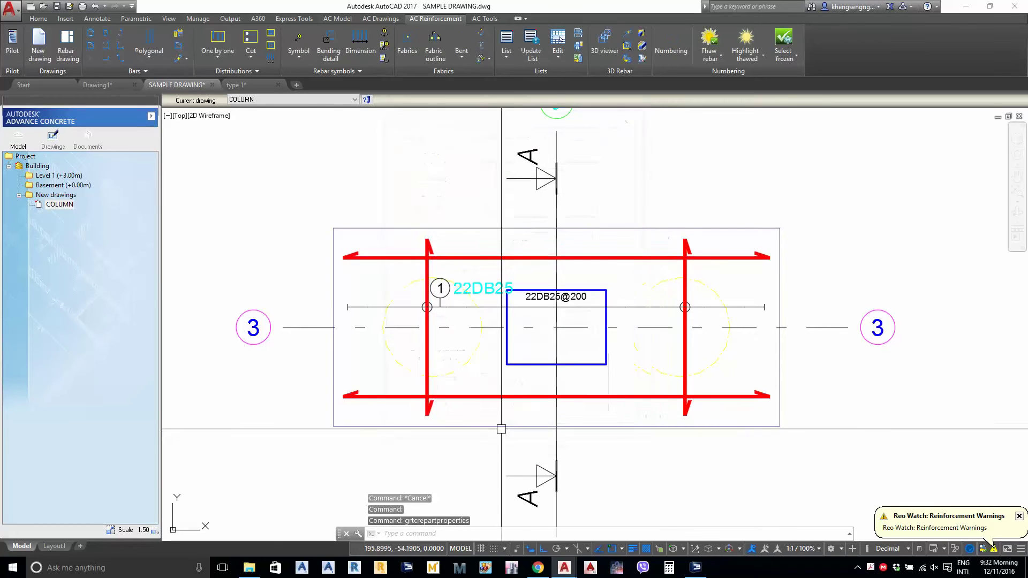
Add a distribution dimension for the horizontal bars, with a vertical line between column and right vertical bar and its mark low on the line's right
click(356, 43)
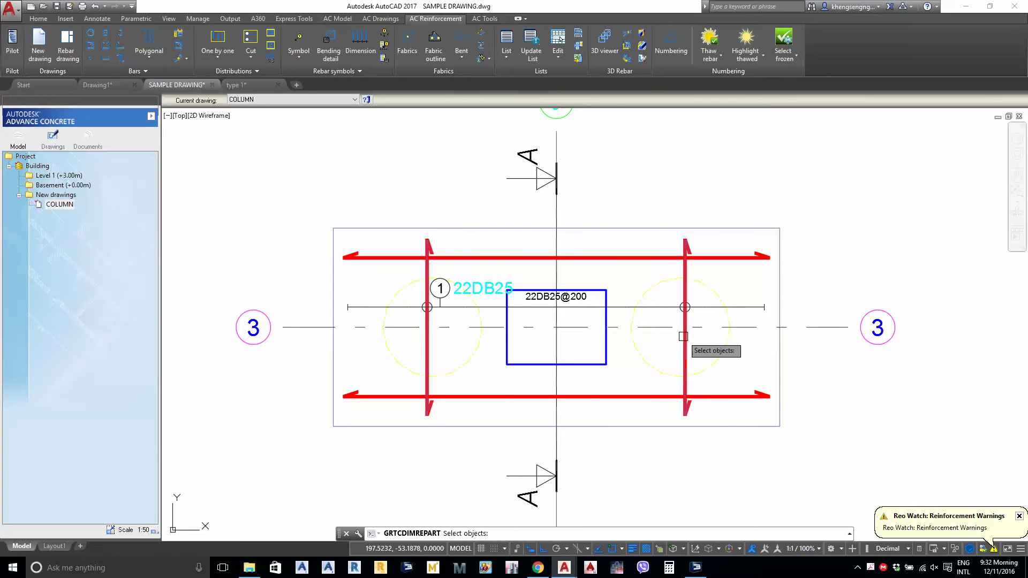
click(650, 395)
key(Return)
scroll(631, 315, up, 3)
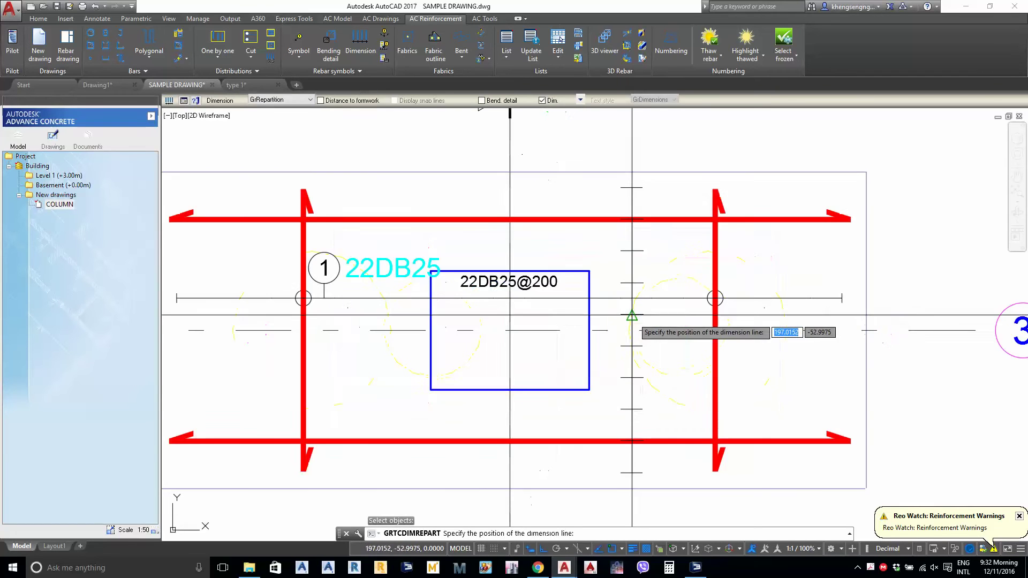
click(615, 348)
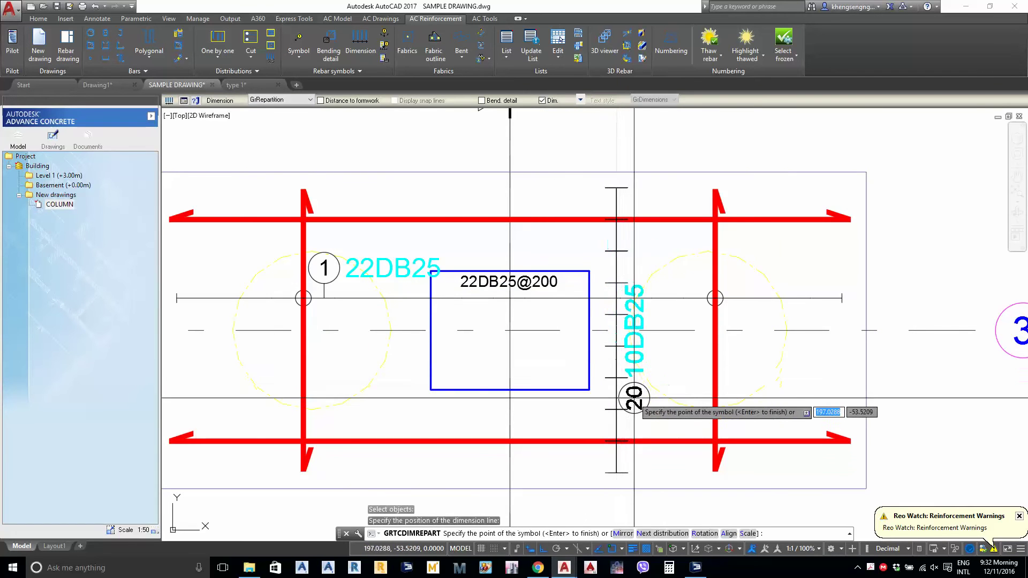
scroll(641, 420, up, 2)
click(641, 420)
key(Return)
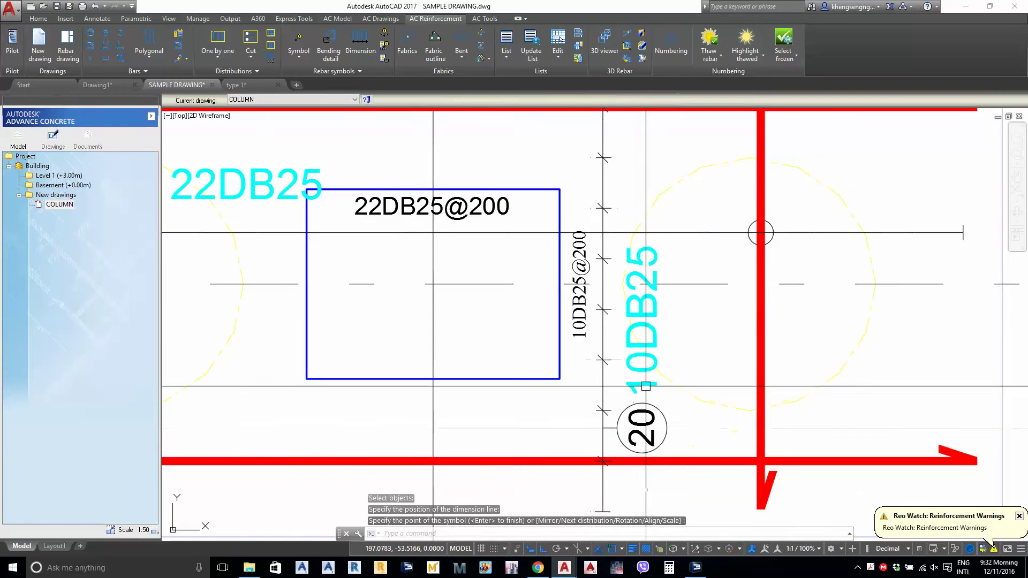
Match the vertical distribution dimension's properties to those of the 22DB25 horizontal distribution dimension
scroll(671, 309, down, 2)
middle_drag(672, 309, 673, 330)
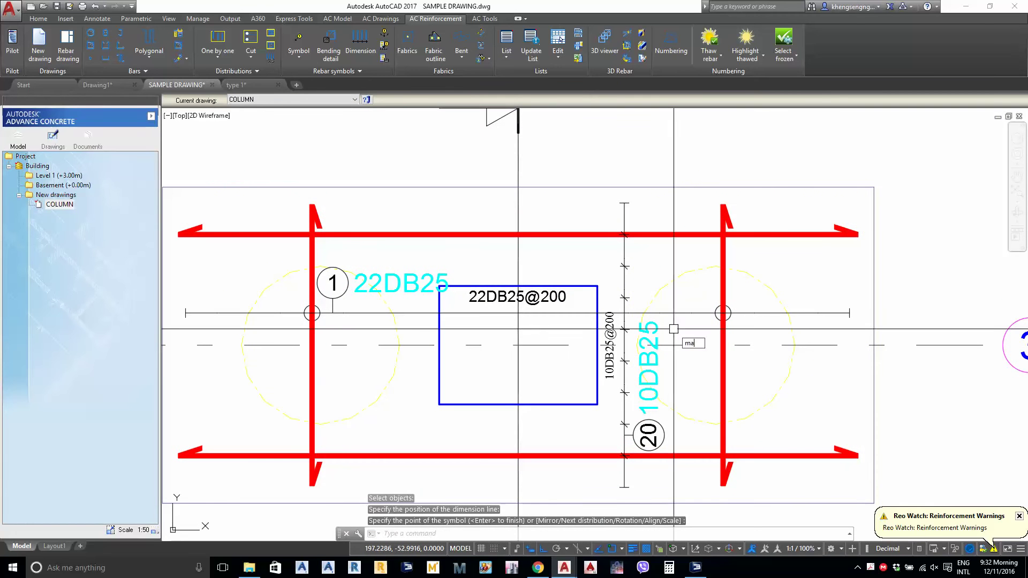
key(Return)
click(539, 297)
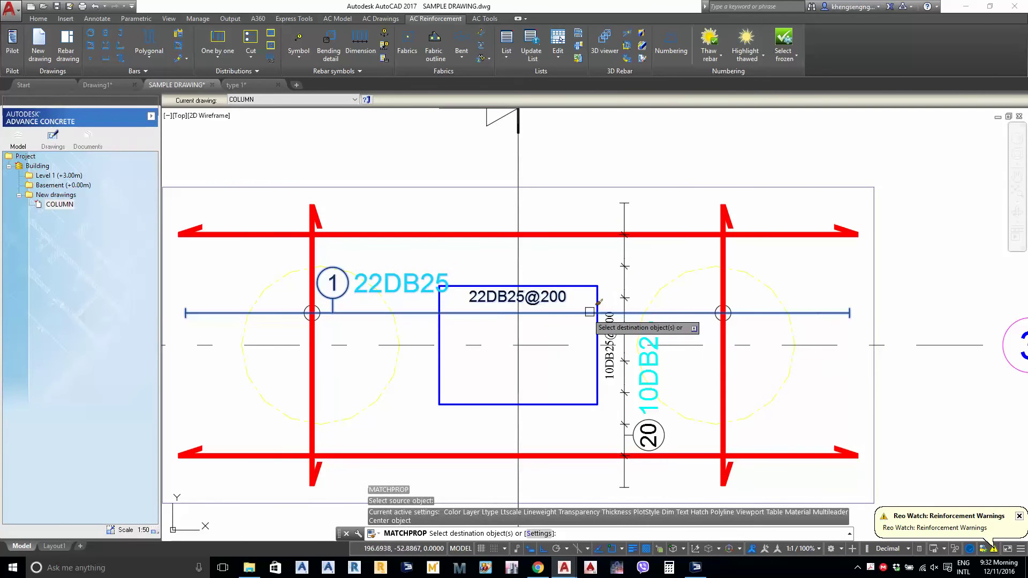
click(623, 320)
key(Return)
middle_drag(633, 407, 630, 388)
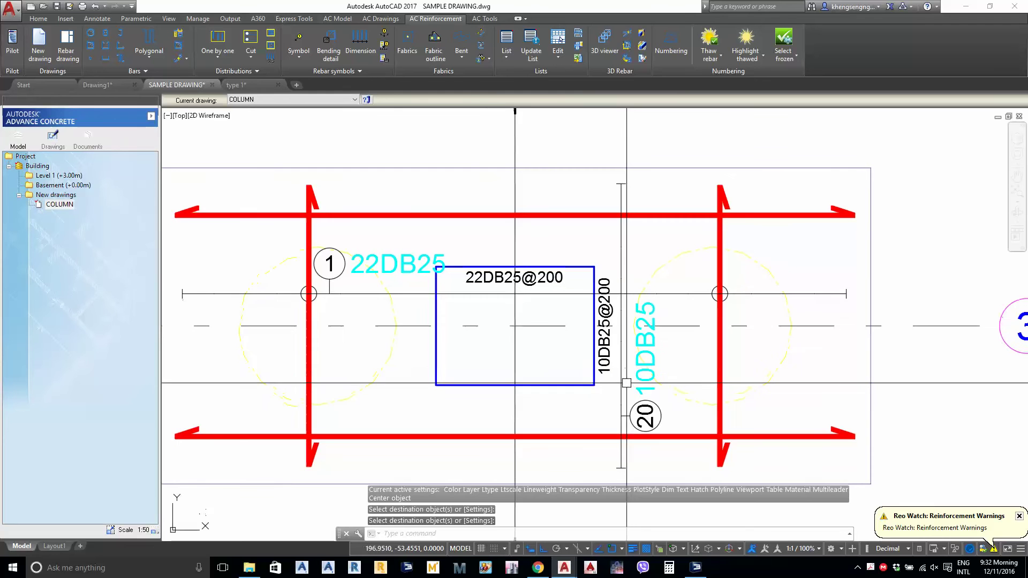
Move the vertical distribution dimension a short distance right, away from the column and towards the right vertical bar
click(623, 400)
middle_drag(679, 502, 679, 446)
text(m)
key(Return)
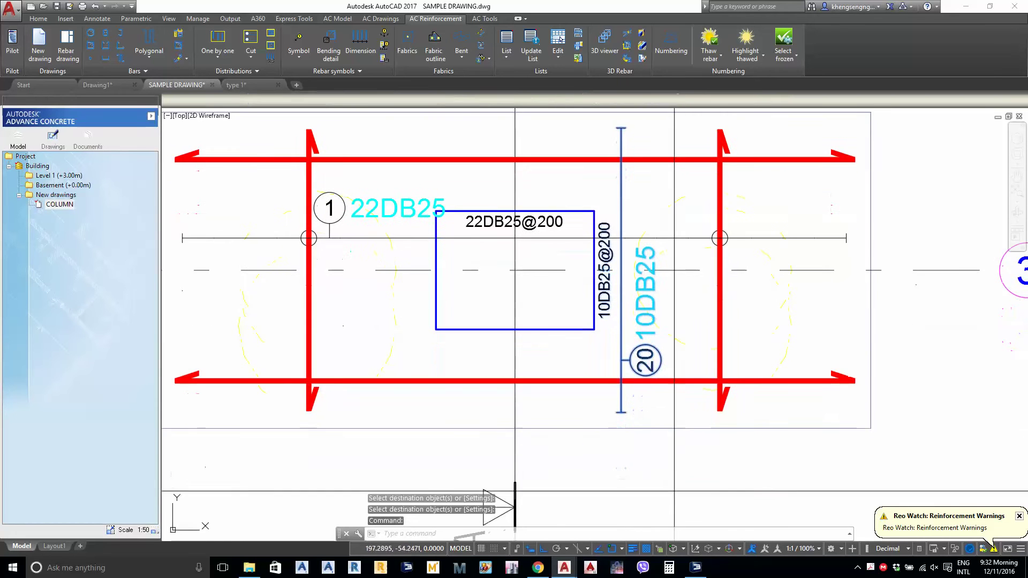
click(674, 507)
click(721, 497)
click(690, 361)
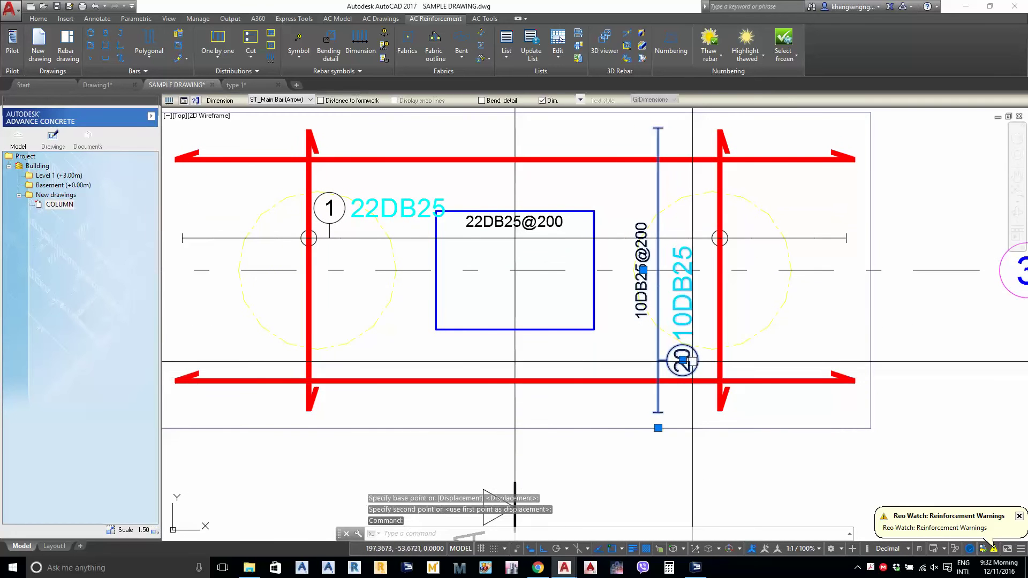
key(Escape)
Turn off the display of the 10DB25@200 text on the vertical distribution dimension
middle_drag(686, 296, 673, 328)
click(643, 309)
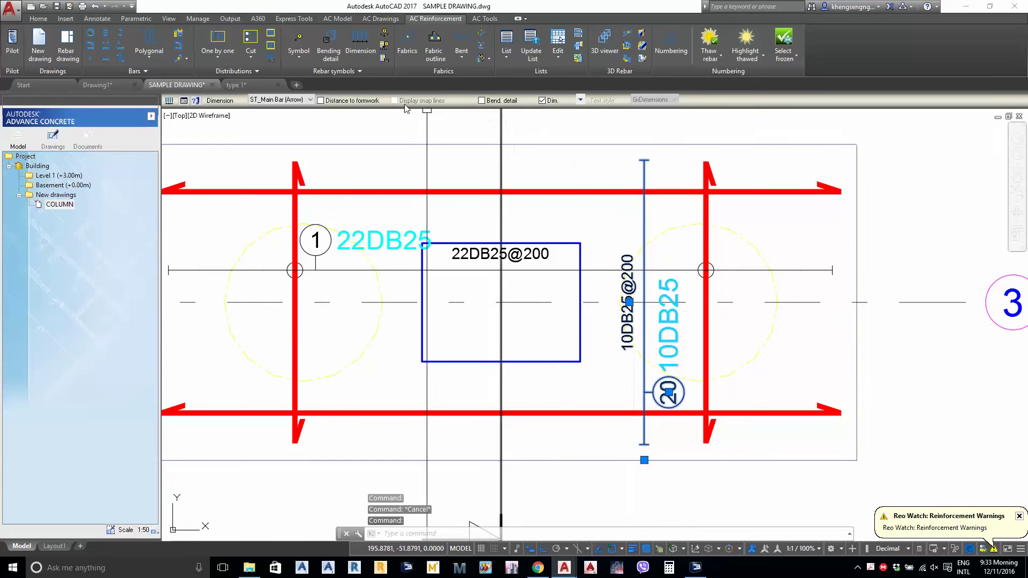
middle_drag(514, 337, 527, 346)
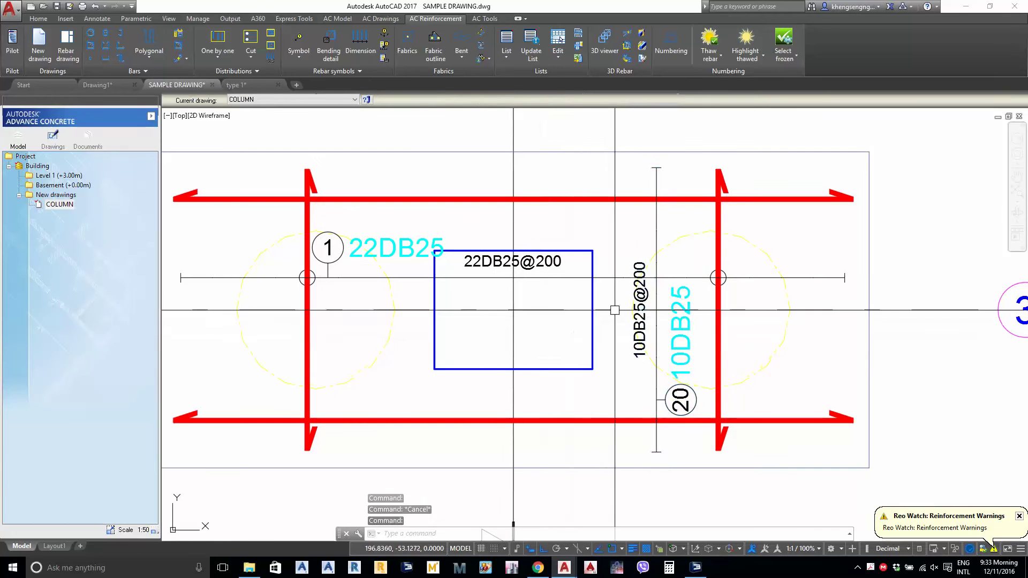
double_click(637, 336)
click(449, 151)
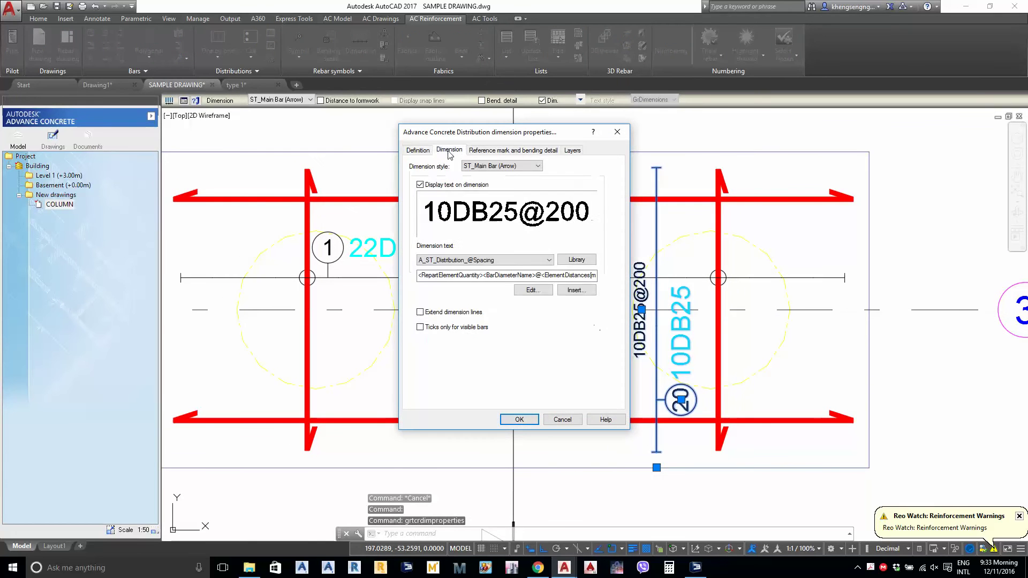
click(517, 419)
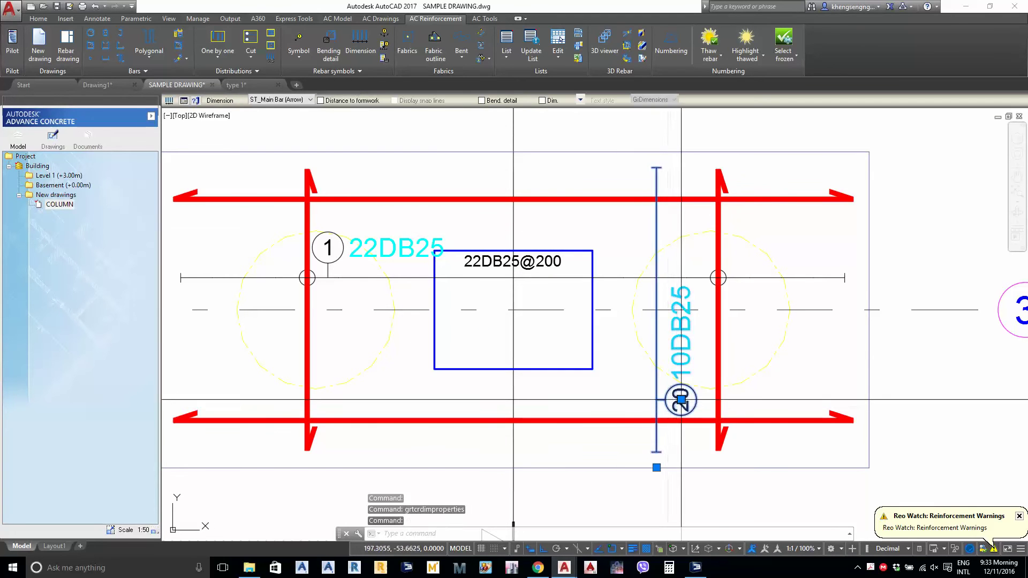
Move the vertical distribution dimension's reference mark to the left side of its dimension line
click(681, 400)
click(631, 400)
key(Escape)
middle_drag(625, 412, 688, 445)
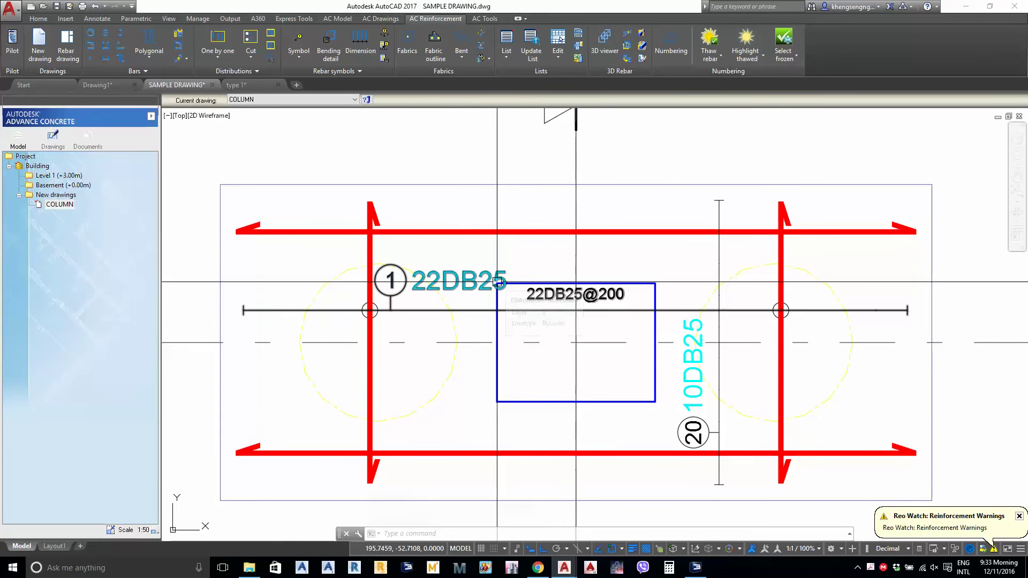
Try the reference mark style 05.ST_Num-DB-DAI-Spacing on the horizontal distribution dimension
click(459, 280)
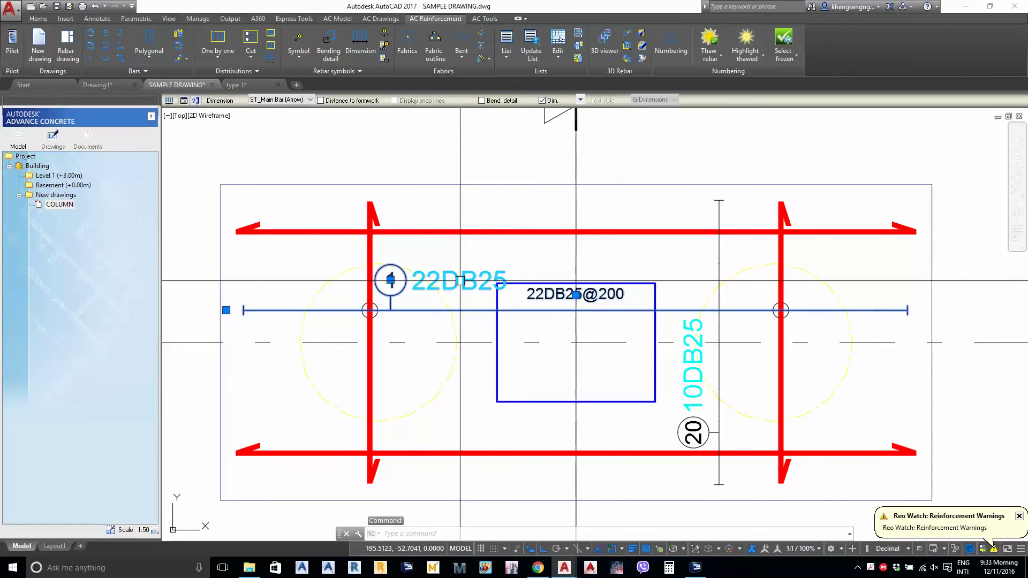
key(Escape)
key(Escape)
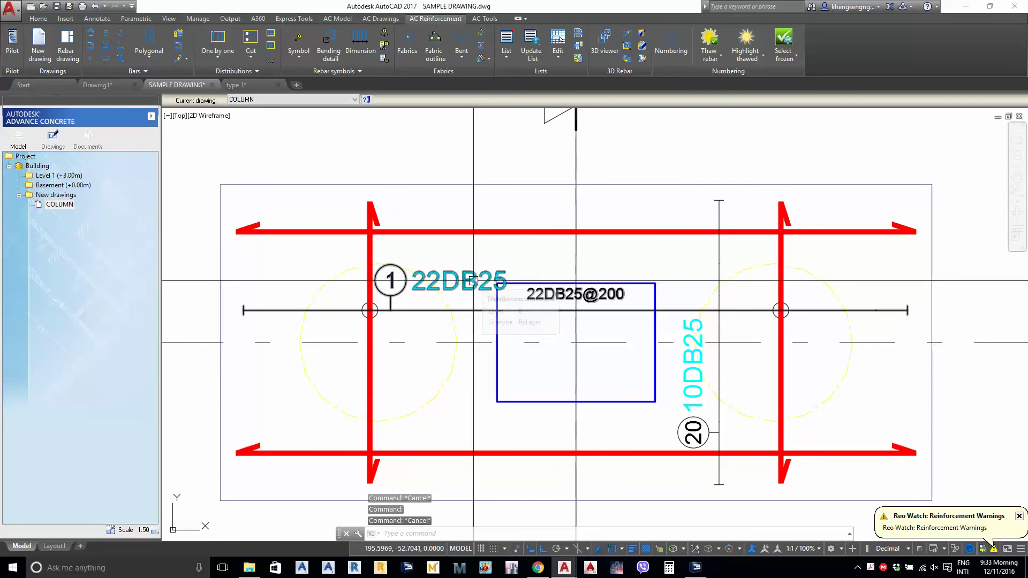
double_click(472, 280)
click(447, 150)
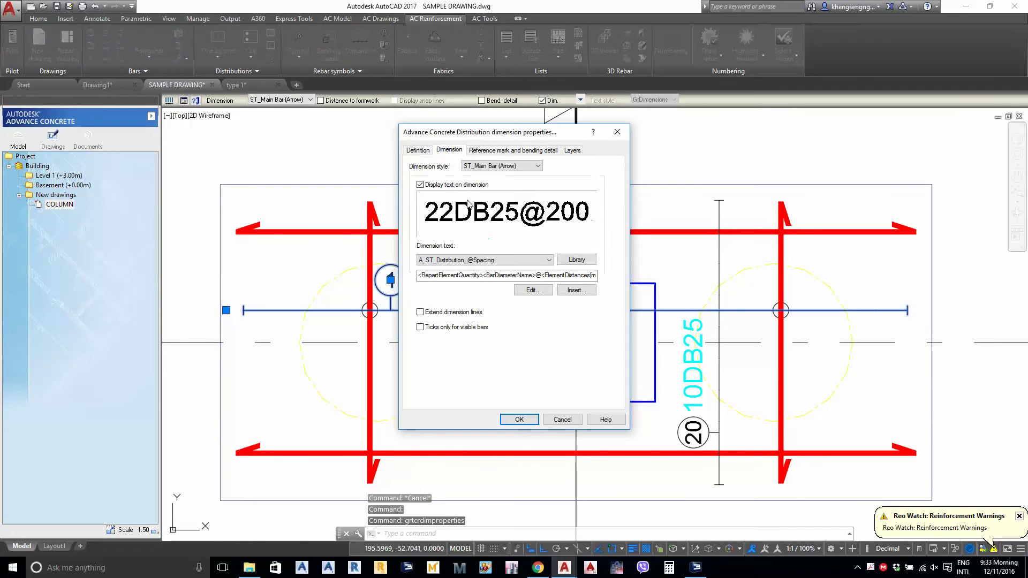
click(486, 151)
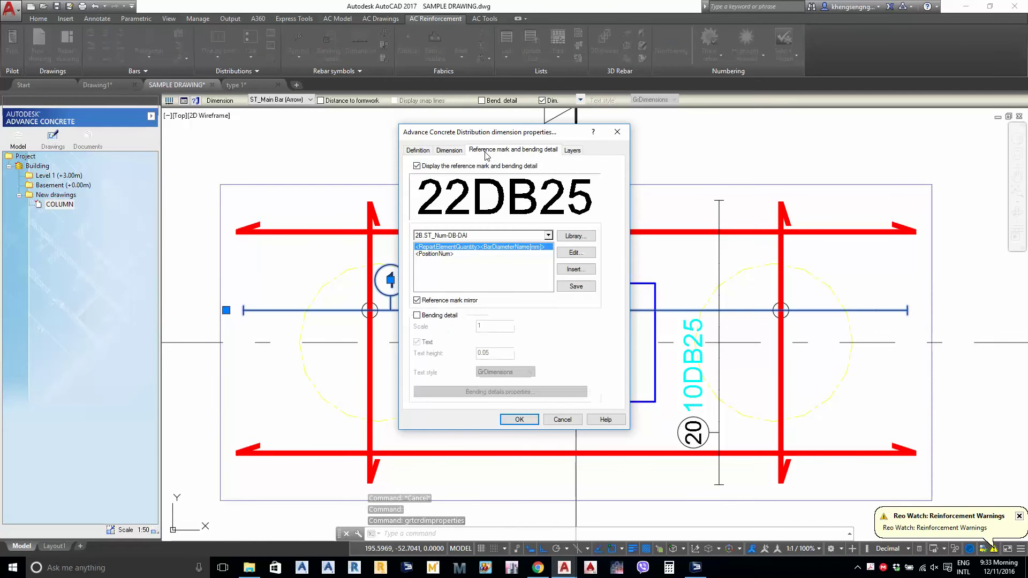
click(548, 236)
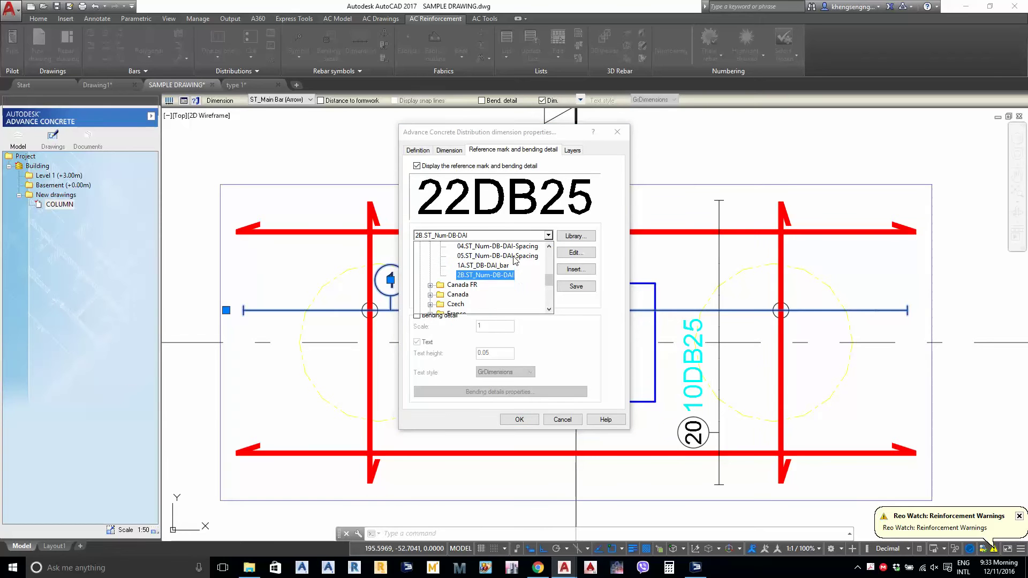
click(497, 256)
click(519, 420)
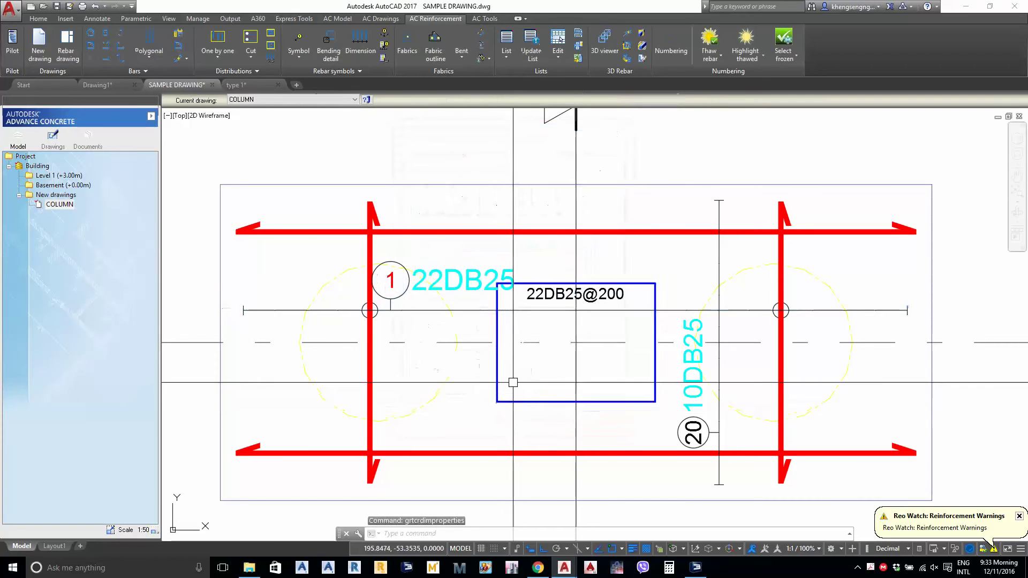
Set the horizontal distribution dimension's reference mark to 04.ST_Num-DB-DAI-Spacing
double_click(467, 272)
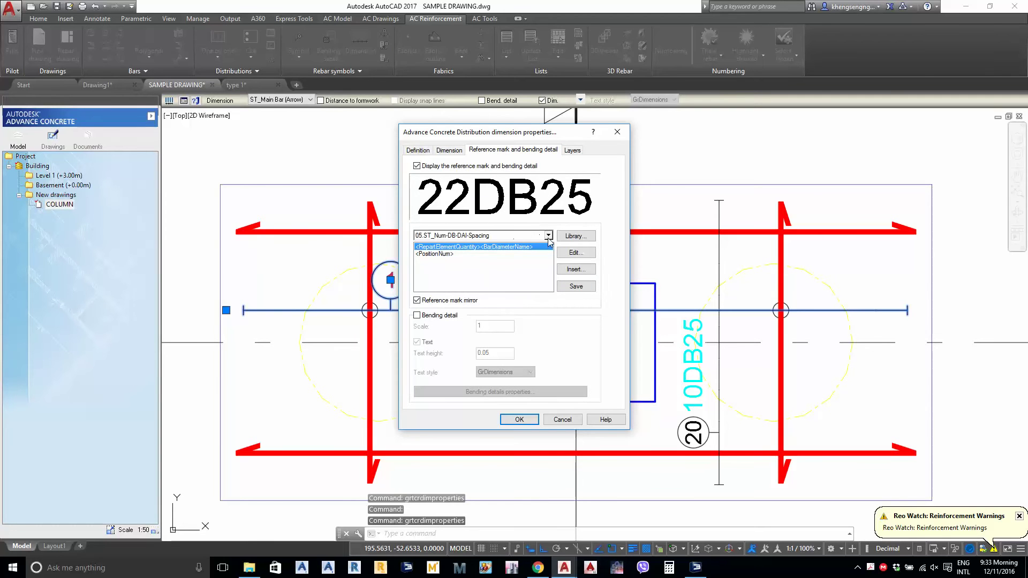
click(549, 236)
click(497, 295)
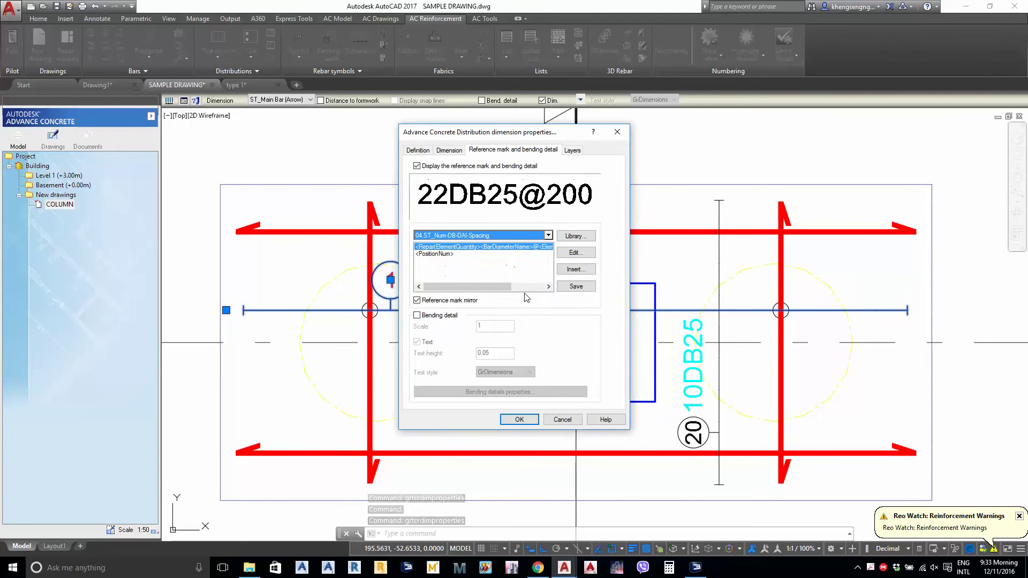
click(526, 421)
key(Escape)
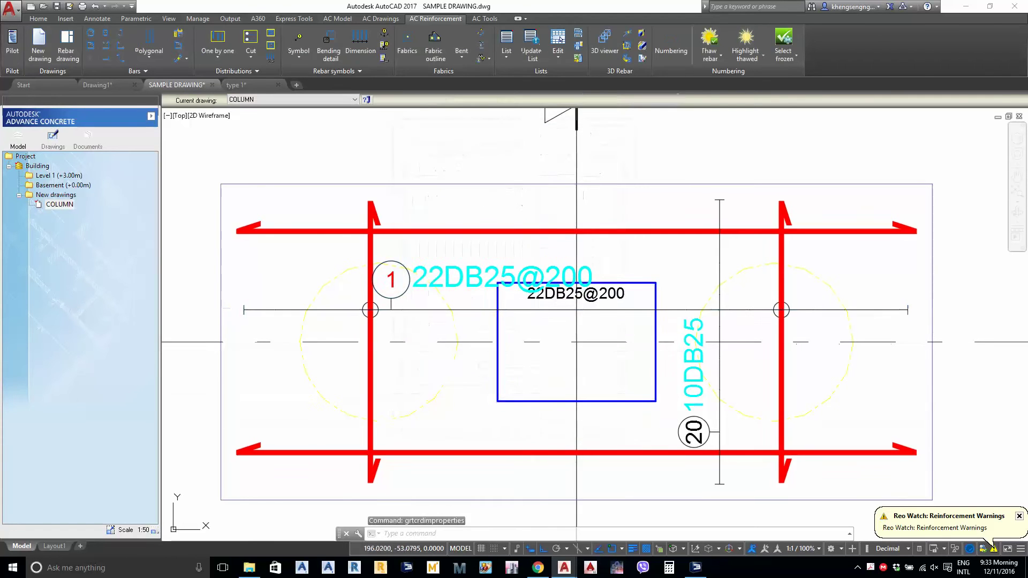
Turn off the display of the small 22DB25@200 dimension text on the horizontal distribution dimension
middle_drag(567, 315, 570, 344)
key(Escape)
click(597, 339)
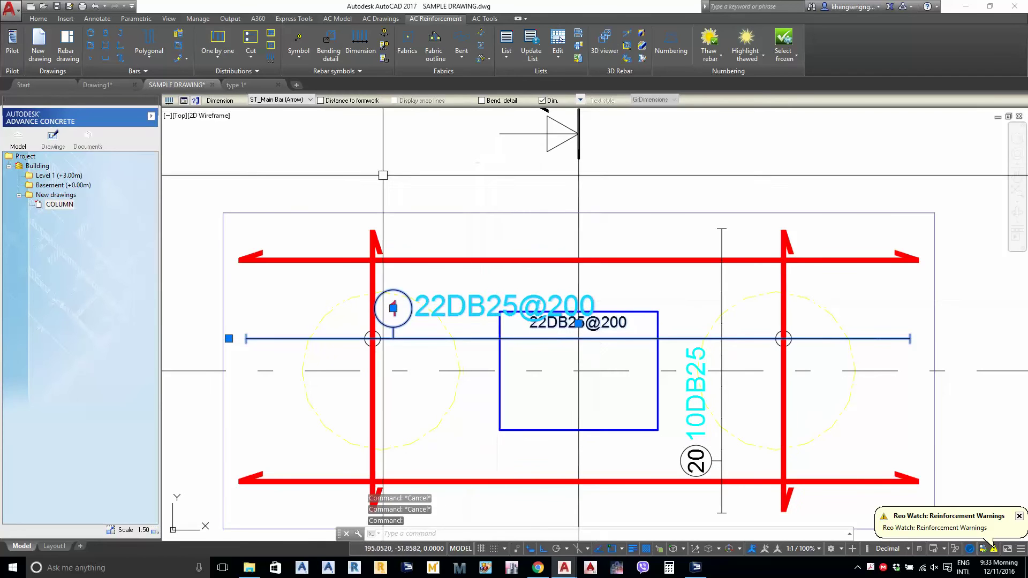
key(Escape)
double_click(413, 328)
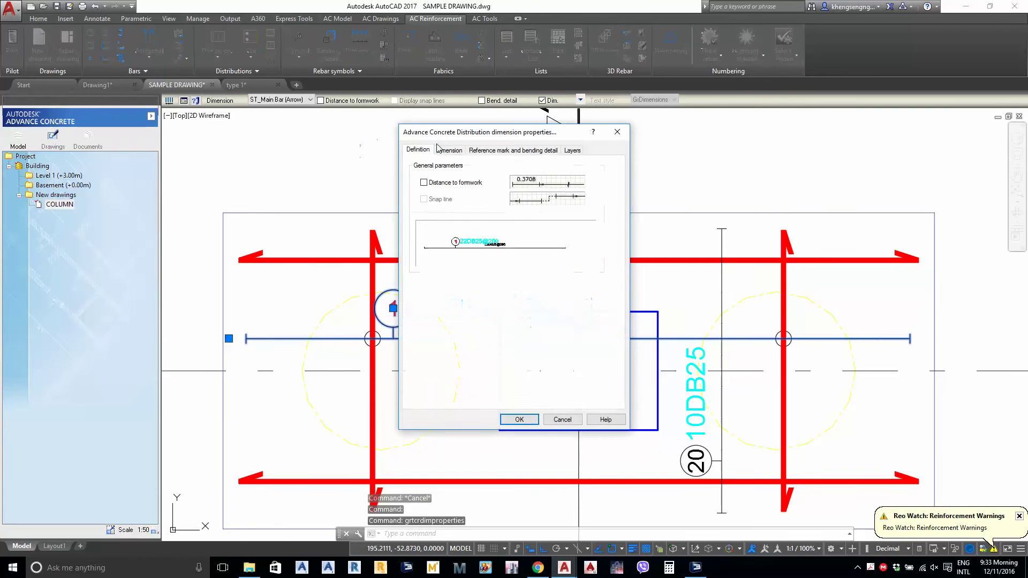
click(459, 151)
click(460, 184)
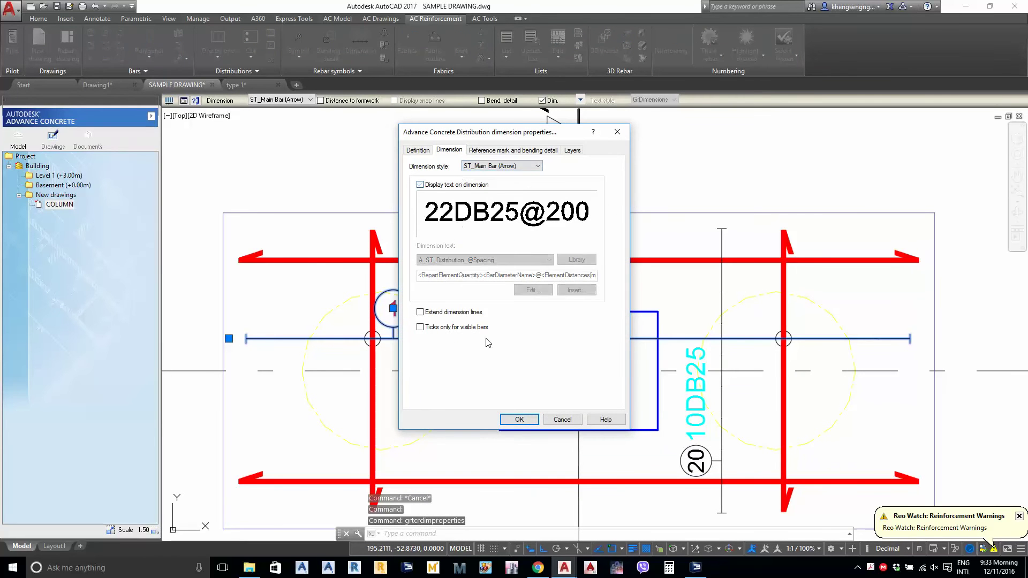
click(519, 420)
middle_drag(534, 408, 530, 394)
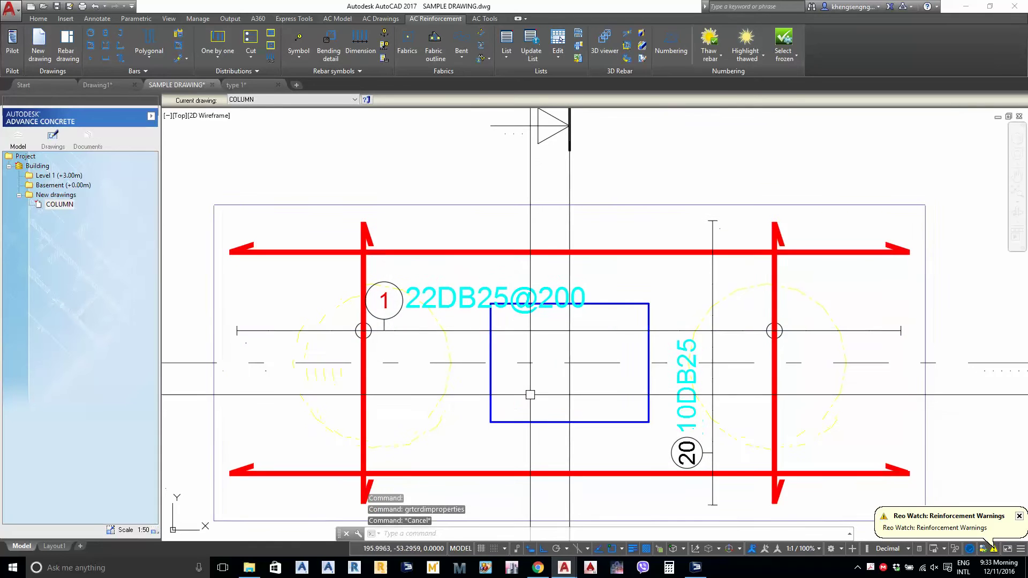
Match the 10DB25 vertical distribution dimension's properties to those of the 22DB25@200 horizontal distribution dimension
key(Return)
click(462, 304)
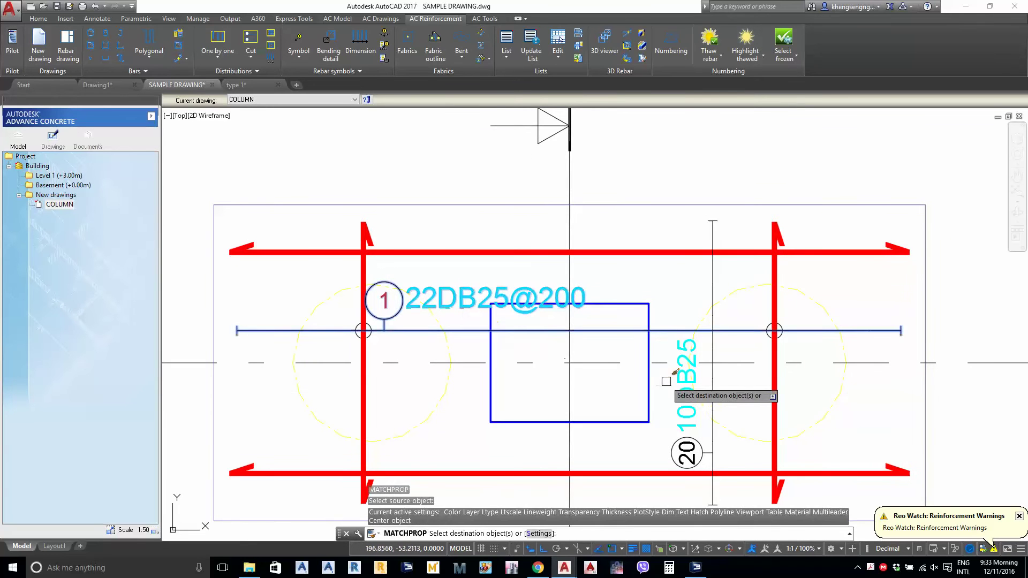
click(688, 386)
key(Return)
scroll(685, 406, down, 2)
scroll(712, 417, up, 3)
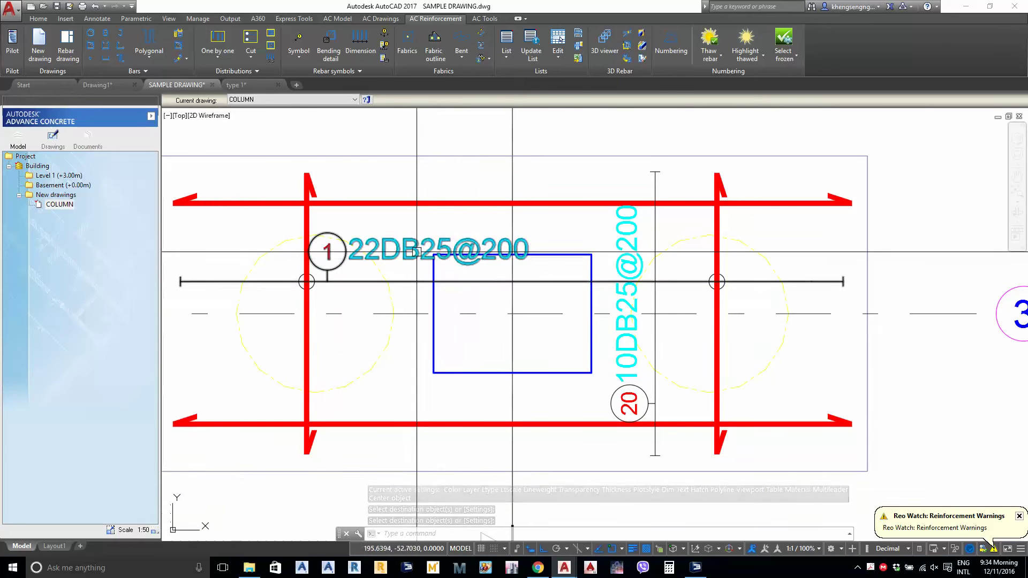
Apply a custom 1:40 user scale with both the horizontal and vertical distribution dimensions of the bottom rebar plan selected
click(559, 281)
click(629, 321)
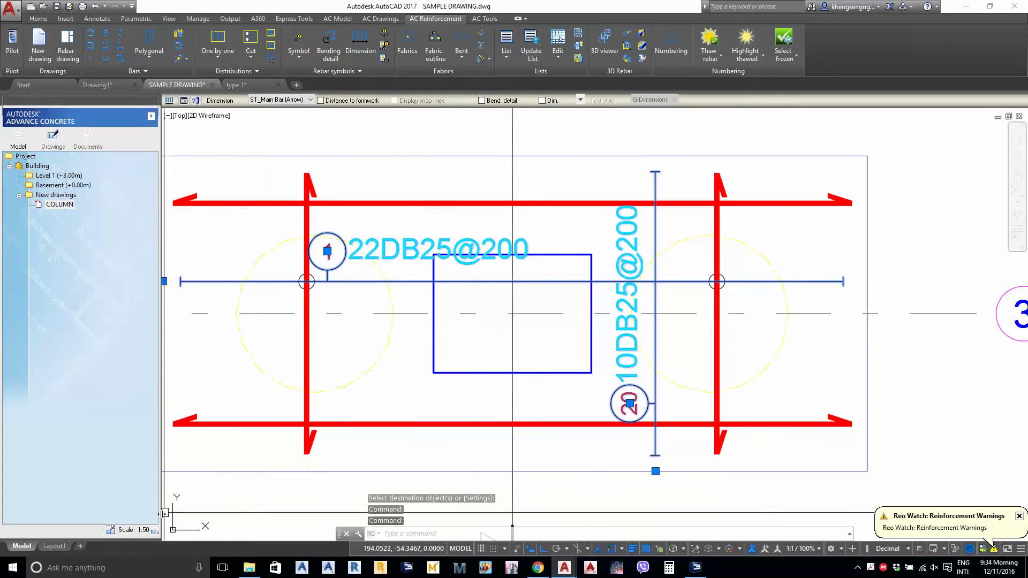
click(146, 531)
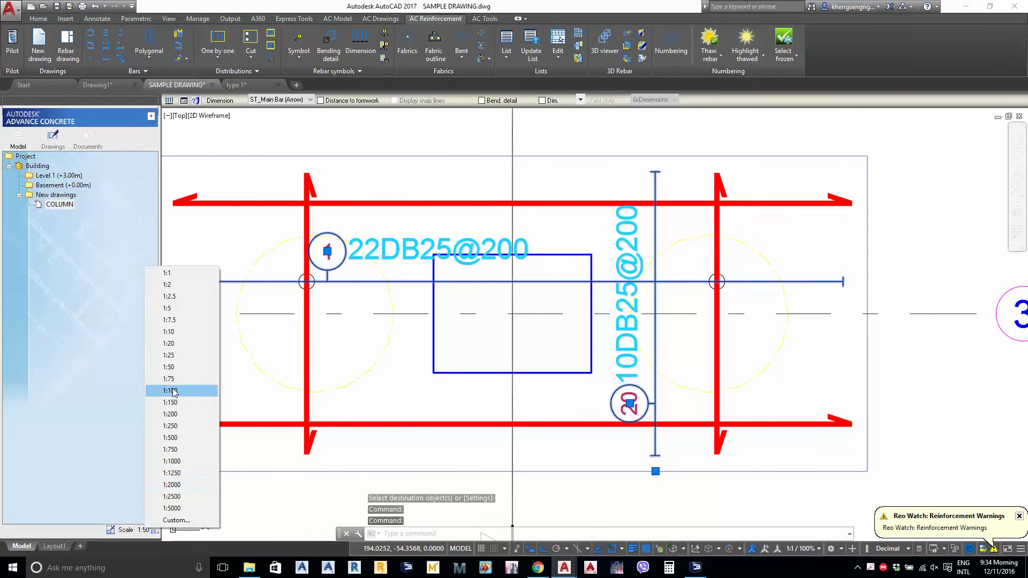
click(168, 523)
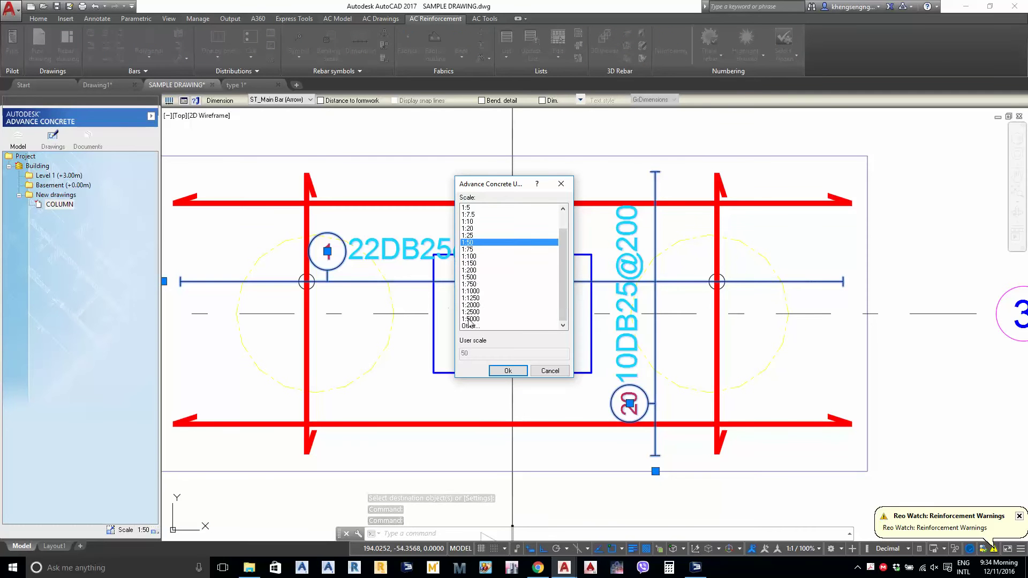
click(470, 326)
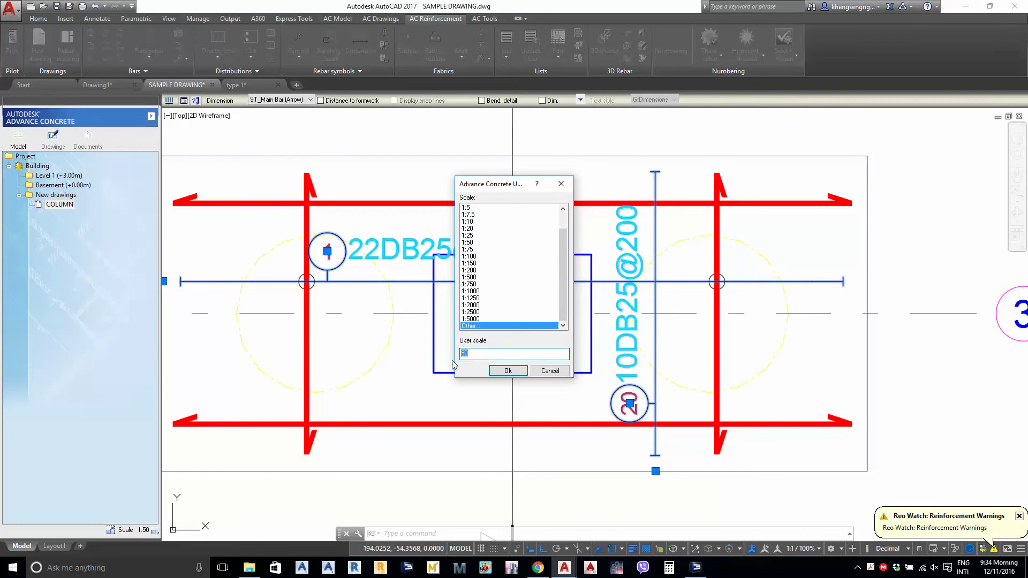
click(508, 371)
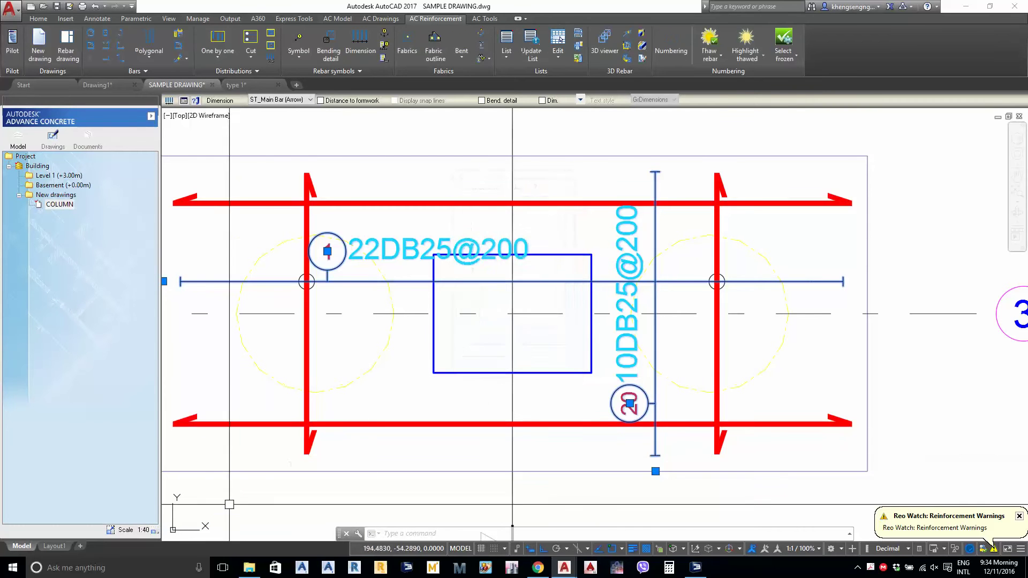
middle_drag(233, 456, 236, 459)
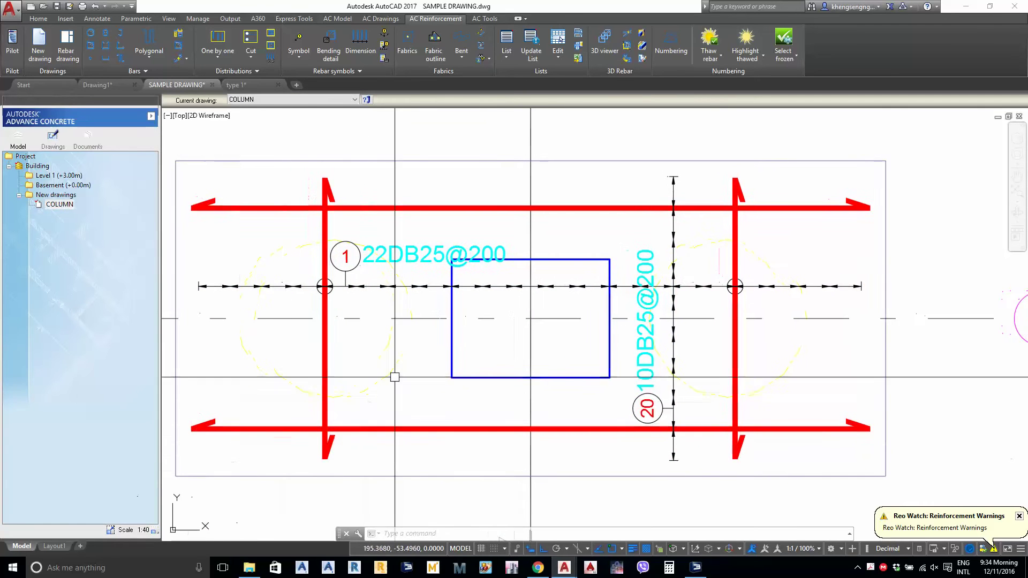
Open the dimension style ST_Main Bar (Arrow) used by the distribution dimensions for modification, and open its second arrowhead choices
click(422, 286)
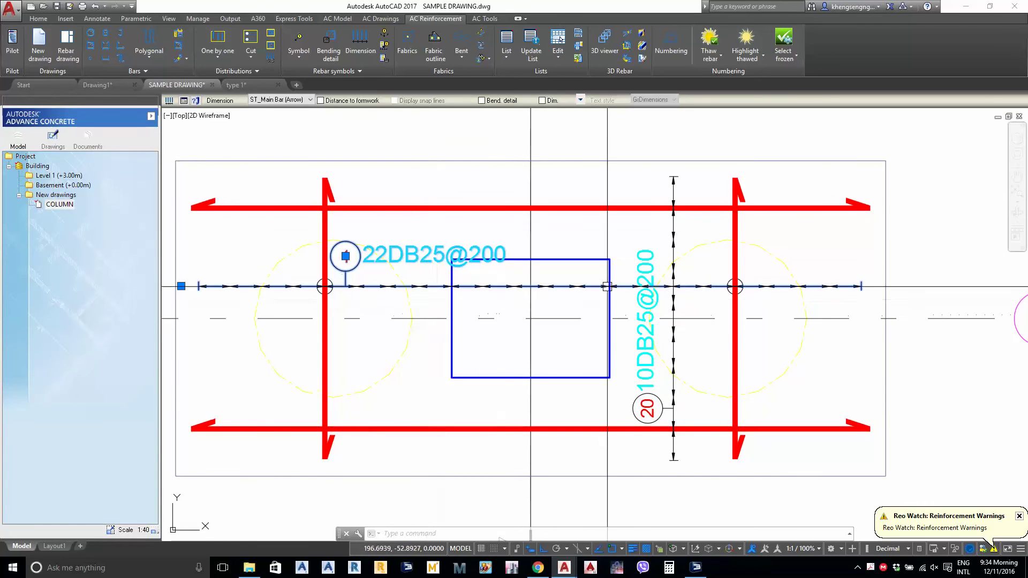
key(Escape)
middle_drag(673, 324, 700, 328)
text(d)
key(Return)
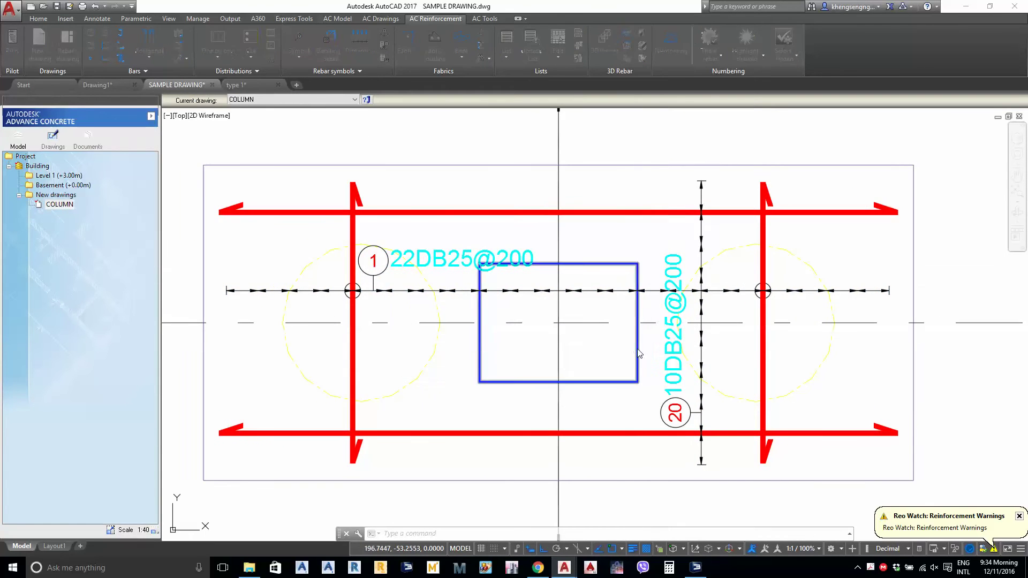
scroll(436, 298, down, 1)
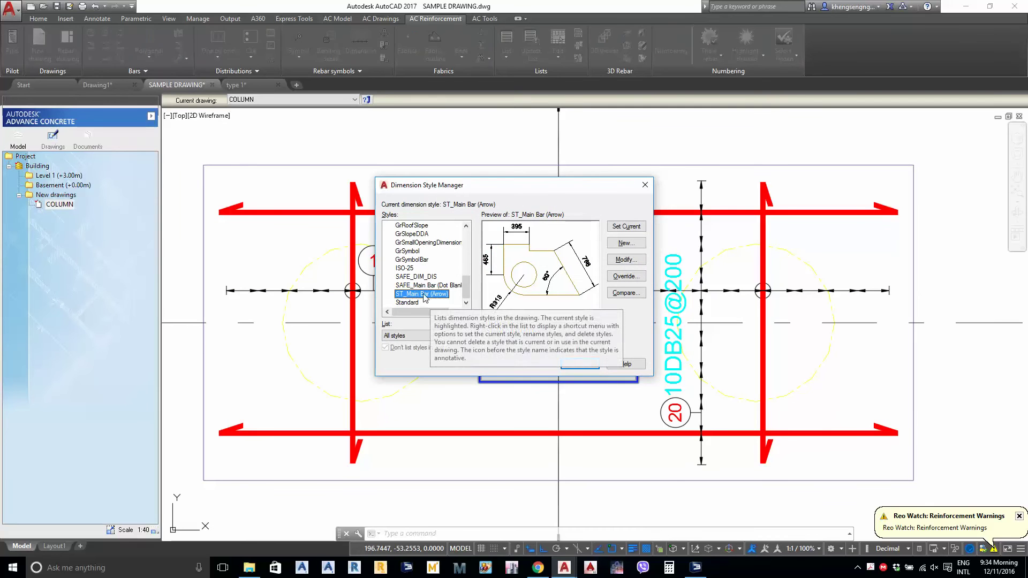
key(alt+m)
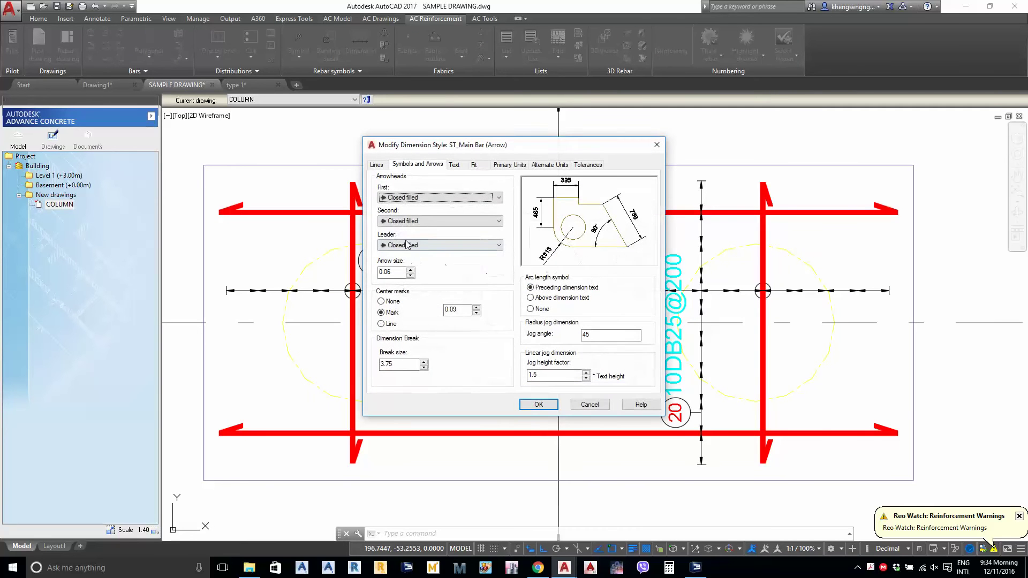
click(408, 220)
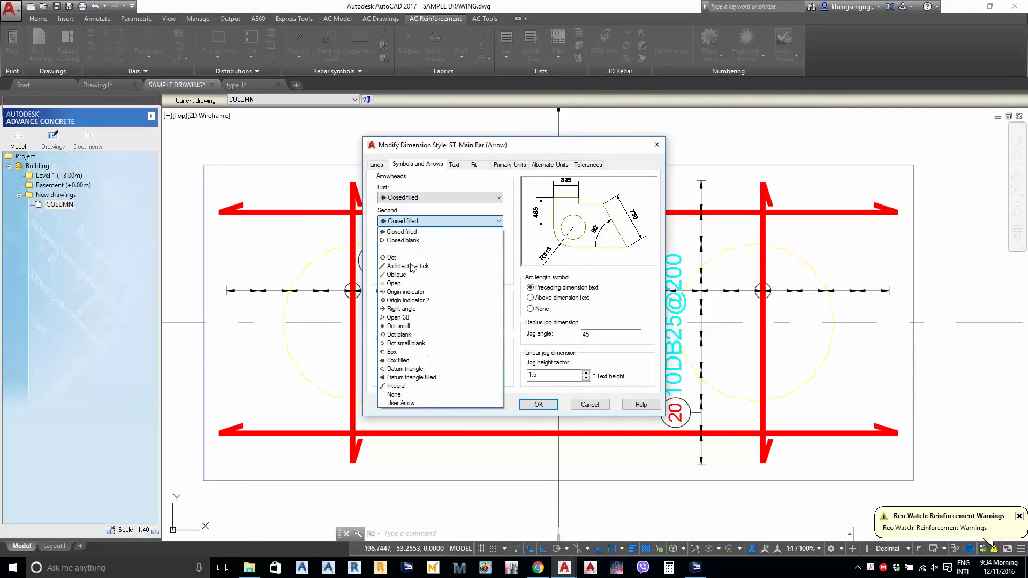
Set the second arrowhead of the ST_Main Bar (Arrow) dimension style to None and finish editing the dimension styles
click(407, 394)
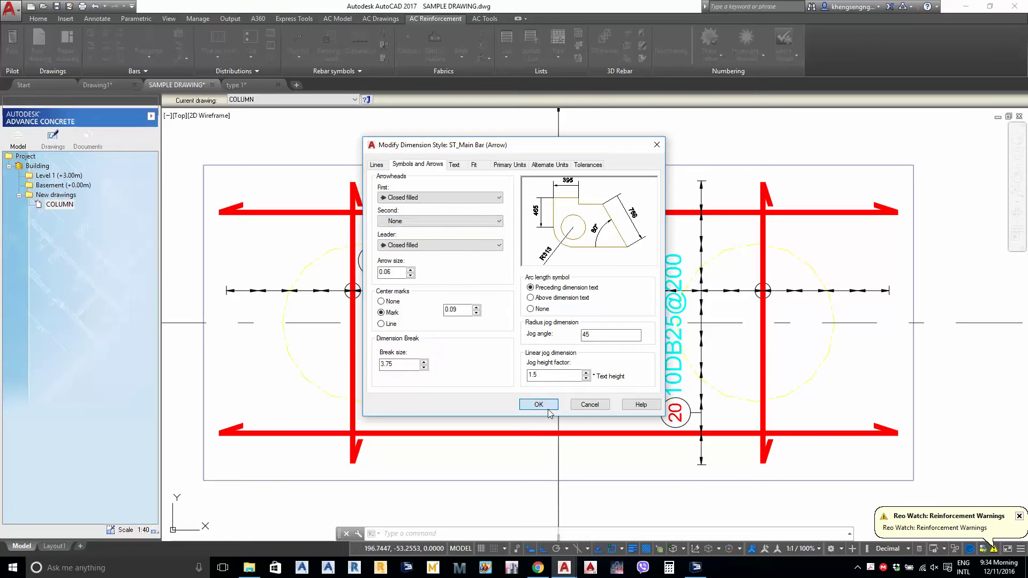
click(549, 410)
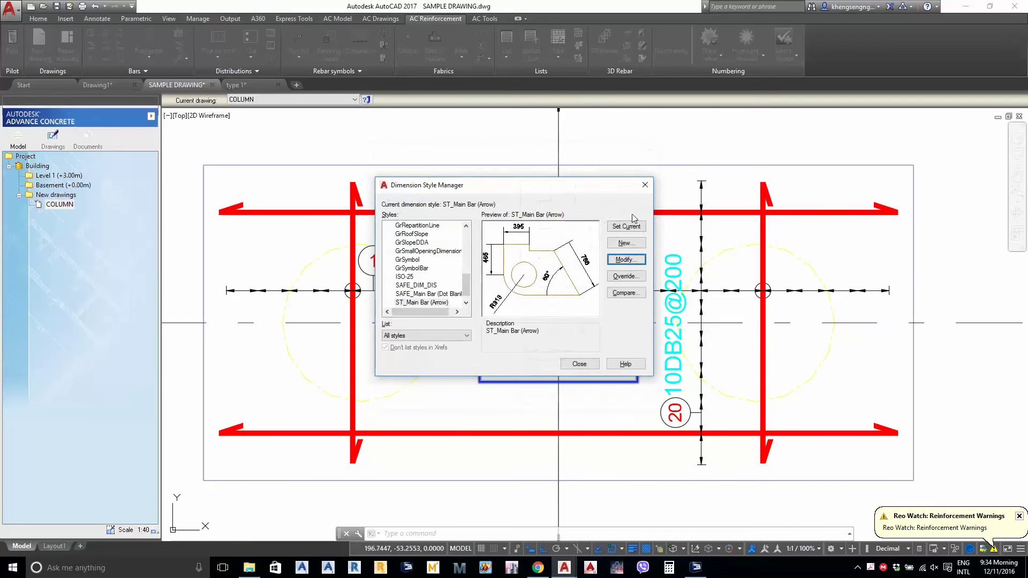
click(580, 364)
Copy the small circle from the right vertical bar to both intersections of the vertical distribution line with the horizontal bars
mouse_move(585, 369)
middle_down()
mouse_move(585, 378)
mouse_move(602, 369)
middle_up()
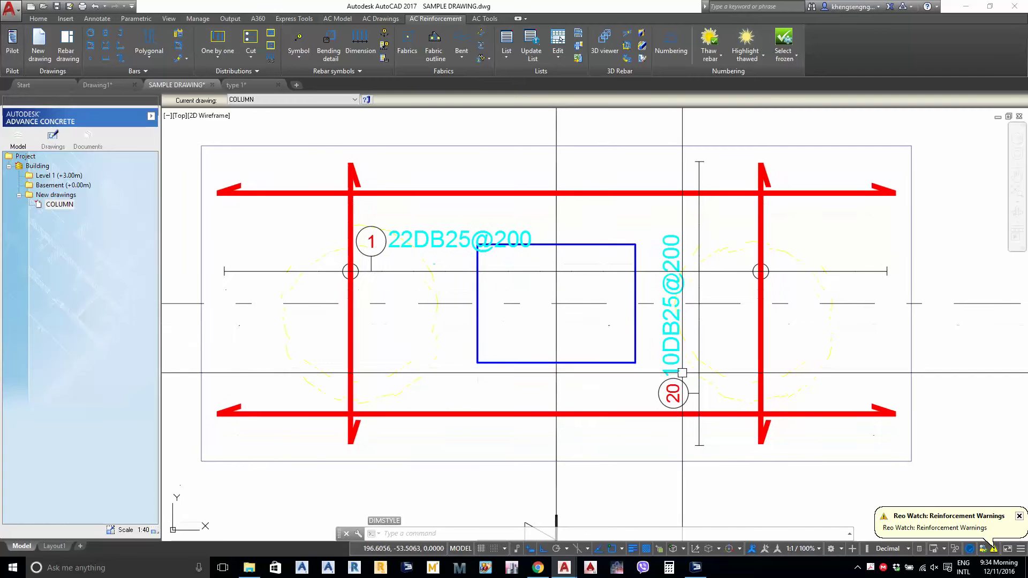
scroll(751, 294, up, 1)
click(745, 235)
click(805, 295)
text(c)
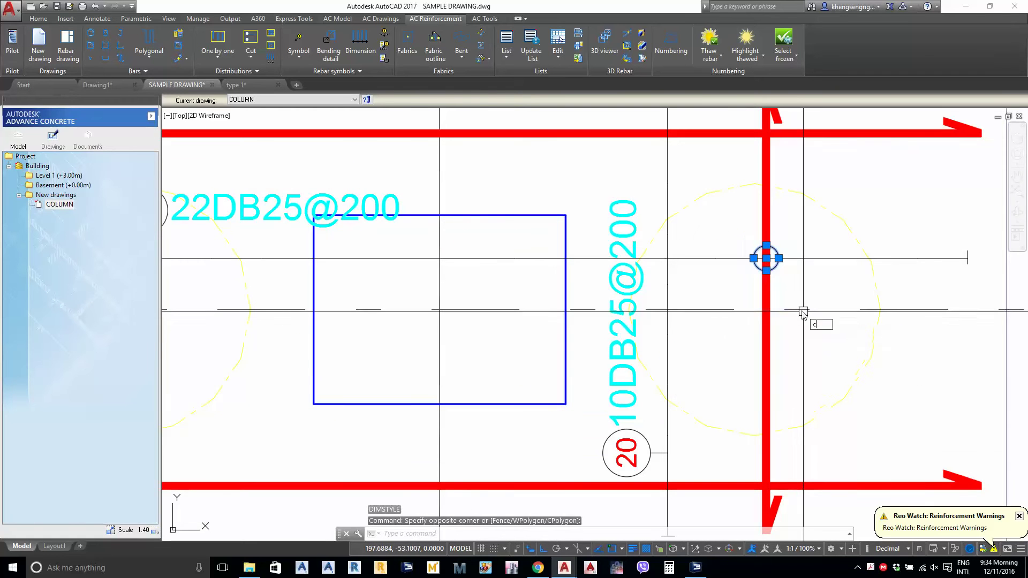
text(o)
key(Return)
click(765, 258)
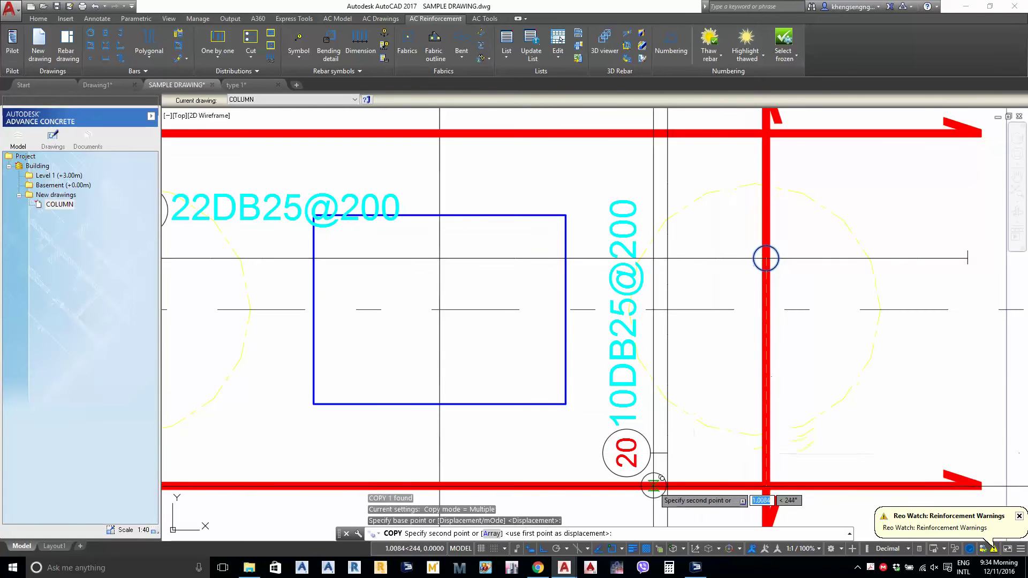
click(668, 485)
middle_drag(667, 159, 658, 328)
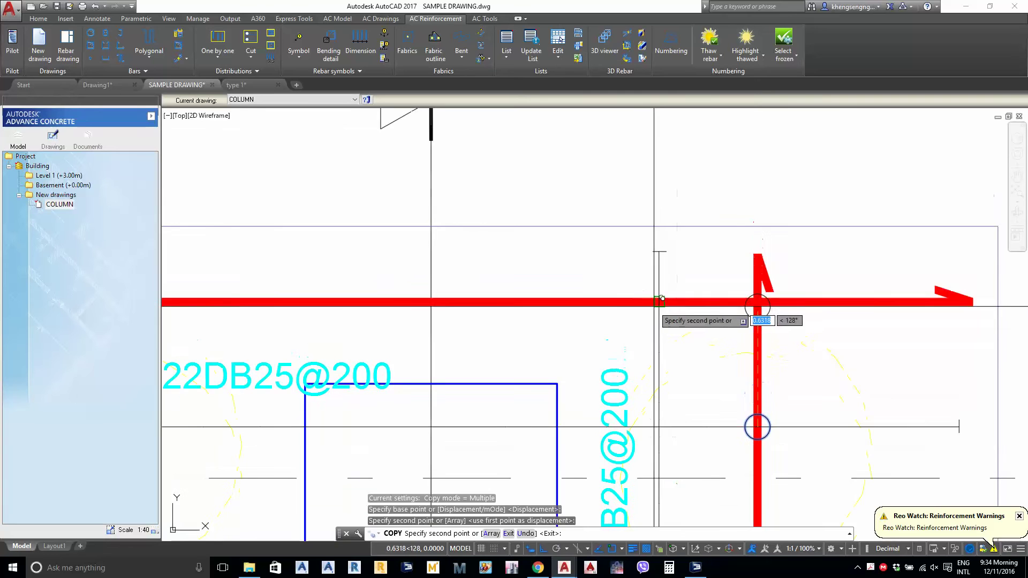
click(657, 304)
key(Return)
Examine the annotated bottom rebar plan and its position relative to the surrounding views
scroll(659, 307, down, 2)
scroll(653, 305, down, 2)
mouse_move(650, 371)
middle_down()
mouse_move(653, 304)
mouse_move(662, 408)
middle_up()
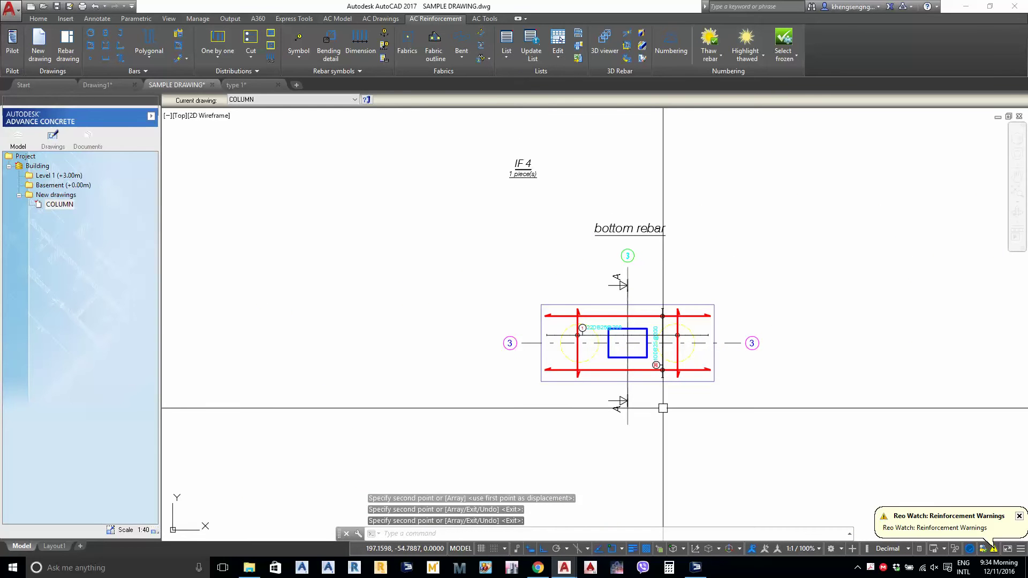
scroll(661, 429, down, 5)
scroll(643, 328, up, 5)
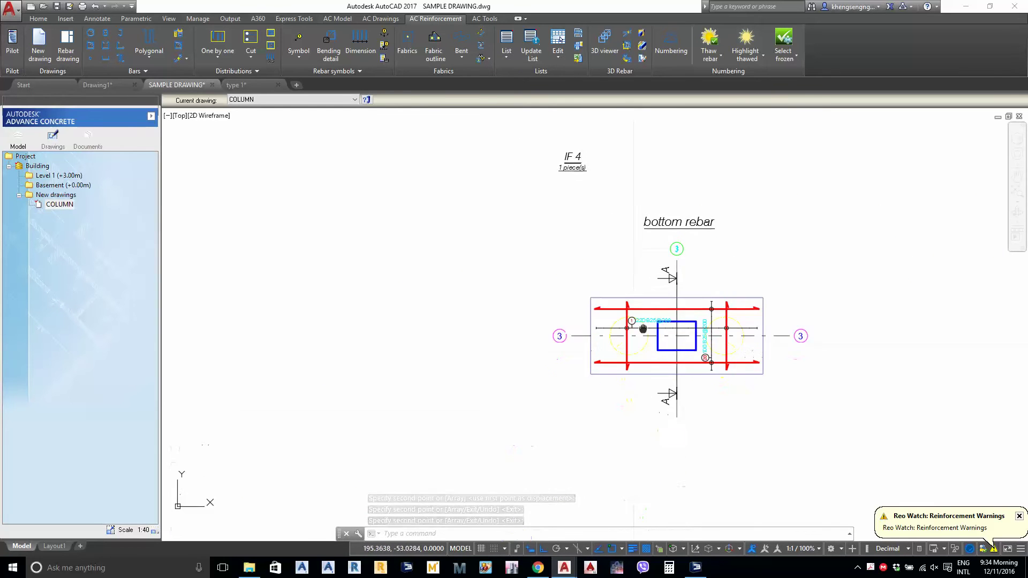
middle_drag(643, 329, 643, 317)
scroll(603, 276, down, 5)
scroll(633, 268, up, 5)
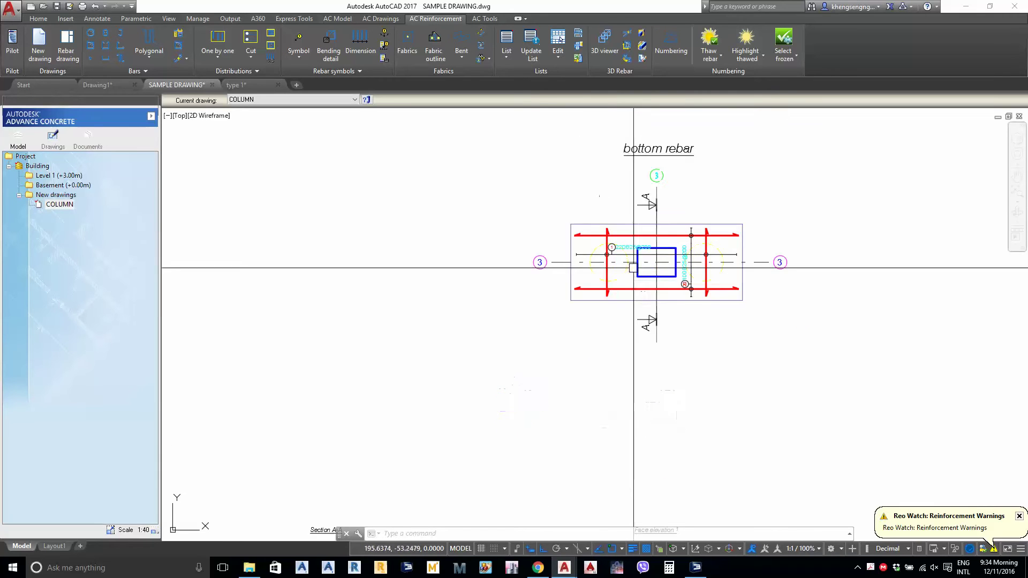
scroll(692, 246, up, 2)
mouse_move(693, 282)
middle_down()
mouse_move(691, 362)
mouse_move(668, 396)
middle_up()
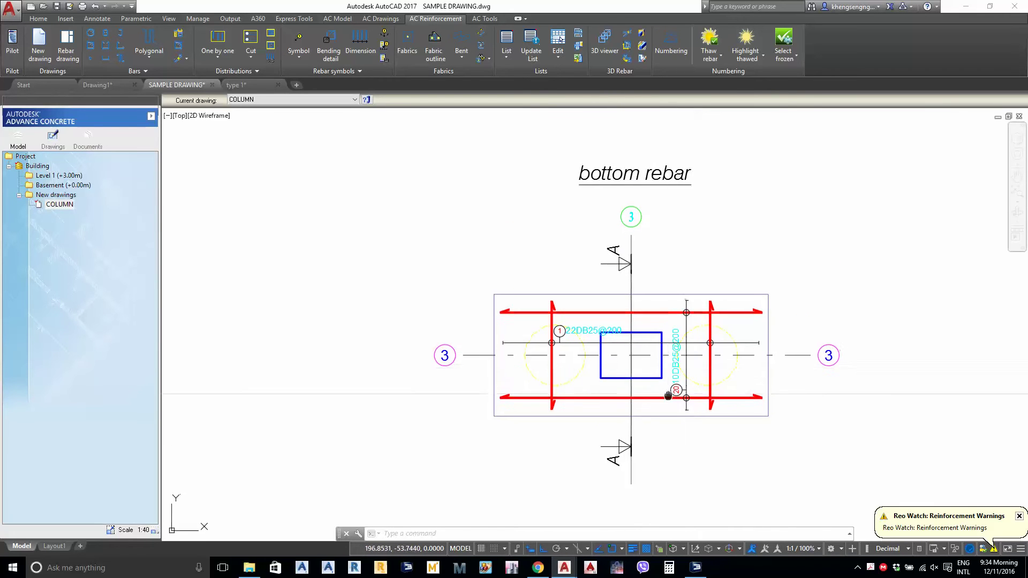
Copy the complete bottom rebar plan, including its title, grid bubbles and section marks, horizontally to the right of the original
scroll(668, 395, down, 2)
click(482, 257)
click(813, 498)
text(c)
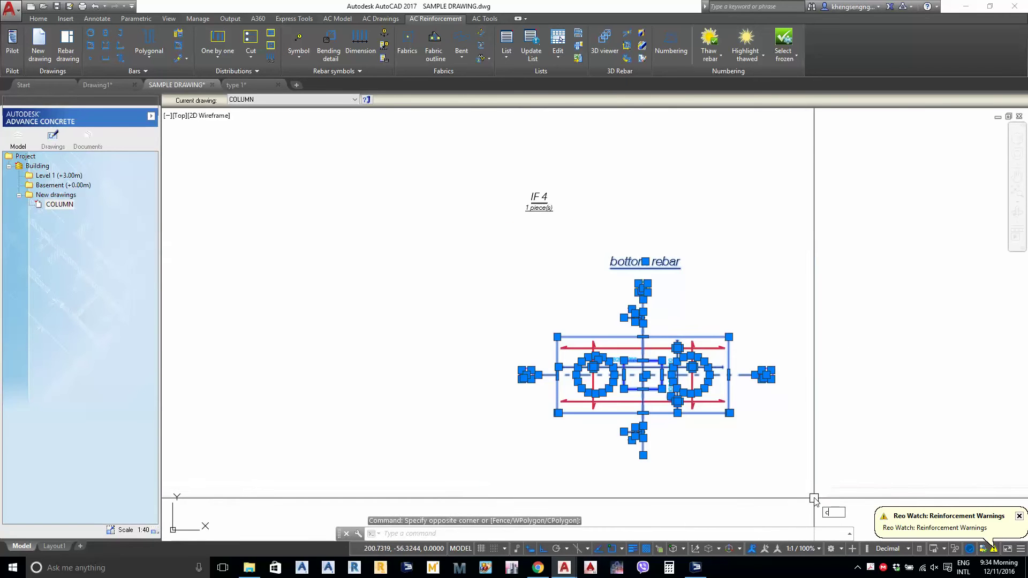
text(o)
key(space)
click(695, 471)
middle_drag(867, 471, 818, 464)
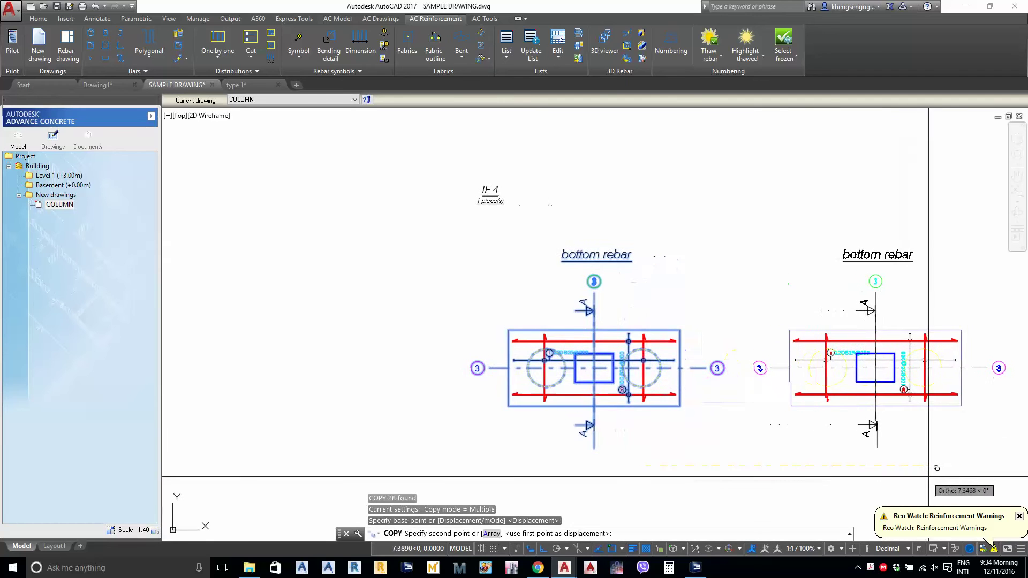
middle_drag(928, 465, 867, 444)
click(868, 455)
key(Return)
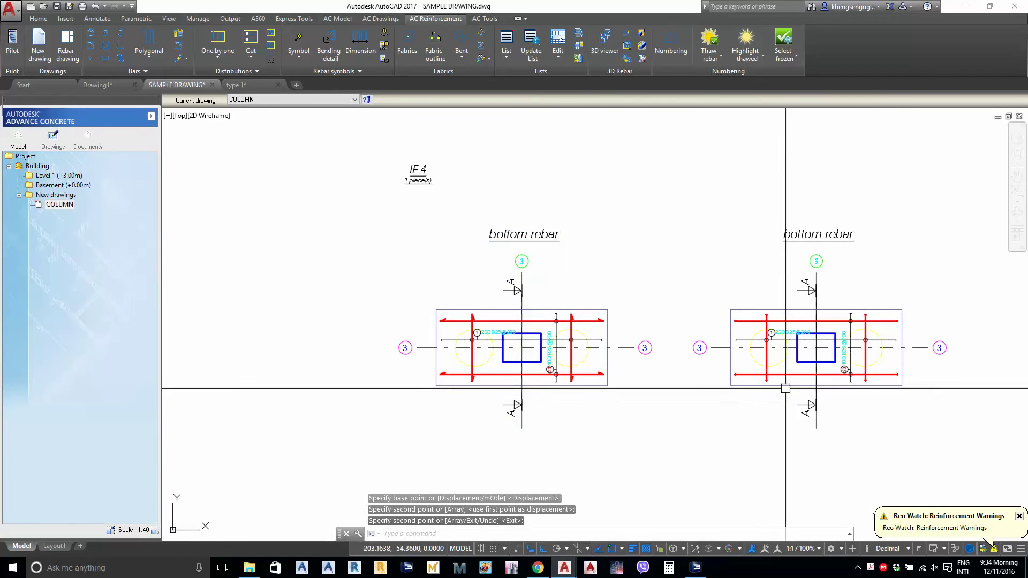
Change the title of the copied plan view to TOP REBAR
scroll(788, 353, up, 4)
middle_drag(783, 354, 779, 389)
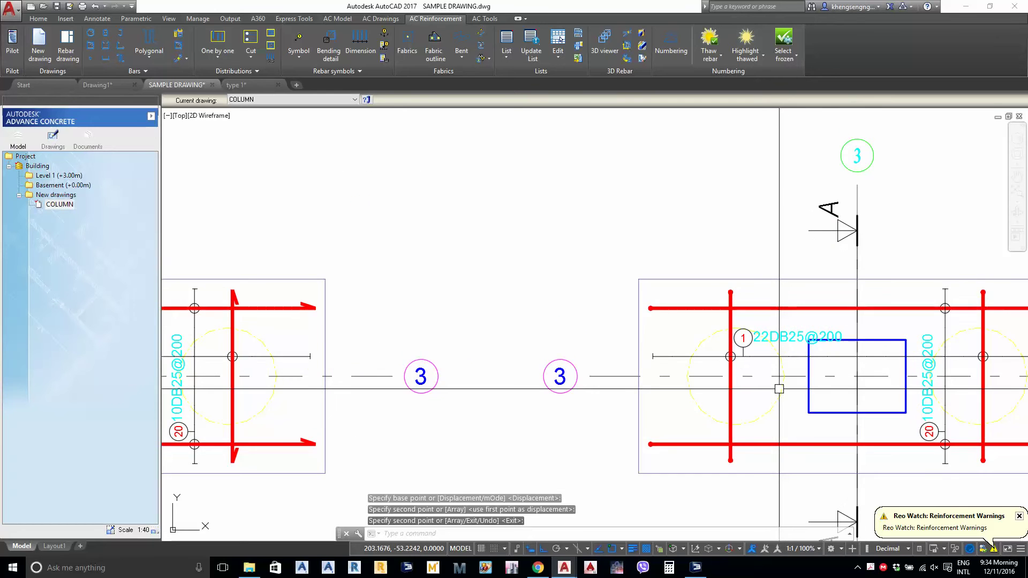
scroll(779, 389, down, 4)
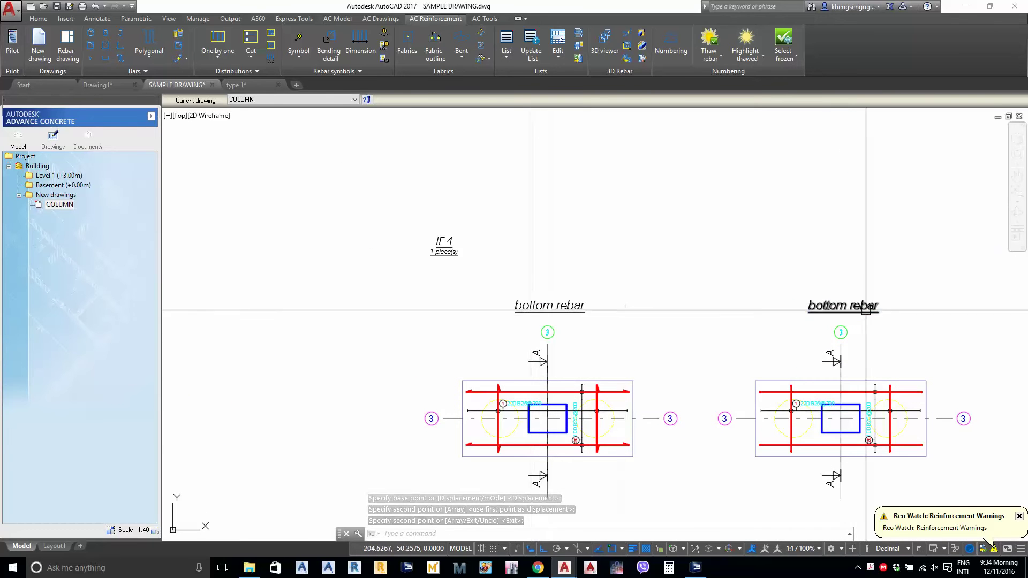
double_click(866, 307)
key(ctrl+a)
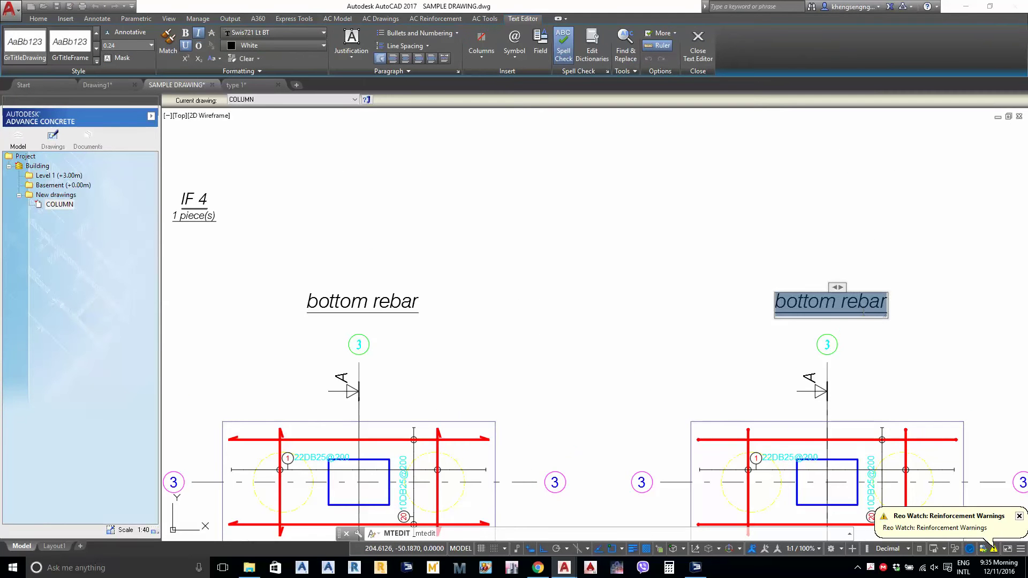
text(ro)
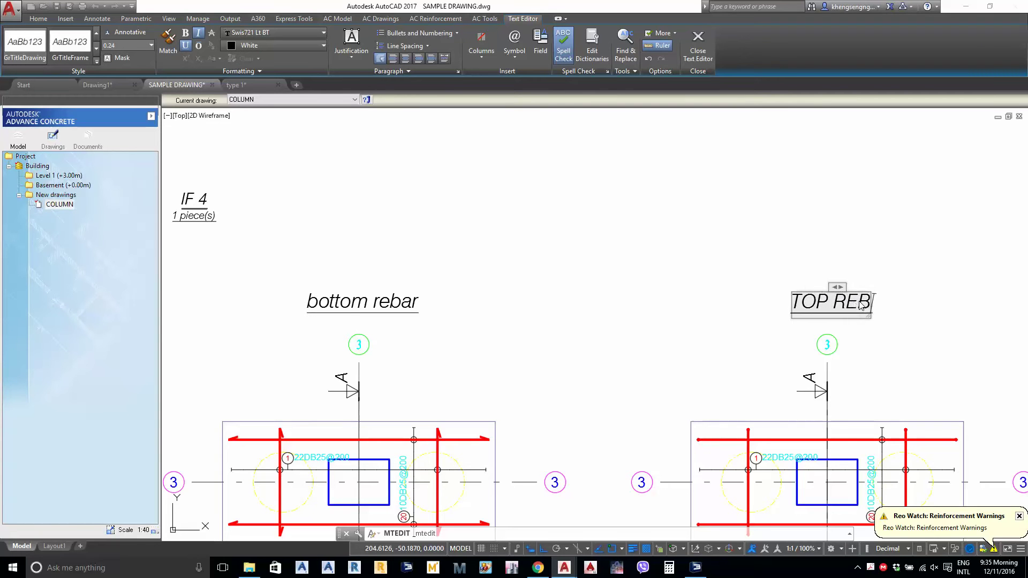
text(P REBAR)
key(Return)
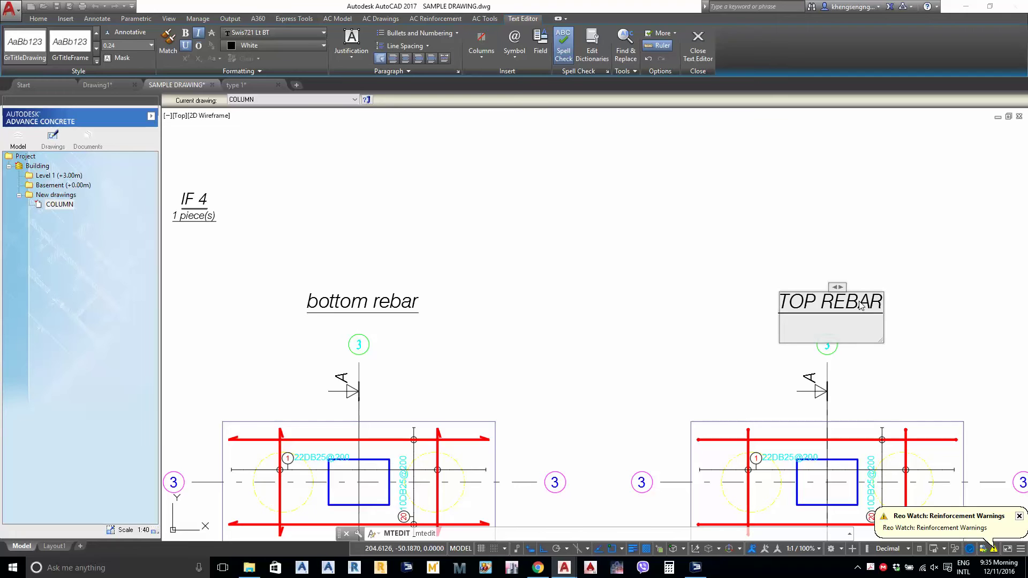
key(BackSpace)
click(730, 344)
Convert the original plan's bottom rebar title to uppercase and save the drawing
middle_drag(730, 344, 730, 275)
scroll(730, 275, down, 2)
scroll(685, 250, up, 1)
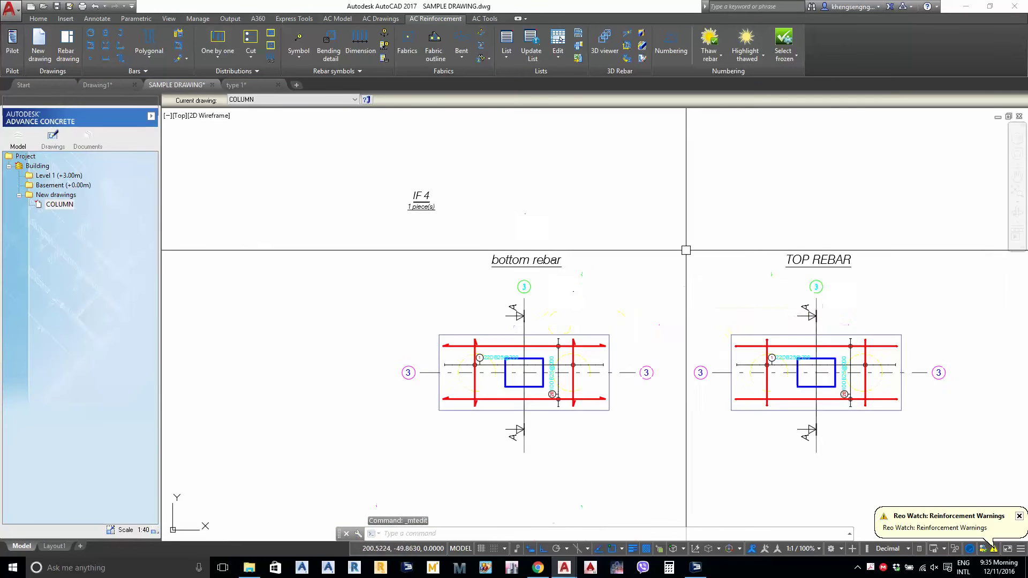
double_click(534, 265)
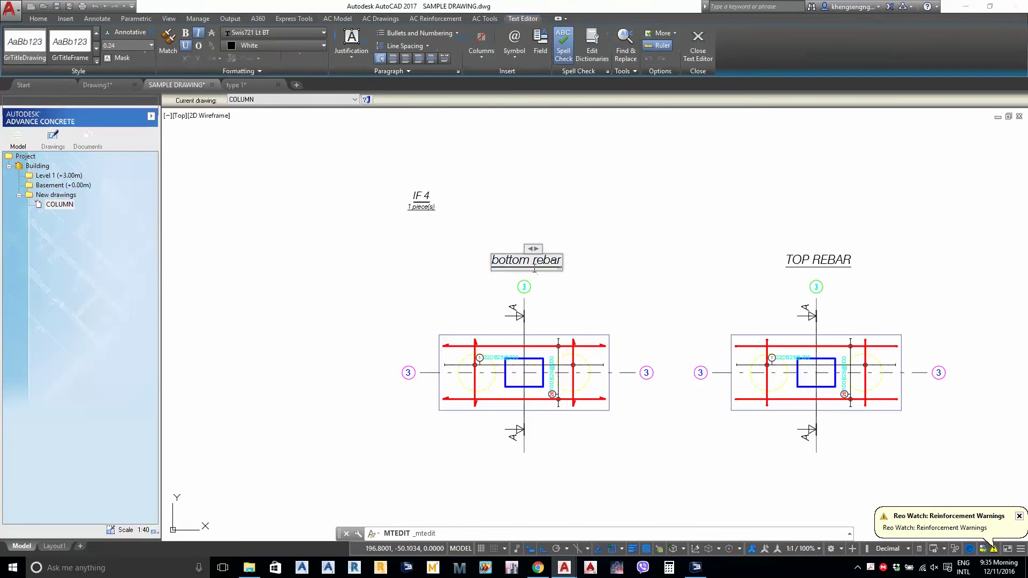
click(214, 56)
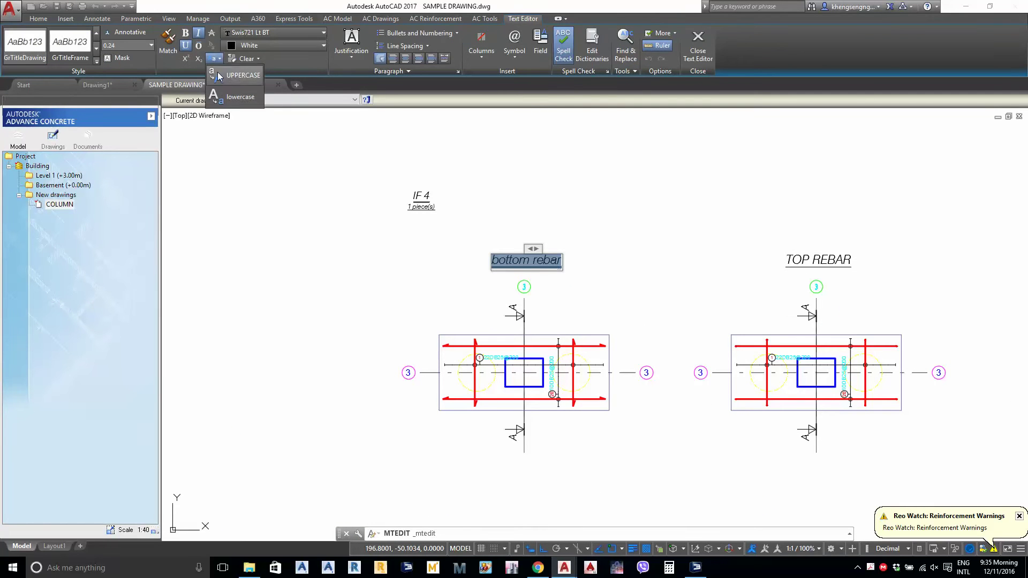
click(224, 85)
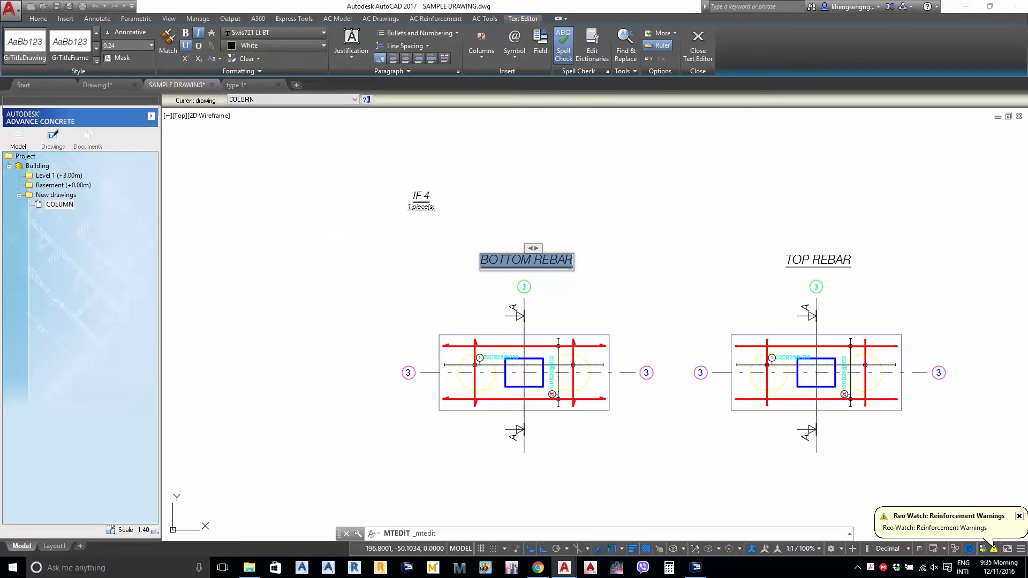
click(483, 285)
scroll(484, 284, down, 2)
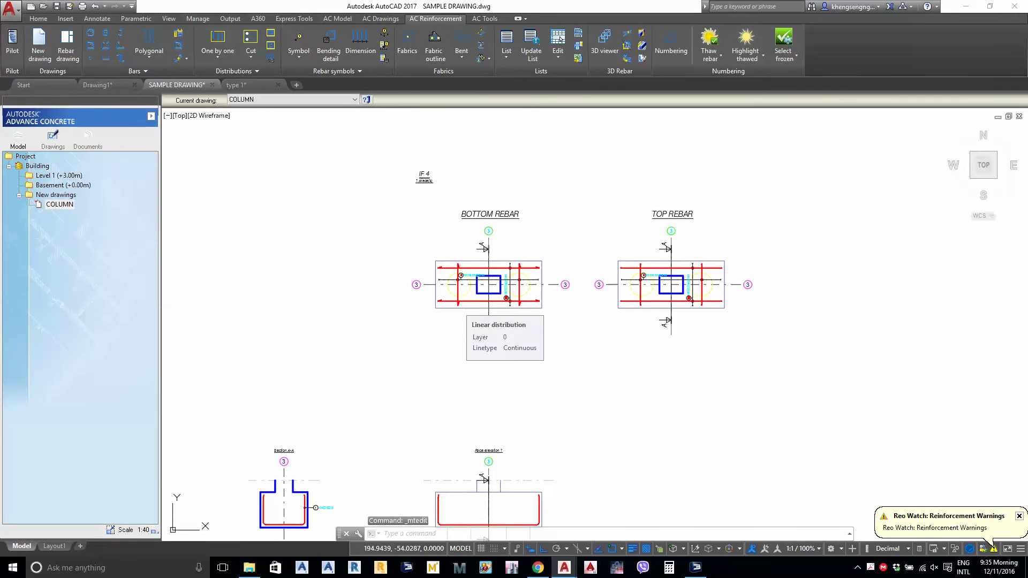
key(ctrl+s)
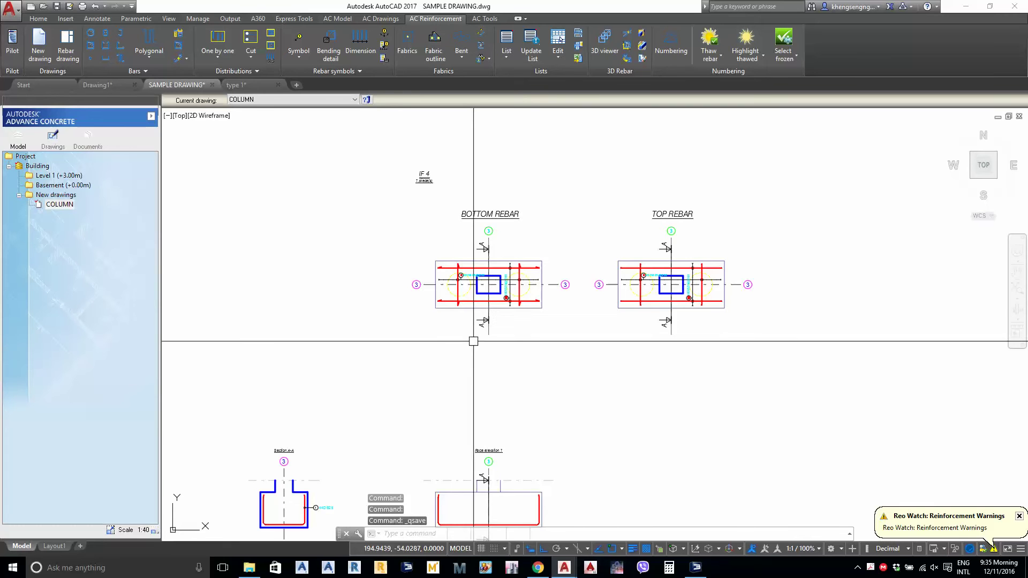
Examine the reinforcement in the Section A-A and Face elevation 1 views below the plans
scroll(474, 337, up, 6)
scroll(507, 337, down, 6)
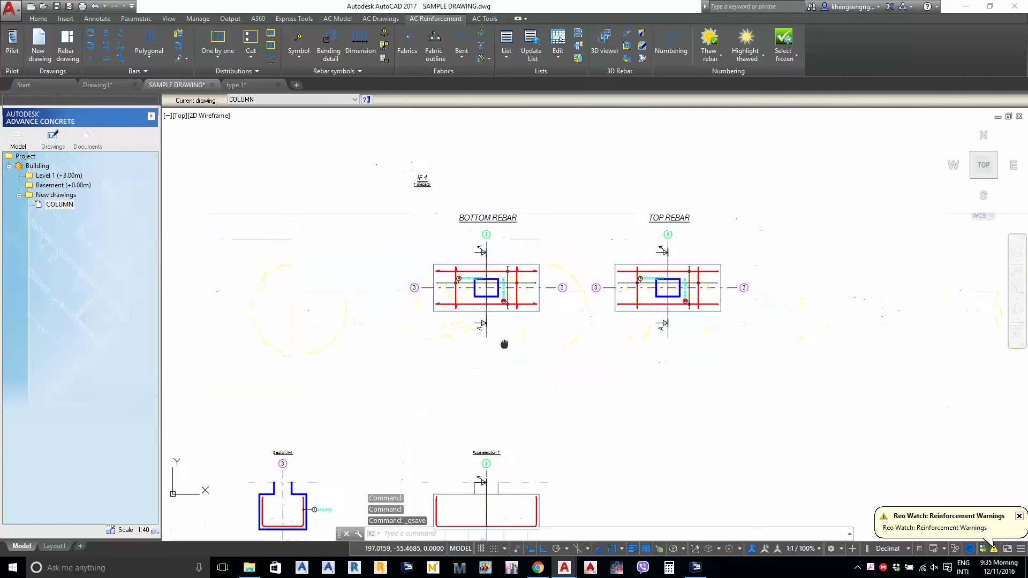
middle_drag(502, 344, 519, 239)
scroll(275, 440, up, 4)
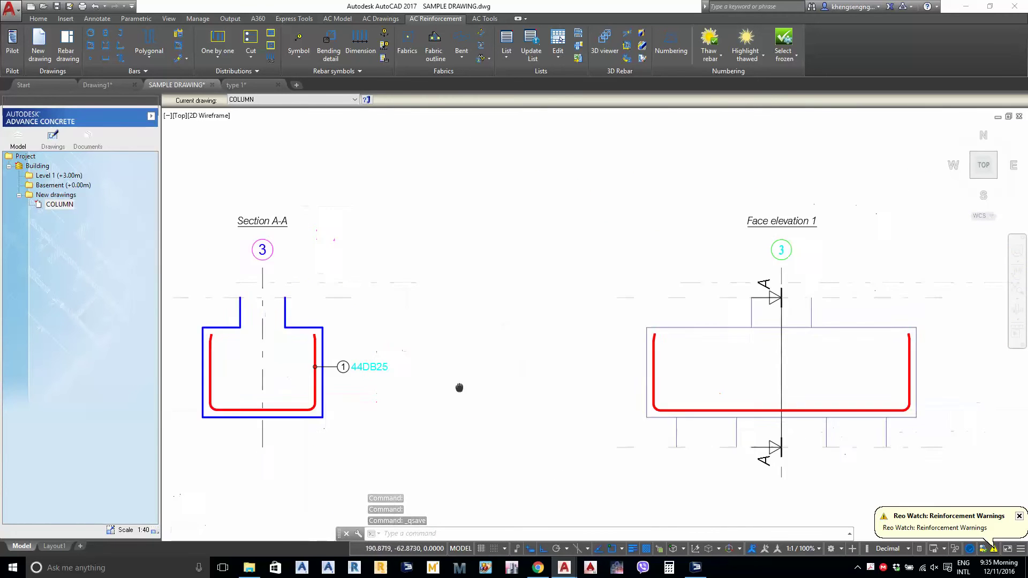
middle_drag(459, 385, 273, 413)
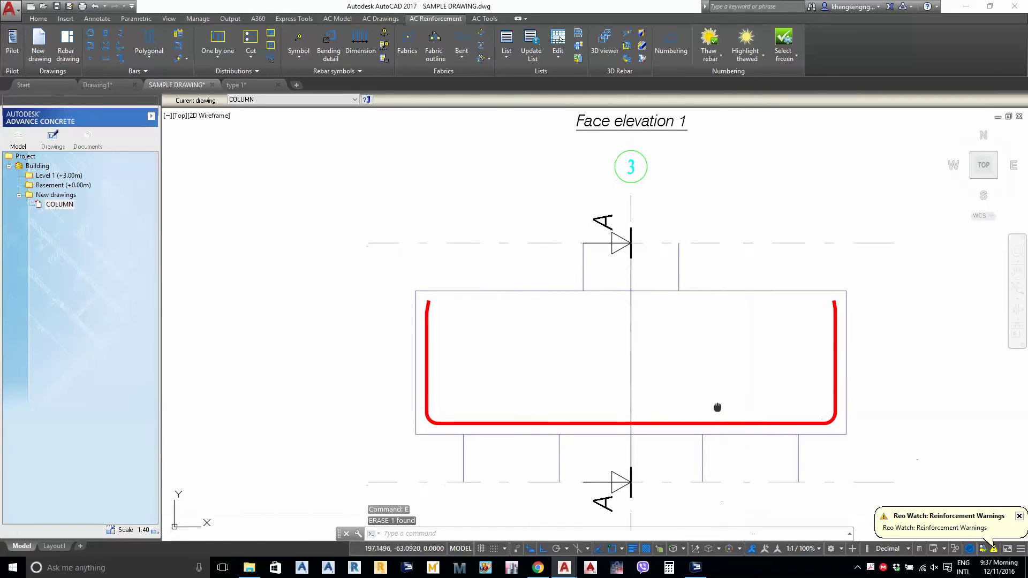
scroll(719, 409, up, 5)
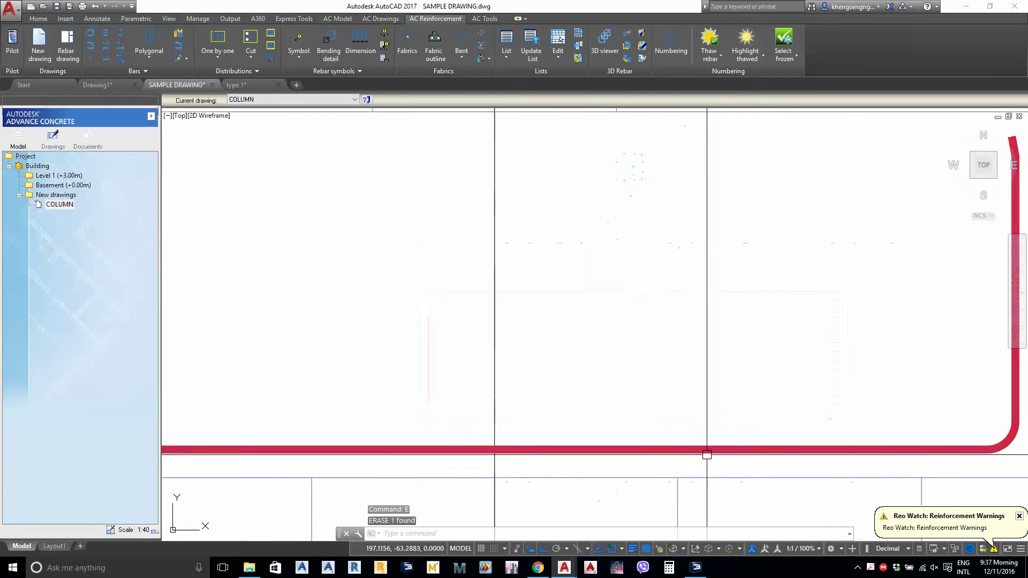
scroll(706, 454, down, 3)
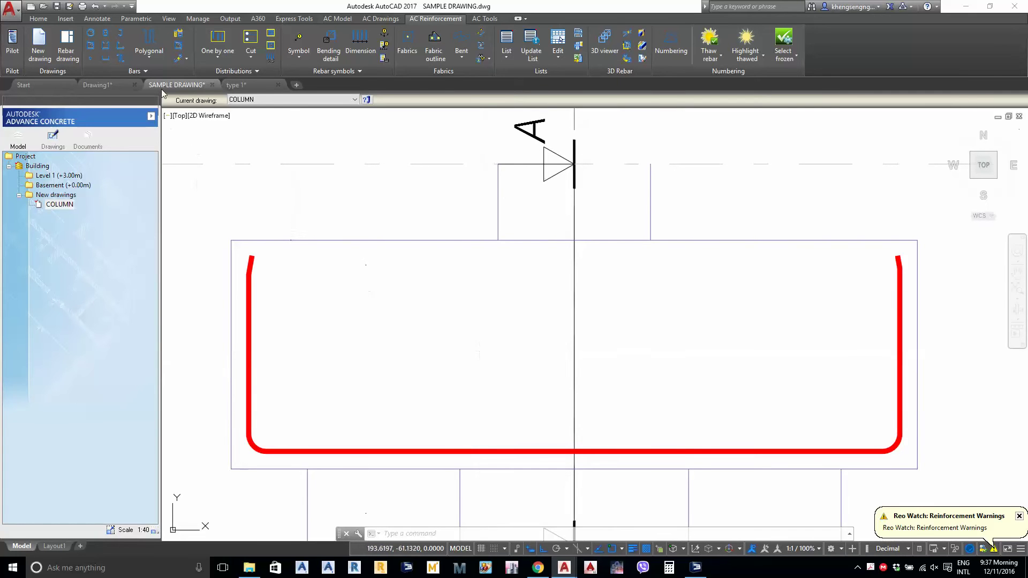
click(209, 61)
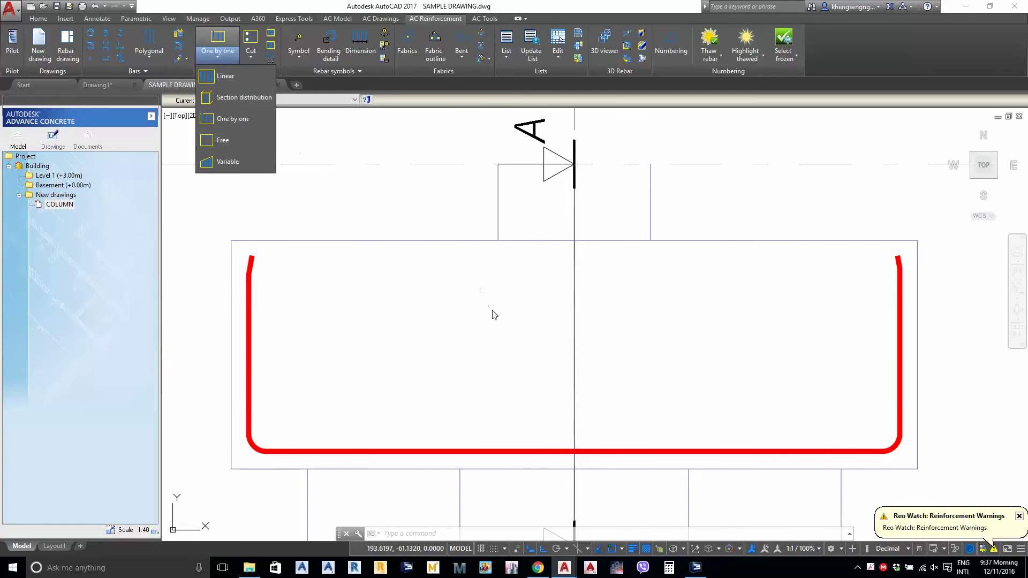
click(534, 363)
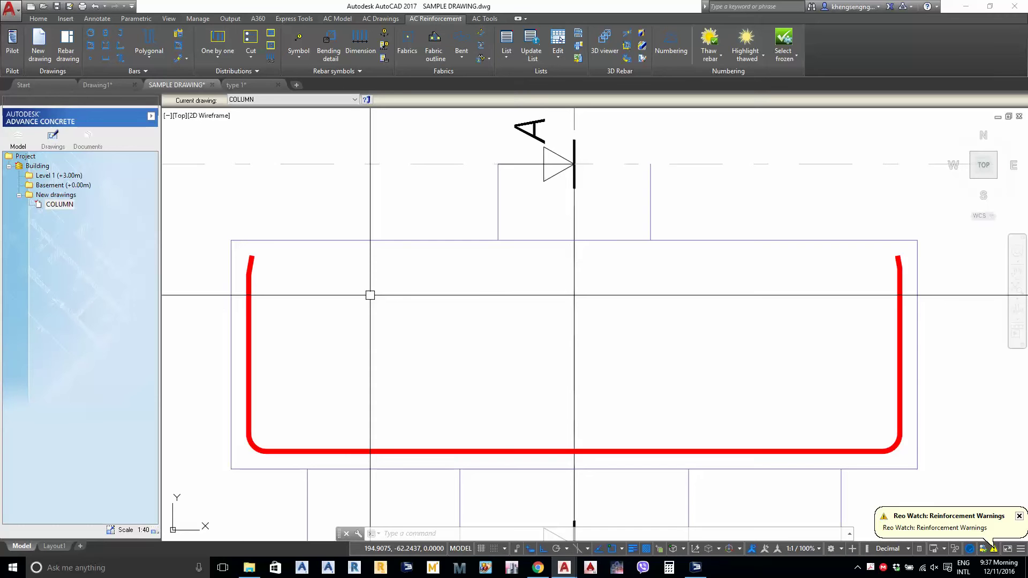
Try to distribute the Face elevation 1 U-bar one by one at a point below the footing
middle_drag(347, 348, 347, 304)
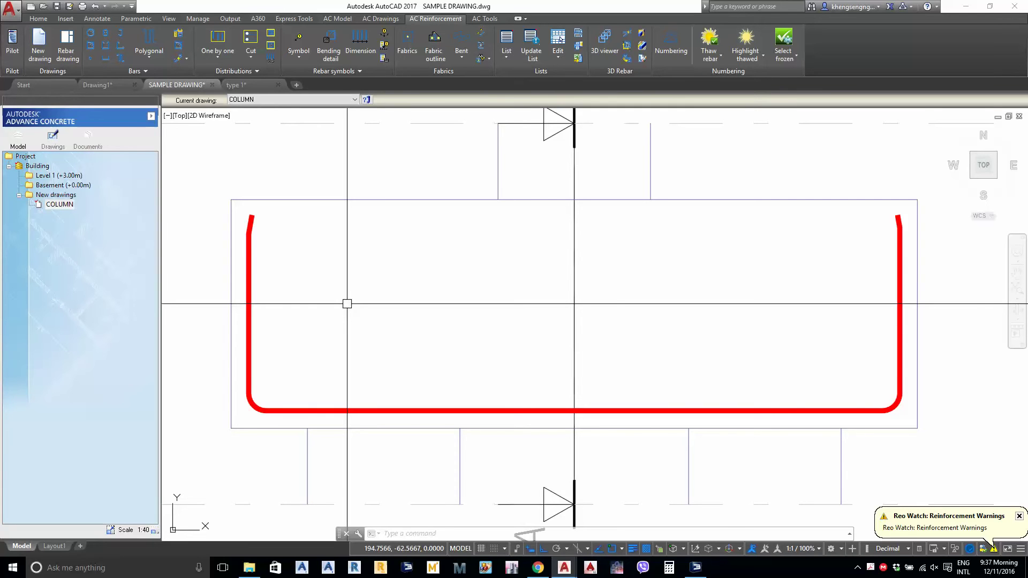
mouse_move(477, 307)
middle_down()
mouse_move(500, 231)
mouse_move(497, 264)
middle_up()
scroll(502, 228, down, 2)
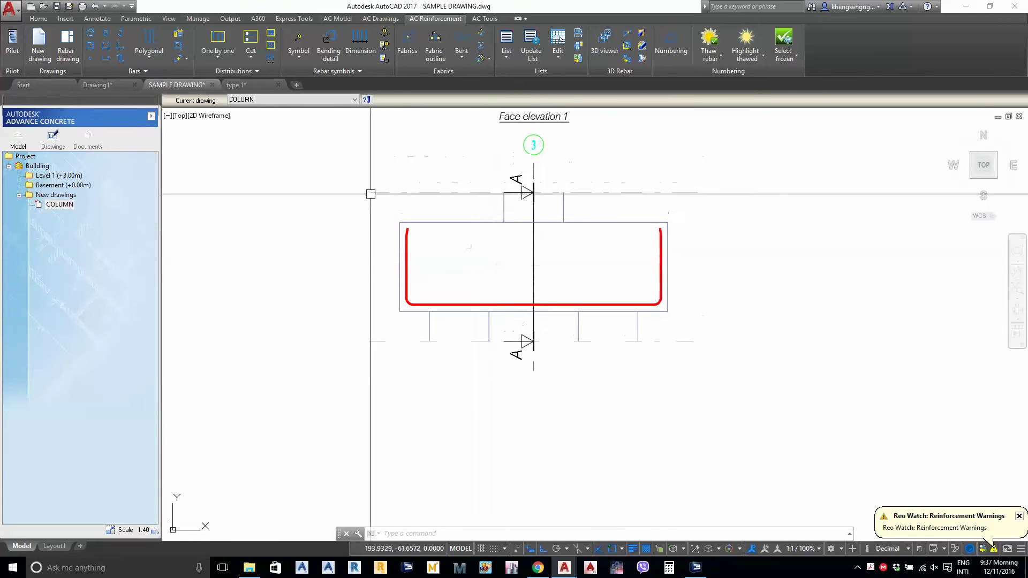
click(227, 42)
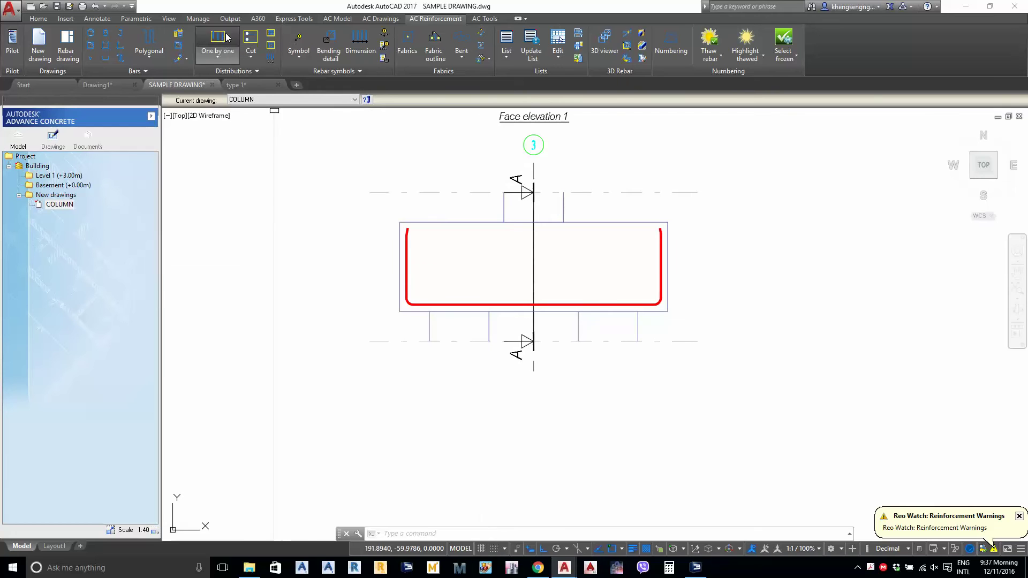
click(406, 268)
click(398, 249)
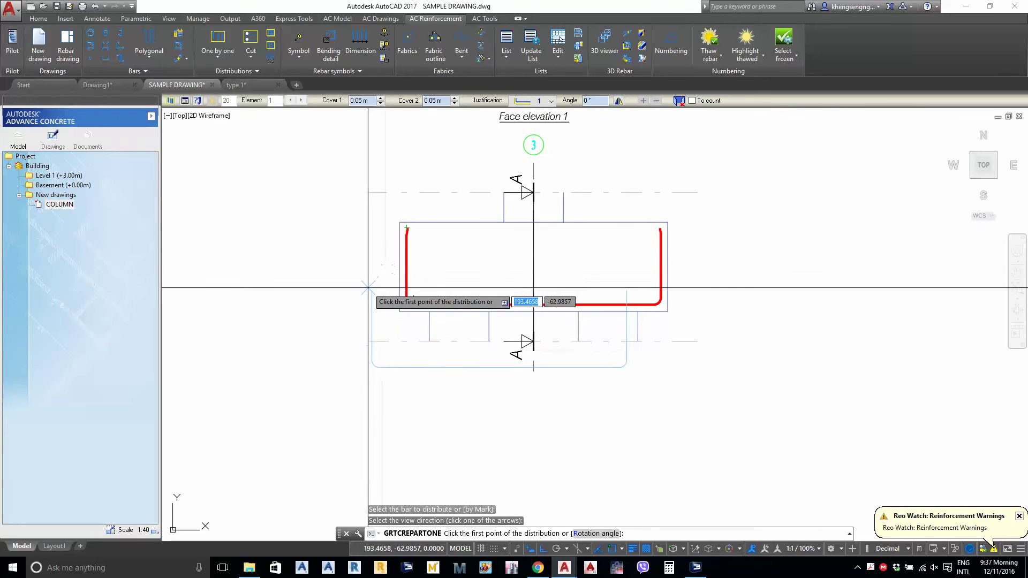
click(367, 328)
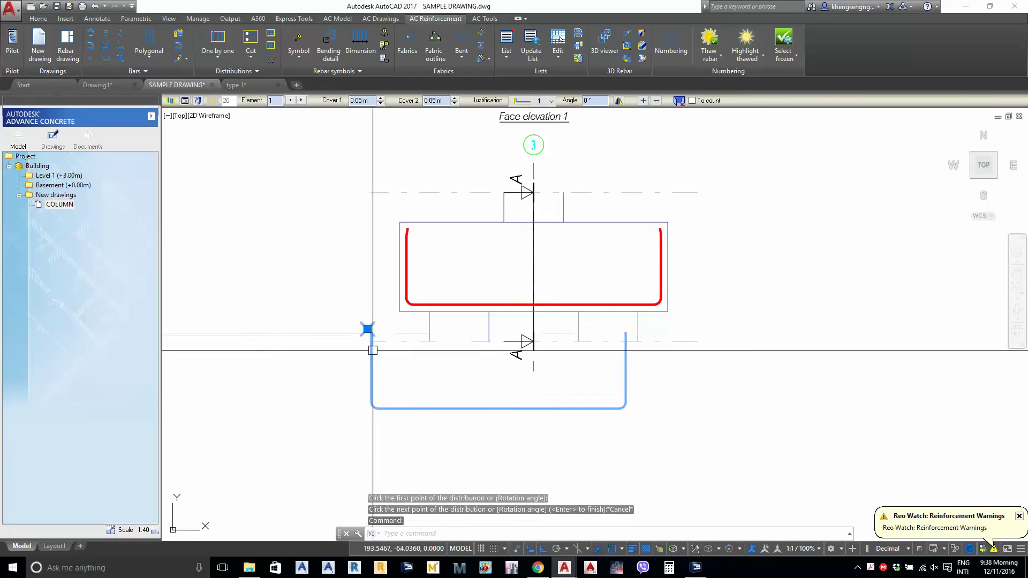
key(Escape)
key(Escape)
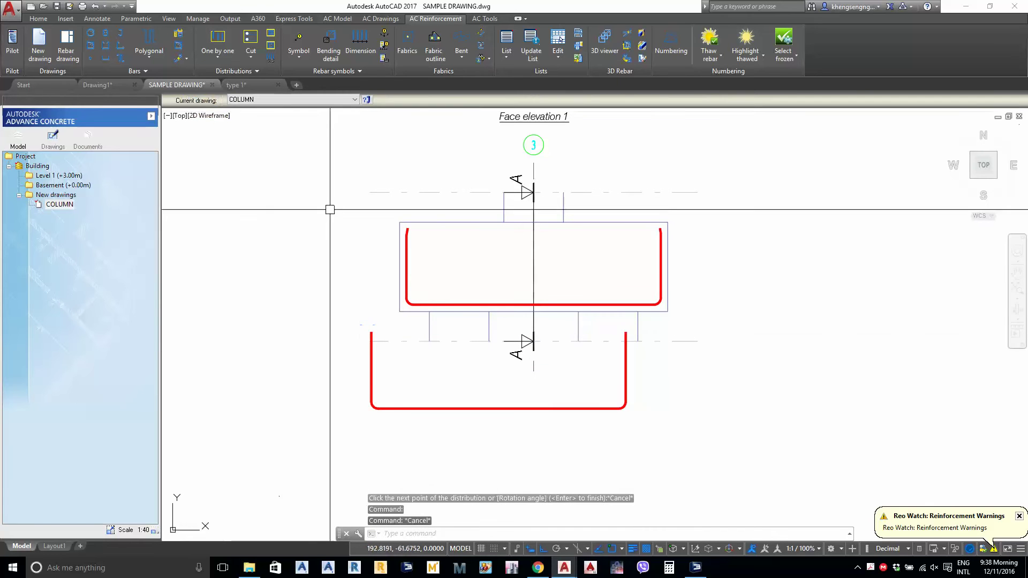
Erase the distributed U-bar copy below the footing in Face elevation 1
click(406, 239)
key(Escape)
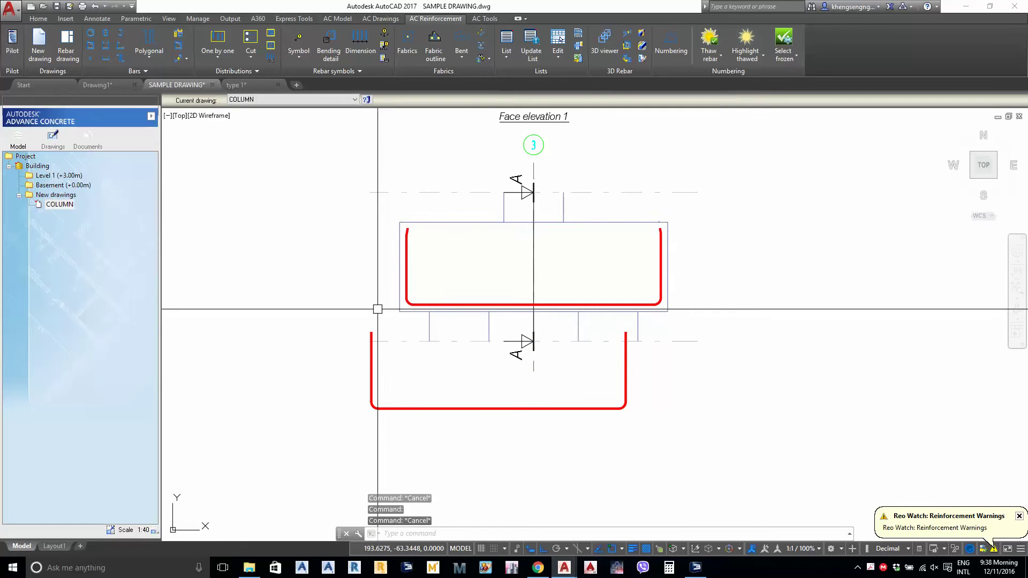
middle_drag(404, 415, 404, 385)
click(412, 392)
click(378, 354)
click(379, 354)
text(E)
key(Return)
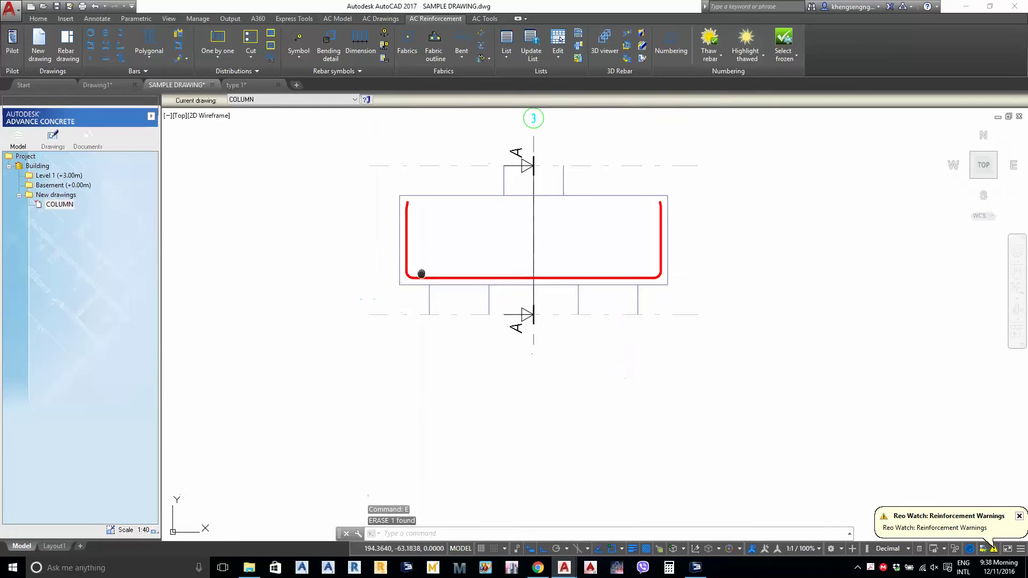
Mirror the elevation's U-bar about the footing's horizontal mid-height line, keeping the source bar
click(411, 281)
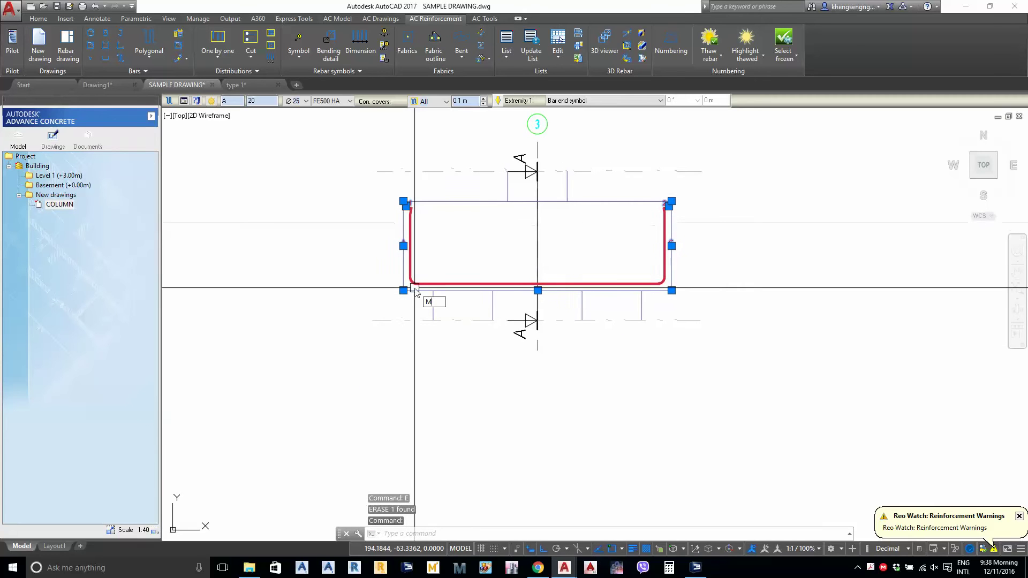
text(mi)
key(Return)
click(403, 246)
click(381, 245)
key(Return)
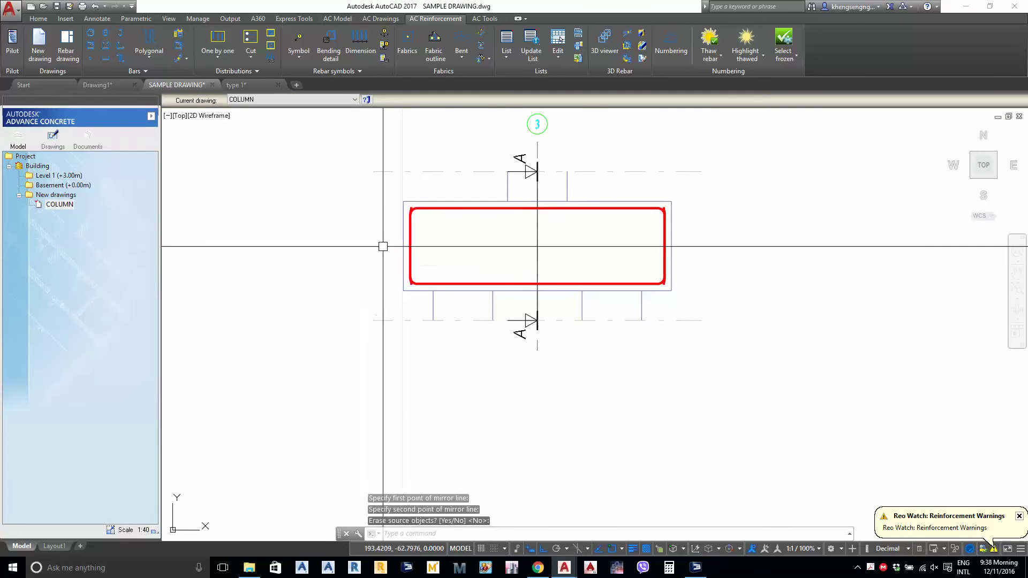
Erase the mirrored top bar from Face elevation 1
scroll(412, 214, up, 2)
click(424, 204)
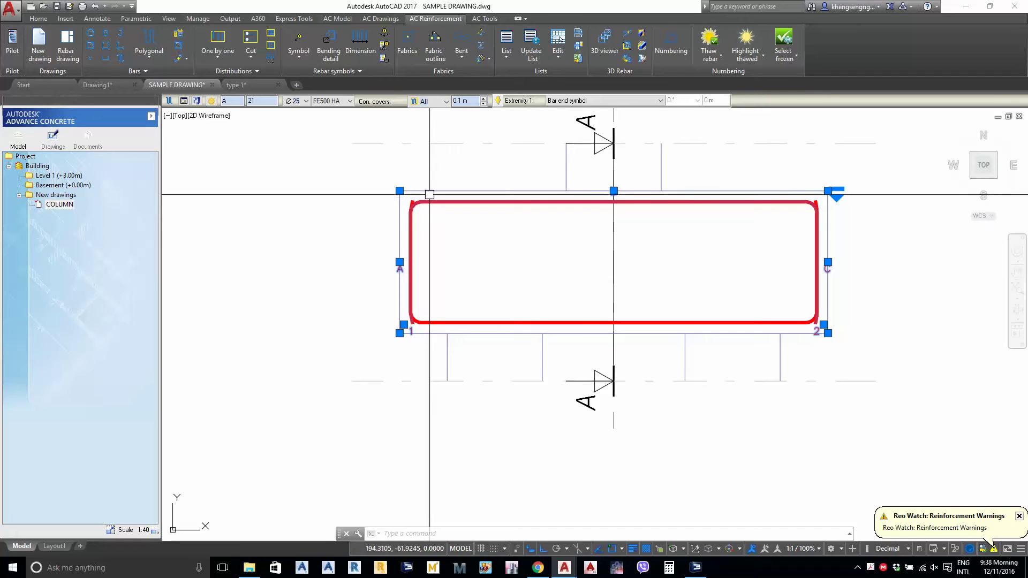
middle_drag(437, 254, 438, 244)
key(Delete)
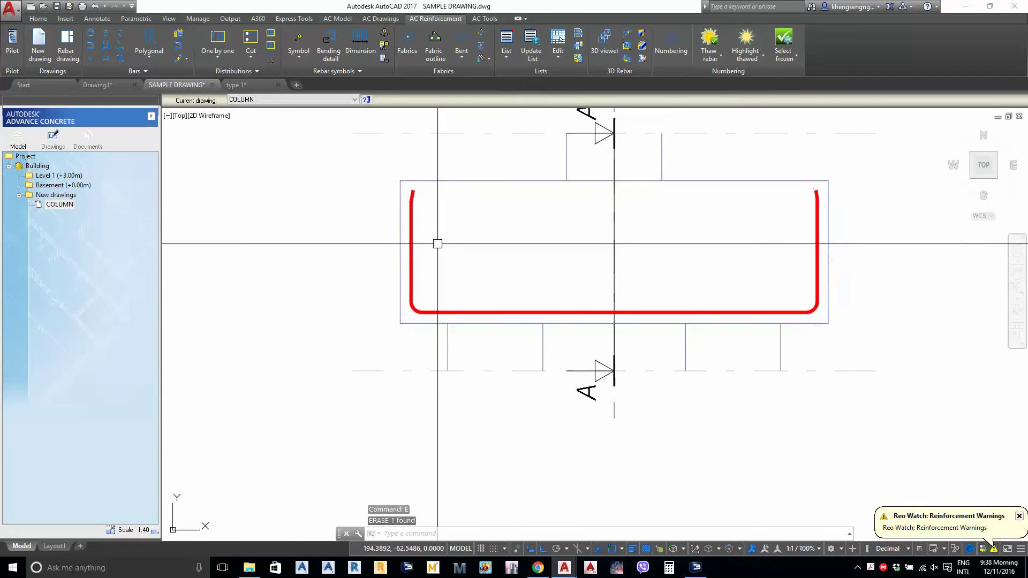
Distribute the elevation's U-bar one by one with a 180° angle, placing it at the footing's lower-right corner
click(217, 40)
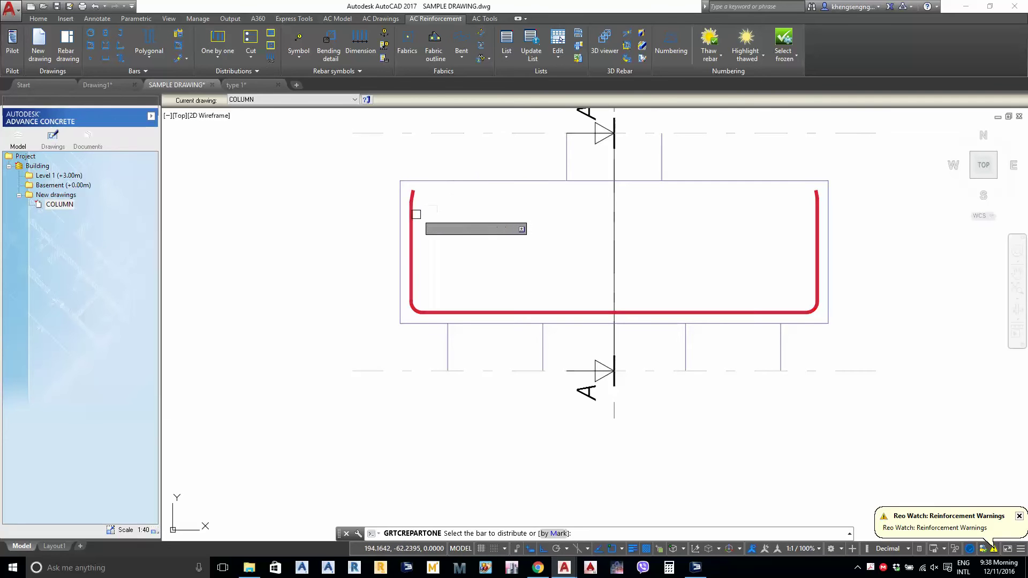
click(413, 214)
click(392, 182)
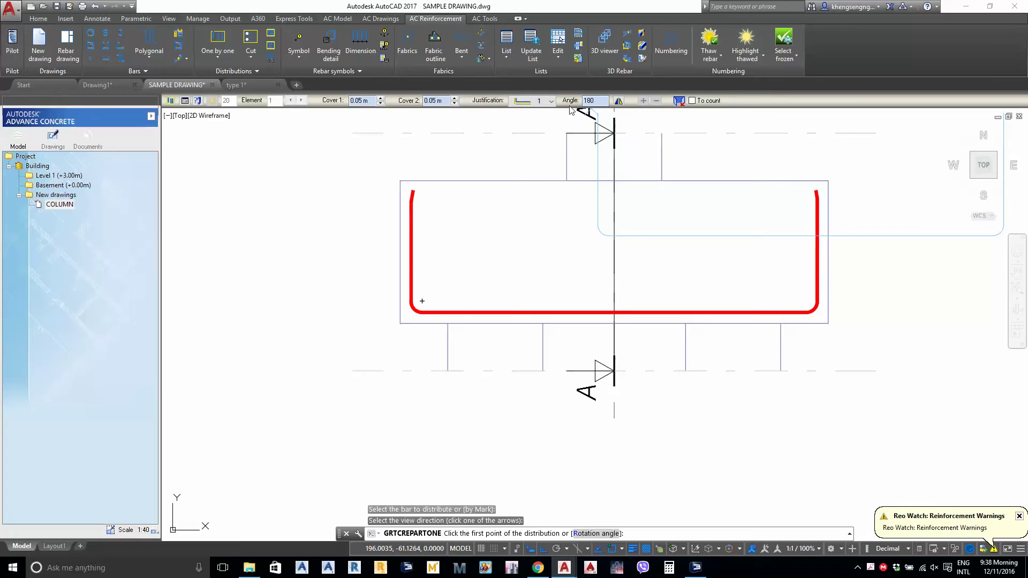
scroll(475, 177, down, 3)
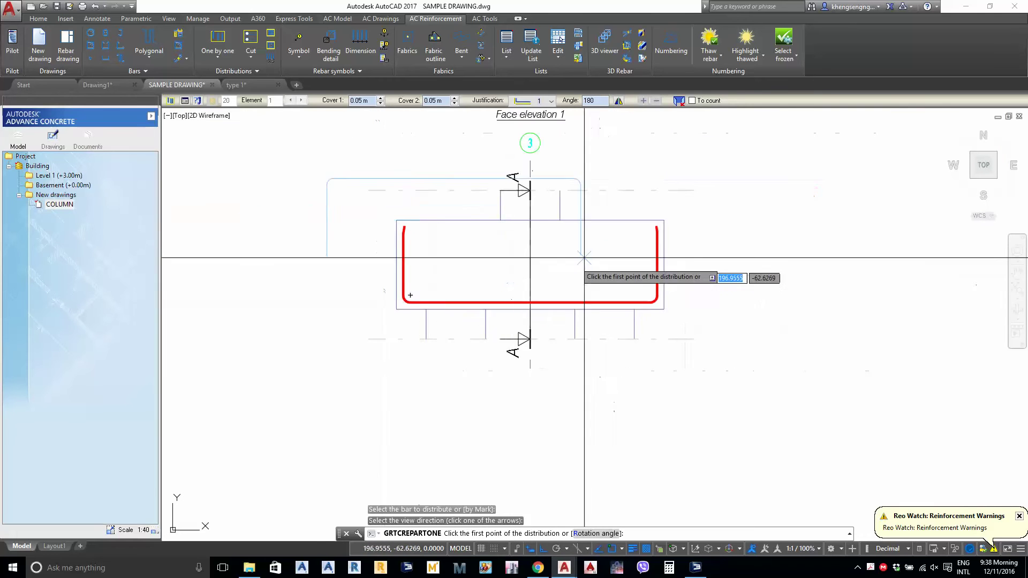
scroll(630, 230, up, 4)
click(717, 431)
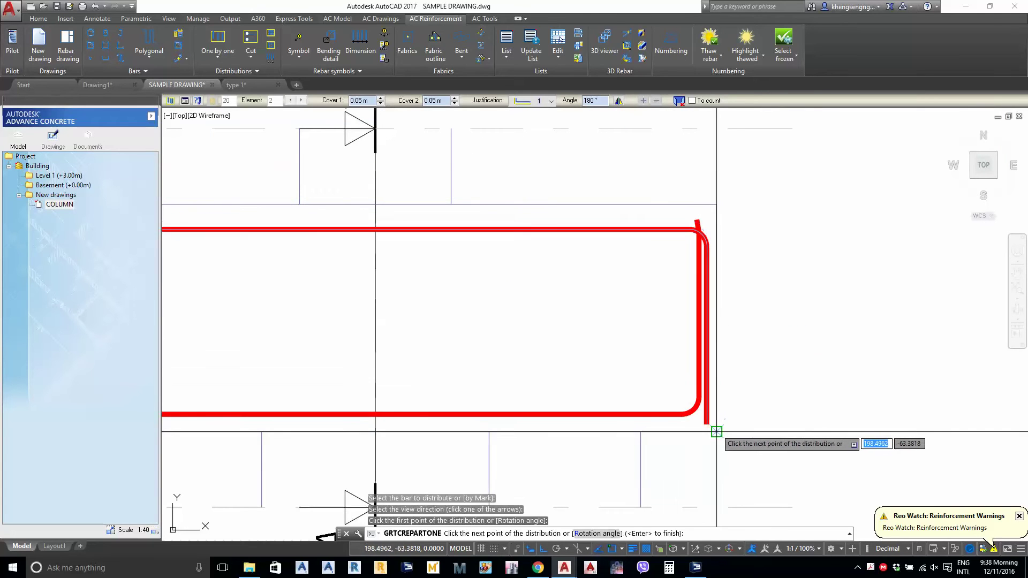
key(Return)
Set Cover 1 and Cover 2 of the inverted U-bar in Face elevation 1 to 0.1 m
scroll(707, 463, up, 2)
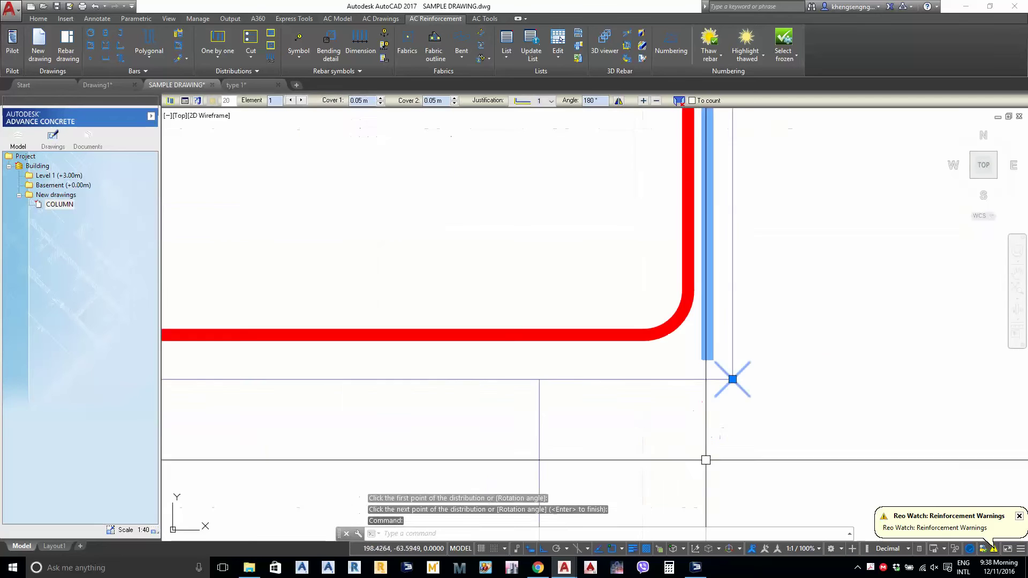
scroll(712, 427, down, 2)
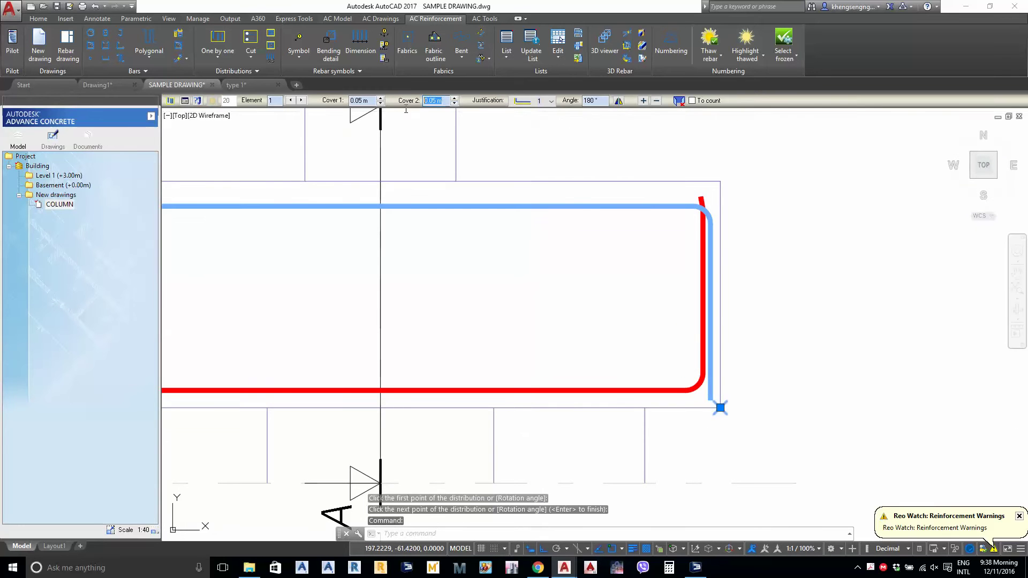
text(1)
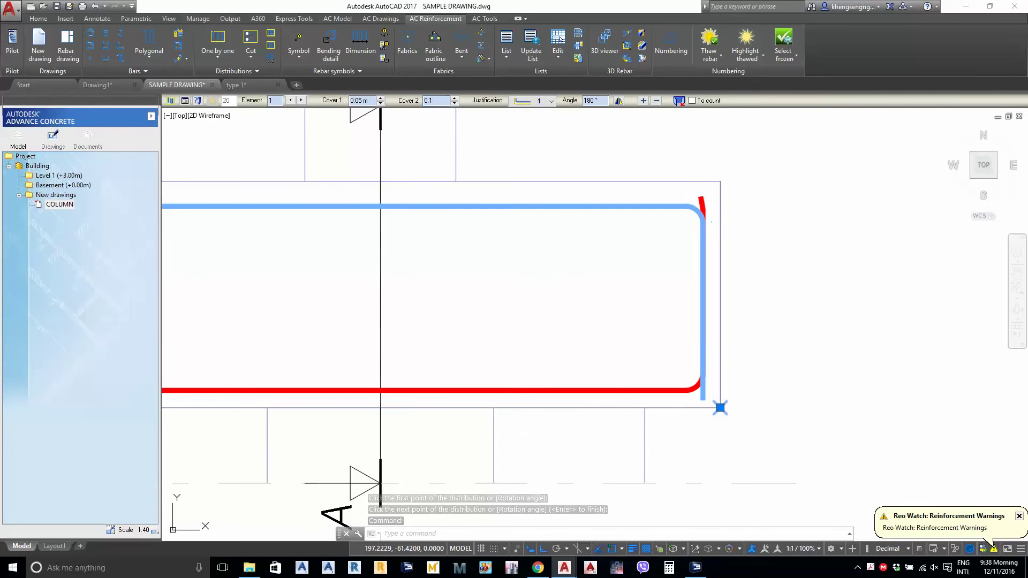
drag(369, 101, 315, 122)
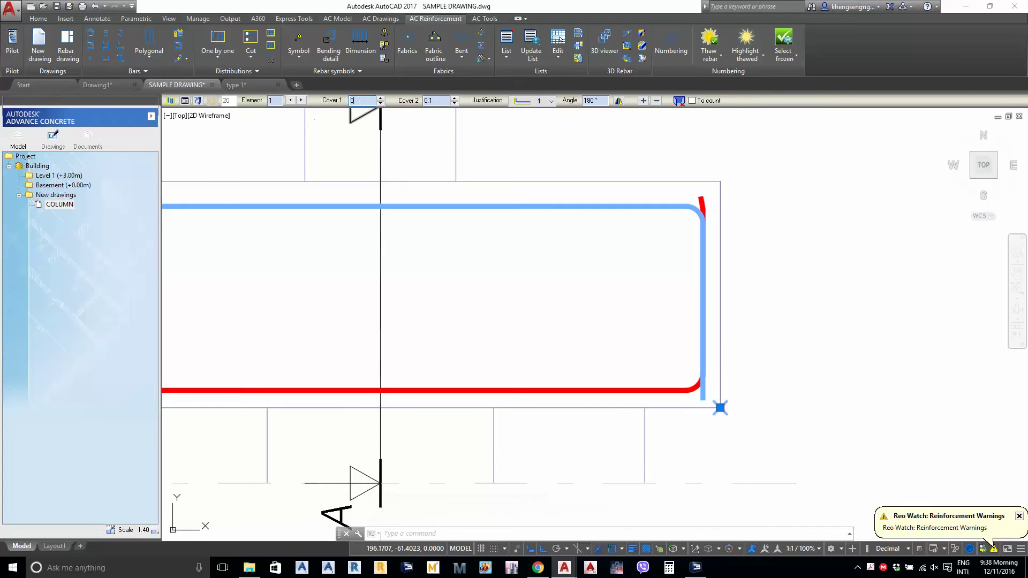
text(0.1)
key(Escape)
scroll(496, 275, down, 2)
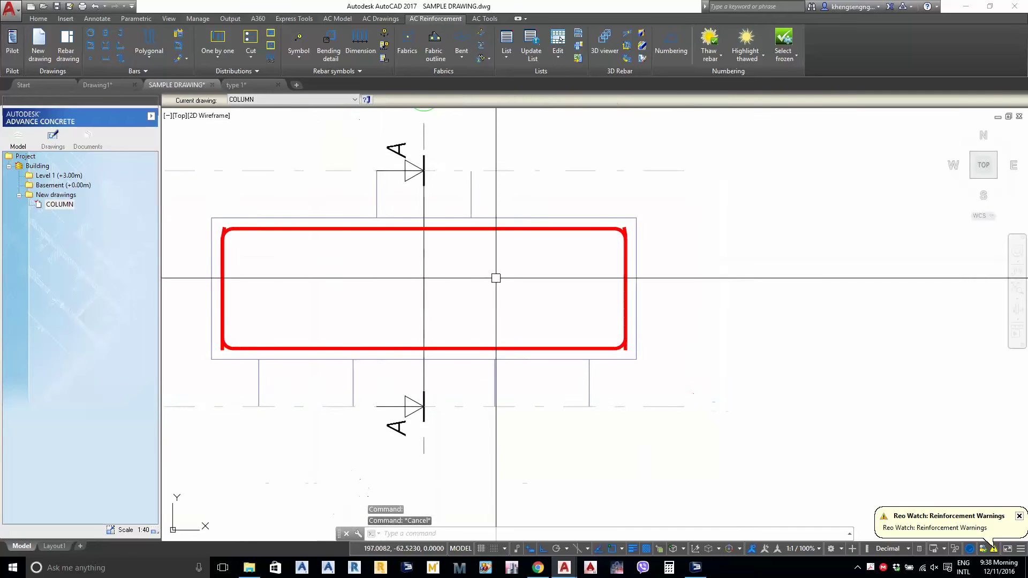
middle_drag(570, 369, 651, 337)
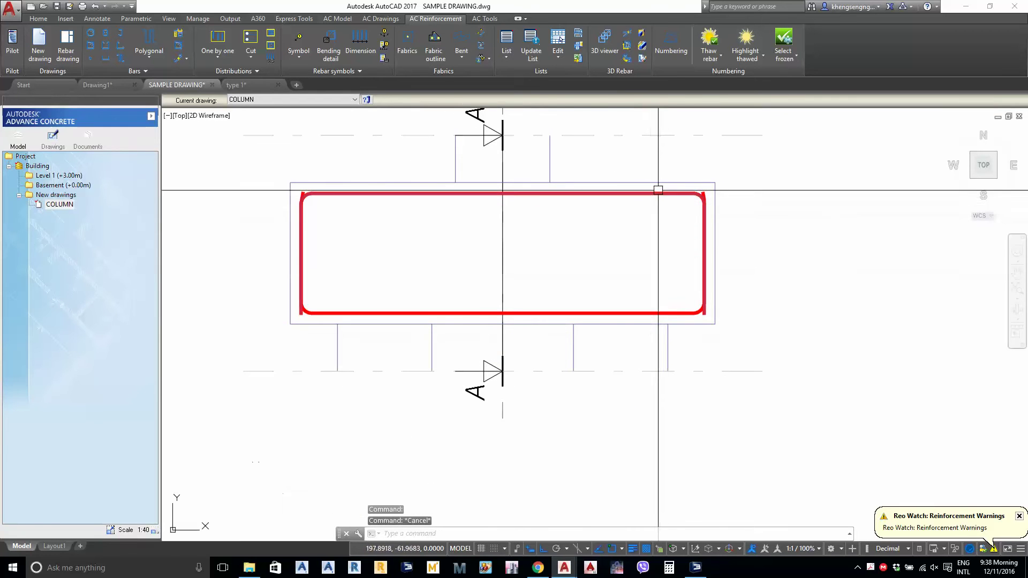
click(635, 311)
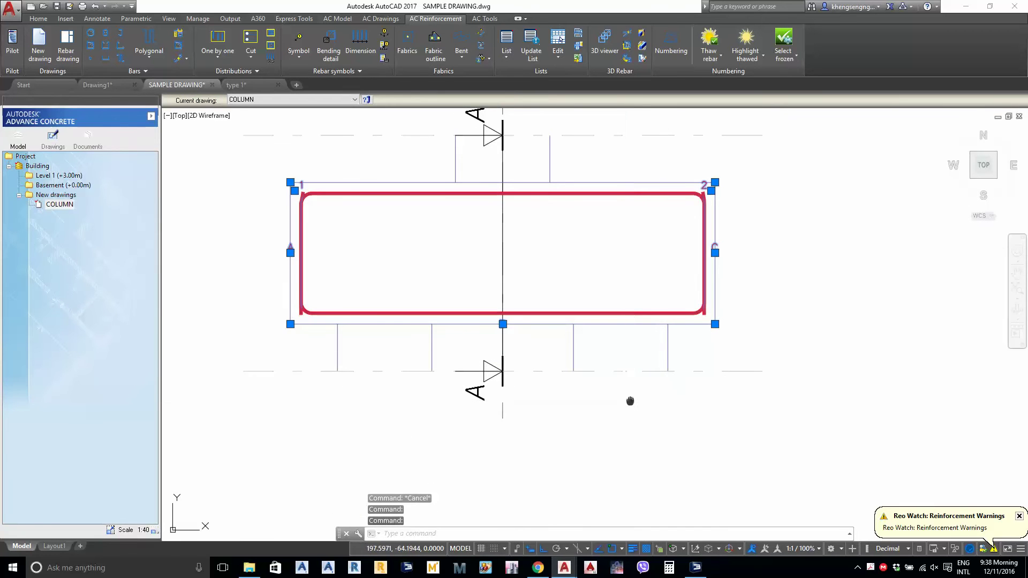
key(Escape)
Review the bar distributions in both rebar plans, including the top plan distribution's extremity symbols in layout
scroll(630, 401, down, 10)
middle_drag(652, 367, 399, 342)
mouse_move(445, 204)
middle_down()
mouse_move(516, 321)
mouse_move(547, 214)
middle_up()
scroll(459, 320, up, 5)
scroll(547, 214, down, 2)
scroll(480, 193, up, 6)
middle_drag(481, 202, 479, 284)
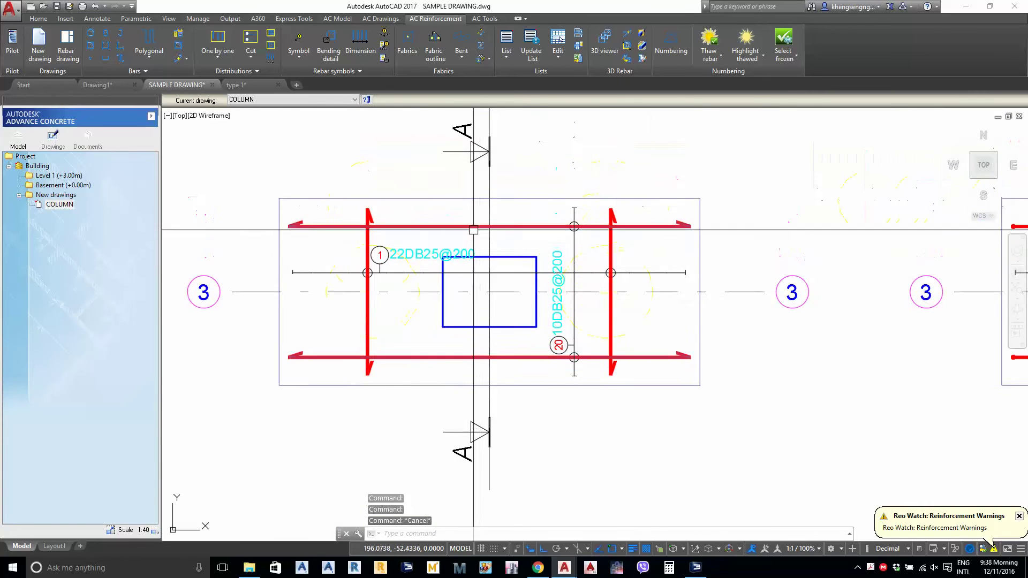
click(474, 228)
scroll(287, 179, down, 4)
scroll(600, 229, up, 4)
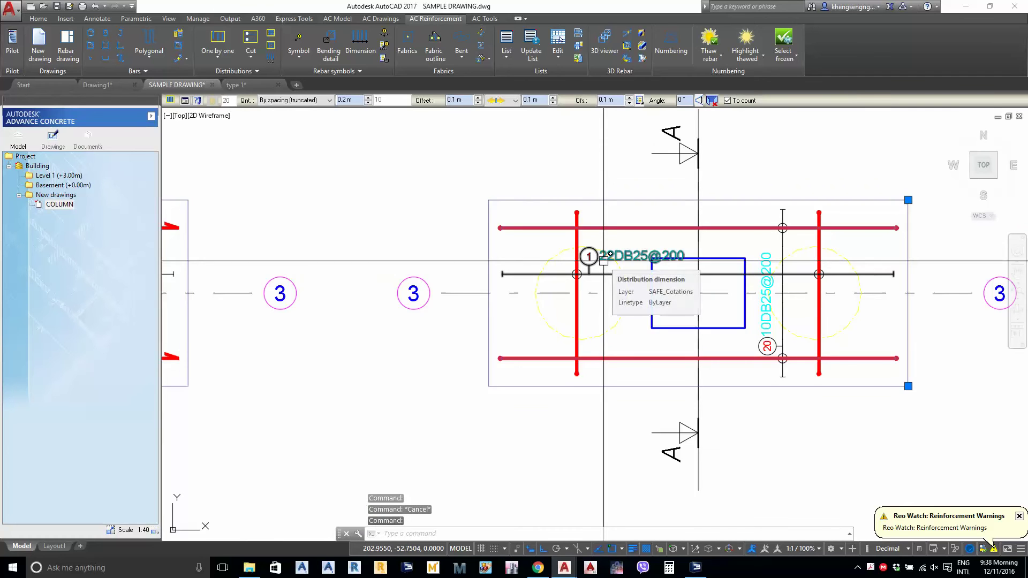
scroll(592, 235, up, 3)
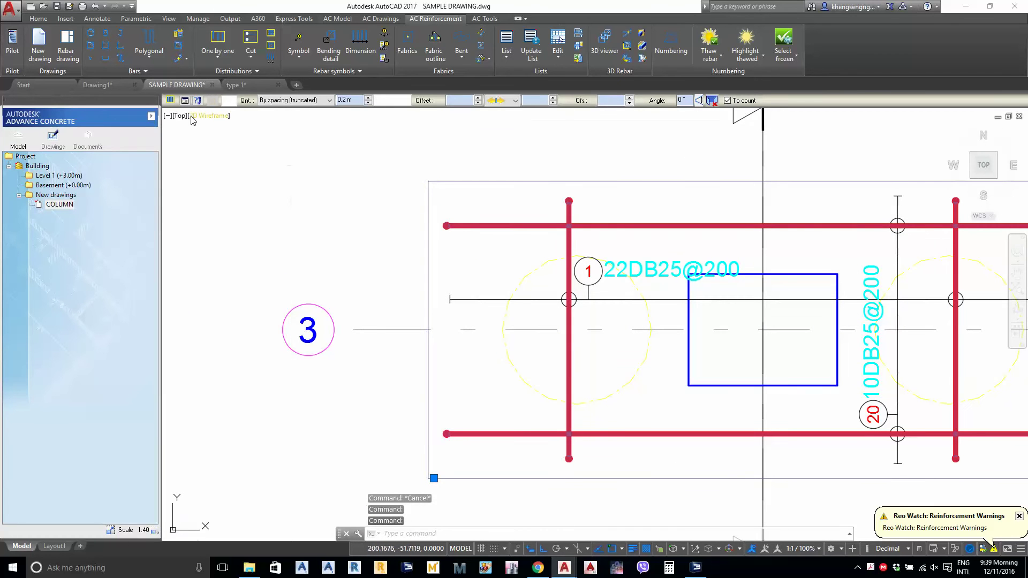
click(184, 101)
click(480, 134)
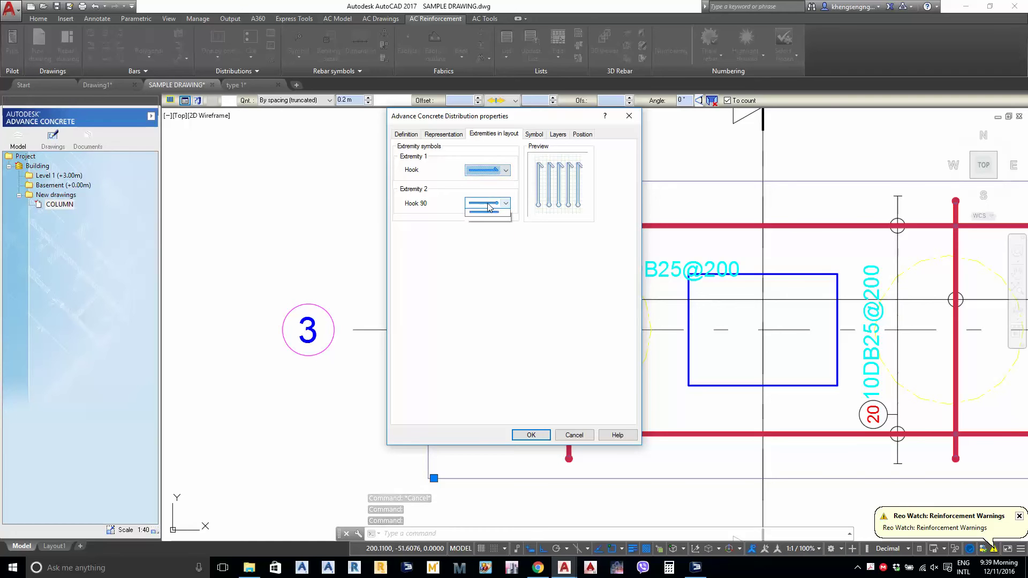
click(531, 435)
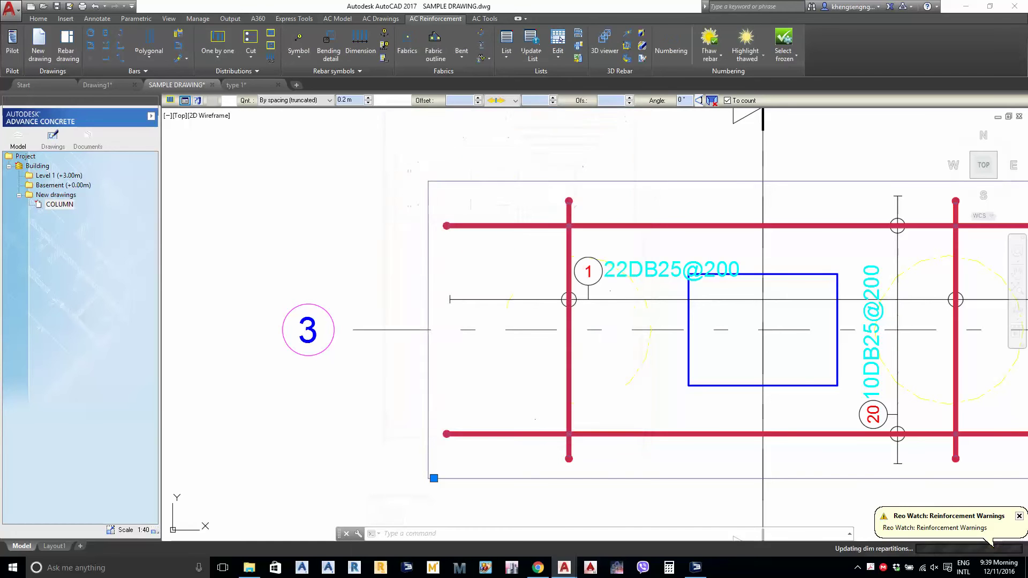
Distribute bar 1 one by one in Section A-A with a 180° angle, placing it at the footing's lower-right corner
scroll(696, 268, down, 6)
scroll(554, 345, up, 8)
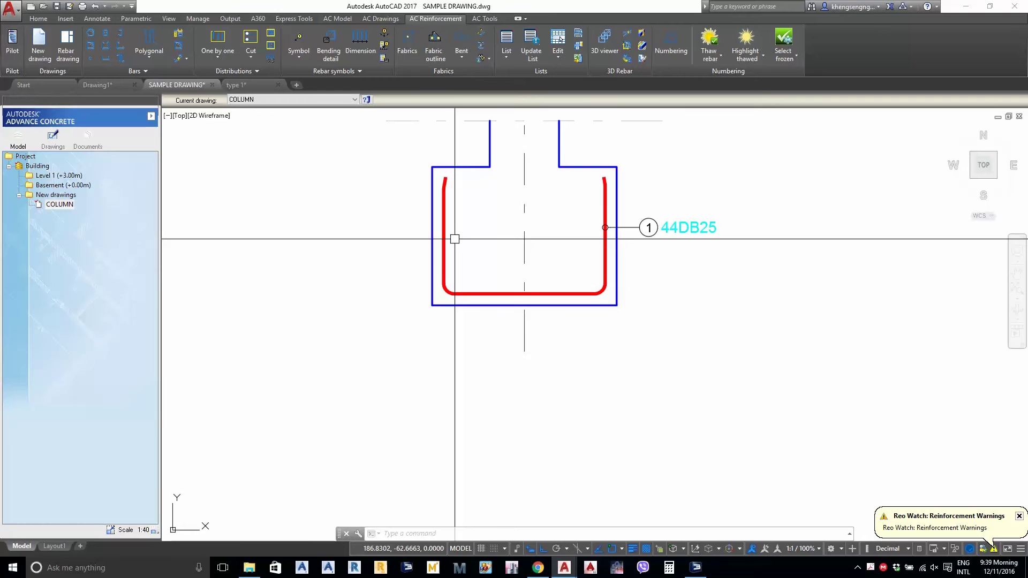
middle_drag(454, 239, 415, 284)
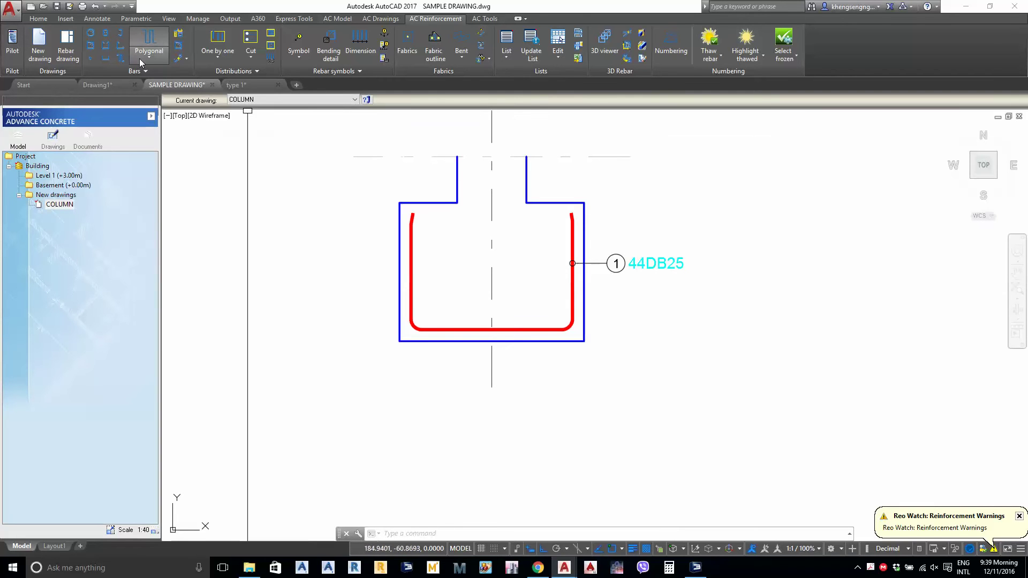
click(233, 33)
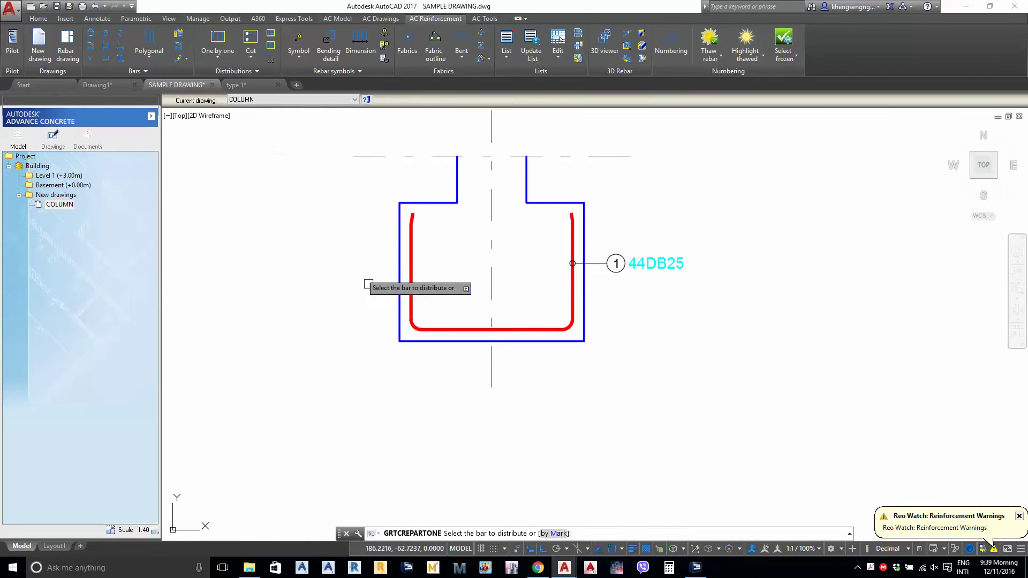
click(411, 303)
click(383, 200)
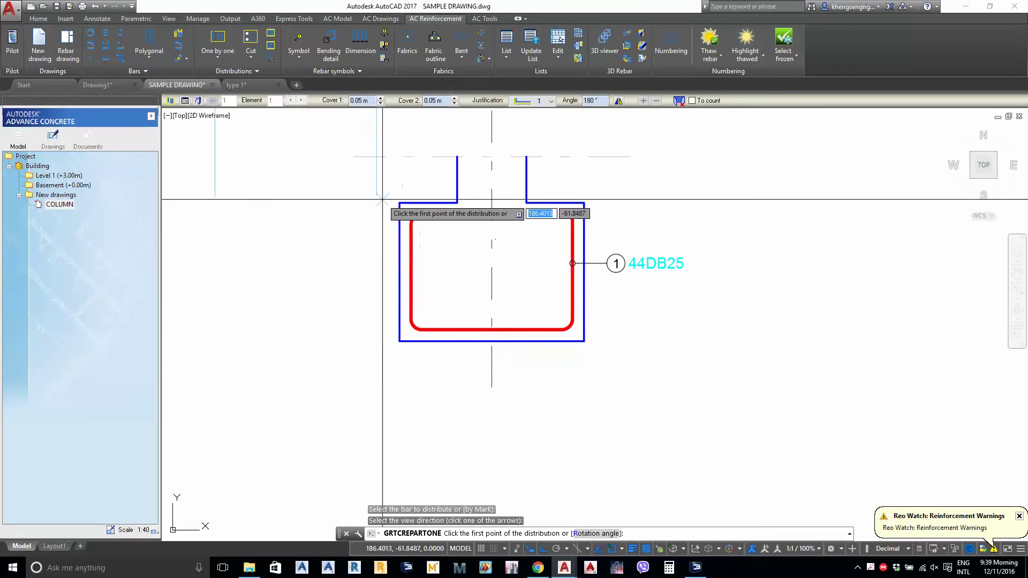
click(584, 341)
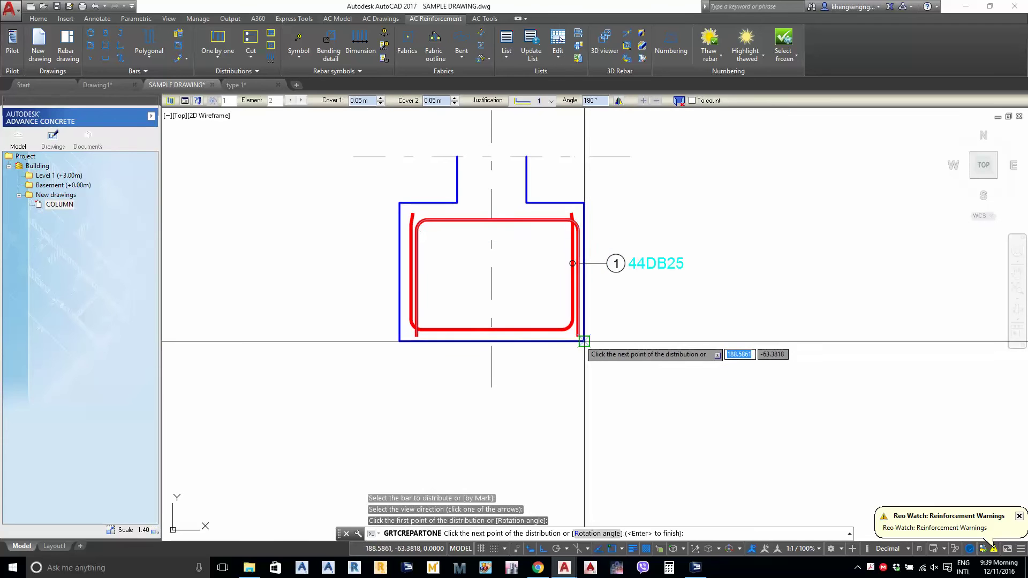
key(Escape)
Set Cover 1 and Cover 2 of the inverted U-bar in Section A-A to 0.11 m
click(491, 224)
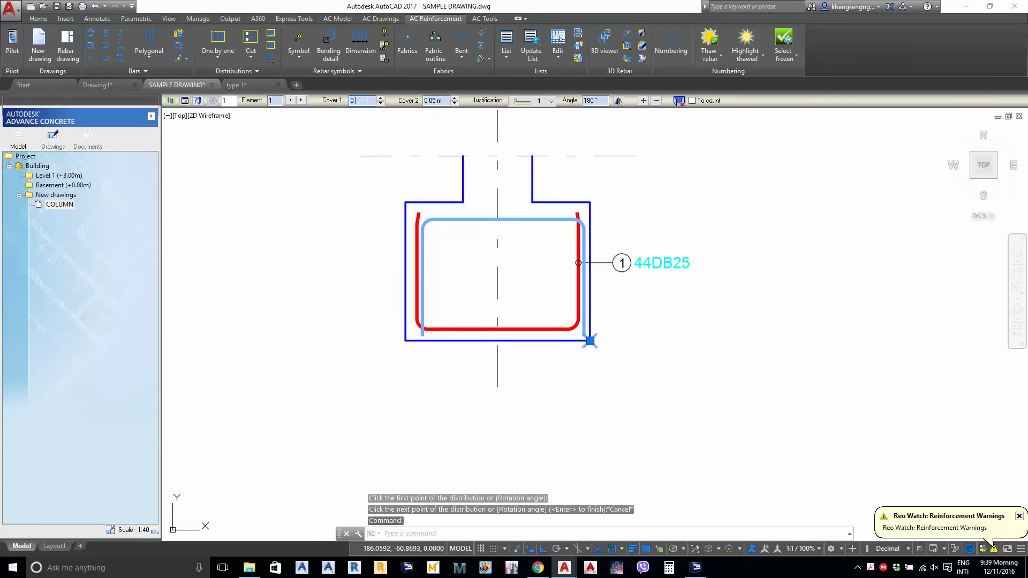
text(0.)
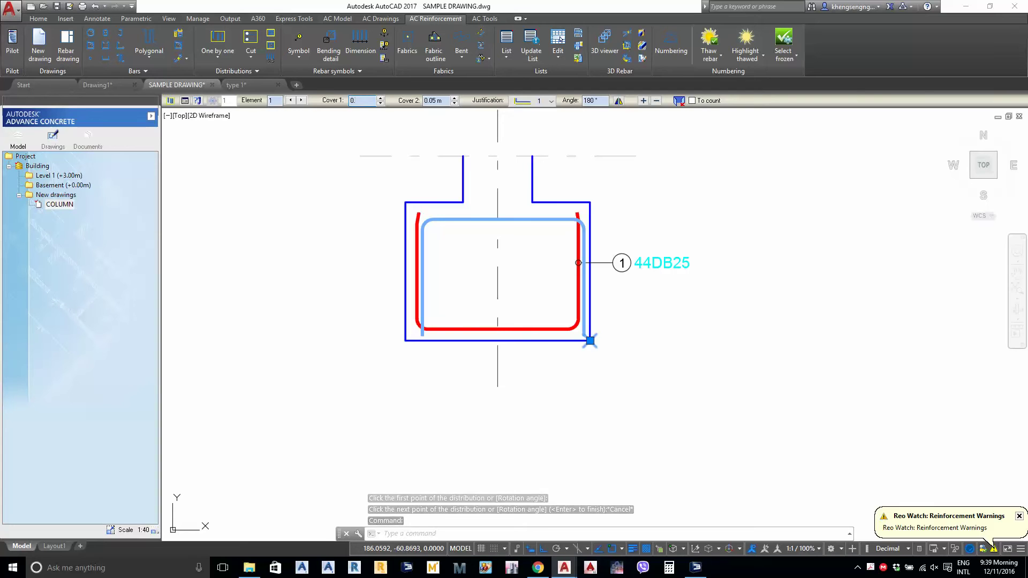
text(11)
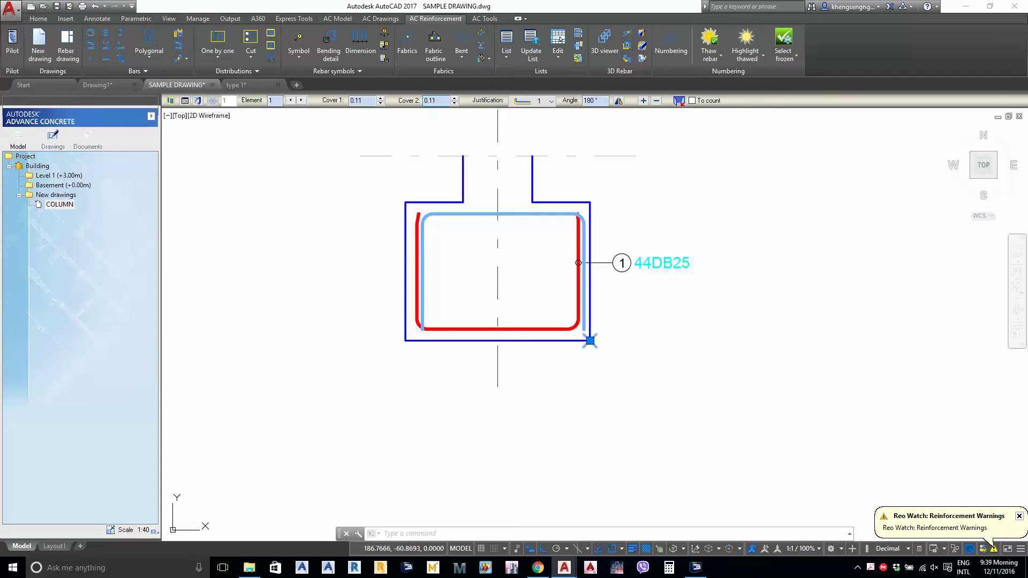
key(Escape)
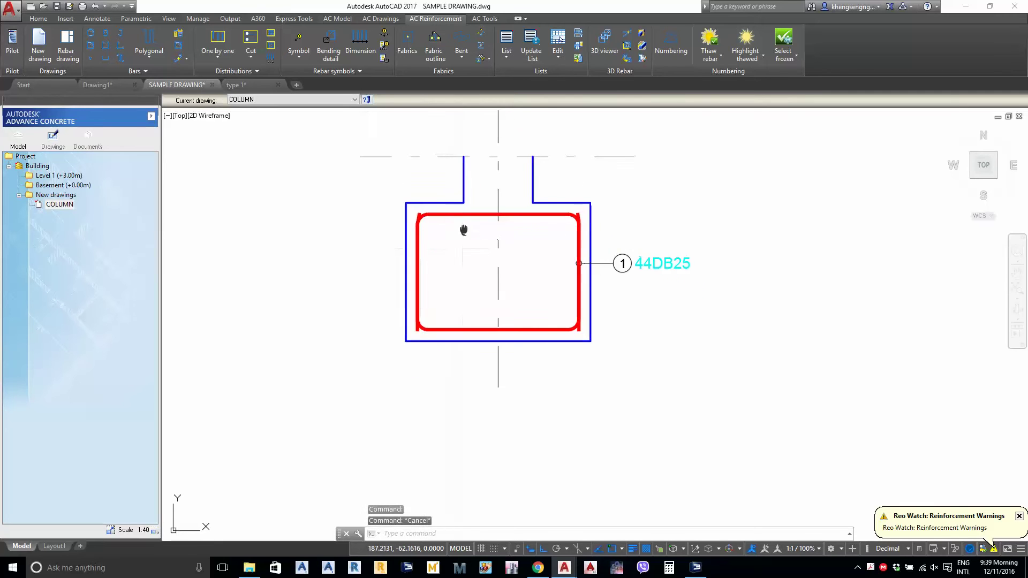
Review the U-bars in Section A-A and Face elevation 1 and compare them with the bottom and top rebar plans
middle_drag(463, 229, 480, 270)
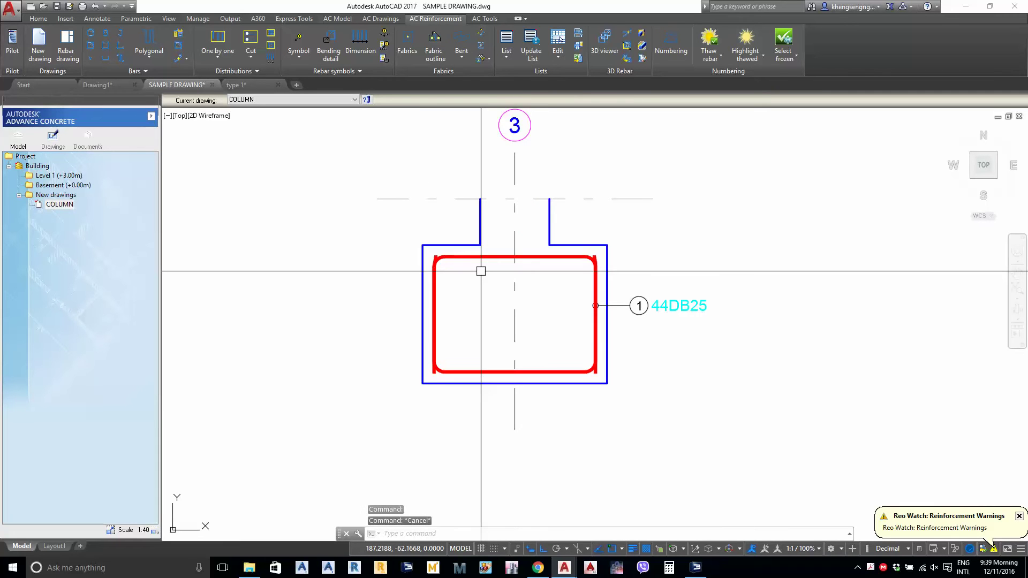
scroll(480, 271, down, 3)
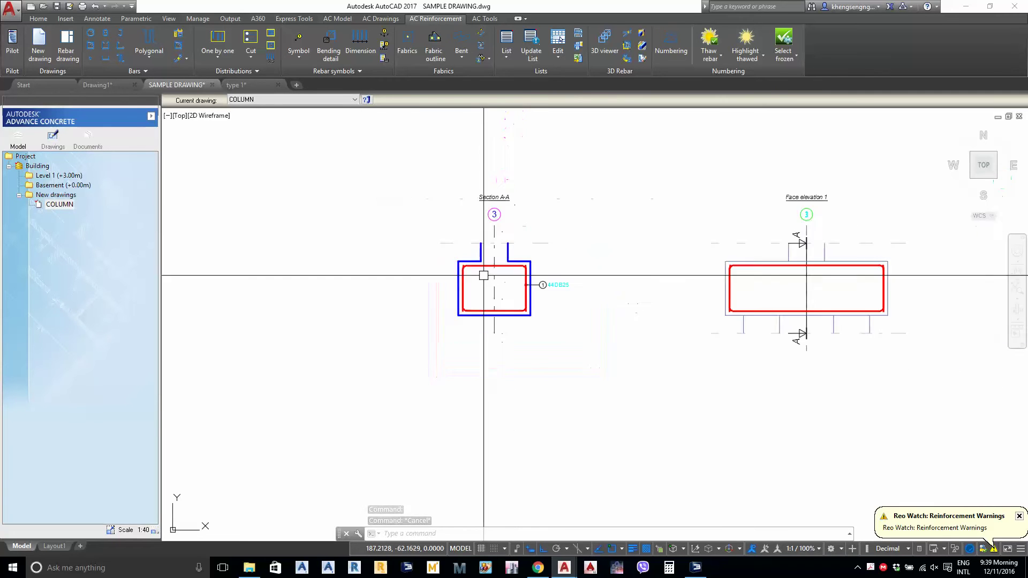
scroll(644, 274, up, 5)
scroll(643, 275, down, 2)
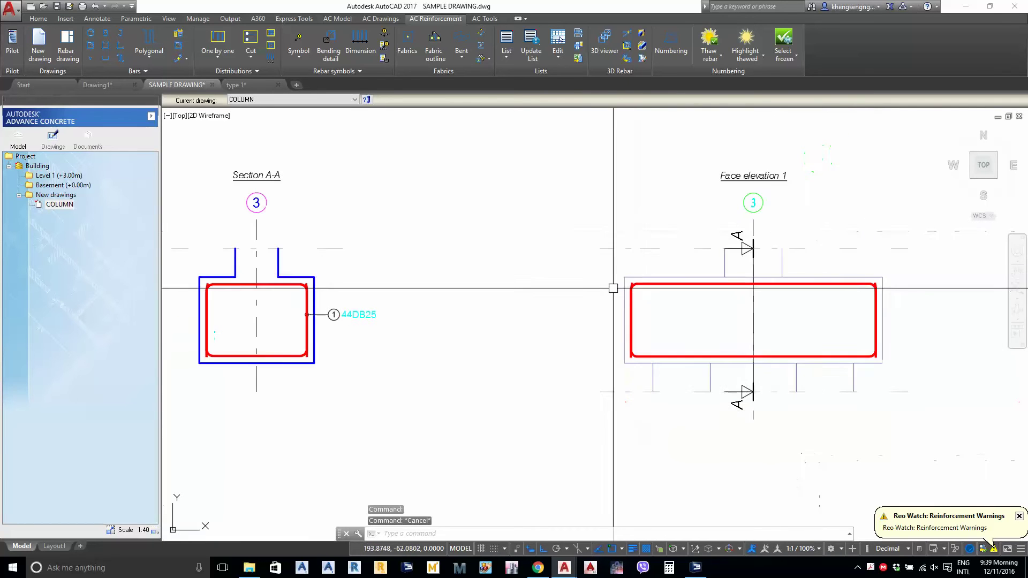
mouse_move(616, 283)
middle_down()
mouse_move(688, 267)
mouse_move(716, 331)
middle_up()
scroll(688, 267, down, 4)
scroll(745, 219, up, 2)
middle_drag(745, 219, 694, 226)
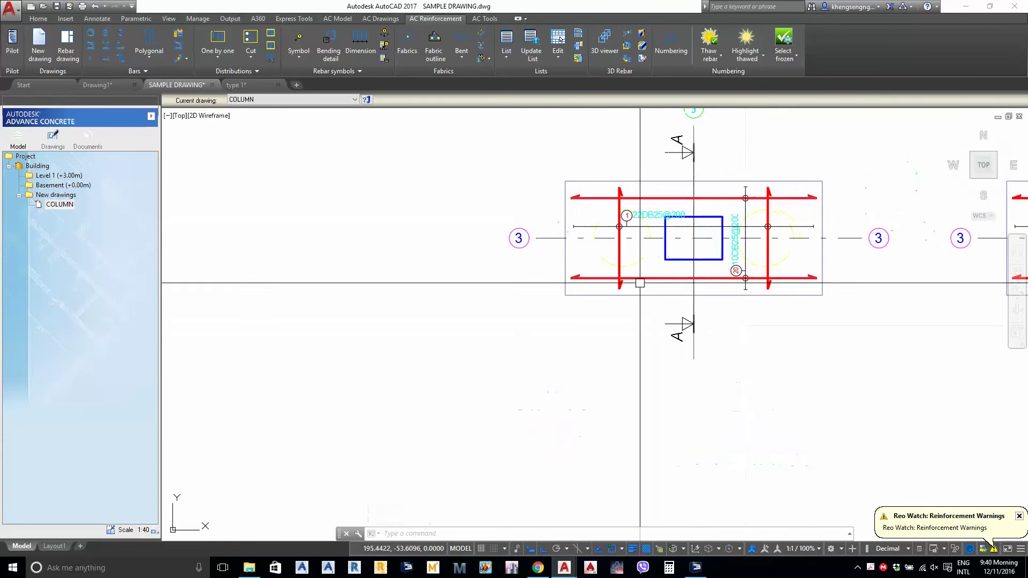
scroll(639, 266, up, 4)
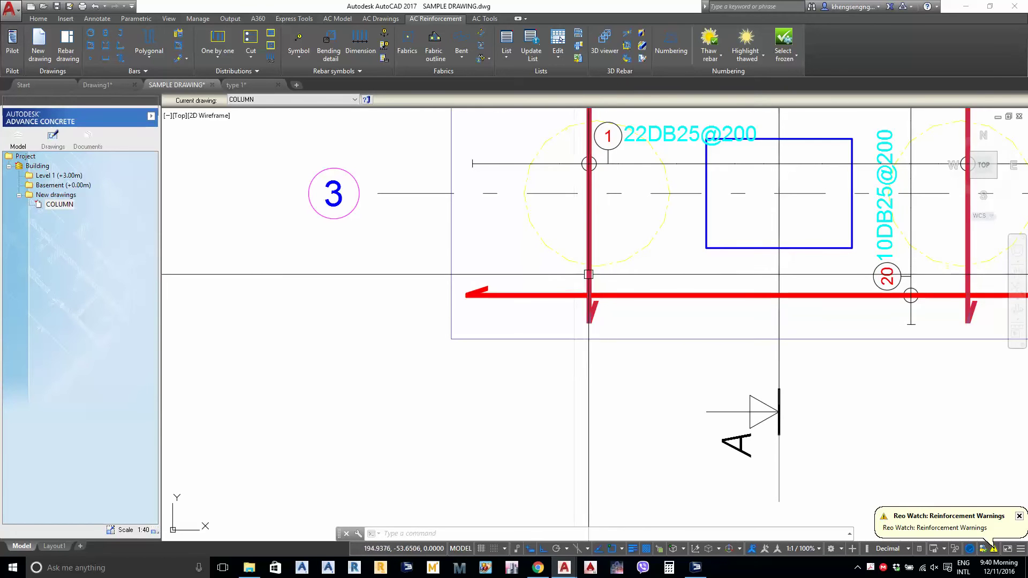
scroll(587, 273, down, 6)
mouse_move(607, 483)
middle_down()
mouse_move(652, 311)
mouse_move(635, 377)
middle_up()
middle_drag(631, 245, 624, 342)
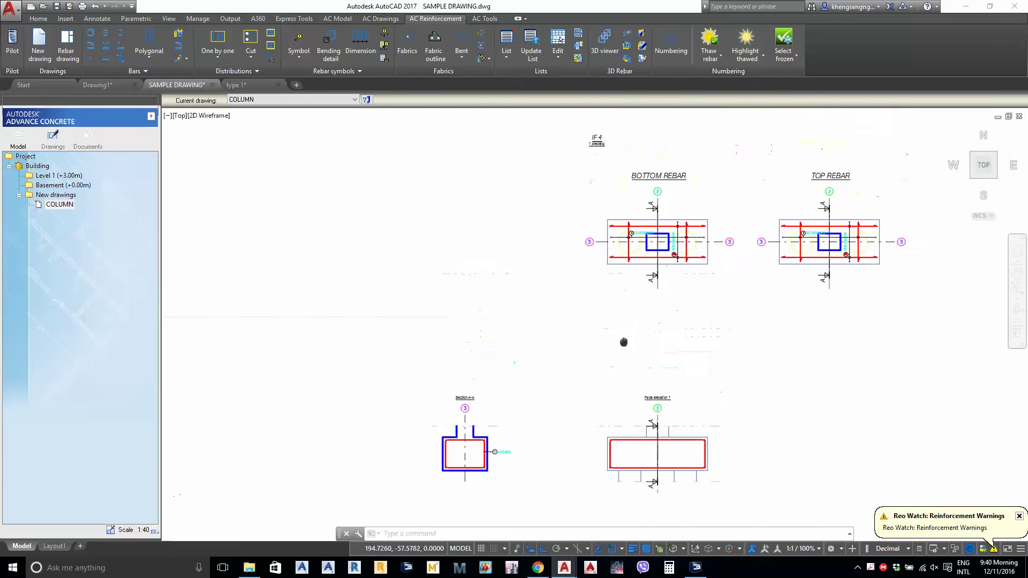
scroll(636, 247, up, 4)
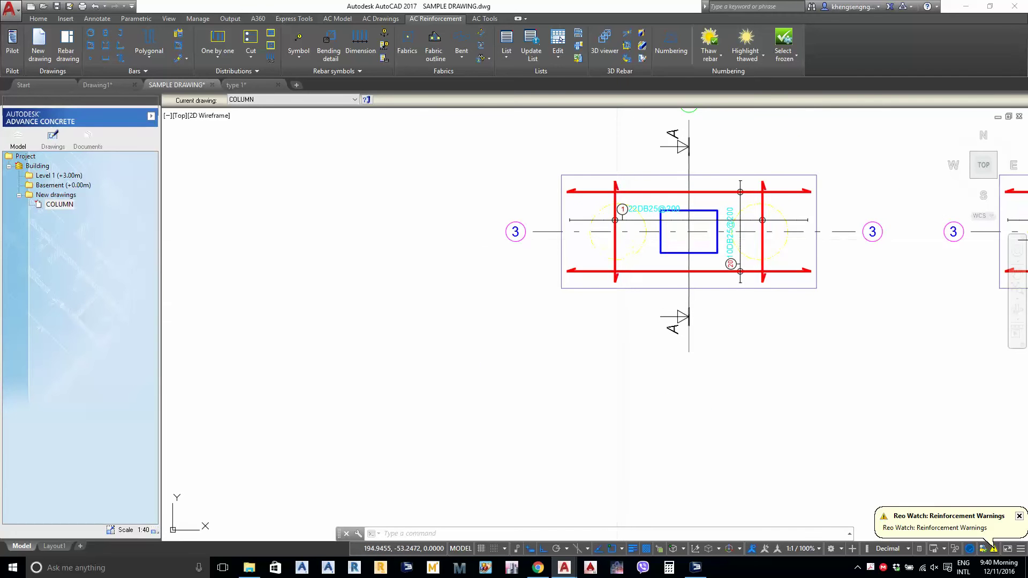
click(615, 240)
key(Escape)
key(Escape)
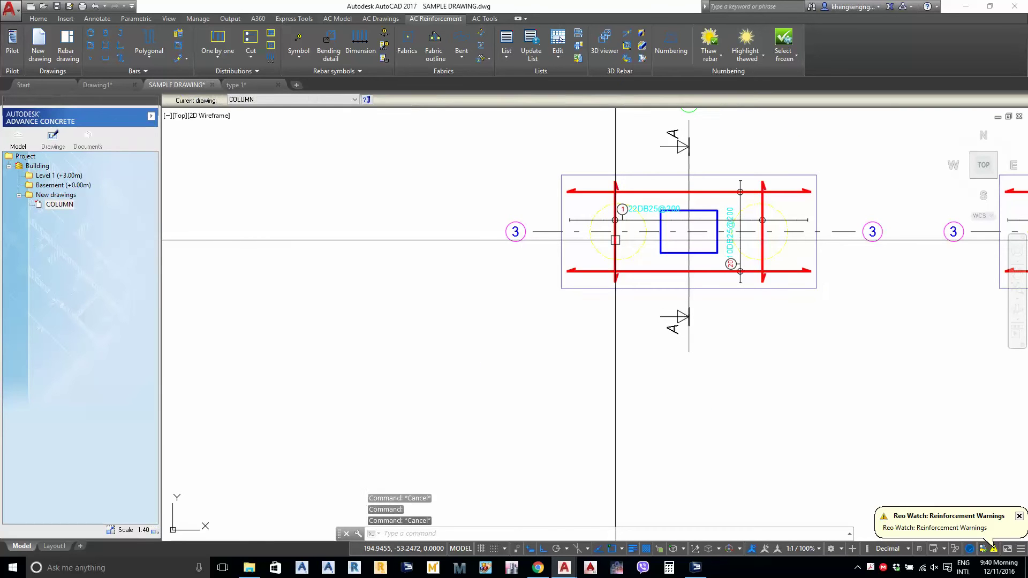
scroll(617, 283, down, 4)
middle_drag(618, 307, 626, 228)
scroll(652, 388, up, 2)
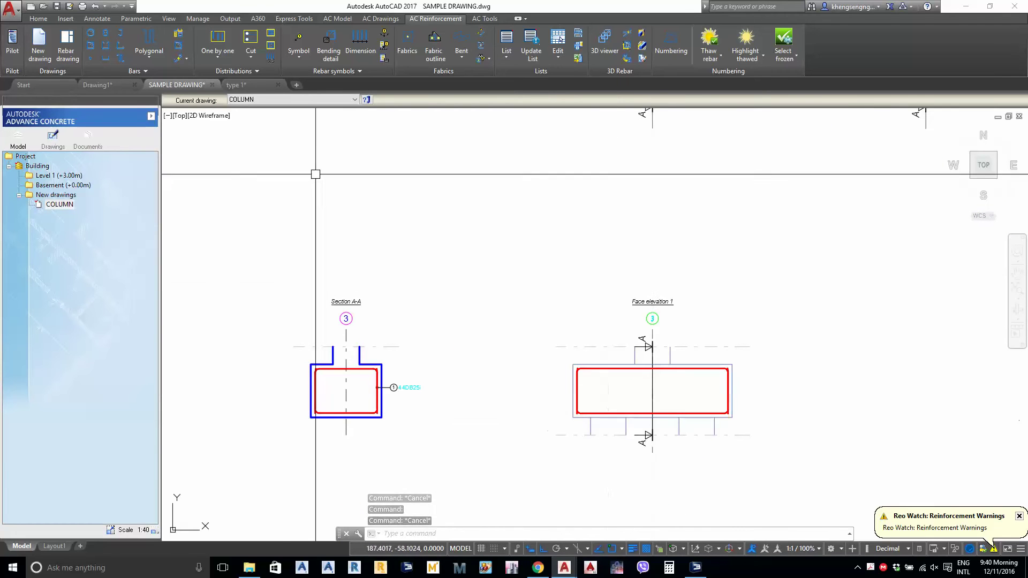
click(216, 55)
click(220, 76)
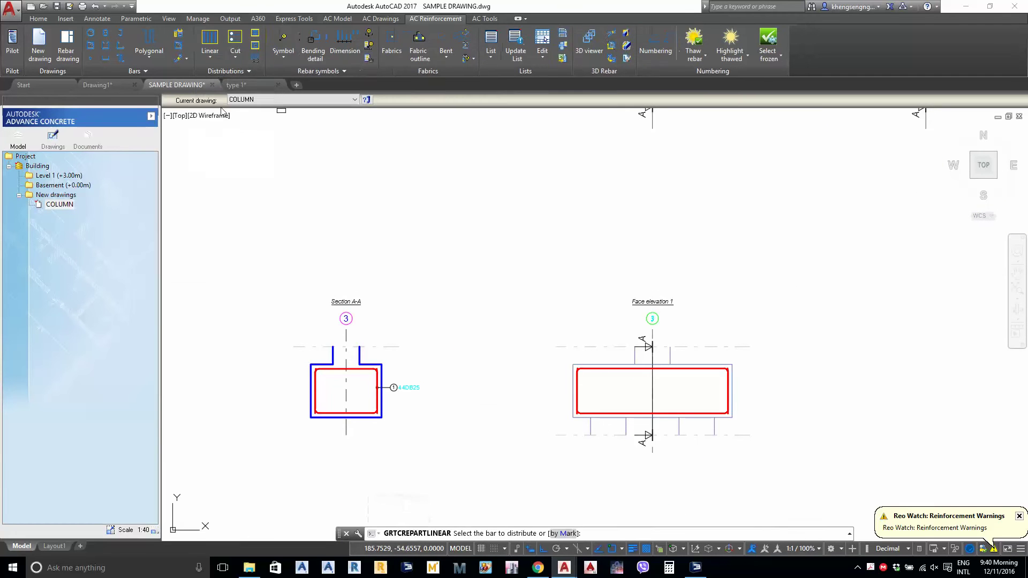
scroll(337, 409, up, 3)
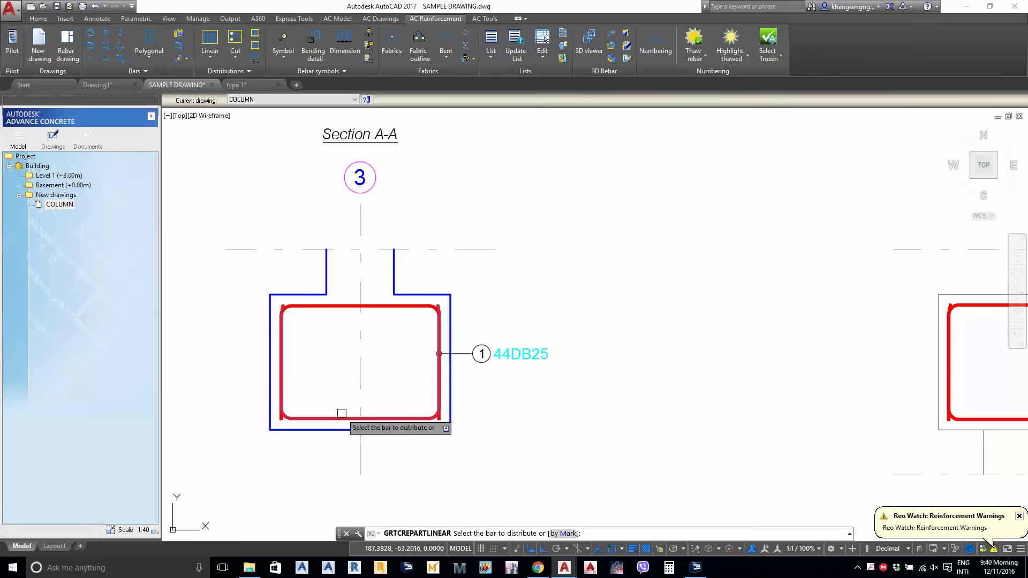
click(343, 417)
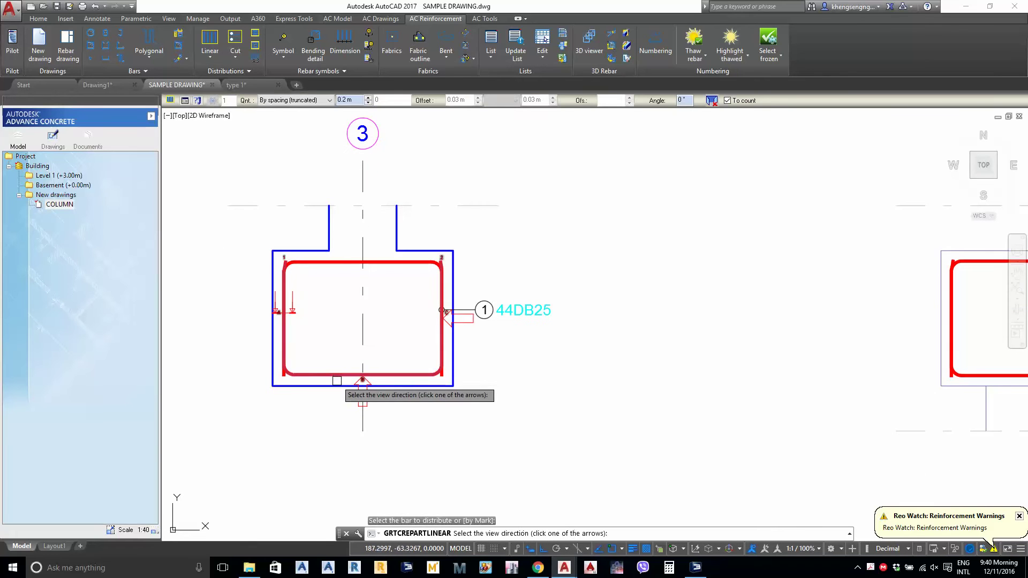
scroll(351, 310, down, 2)
scroll(428, 395, down, 2)
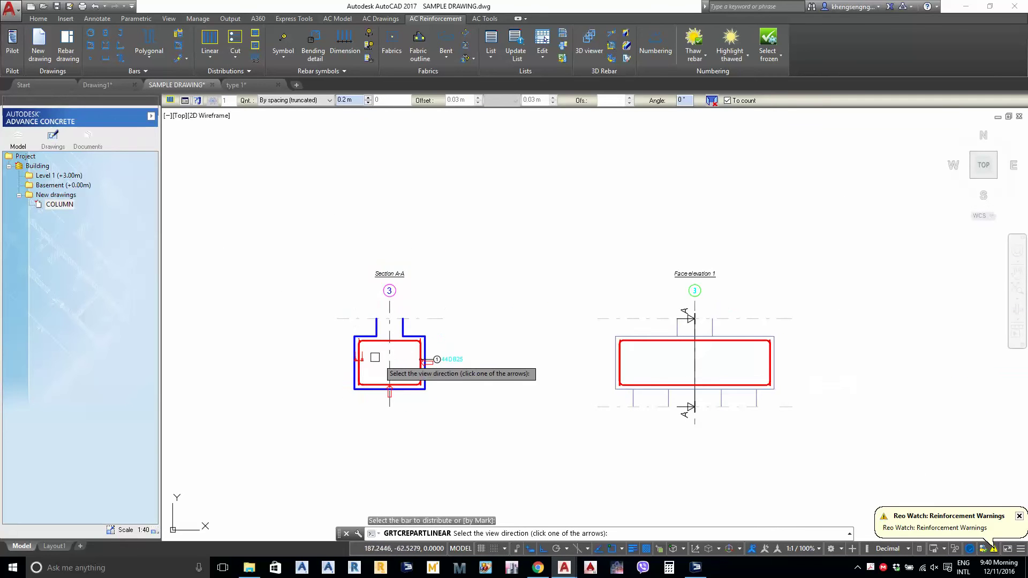
scroll(351, 359, up, 5)
click(394, 366)
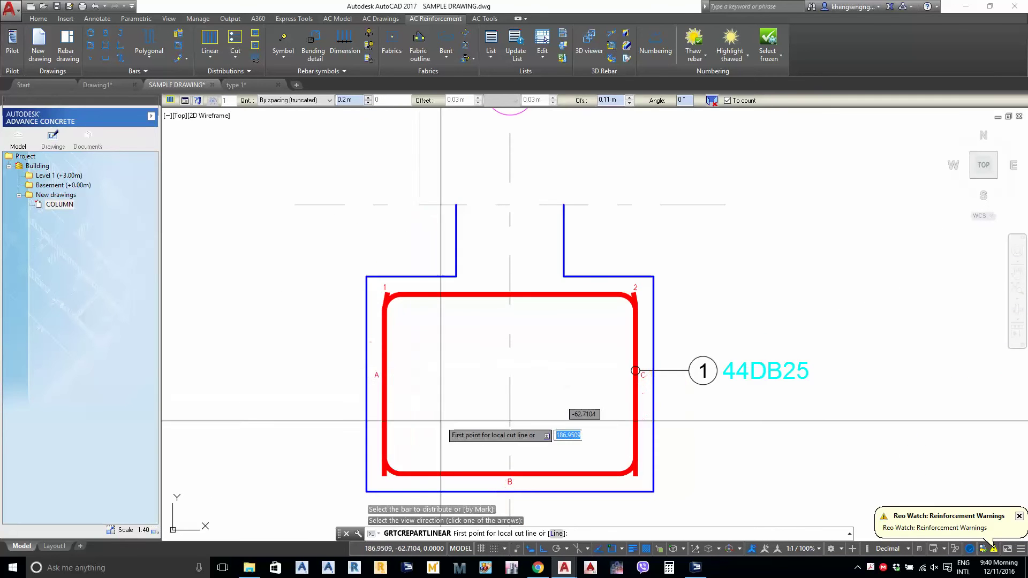
middle_drag(466, 449, 470, 343)
click(473, 343)
click(472, 431)
scroll(375, 353, down, 5)
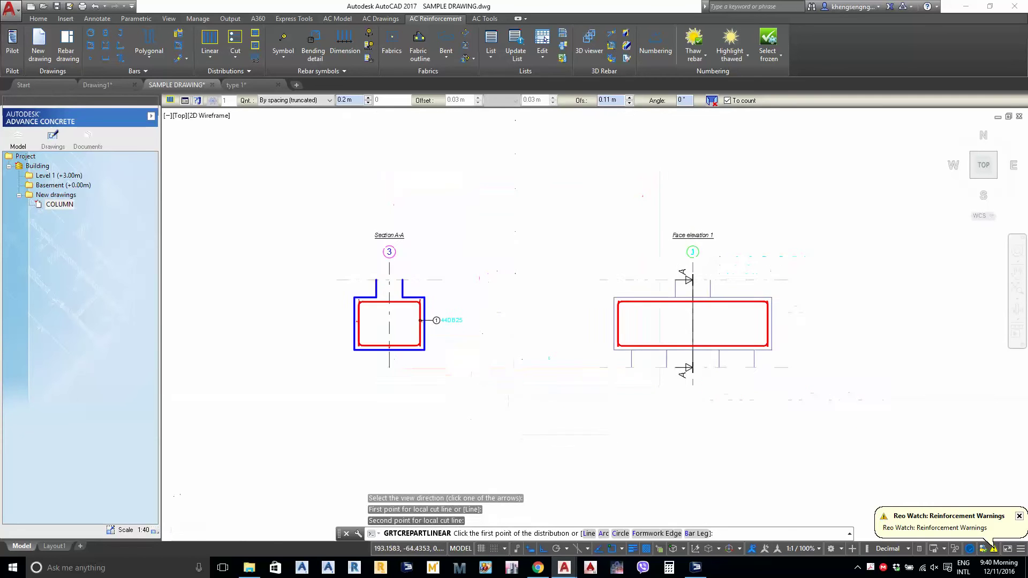
scroll(696, 338, up, 4)
click(443, 342)
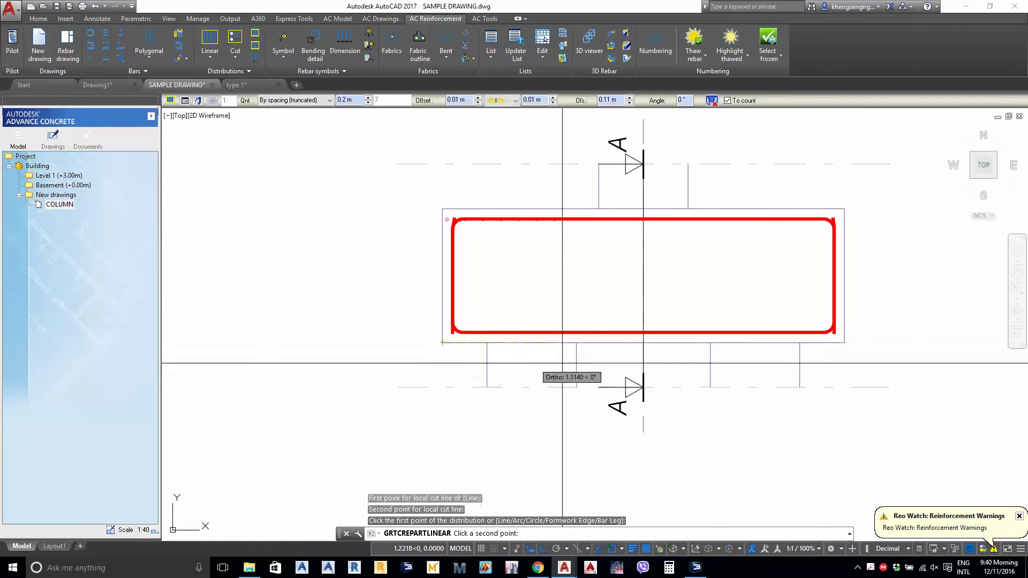
click(842, 344)
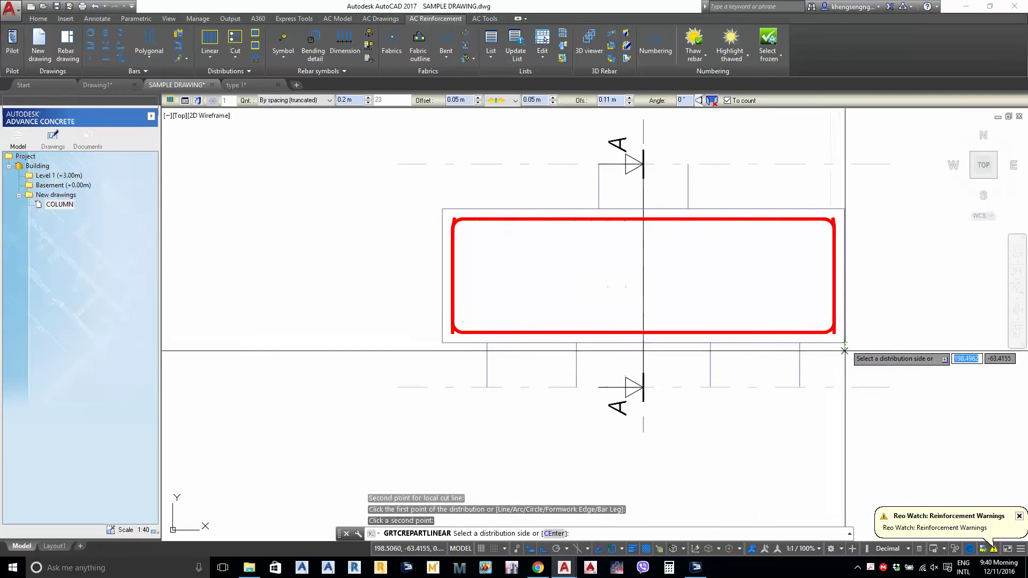
key(Escape)
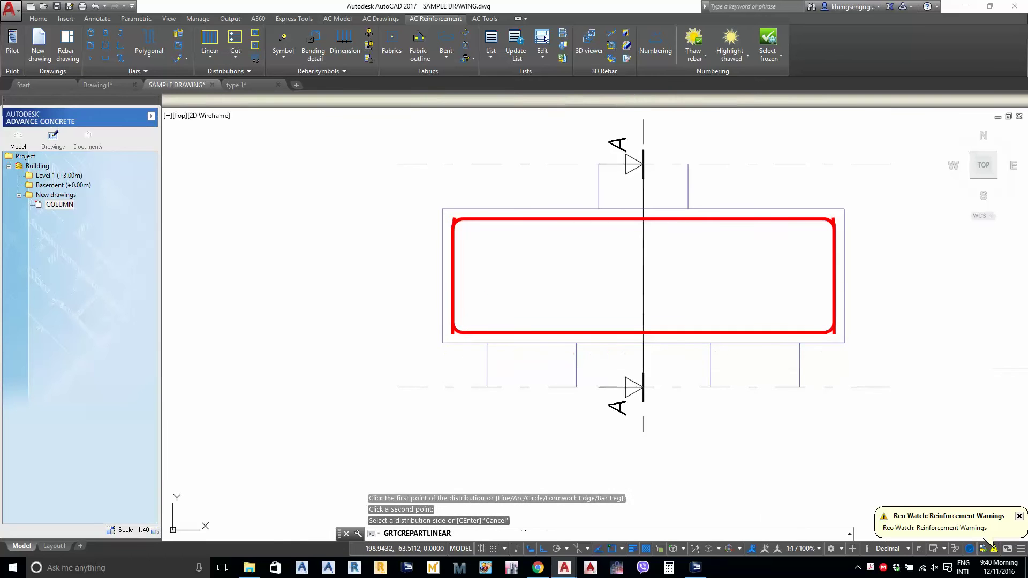
Distribute bar 1 of Section A-A linearly along Face elevation 1's bottom edge at 0.2 m spacing, using a local cut line across its bottom leg
scroll(774, 357, down, 2)
key(Return)
scroll(429, 353, up, 2)
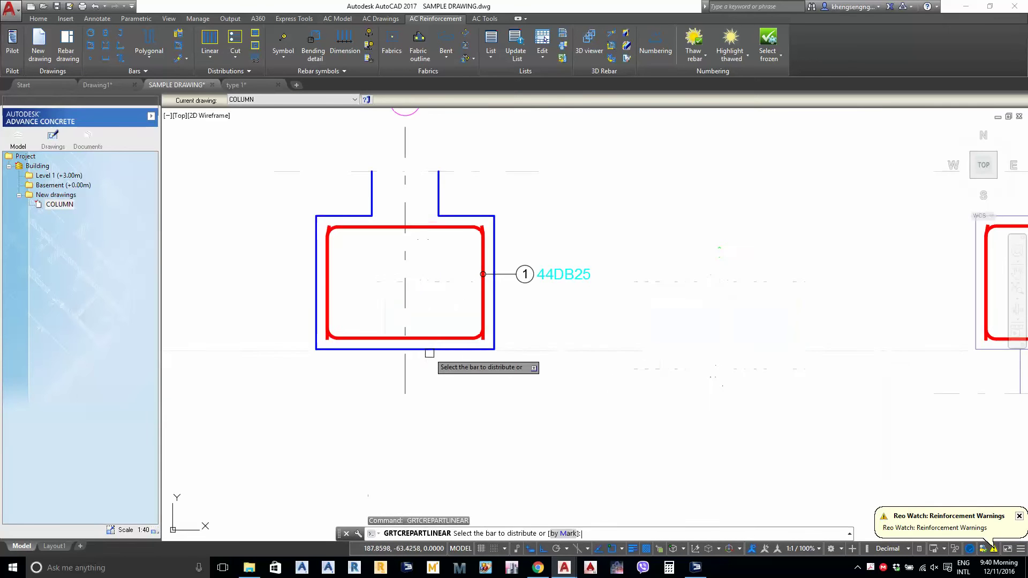
click(427, 337)
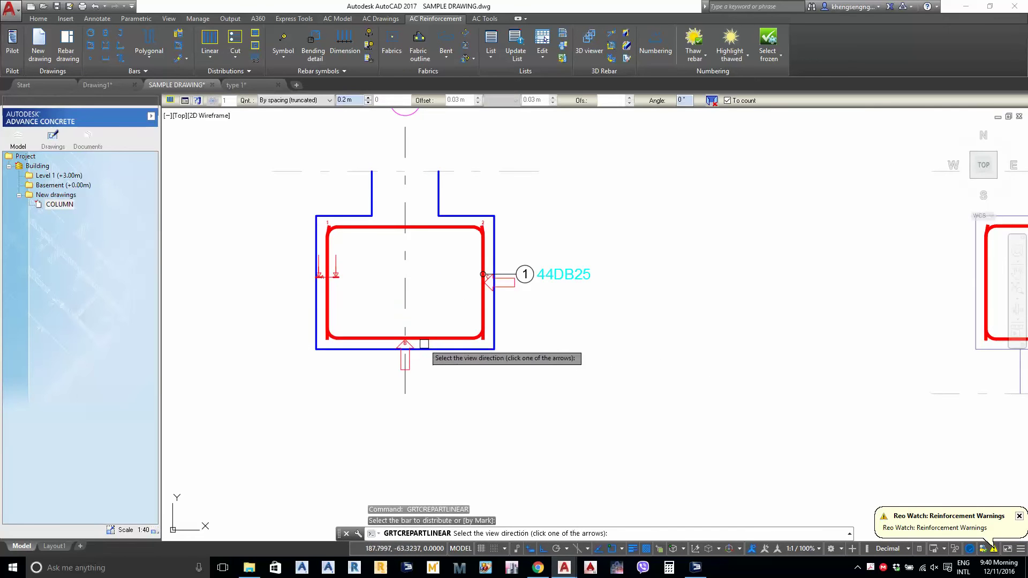
click(339, 274)
click(437, 373)
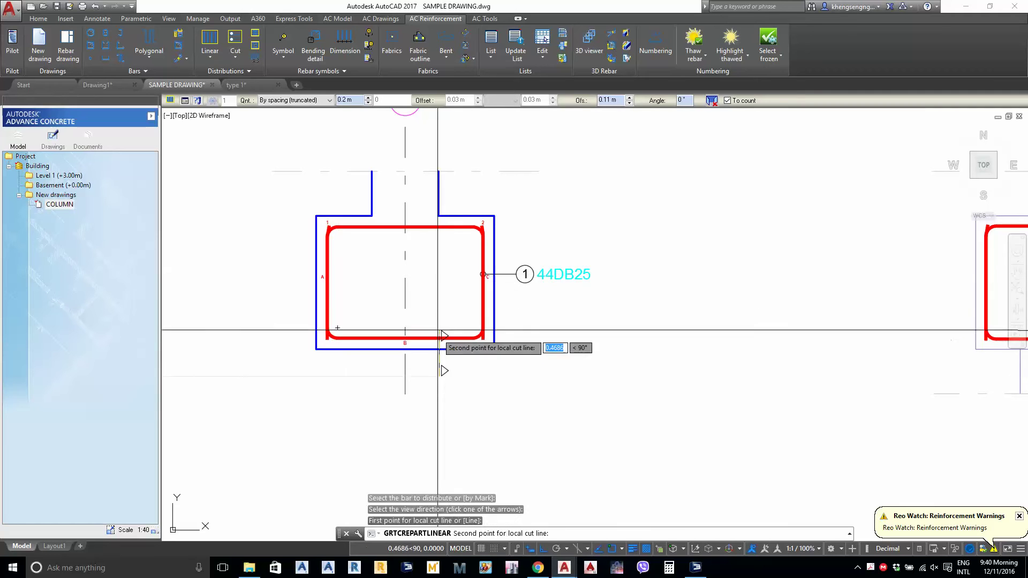
click(438, 324)
middle_drag(677, 385, 383, 403)
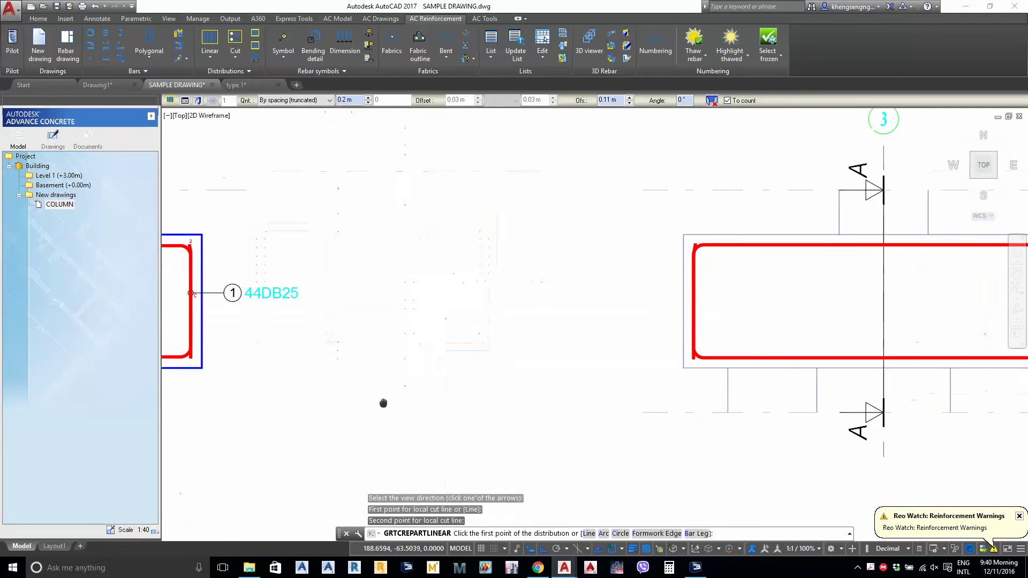
click(682, 368)
middle_drag(827, 395, 344, 413)
scroll(637, 377, up, 5)
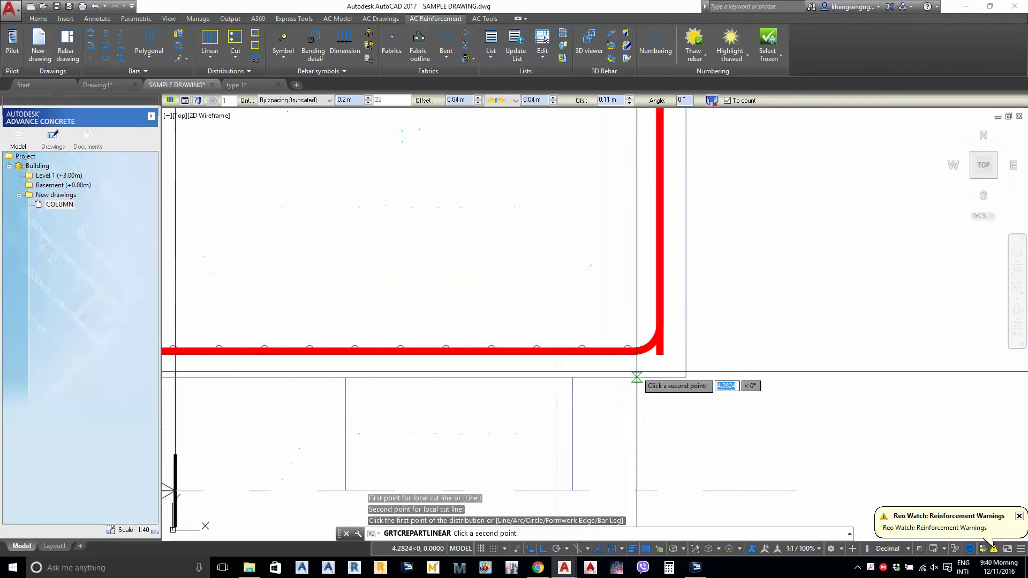
click(683, 378)
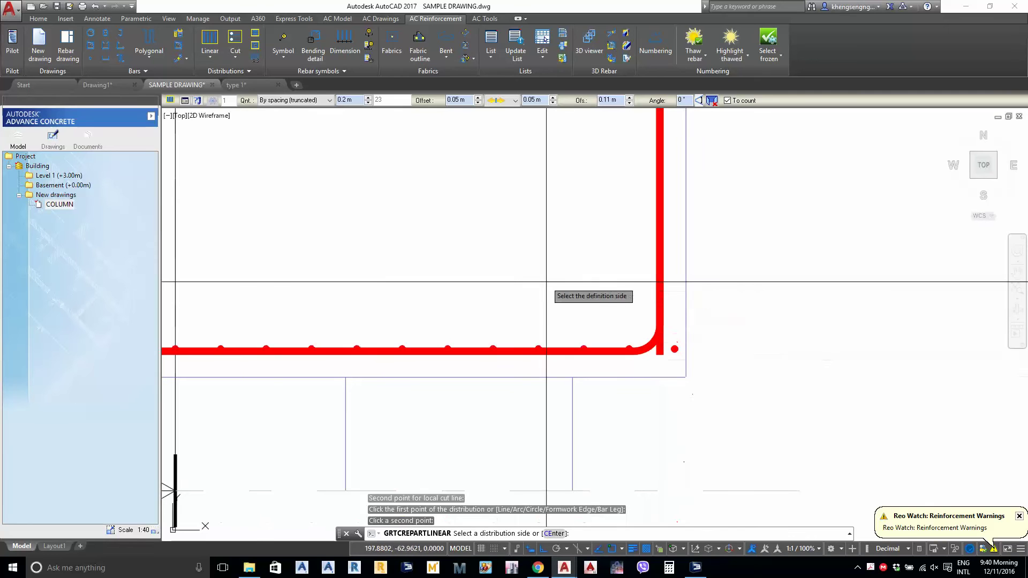
key(Escape)
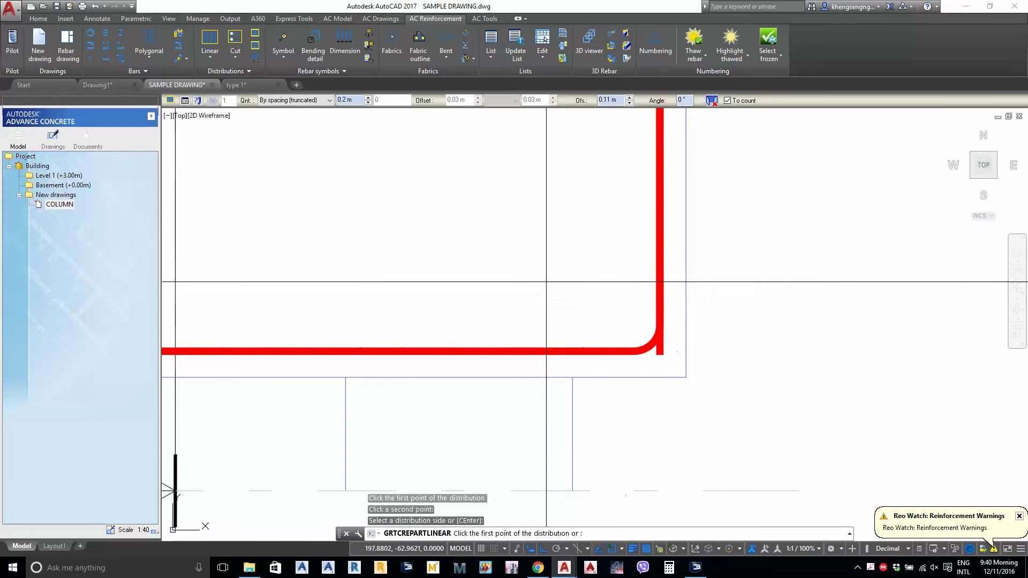
Try to move the distributed bar dots in Face elevation 1 about 1.24 m straight down, towards the footing's bottom bar
scroll(546, 280, down, 6)
middle_drag(487, 351, 460, 323)
scroll(337, 266, up, 4)
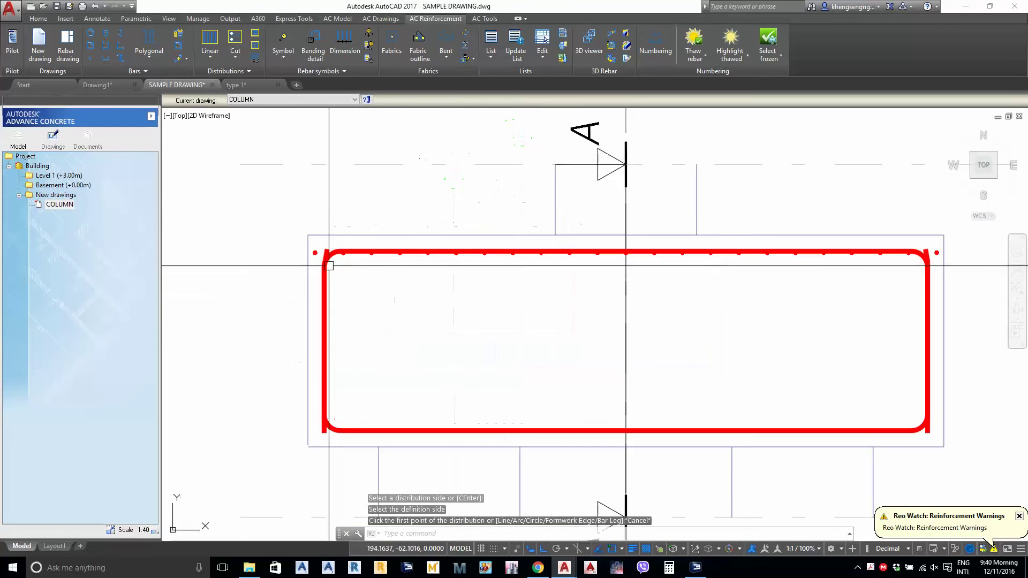
click(333, 236)
scroll(328, 282, down, 2)
middle_drag(522, 336, 488, 334)
middle_drag(659, 352, 565, 376)
middle_drag(786, 409, 750, 404)
middle_drag(884, 409, 835, 422)
text(m)
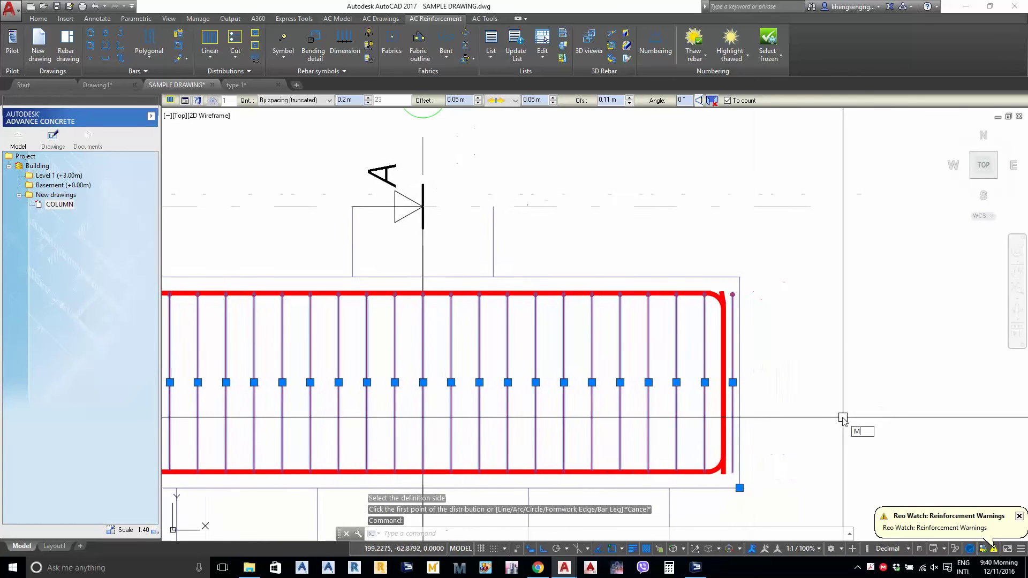
key(space)
click(851, 385)
middle_drag(854, 471, 832, 380)
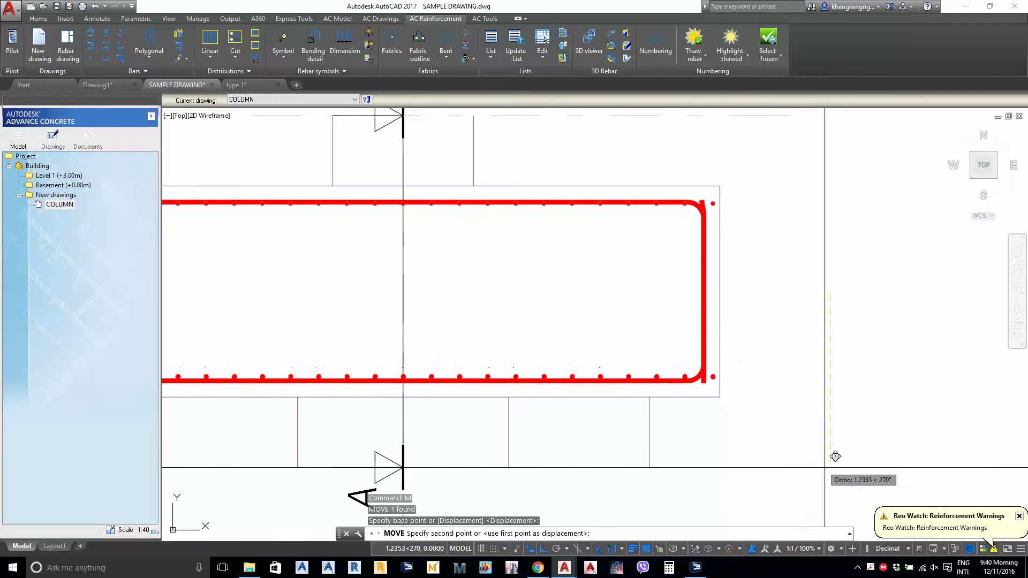
click(824, 465)
scroll(700, 358, up, 2)
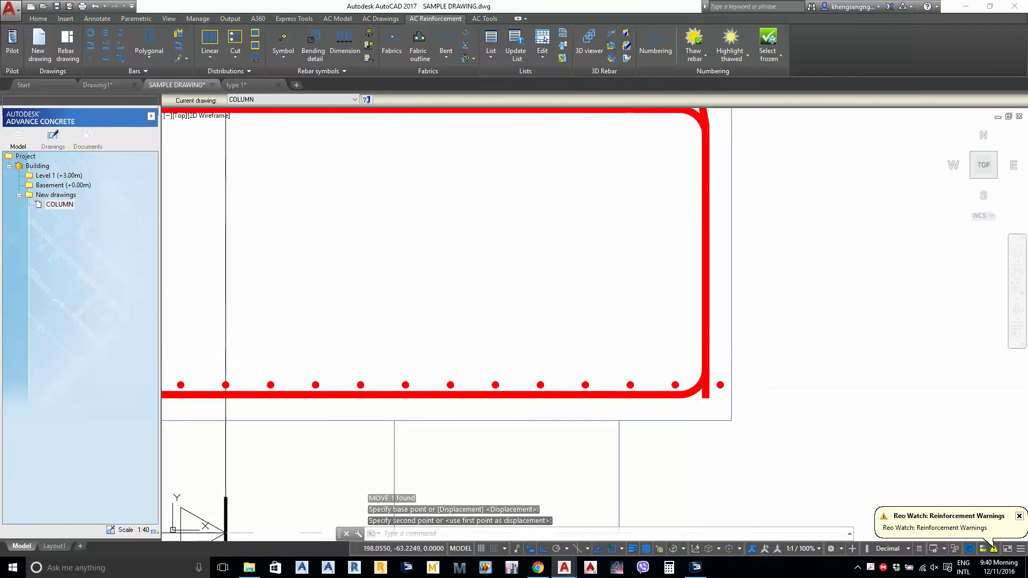
Undo the last move of the distributed bar dots in Face elevation 1
scroll(621, 386, up, 5)
key(Escape)
scroll(637, 404, down, 3)
key(ctrl+z)
key(ctrl+z)
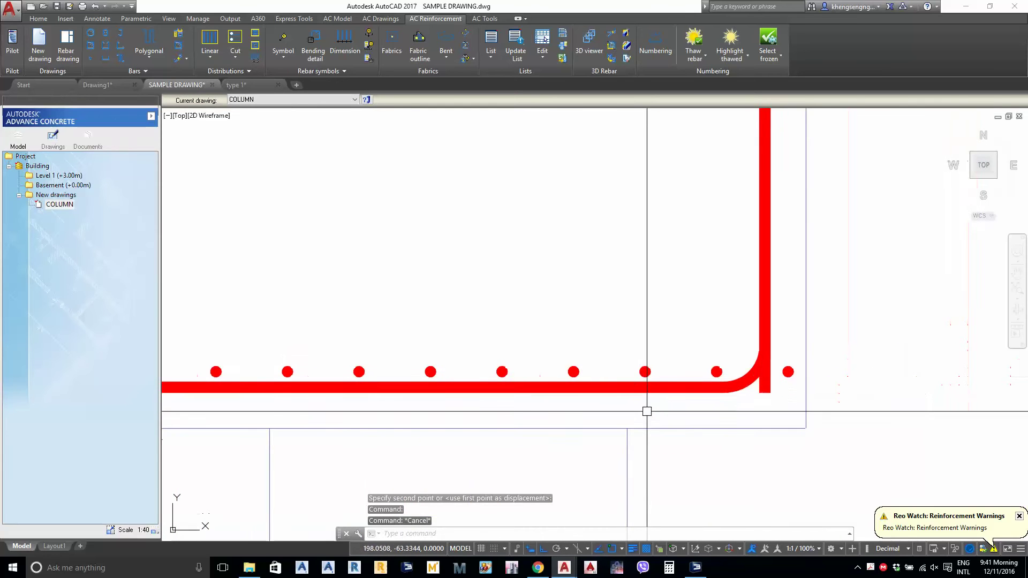
scroll(647, 372, up, 6)
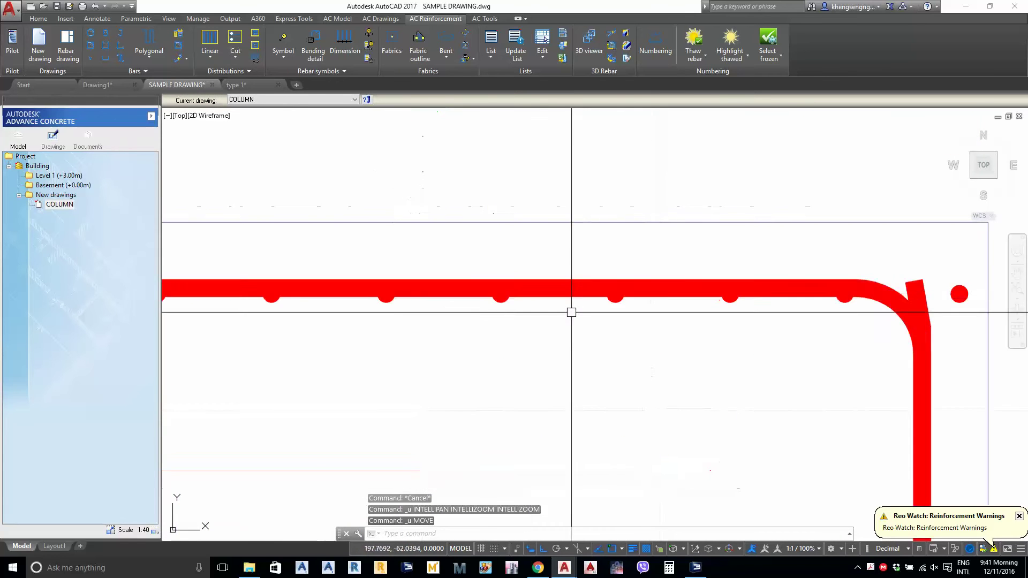
click(389, 310)
middle_drag(389, 310, 458, 323)
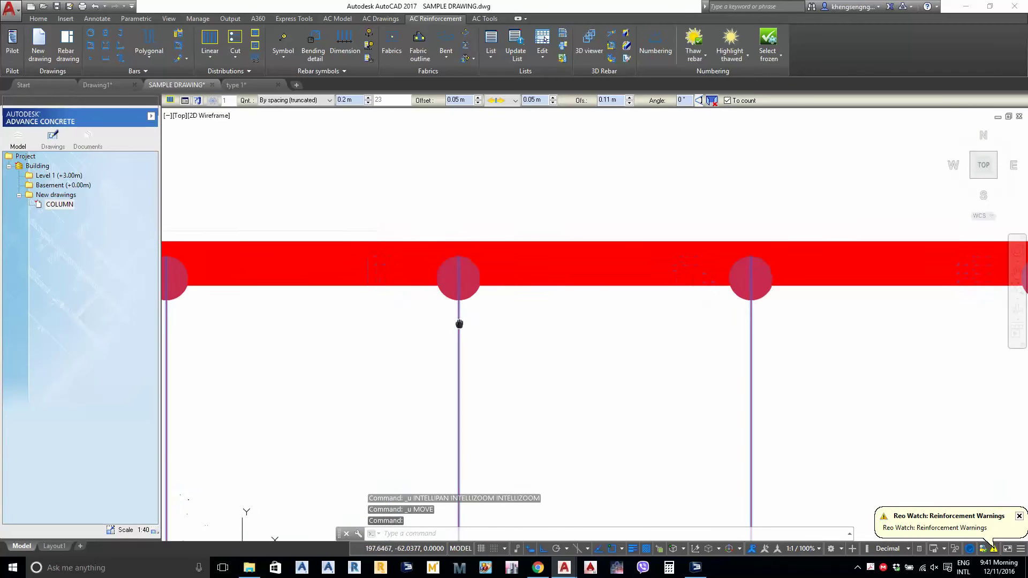
scroll(460, 325, down, 2)
mouse_move(616, 354)
middle_down()
mouse_move(603, 368)
mouse_move(560, 368)
middle_up()
key(Escape)
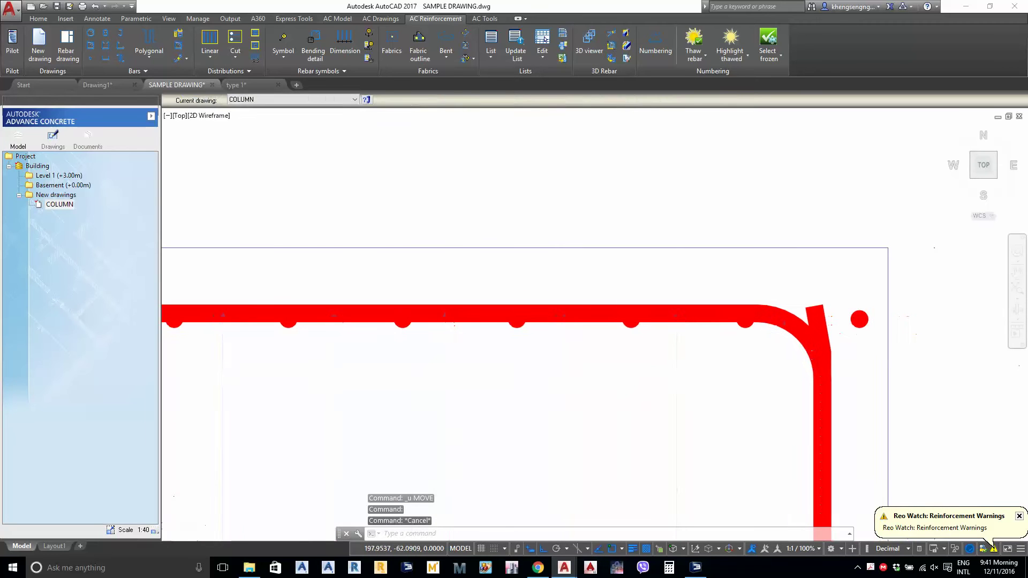
Draw a horizontal construction line along the footing's upper edge in Face elevation 1, through the outline's upper-right corner
text(X)
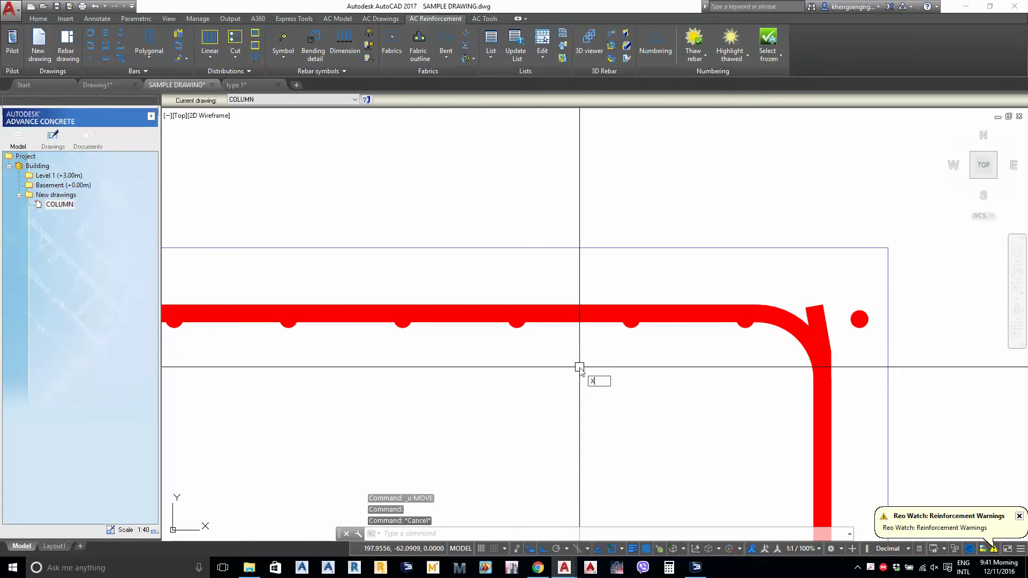
key(Return)
text(H)
key(Return)
click(883, 247)
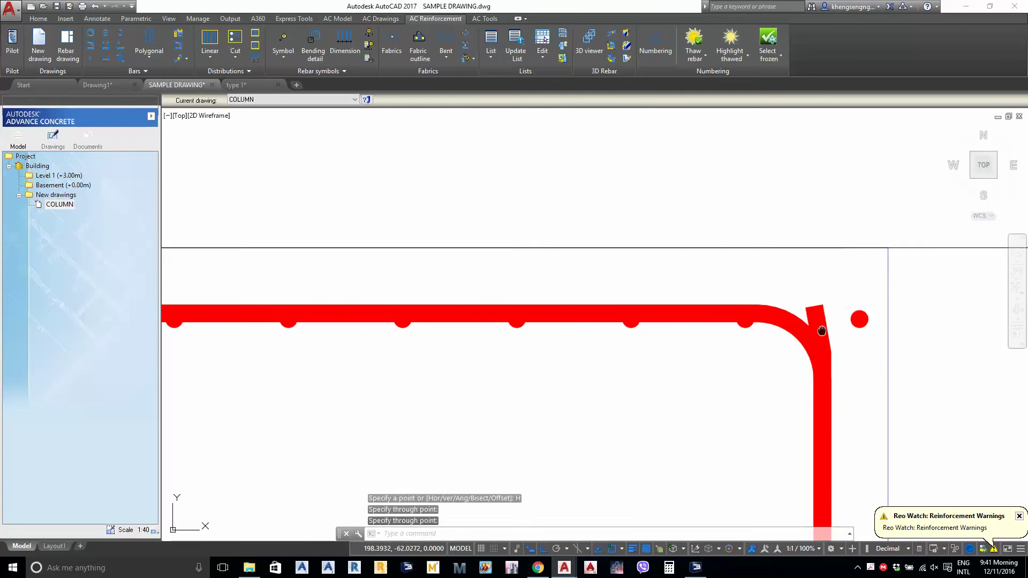
middle_drag(822, 331, 780, 335)
click(780, 334)
key(Return)
Try offsetting the horizontal construction line 0.11 m and 0.12 m downwards from the footing's upper edge
text(O)
key(Return)
text(0.11)
key(Return)
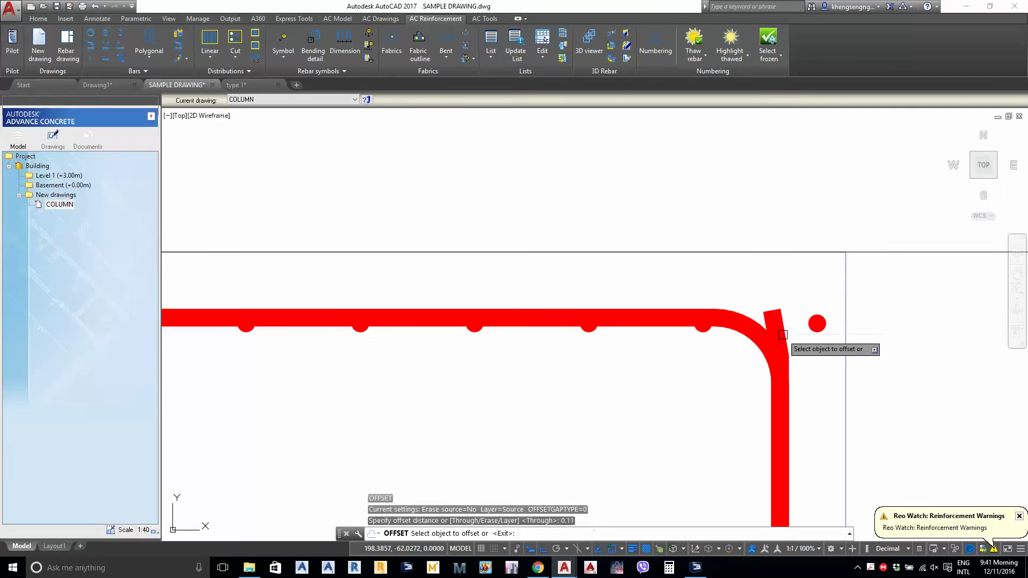
click(872, 252)
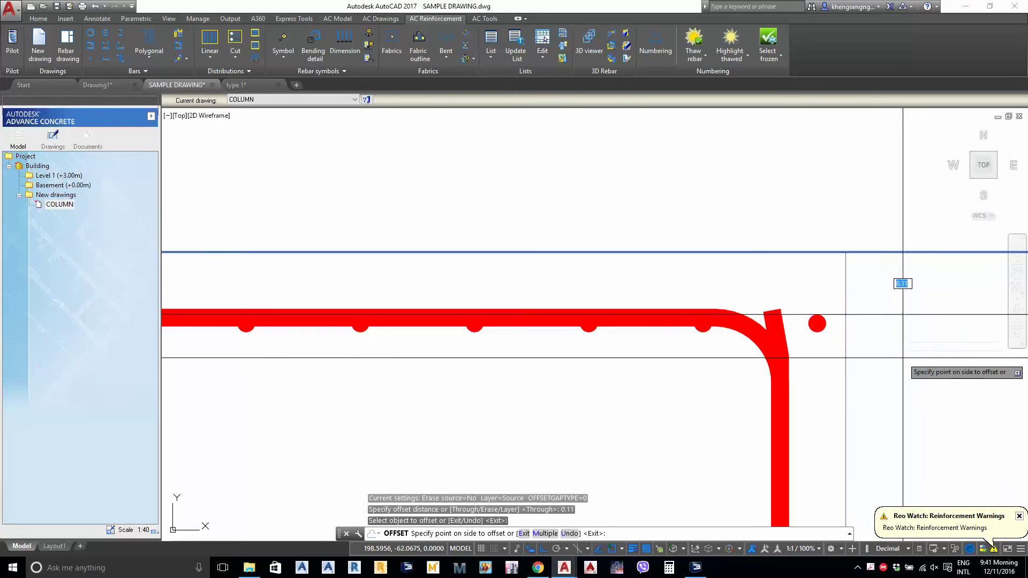
key(Return)
key(Return)
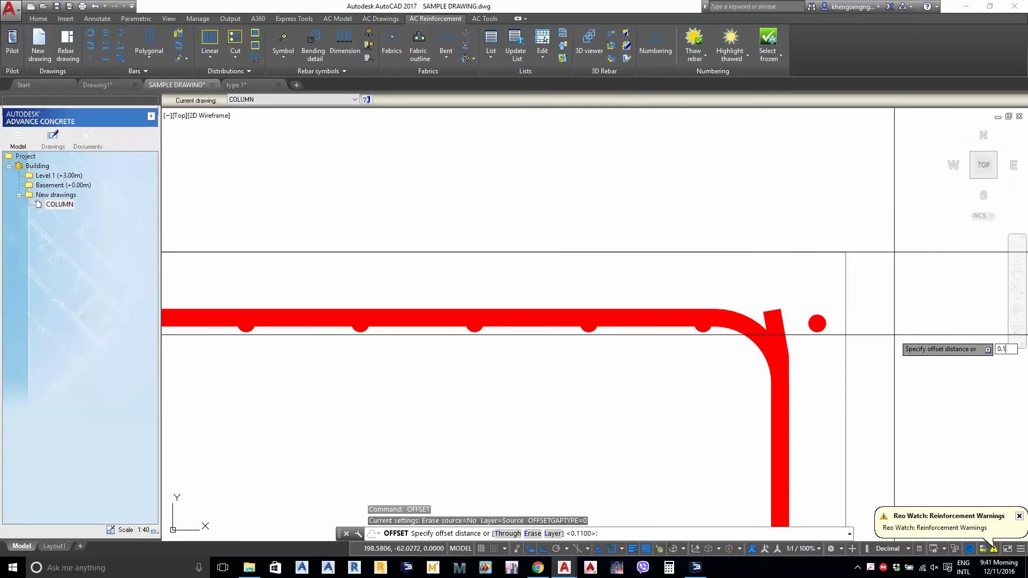
key(Return)
click(838, 252)
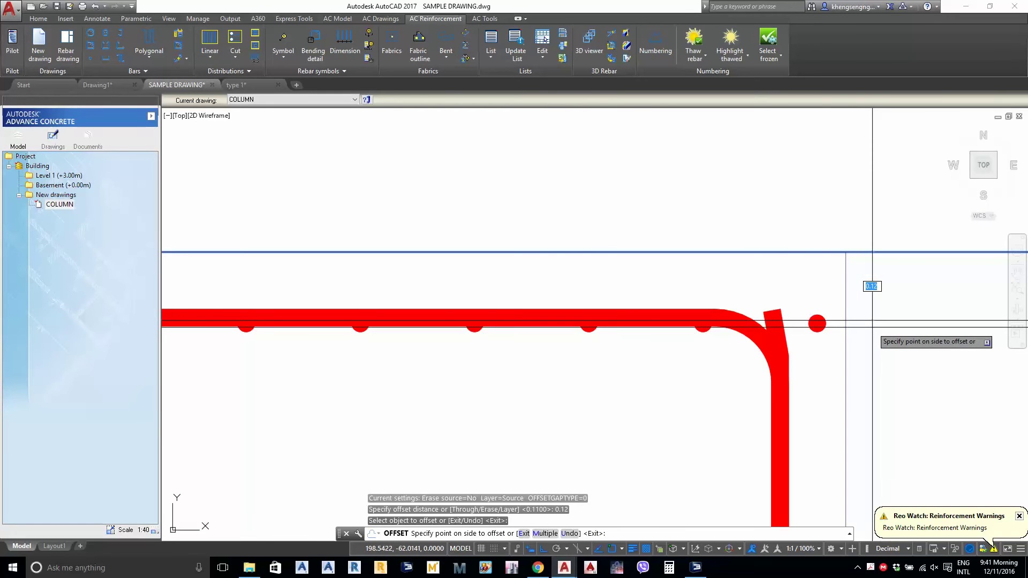
click(872, 322)
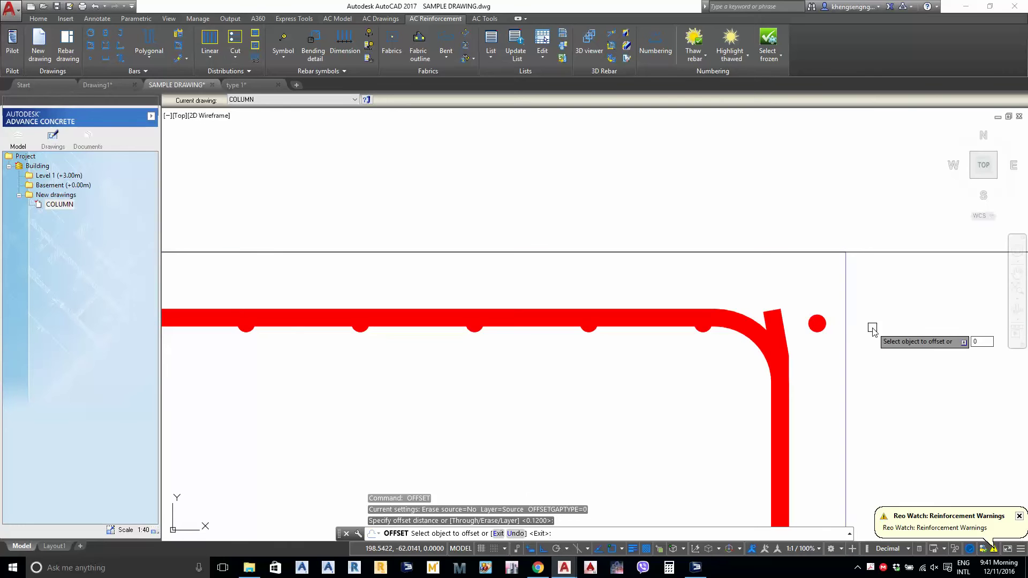
Offset the construction line on the footing's upper edge 0.13 m downwards, to the underside of the top bar
key(Return)
key(Return)
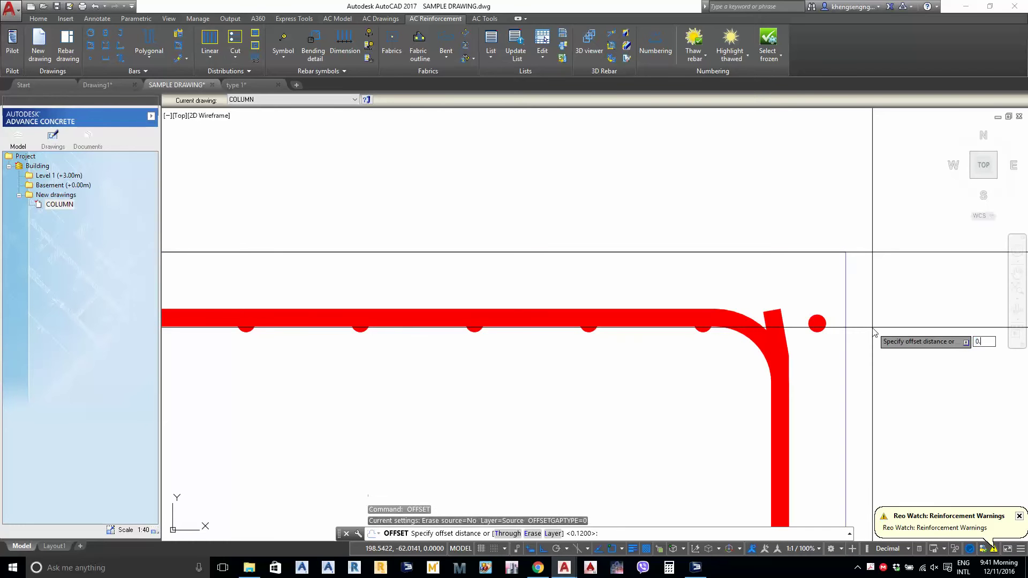
text(0.13)
key(Return)
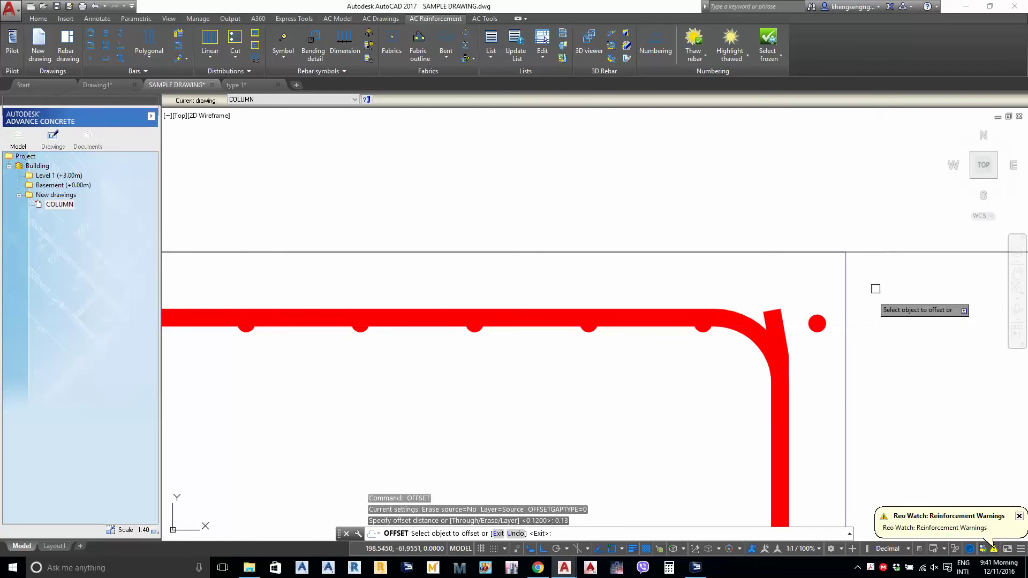
click(879, 252)
click(891, 336)
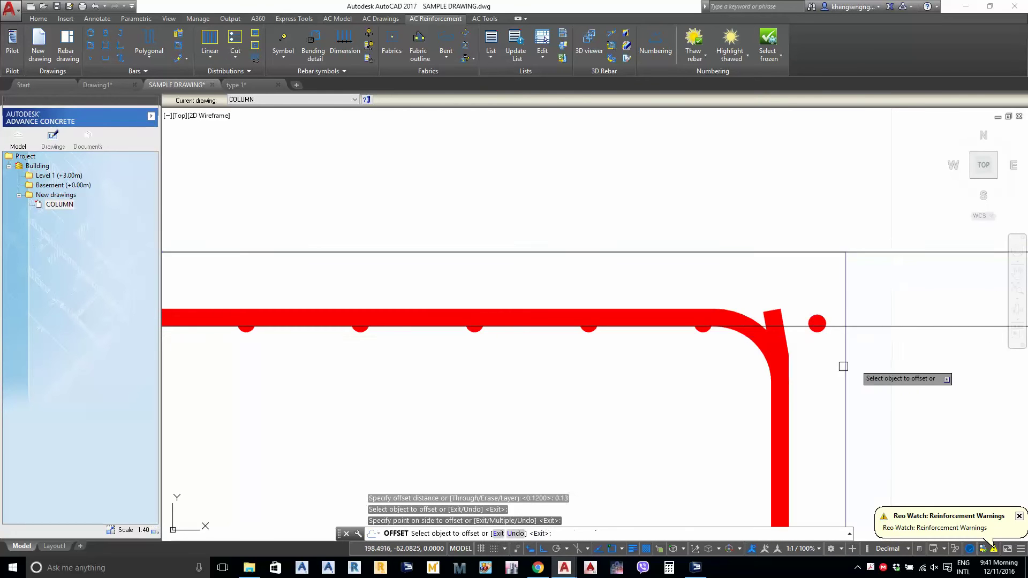
key(Return)
Dimension the vertical distance between the two horizontal construction lines beside the footing's upper-right corner
scroll(643, 330, up, 3)
scroll(725, 352, down, 3)
middle_drag(847, 368, 686, 396)
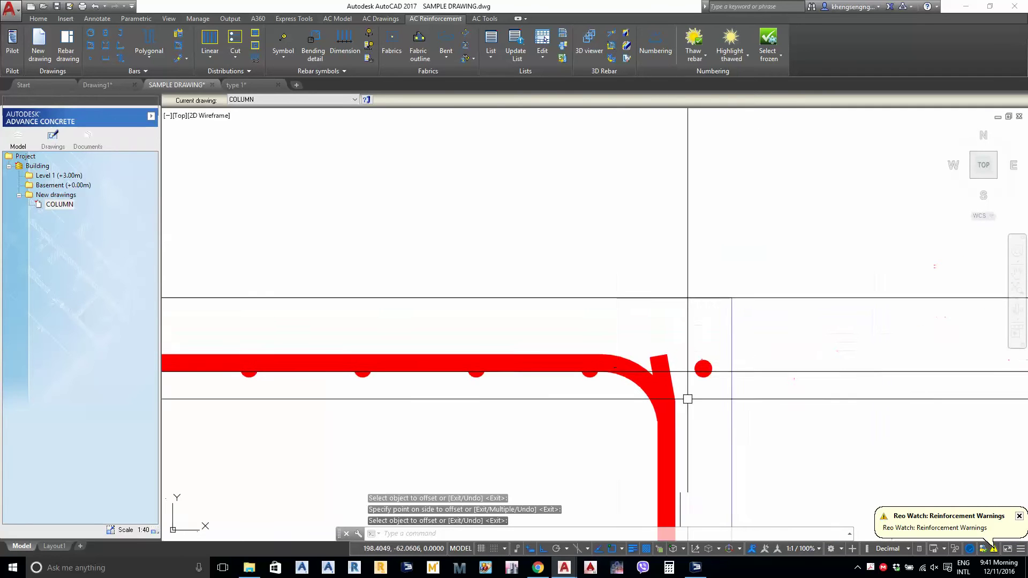
scroll(696, 398, up, 2)
click(688, 339)
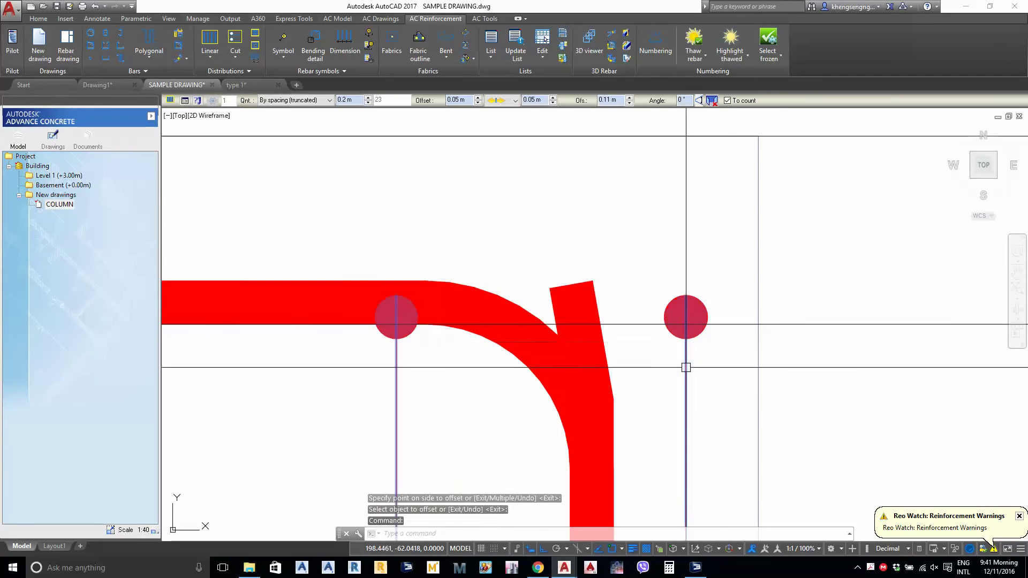
key(Escape)
key(Escape)
scroll(685, 368, down, 3)
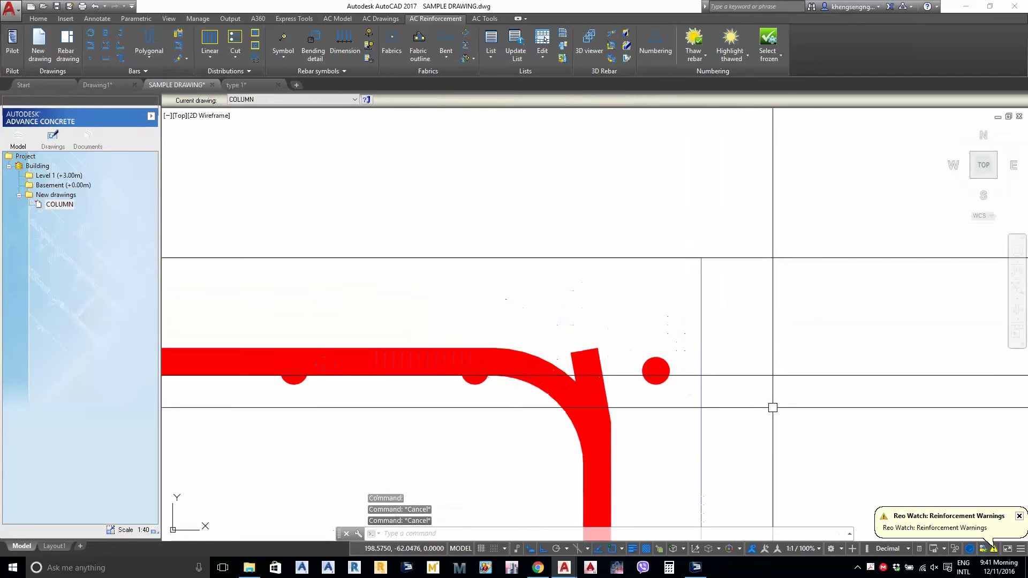
text(DL)
key(Return)
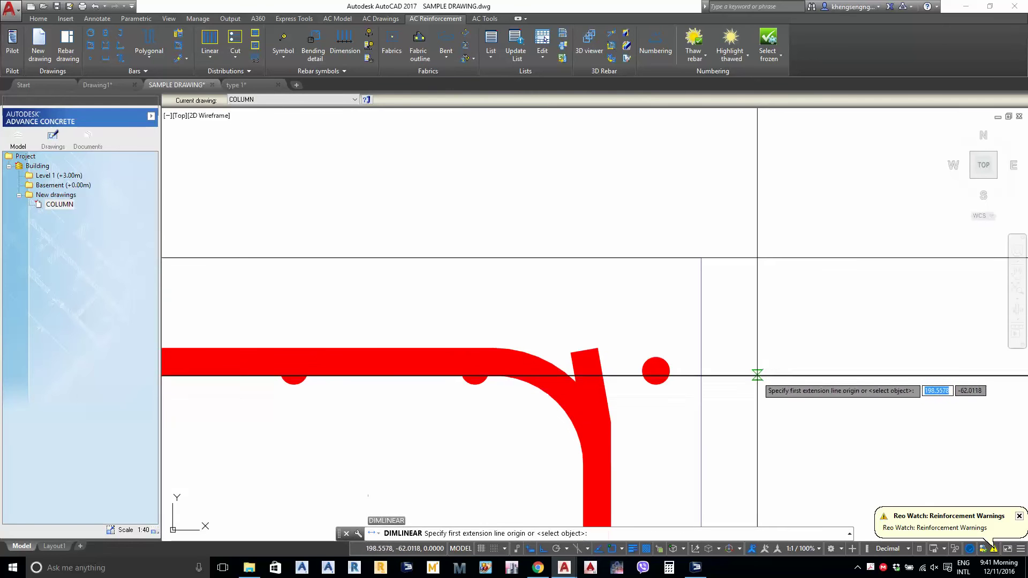
click(757, 375)
click(756, 258)
click(761, 312)
scroll(765, 319, down, 2)
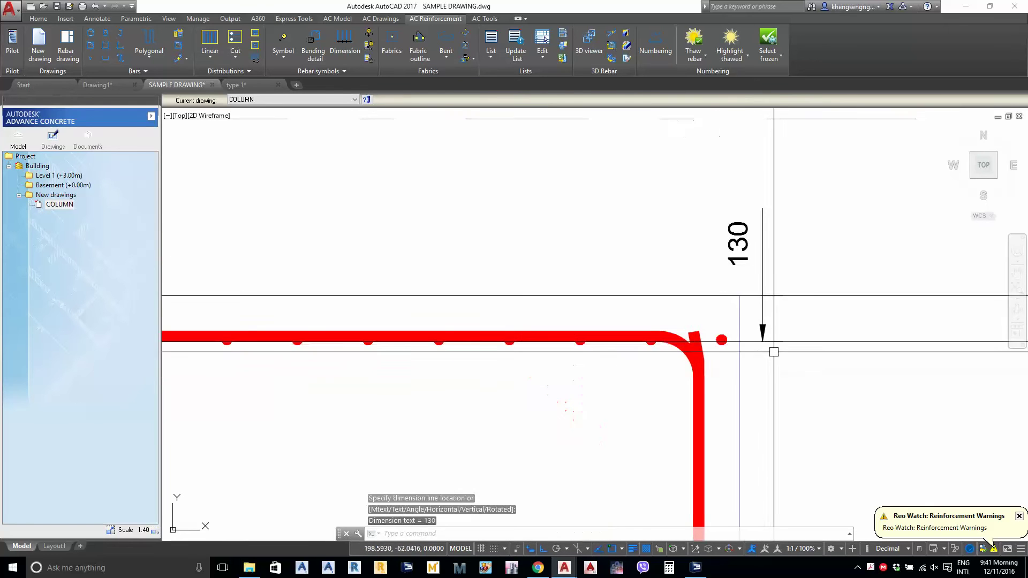
Erase the vertical dimension and the two horizontal construction lines from Face elevation 1
middle_drag(773, 351, 779, 370)
click(790, 252)
click(748, 252)
text(E)
key(Return)
scroll(725, 337, down, 6)
click(812, 371)
click(822, 270)
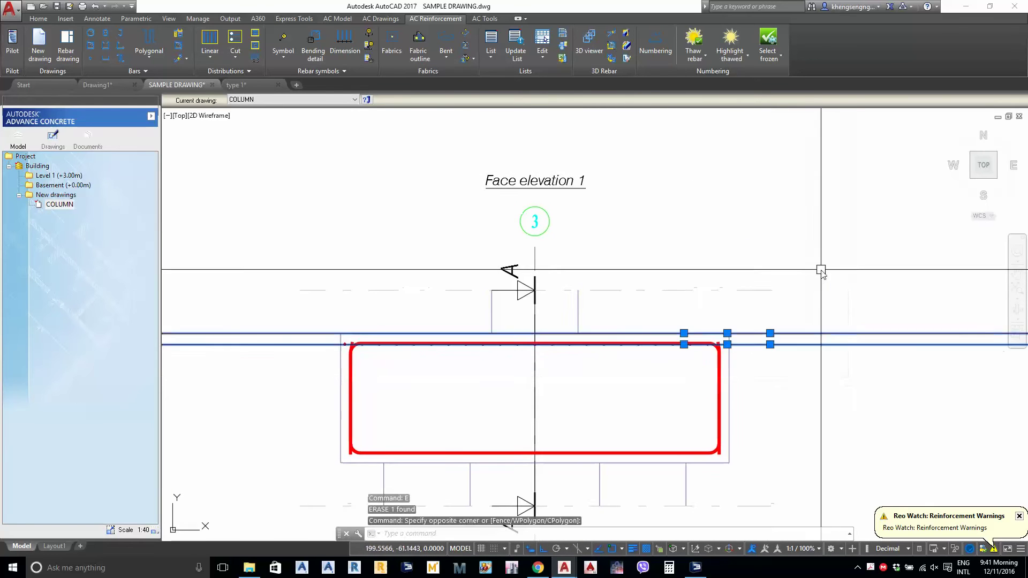
text(E)
key(Return)
Set the concrete cover of the bottom U-bar 1 in Section A-A to 0.13 m for all sides
scroll(693, 375, down, 6)
scroll(375, 374, up, 4)
scroll(524, 379, up, 8)
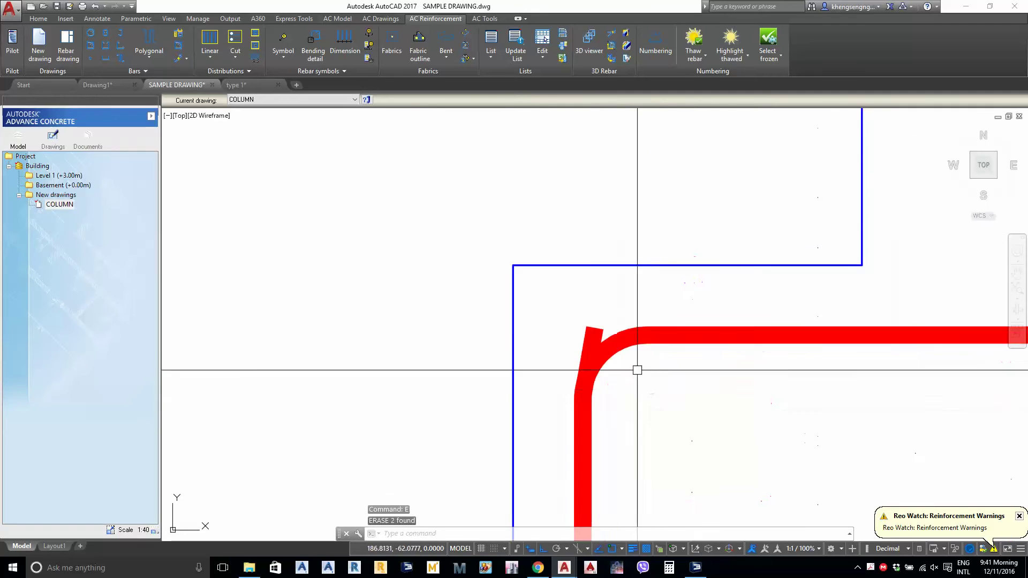
click(589, 337)
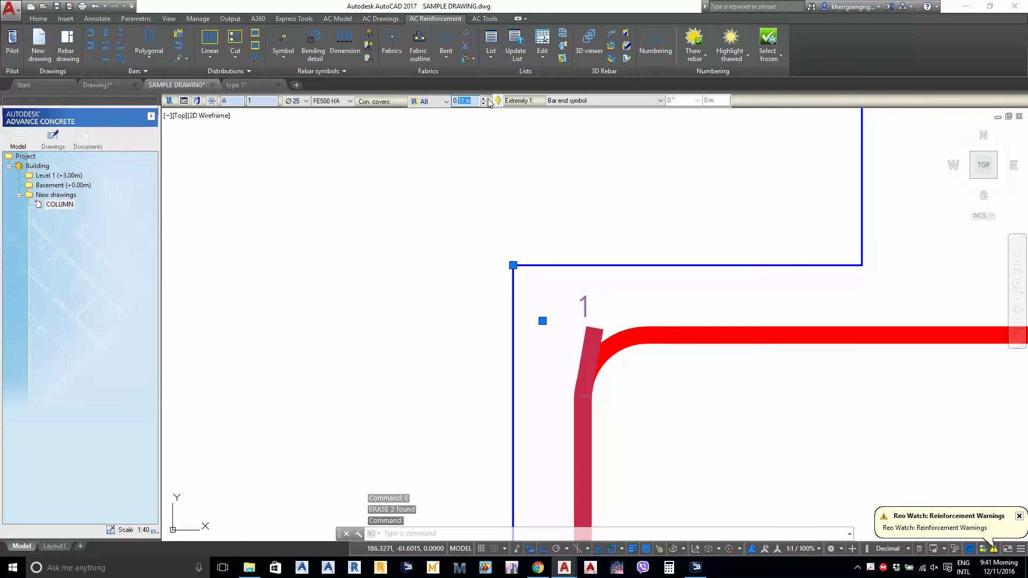
scroll(624, 369, down, 5)
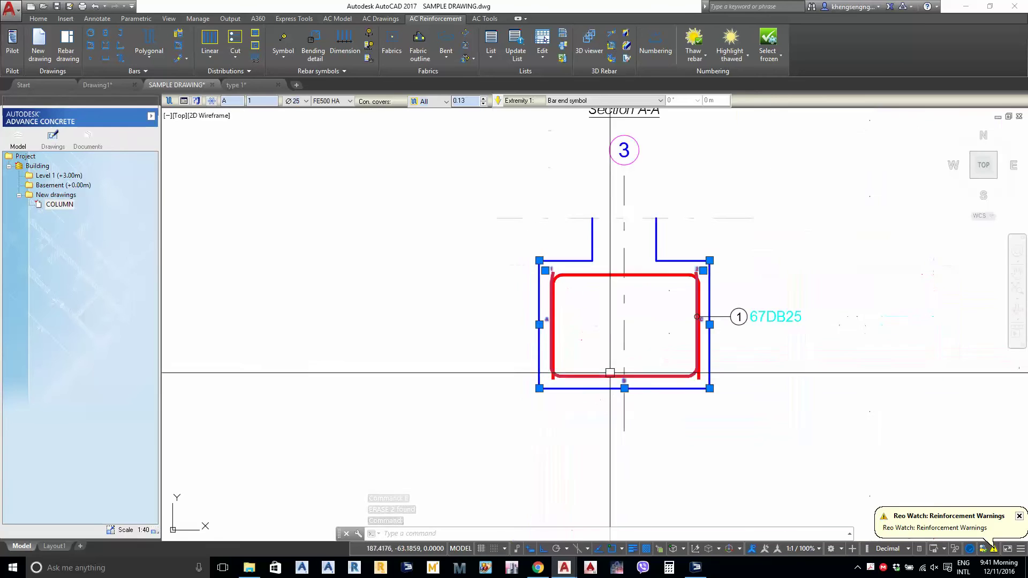
scroll(658, 351, up, 4)
middle_drag(659, 351, 653, 356)
key(Escape)
Set both Cover 1 and Cover 2 of the inverted top U-bar in Section A-A to 0.13 m
middle_drag(676, 312, 662, 382)
click(600, 225)
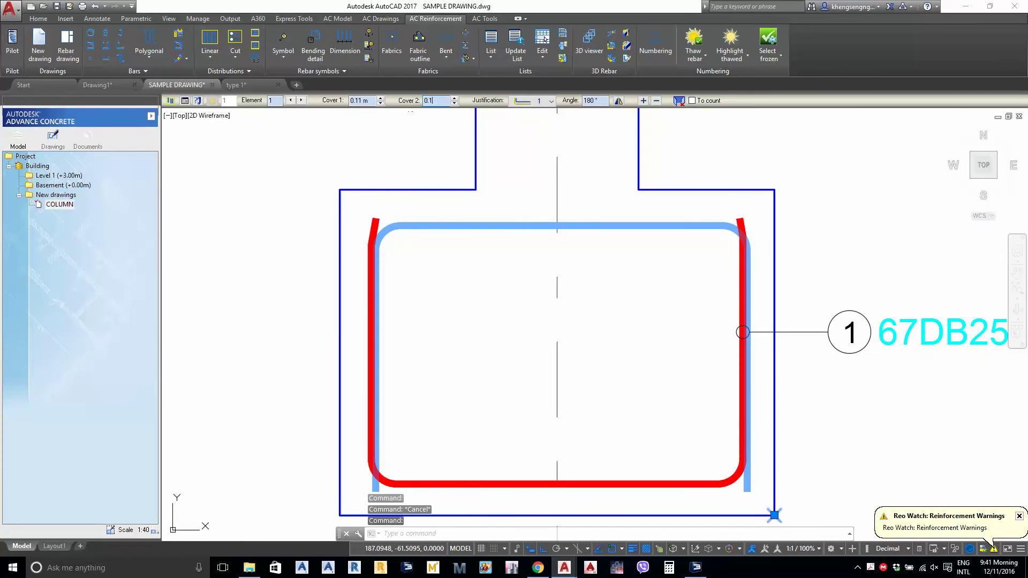
text(3)
key(Return)
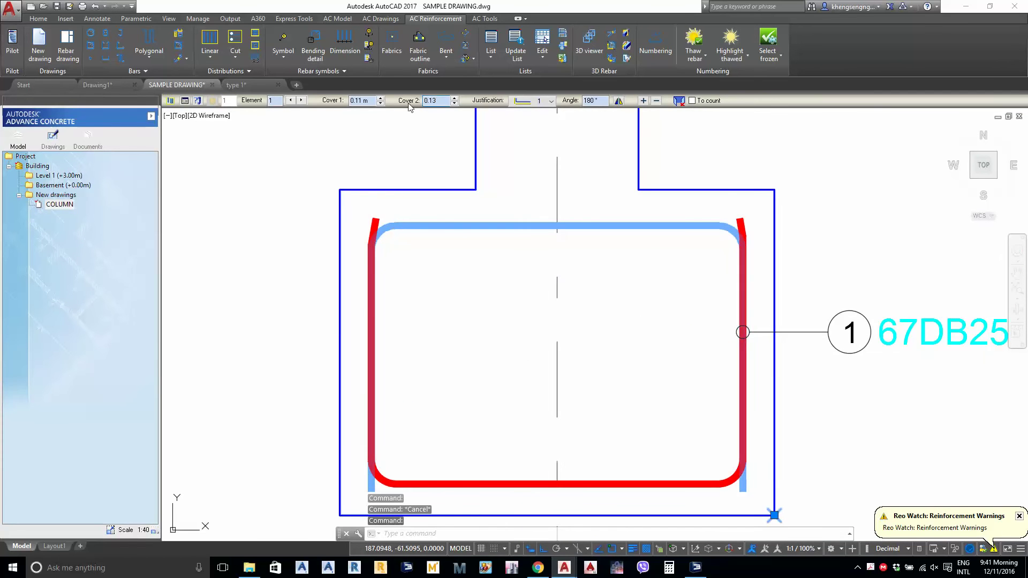
click(371, 101)
text(3)
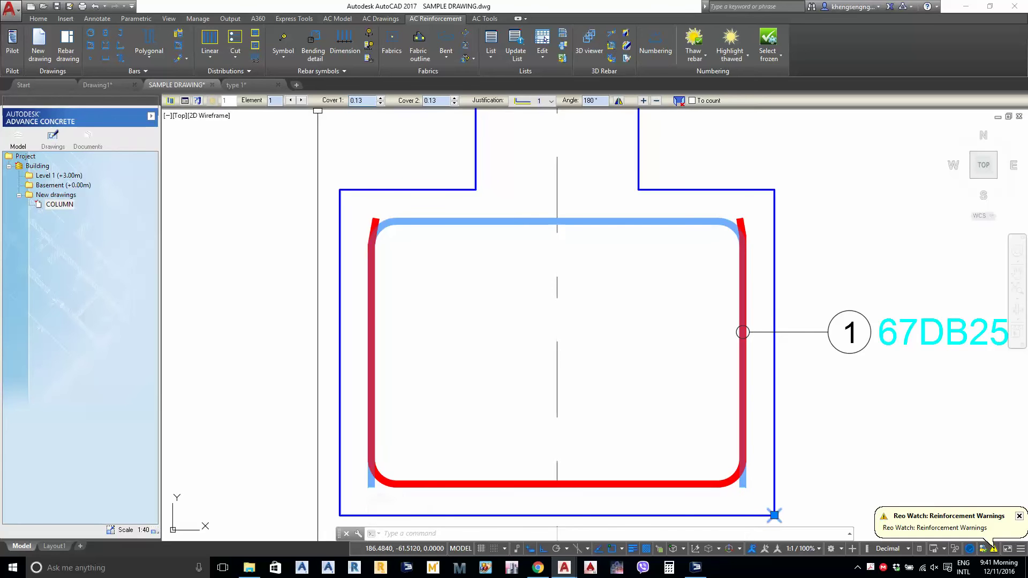
key(Escape)
Set the start offset of the distributed bar dots in Face elevation 1 to 0.13 m and check both ends
scroll(455, 311, down, 4)
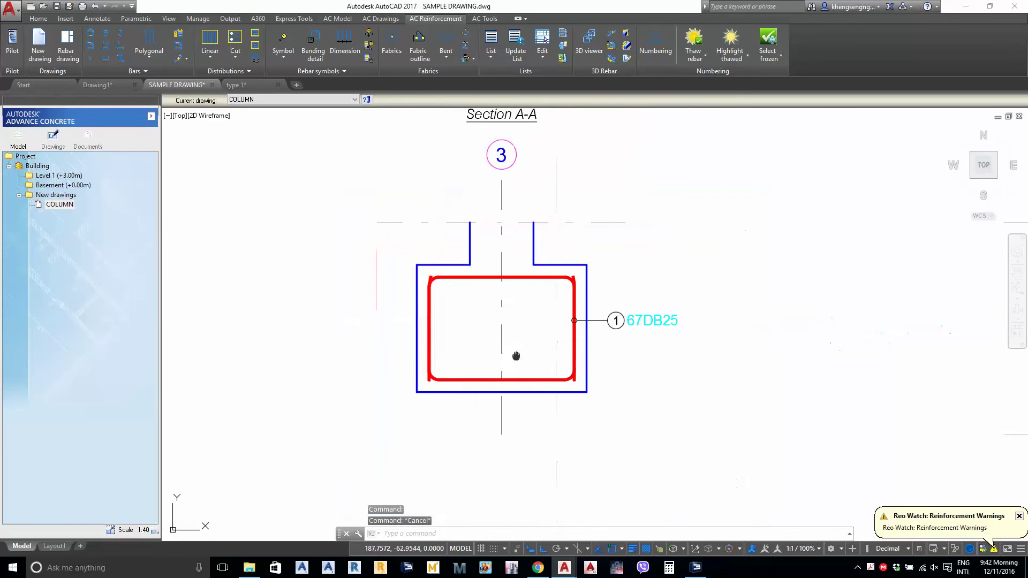
middle_drag(517, 356, 538, 365)
scroll(538, 365, down, 4)
middle_drag(997, 317, 863, 339)
scroll(862, 340, up, 4)
scroll(679, 425, up, 3)
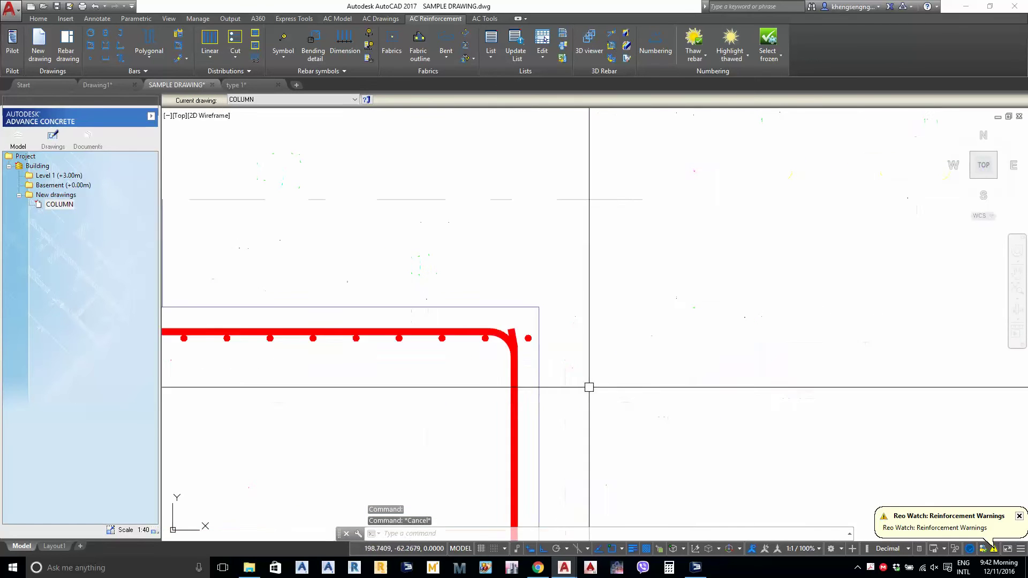
scroll(528, 354, up, 2)
middle_drag(528, 355, 572, 370)
click(503, 351)
scroll(473, 360, up, 2)
middle_drag(473, 360, 709, 390)
scroll(709, 390, down, 3)
middle_drag(477, 409, 871, 392)
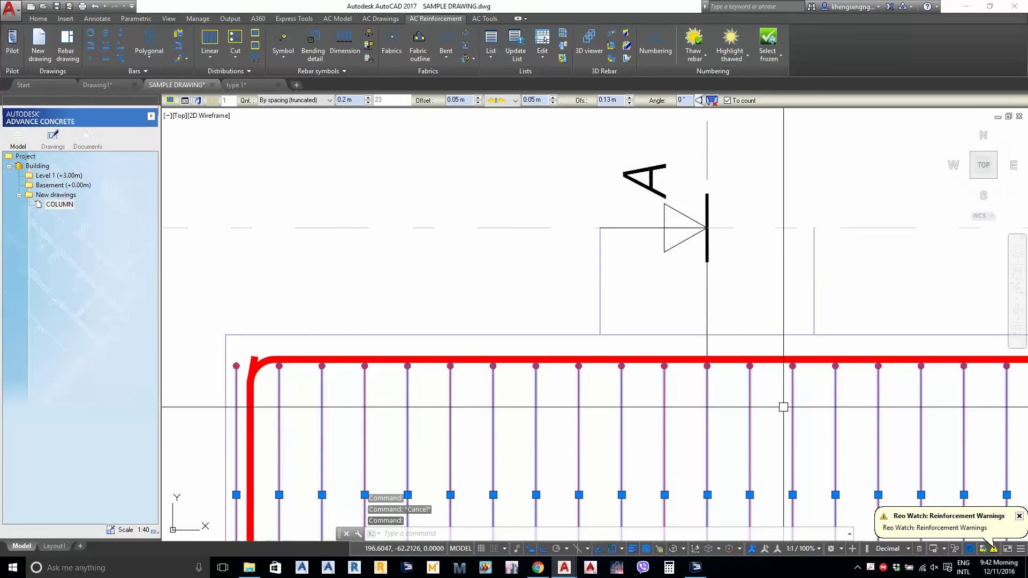
scroll(783, 393, up, 4)
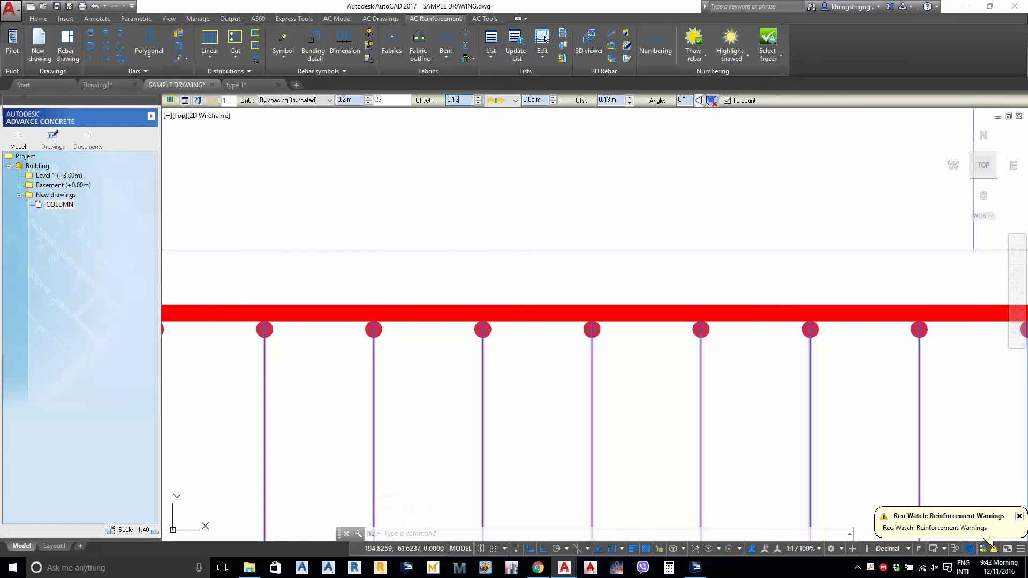
key(Return)
scroll(540, 285, down, 1)
middle_drag(569, 451, 569, 451)
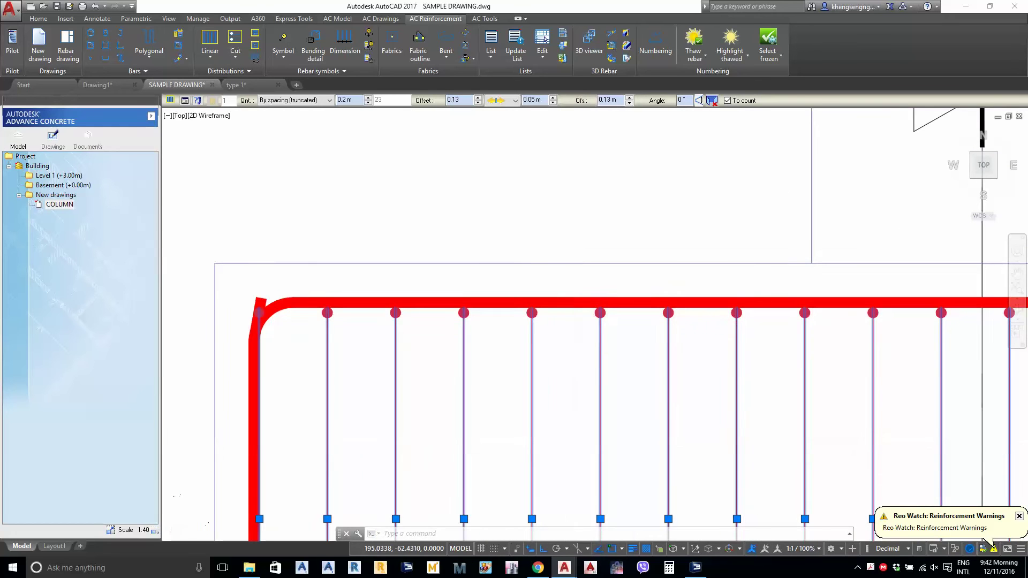
scroll(567, 451, down, 1)
middle_drag(714, 444, 265, 415)
scroll(822, 356, up, 1)
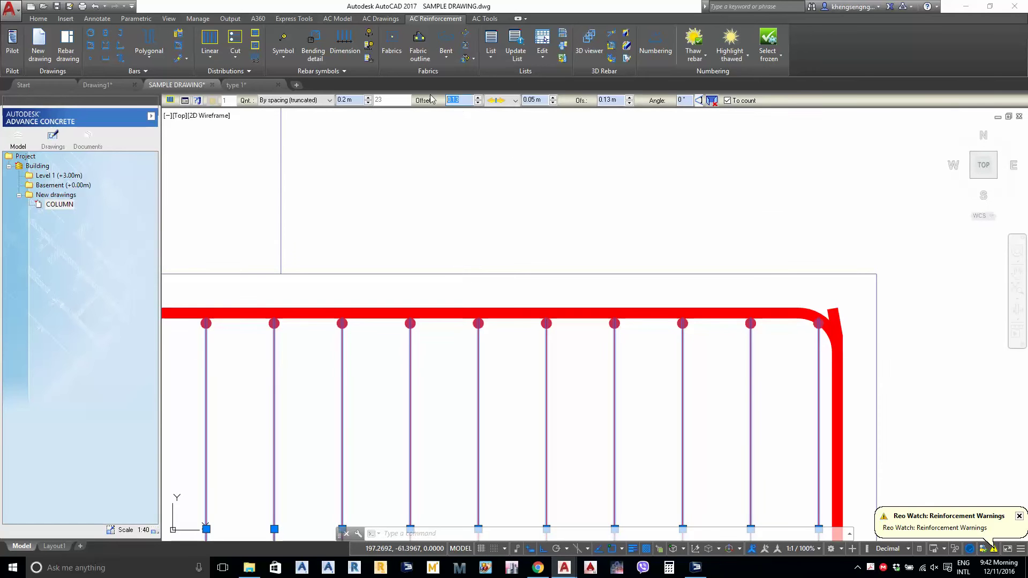
middle_drag(599, 283, 601, 255)
key(Escape)
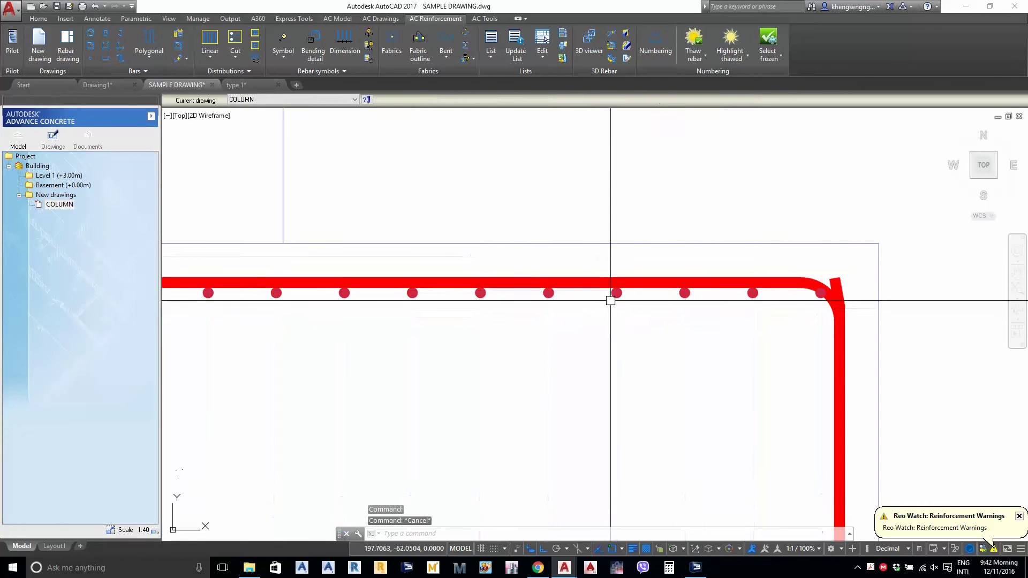
Change the start offset of the bar distribution in Face elevation 1 to 0.15 m and check its spread along the footing
click(612, 298)
middle_drag(611, 346, 885, 347)
scroll(860, 356, down, 1)
middle_drag(490, 381, 287, 393)
scroll(730, 326, up, 3)
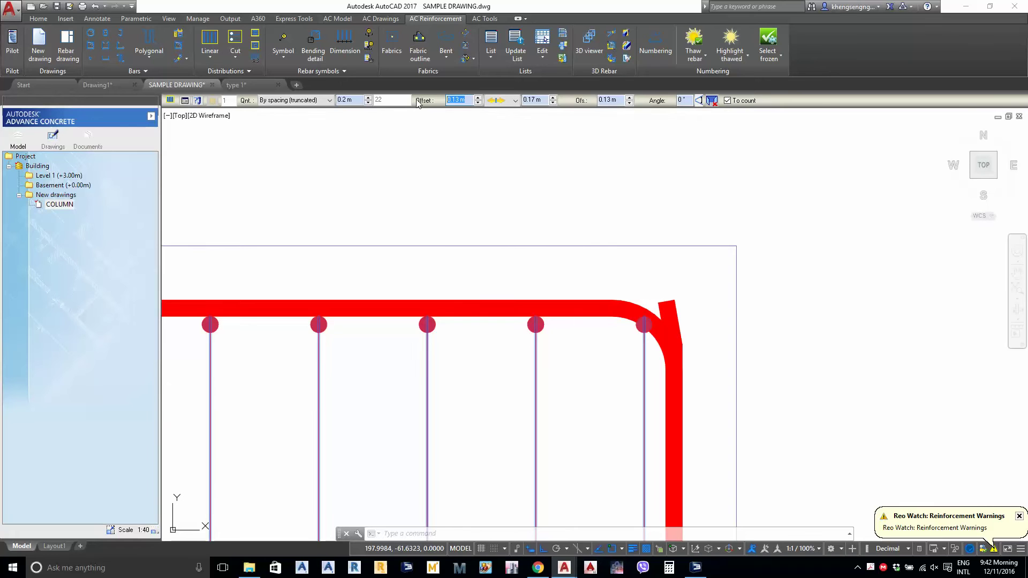
key(Return)
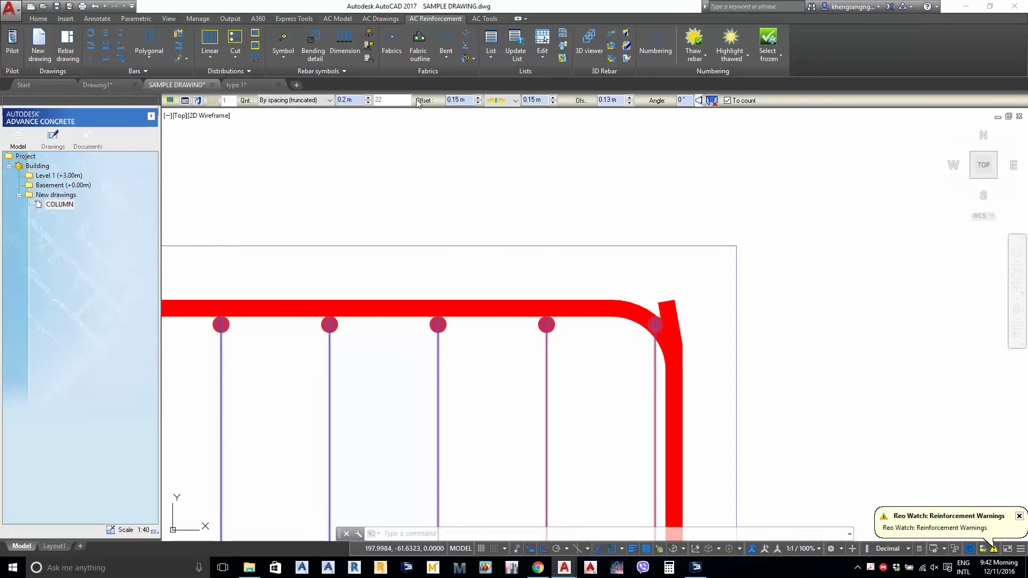
scroll(590, 372, down, 5)
scroll(415, 360, up, 4)
middle_drag(415, 361, 429, 344)
key(Escape)
key(Escape)
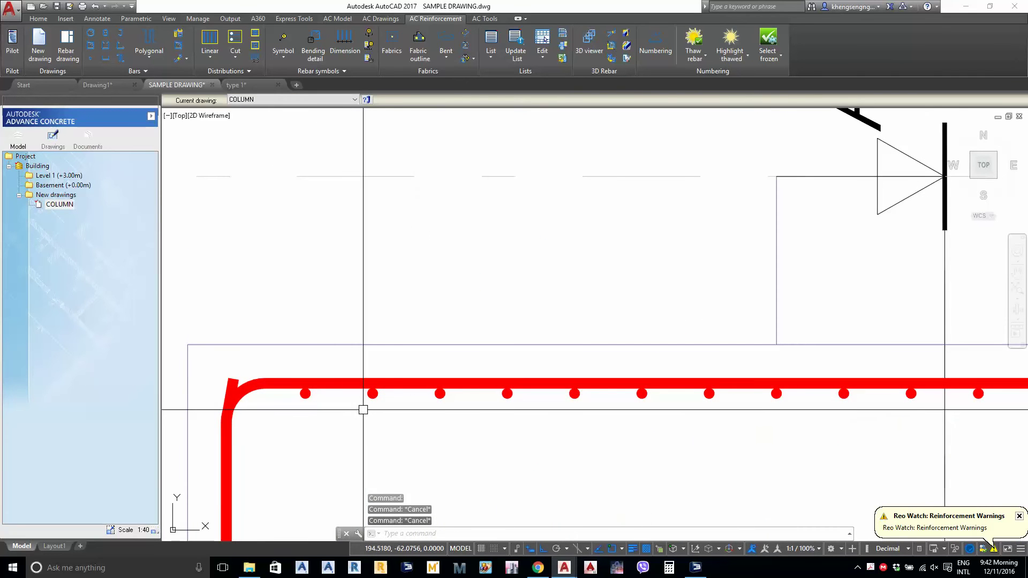
scroll(364, 407, down, 4)
scroll(689, 373, up, 4)
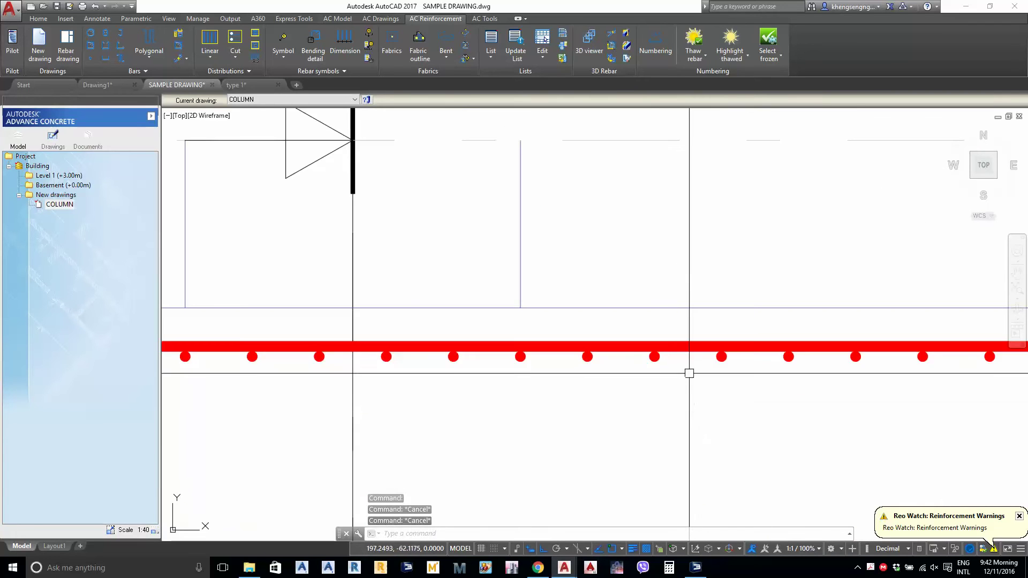
Mirror the upper row of distributed bar dots to the footing's bottom bar in Face elevation 1, keeping the original
click(664, 360)
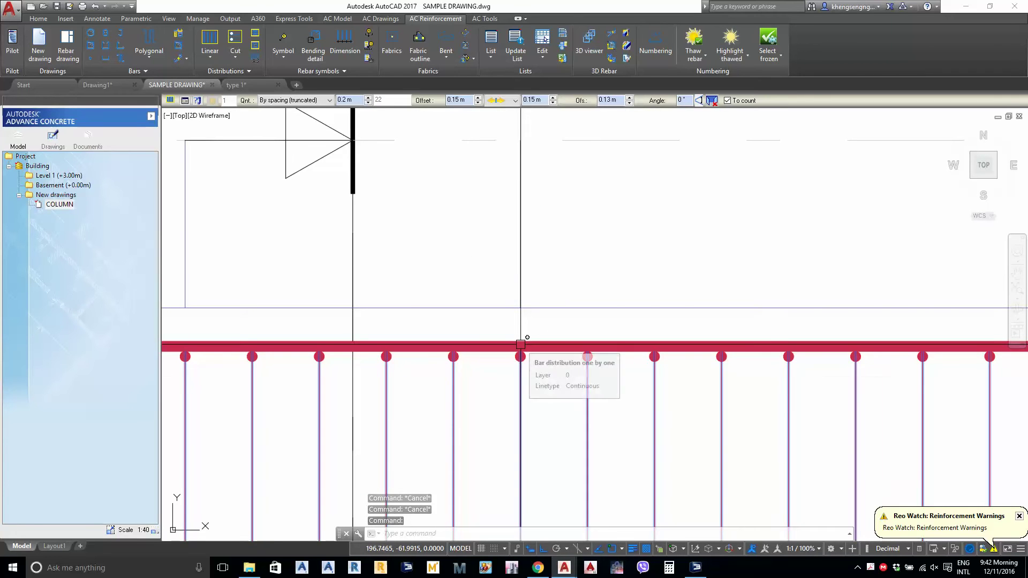
middle_drag(539, 363, 514, 344)
key(Escape)
click(559, 337)
scroll(560, 369, down, 2)
middle_drag(625, 406, 598, 399)
text(mi)
key(space)
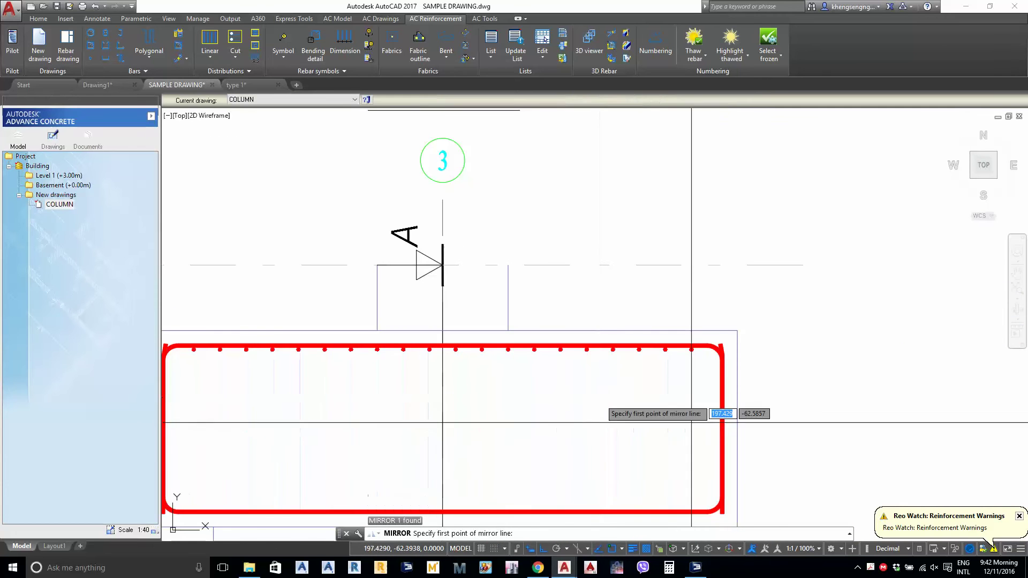
click(737, 429)
key(Return)
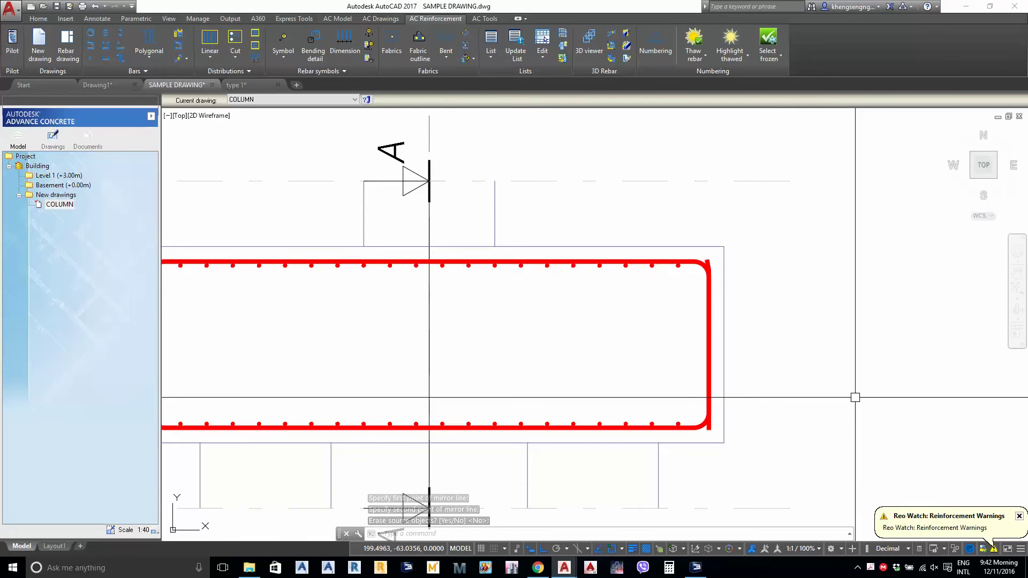
Draw a horizontal line across the full BOTTOM REBAR plan, just below its grid 3 centreline
scroll(814, 412, down, 6)
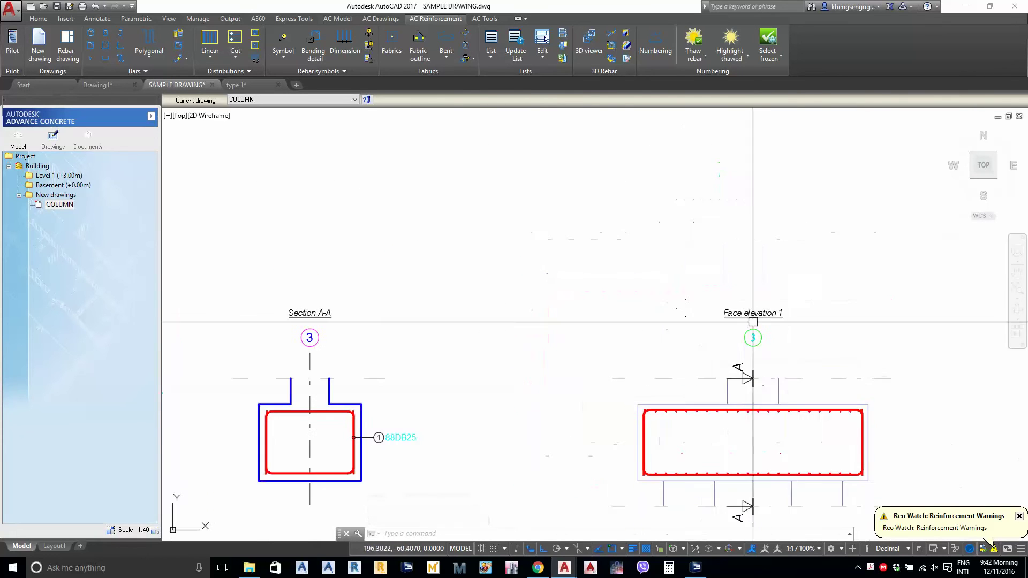
scroll(709, 374, up, 8)
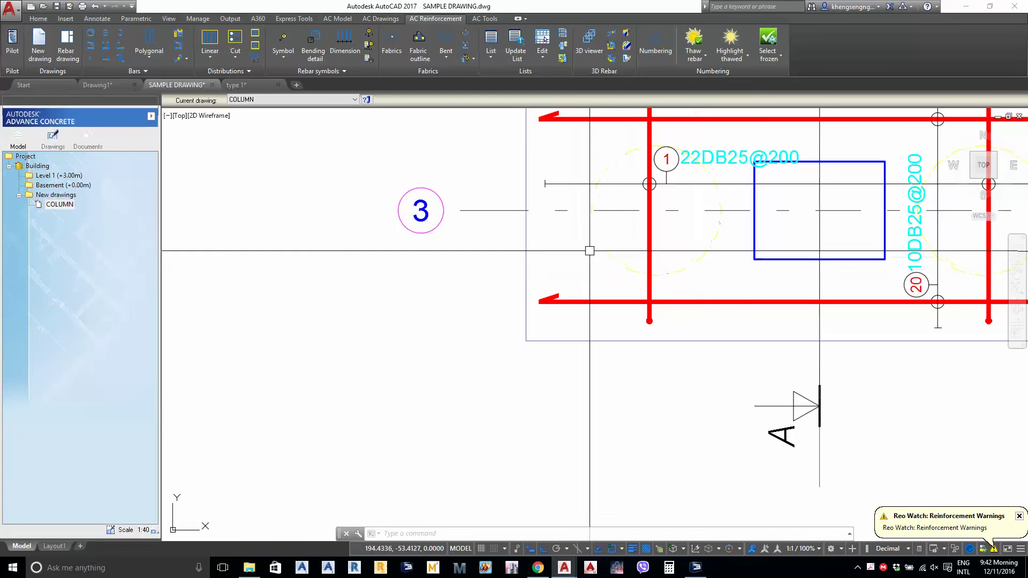
middle_drag(517, 249, 486, 296)
text(l)
key(Return)
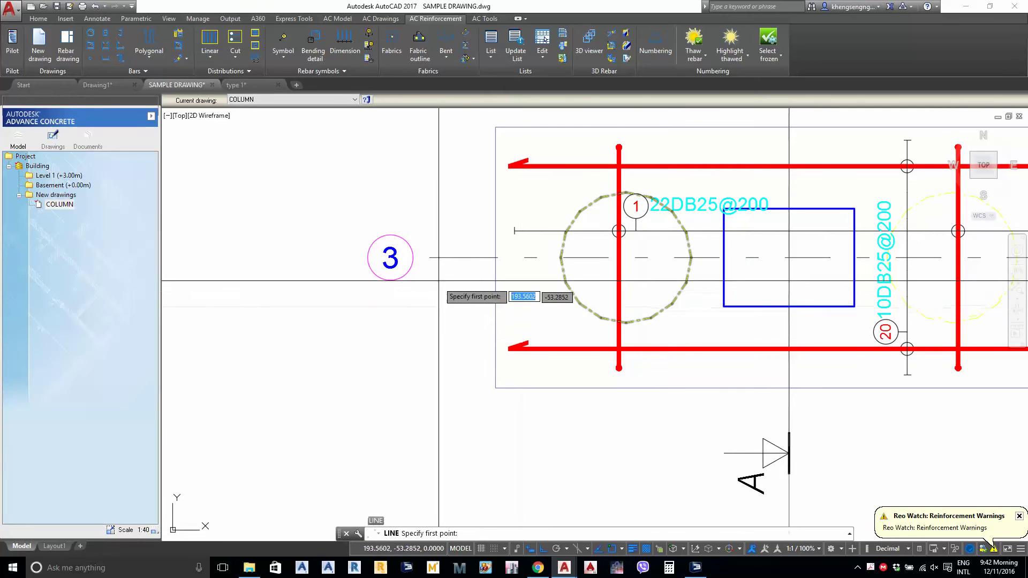
scroll(439, 281, down, 3)
scroll(495, 287, up, 2)
click(725, 304)
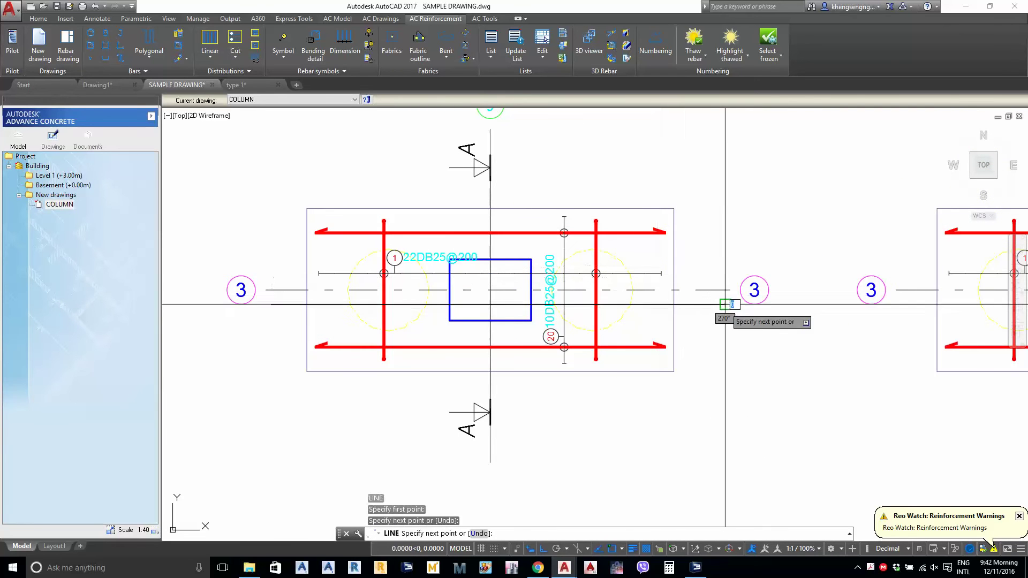
key(Return)
Draw a short vertical polyline just below the column outline in the BOTTOM REBAR plan
text(p)
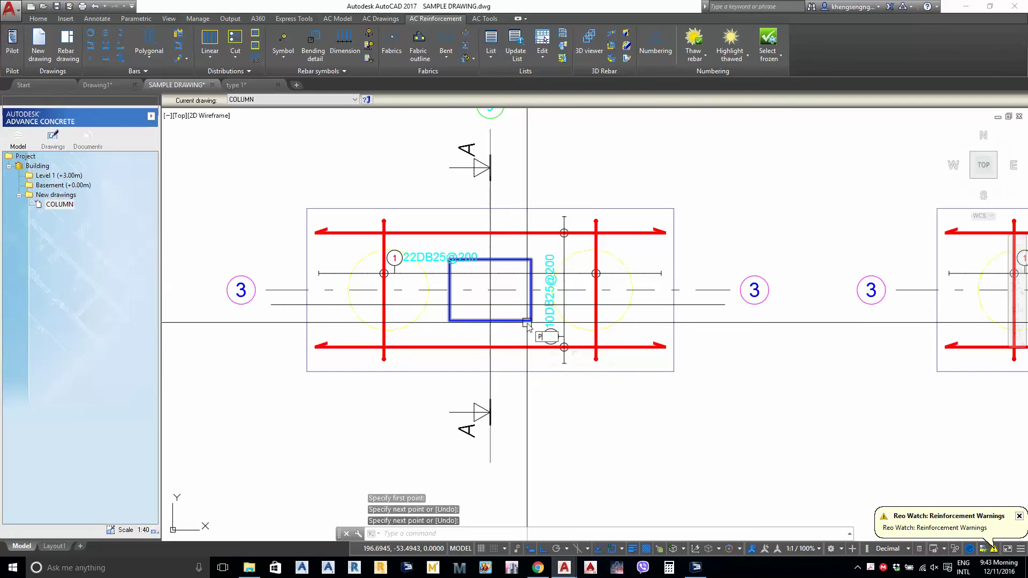
text(l)
key(Return)
scroll(468, 330, up, 4)
click(456, 327)
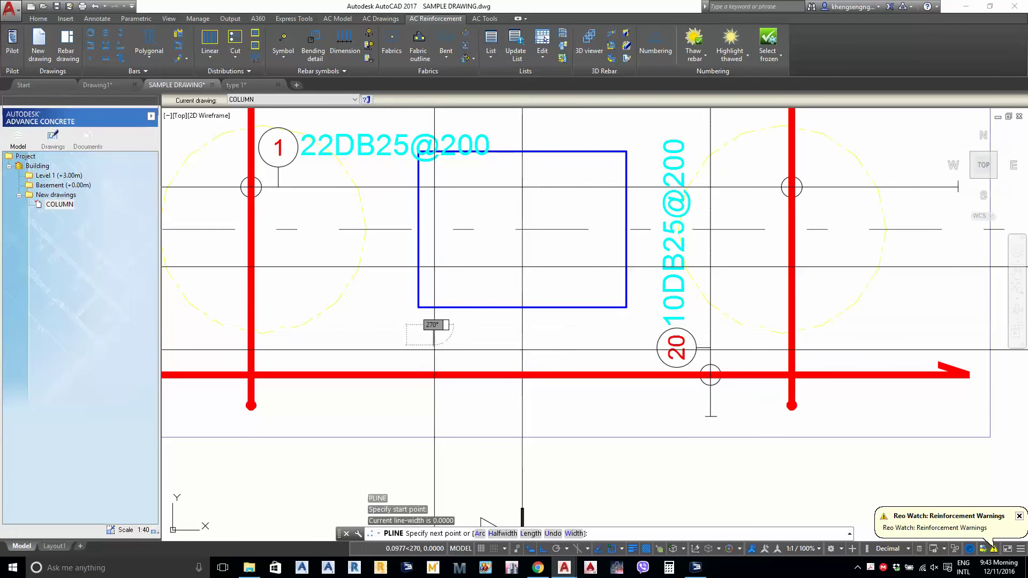
key(Escape)
Draw a closed triangular arrowhead polyline around the short vertical segment and shorten that segment to the triangle's base
key(Return)
scroll(431, 339, up, 4)
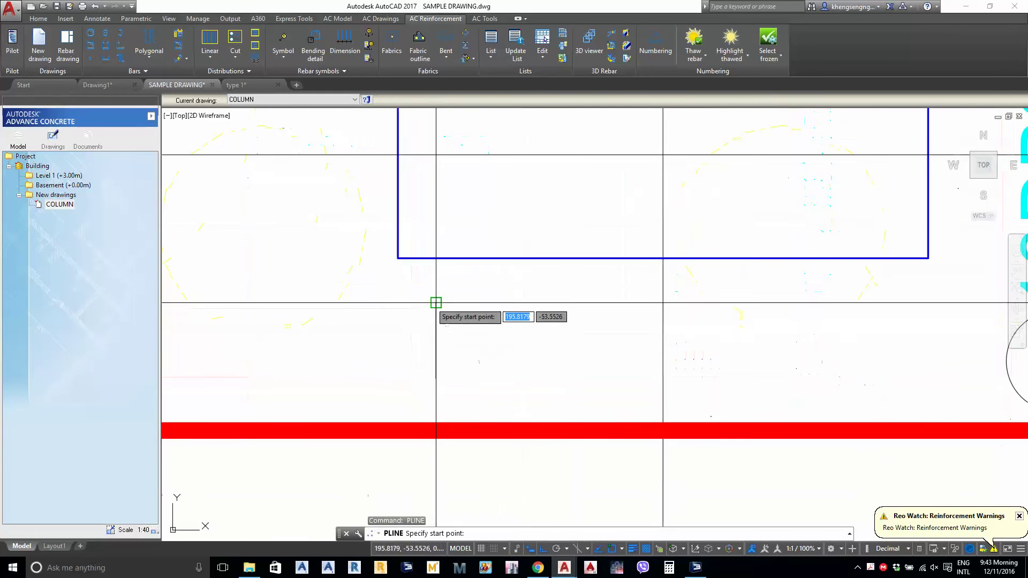
click(436, 303)
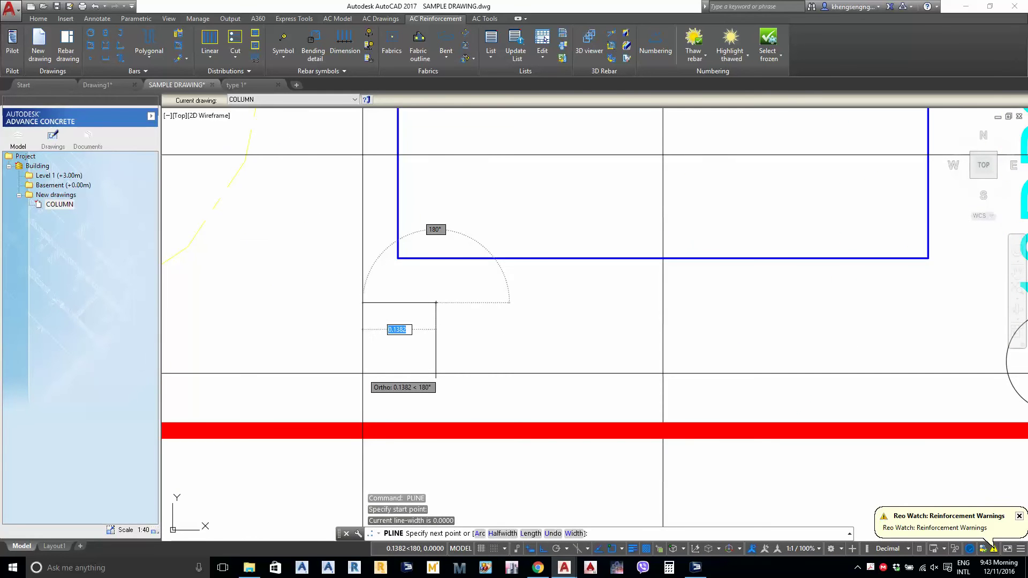
key(F8)
click(356, 370)
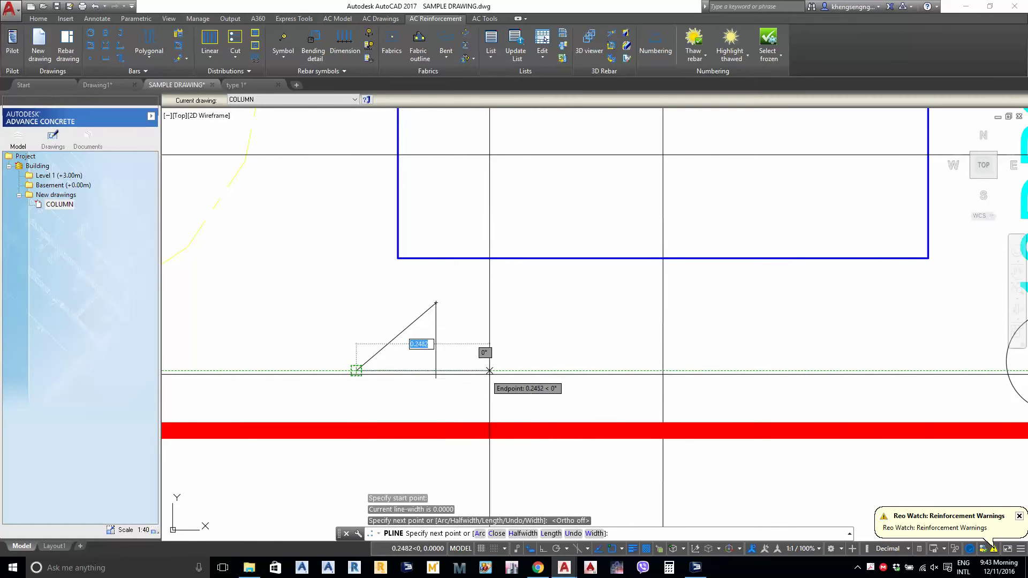
click(506, 370)
click(436, 303)
key(Return)
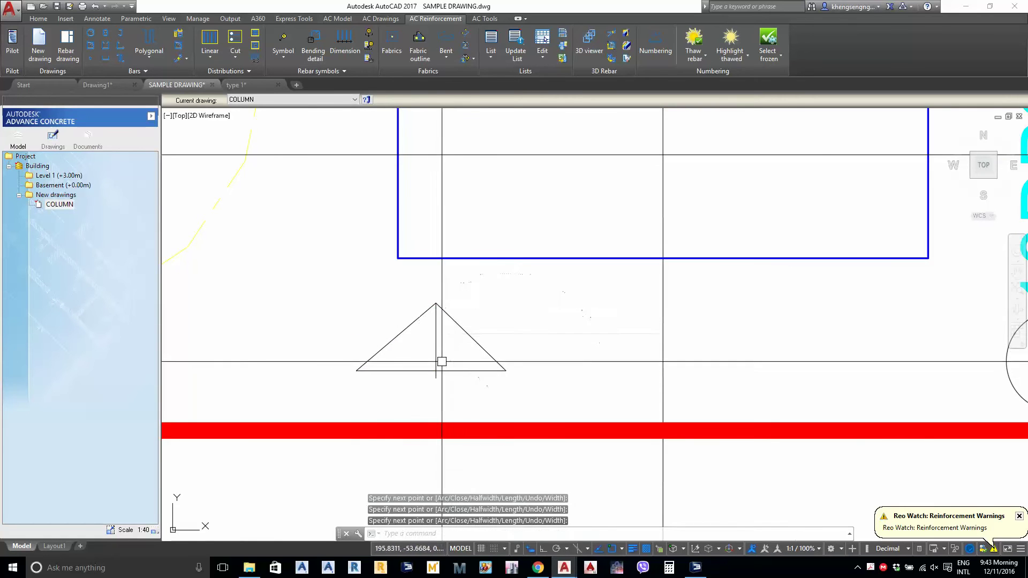
scroll(441, 362, up, 2)
click(436, 354)
click(435, 377)
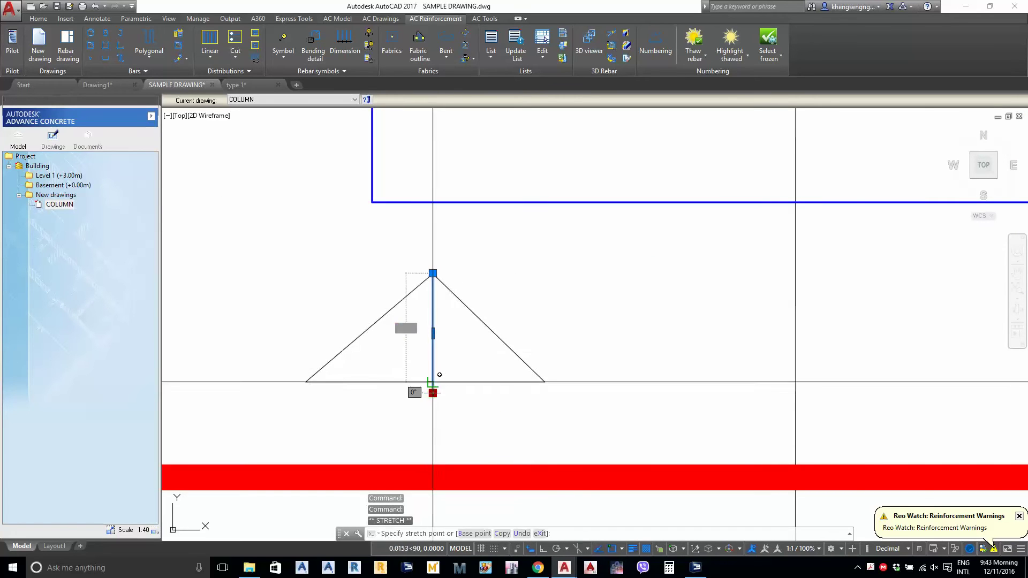
key(Escape)
Move the triangle and its vertical segment slightly closer to the column outline in the BOTTOM REBAR plan
scroll(433, 382, down, 9)
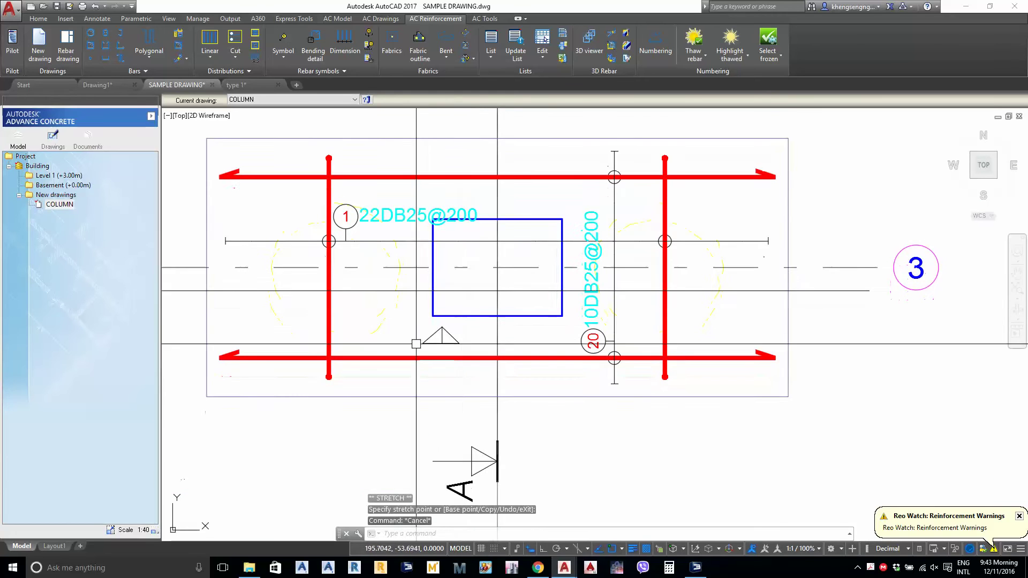
click(408, 321)
click(457, 359)
middle_drag(479, 369, 475, 368)
text(m)
key(Return)
click(683, 420)
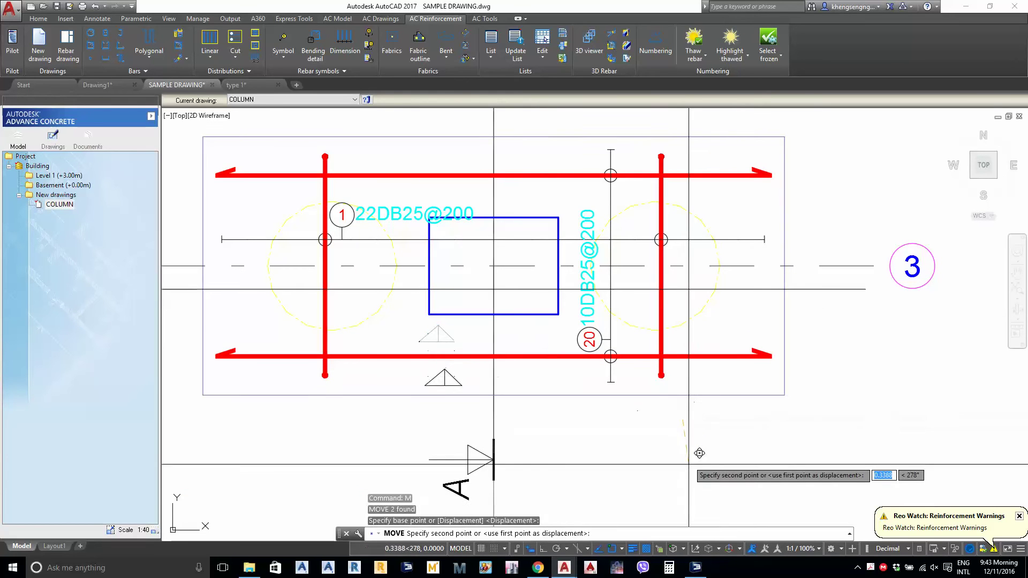
key(Escape)
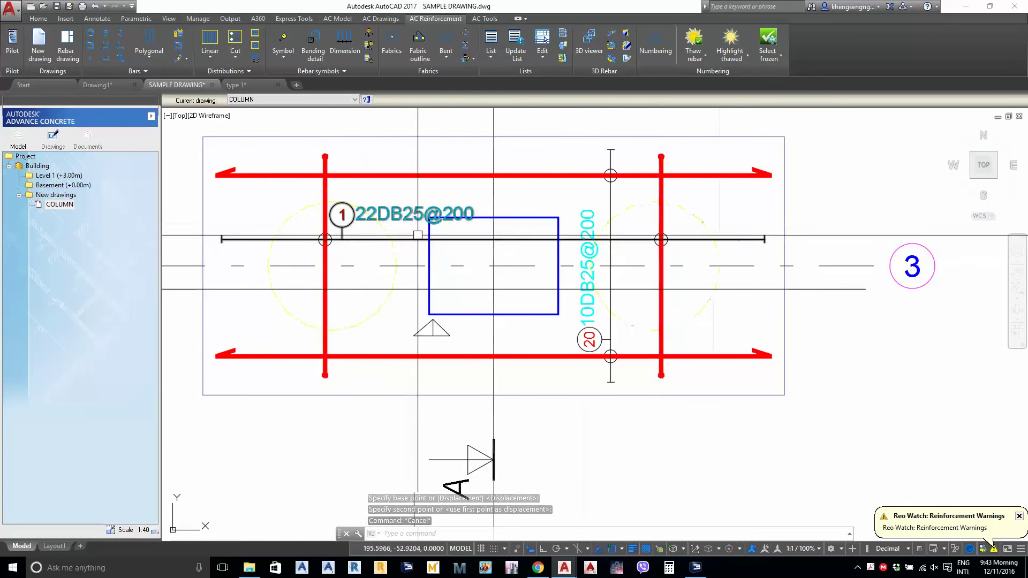
Erase the triangle and its vertical segment below the column in the BOTTOM REBAR plan
scroll(351, 267, up, 2)
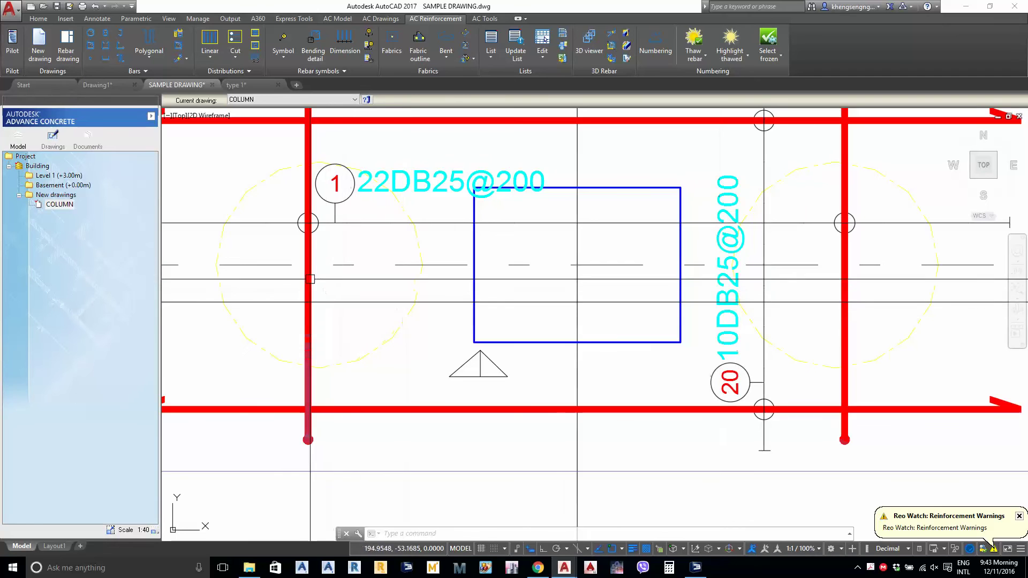
scroll(321, 289, down, 4)
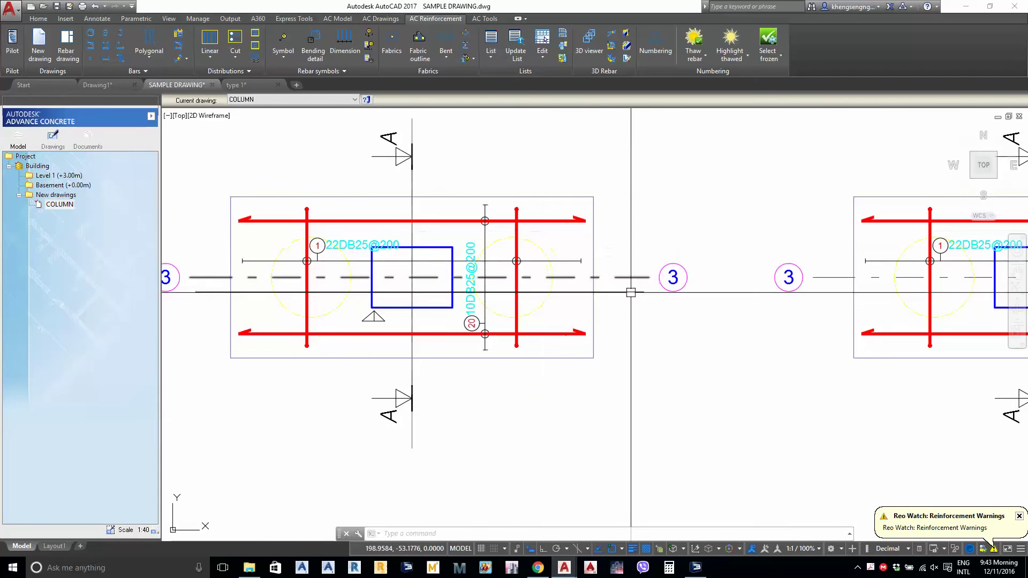
middle_drag(626, 348, 662, 338)
scroll(453, 296, up, 6)
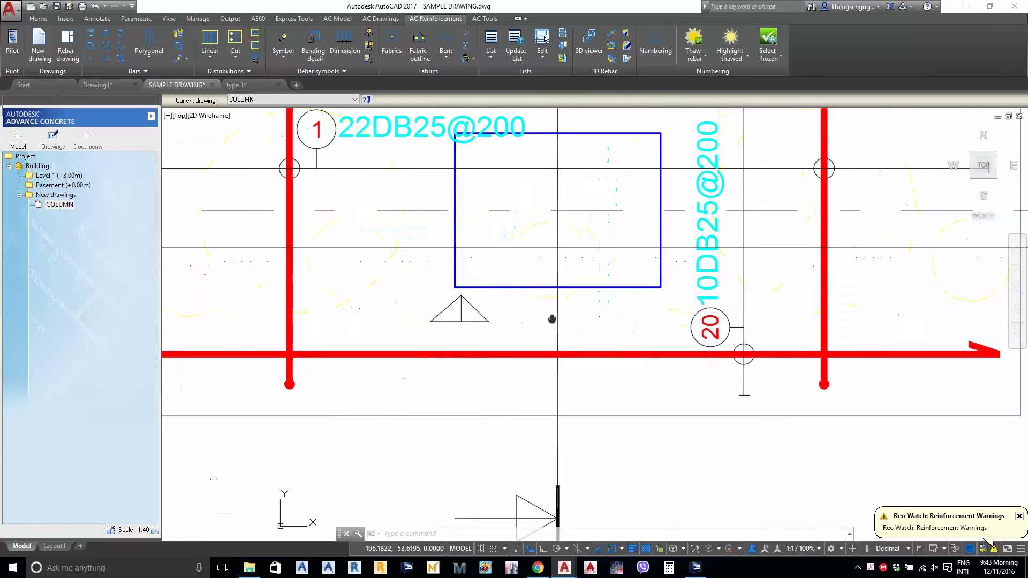
click(424, 287)
click(611, 359)
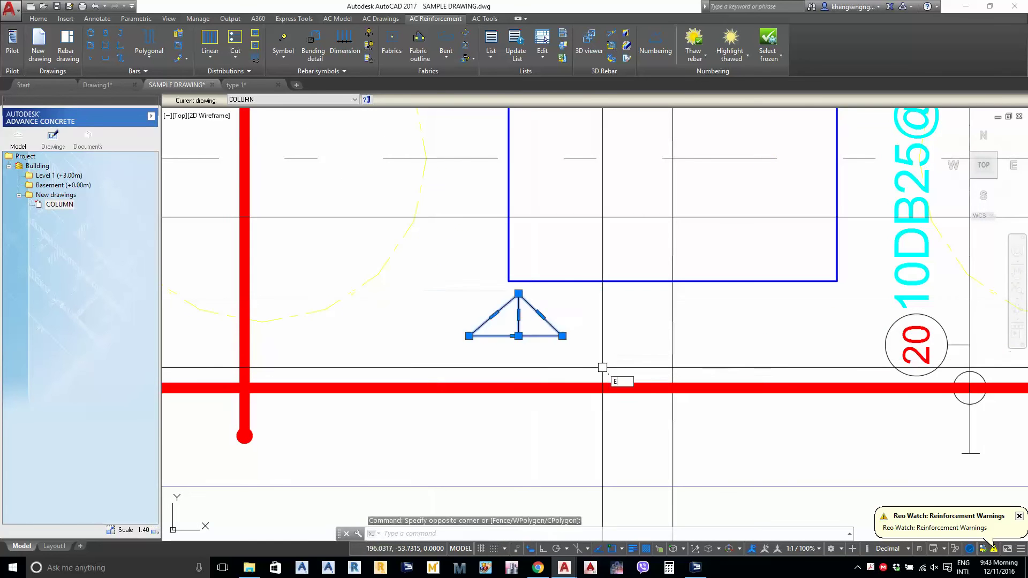
text(e)
key(Return)
Examine the upper and lower bar distributions and the bottom U-bar in Face elevation 1
scroll(540, 337, down, 7)
middle_drag(540, 434, 539, 300)
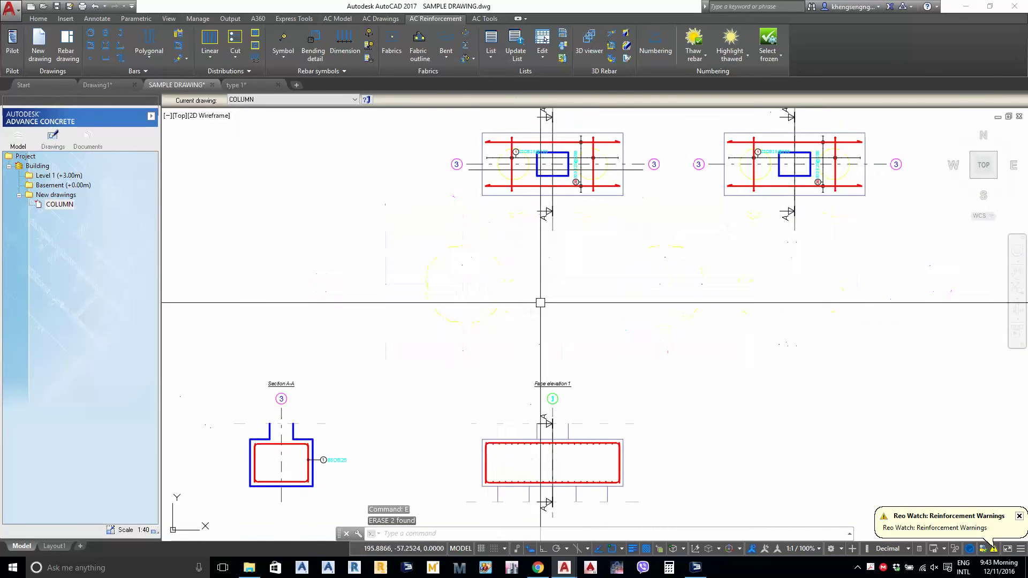
middle_drag(535, 482, 535, 428)
scroll(537, 429, up, 8)
scroll(539, 416, down, 5)
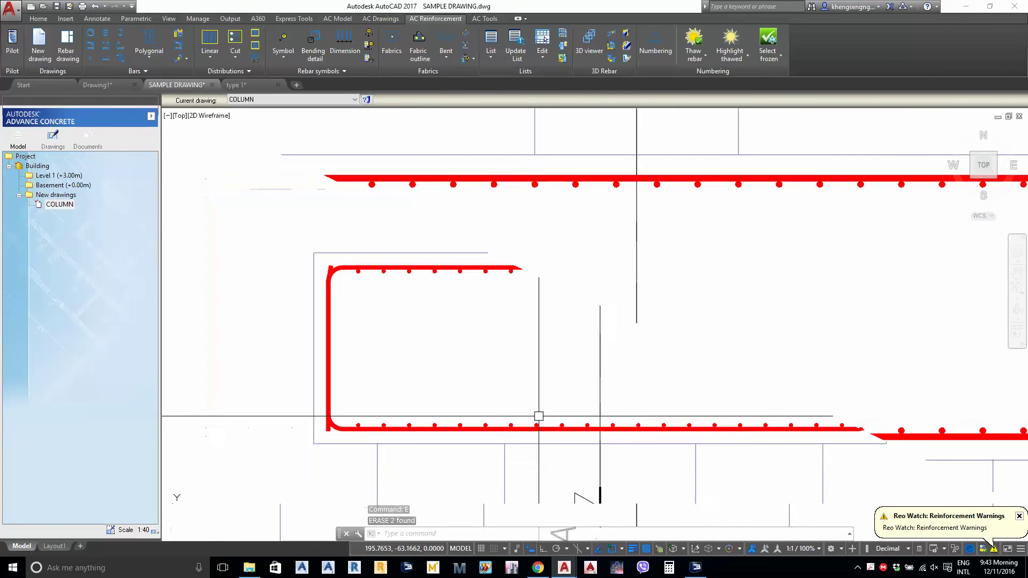
scroll(673, 420, up, 5)
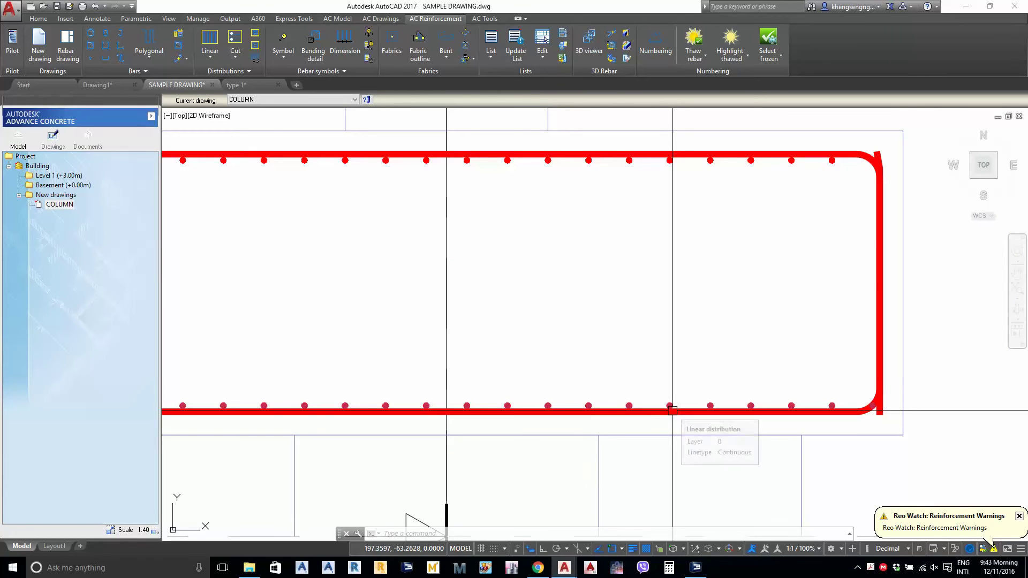
click(680, 416)
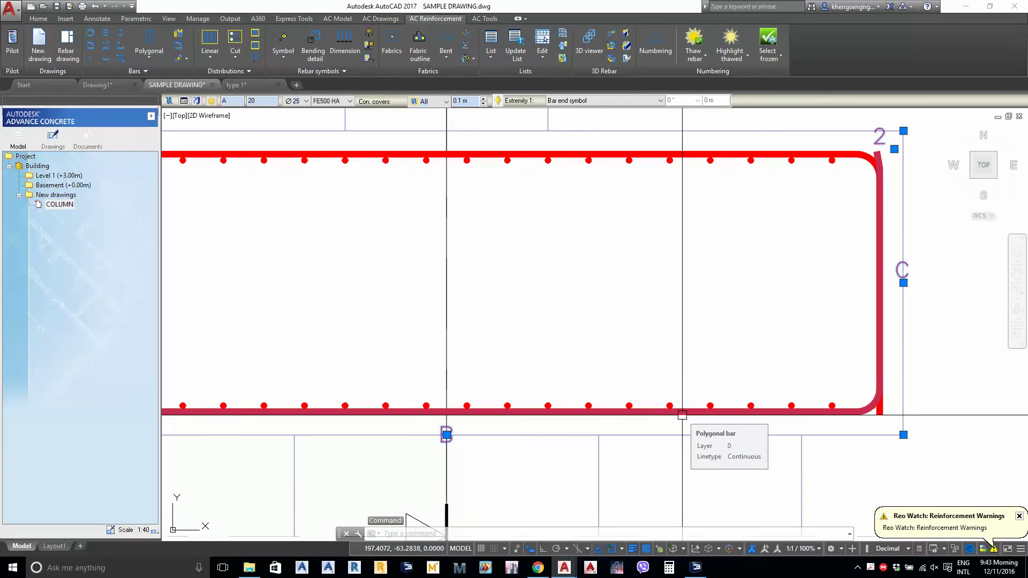
key(Escape)
scroll(639, 386, down, 5)
middle_drag(639, 386, 856, 386)
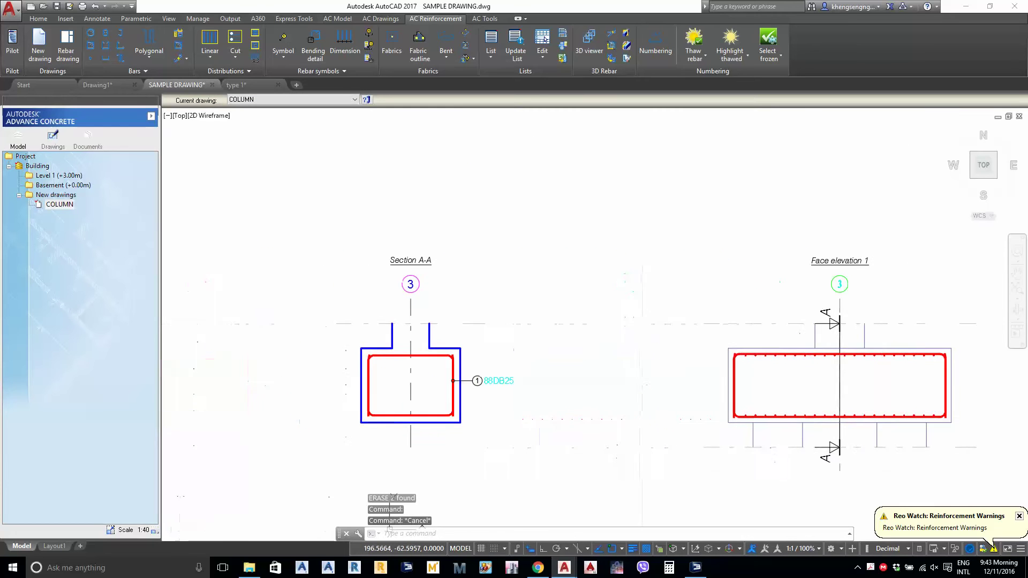
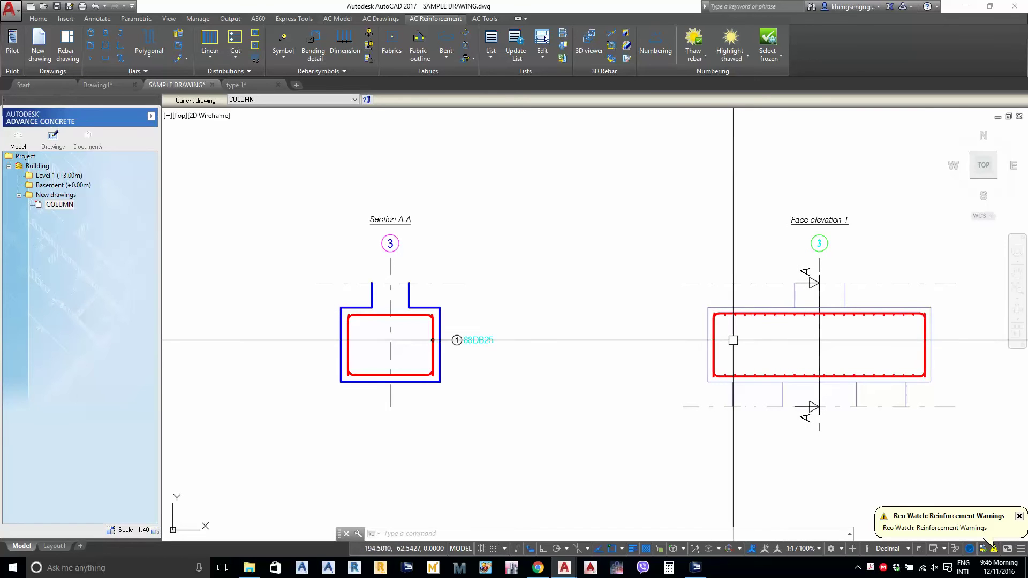
Copy the complete A-A section mark, with both arrows and letters, from the BOTTOM REBAR plan to the empty space left of it
middle_drag(730, 340, 710, 340)
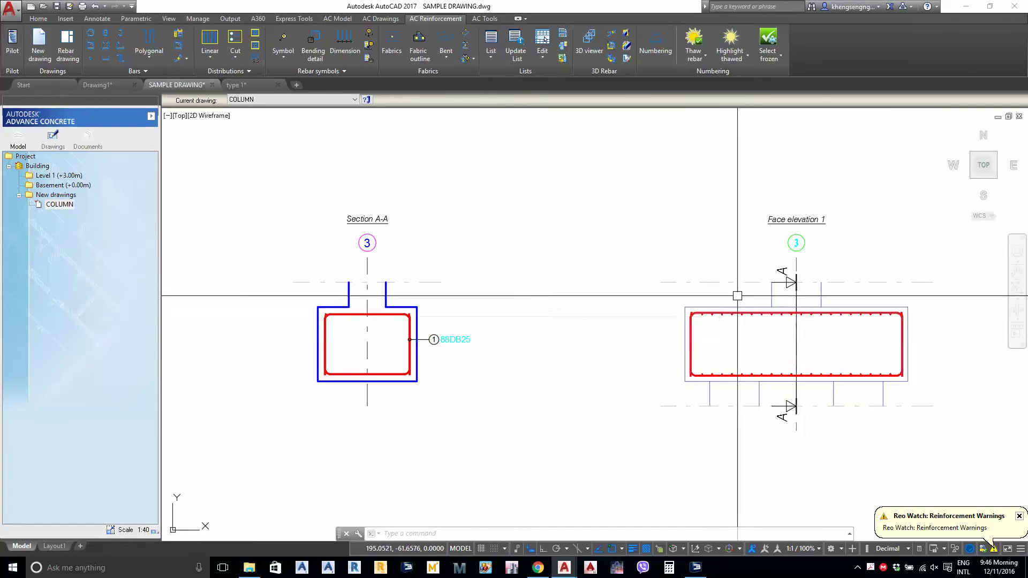
scroll(734, 298, down, 5)
scroll(696, 326, up, 8)
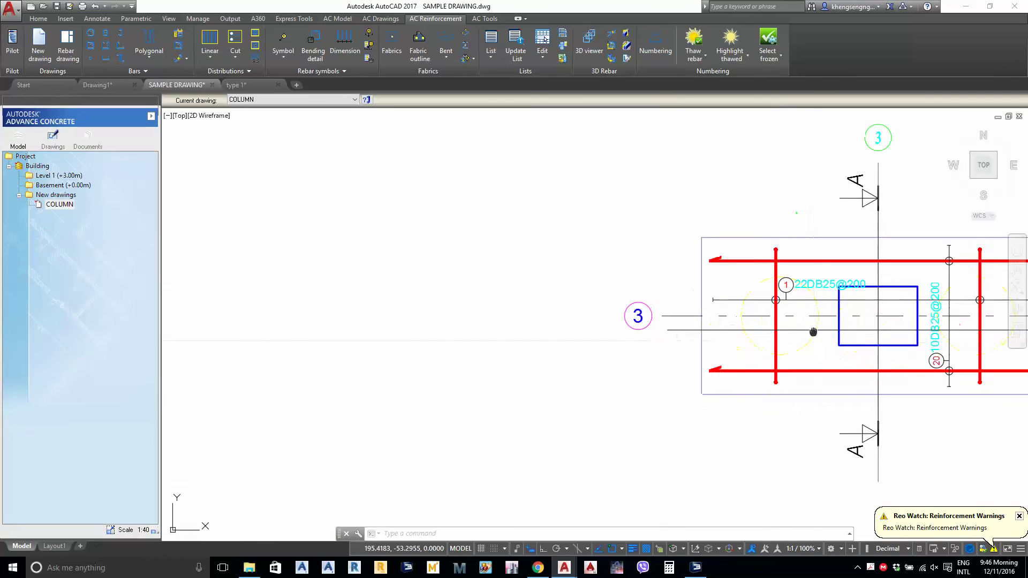
middle_drag(813, 332, 507, 333)
scroll(508, 337, down, 2)
scroll(519, 358, up, 1)
click(516, 366)
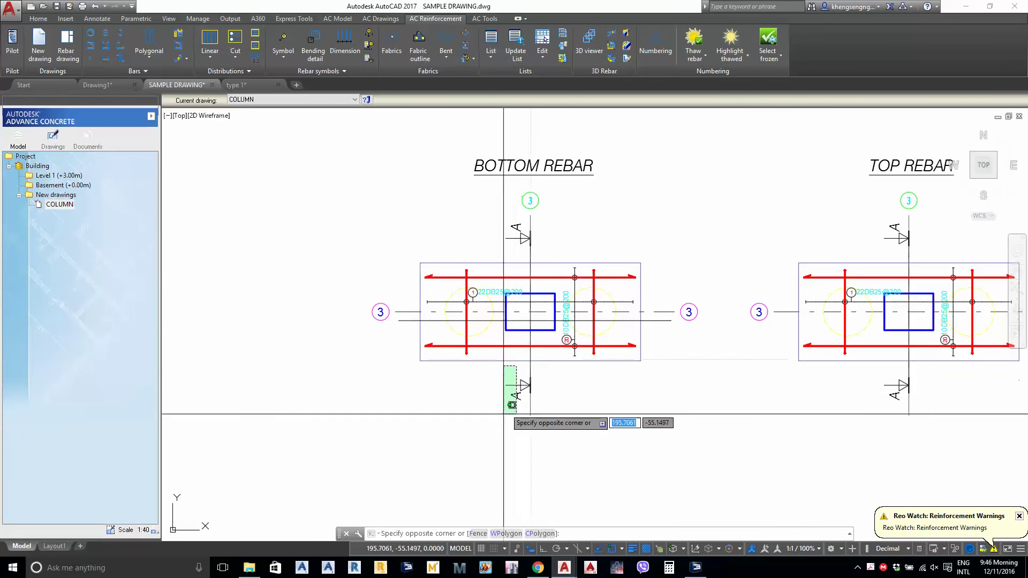
click(503, 413)
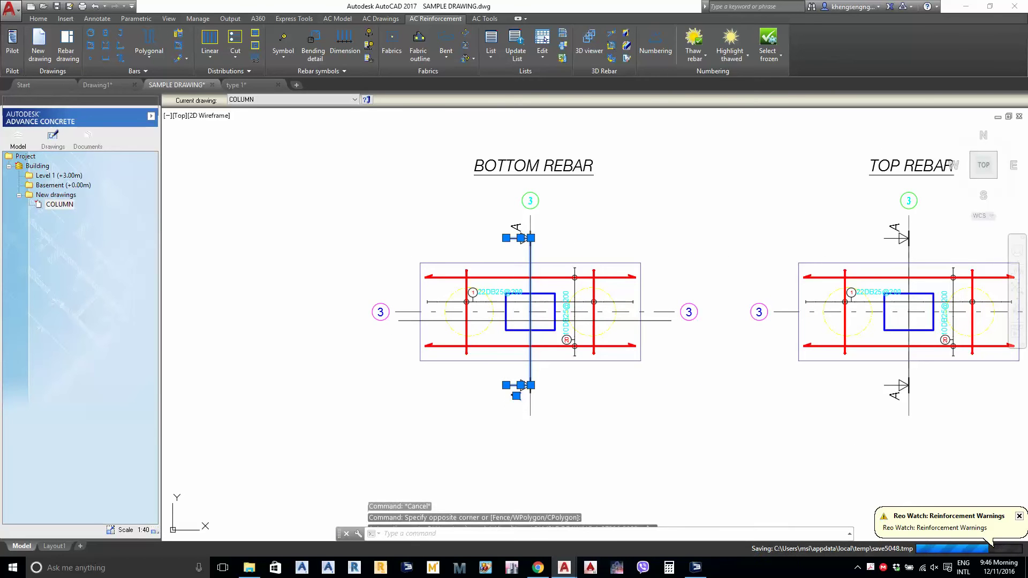
scroll(484, 245, up, 6)
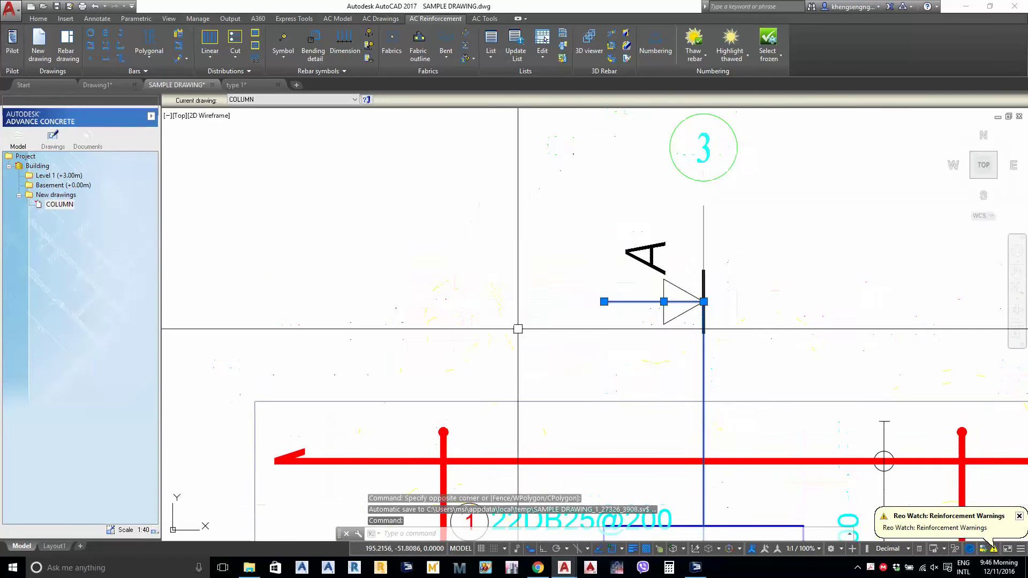
click(679, 222)
scroll(579, 287, down, 5)
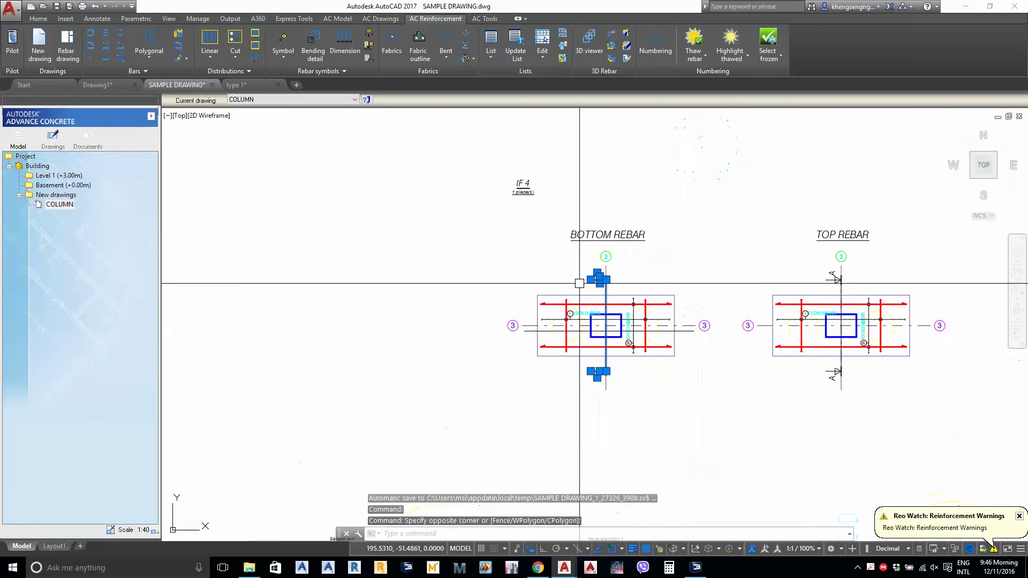
text(CO)
key(Return)
click(503, 355)
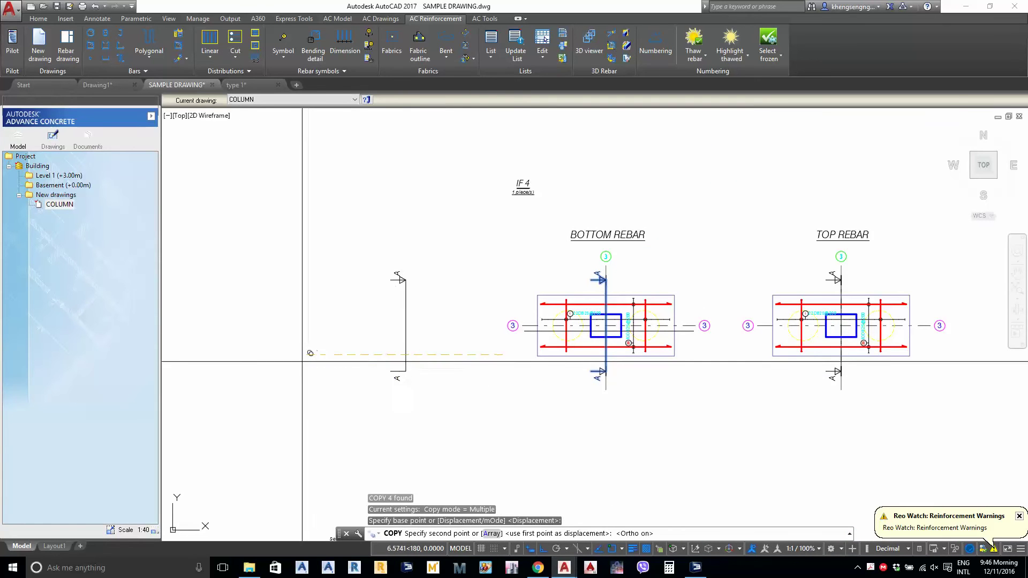
click(302, 361)
key(Return)
Try to rotate the copied A-A section mark beside the BOTTOM REBAR plan about the middle of its line
middle_drag(411, 328, 423, 348)
text(RO)
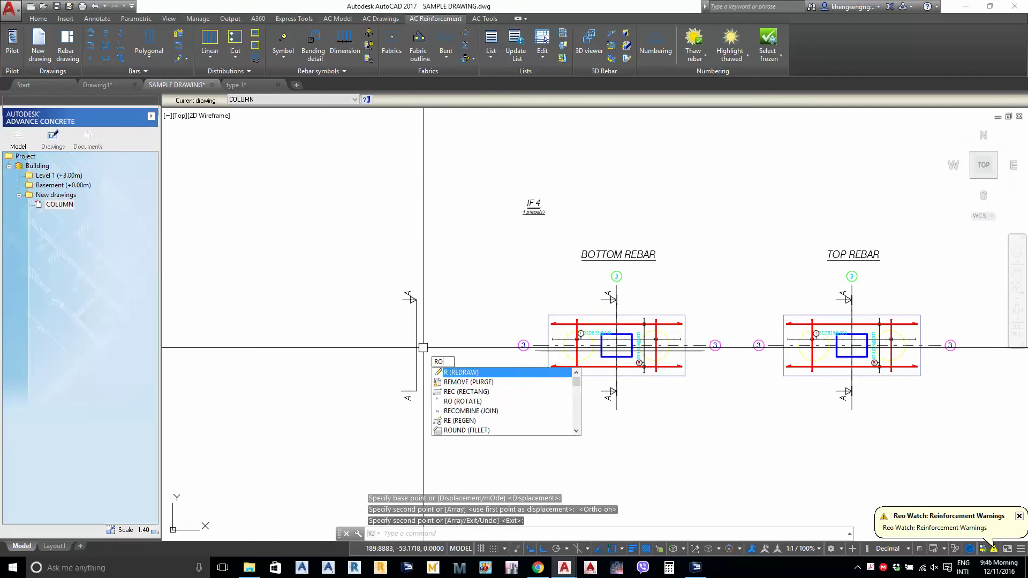
key(Return)
click(448, 259)
click(363, 417)
key(Return)
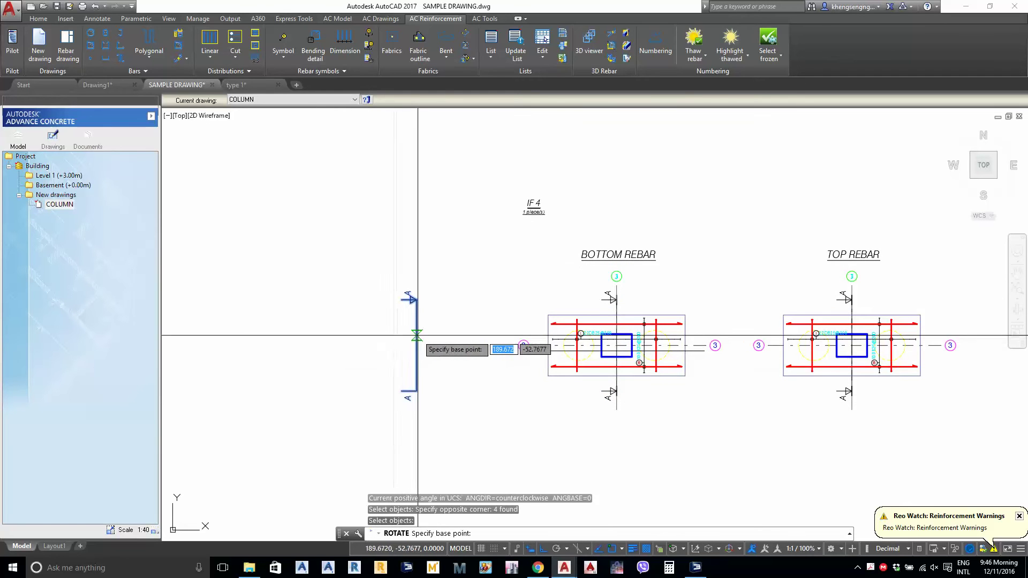
click(415, 335)
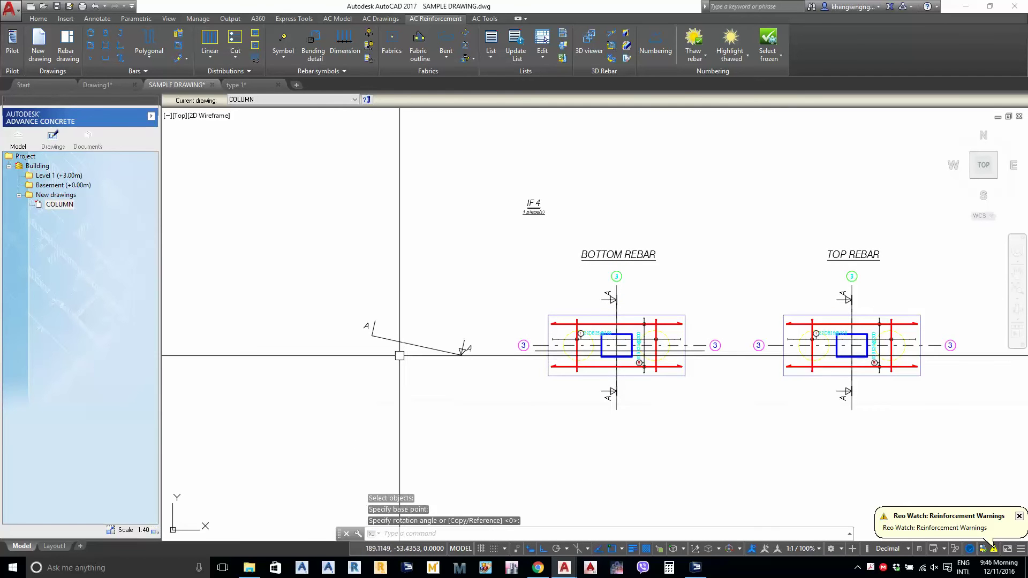
key(ctrl+z)
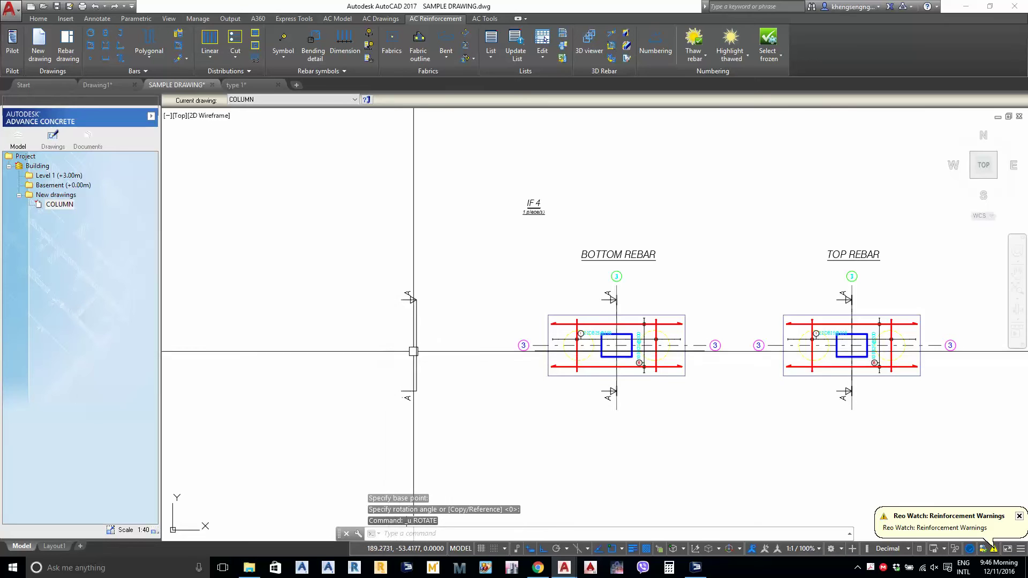
Erase the copied A-A section mark beside the BOTTOM REBAR plan
click(328, 224)
click(459, 452)
text(E)
key(Return)
Copy only the two arrowheads, their end bars and the A letters from the BOTTOM REBAR plan horizontally into the empty space beside it
scroll(577, 407, up, 4)
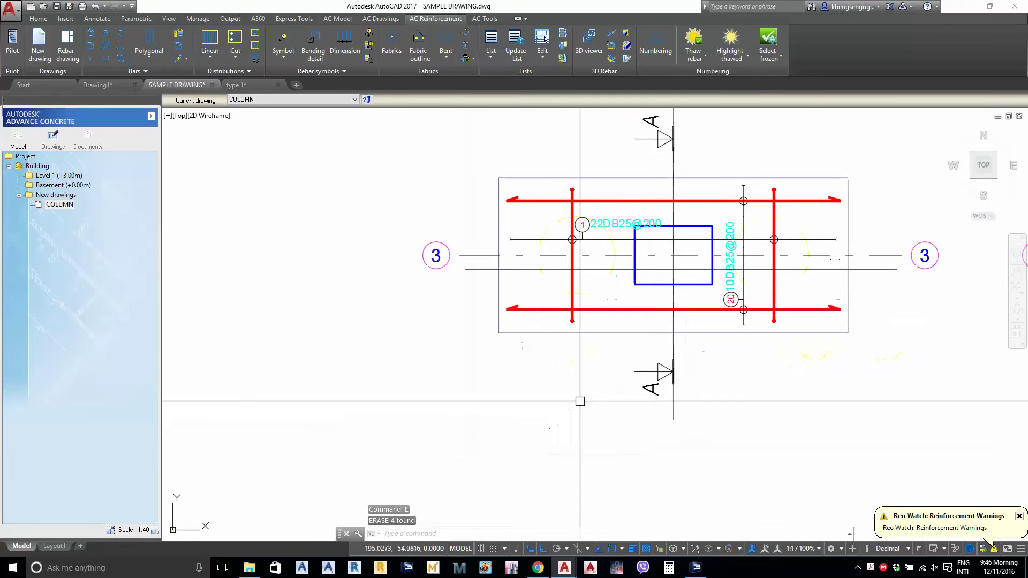
click(615, 348)
click(741, 432)
middle_drag(677, 314, 662, 524)
click(591, 308)
click(676, 371)
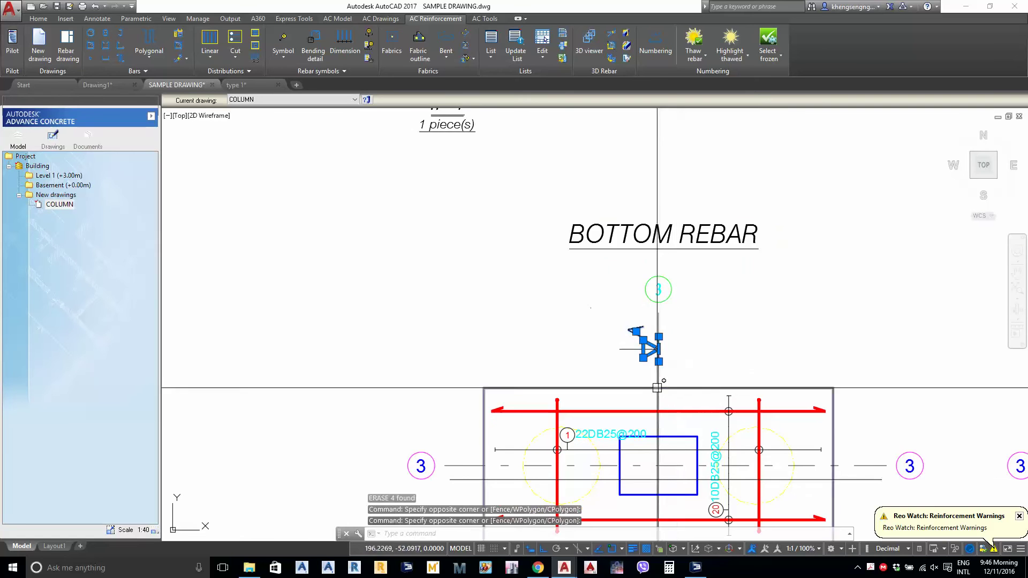
click(657, 388)
middle_drag(656, 373, 641, 389)
shift+click(596, 353)
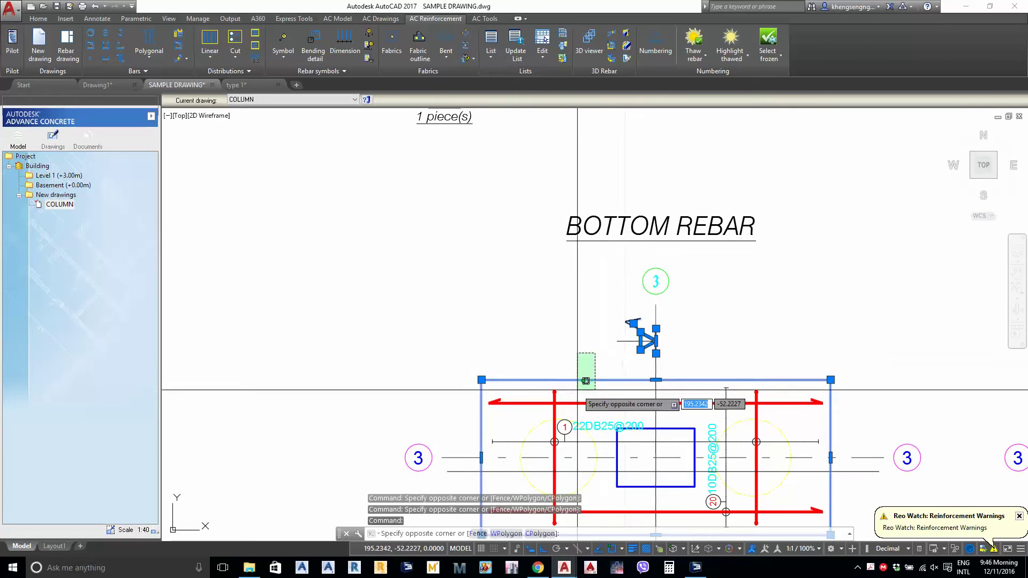
shift+click(583, 382)
scroll(582, 373, down, 3)
middle_drag(546, 403, 551, 383)
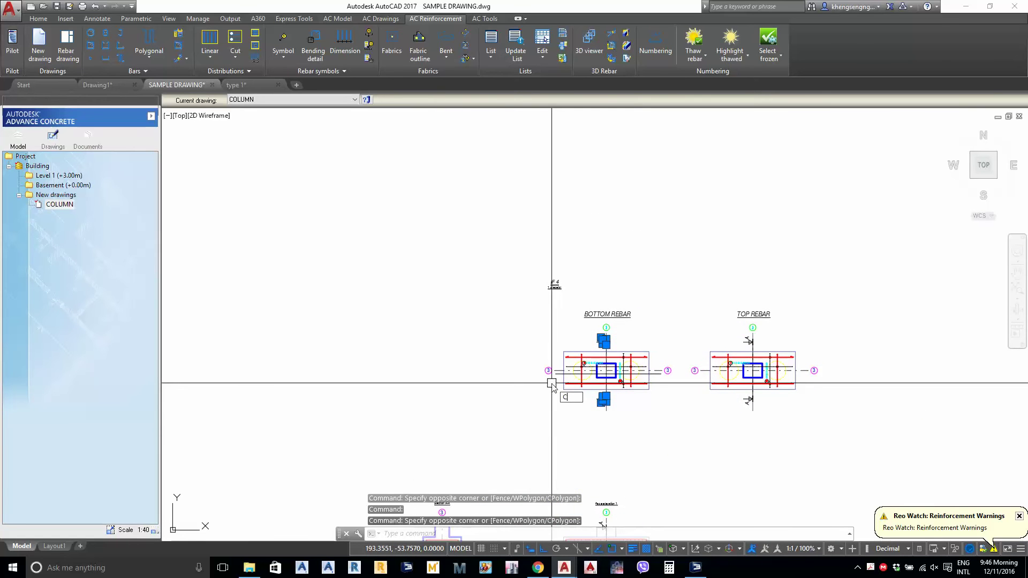
text(C)
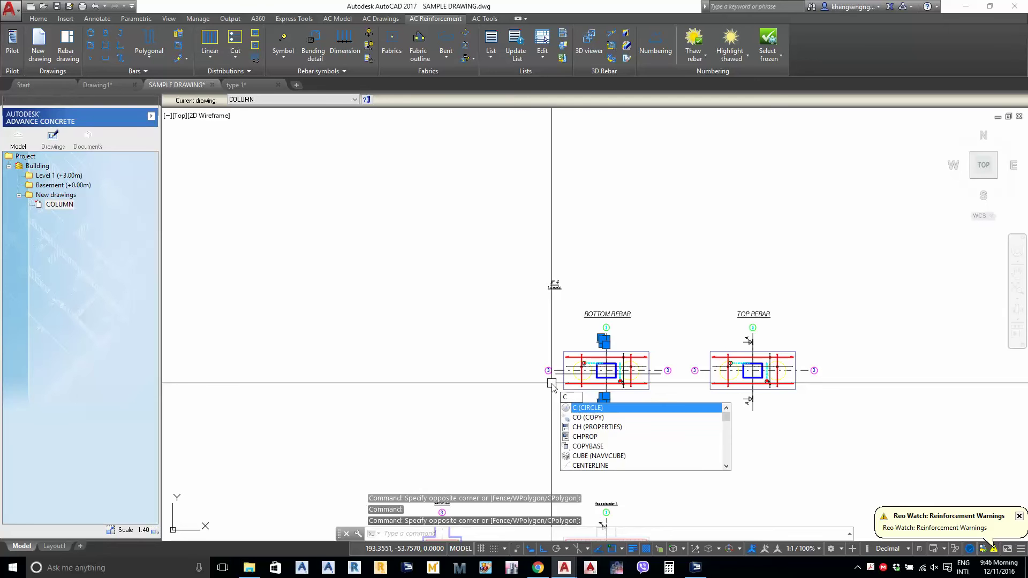
text(o)
key(Return)
click(551, 383)
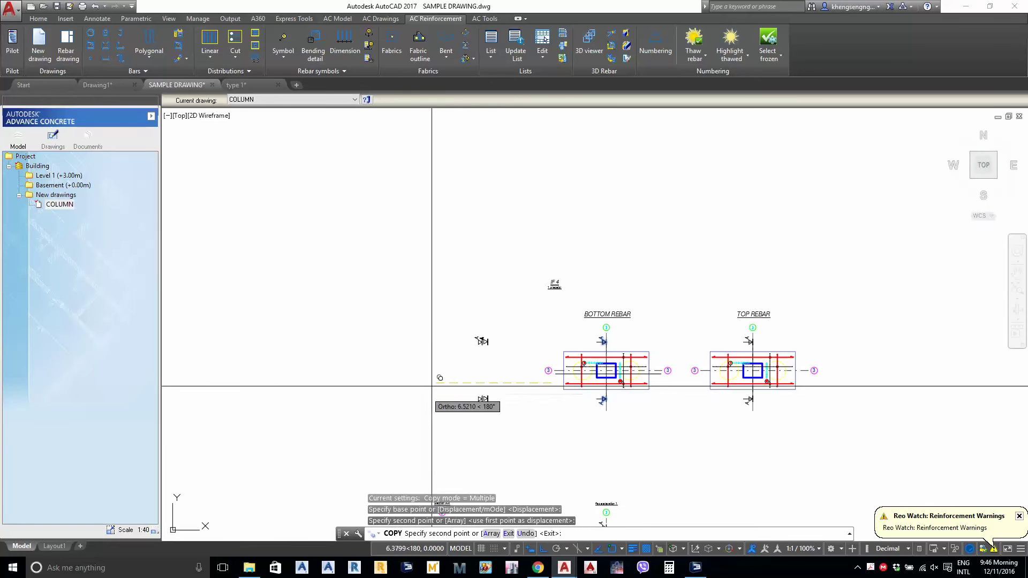
click(432, 386)
key(Return)
Draw a 0.2 horizontal tail line from the back of the upper arrowhead in the copied section mark
scroll(466, 360, up, 2)
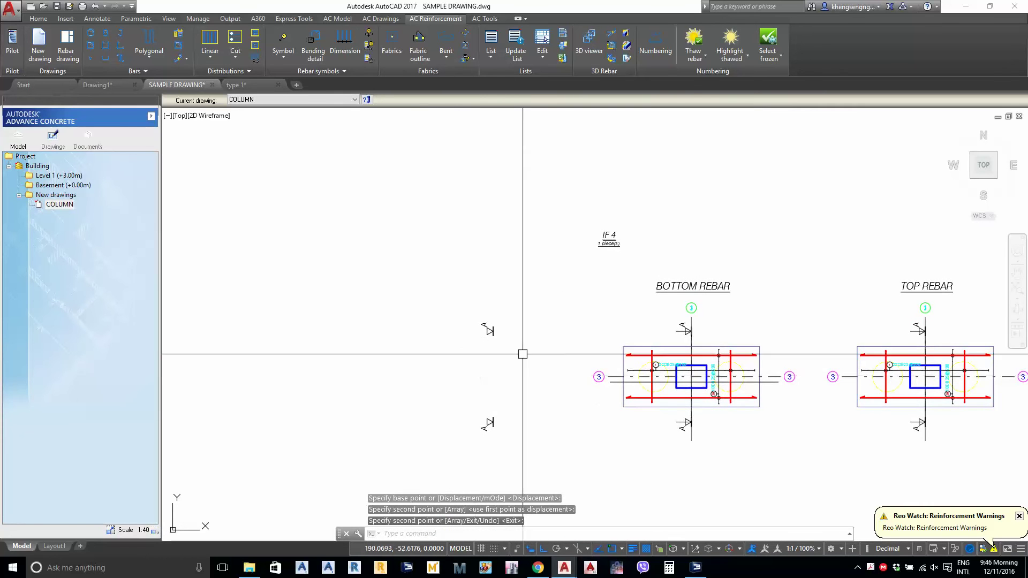
scroll(702, 338, up, 3)
click(591, 322)
scroll(589, 321, down, 2)
middle_drag(497, 343, 619, 371)
key(Escape)
text(L)
key(Return)
scroll(412, 348, up, 4)
click(390, 351)
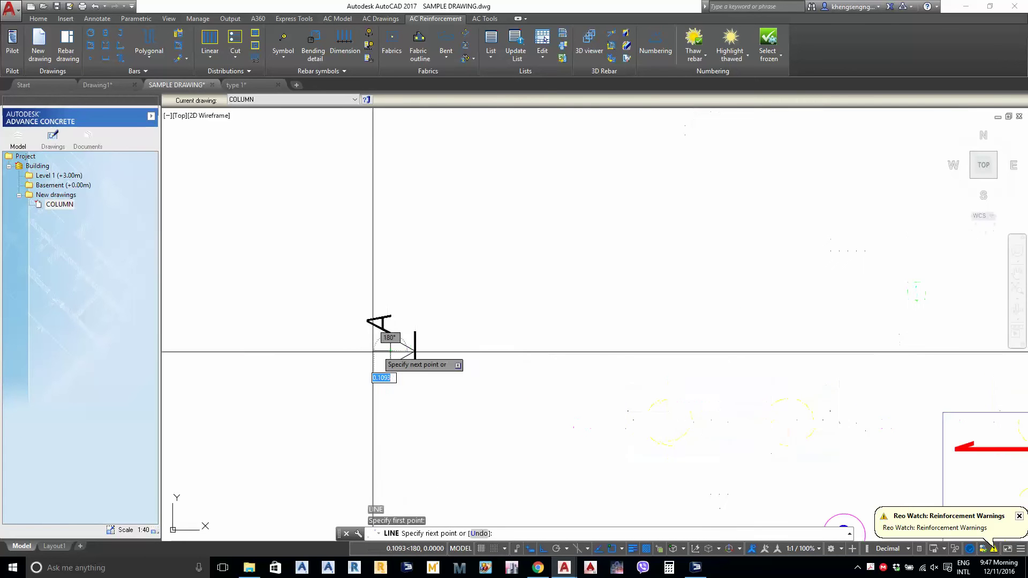
text(0.)
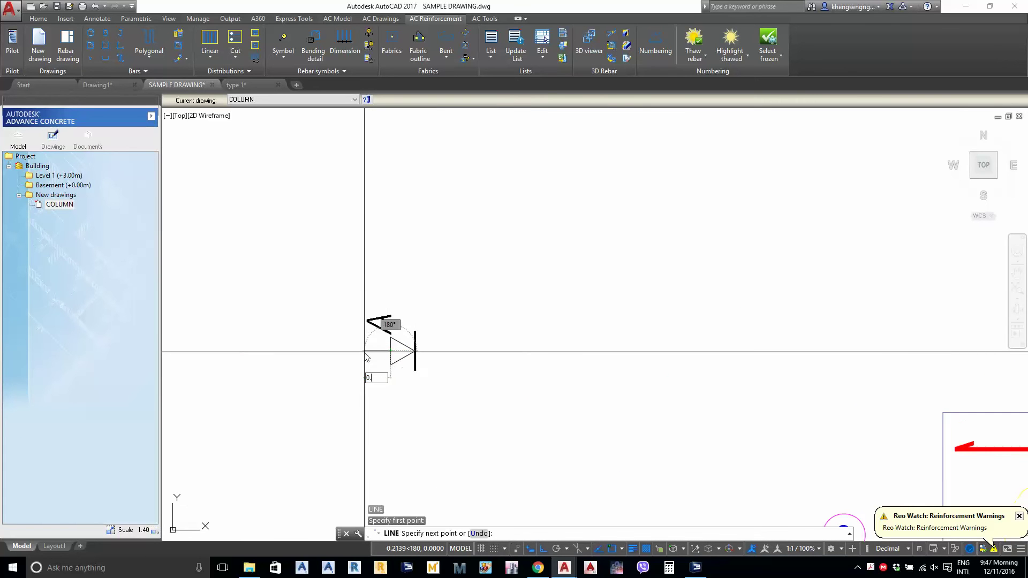
text(2)
key(Return)
scroll(364, 351, down, 2)
key(Return)
Draw a matching 0.2 horizontal tail line from the back of the lower arrowhead in the copied section mark
middle_drag(335, 458, 412, 238)
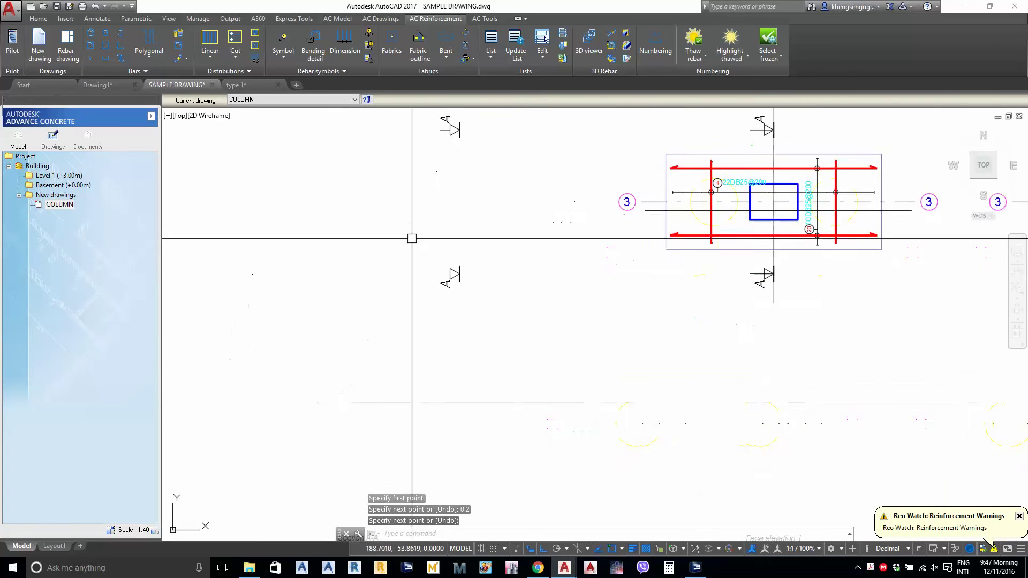
scroll(411, 238, up, 4)
key(Return)
click(450, 274)
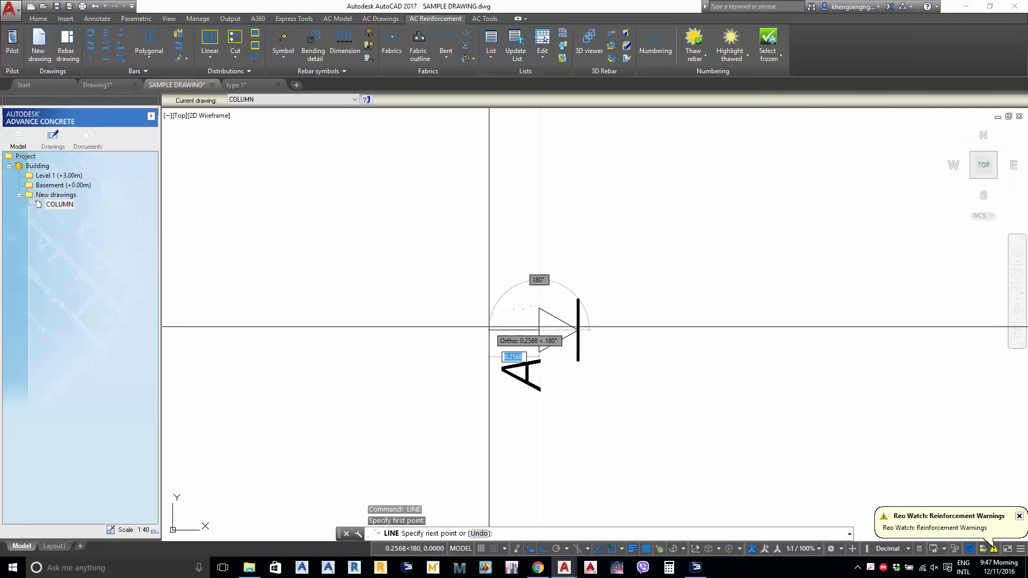
key(Return)
Change both letters of the copied section mark from A to B
scroll(489, 327, down, 5)
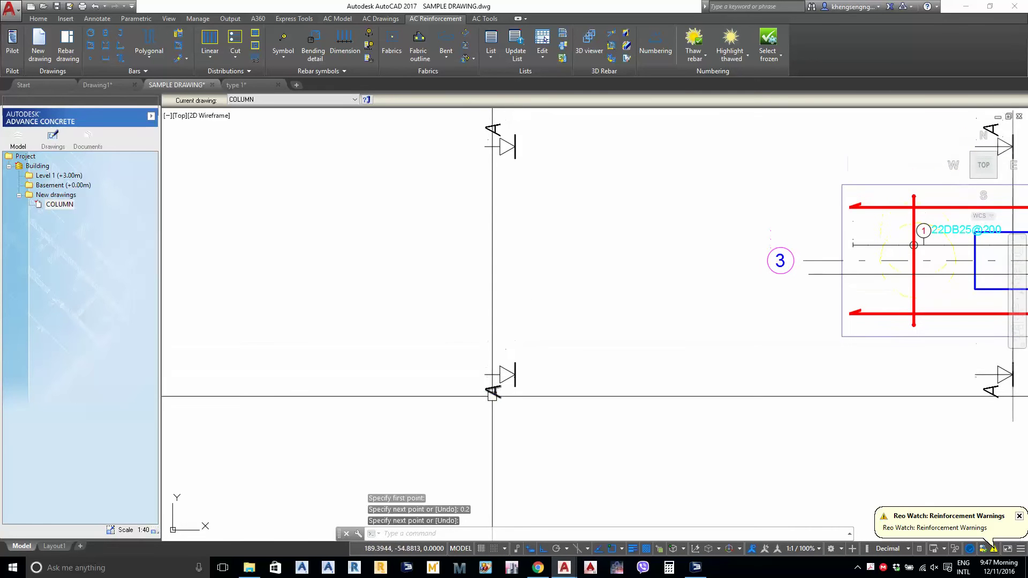
double_click(493, 394)
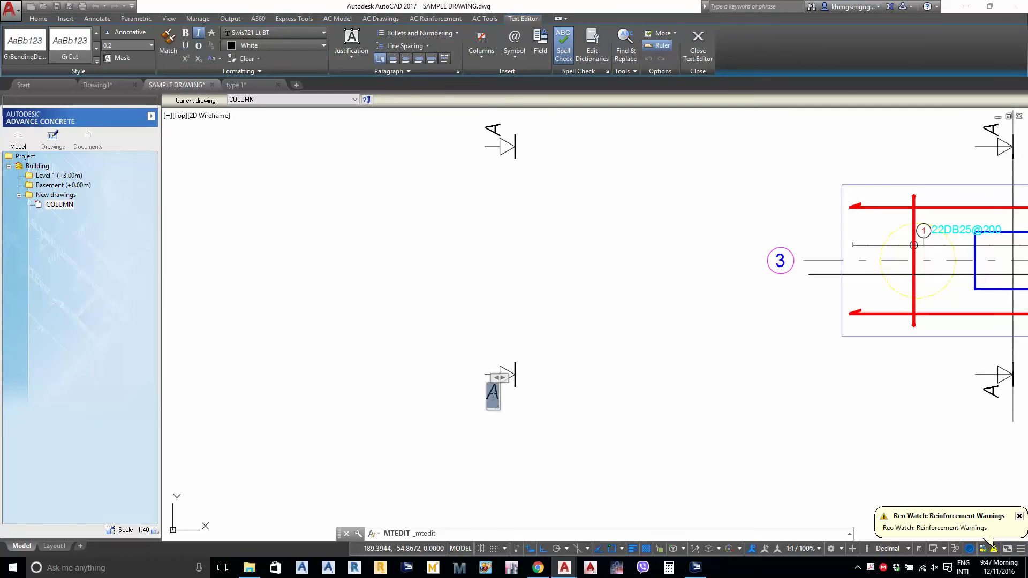
text(B)
click(497, 268)
middle_drag(497, 268, 477, 379)
click(476, 234)
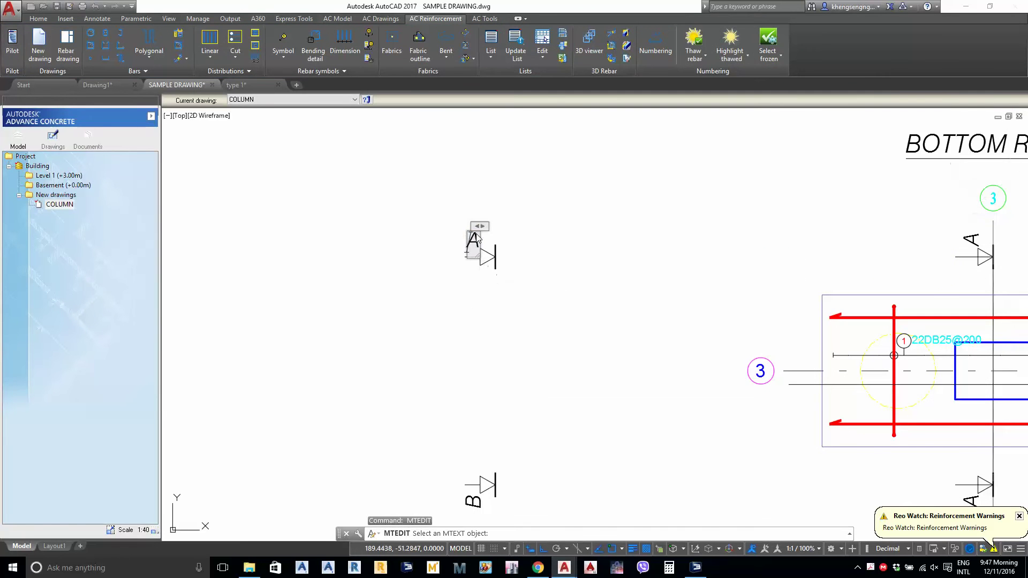
key(Escape)
Rotate the complete B-B section mark by 90 degrees so both arrows point upward
scroll(449, 289, down, 3)
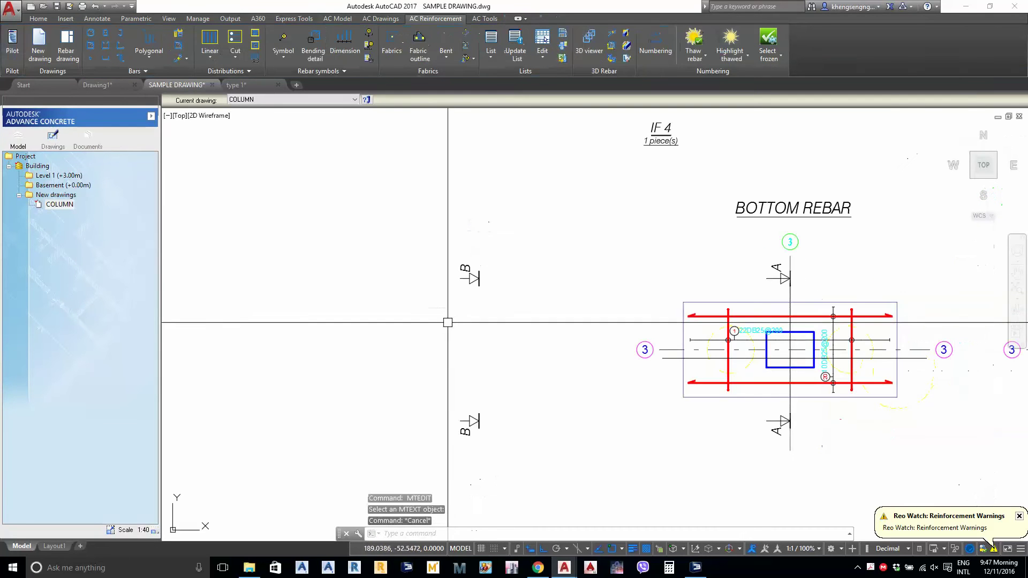
key(Return)
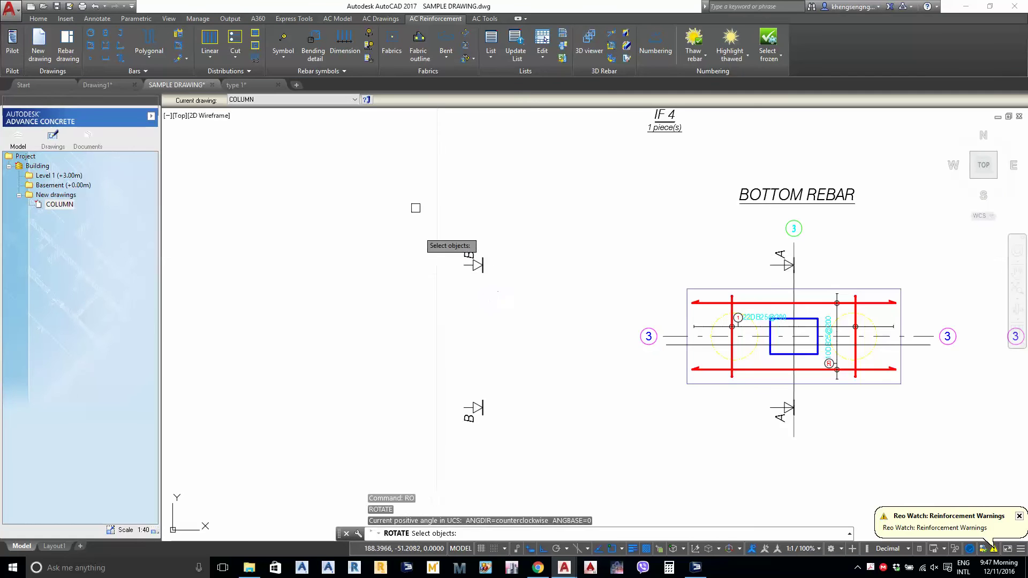
click(415, 200)
click(528, 447)
key(Return)
click(535, 335)
Rotate the left B letter by 180 degrees about its centre so it reads upright
scroll(481, 399, up, 2)
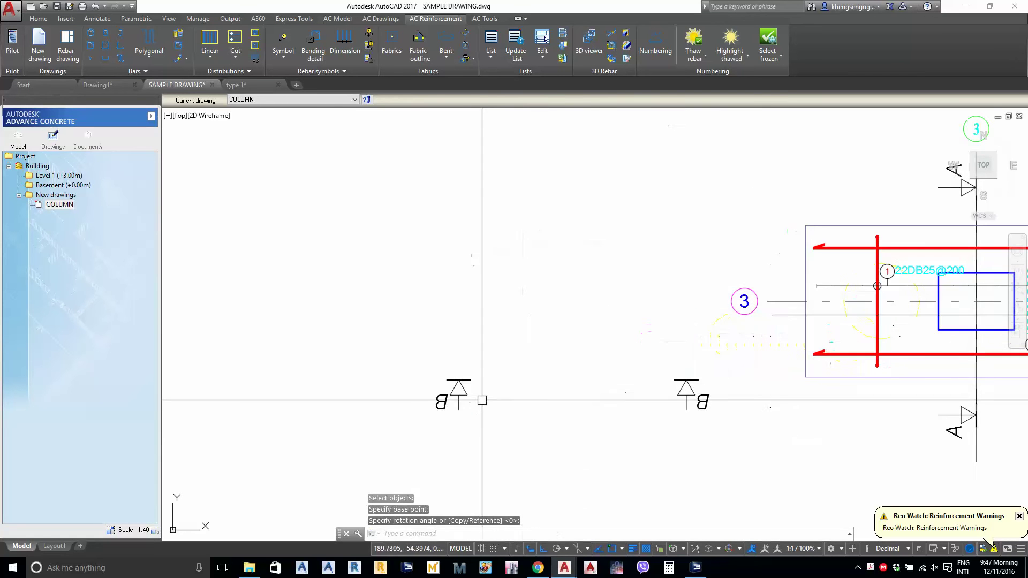
text(RO)
key(Return)
click(443, 403)
key(Return)
click(442, 401)
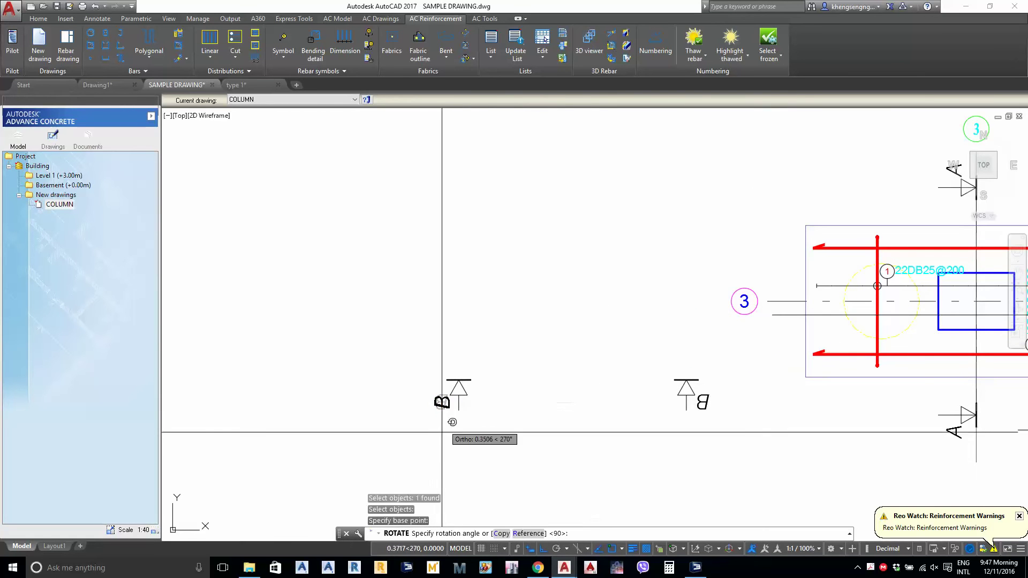
click(402, 408)
Rotate the right B letter by 180 degrees about its centre so it reads upright
middle_drag(714, 425, 530, 427)
key(Return)
click(518, 405)
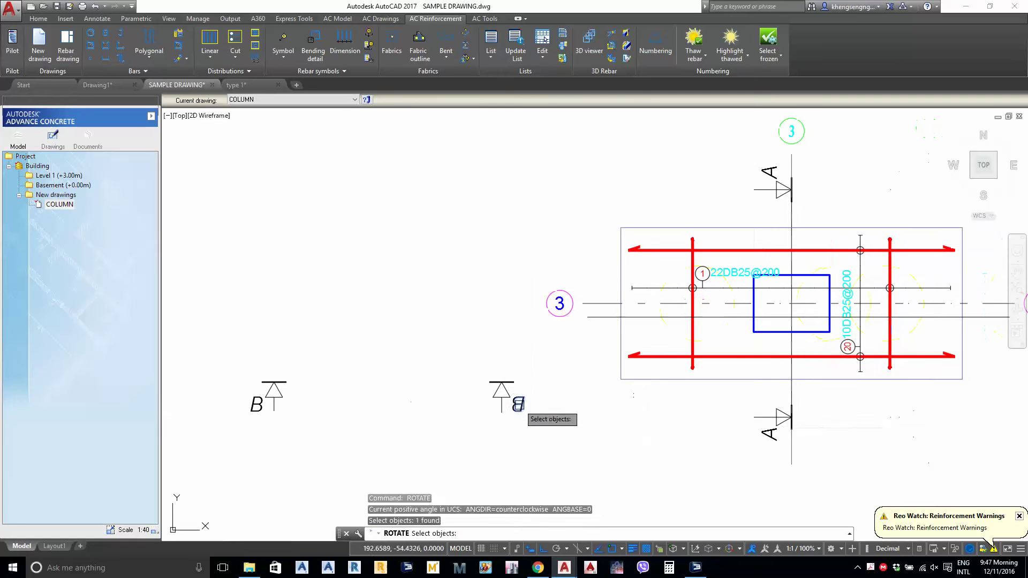
key(Return)
click(519, 404)
click(419, 404)
Move the complete B-B section mark straight up, level with the horizontal line through the BOTTOM REBAR plan
scroll(515, 408, down, 4)
click(358, 360)
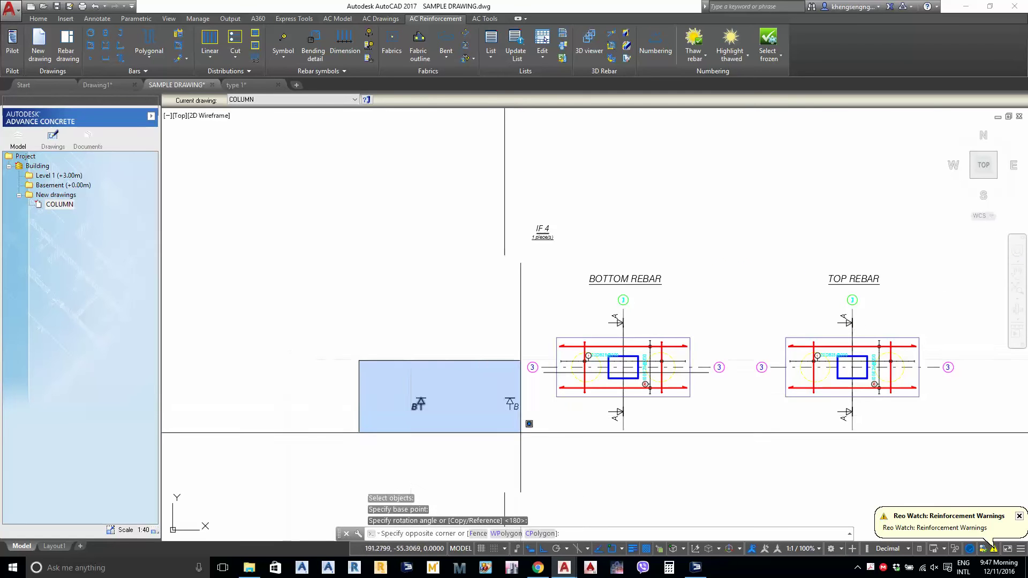
click(541, 437)
scroll(516, 399, up, 2)
key(Escape)
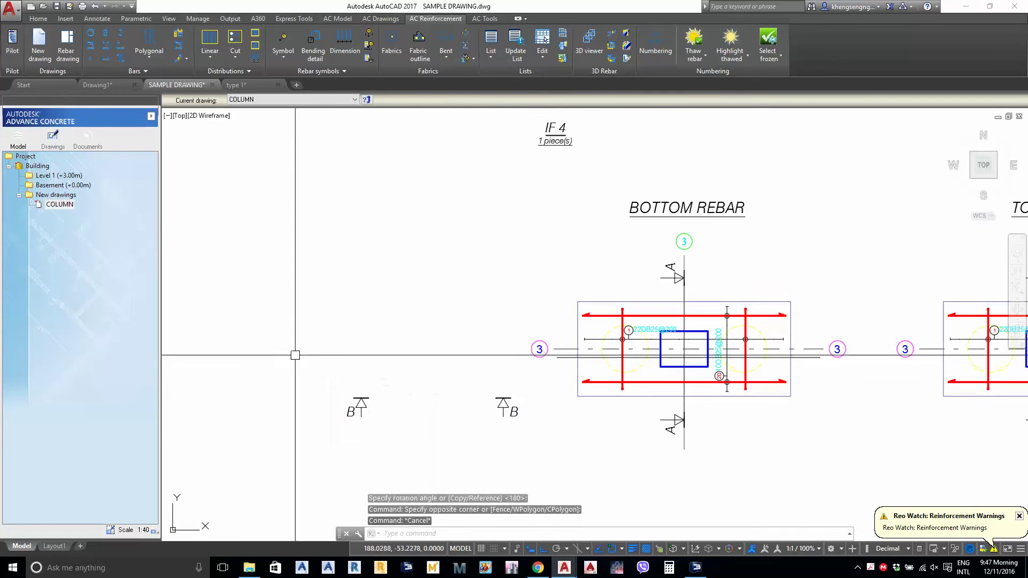
click(294, 356)
click(514, 445)
middle_drag(478, 479, 464, 452)
text(m)
key(Return)
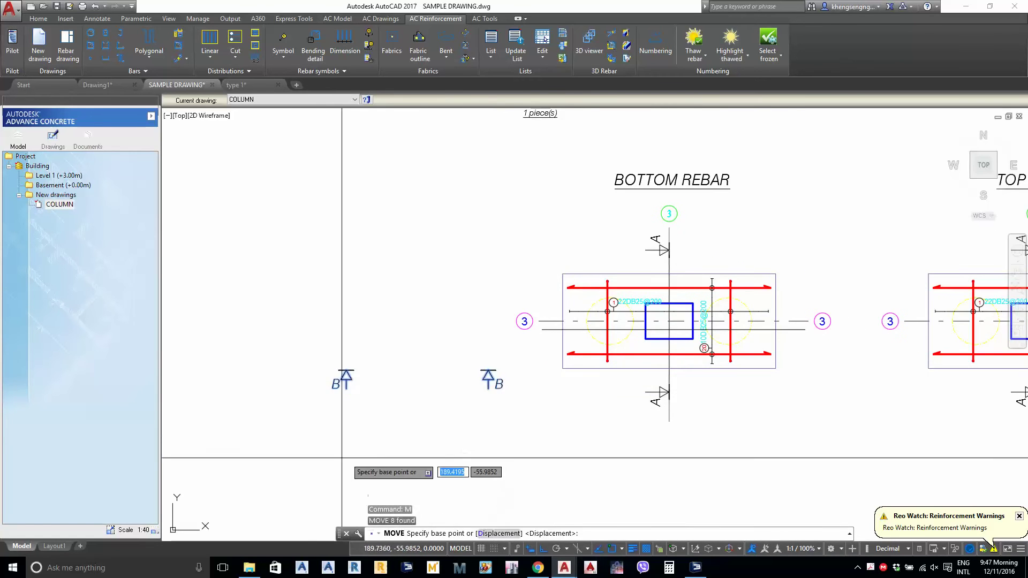
click(338, 458)
click(375, 402)
Move the right B arrow and letter horizontally past the right end of the BOTTOM REBAR footing and bring the left pair near its left end
click(445, 305)
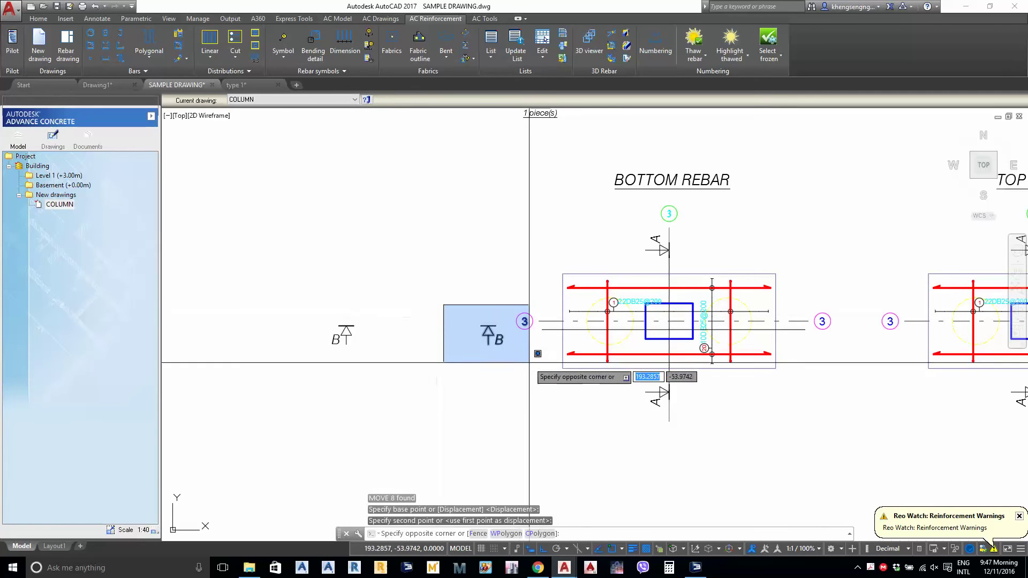
click(514, 358)
text(M)
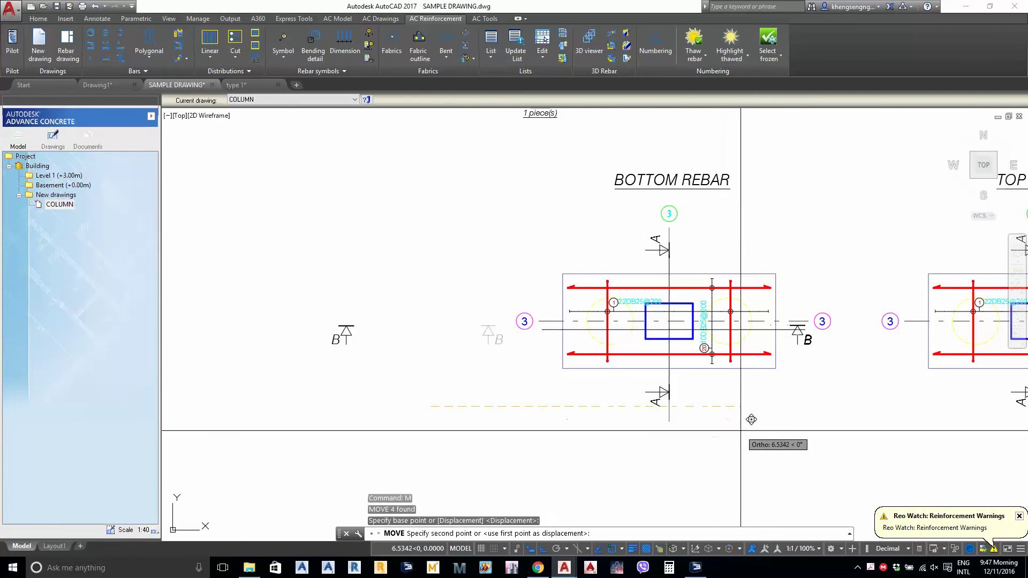
click(751, 419)
click(375, 380)
key(space)
click(278, 390)
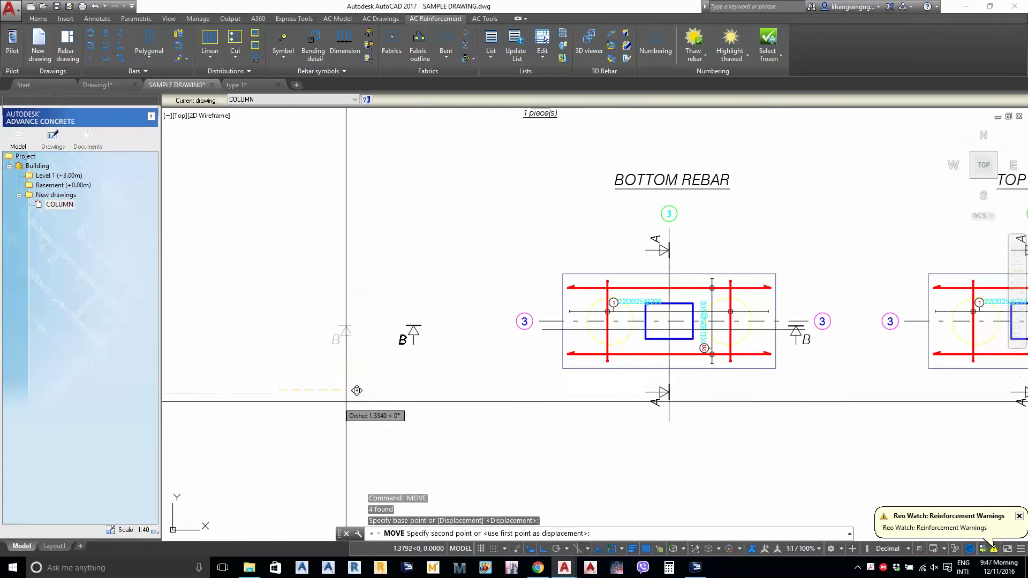
click(431, 399)
Move both B arrows with their letters slightly down, clear of the horizontal line through the BOTTOM REBAR plan
scroll(609, 418, up, 5)
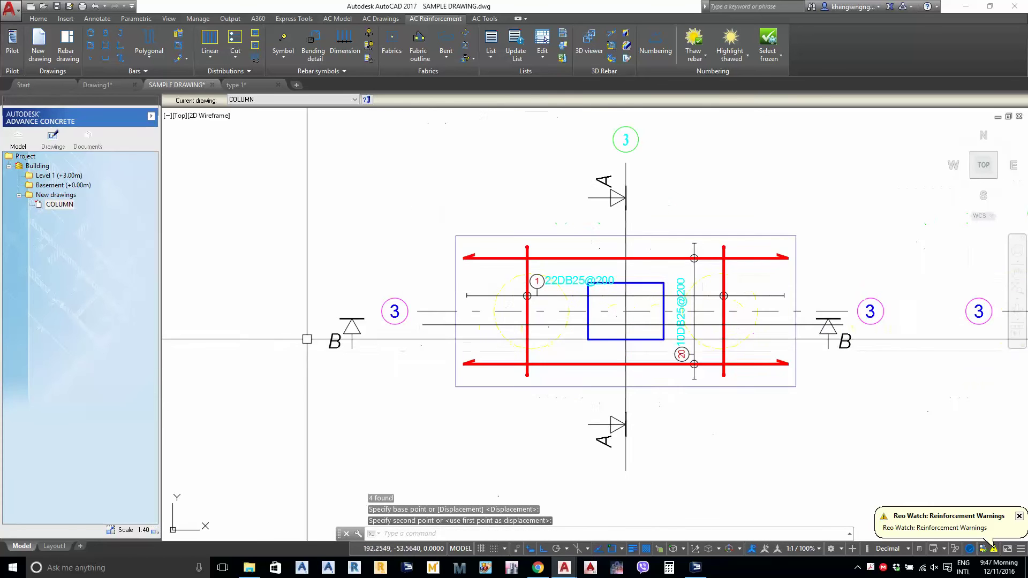
click(271, 281)
click(477, 397)
scroll(884, 343, up, 4)
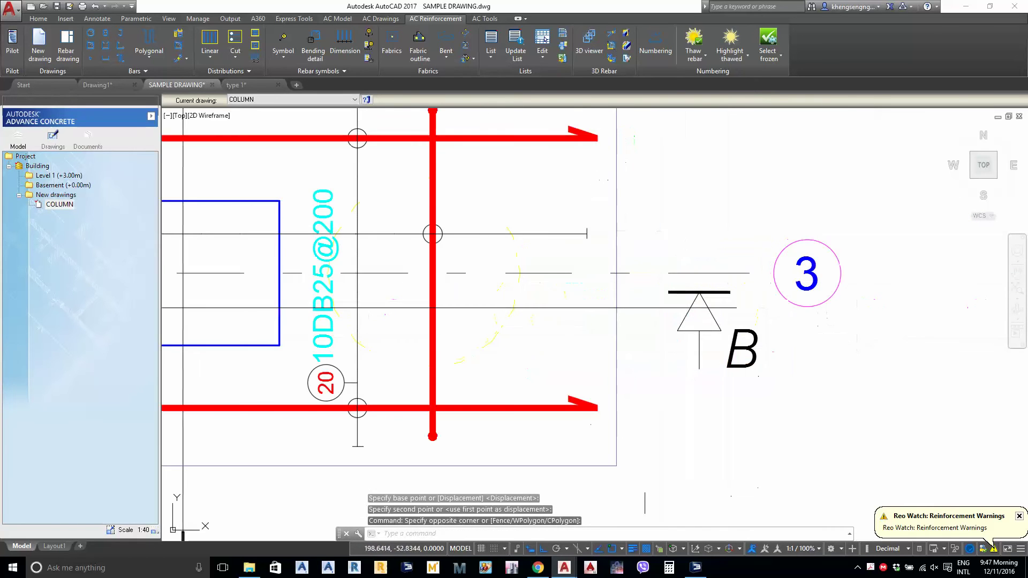
click(645, 222)
click(768, 403)
scroll(776, 444, down, 2)
middle_drag(775, 445, 748, 429)
text(m)
key(space)
click(791, 458)
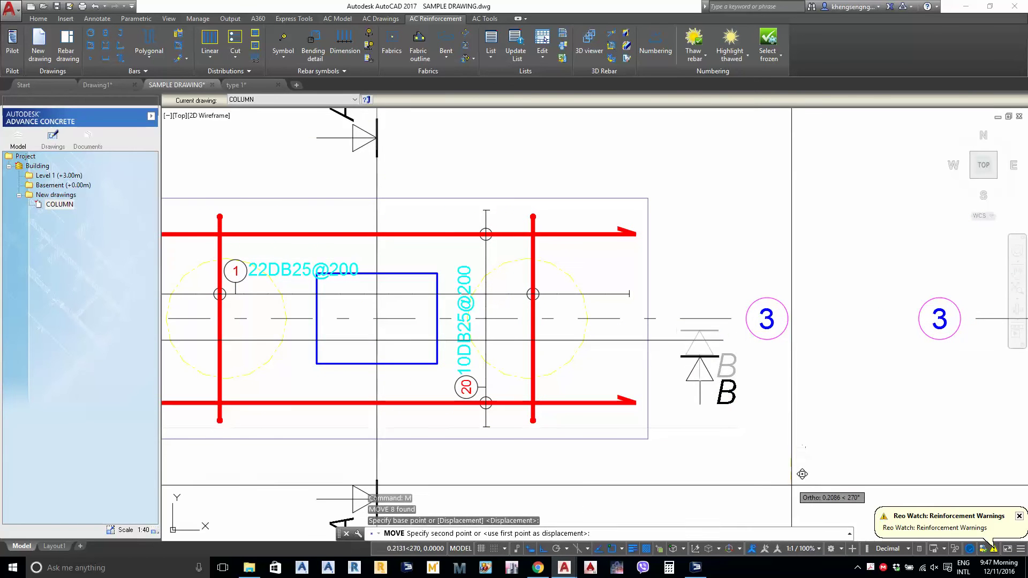
click(793, 494)
Move the left B arrow and letter horizontally closer to the left edge of the BOTTOM REBAR footing
scroll(765, 436, down, 5)
scroll(506, 411, up, 5)
click(277, 350)
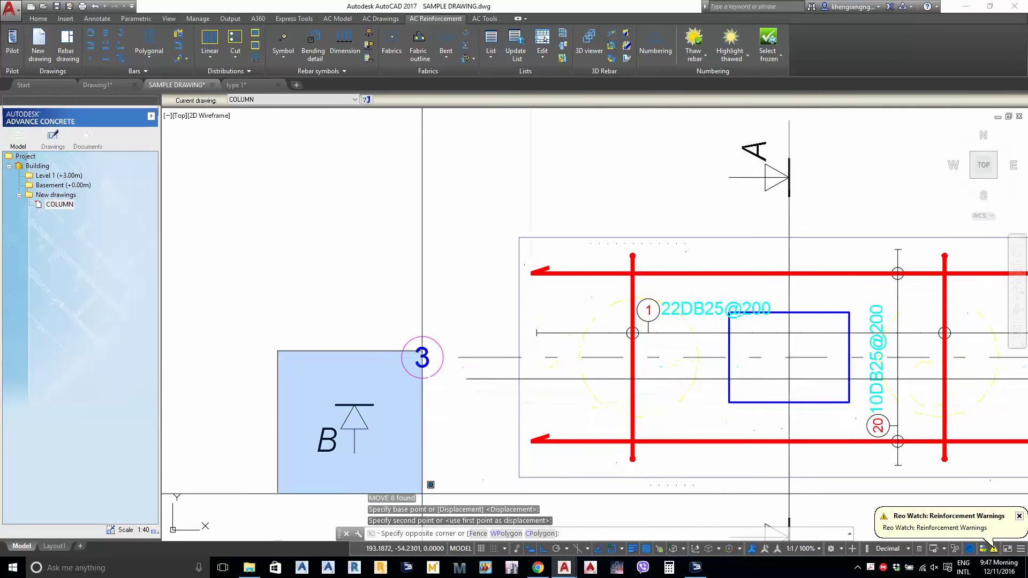
click(451, 479)
middle_drag(476, 477, 506, 403)
text(m)
key(space)
click(356, 433)
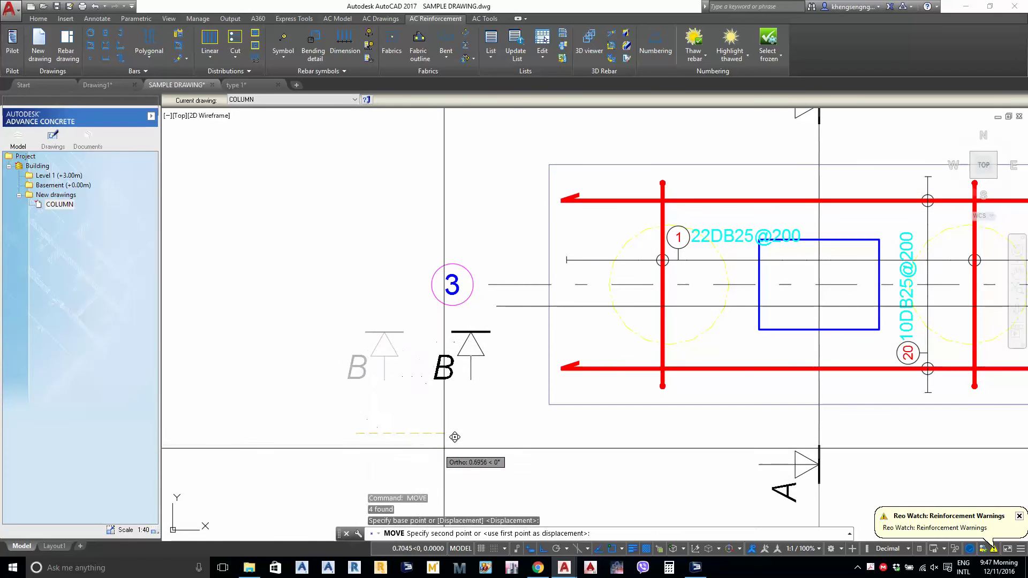
click(464, 448)
scroll(390, 413, down, 5)
scroll(396, 396, up, 3)
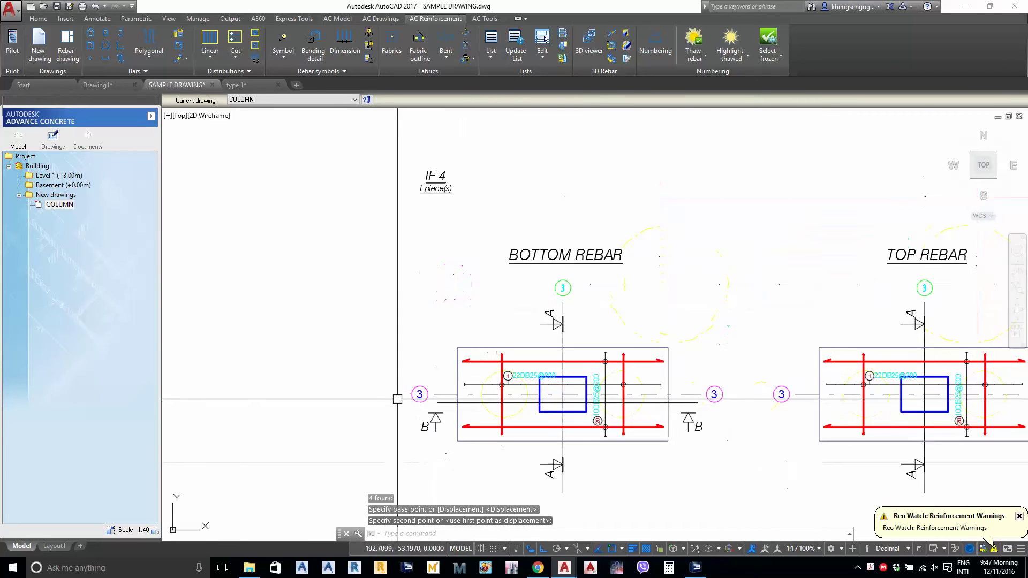
Draw a straight horizontal section line between the left and right B arrows across the BOTTOM REBAR plan
text(L)
key(Return)
scroll(432, 388, up, 4)
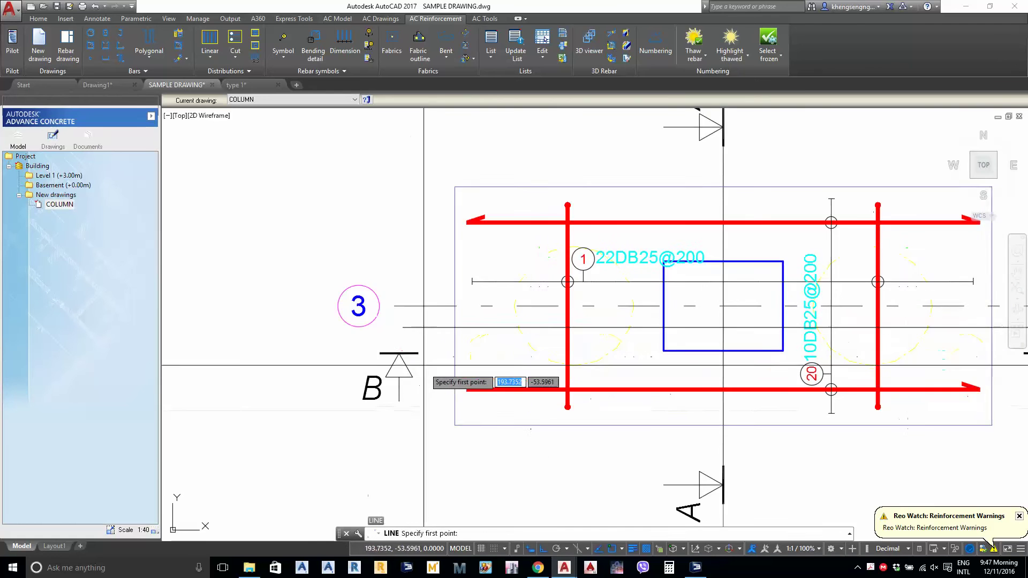
middle_drag(574, 389, 390, 425)
scroll(750, 407, up, 2)
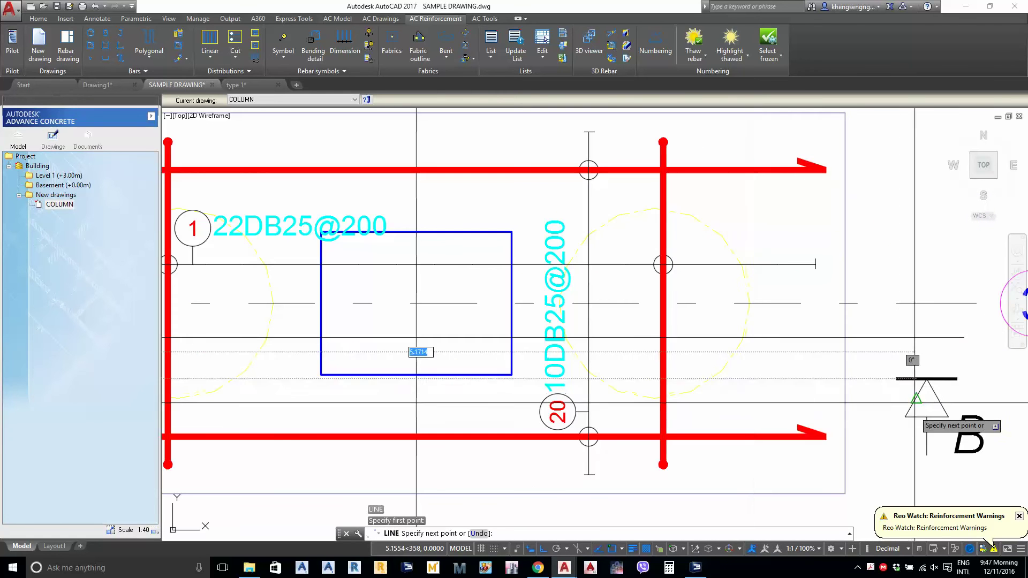
key(Return)
Examine the B-B section line along the BOTTOM REBAR footing, followed by the bars in Face elevation 1 and Section A-A
scroll(897, 379, down, 5)
scroll(637, 388, up, 5)
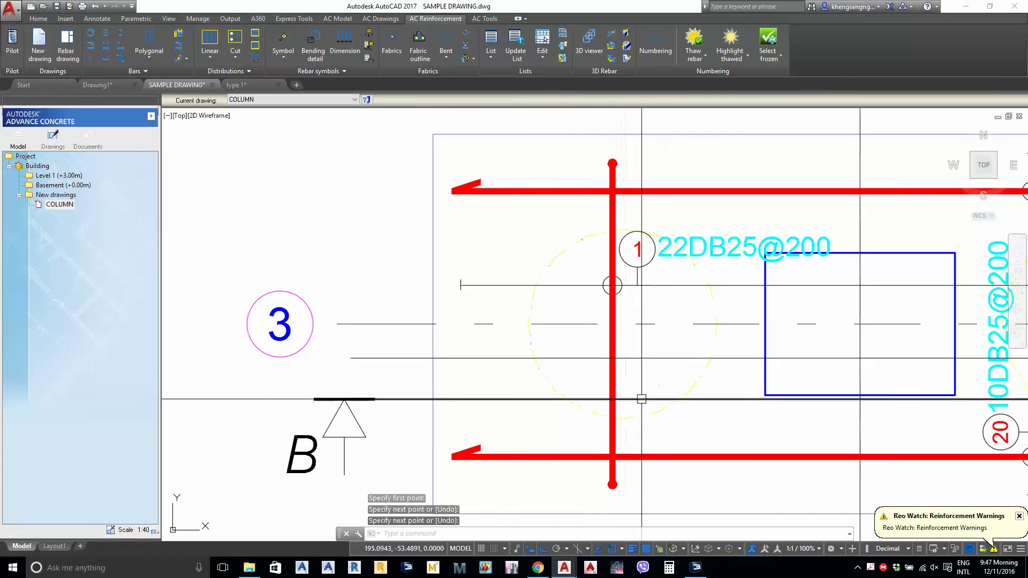
middle_drag(759, 408, 491, 396)
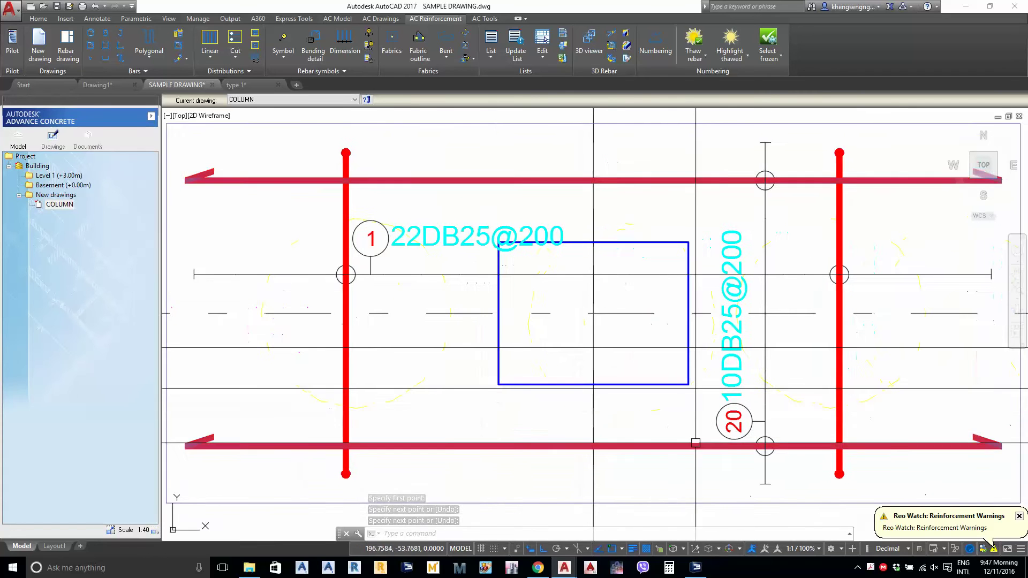
middle_drag(1017, 446, 767, 450)
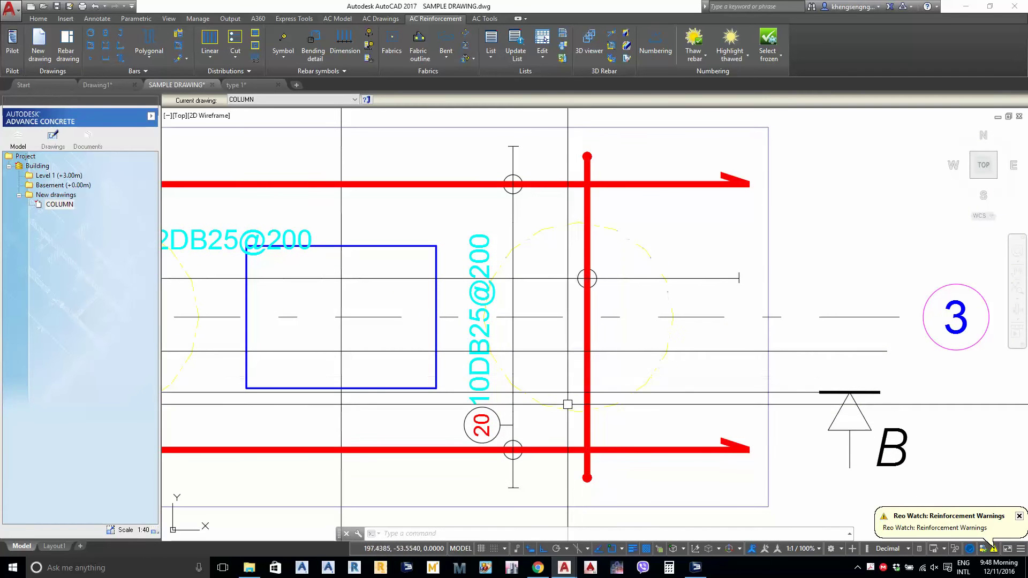
scroll(587, 379, down, 6)
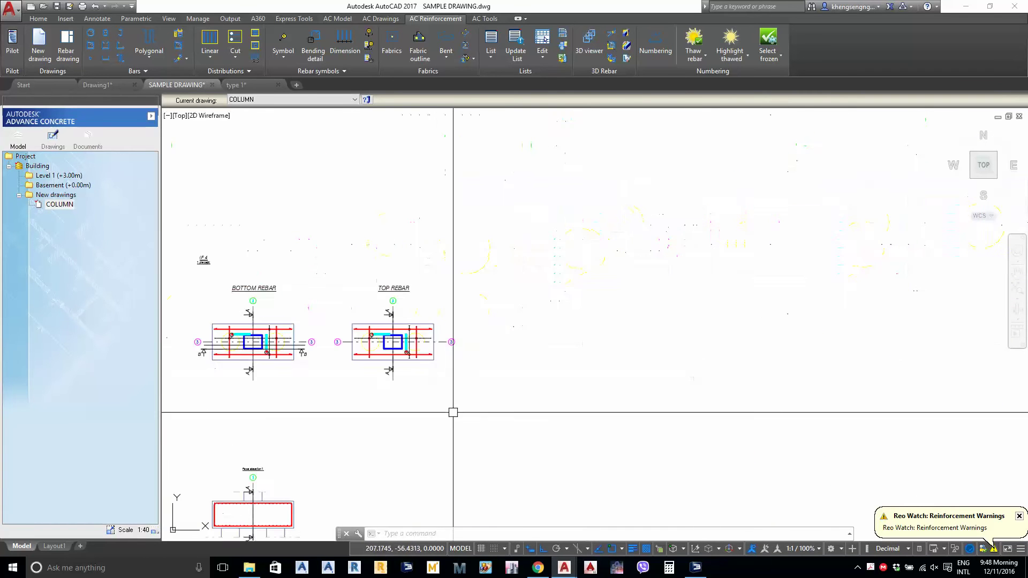
scroll(452, 410, up, 5)
scroll(600, 366, up, 2)
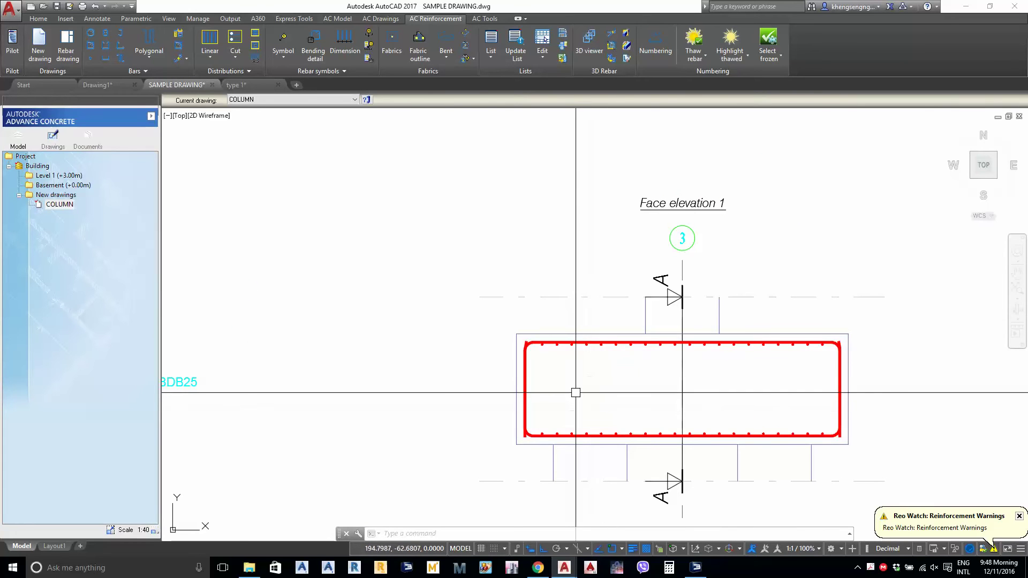
scroll(342, 204, down, 3)
scroll(329, 289, up, 4)
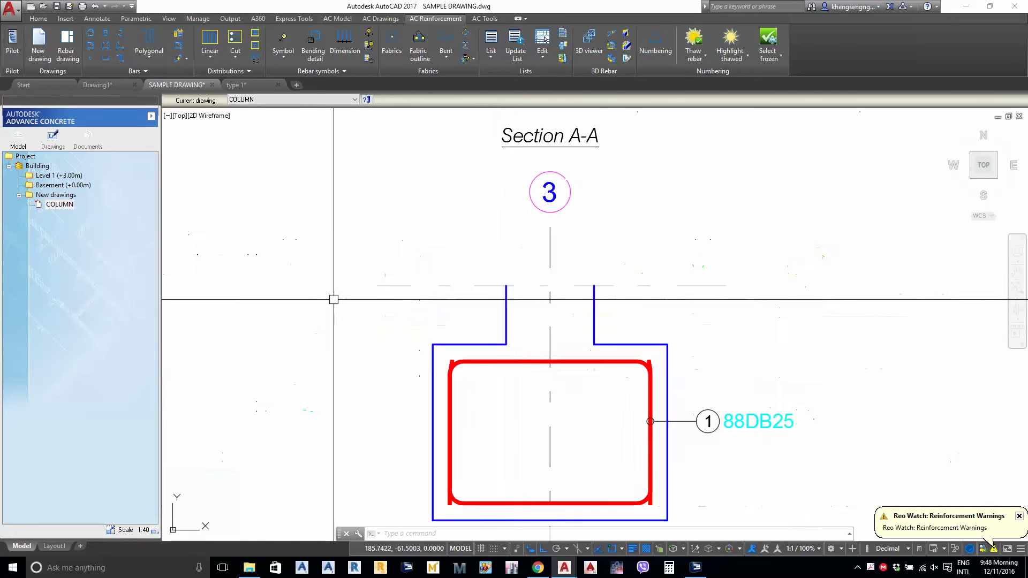
click(207, 45)
middle_drag(444, 314, 292, 256)
scroll(292, 257, down, 2)
scroll(719, 242, up, 2)
click(702, 328)
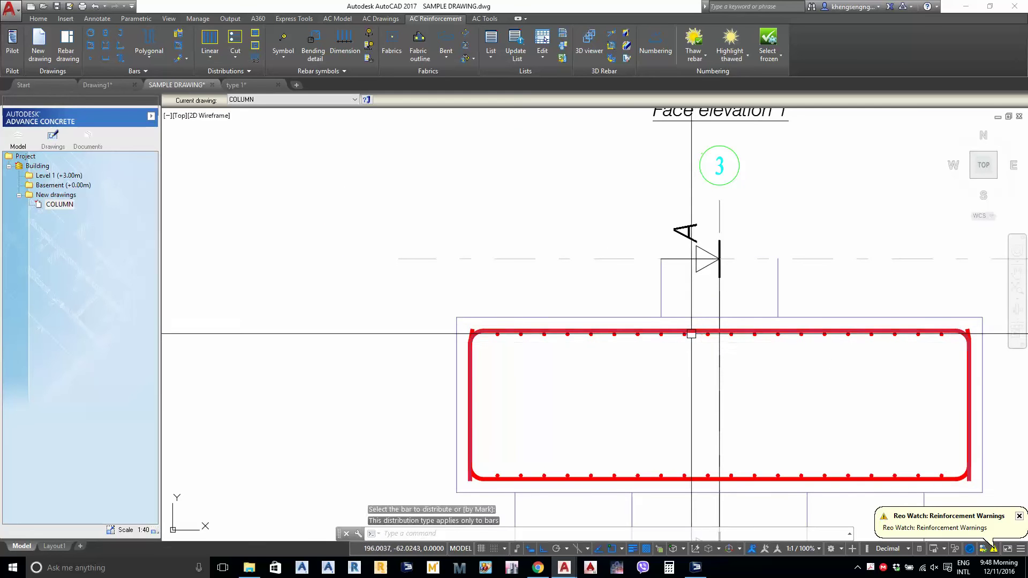
scroll(692, 344, down, 4)
scroll(685, 358, up, 5)
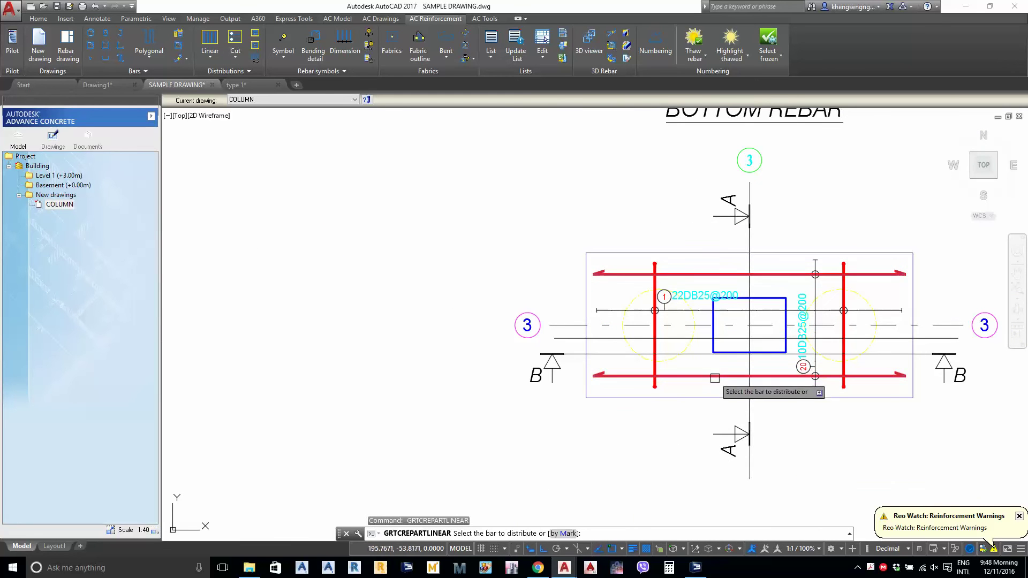
scroll(719, 337, down, 3)
scroll(711, 455, up, 5)
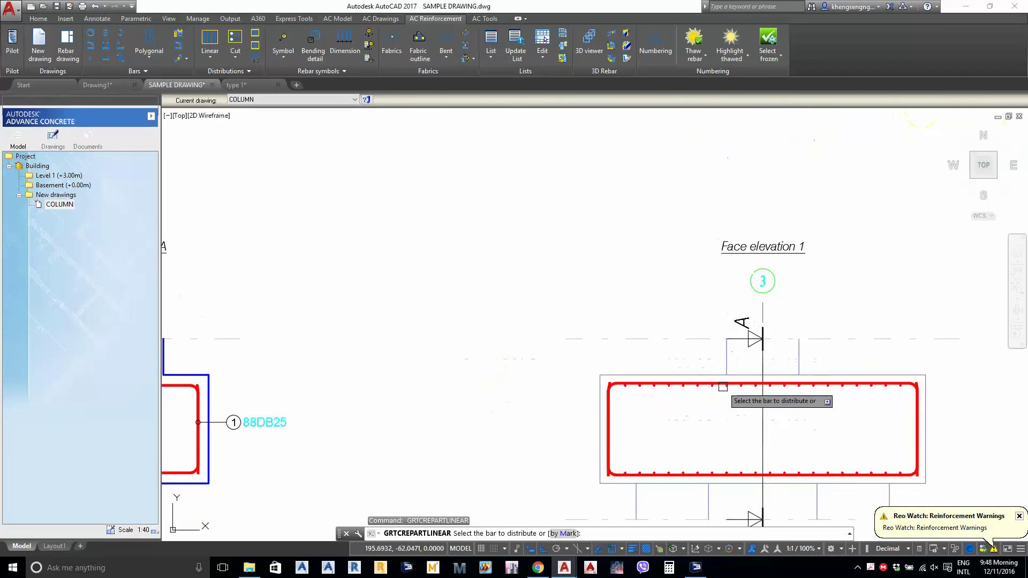
scroll(723, 369, down, 3)
scroll(730, 407, up, 5)
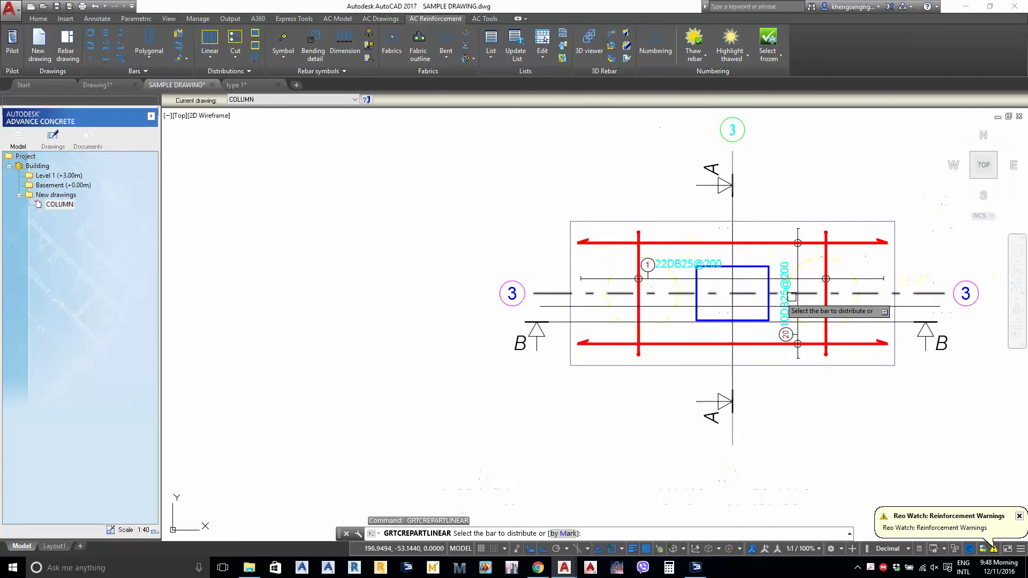
scroll(773, 371, down, 3)
scroll(637, 455, up, 5)
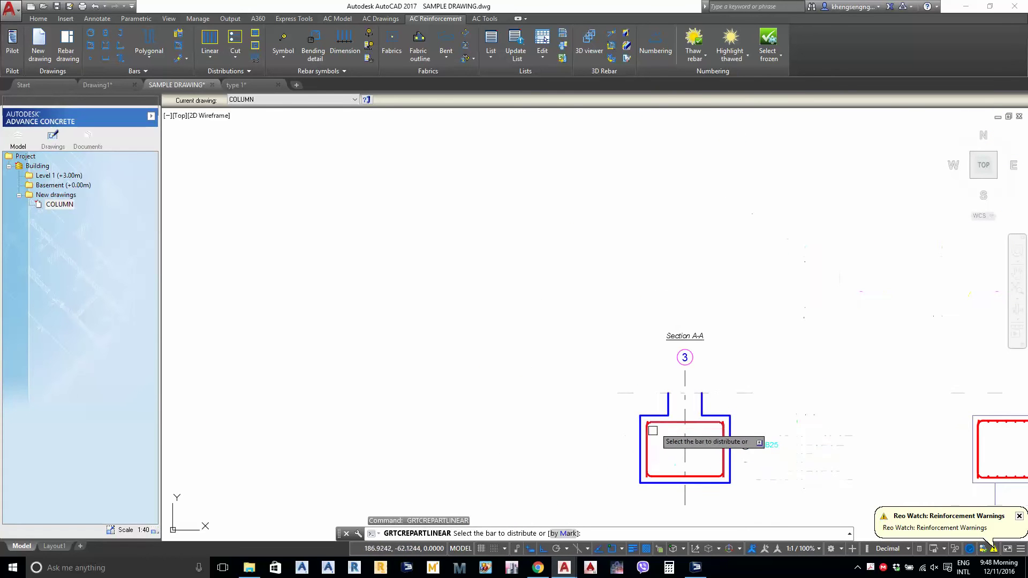
scroll(716, 428, down, 3)
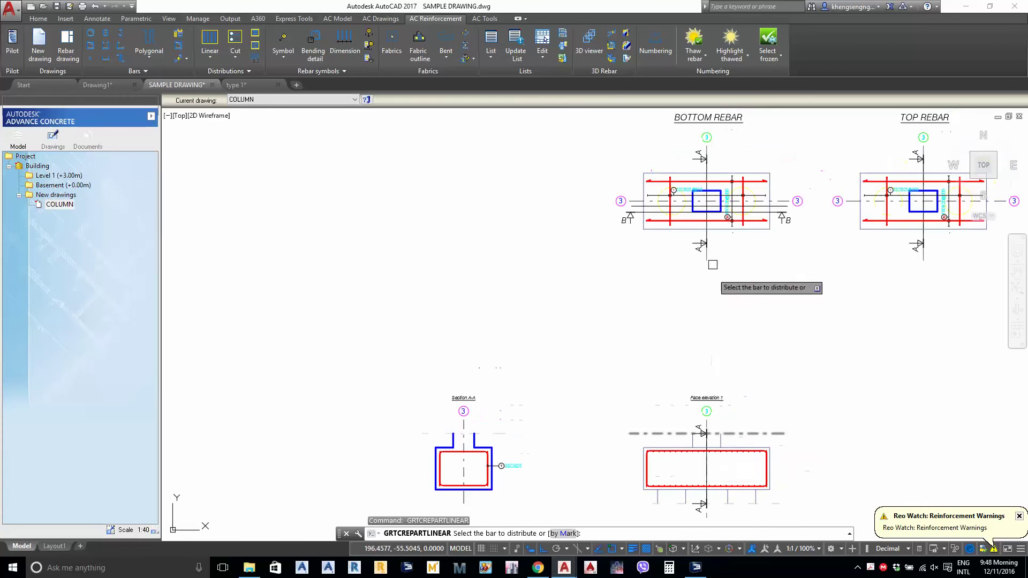
middle_drag(700, 214, 675, 303)
scroll(676, 304, up, 4)
scroll(675, 308, down, 6)
key(Escape)
Start a linear distribution of the long bent bar in Face elevation 1, using view direction A and a vertical local cut line through its bottom leg
scroll(671, 448, up, 8)
middle_drag(671, 450, 642, 166)
key(space)
click(657, 376)
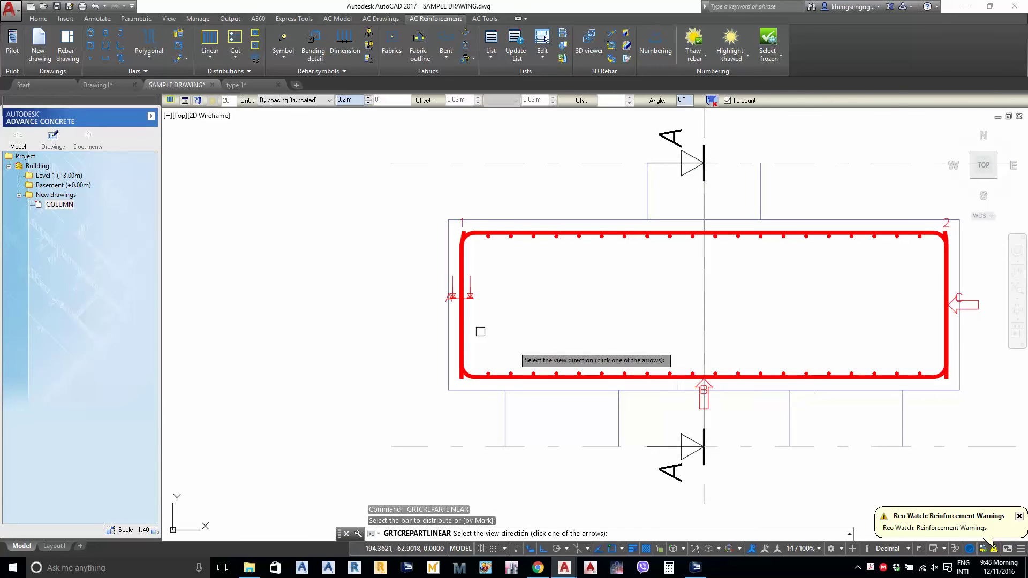
click(461, 296)
click(668, 405)
click(668, 327)
Distribute the bar in Section A-A along the footing's bottom edge, from corner to corner, by truncated 0.2 m spacing
scroll(629, 369, down, 3)
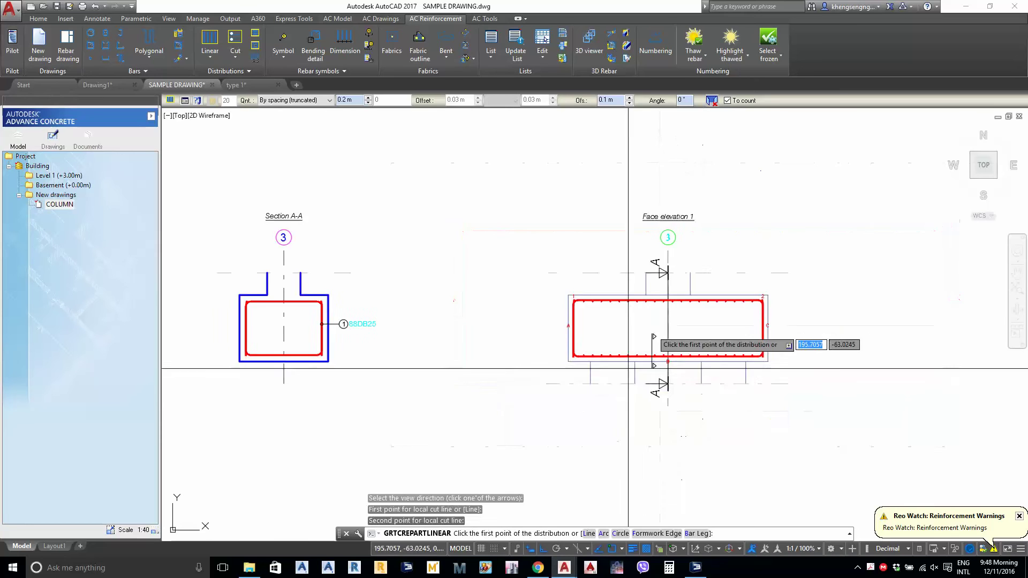
scroll(166, 321, up, 4)
click(354, 425)
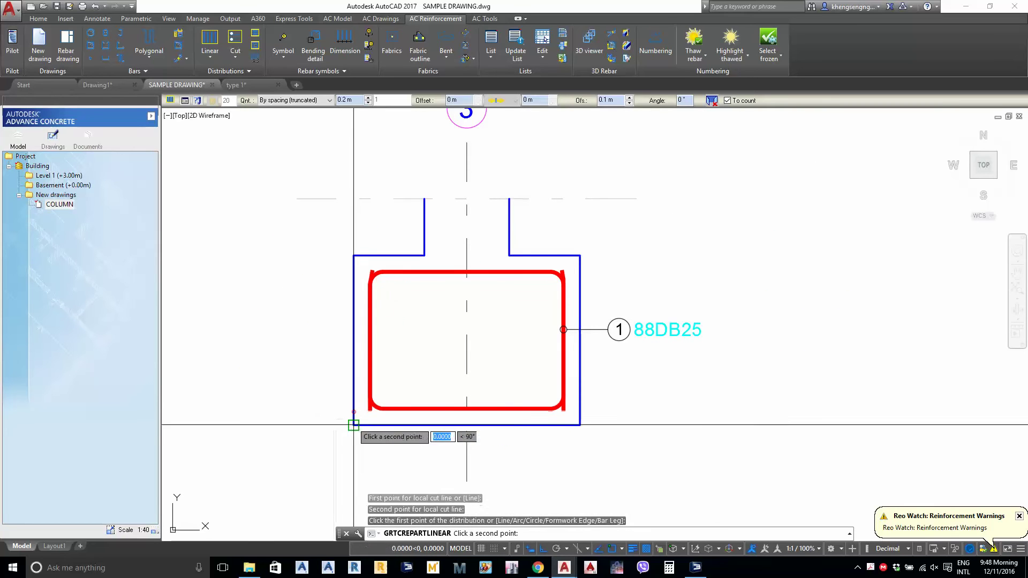
click(579, 425)
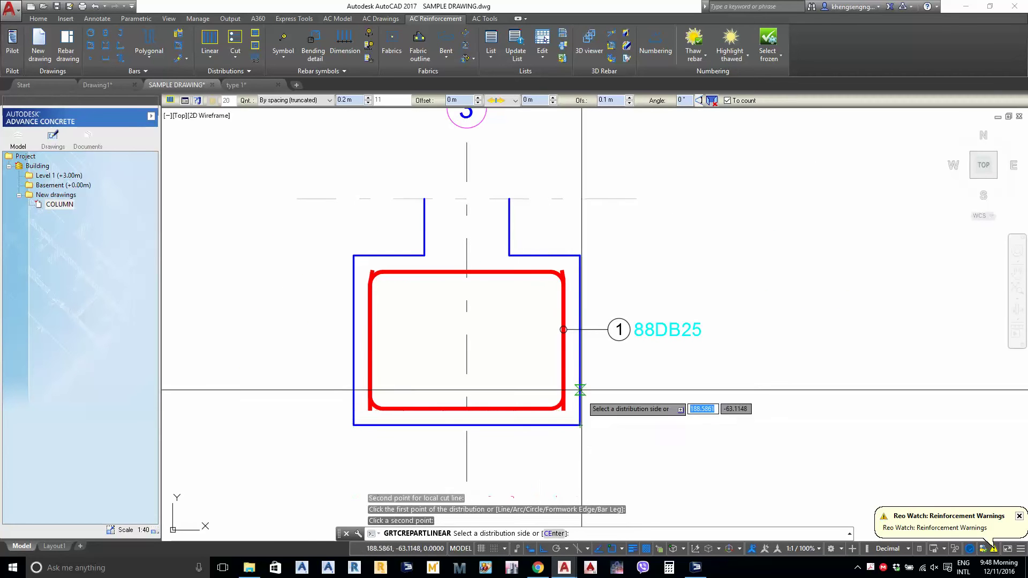
click(689, 286)
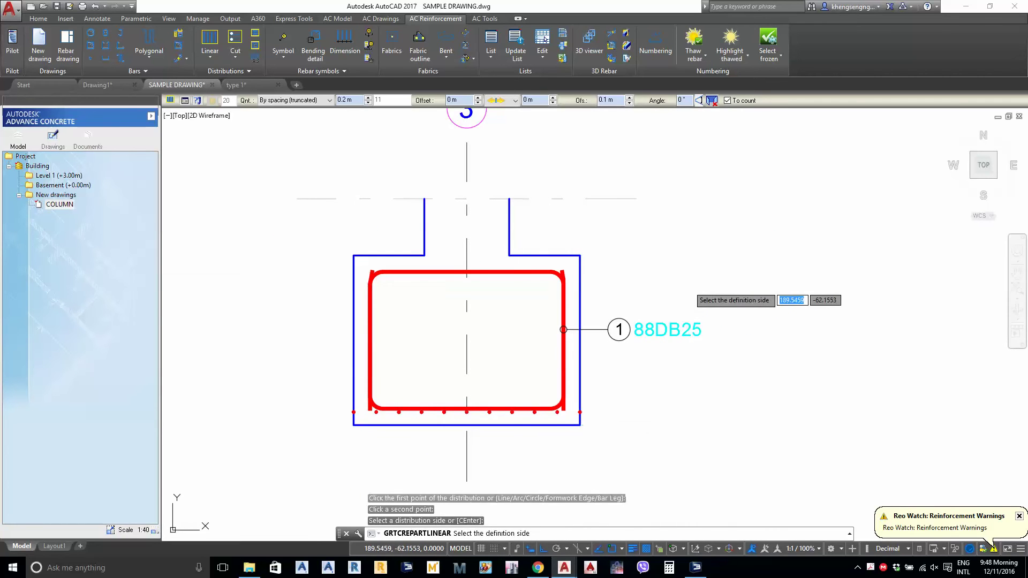
key(Return)
click(688, 287)
key(Escape)
Set the offset of the bottom bar distribution in Section A-A to 0.1 m
scroll(538, 446, up, 3)
mouse_move(521, 409)
middle_down()
mouse_move(536, 393)
mouse_move(535, 404)
middle_up()
scroll(540, 357, down, 5)
middle_drag(858, 362, 557, 362)
scroll(582, 353, up, 3)
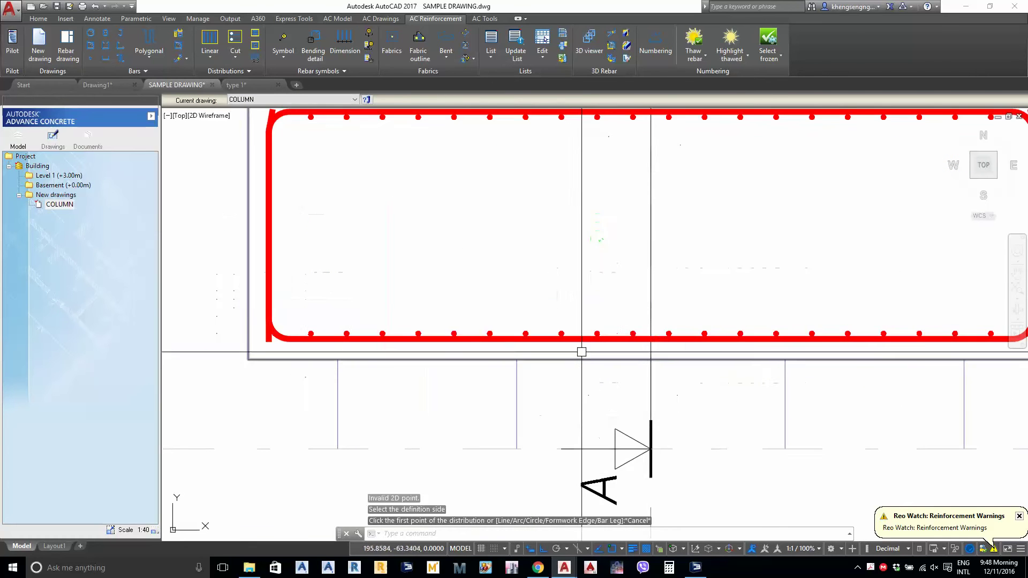
scroll(581, 352, down, 5)
scroll(500, 371, up, 6)
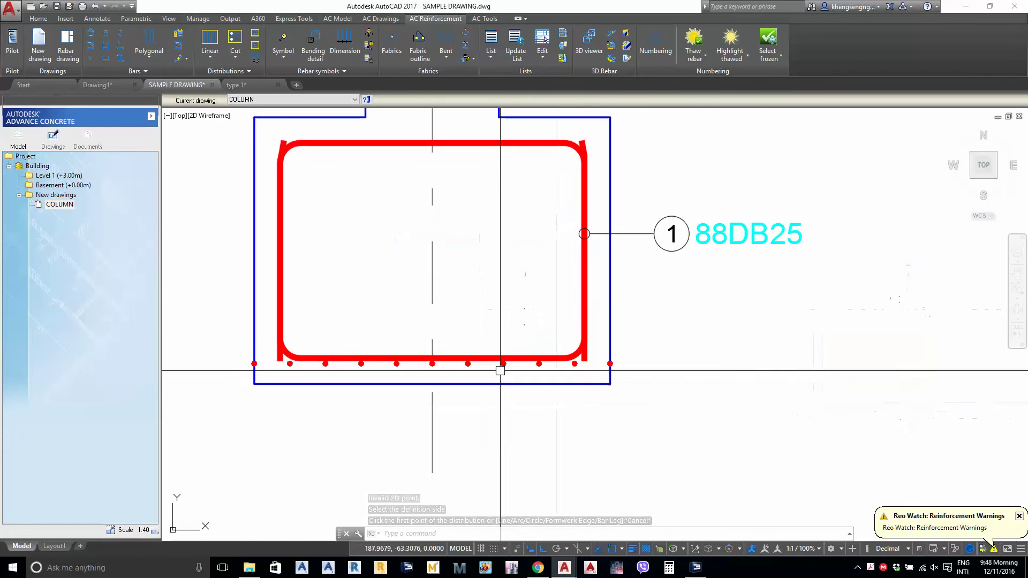
scroll(500, 370, up, 4)
scroll(544, 241, down, 3)
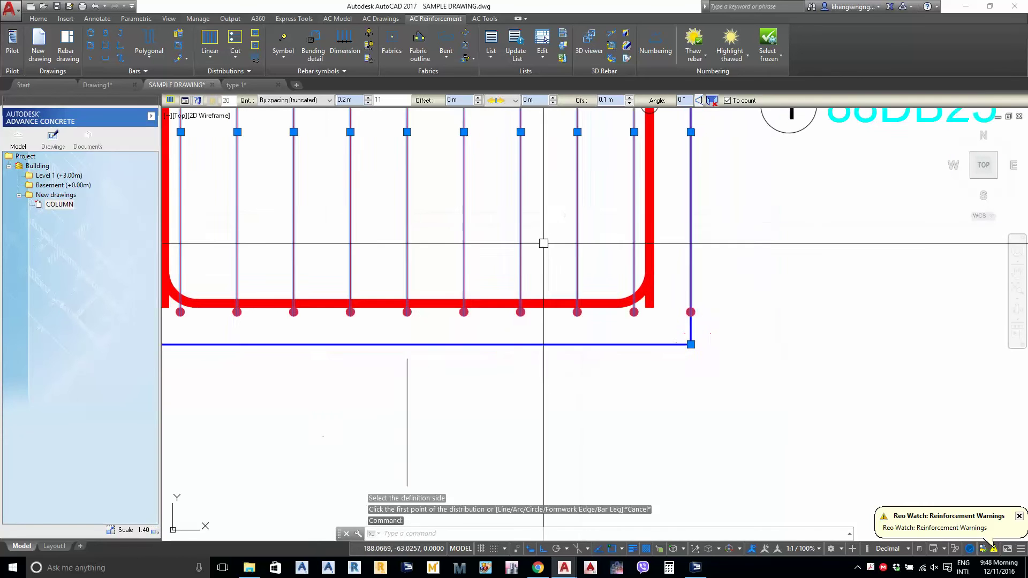
scroll(553, 266, up, 1)
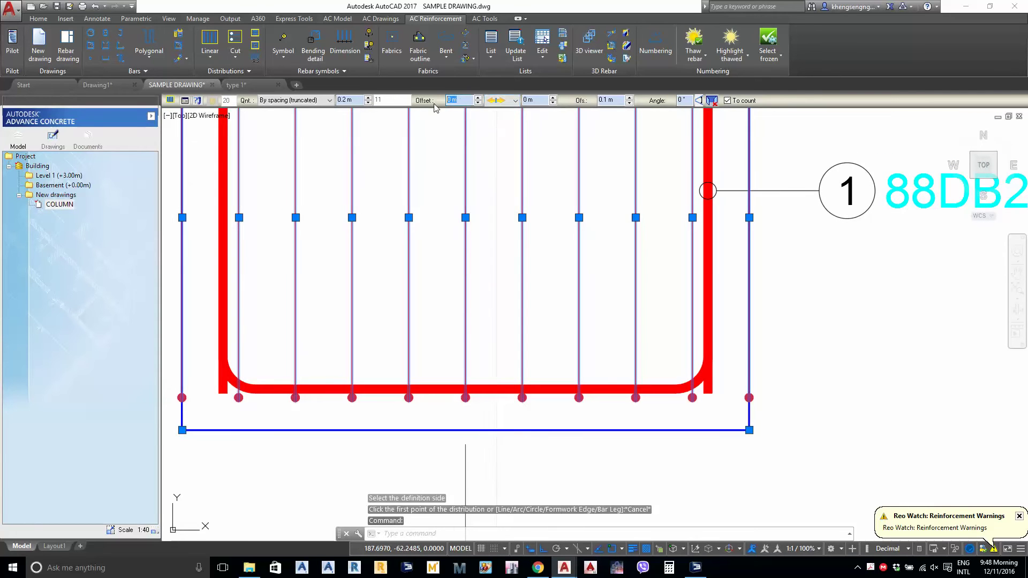
key(Return)
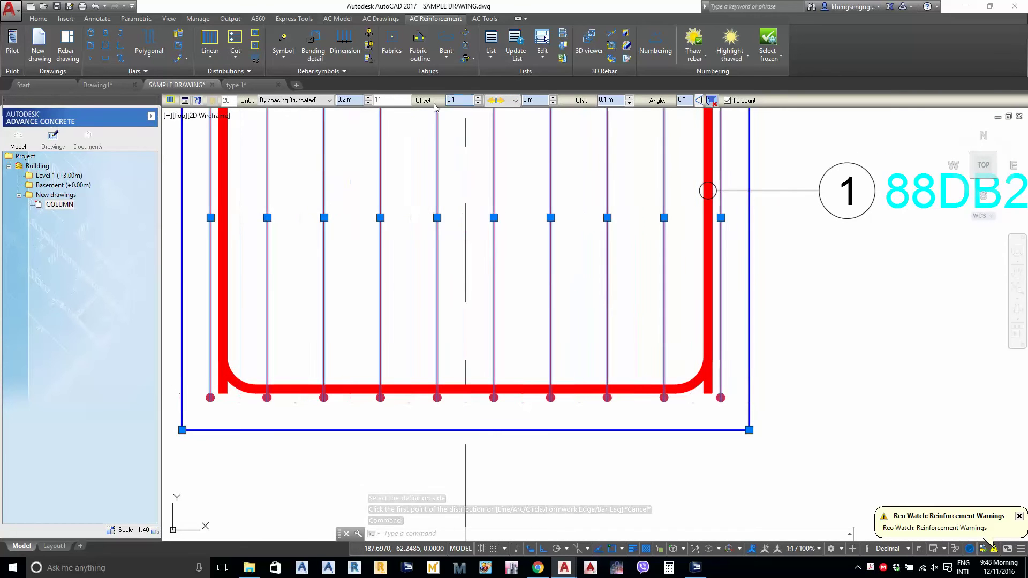
key(Escape)
Mirror the bottom bar distribution in Section A-A about a horizontal line through the footing's mid-height, keeping the original bars
scroll(541, 391, down, 2)
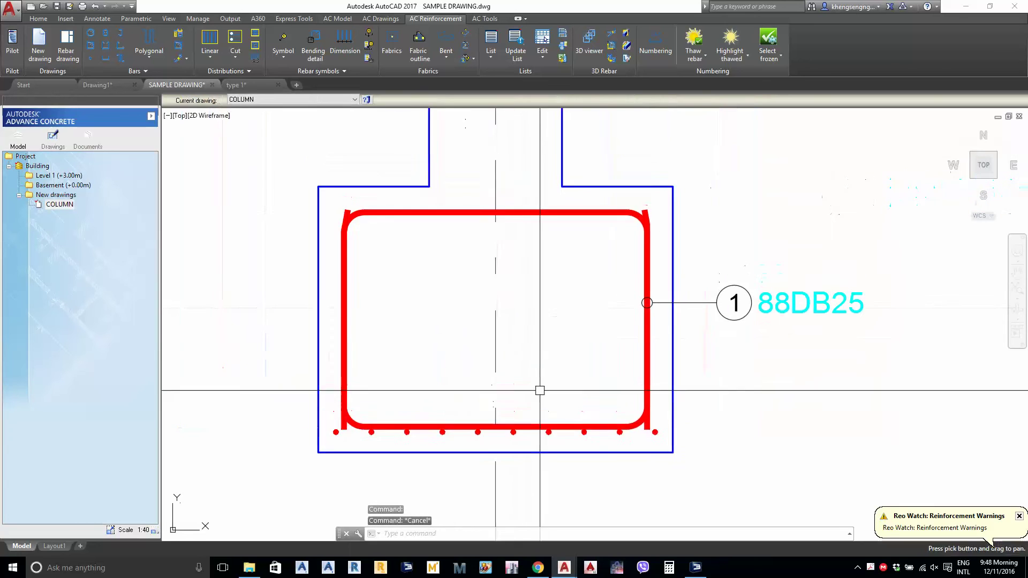
scroll(463, 450, up, 4)
scroll(463, 450, down, 2)
click(420, 458)
scroll(499, 379, down, 2)
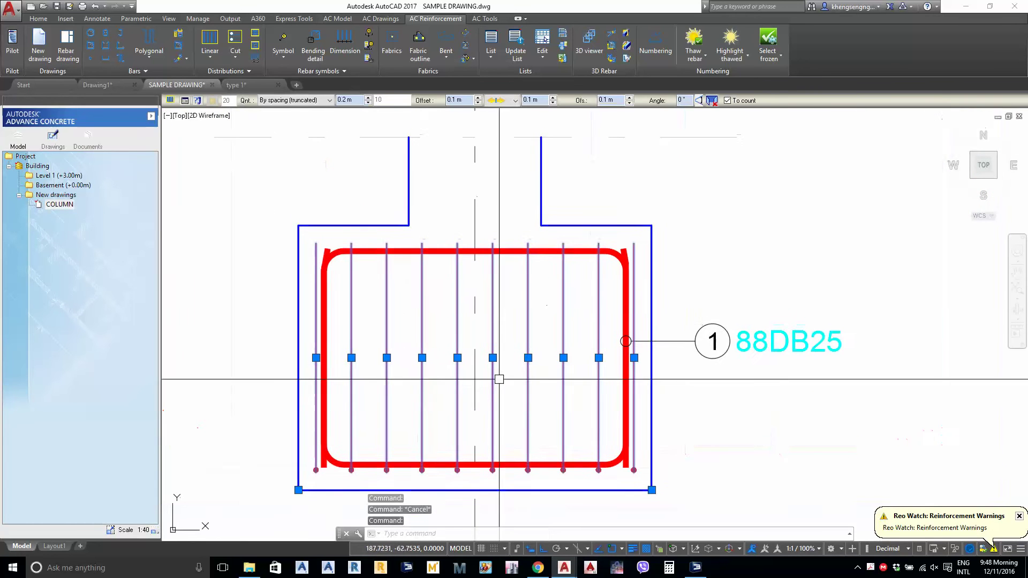
key(Return)
click(652, 357)
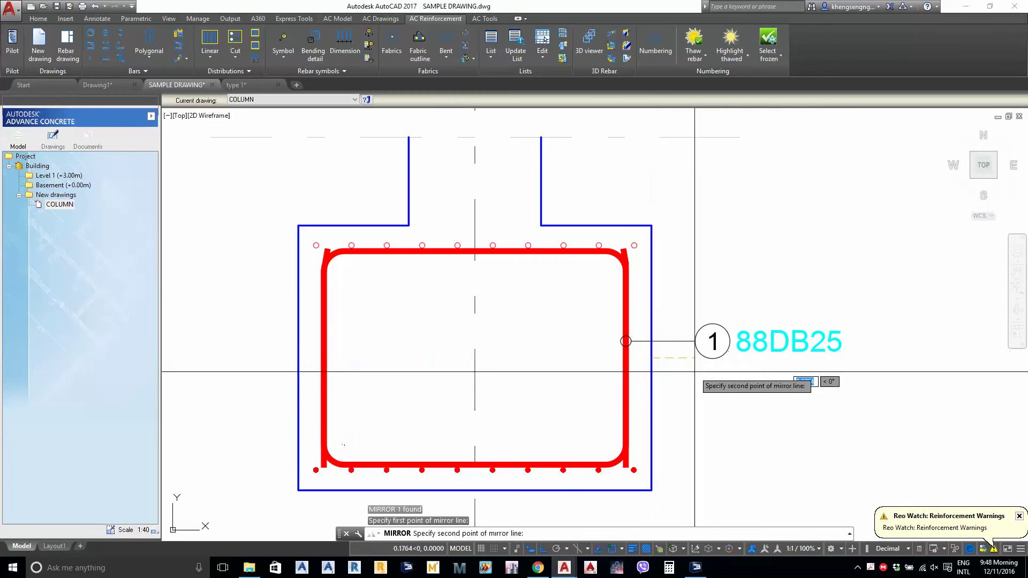
click(848, 388)
key(Return)
Examine the top and bottom bar rows in Section A-A and compare them with the reinforcement in Face elevation 1
scroll(727, 431, down, 3)
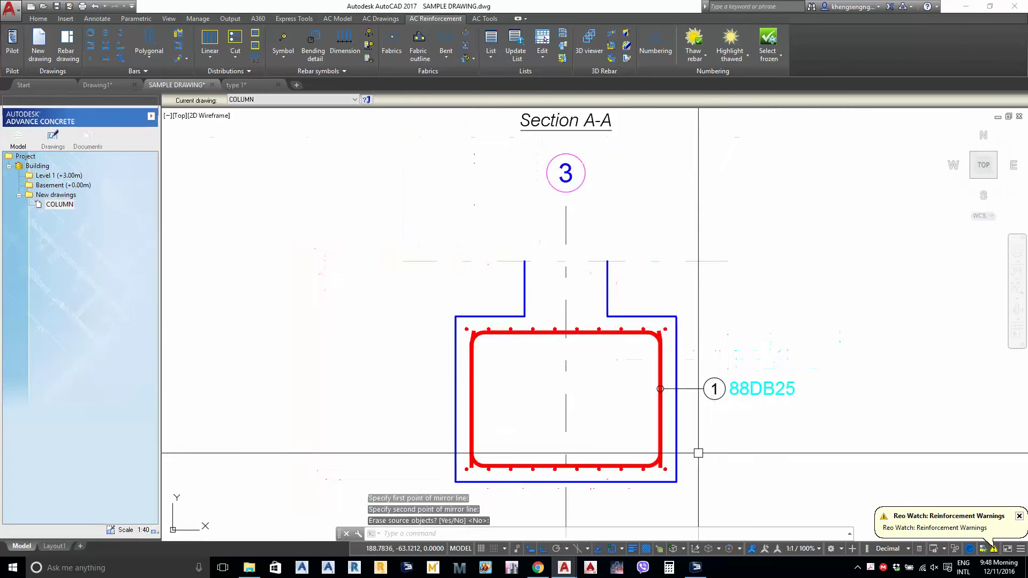
scroll(619, 324, up, 3)
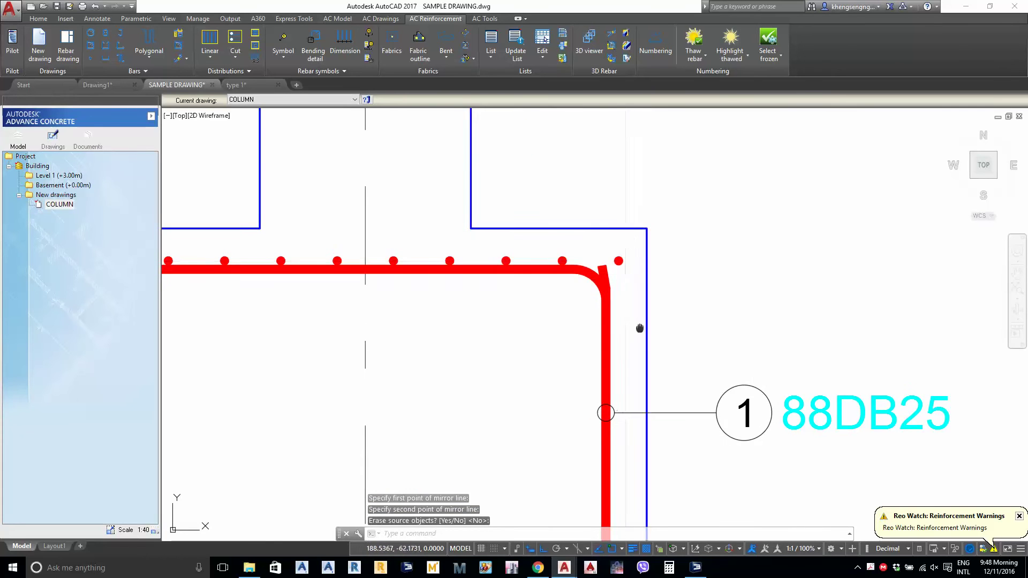
scroll(628, 328, down, 3)
scroll(628, 327, down, 1)
middle_drag(607, 361, 445, 374)
scroll(444, 374, down, 1)
scroll(764, 348, up, 1)
middle_drag(733, 395, 579, 405)
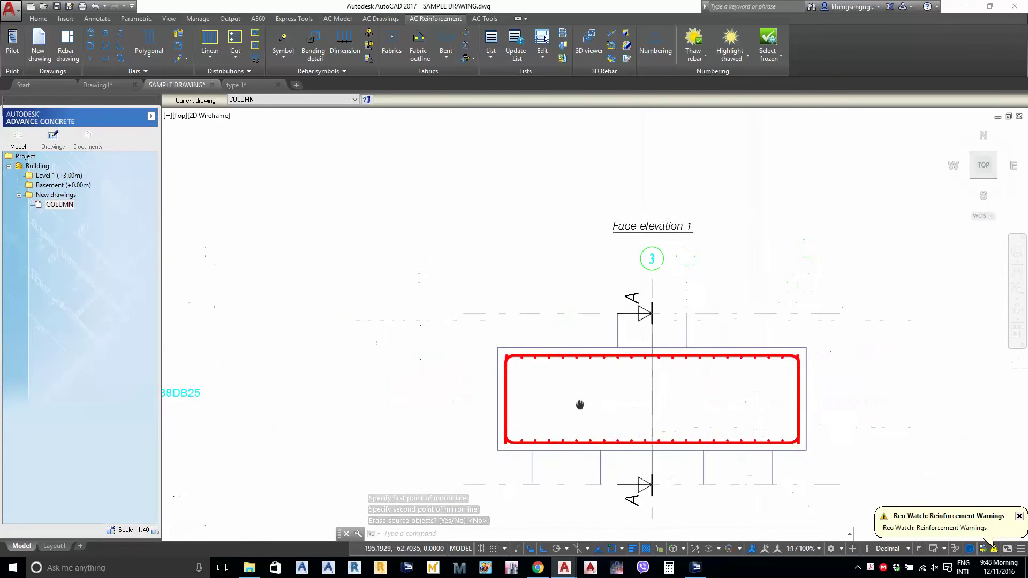
scroll(579, 404, down, 1)
scroll(594, 407, up, 4)
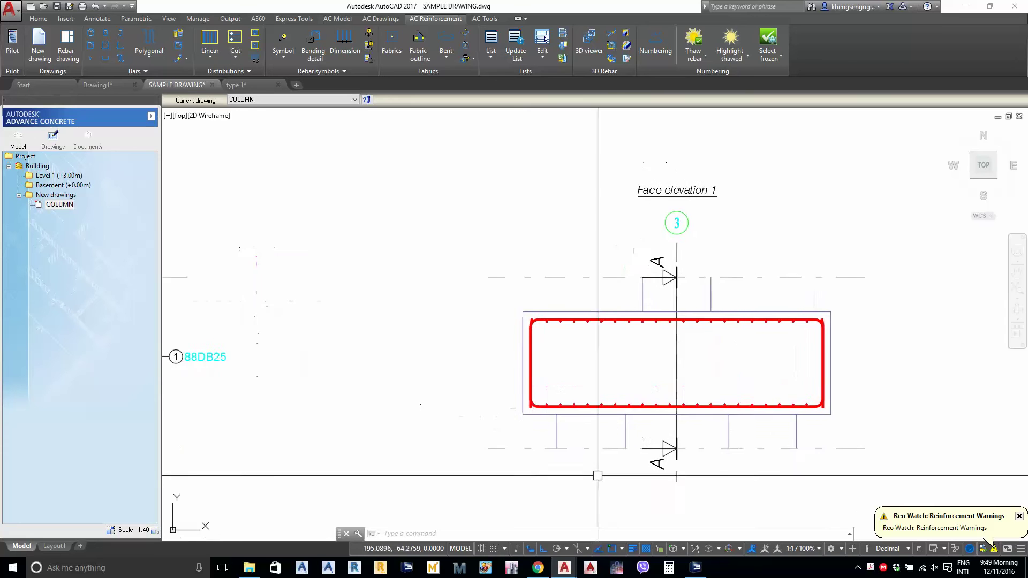
scroll(621, 378, down, 2)
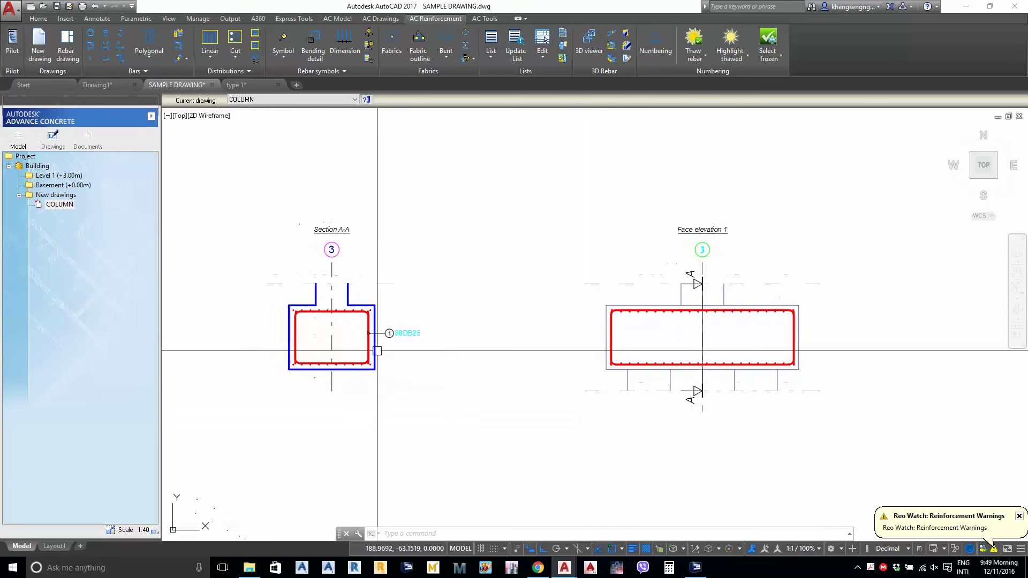
scroll(377, 351, up, 4)
scroll(365, 343, down, 3)
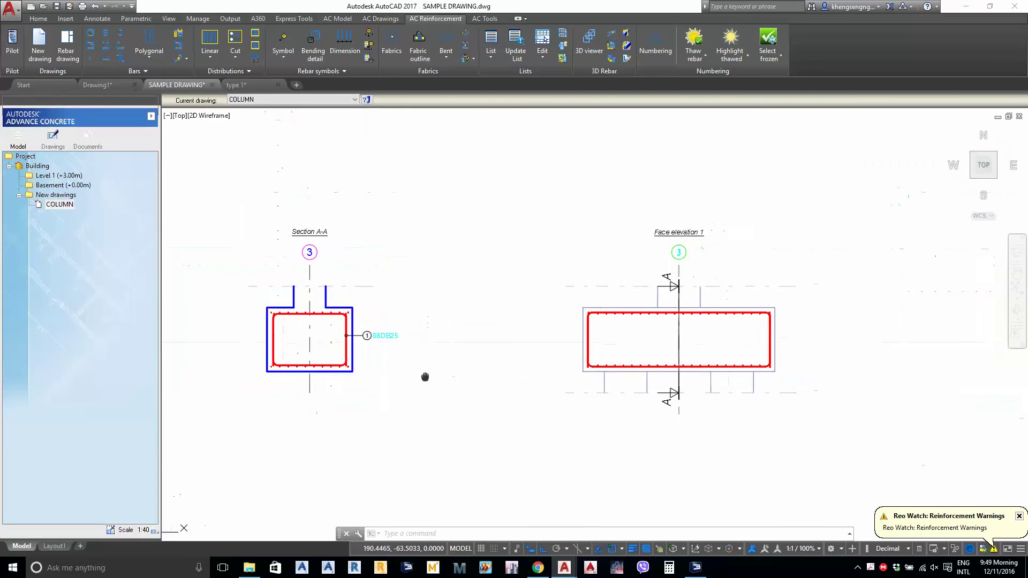
scroll(561, 328, up, 4)
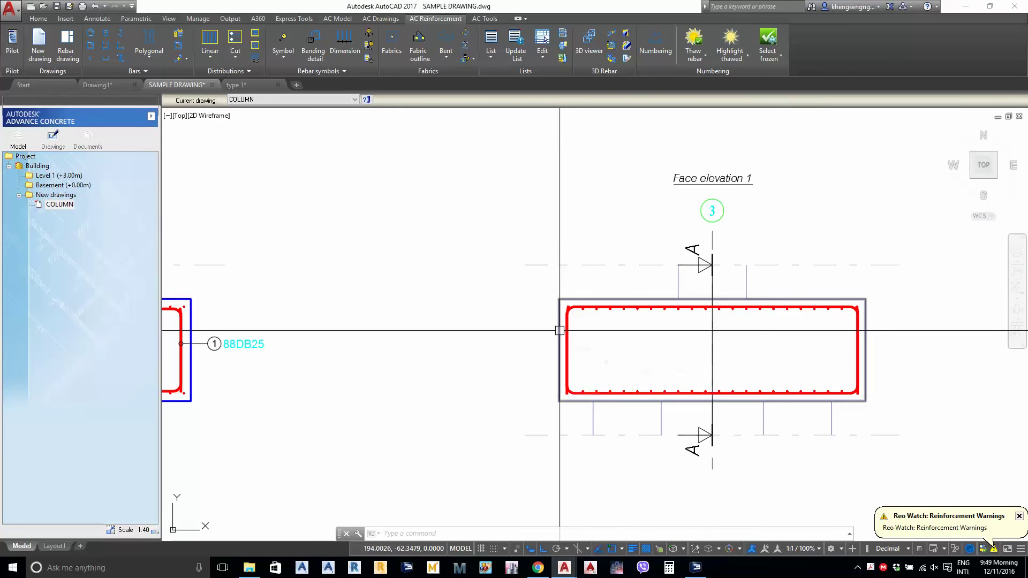
scroll(559, 330, up, 5)
scroll(559, 337, down, 3)
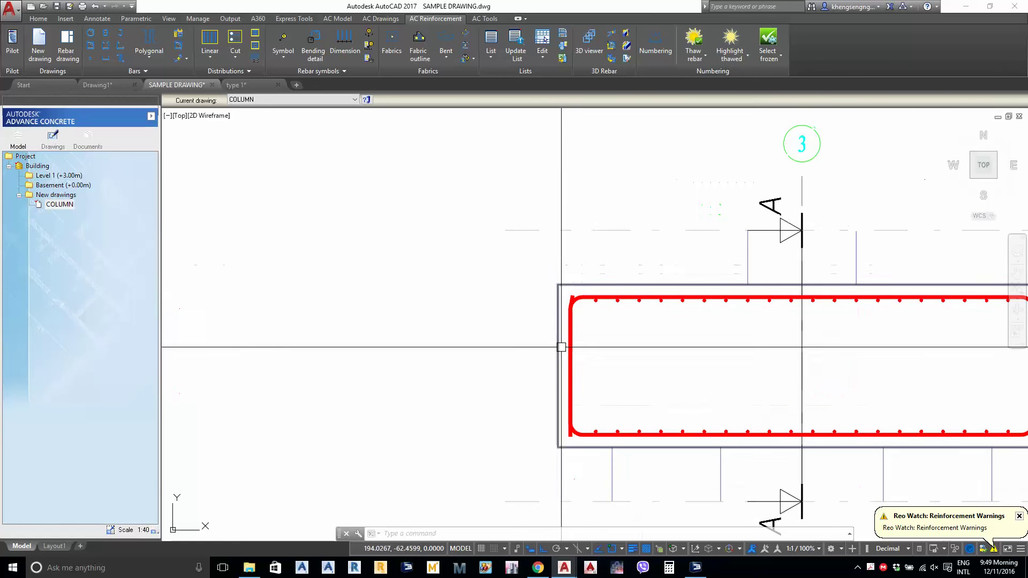
Measure the footing's height along its left edge in Face elevation 1 with a linear dimension
text(DIMLI)
key(Return)
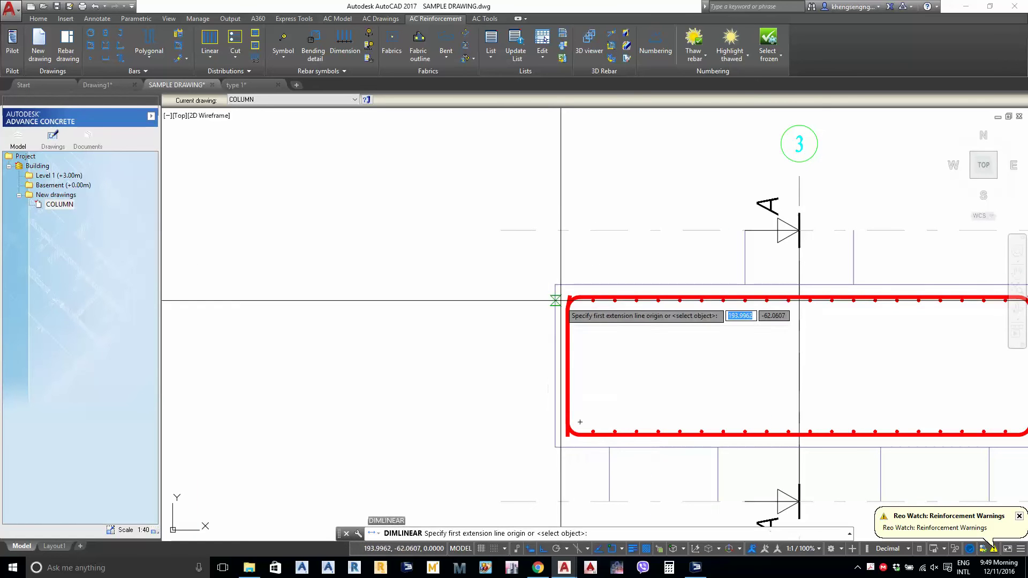
click(555, 284)
click(555, 447)
click(531, 394)
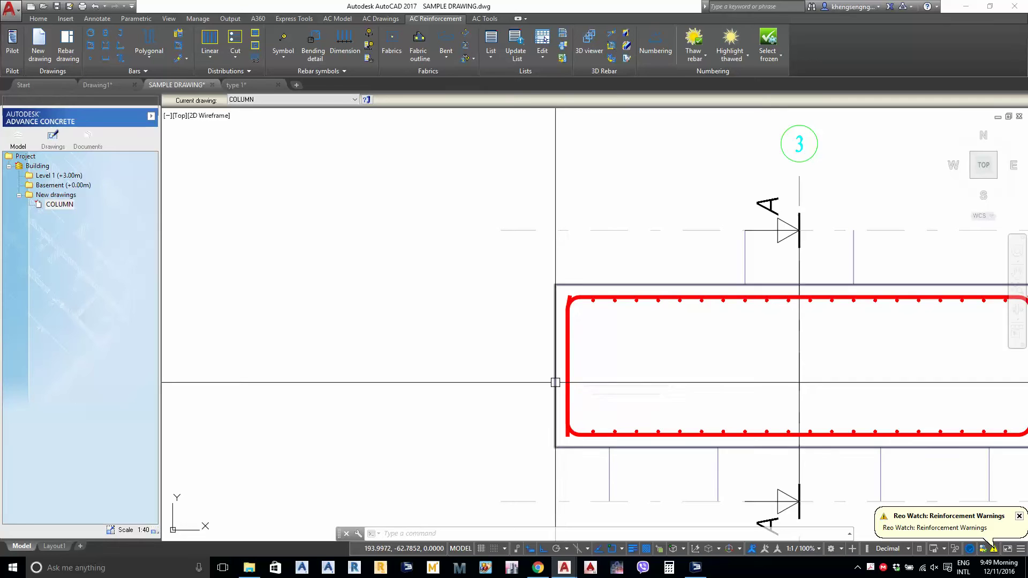
Draw a U-shaped polygonal bar with 0.11 m cover along the footing's left, bottom and right edges in BOTTOM REBAR, and set its diameter to 12
middle_drag(565, 343, 558, 348)
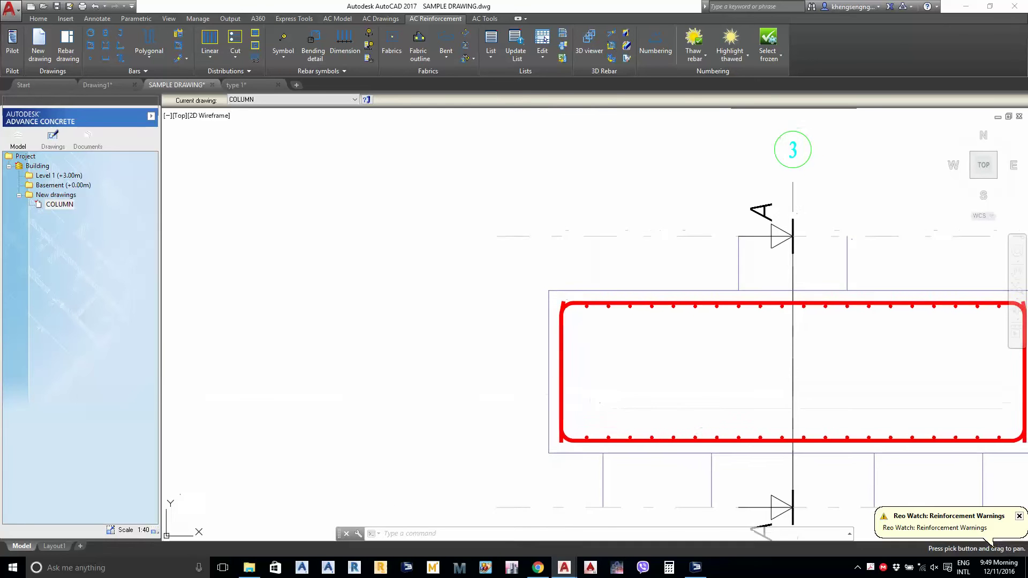
scroll(560, 361, down, 5)
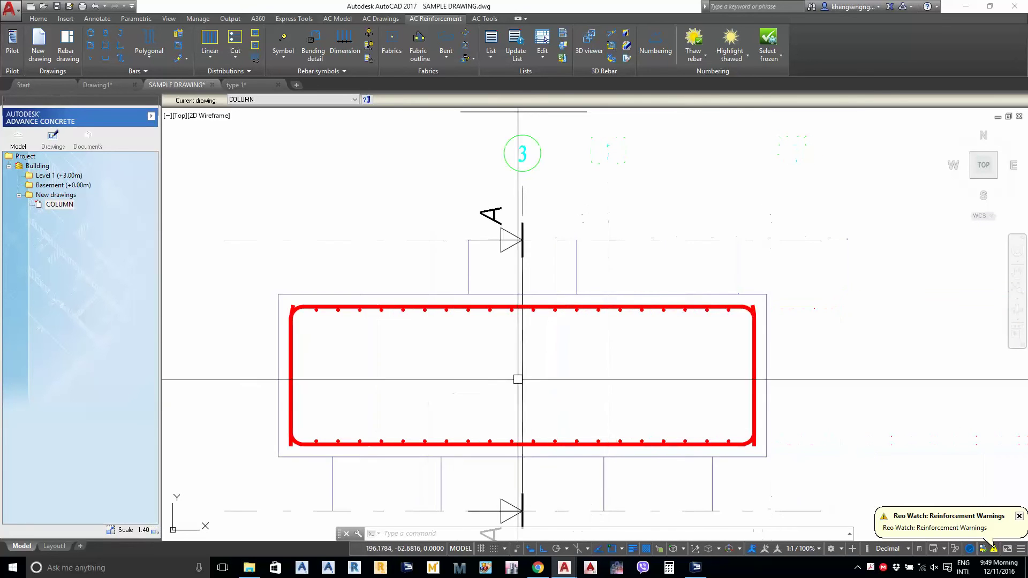
scroll(520, 308, up, 4)
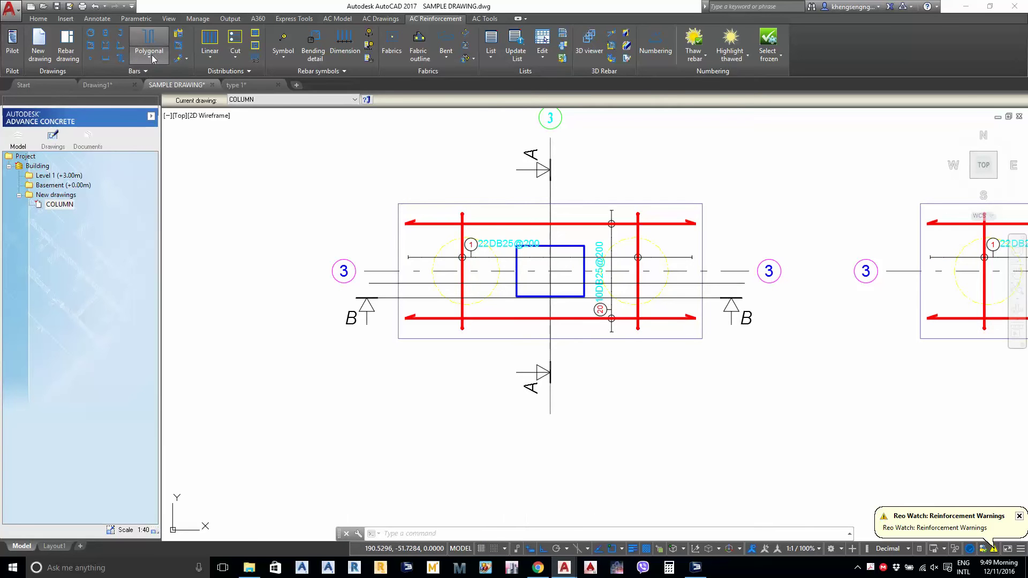
click(152, 56)
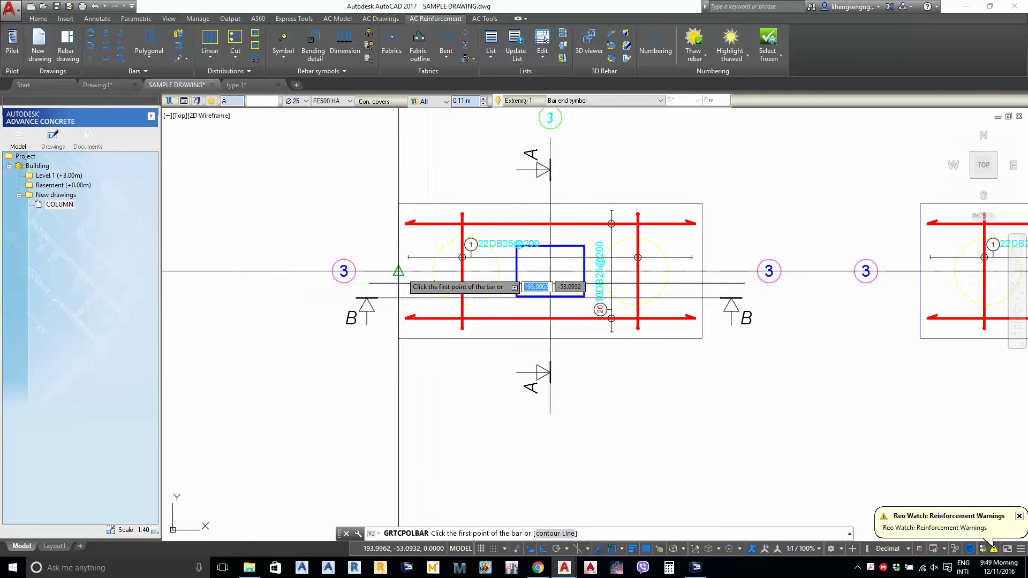
scroll(399, 268, up, 4)
scroll(400, 246, down, 2)
middle_drag(400, 246, 400, 316)
click(394, 227)
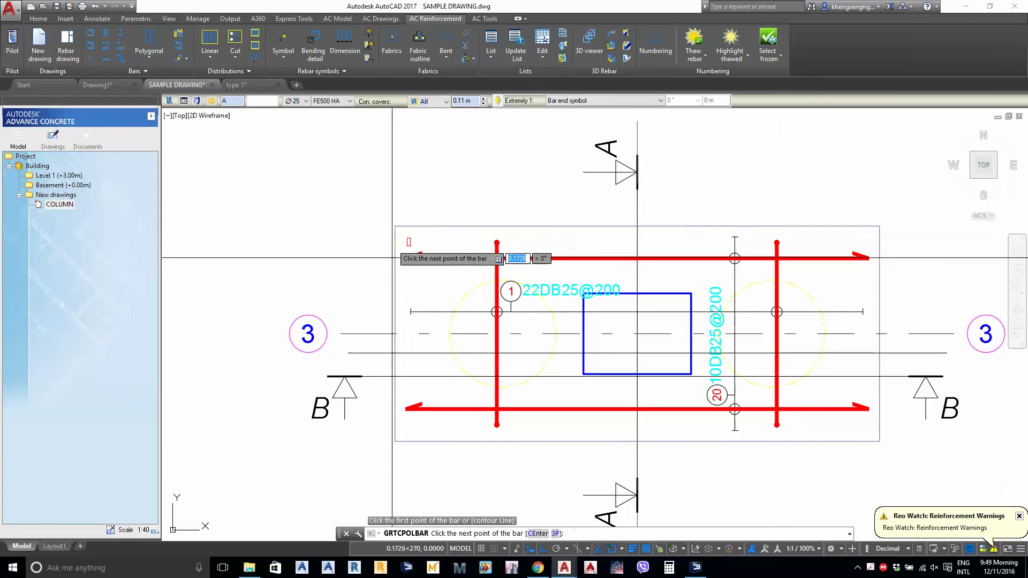
click(395, 441)
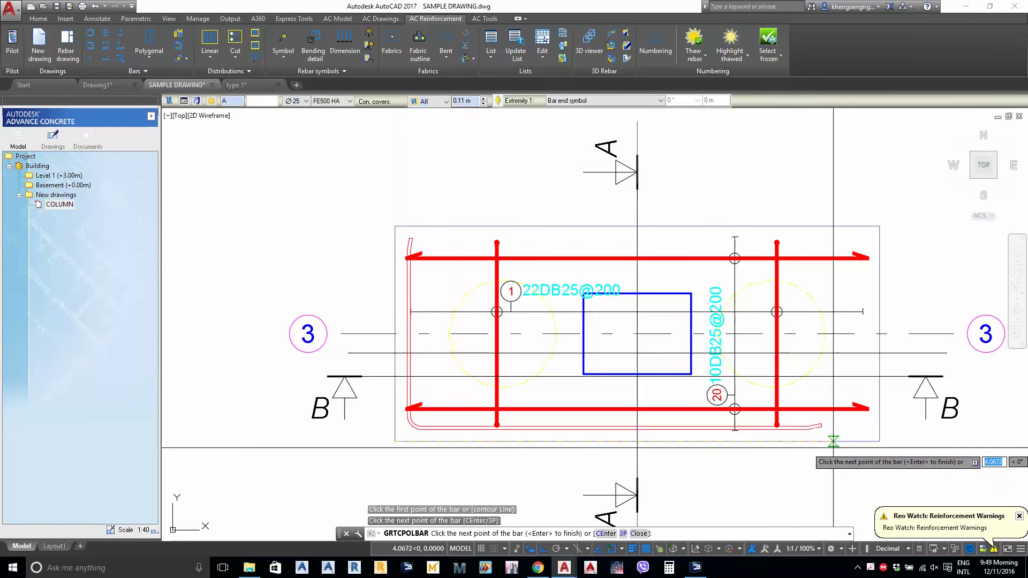
middle_drag(832, 447, 551, 464)
click(594, 457)
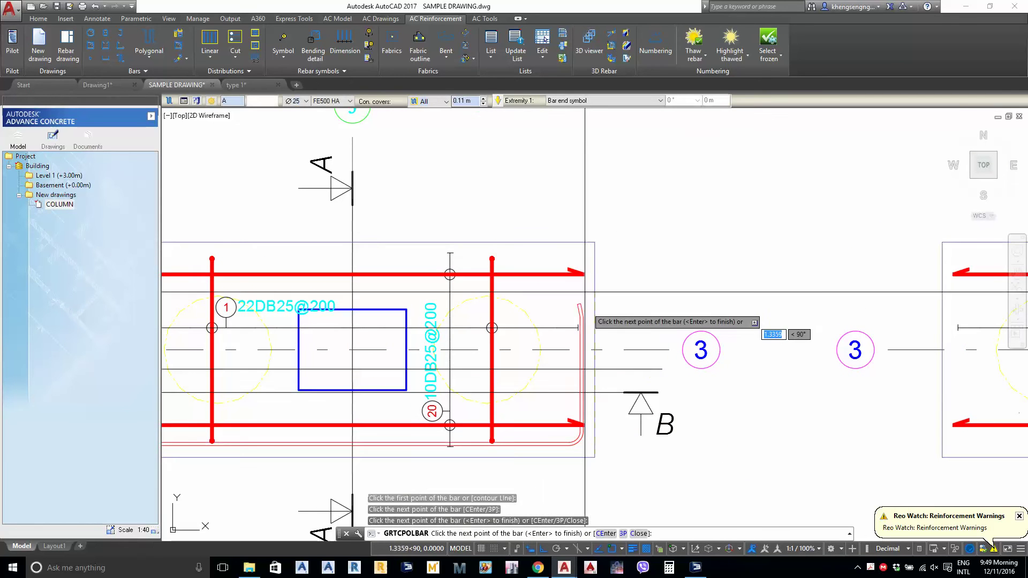
click(595, 242)
key(Return)
click(577, 290)
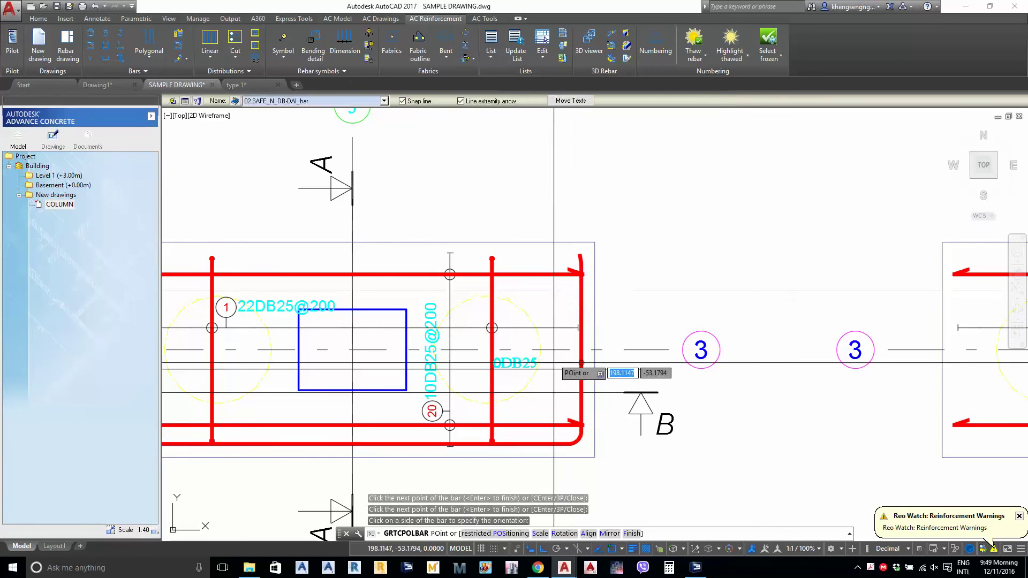
key(Escape)
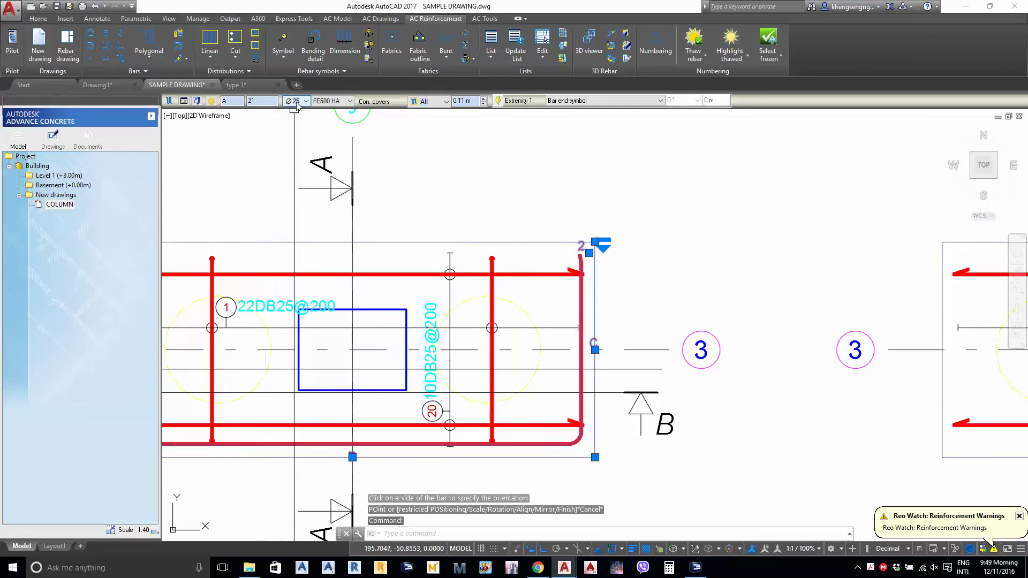
Try to move the U-shaped bar straight down, clear of the BOTTOM REBAR plan, and undo the move
scroll(437, 362, down, 2)
middle_drag(449, 442, 485, 400)
text(m)
key(space)
click(600, 426)
middle_drag(596, 480, 586, 312)
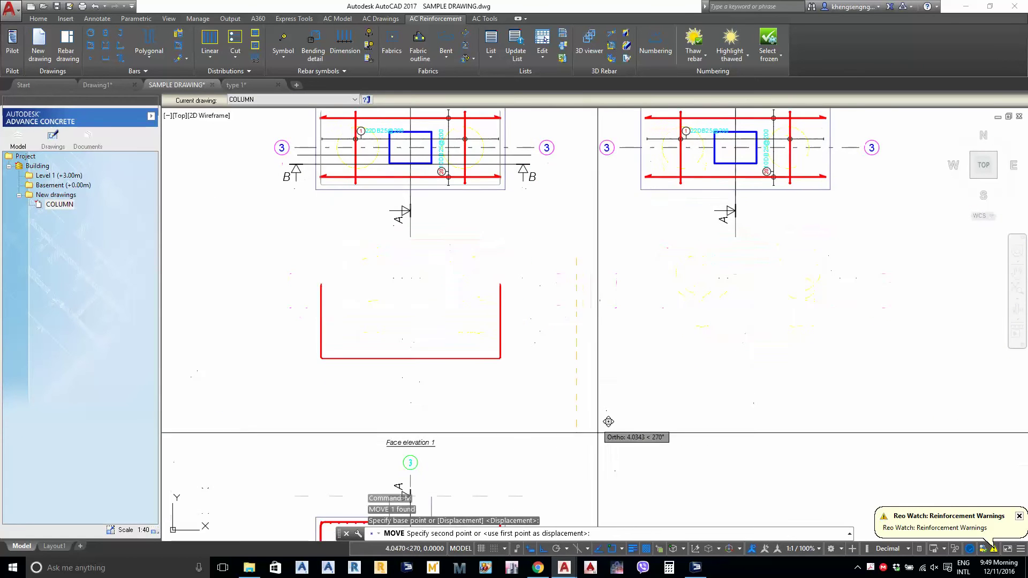
click(601, 435)
middle_drag(522, 375, 525, 394)
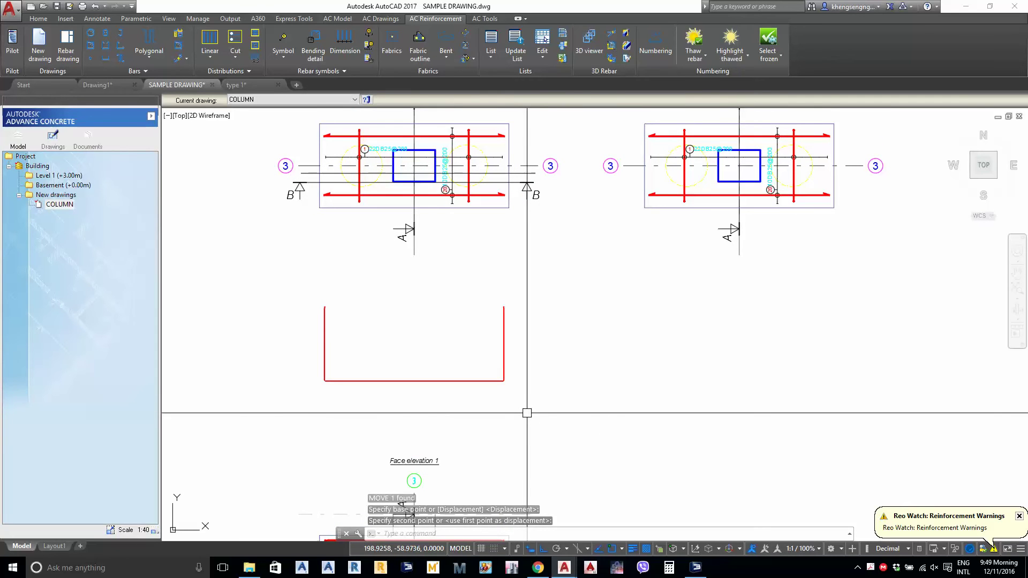
key(ctrl+z)
key(ctrl+z)
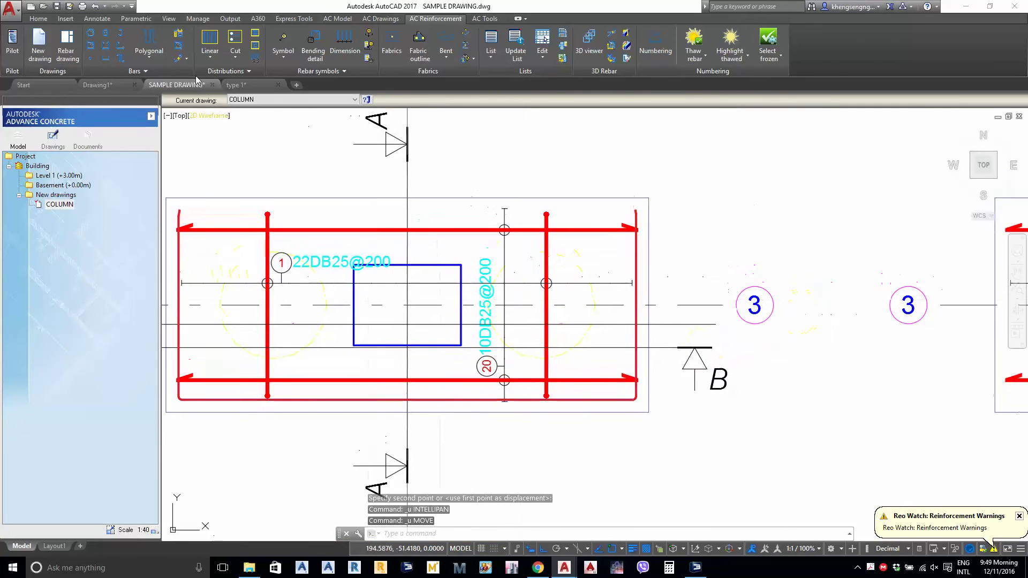
Distribute the U-shaped bar one by one at a 180° angle, placing it at the bottom-right footing corner in the BOTTOM REBAR plan
click(208, 61)
click(230, 99)
middle_drag(206, 358, 450, 342)
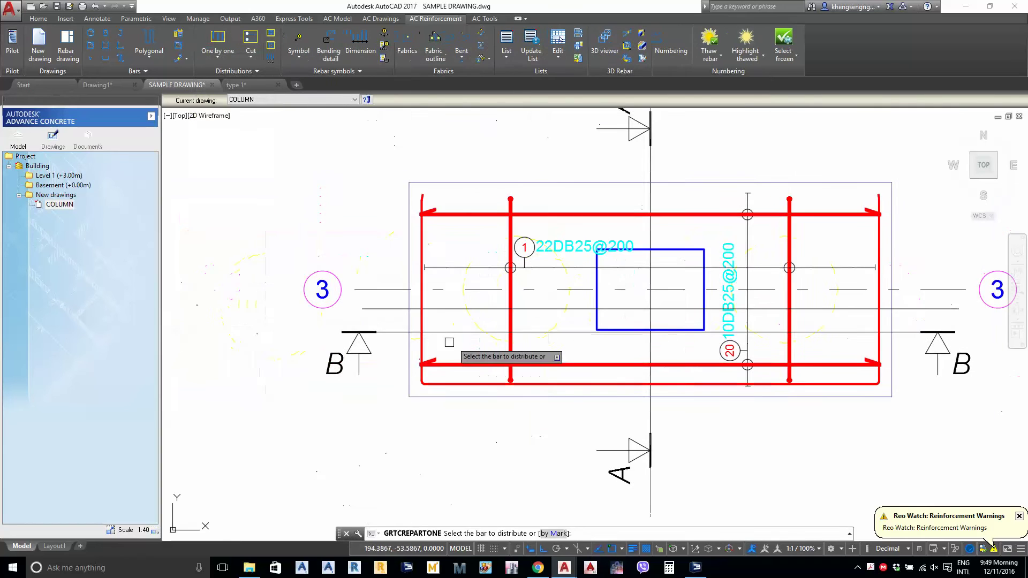
click(418, 346)
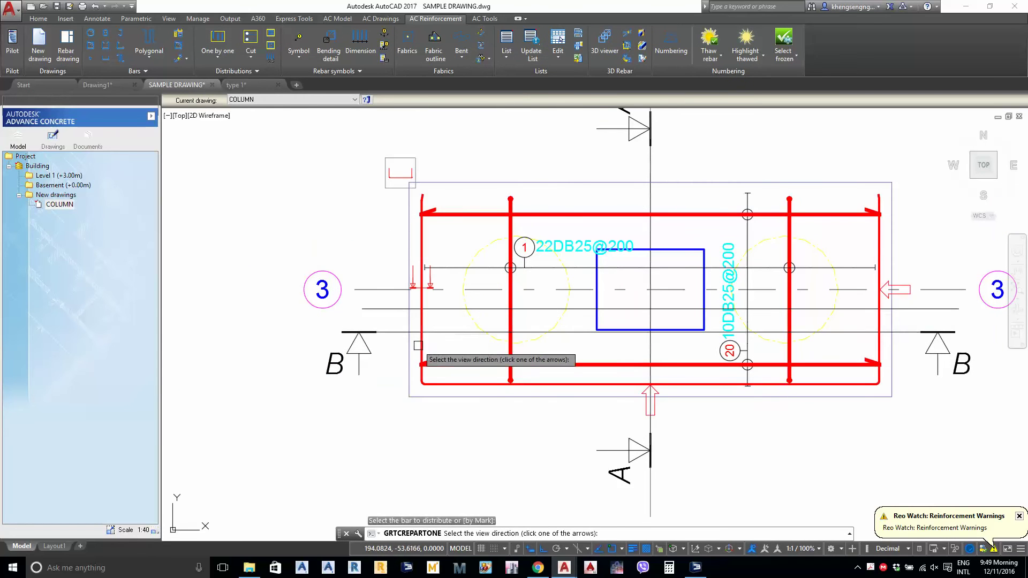
click(393, 191)
scroll(401, 241, down, 5)
scroll(583, 337, up, 4)
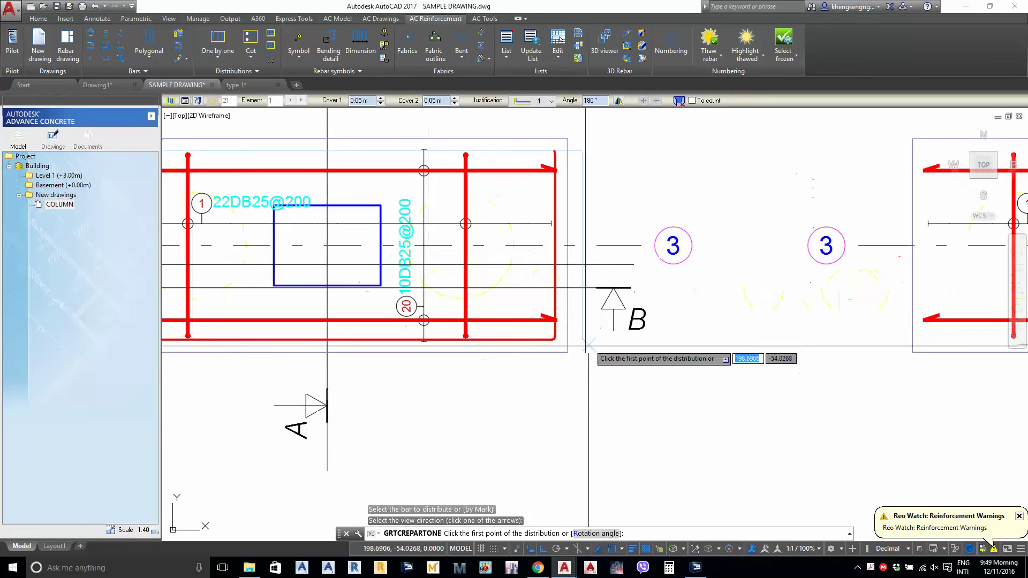
click(568, 352)
key(Return)
Set both Cover 1 and Cover 2 of the distributed U-shaped bar to 0.1 m
middle_drag(515, 173, 507, 264)
click(503, 247)
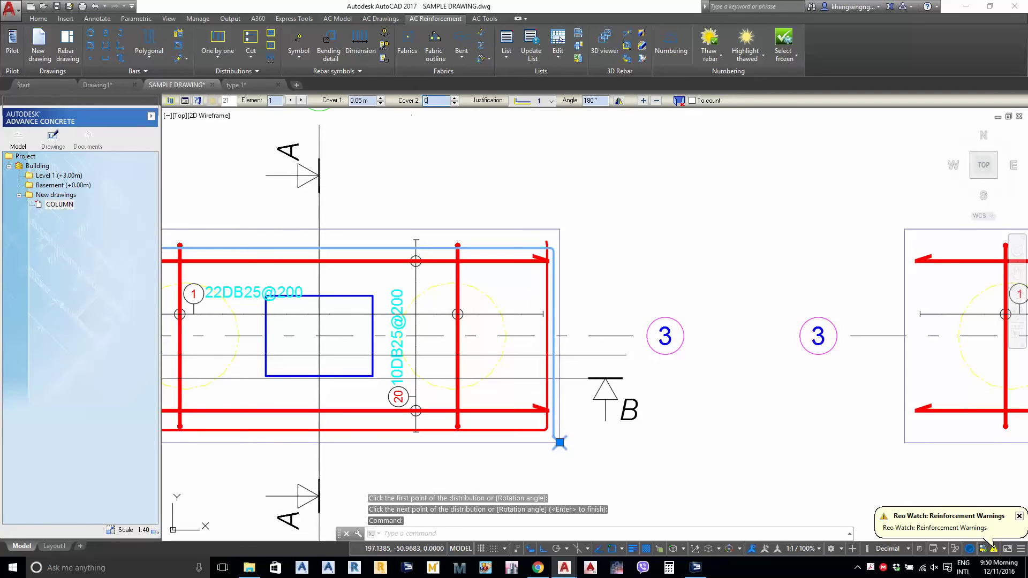
middle_drag(502, 199, 676, 230)
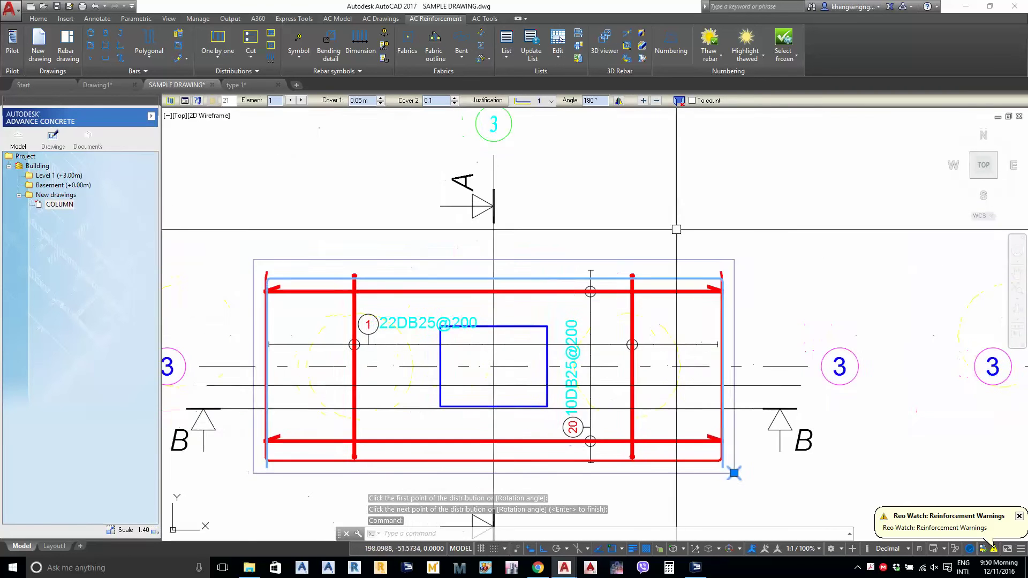
scroll(397, 256, up, 1)
middle_drag(365, 211, 381, 240)
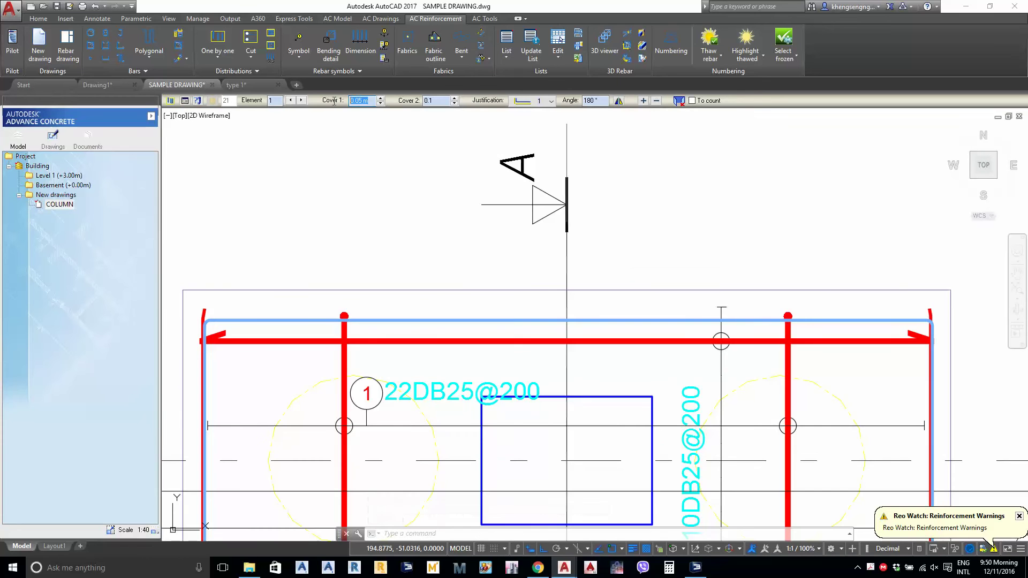
key(Return)
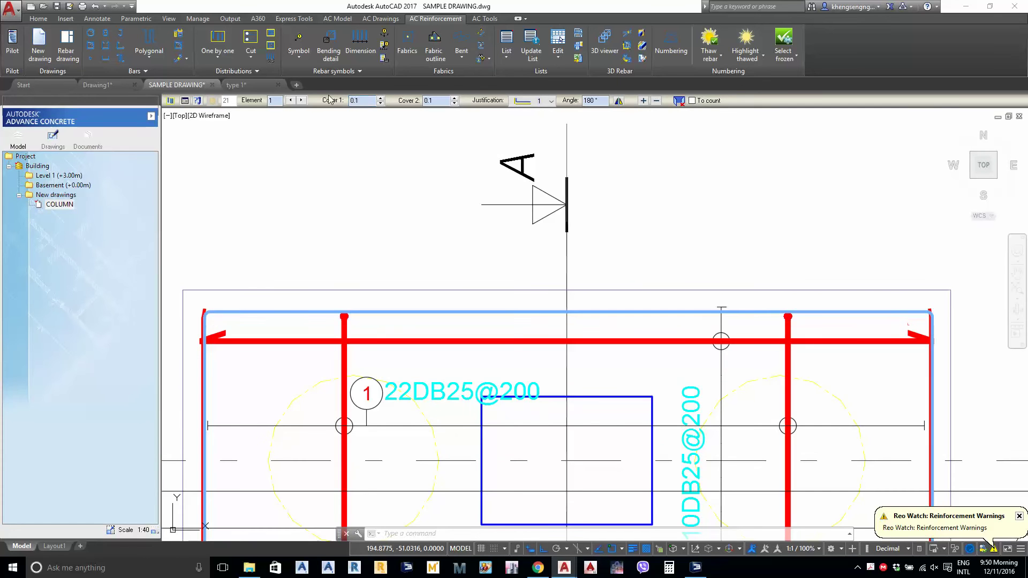
key(Escape)
Examine the corners where the distributed bar meets the original U-shaped bar in the BOTTOM REBAR plan
mouse_move(278, 321)
middle_down()
mouse_move(415, 306)
mouse_move(214, 315)
middle_up()
scroll(410, 307, up, 2)
click(408, 298)
click(394, 260)
scroll(385, 269, down, 2)
scroll(808, 291, up, 4)
middle_drag(807, 291, 684, 311)
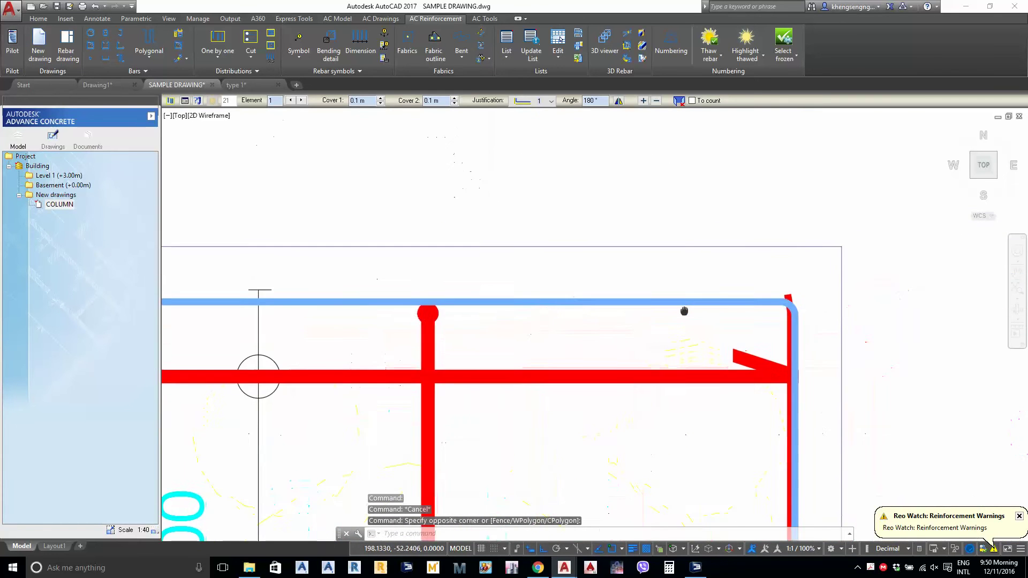
scroll(684, 303, down, 2)
middle_drag(723, 524, 708, 311)
scroll(703, 369, up, 1)
Set the concrete cover of the original U-shaped bar to 0.1 m on all sides
key(Escape)
click(675, 400)
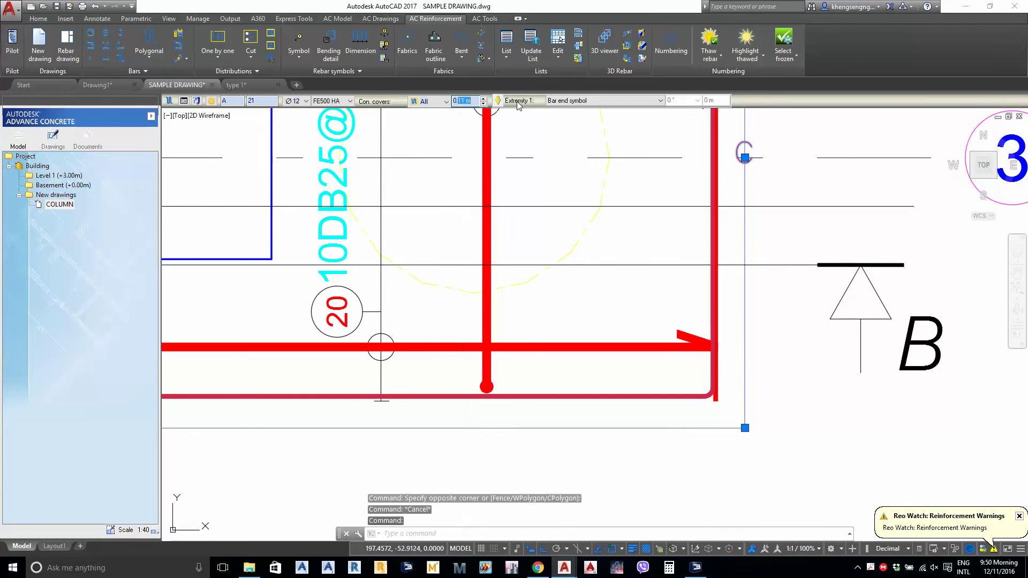
key(Return)
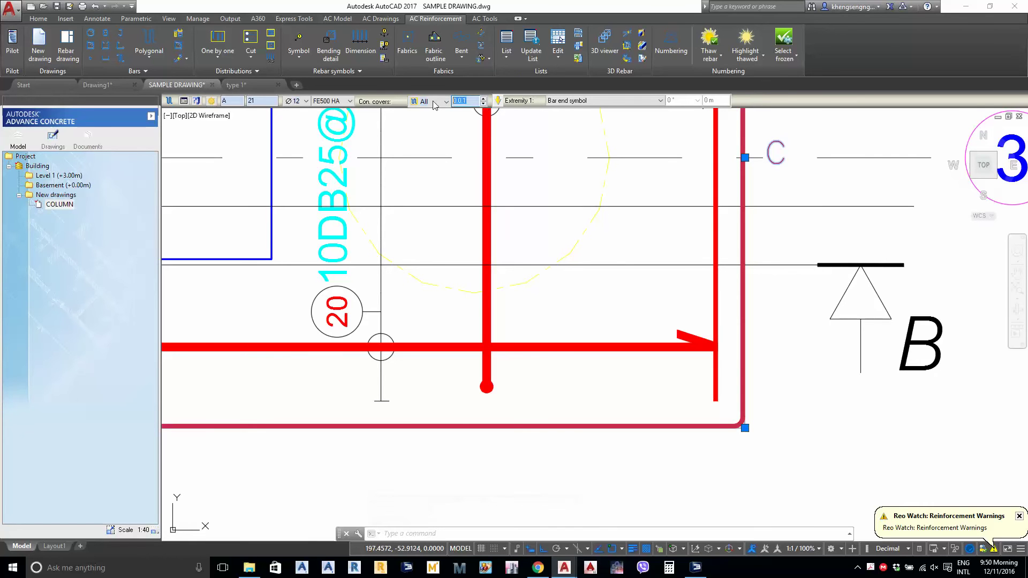
key(Escape)
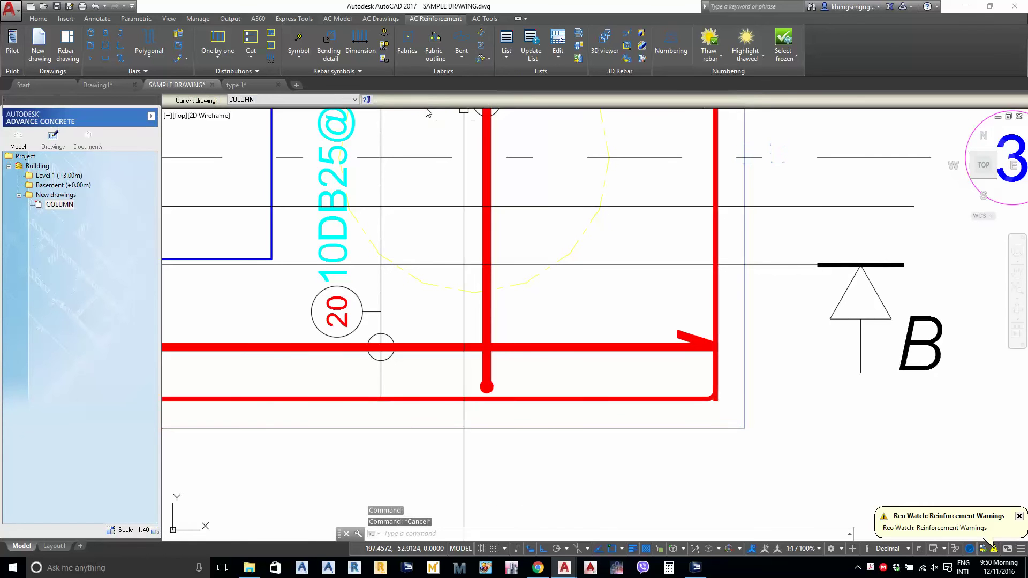
Copy the distributed U-shaped bar from the BOTTOM REBAR plan to the matching footing corner in the TOP REBAR plan
scroll(429, 386, down, 5)
scroll(429, 386, up, 5)
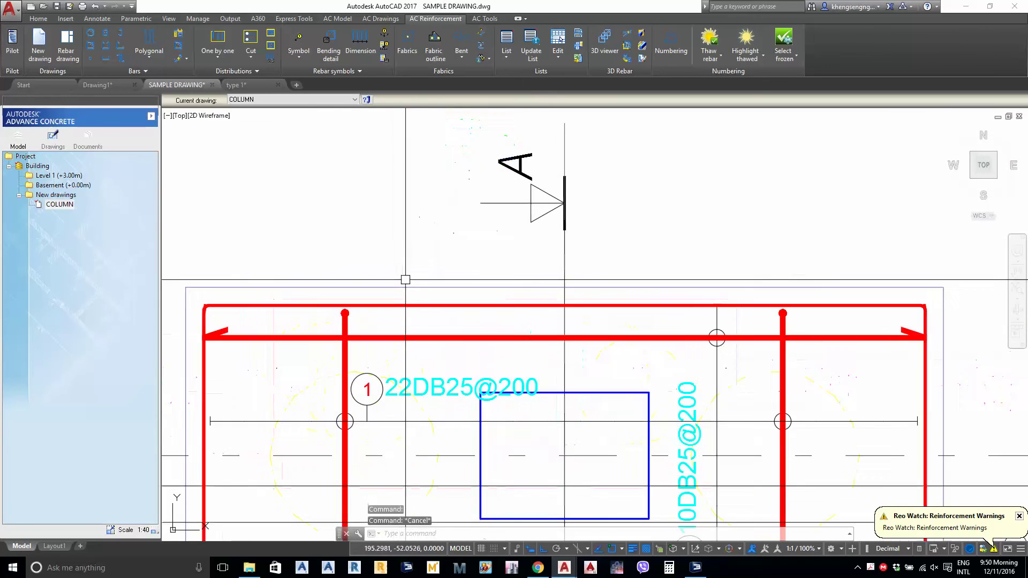
click(421, 307)
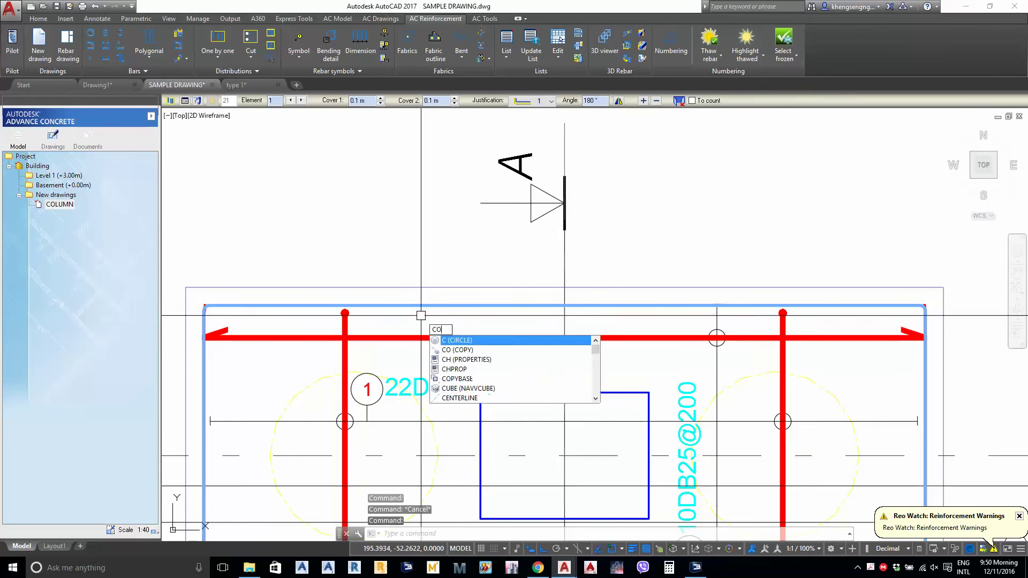
text(CO)
key(space)
click(186, 288)
scroll(318, 325, down, 5)
middle_drag(626, 335, 360, 344)
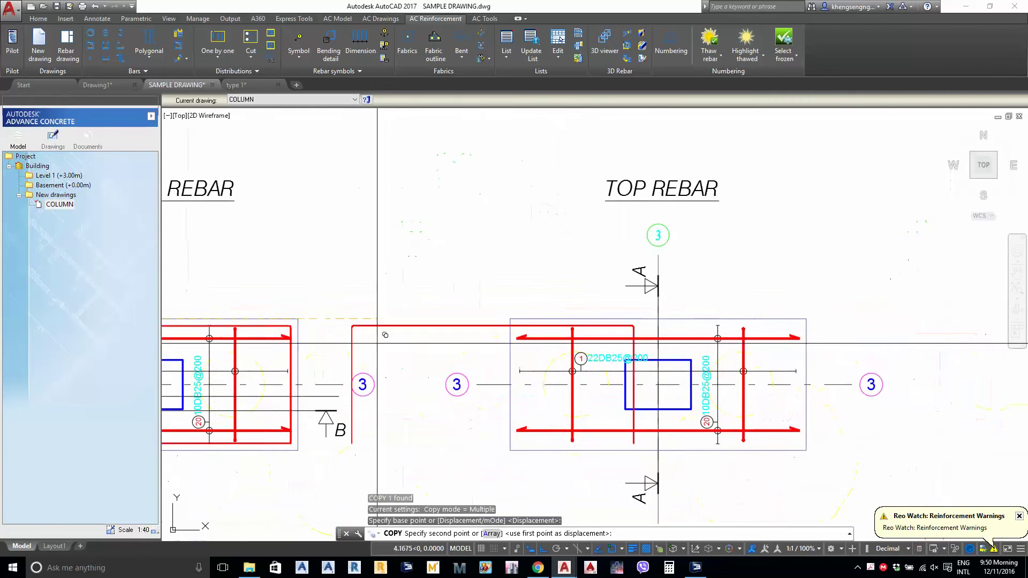
scroll(524, 327, up, 5)
click(485, 305)
scroll(486, 334, down, 5)
key(space)
Mirror the copied U-shaped bar in the TOP REBAR plan about the footing's horizontal centreline, keeping the original
middle_drag(551, 374, 513, 337)
click(519, 293)
text(MI)
key(space)
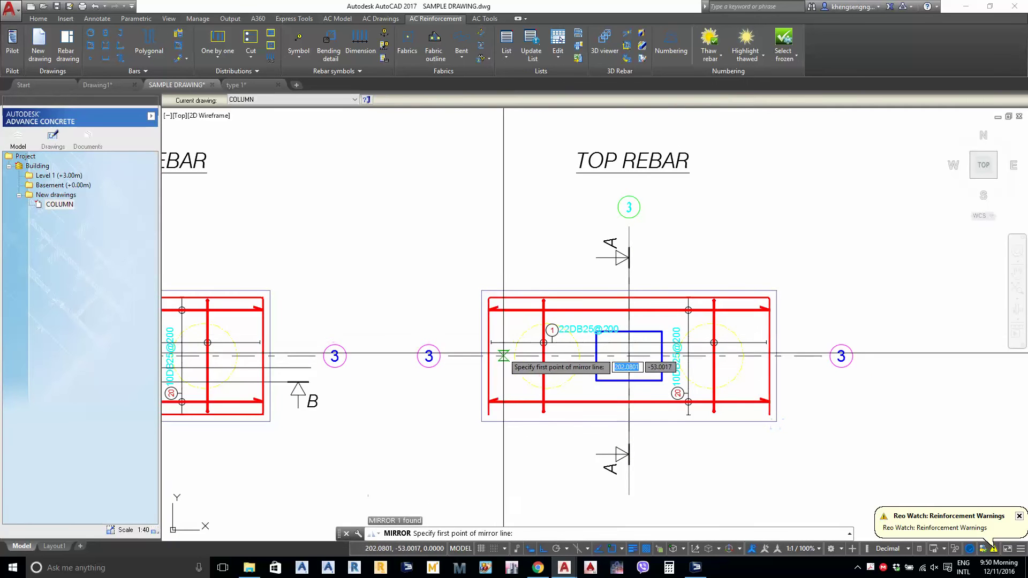
click(455, 379)
click(398, 385)
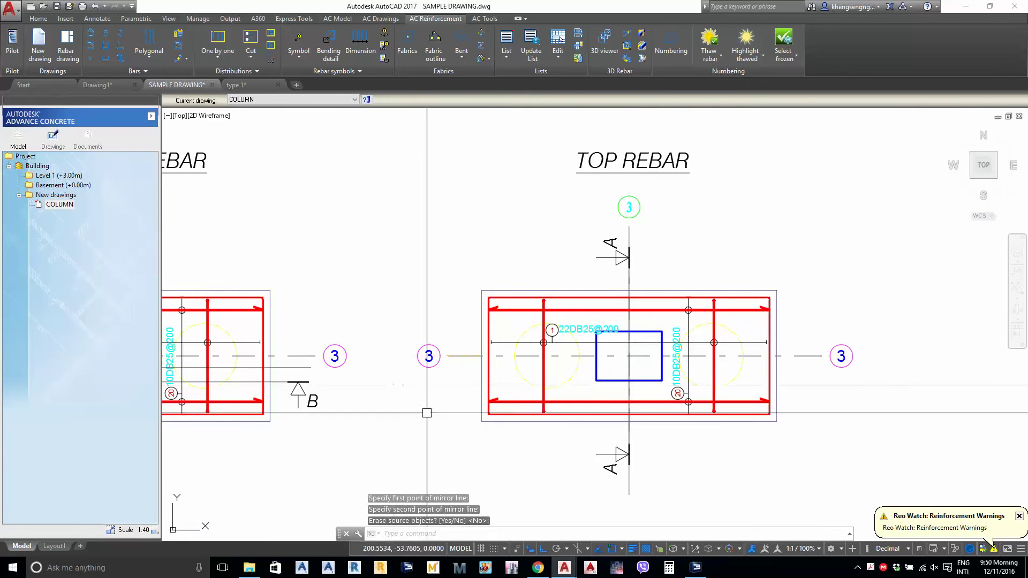
key(Return)
Examine the reinforcement in Section A-A and Face elevation 1 and compare it with the BOTTOM REBAR plan
scroll(527, 387, down, 4)
middle_drag(527, 388, 532, 338)
scroll(381, 378, up, 4)
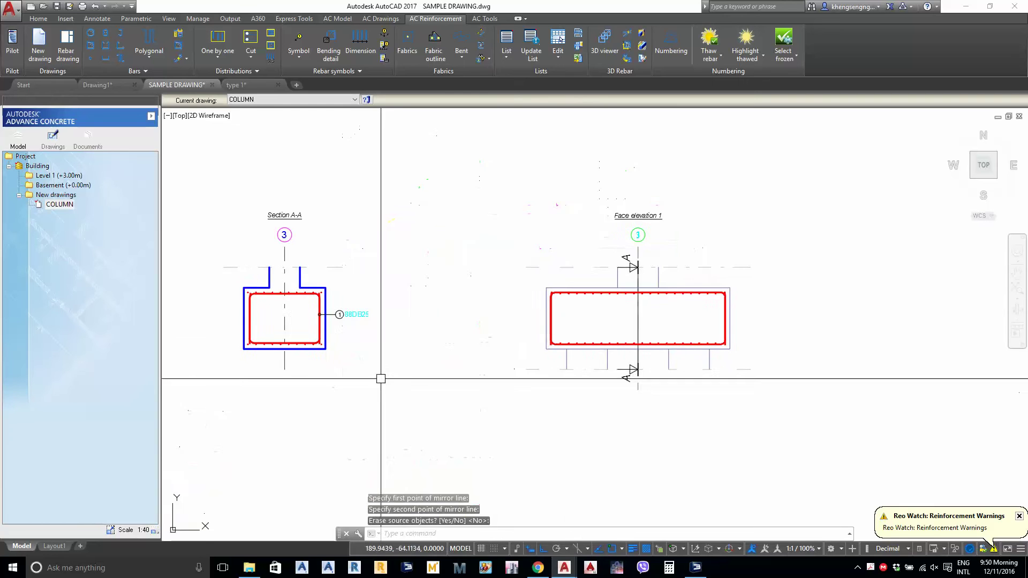
middle_drag(381, 378, 383, 440)
scroll(546, 360, down, 2)
middle_drag(549, 239, 556, 439)
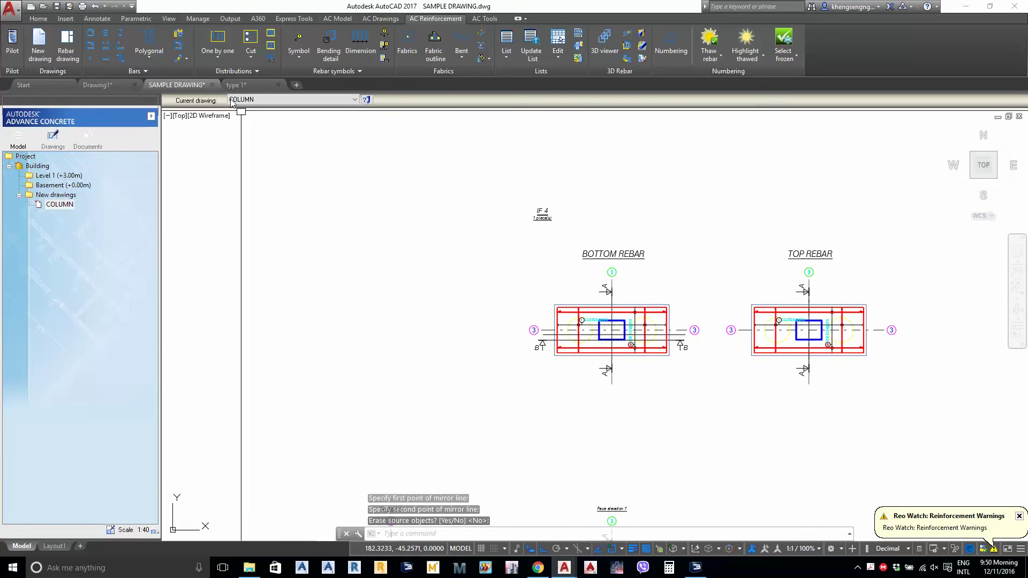
click(149, 53)
scroll(535, 300, up, 6)
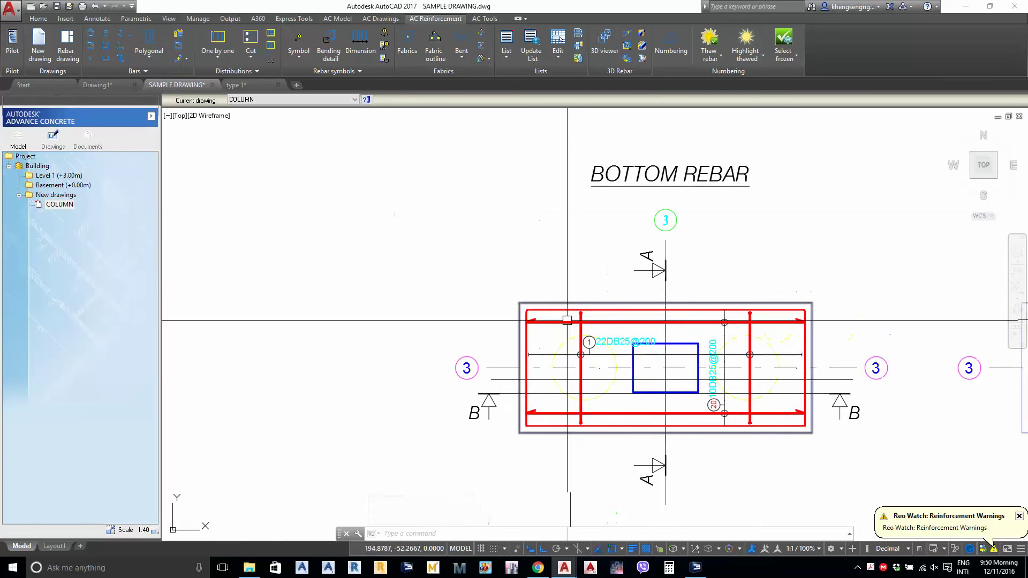
Start a linear distribution of the U-shaped bar in the BOTTOM REBAR plan, cutting along the footing's horizontal grid 3 centreline
click(536, 297)
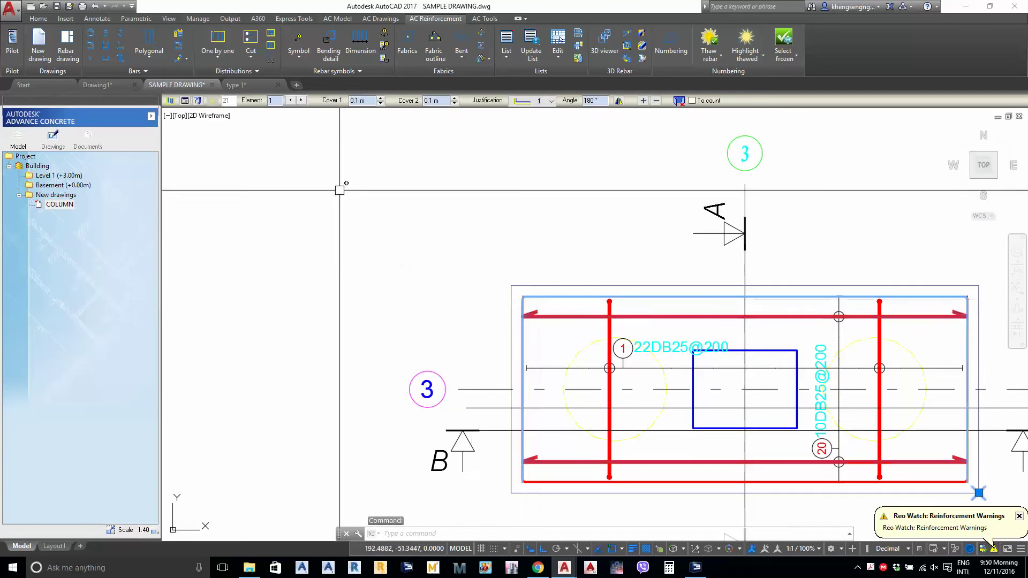
key(Escape)
click(221, 54)
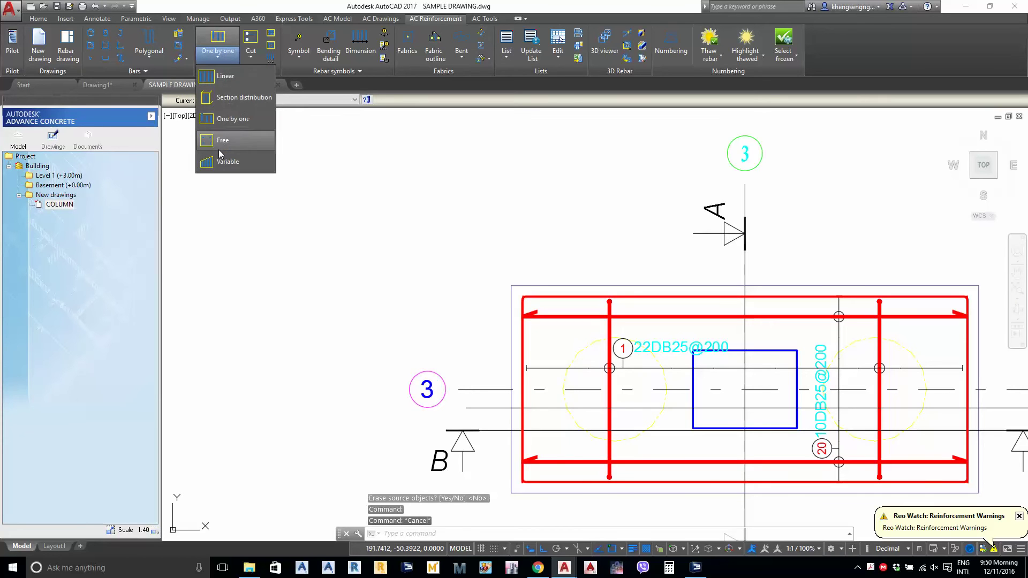
click(219, 82)
click(554, 479)
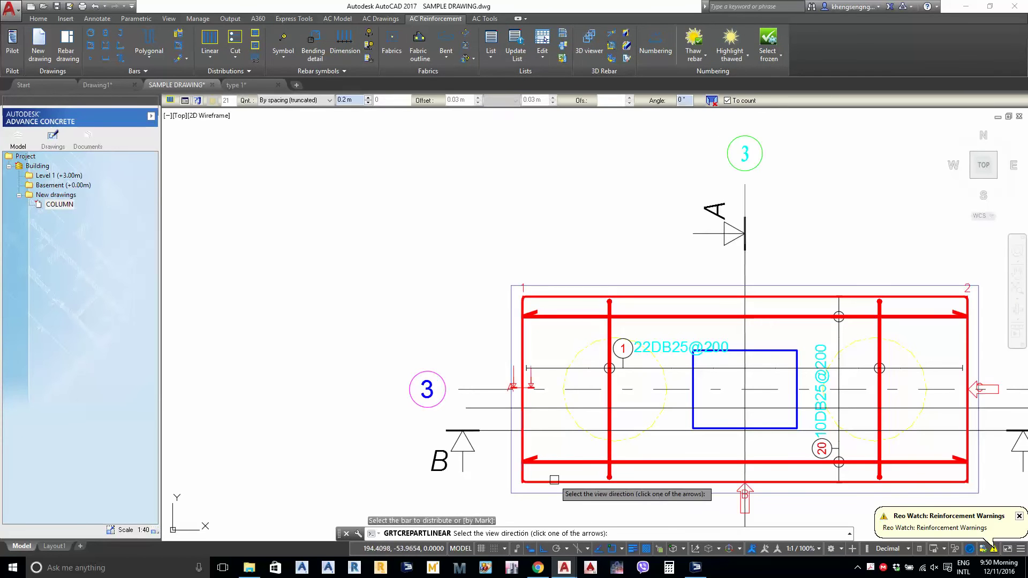
click(531, 391)
middle_drag(710, 413, 529, 374)
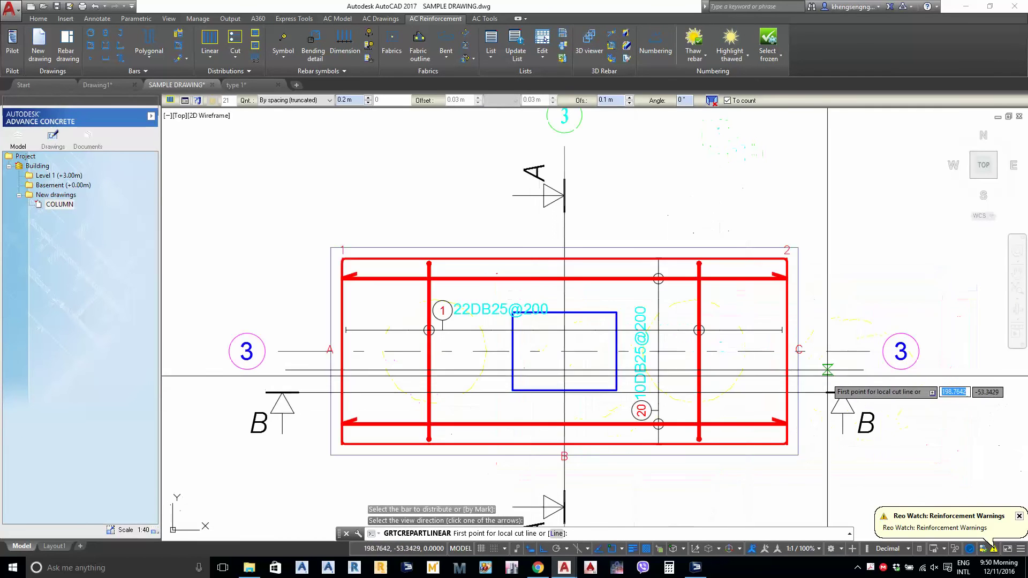
click(827, 351)
scroll(286, 345, up, 4)
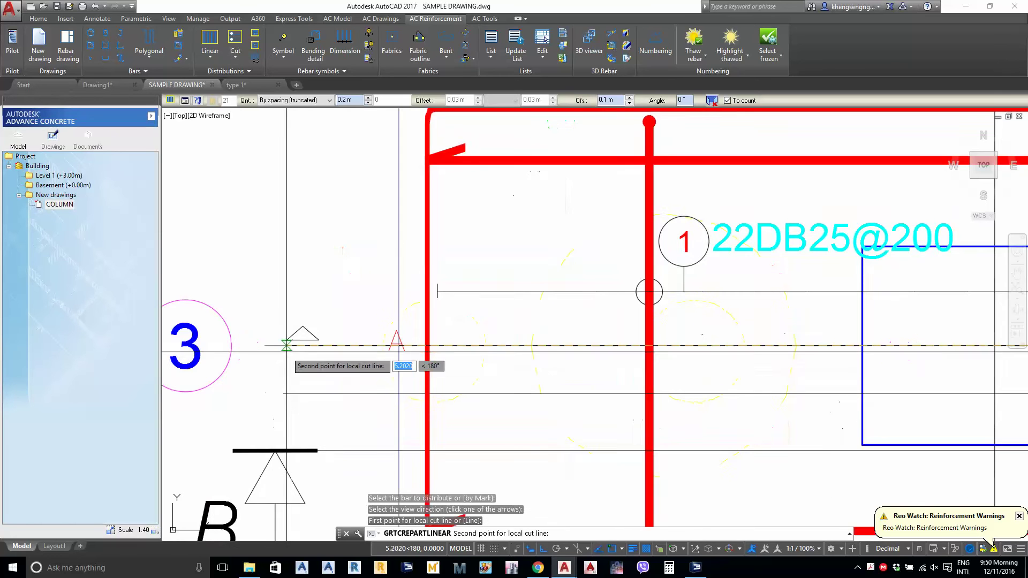
scroll(348, 338, down, 4)
middle_drag(393, 348, 398, 231)
middle_drag(455, 368, 471, 182)
scroll(487, 405, up, 2)
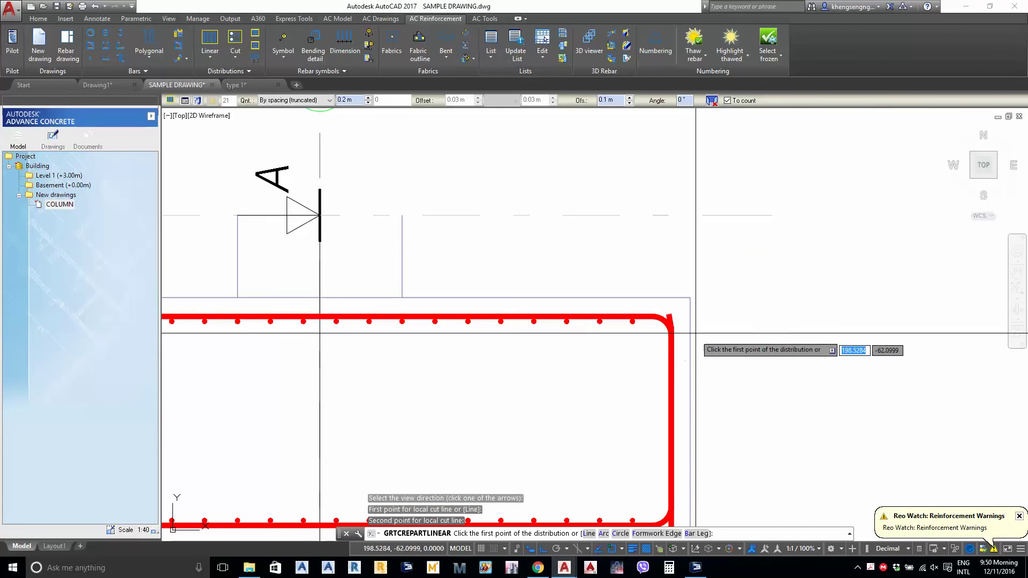
Distribute the U-shaped bar at 0.2 m spacing along the footing's full right edge in Face elevation 1
click(690, 297)
middle_drag(689, 426, 688, 321)
click(673, 403)
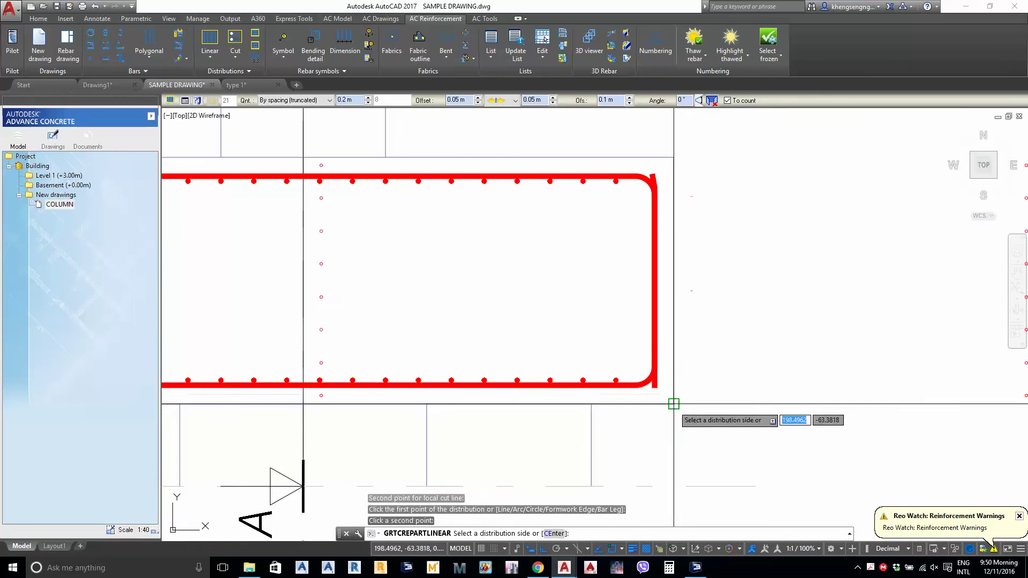
scroll(654, 321, down, 4)
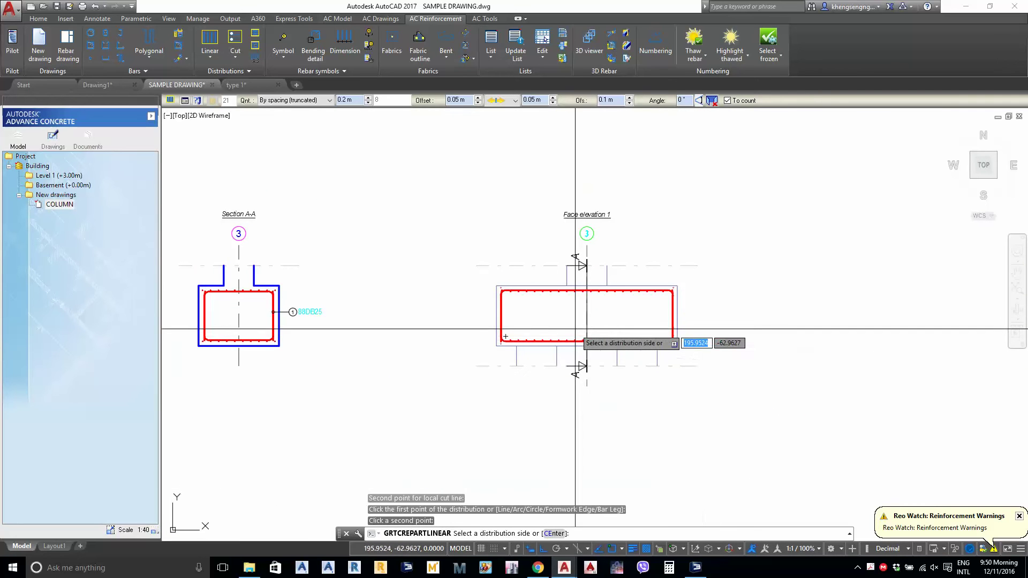
click(625, 312)
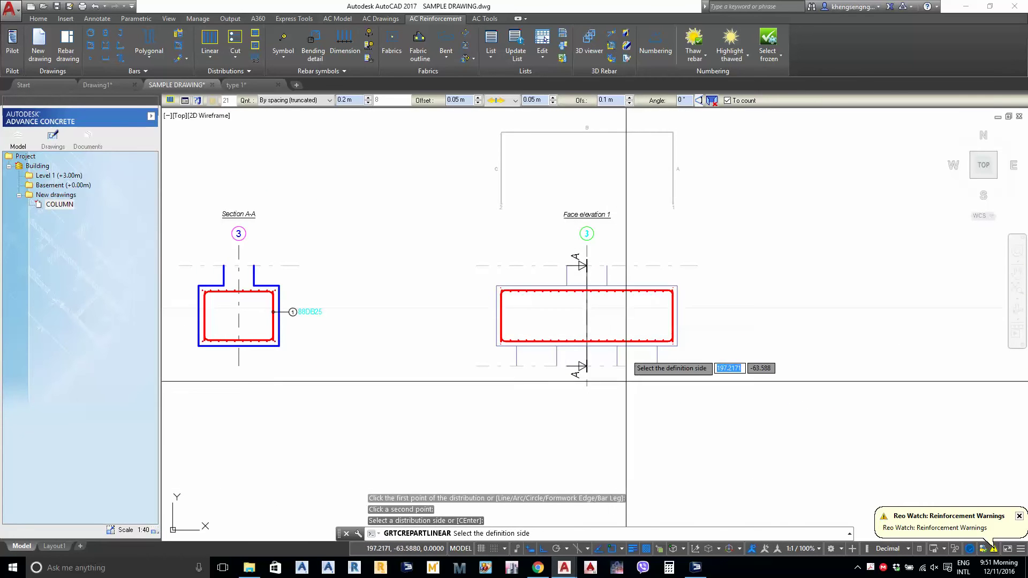
scroll(574, 320, down, 4)
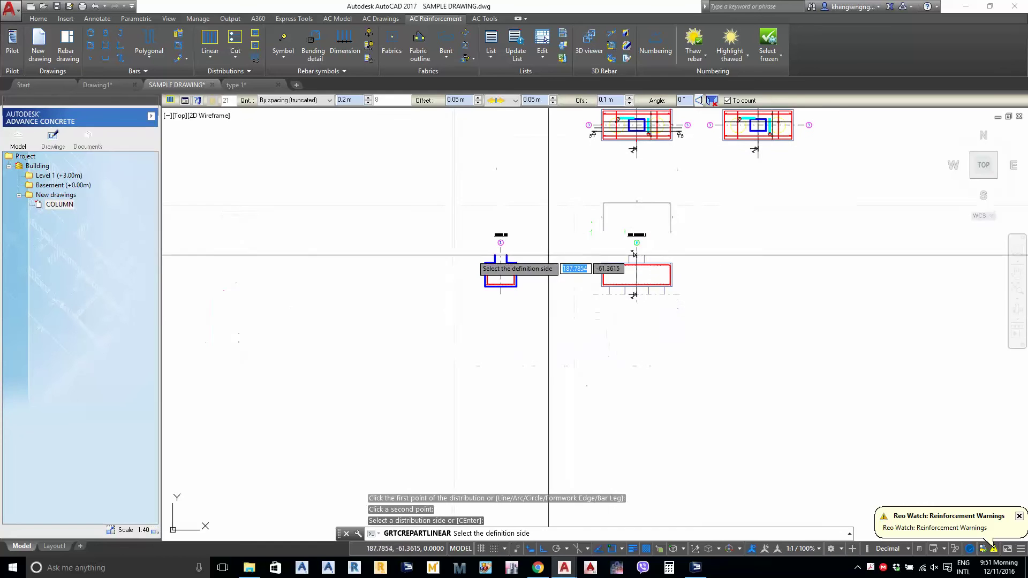
click(789, 278)
scroll(749, 283, up, 6)
middle_drag(571, 272, 643, 334)
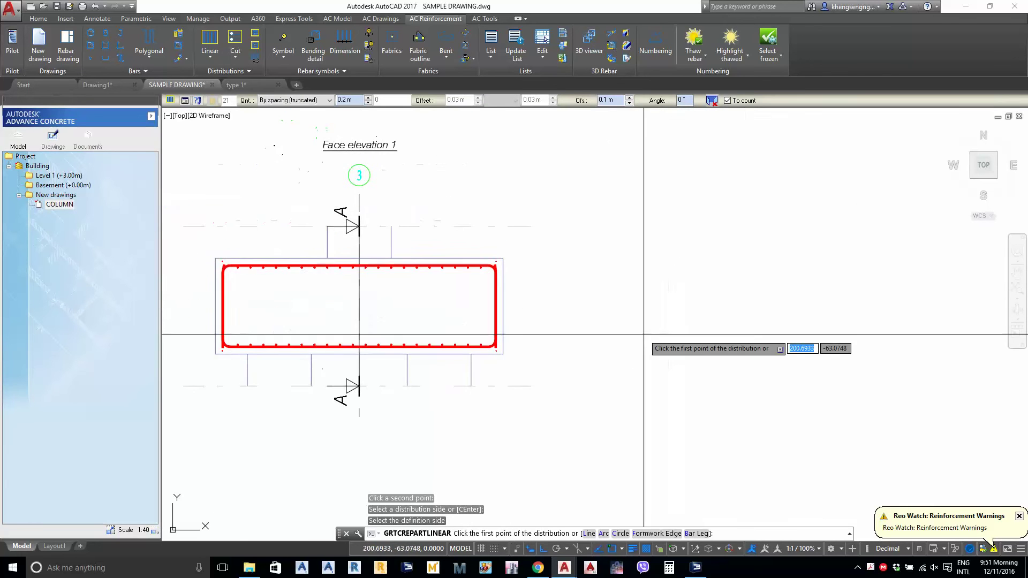
key(Escape)
Inspect the distribution settings of the U-shaped bars at the footing's upper right corner in Face elevation 1
scroll(537, 294, up, 8)
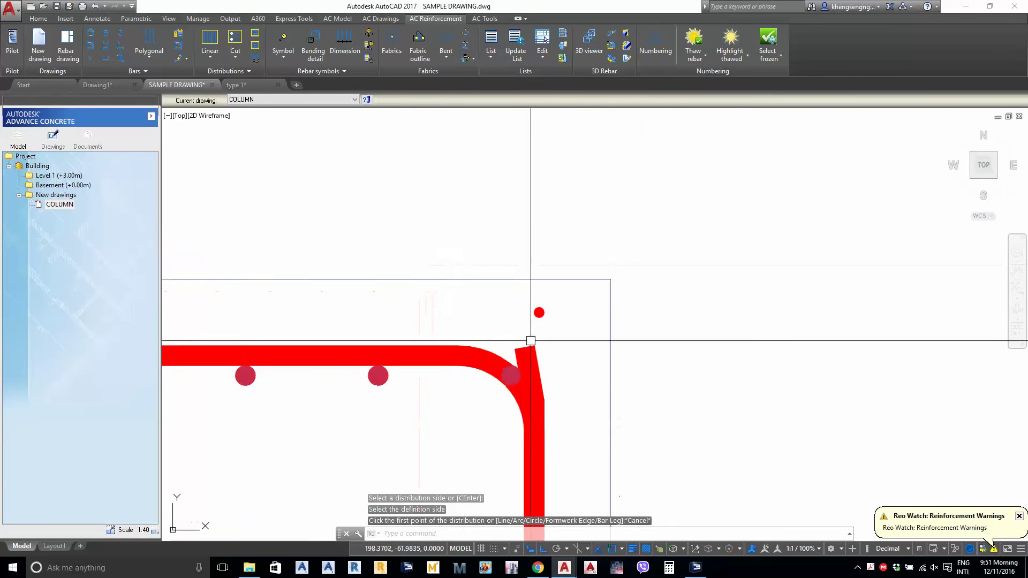
click(539, 313)
scroll(549, 335, down, 6)
scroll(549, 421, up, 4)
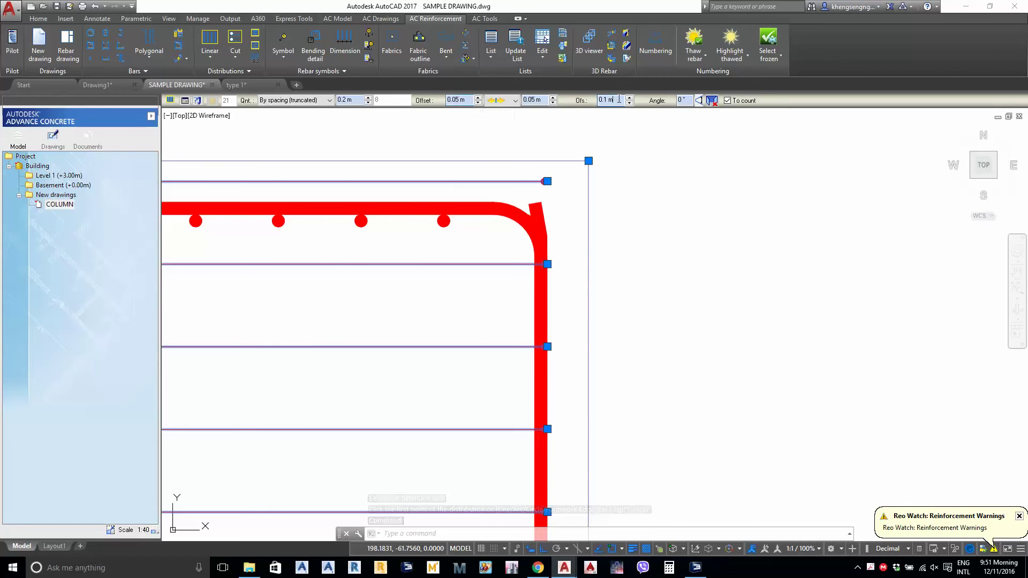
middle_drag(599, 314, 607, 310)
key(Escape)
Set the concrete cover of bar 20 in Face elevation 1 to 0.08 m on all sides
scroll(549, 156, up, 4)
click(545, 290)
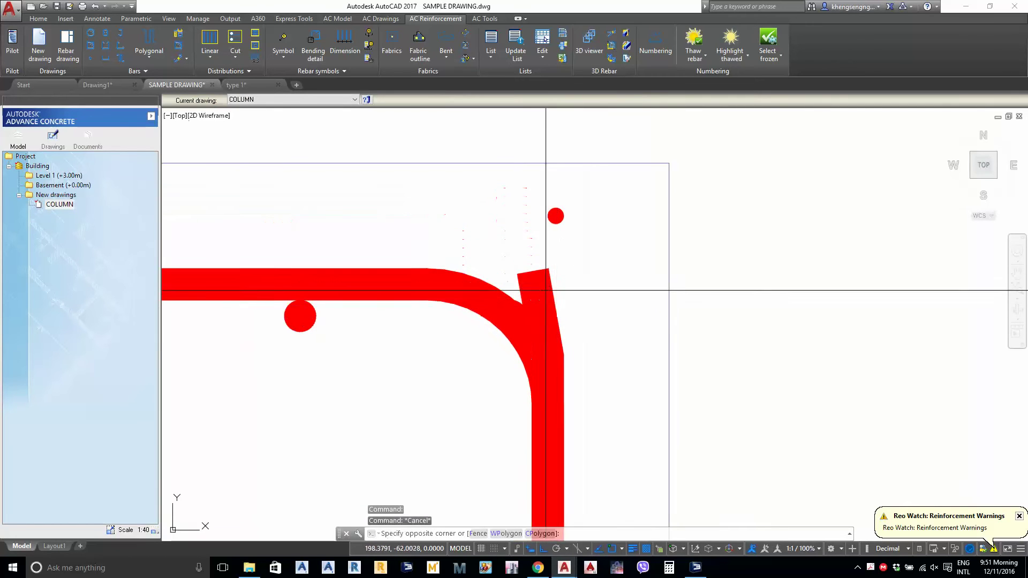
key(Escape)
click(513, 342)
key(Escape)
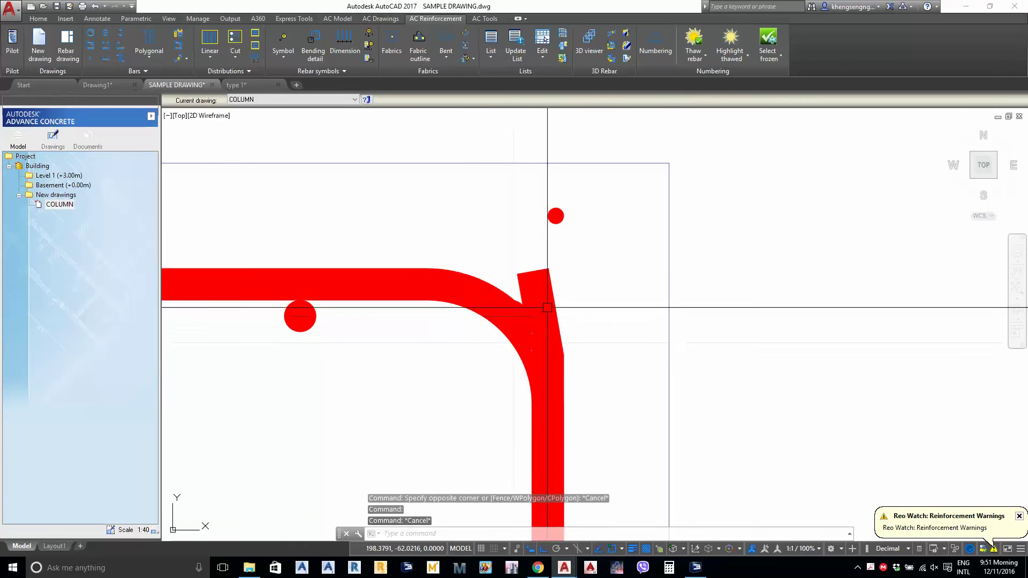
click(547, 307)
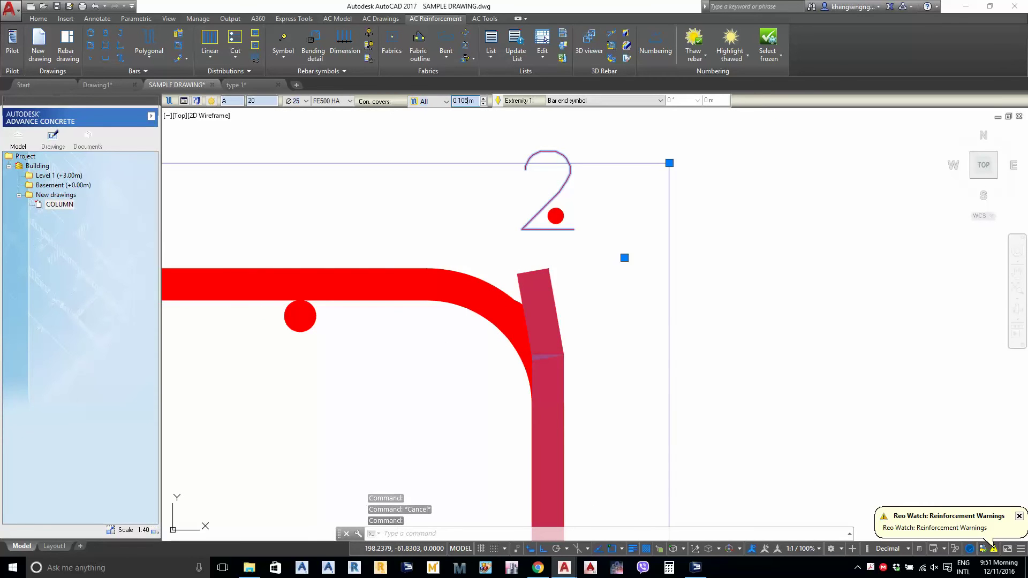
key(Return)
key(ctrl+z)
scroll(551, 268, down, 4)
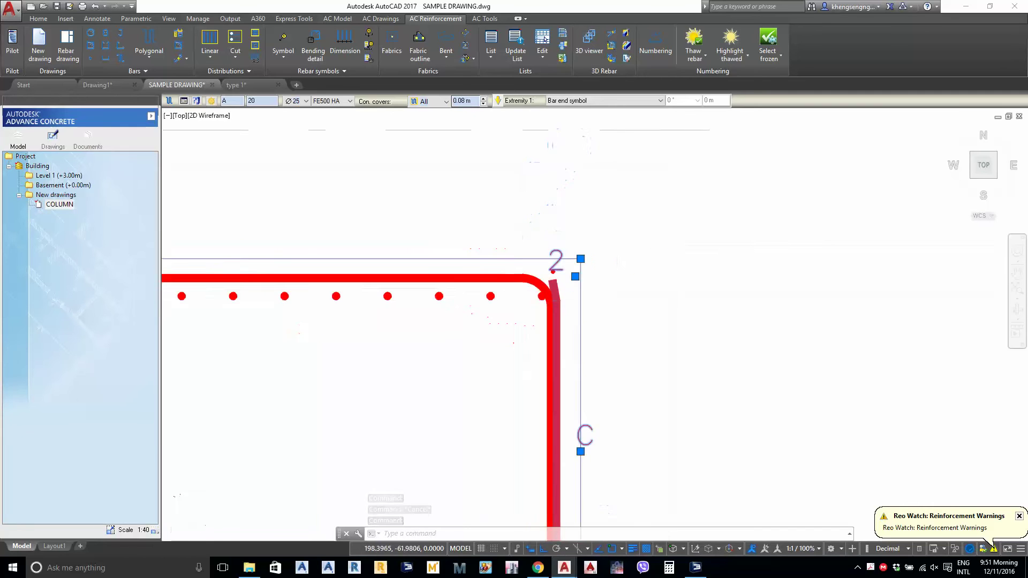
middle_drag(280, 445, 707, 445)
scroll(250, 359, up, 4)
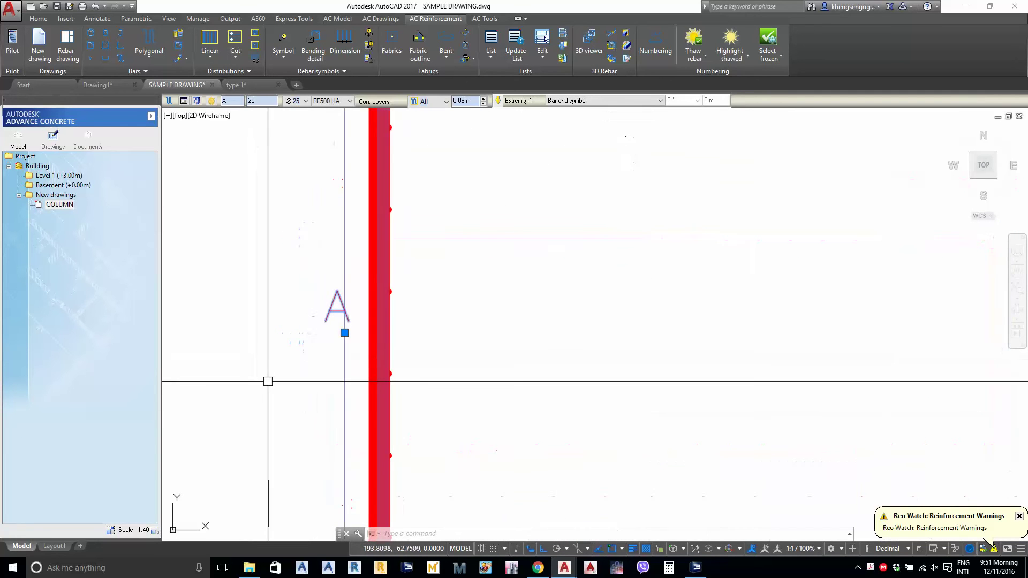
scroll(408, 385, up, 3)
key(Escape)
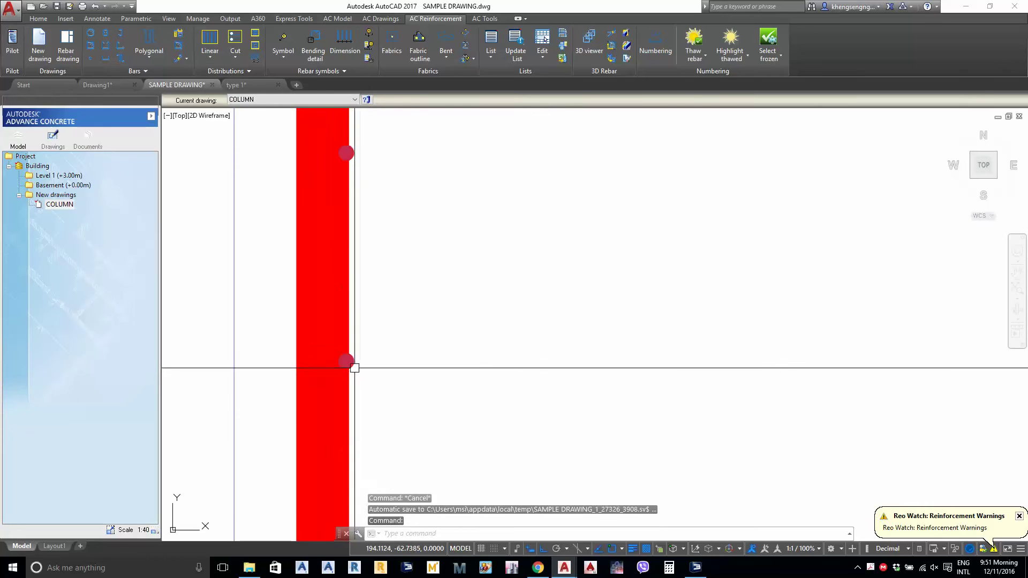
Compare the distributed U-shaped bars with the legs of bar 20 at both ends of Face elevation 1
click(355, 368)
scroll(379, 339, down, 6)
middle_drag(439, 328, 102, 303)
scroll(724, 281, up, 3)
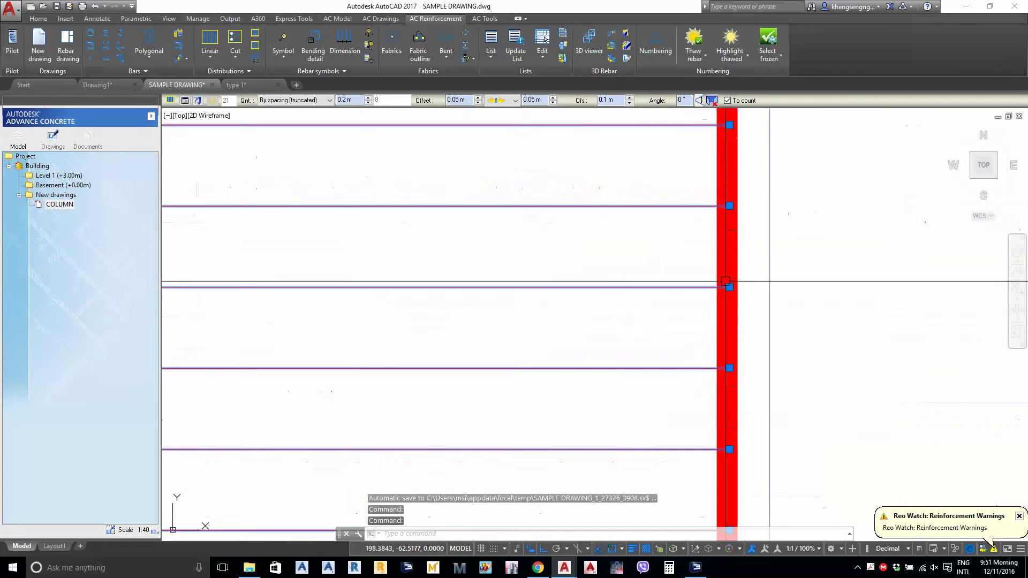
scroll(725, 281, up, 4)
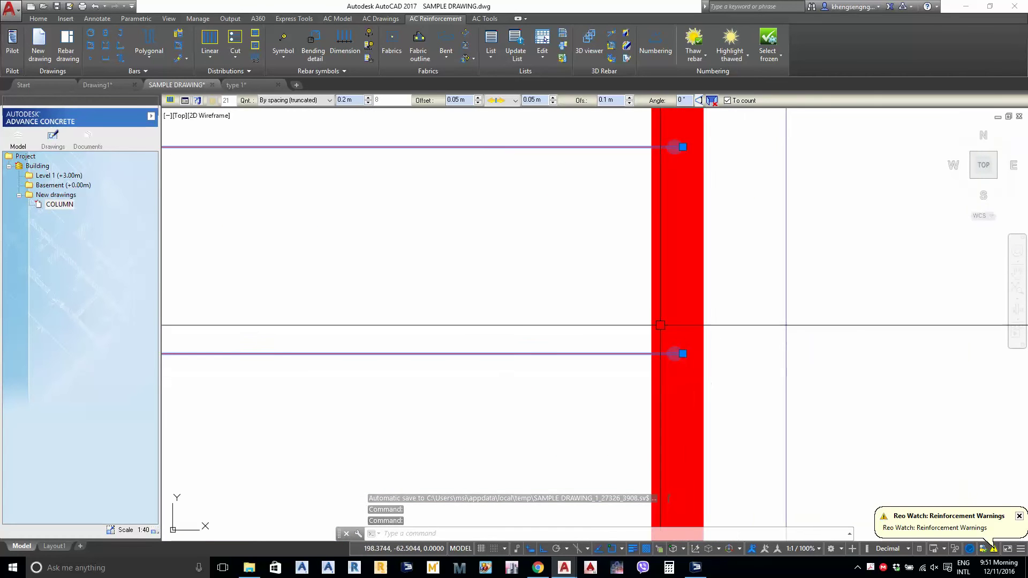
scroll(665, 230, down, 3)
key(Escape)
scroll(670, 237, up, 6)
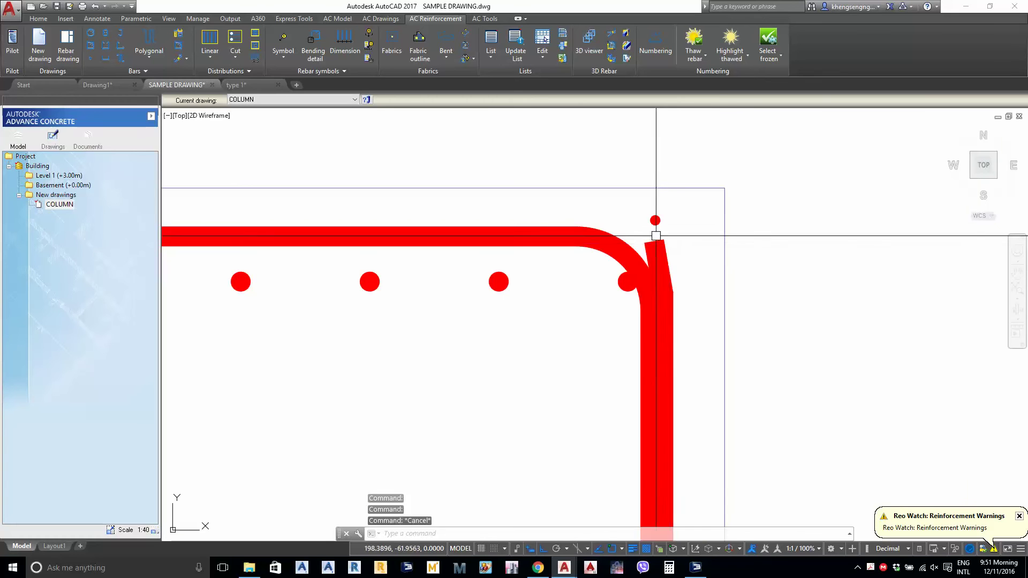
Change the concrete cover of bar 20 in Face elevation 1 to 0.11 m on all sides
click(649, 243)
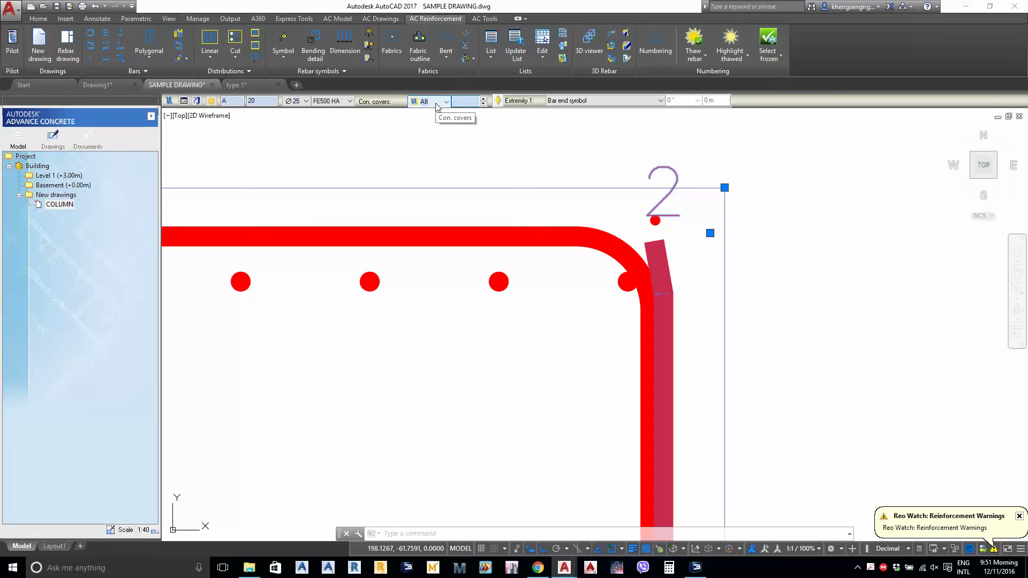
key(Return)
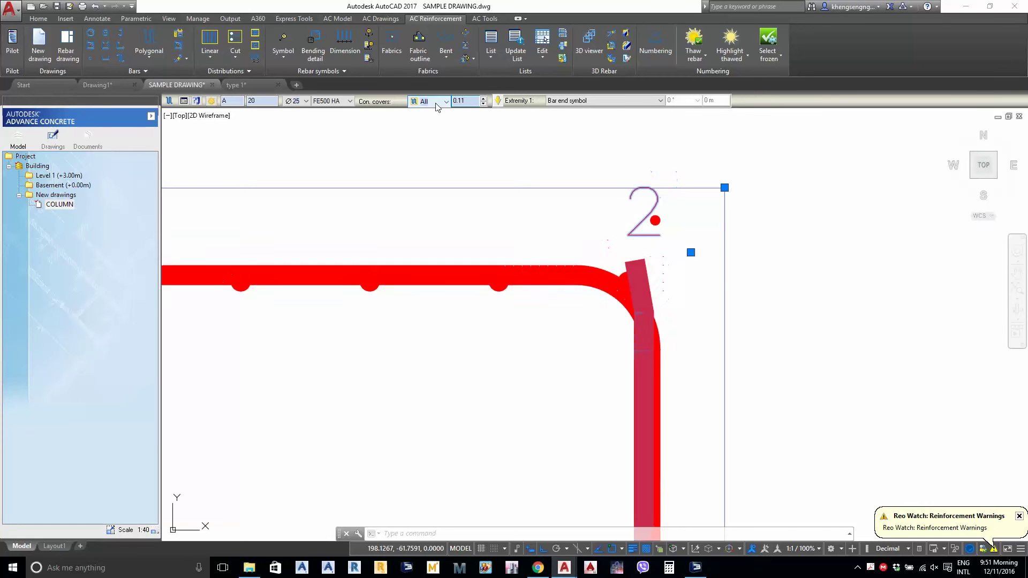
scroll(531, 251, down, 2)
middle_drag(537, 395, 512, 232)
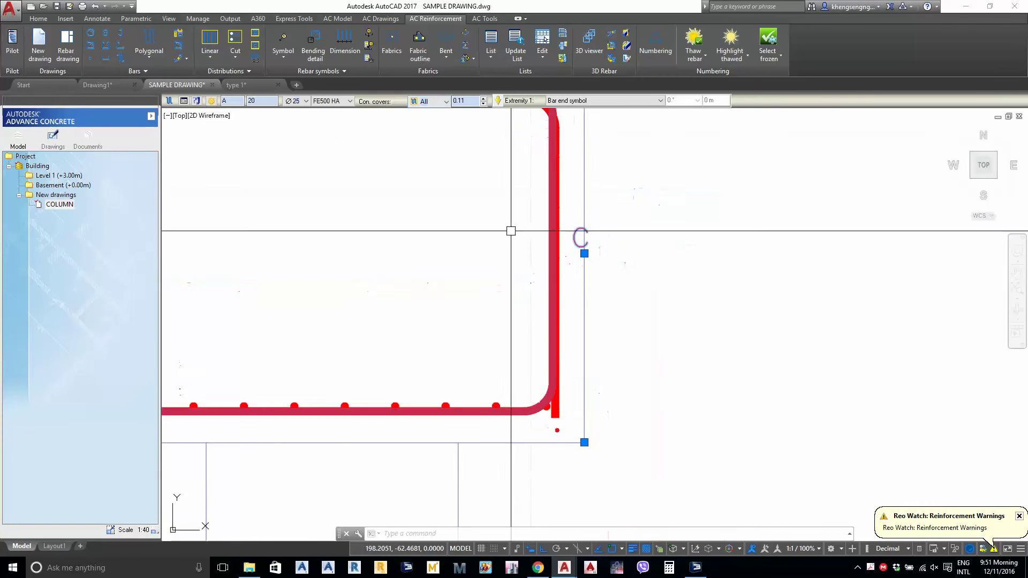
middle_drag(546, 347, 622, 347)
scroll(625, 395, up, 2)
key(Escape)
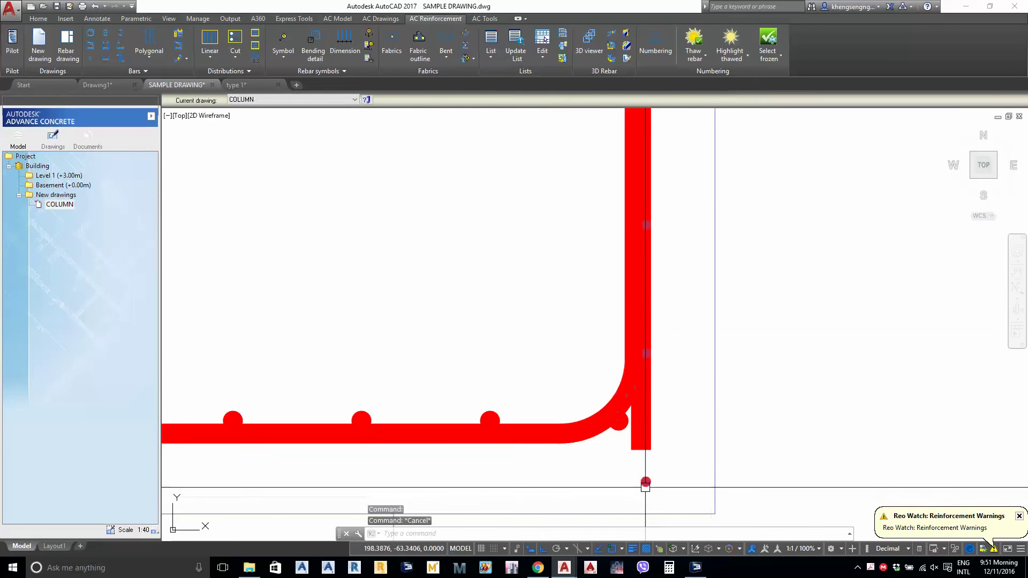
Check the U-shaped bar distribution, and set the concrete cover of bar 20 in Face elevation 1 to 0.12 m on all sides
click(645, 484)
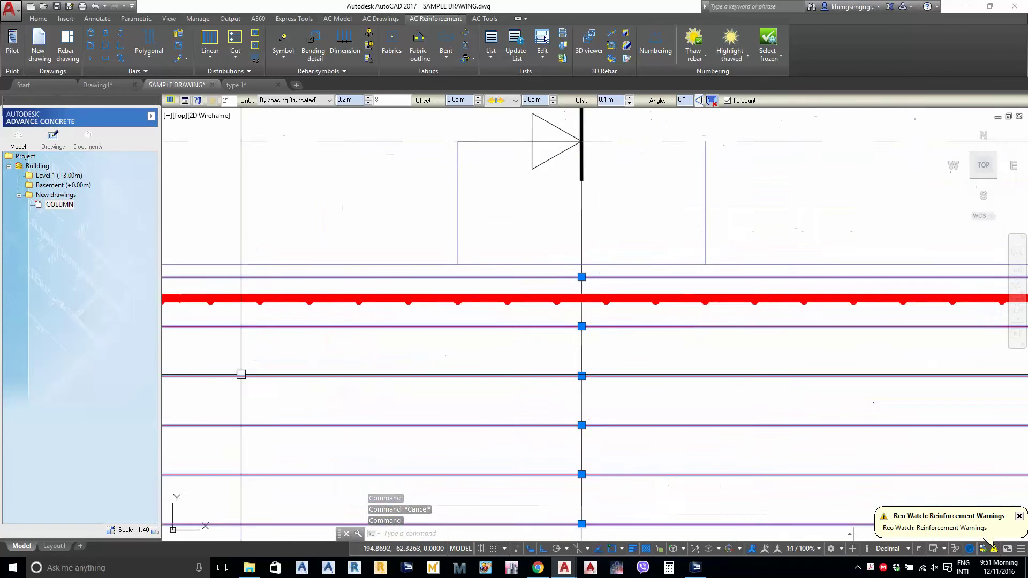
key(Escape)
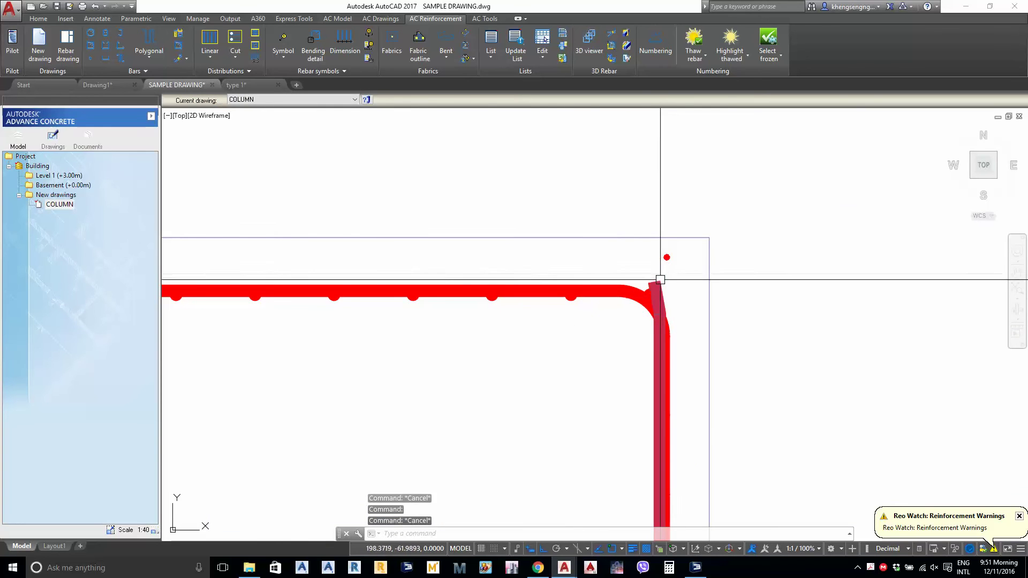
click(660, 280)
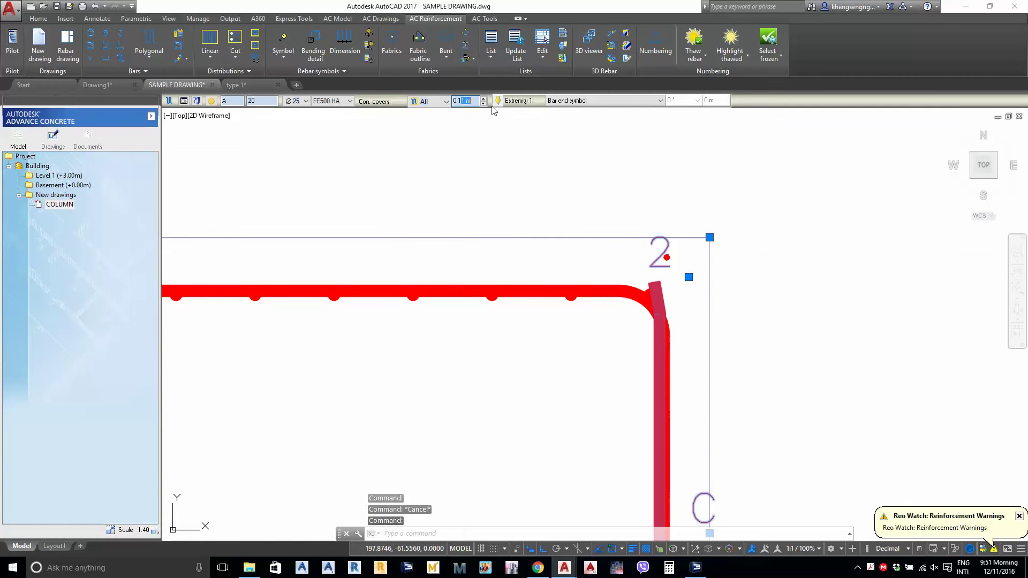
key(Return)
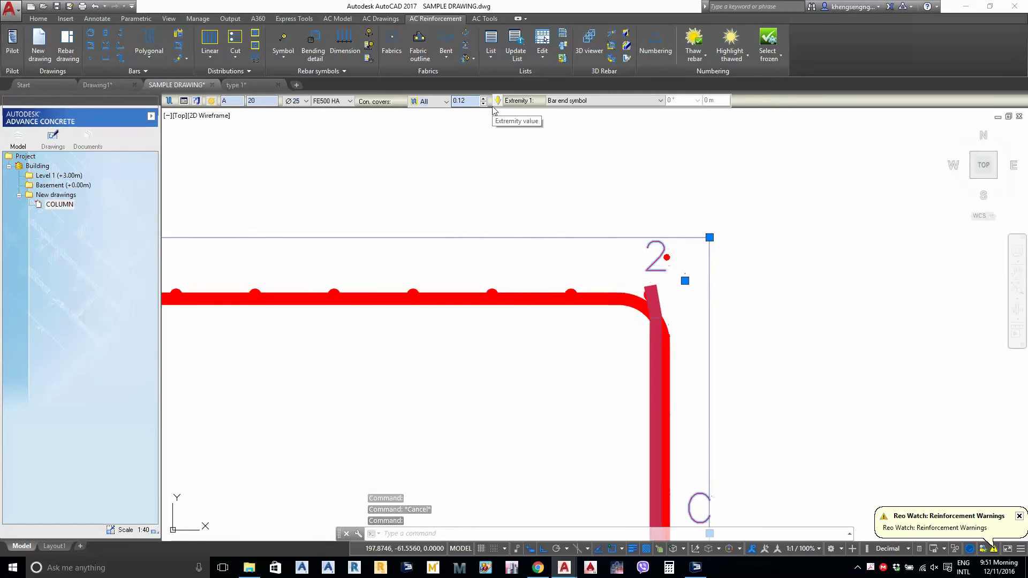
scroll(512, 154, down, 2)
middle_drag(549, 309, 624, 443)
scroll(625, 443, up, 1)
key(Escape)
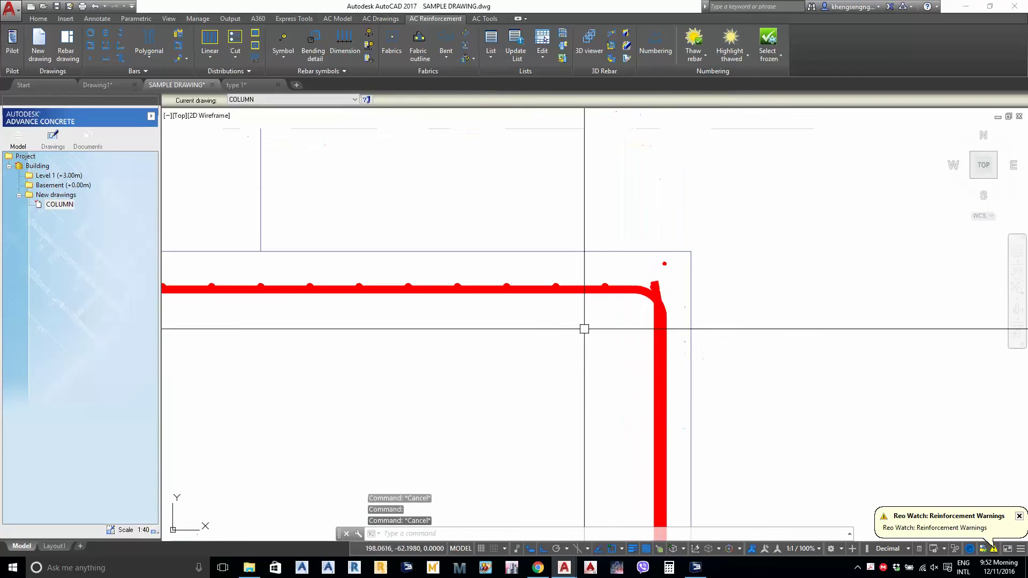
Adjust the end cover of the other bar 20 representation along the footing's upper edge in Face elevation 1
click(577, 292)
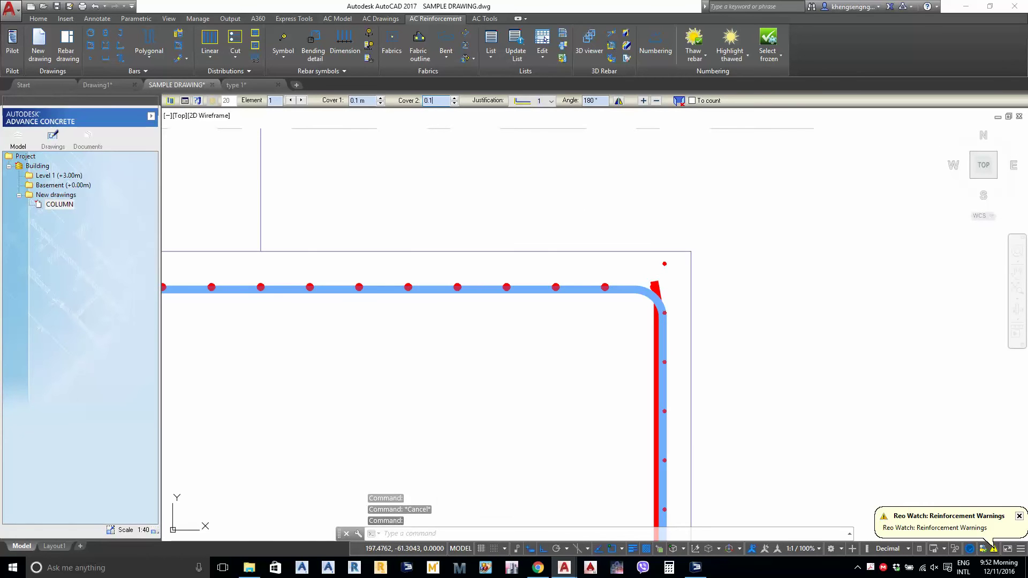
key(Escape)
scroll(493, 276, down, 3)
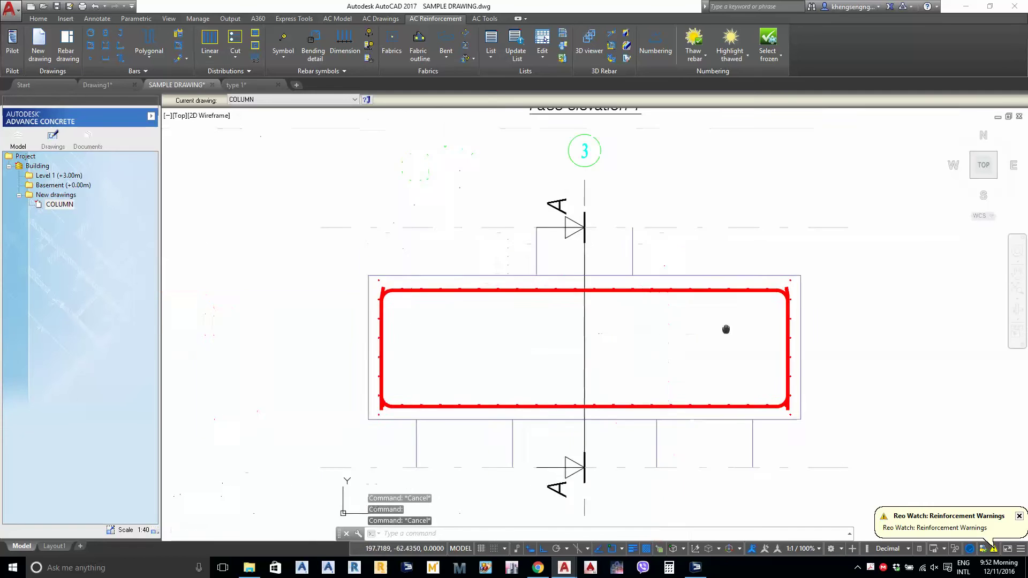
Move the lower row of bar 1 sections in Face elevation 1 up about 0.025 m, just inside bar 20's lower leg
scroll(402, 296, up, 2)
middle_drag(402, 296, 395, 279)
scroll(394, 401, up, 6)
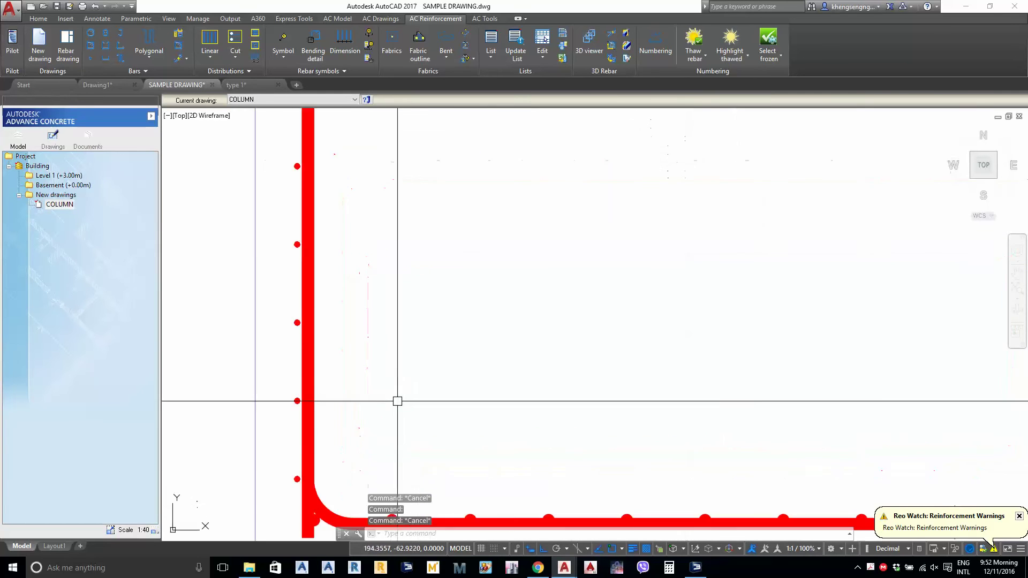
click(357, 358)
middle_drag(412, 292, 435, 344)
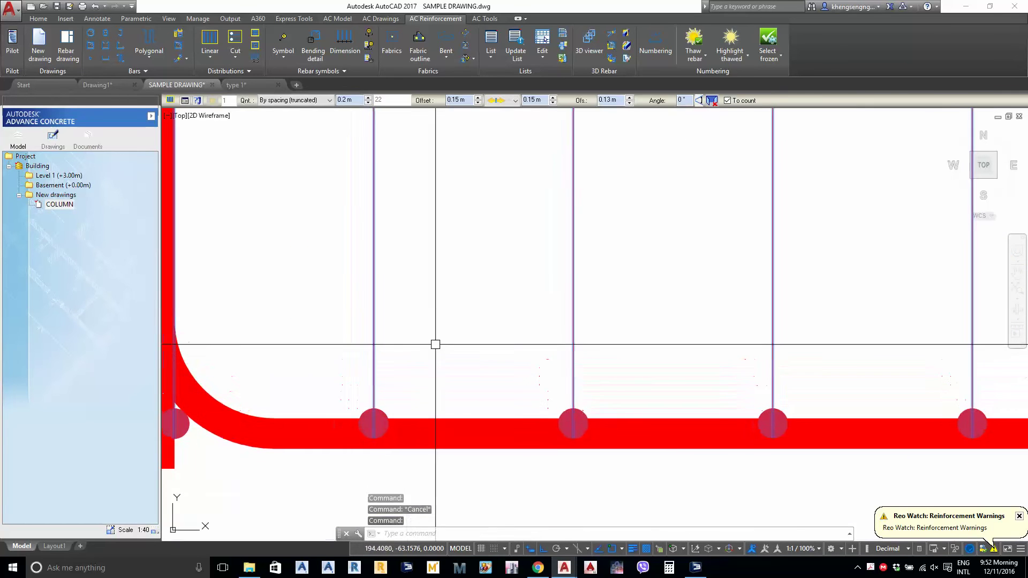
text(M)
key(Return)
click(450, 332)
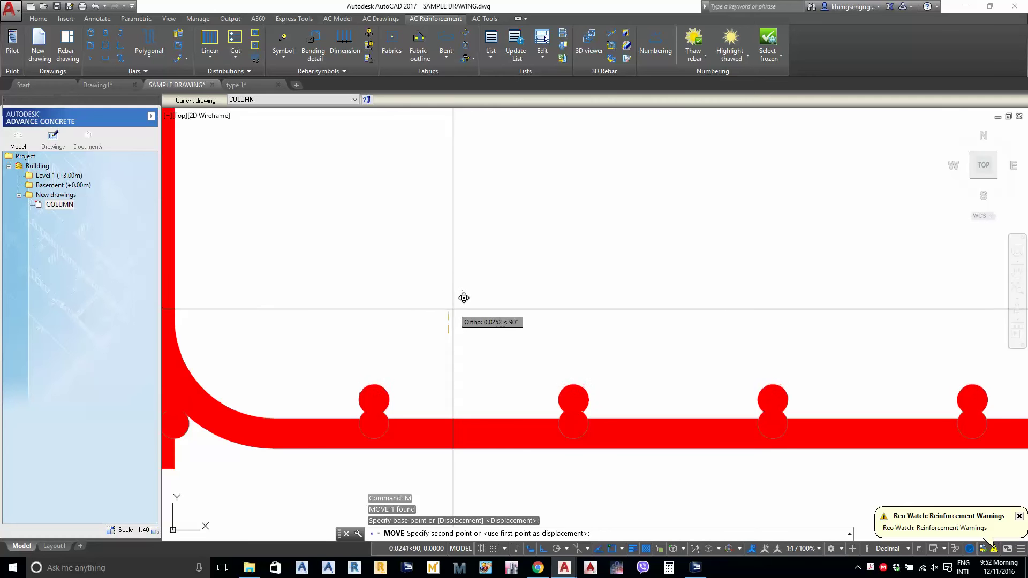
click(453, 311)
Move the upper row of bar 1 sections in Face elevation 1 down, just inside bar 20's upper leg
scroll(451, 289, down, 1)
middle_drag(470, 268, 454, 466)
scroll(455, 465, down, 1)
middle_drag(426, 139, 432, 275)
scroll(424, 291, up, 2)
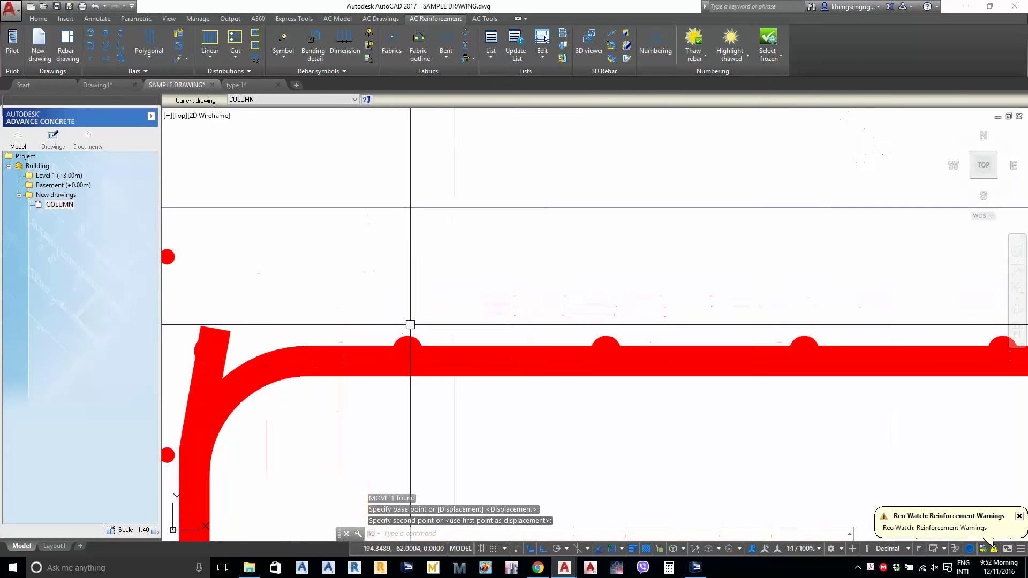
click(410, 337)
scroll(426, 390, down, 4)
middle_drag(517, 466, 464, 340)
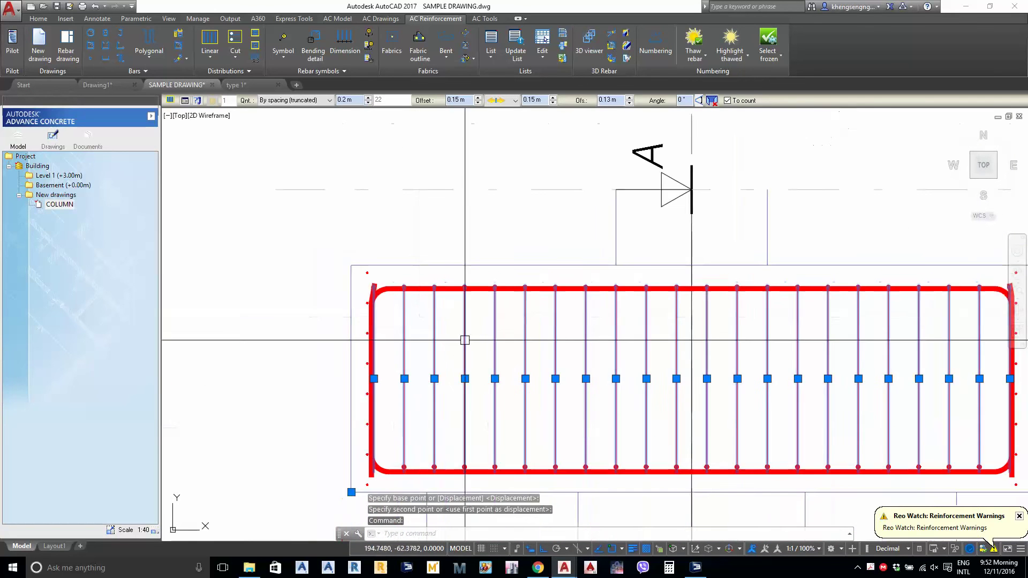
scroll(475, 306, up, 2)
text(M)
key(Return)
click(482, 312)
click(484, 328)
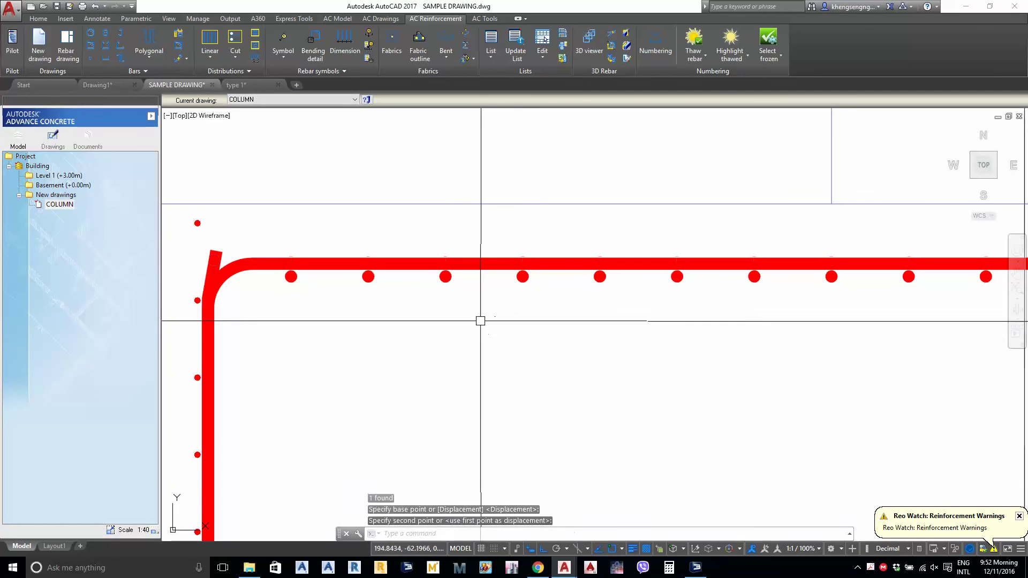
Set the spacing of the bar 21 distribution in Face elevation 1 to 0.3 m
scroll(518, 347, down, 4)
scroll(684, 344, up, 4)
scroll(553, 394, down, 4)
scroll(451, 347, up, 4)
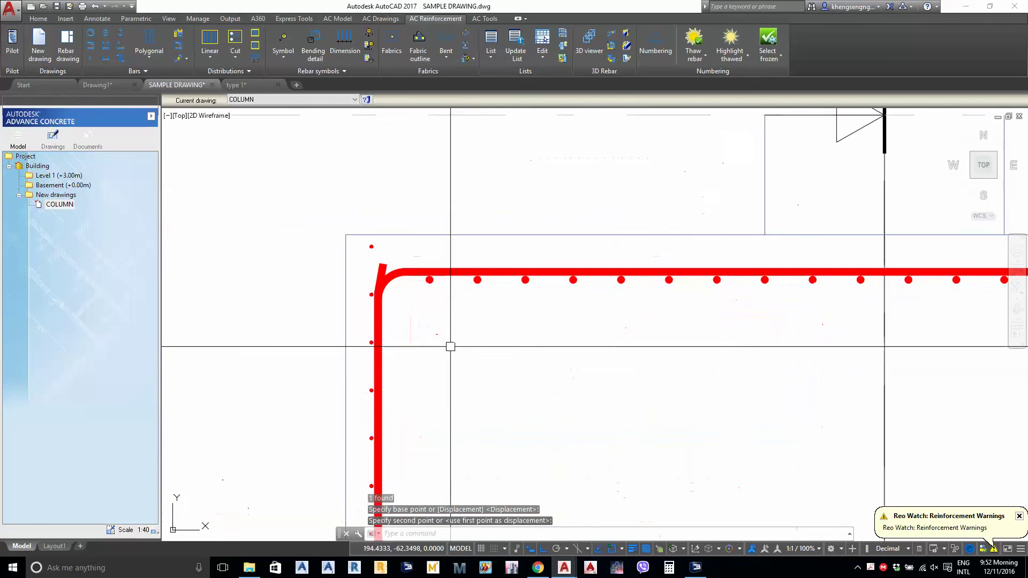
scroll(370, 236, up, 2)
click(372, 247)
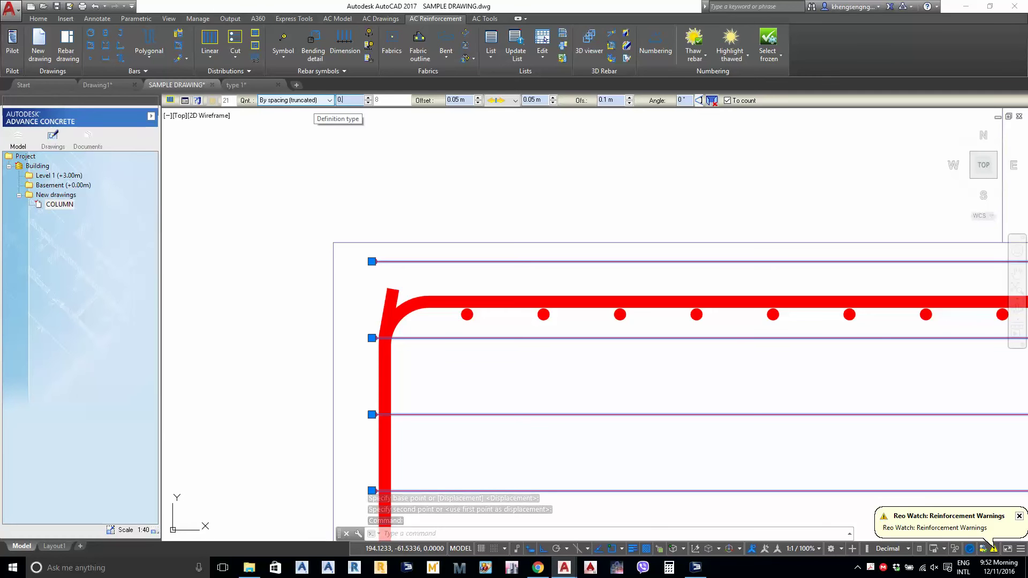
scroll(455, 331, down, 5)
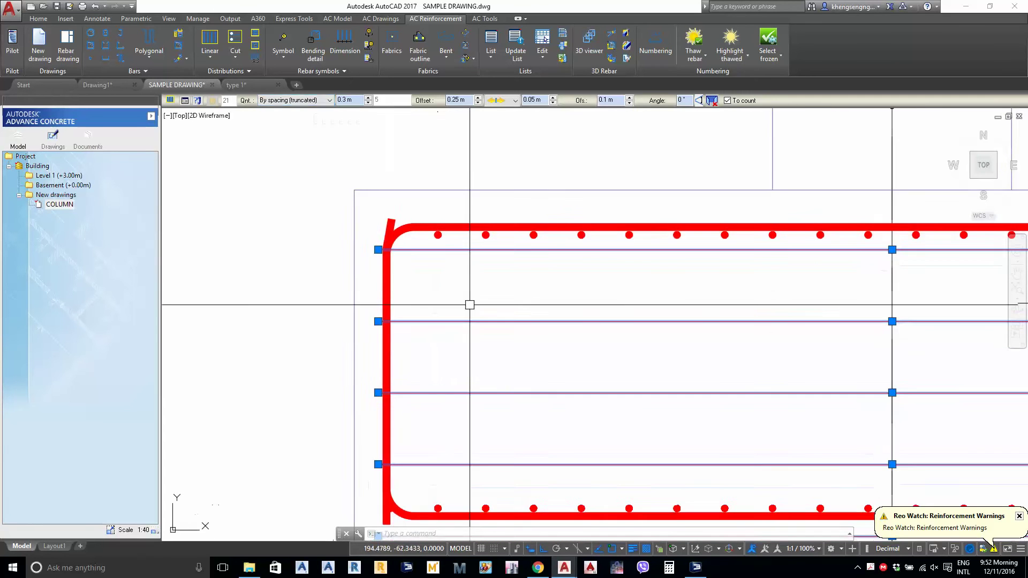
key(Escape)
Stretch both ends of the bar 21 distribution inward from the footing's lower and upper corners in Face elevation 1
scroll(476, 461, up, 4)
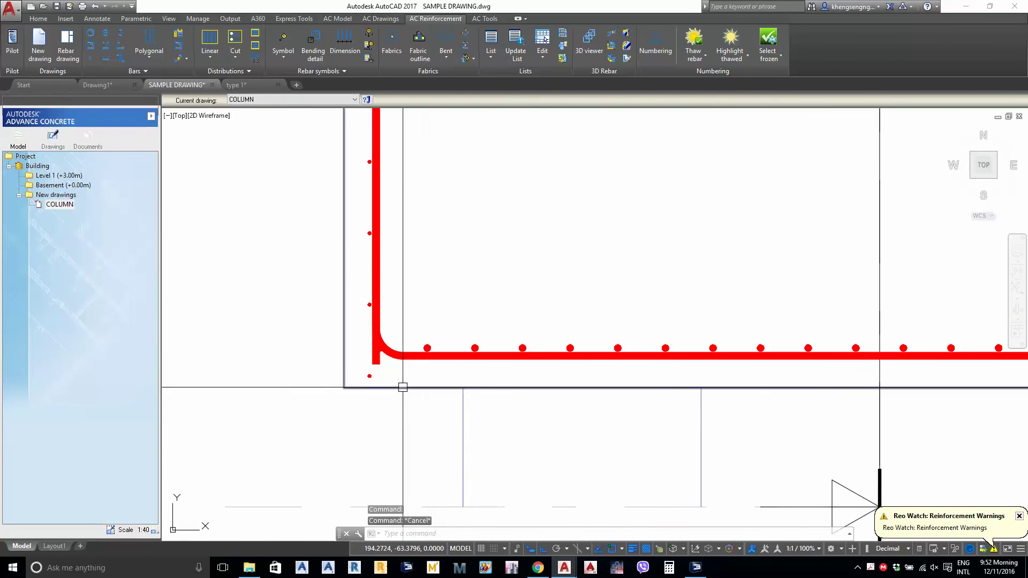
click(368, 375)
scroll(346, 392, down, 5)
scroll(659, 436, up, 5)
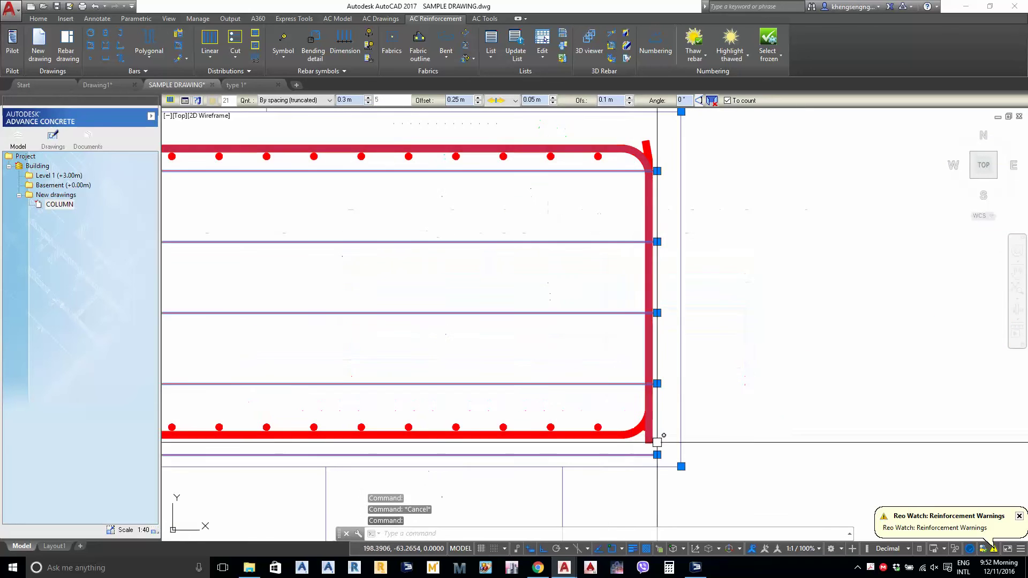
click(681, 466)
key(Escape)
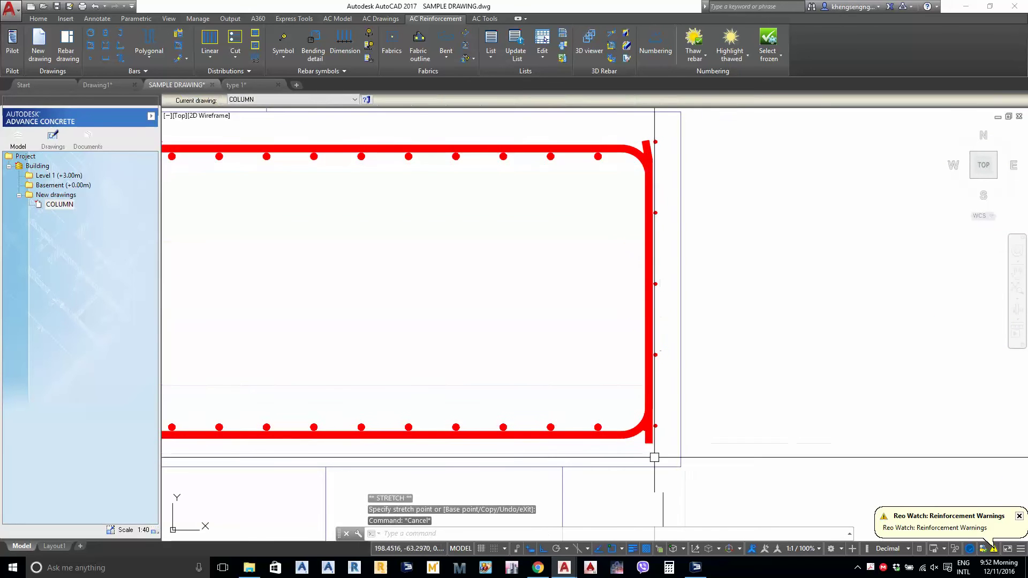
scroll(650, 246, up, 3)
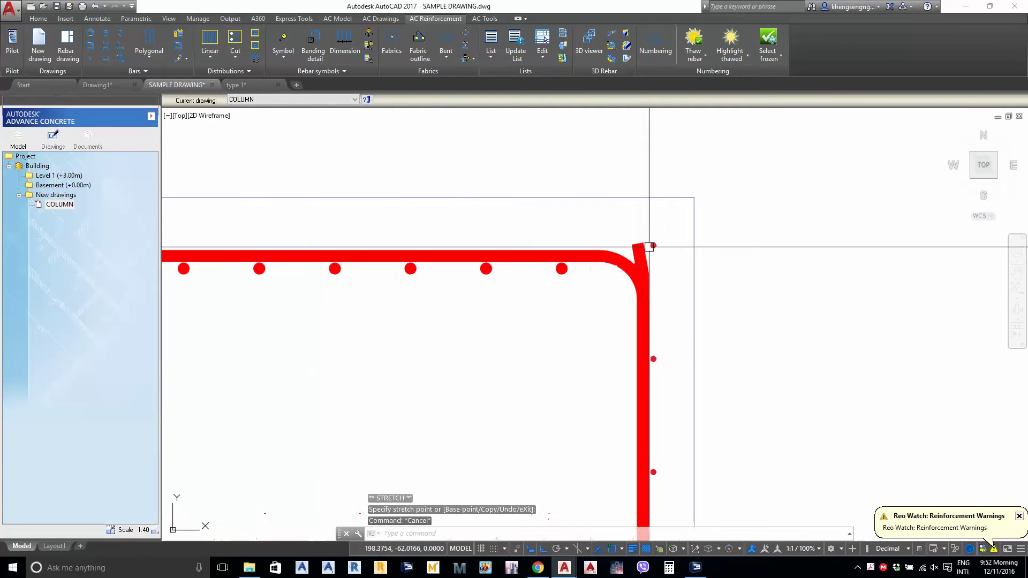
click(653, 245)
click(693, 197)
scroll(692, 316, down, 4)
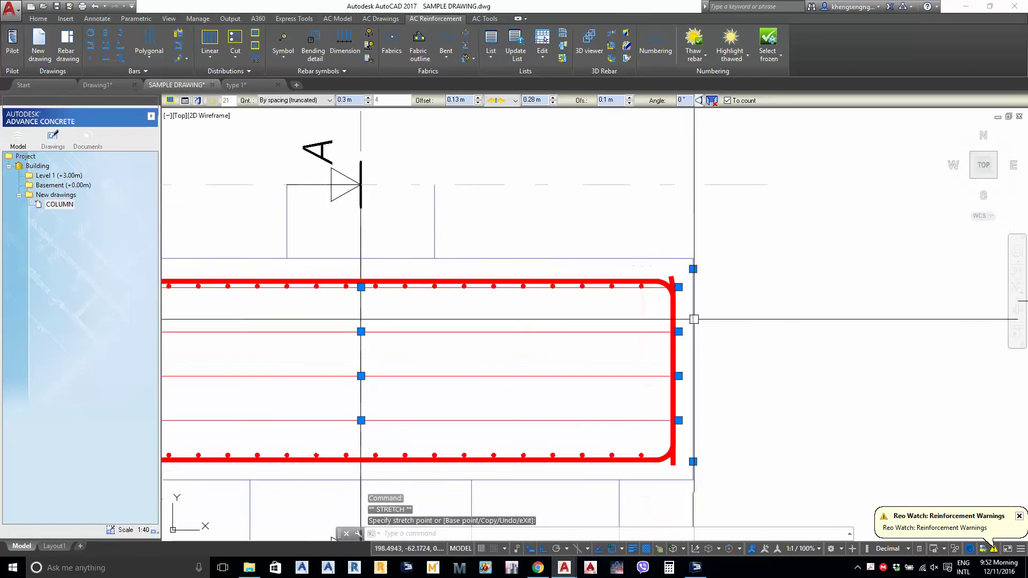
key(Escape)
Move the bar 21 distribution in Face elevation 1 down about 0.045 m
scroll(696, 406, up, 2)
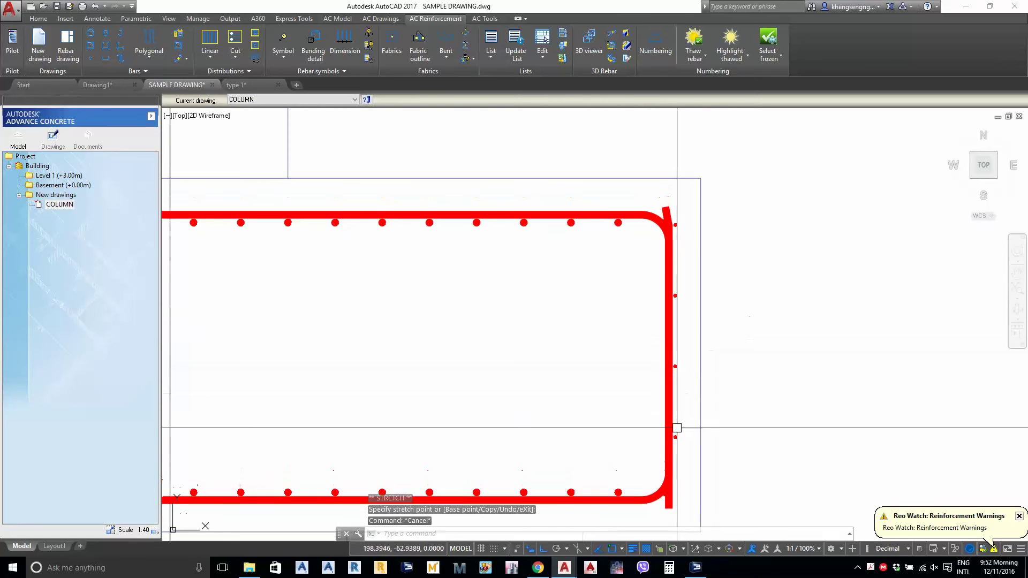
click(677, 436)
text(m)
key(Return)
click(809, 416)
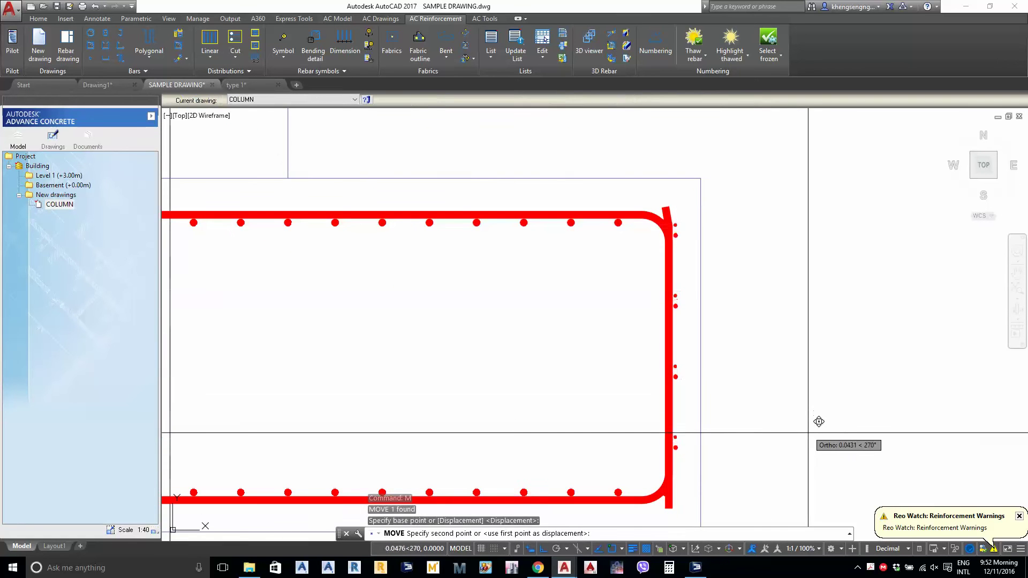
click(816, 429)
Draw a horizontal construction line along the footing's lower edge in Face elevation 1 and offset it 0.15 m upward
scroll(750, 438, down, 4)
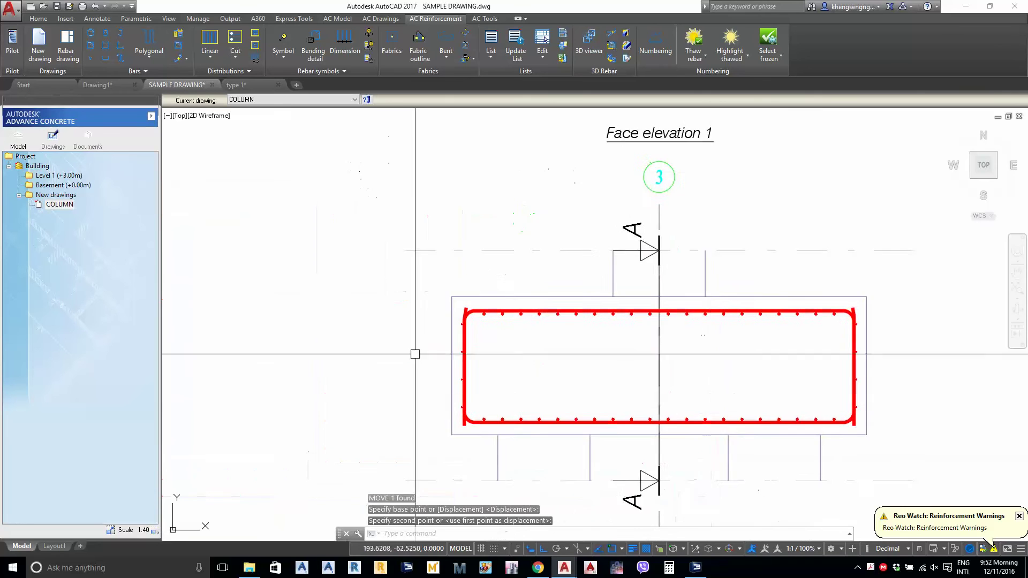
scroll(560, 367, up, 5)
scroll(550, 412, up, 2)
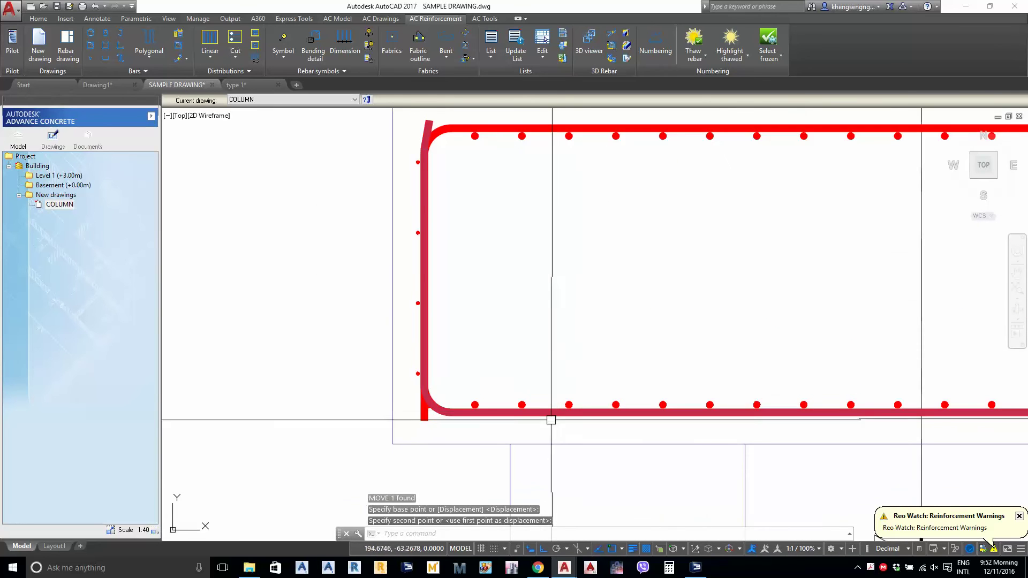
text(xl)
key(Return)
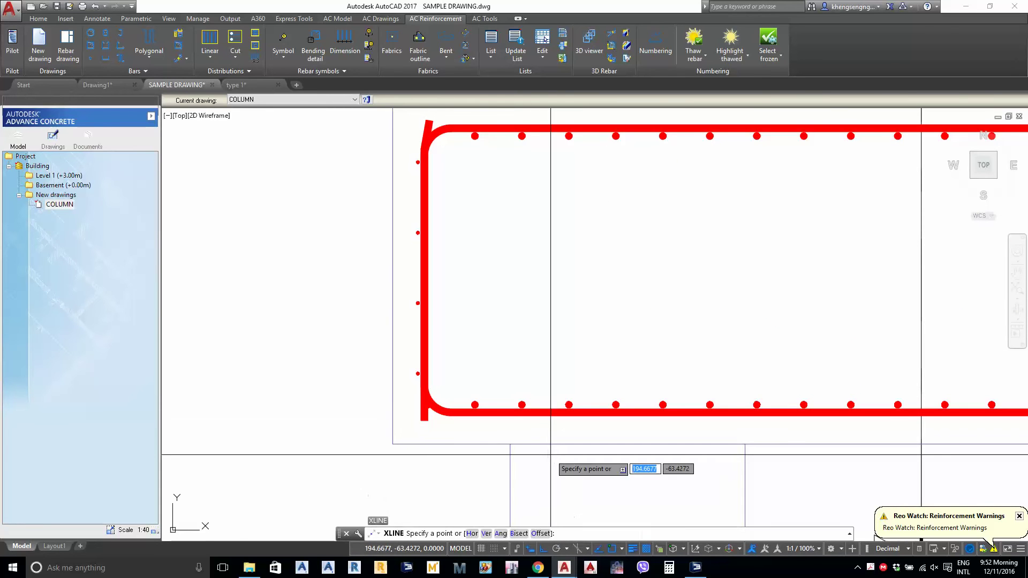
text(h)
key(Return)
click(493, 444)
key(Return)
middle_drag(476, 478, 476, 471)
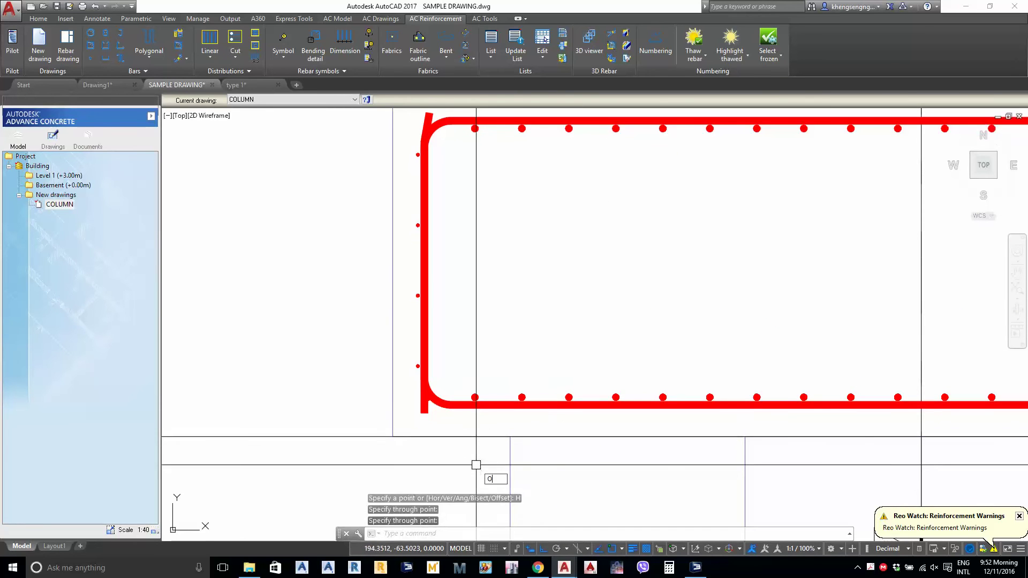
key(Return)
key(Return)
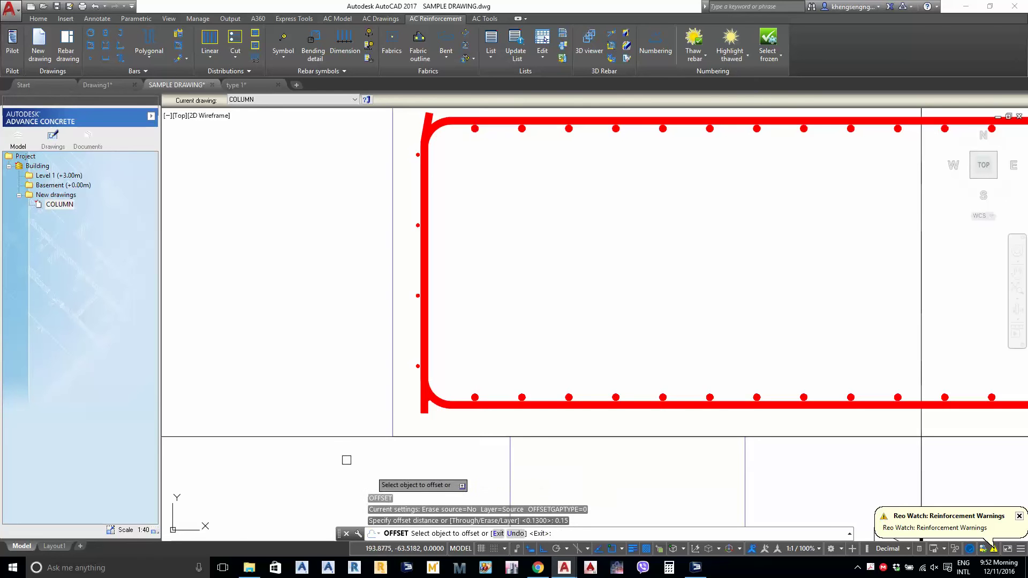
click(340, 439)
click(339, 395)
key(Return)
Erase both horizontal construction lines at the footing's lower edge in Face elevation 1
click(348, 368)
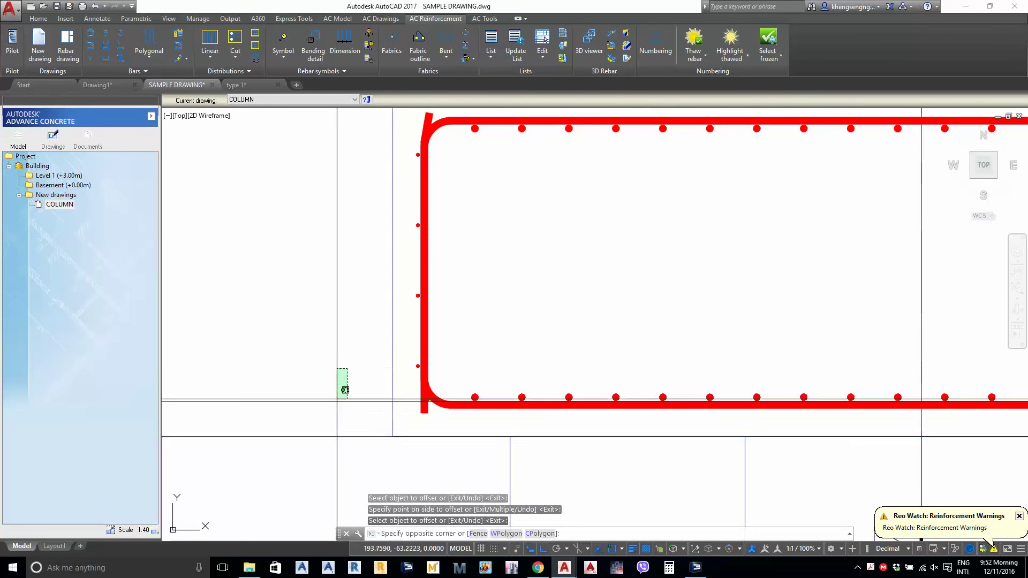
click(317, 457)
text(e)
key(Return)
Set the concrete cover of bar 1 in Section A-A to 0.15 m on all sides
scroll(711, 356, down, 5)
scroll(602, 356, up, 6)
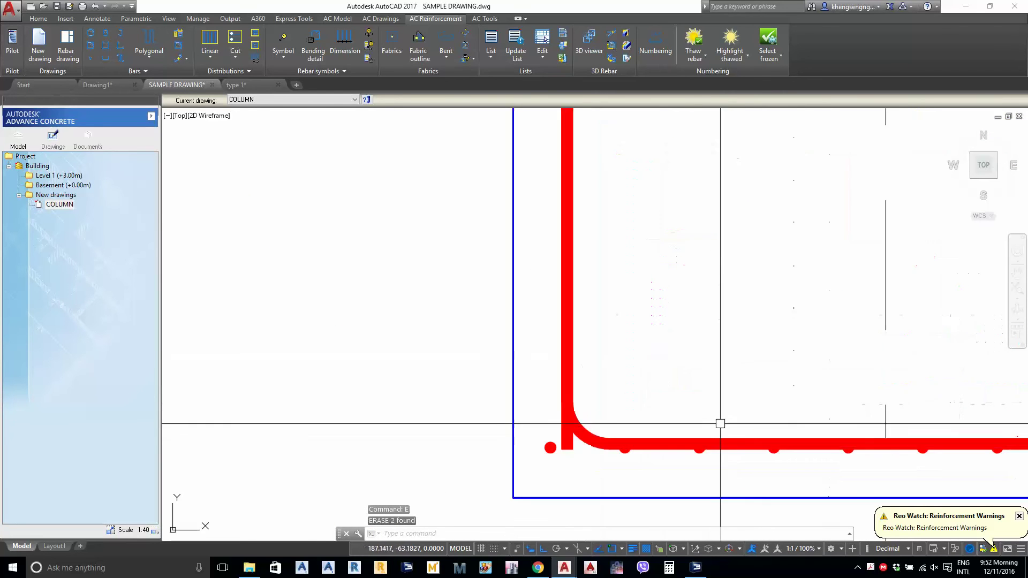
click(233, 59)
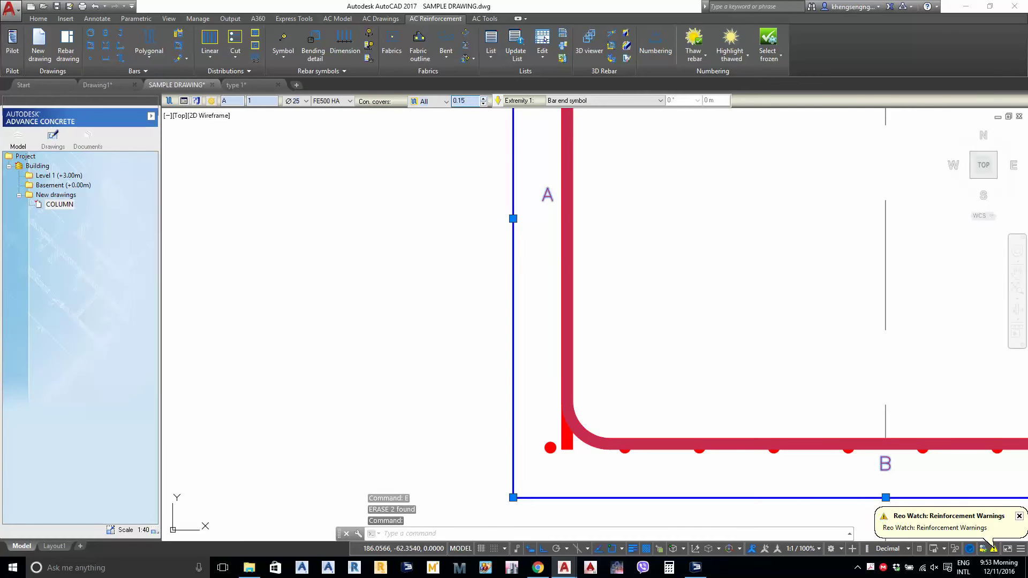
key(Return)
key(Escape)
Check the bar fit in Section A-A and Face elevation 1, and save the drawing
scroll(509, 199, down, 3)
middle_drag(625, 217, 643, 341)
scroll(638, 304, up, 1)
middle_drag(627, 280, 573, 285)
scroll(693, 318, up, 3)
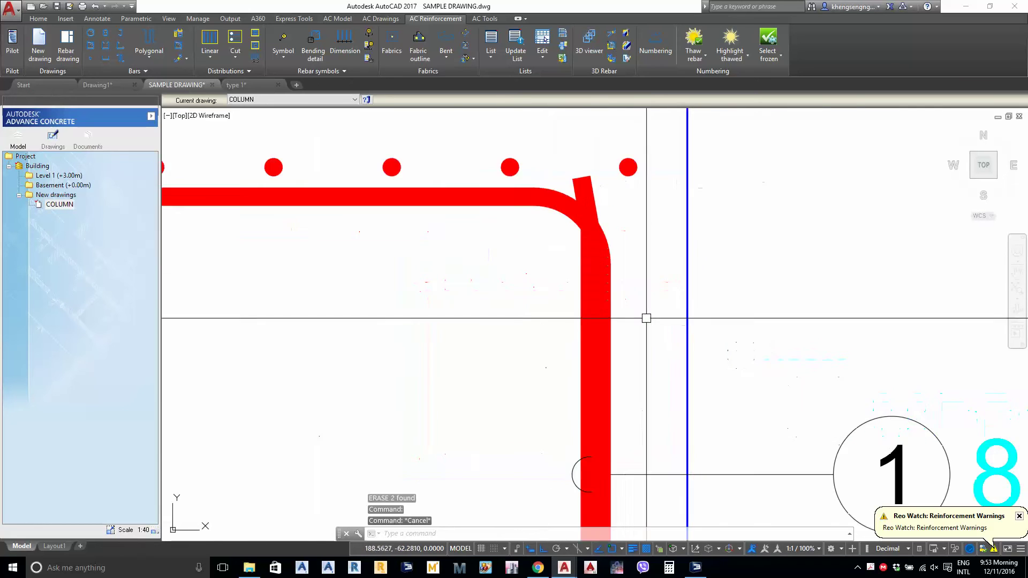
scroll(679, 321, down, 6)
scroll(709, 374, up, 3)
middle_drag(696, 370, 694, 386)
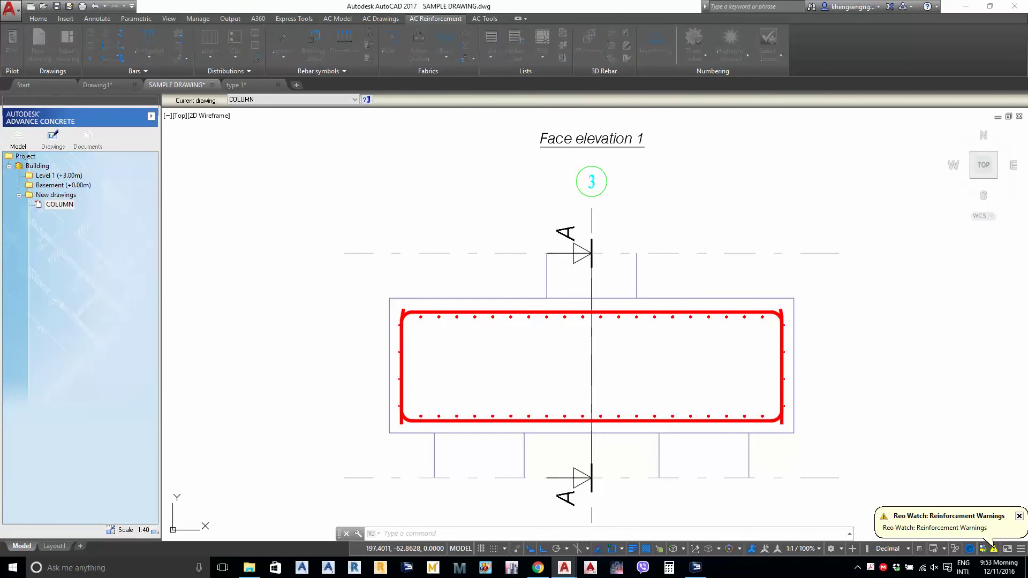
key(ctrl+s)
Start a linear distribution of bar 21 from the BOTTOM REBAR view, with a local cut across its leg along the footing's lower edge
scroll(636, 292, down, 6)
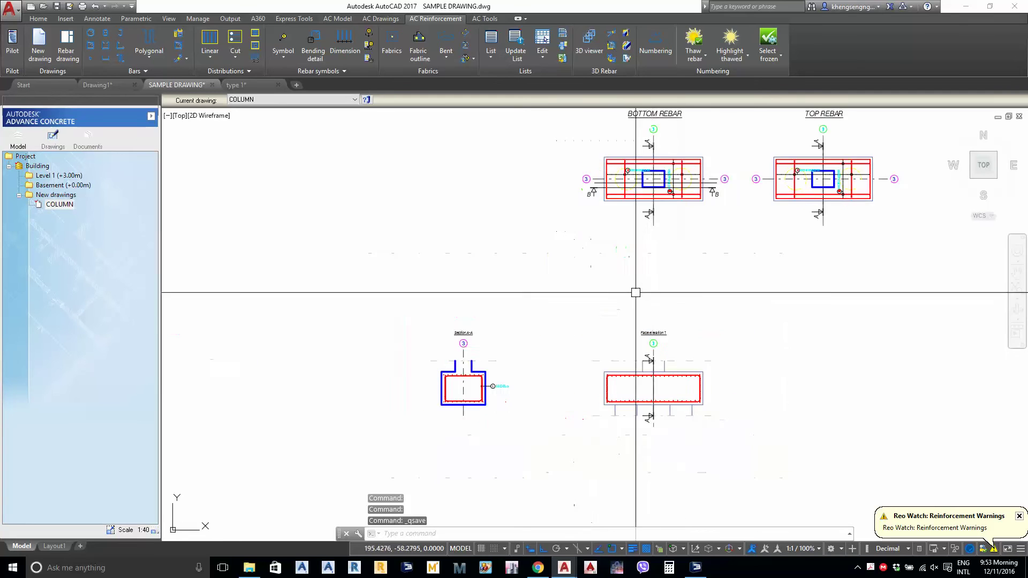
middle_drag(635, 293, 638, 345)
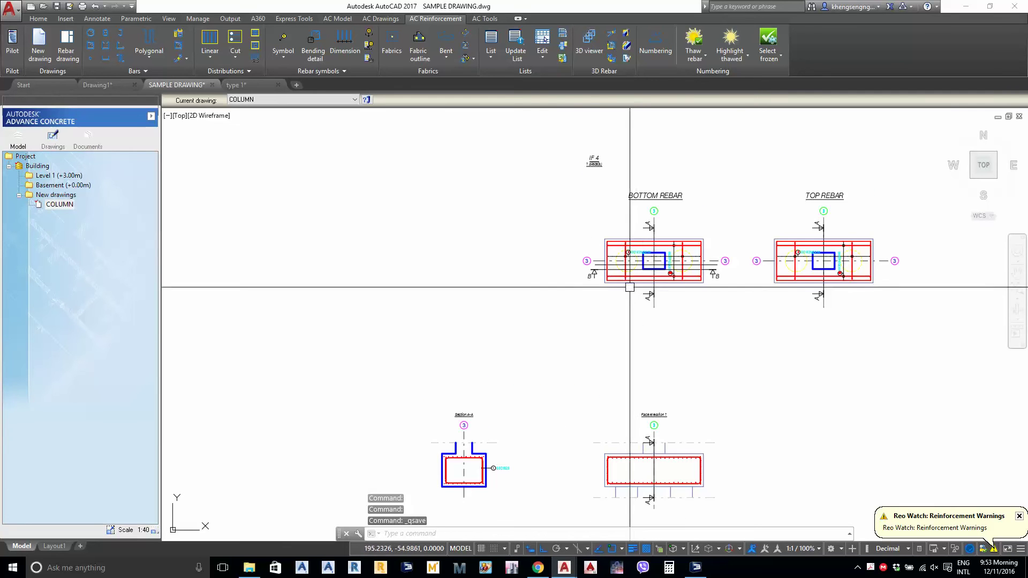
scroll(629, 287, up, 4)
click(664, 215)
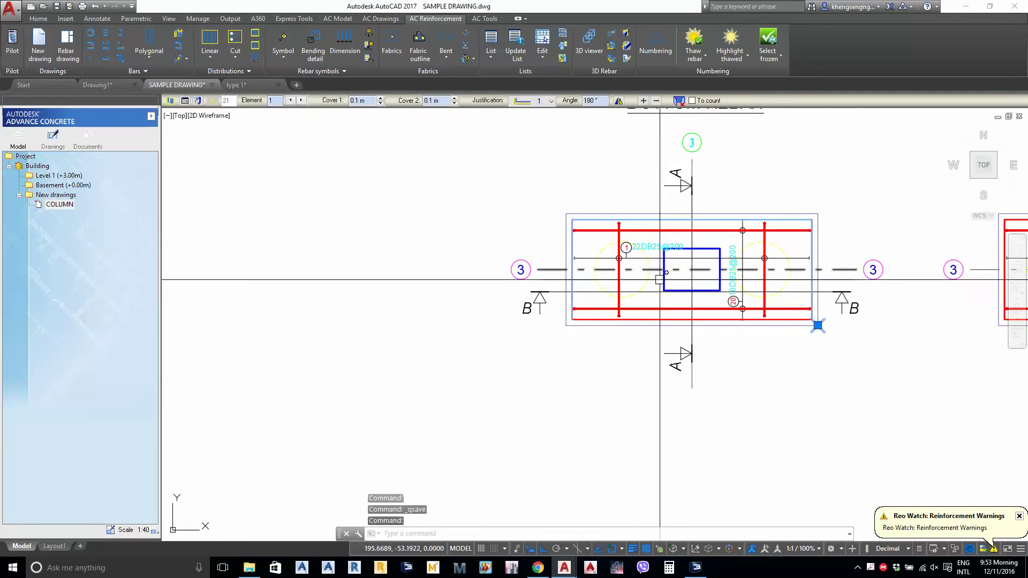
key(Escape)
click(658, 320)
middle_drag(643, 337, 639, 337)
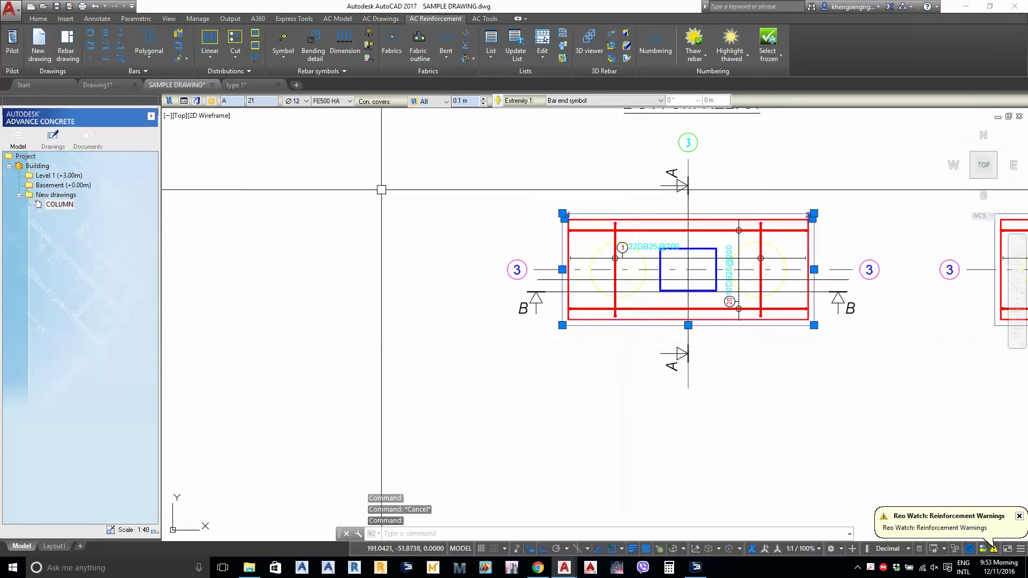
click(211, 60)
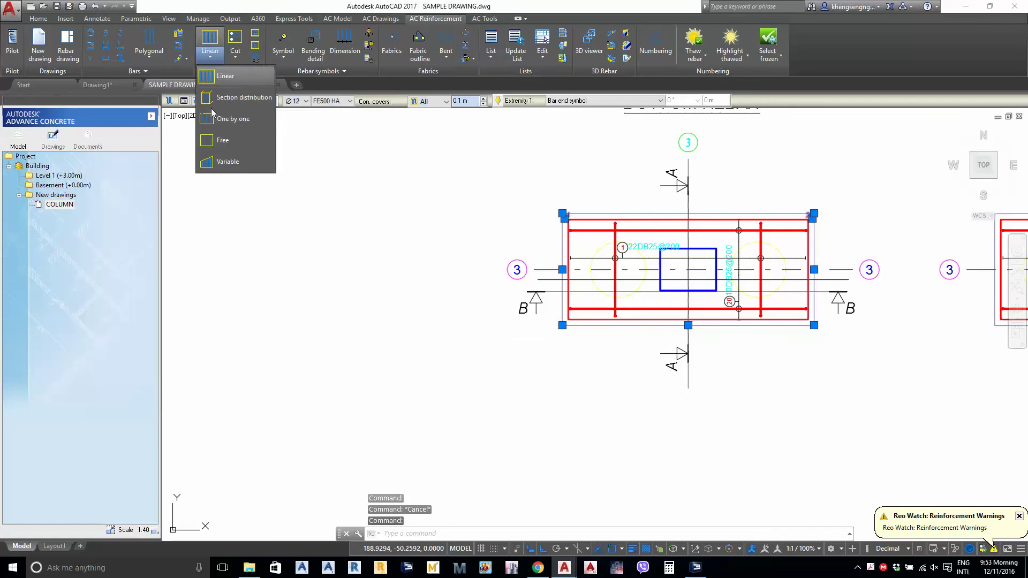
click(219, 81)
scroll(637, 292, up, 2)
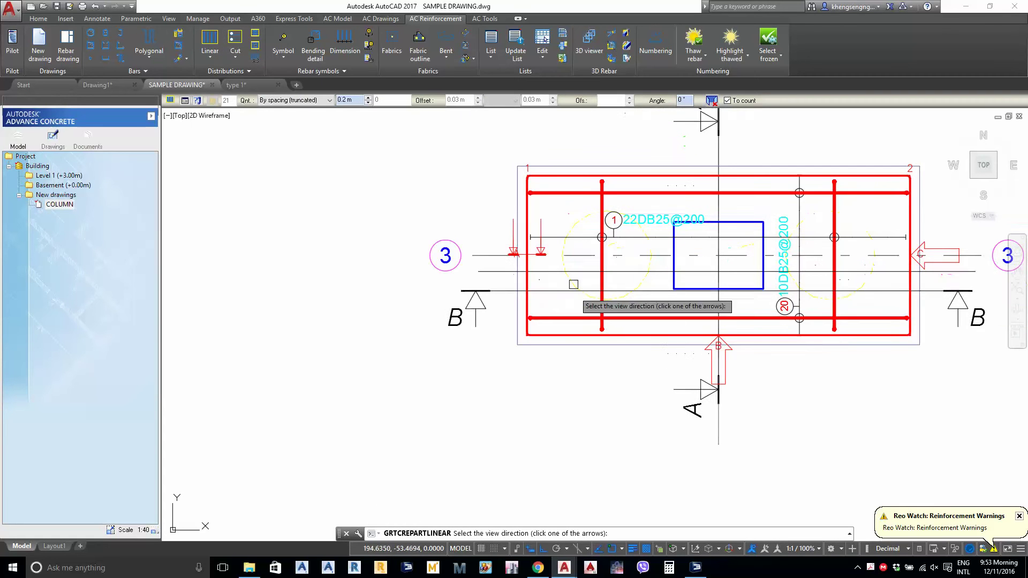
click(645, 345)
scroll(645, 345, up, 1)
click(663, 316)
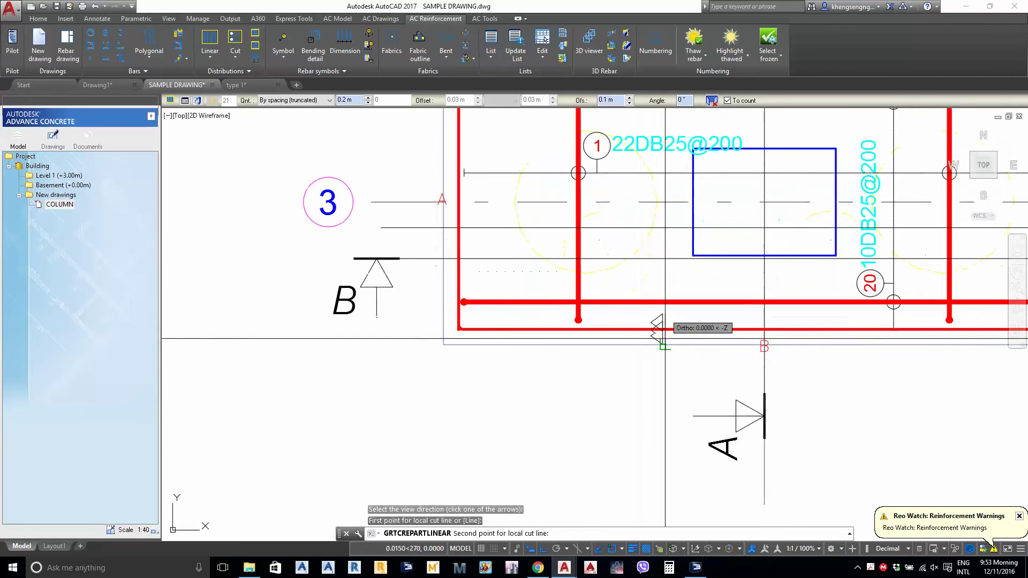
click(664, 358)
Distribute bar 21 at 0.2 m spacing over the full height of the footing's right edge in Section A-A, with the left as distribution side
scroll(685, 278, down, 4)
middle_drag(515, 493, 539, 316)
scroll(555, 269, up, 3)
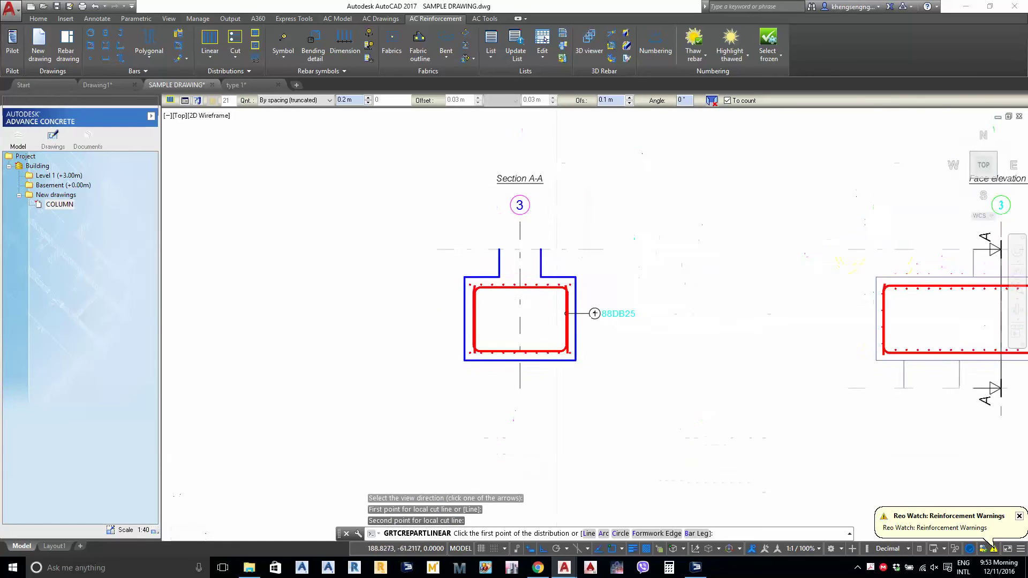
click(566, 381)
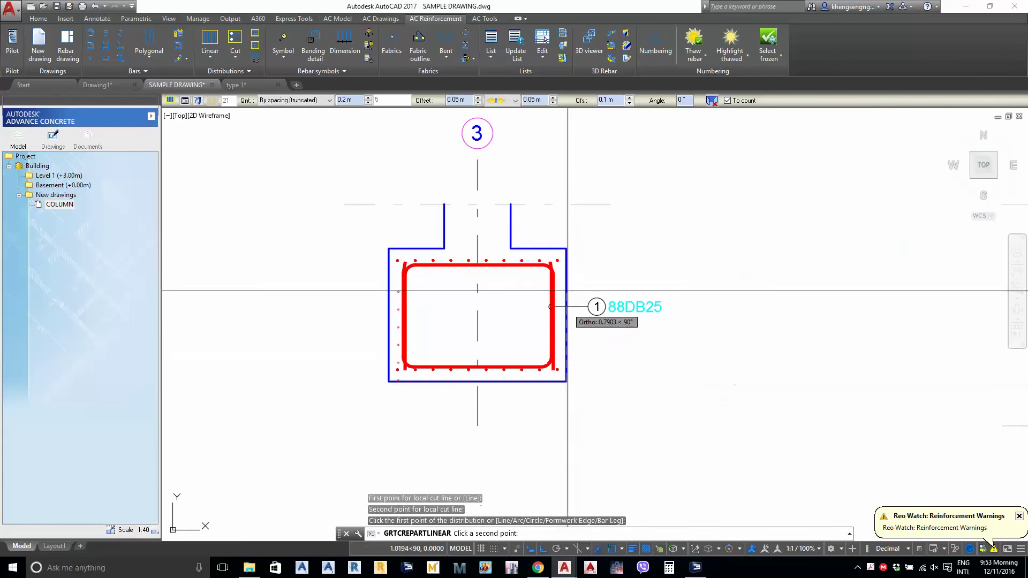
click(567, 249)
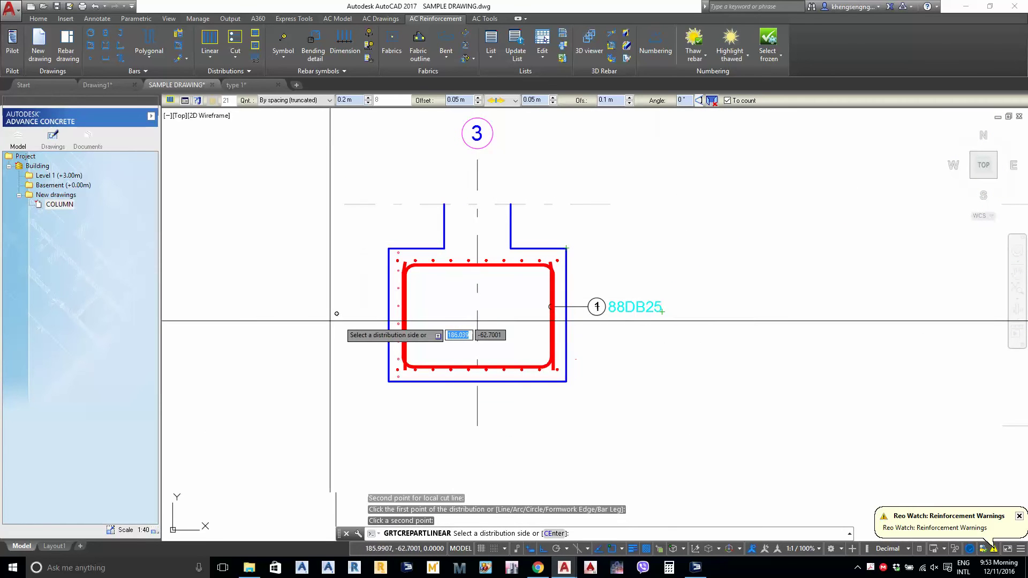
click(283, 275)
click(283, 275)
key(Escape)
scroll(332, 284, up, 5)
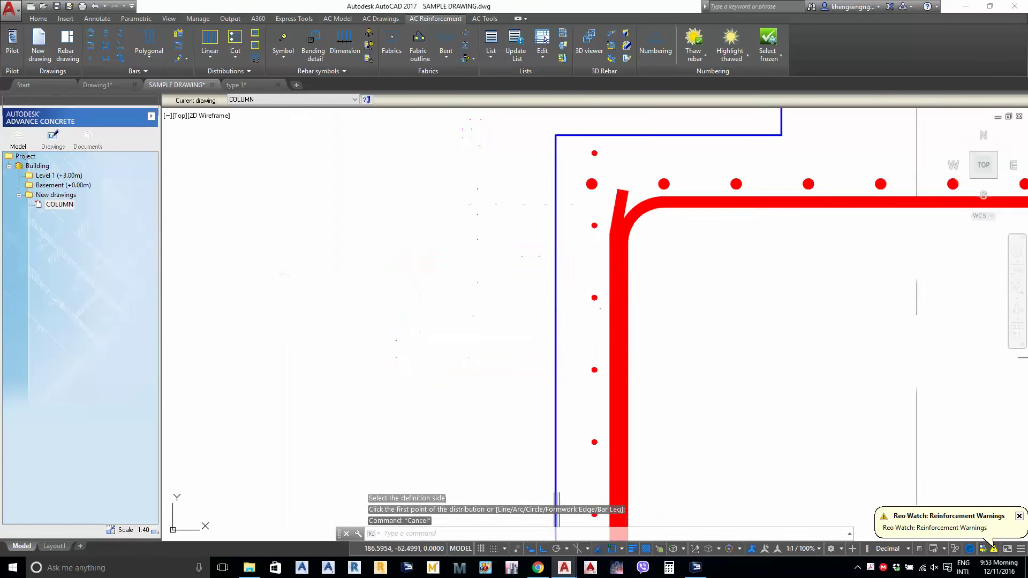
Examine the spacing and offsets of the bar 21 distribution in Face elevation 1
scroll(585, 266, down, 6)
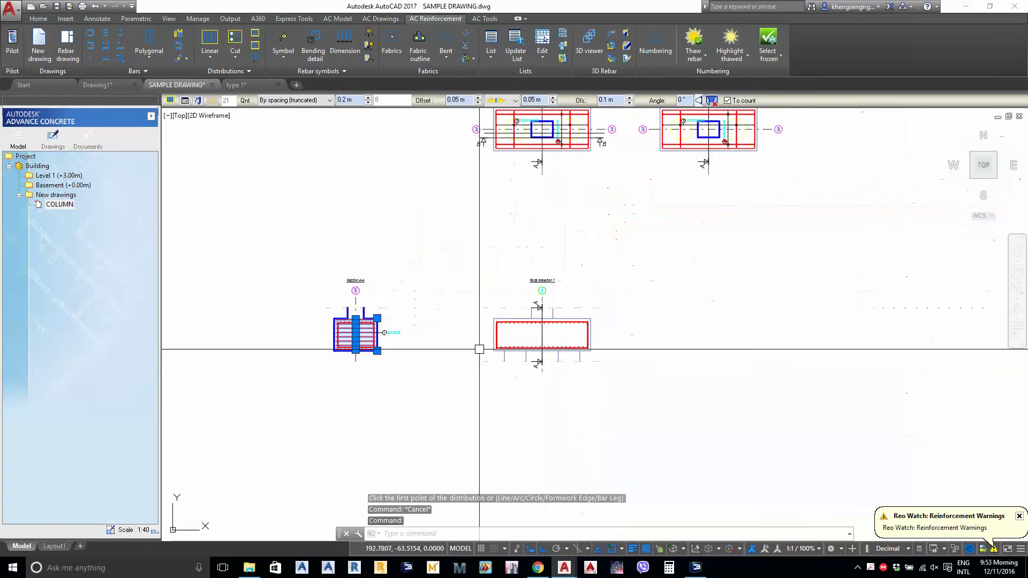
scroll(480, 349, up, 5)
key(Escape)
click(647, 346)
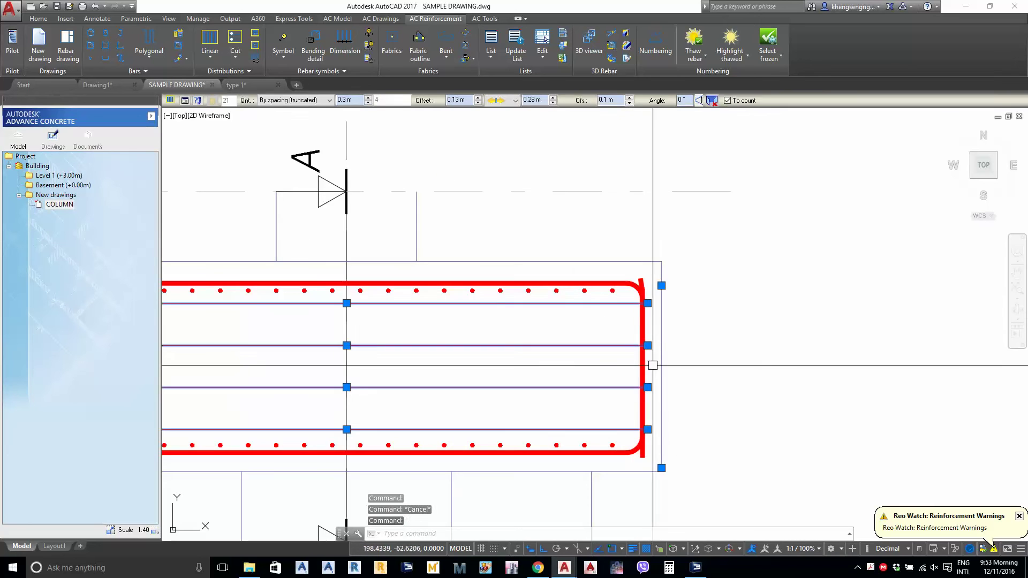
scroll(652, 345, down, 5)
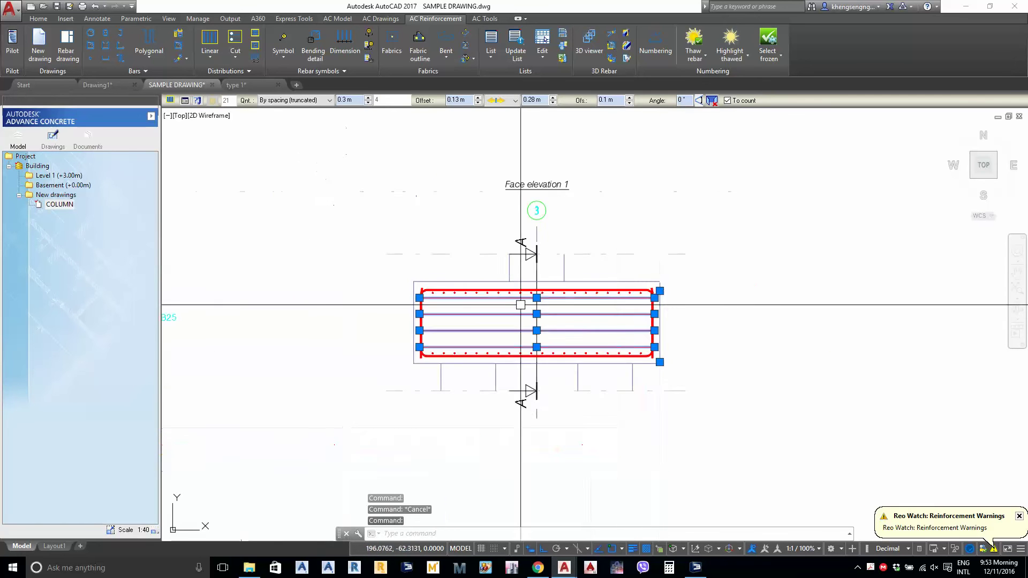
key(Escape)
scroll(507, 311, up, 5)
key(Escape)
scroll(528, 310, up, 4)
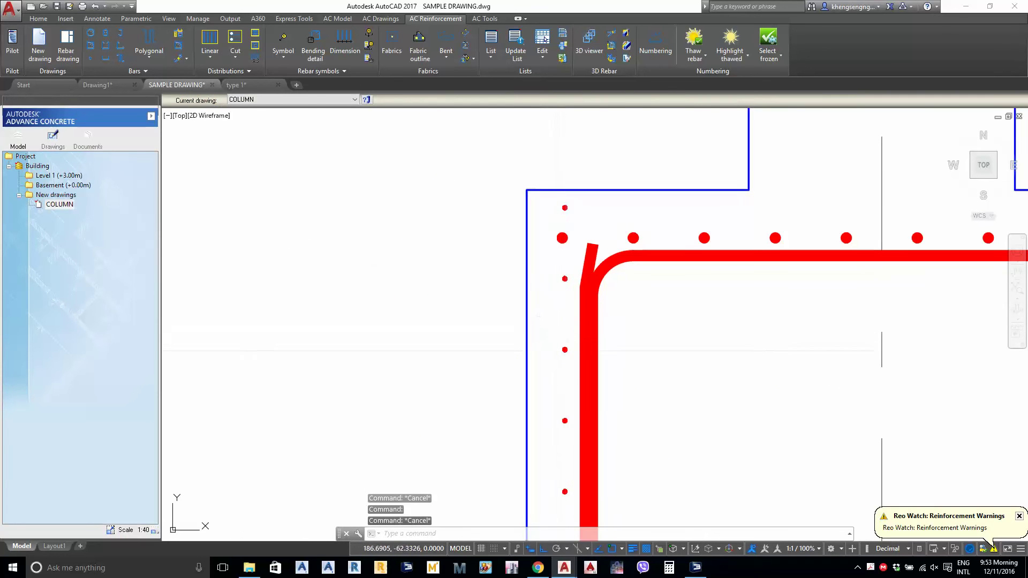
Set the spacing of the bar 21 distribution in Section A-A to 0.3 m
click(573, 350)
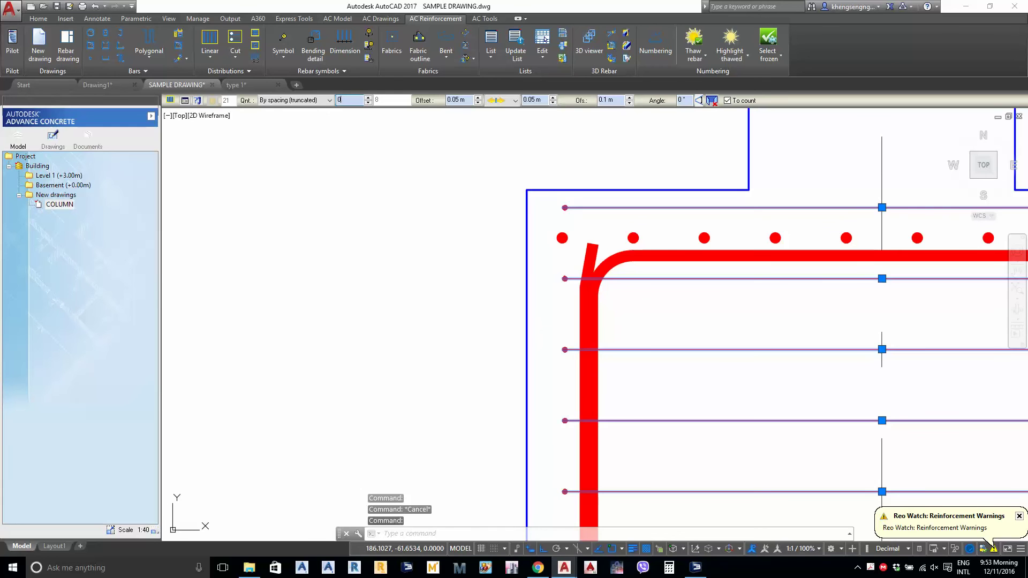
text(0.3)
key(Return)
scroll(484, 329, down, 3)
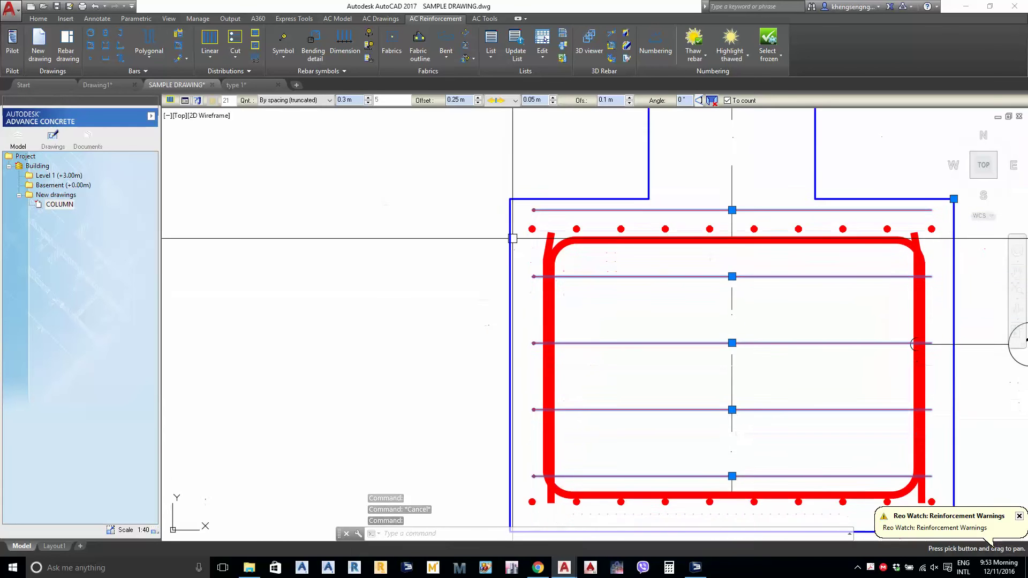
scroll(509, 236, up, 3)
scroll(532, 188, down, 3)
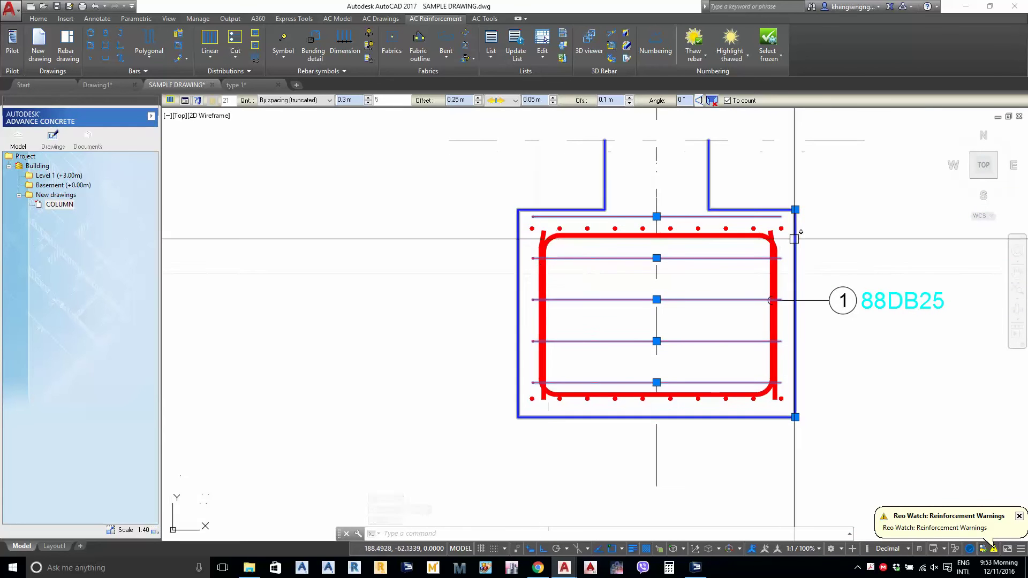
Shorten the bar 21 distribution in Section A-A by lowering its upper end about 0.26 m below the footing's top edge
click(795, 209)
click(805, 246)
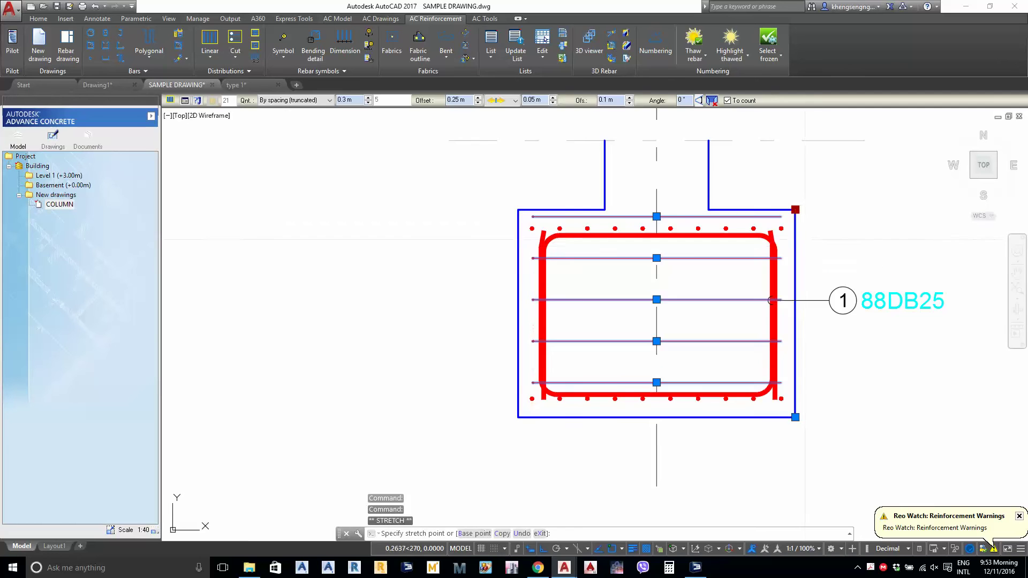
middle_drag(893, 269, 647, 335)
key(Escape)
Draw a horizontal construction line through the centre of the uppermost bar 21 dot at the left leg in Face elevation 1
text(xl)
key(Return)
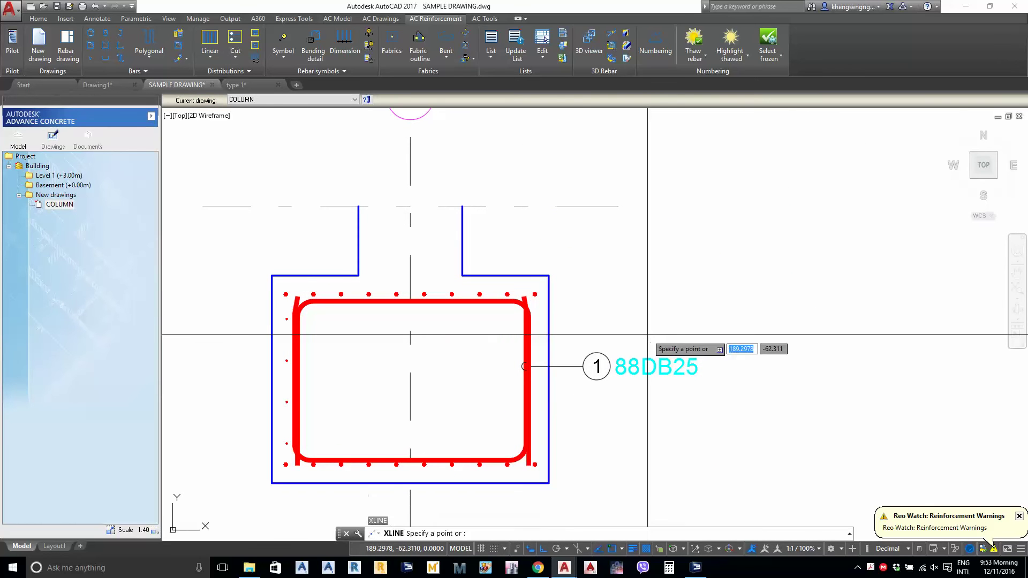
text(h)
key(Return)
scroll(672, 348, up, 4)
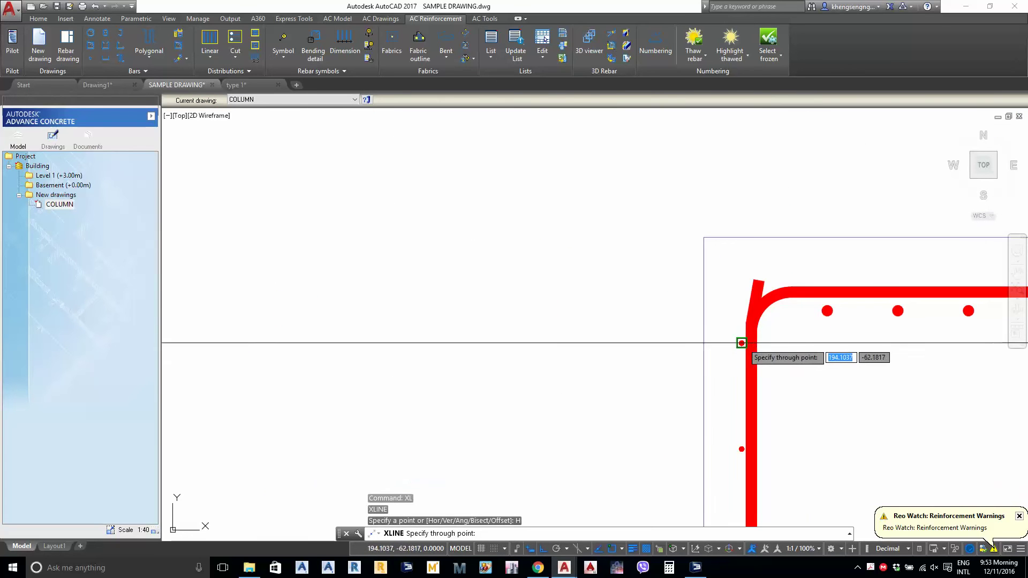
click(741, 343)
key(Return)
Move the bar 21 distribution in Section A-A vertically so its uppermost bar sits on the horizontal construction line
scroll(730, 373, down, 3)
middle_drag(354, 390, 545, 370)
scroll(381, 352, up, 3)
middle_drag(407, 353, 872, 352)
scroll(439, 329, up, 1)
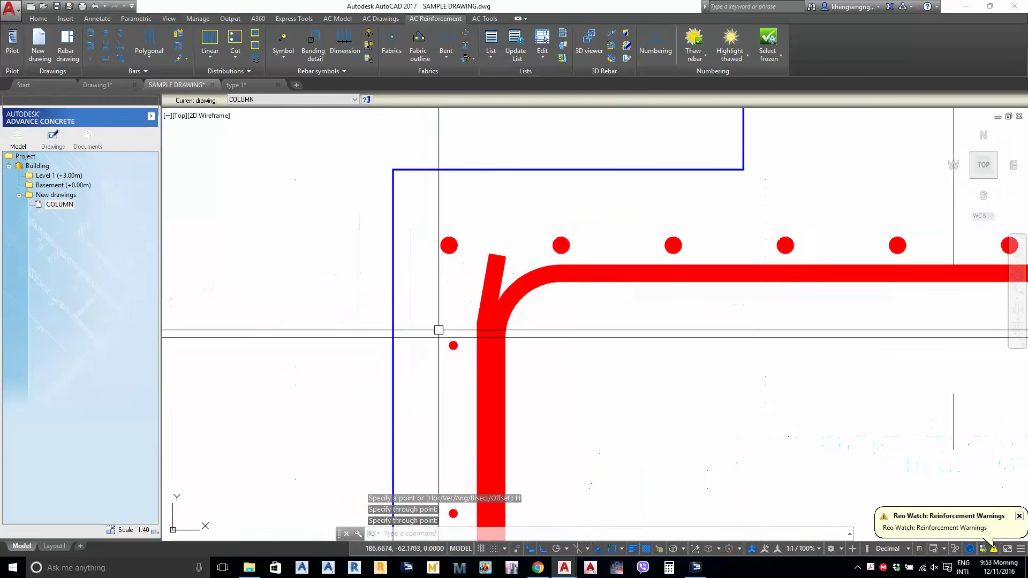
scroll(439, 330, up, 2)
middle_drag(462, 403, 463, 434)
key(Return)
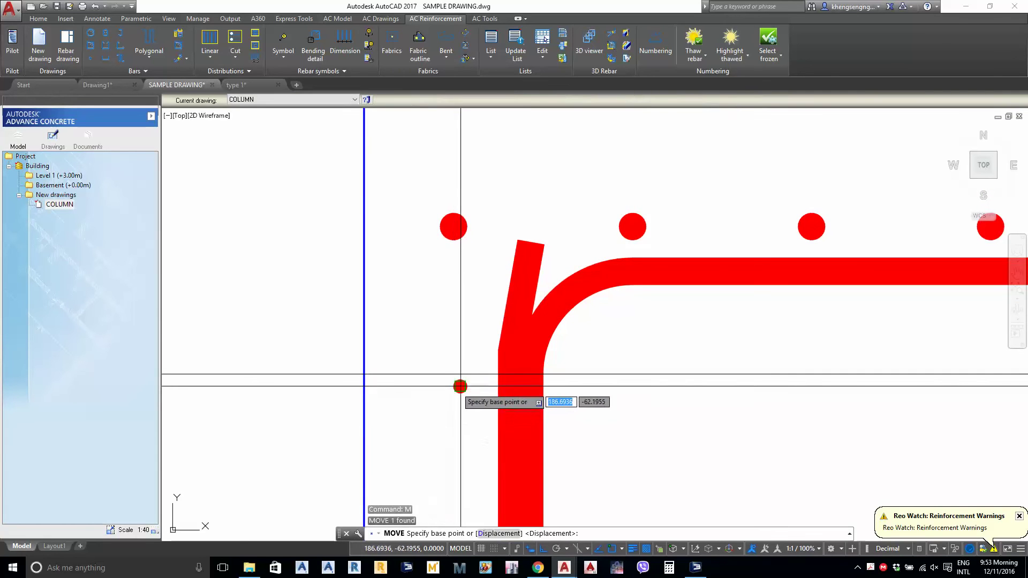
click(460, 386)
click(460, 374)
scroll(459, 296, down, 4)
middle_drag(443, 332, 442, 318)
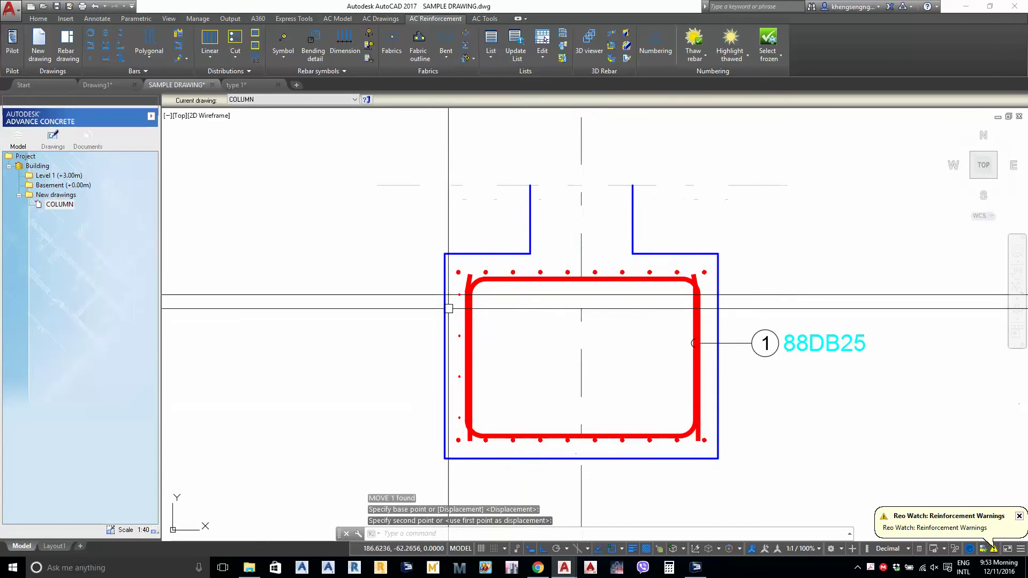
Shift the bar 21 distribution in Section A-A slightly right, bringing its dots close to the left leg of bar 1
scroll(460, 411, up, 2)
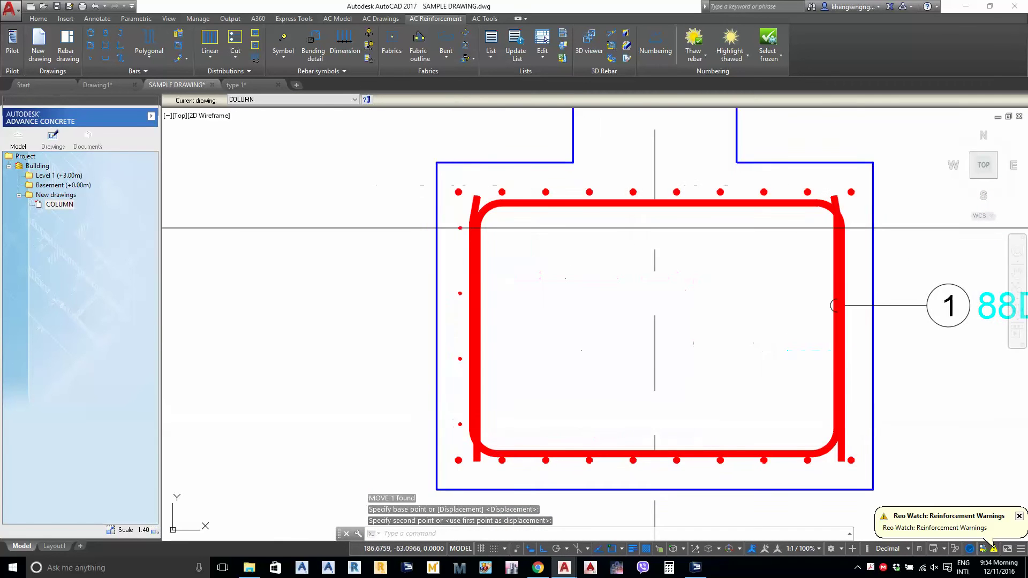
click(460, 424)
middle_drag(481, 391, 473, 440)
middle_drag(540, 404, 532, 404)
scroll(811, 329, up, 4)
middle_drag(786, 378, 667, 425)
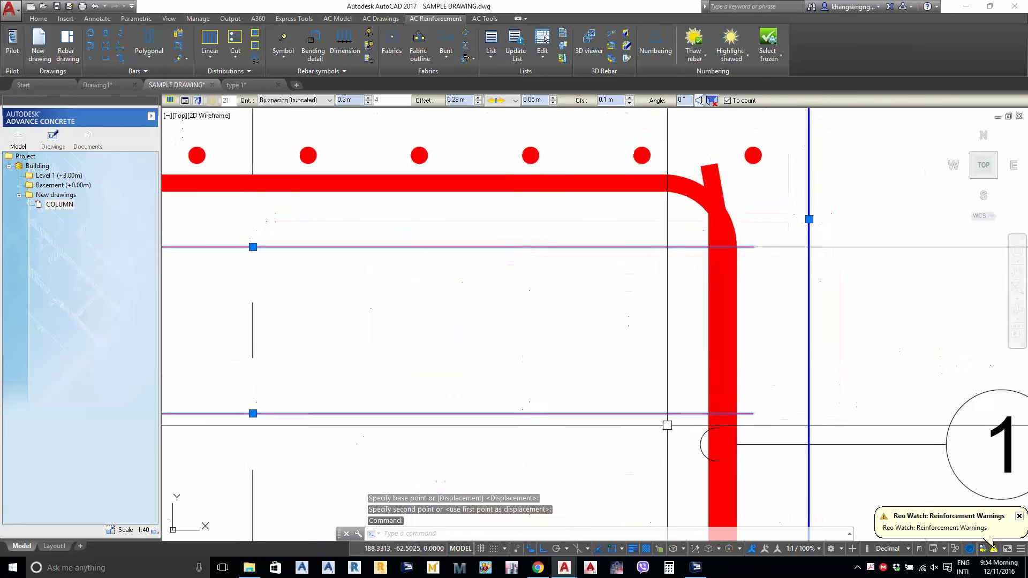
scroll(667, 425, down, 4)
middle_drag(433, 362, 520, 360)
text(M)
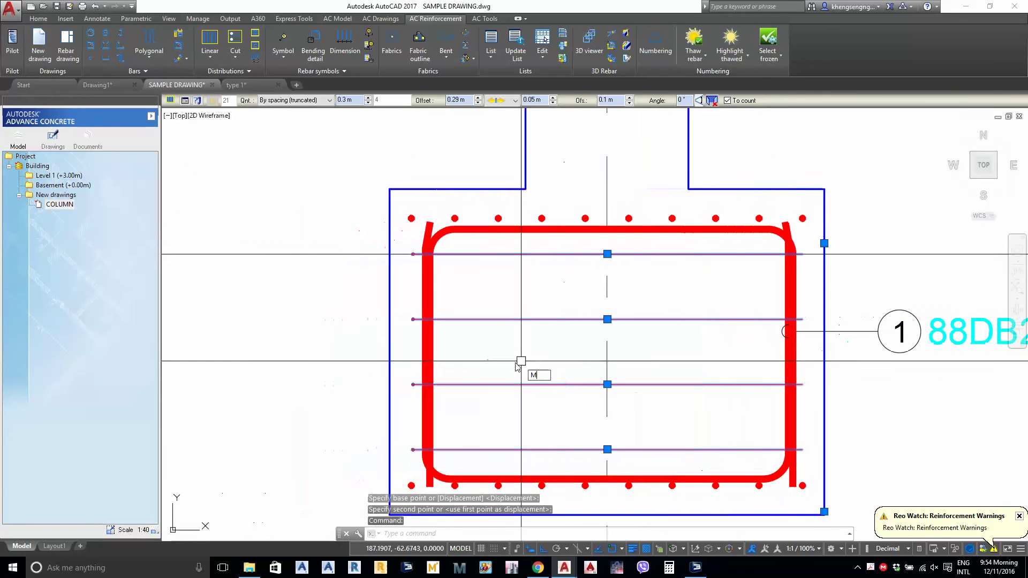
key(Return)
click(499, 341)
click(505, 341)
scroll(393, 317, up, 2)
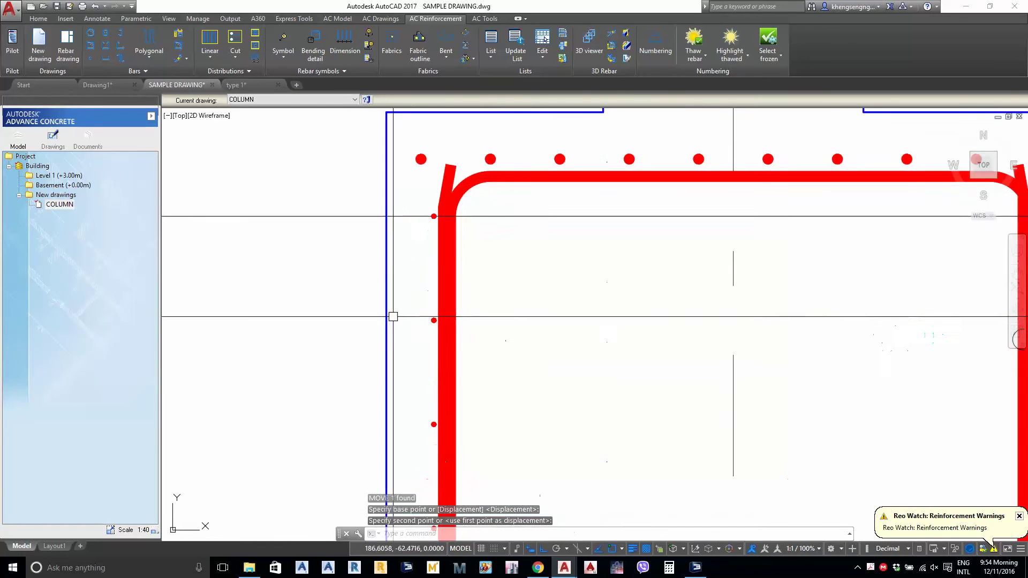
Mirror the bar 21 distribution about the vertical centreline of Section A-A, keeping the source
scroll(428, 321, down, 5)
text(M)
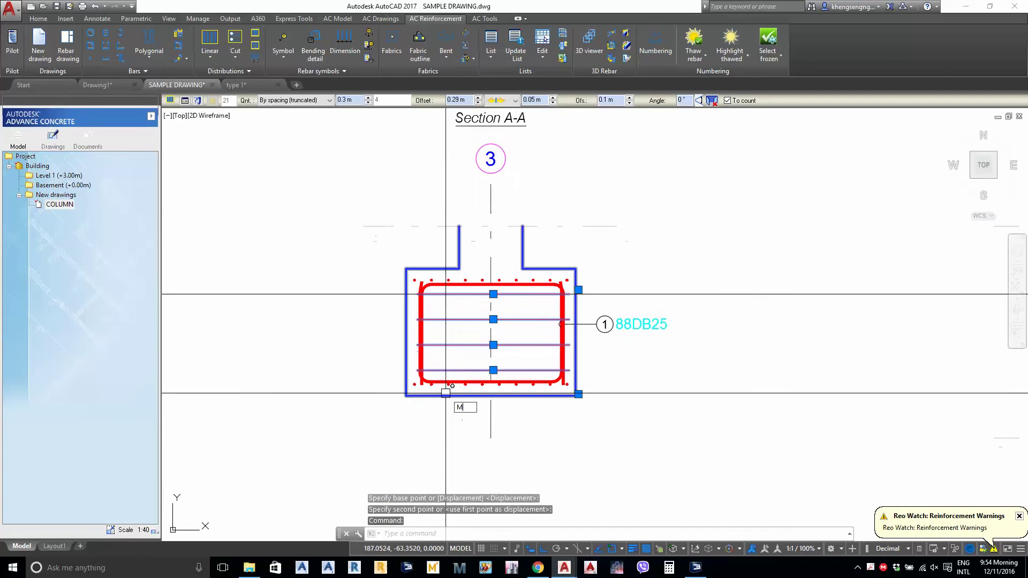
text(I)
key(Return)
click(491, 396)
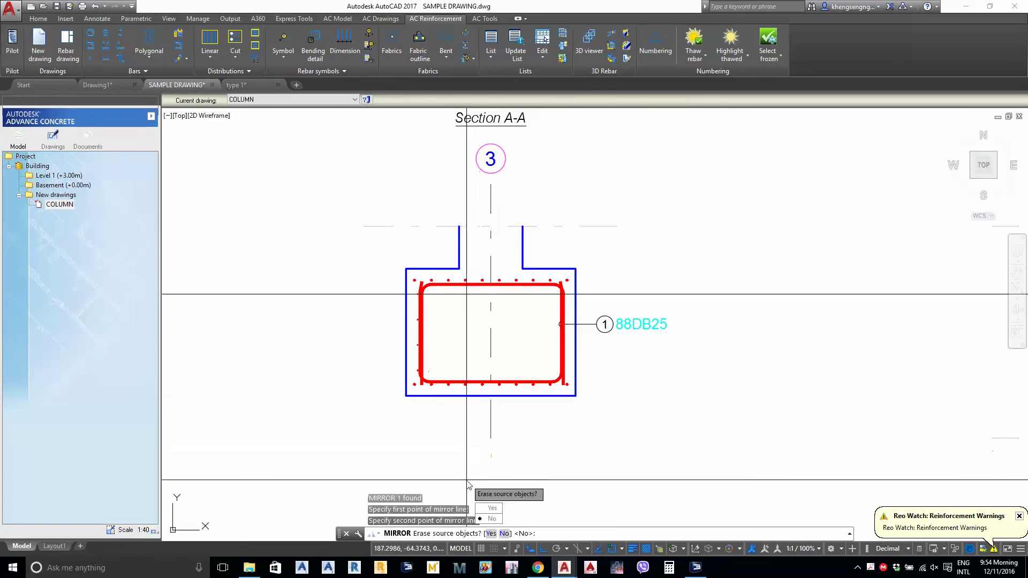
scroll(567, 284, up, 8)
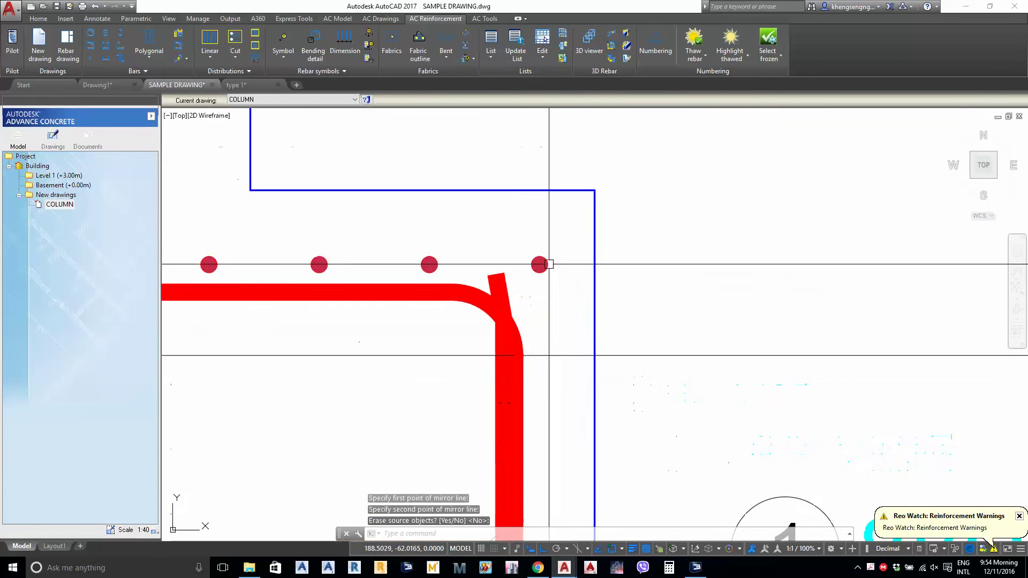
key(Return)
scroll(546, 265, down, 8)
Move the mirrored bar 21 distribution to the right so its dots lie just outside the right leg of bar 1
click(528, 271)
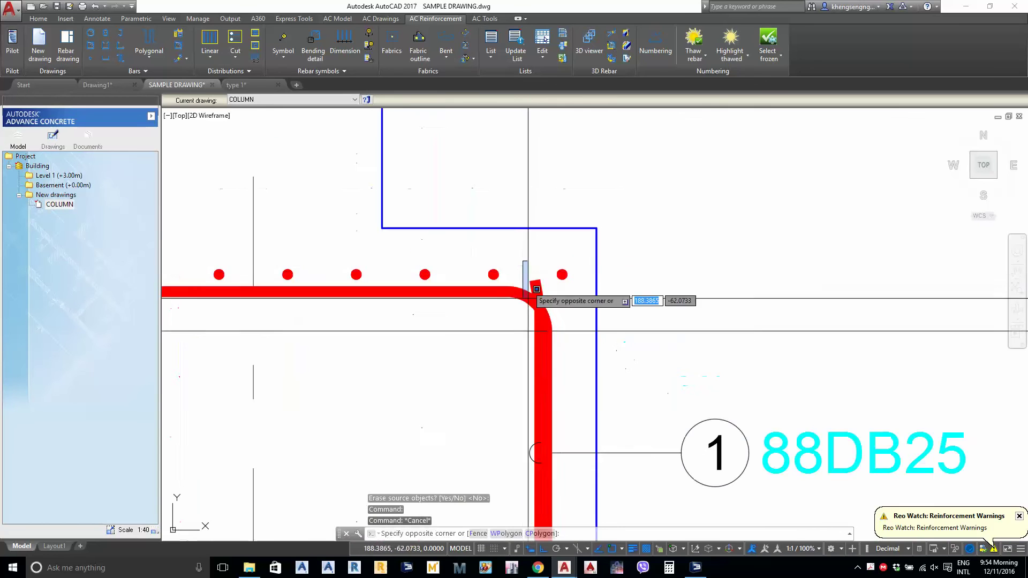
scroll(535, 294, down, 3)
click(579, 360)
scroll(578, 361, up, 1)
middle_drag(578, 368, 578, 386)
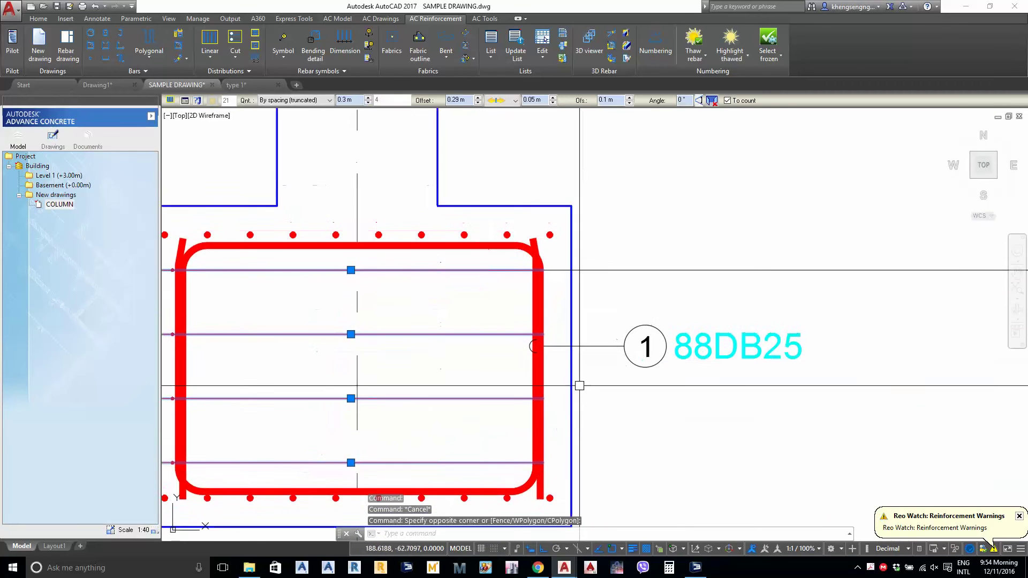
mouse_move(662, 396)
middle_down()
mouse_move(803, 401)
mouse_move(710, 410)
middle_up()
scroll(748, 399, up, 2)
text(m)
key(space)
click(716, 418)
click(716, 418)
scroll(719, 389, down, 2)
Erase the horizontal construction line running through Section A-A and Face elevation 1
middle_drag(637, 416, 611, 361)
scroll(611, 311, up, 1)
scroll(483, 382, down, 3)
click(667, 381)
click(621, 327)
text(eE)
key(Return)
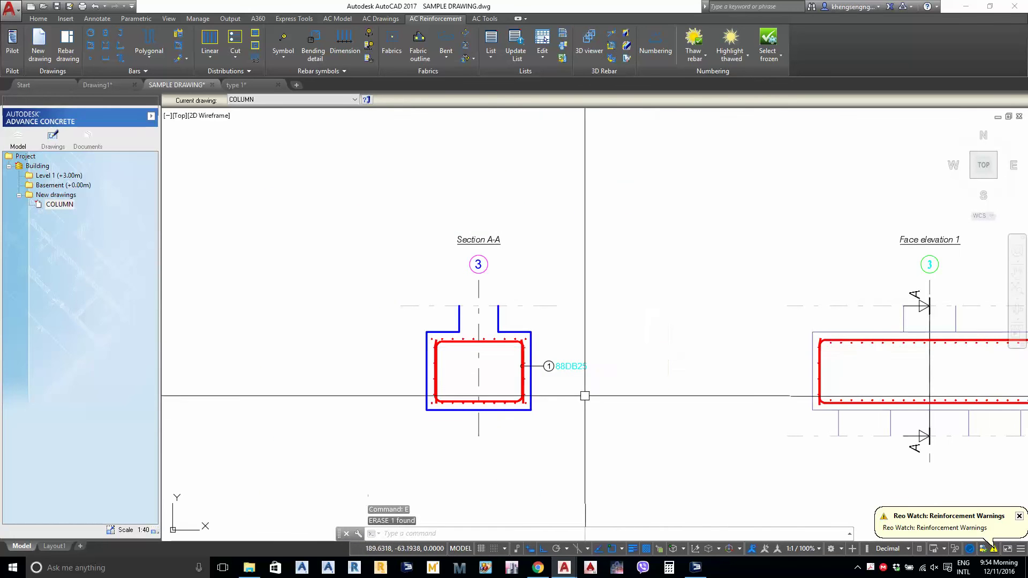
Check the bar arrangement and the bar 20 distribution in Section A-A, compare it with Face elevation 1, and save the drawing
scroll(585, 395, down, 2)
scroll(530, 406, up, 4)
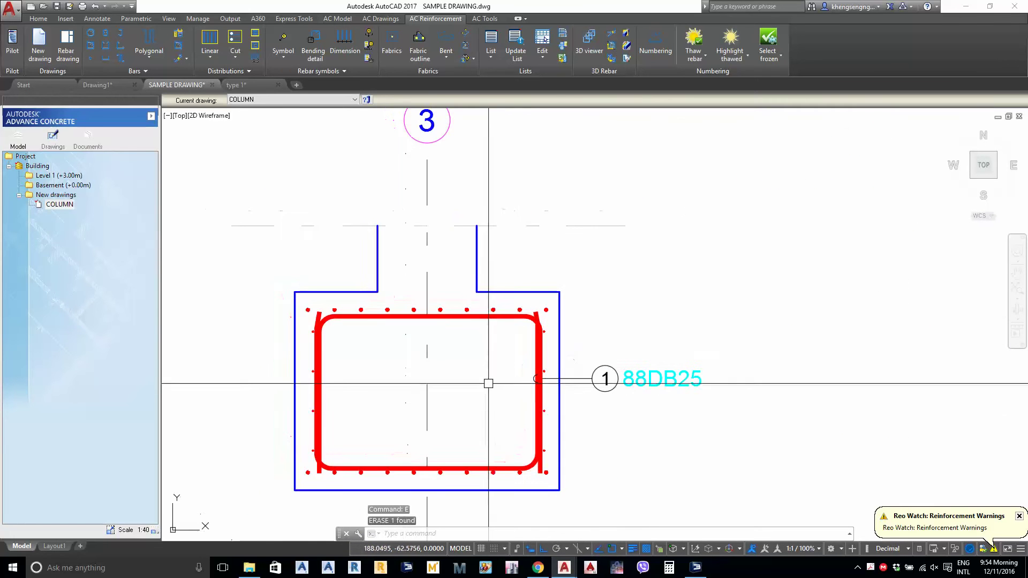
scroll(356, 312, up, 6)
scroll(347, 296, down, 2)
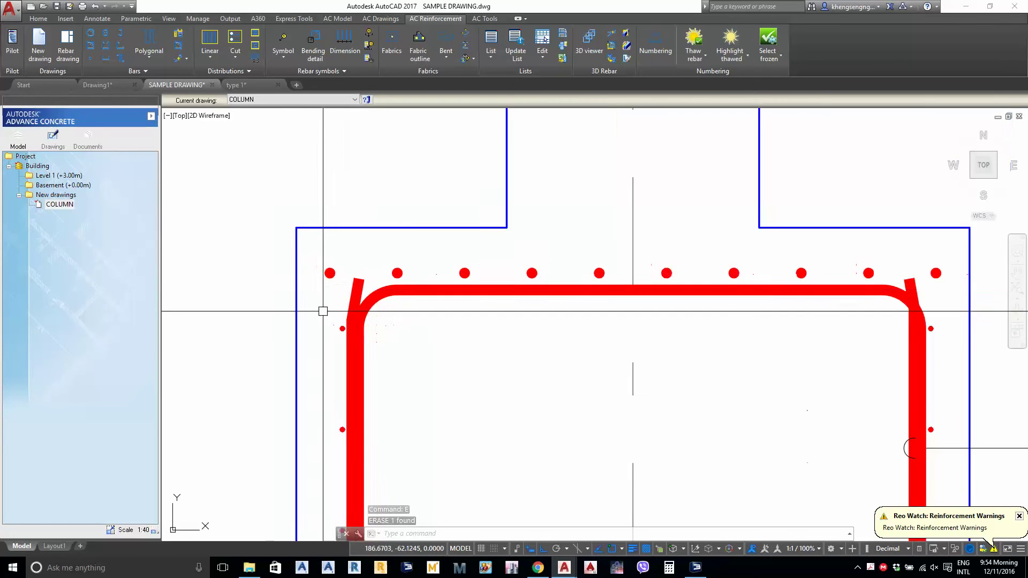
click(328, 282)
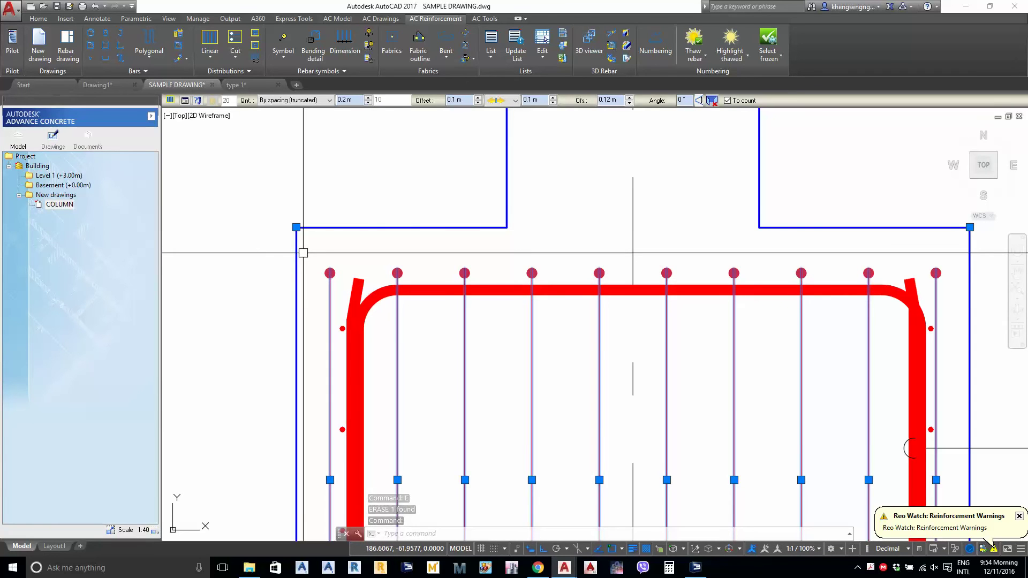
key(Escape)
scroll(275, 336, down, 3)
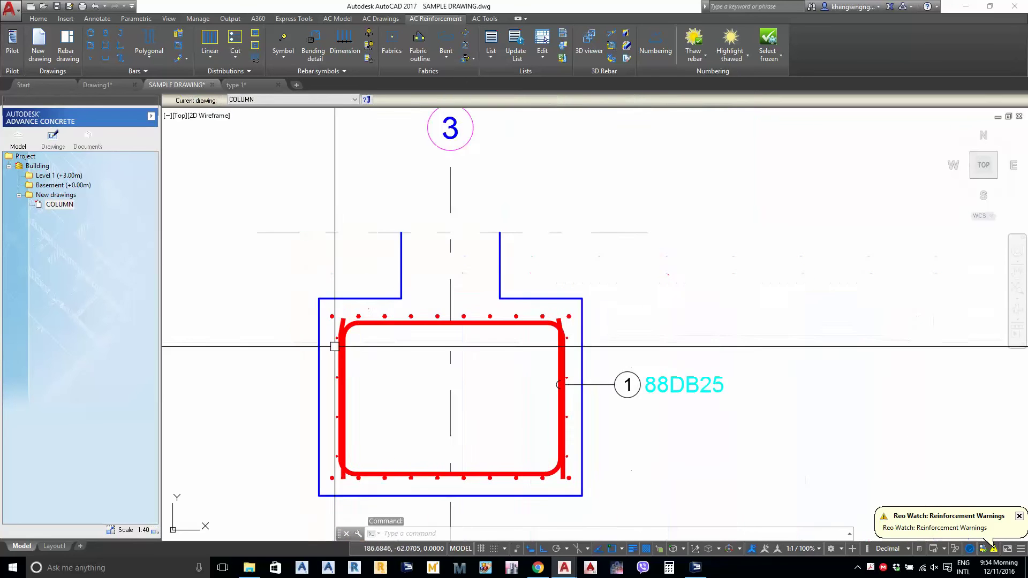
scroll(484, 312, down, 4)
scroll(611, 391, up, 4)
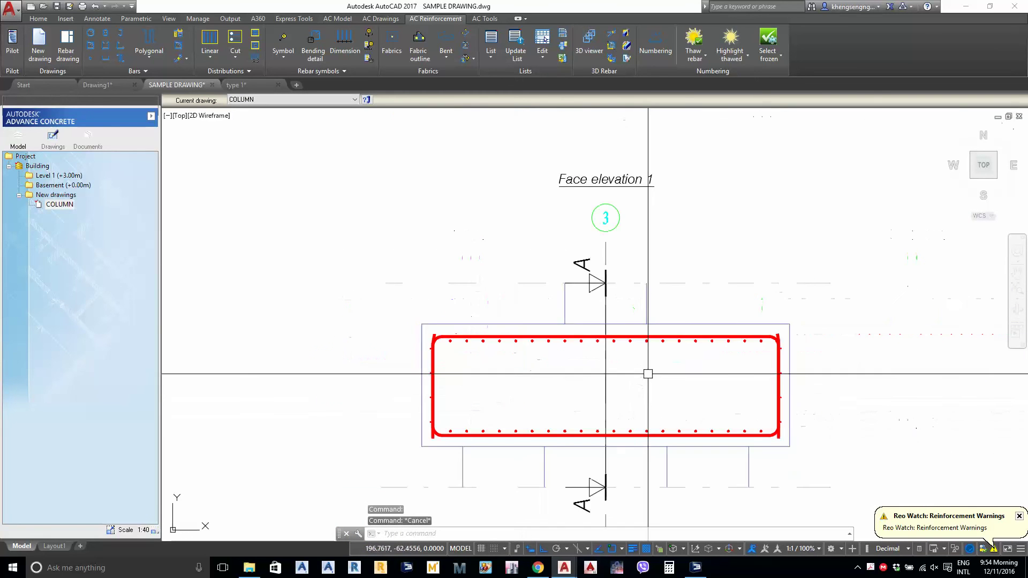
click(58, 7)
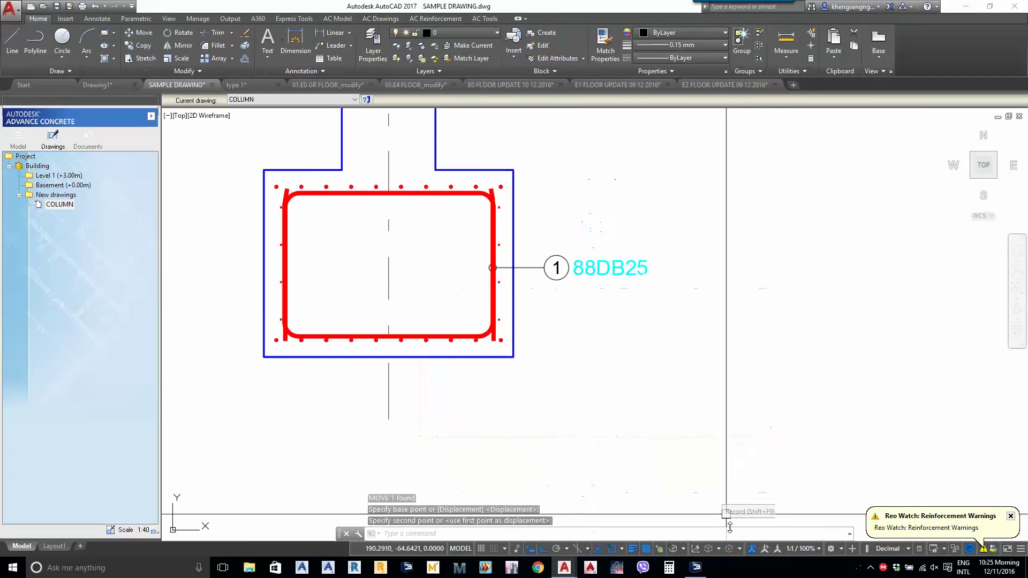
middle_drag(608, 287, 592, 328)
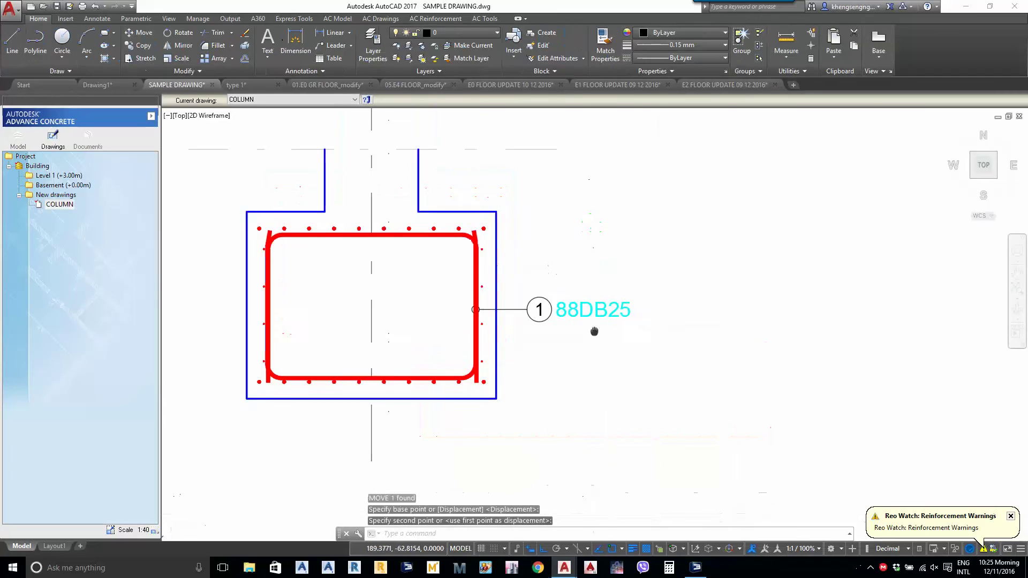
scroll(592, 329, down, 2)
middle_drag(540, 257, 550, 316)
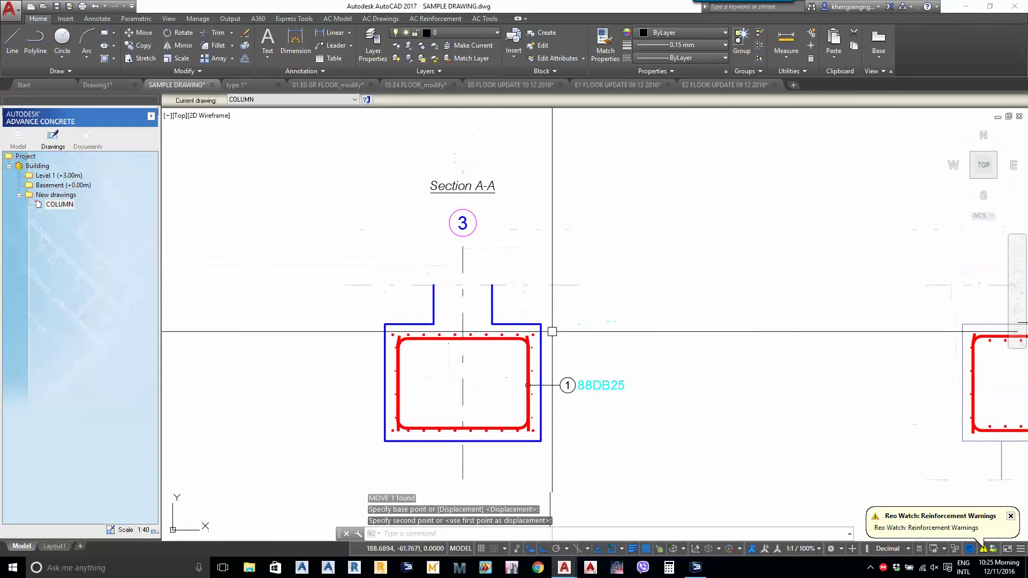
Erase the existing 88DB25 label attached to the right leg of bar 1 in Section A-A
scroll(565, 389, up, 2)
middle_drag(565, 389, 557, 308)
click(601, 360)
click(571, 243)
middle_drag(576, 214, 576, 278)
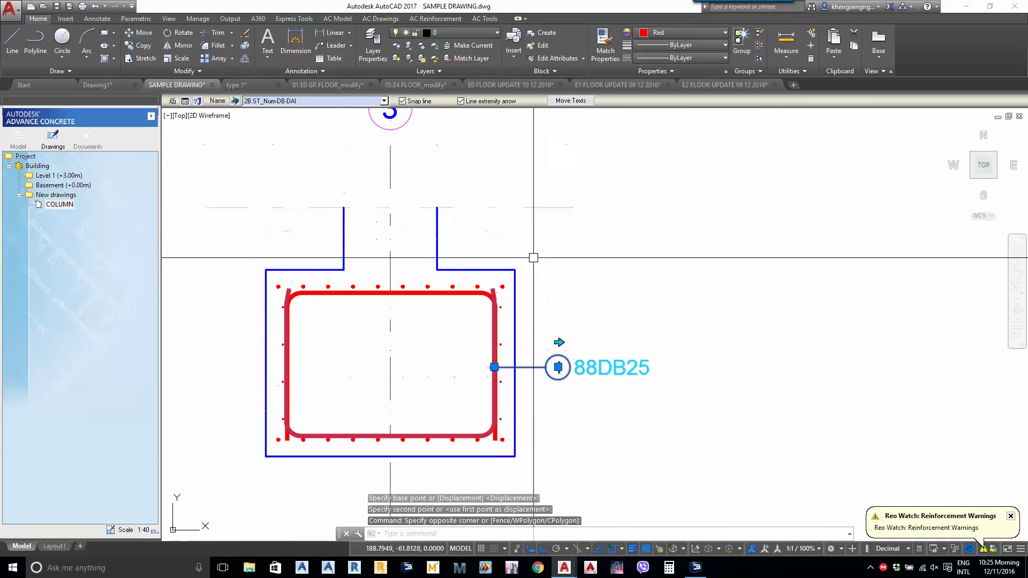
text(e)
key(space)
Label bar 1's bottom leg in Section A-A with a polyline rebar symbol, style 04.ST_Num-DB-DAI-Spacing, its leader running below the footing and right
mouse_move(515, 370)
middle_down()
mouse_move(515, 303)
mouse_move(479, 293)
middle_up()
click(435, 18)
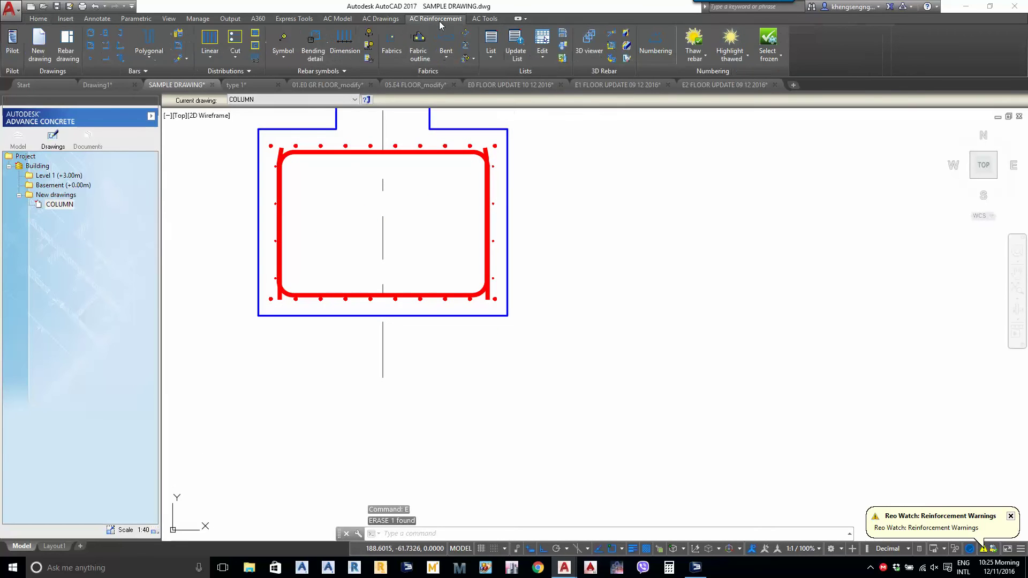
click(289, 57)
click(292, 95)
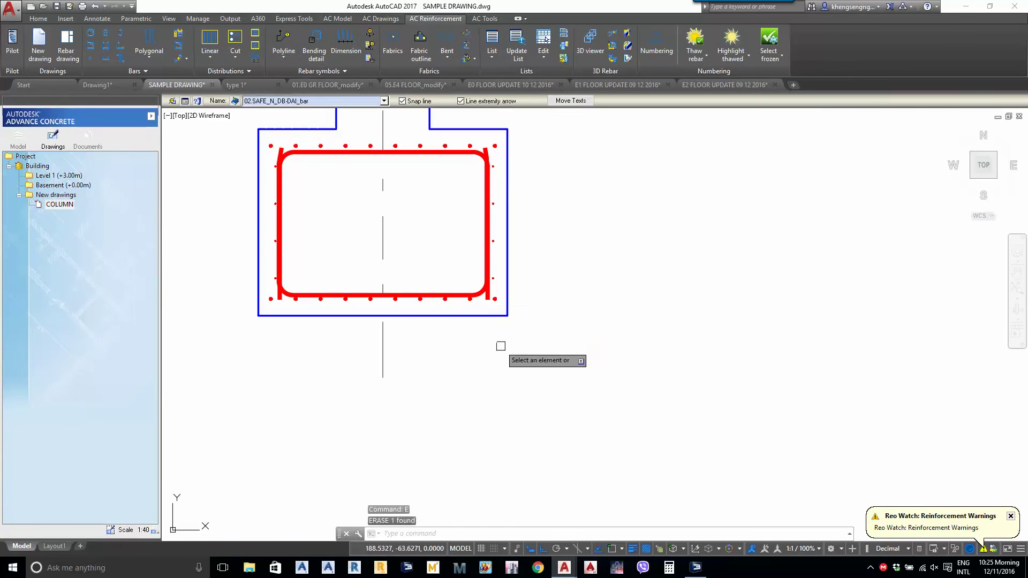
scroll(500, 332, up, 2)
click(398, 276)
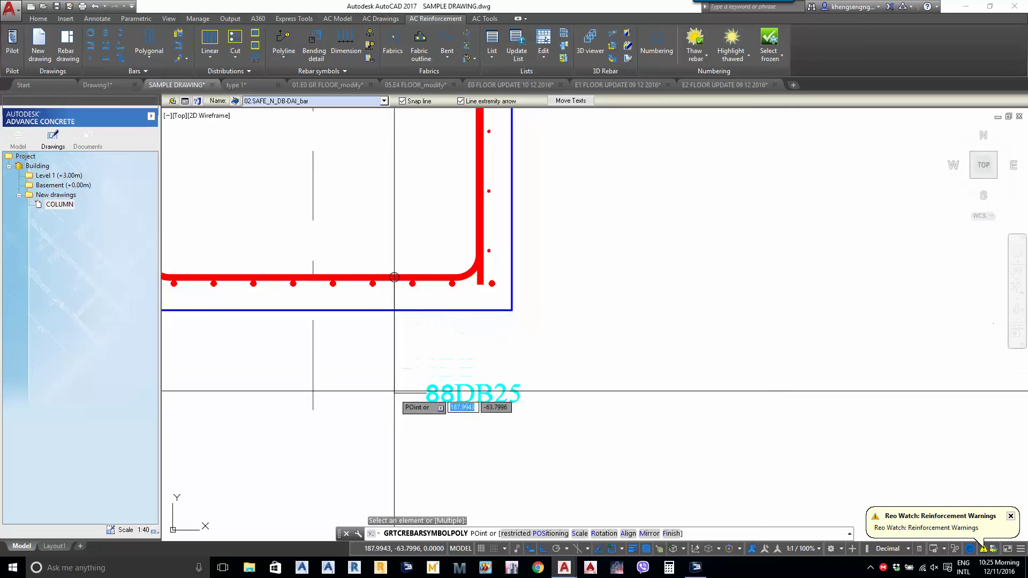
click(300, 101)
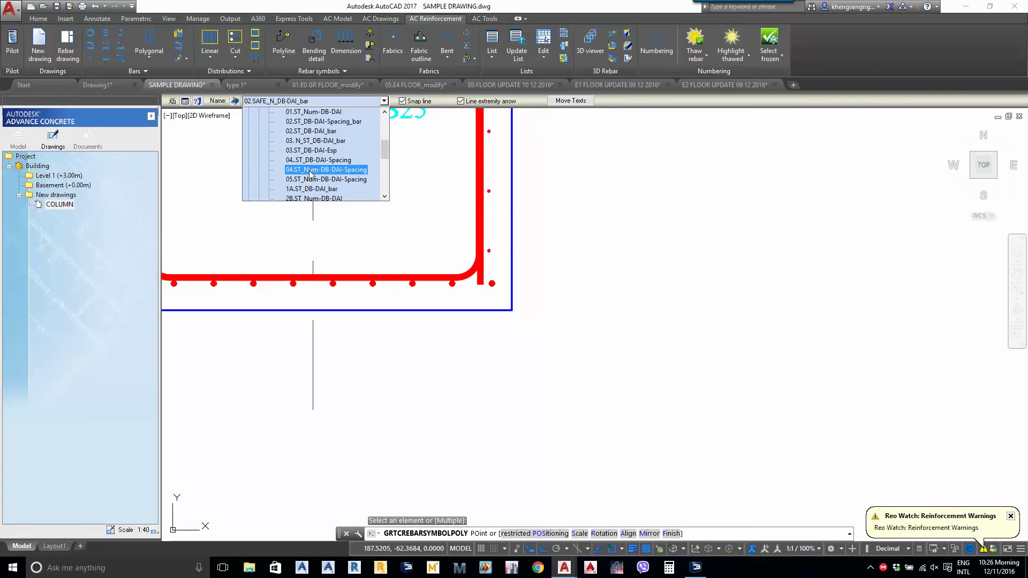
click(310, 170)
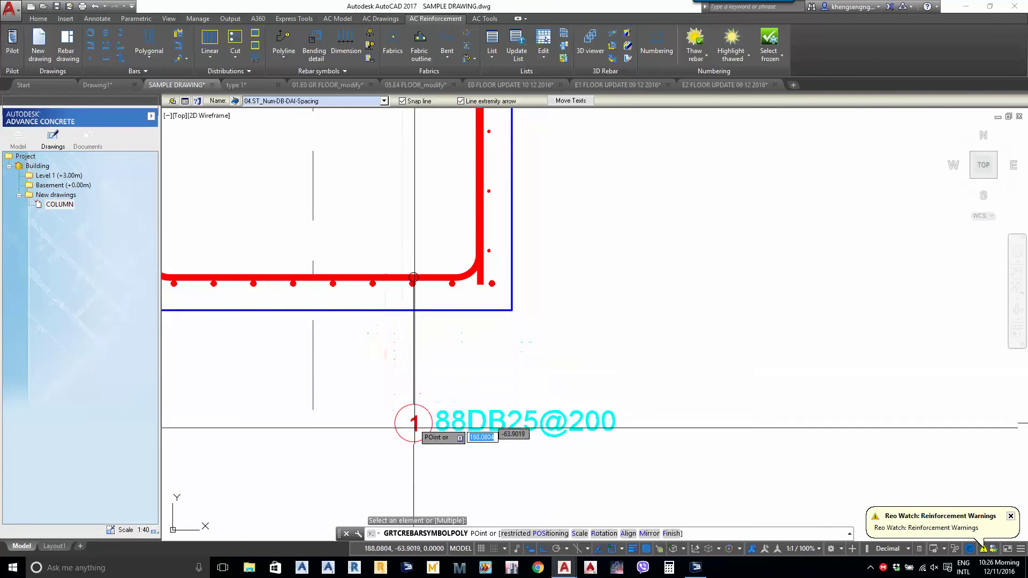
click(394, 371)
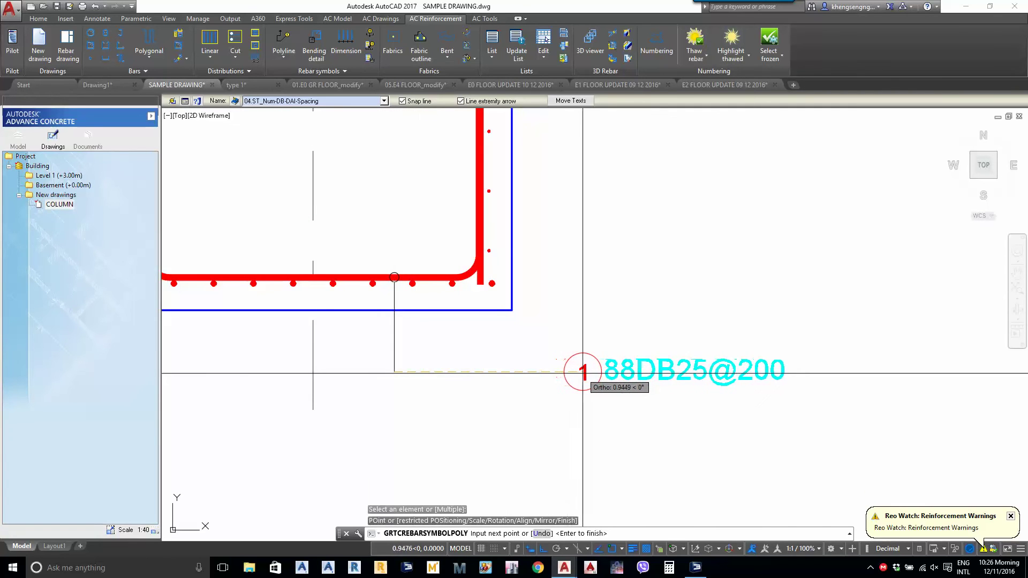
click(582, 371)
key(Return)
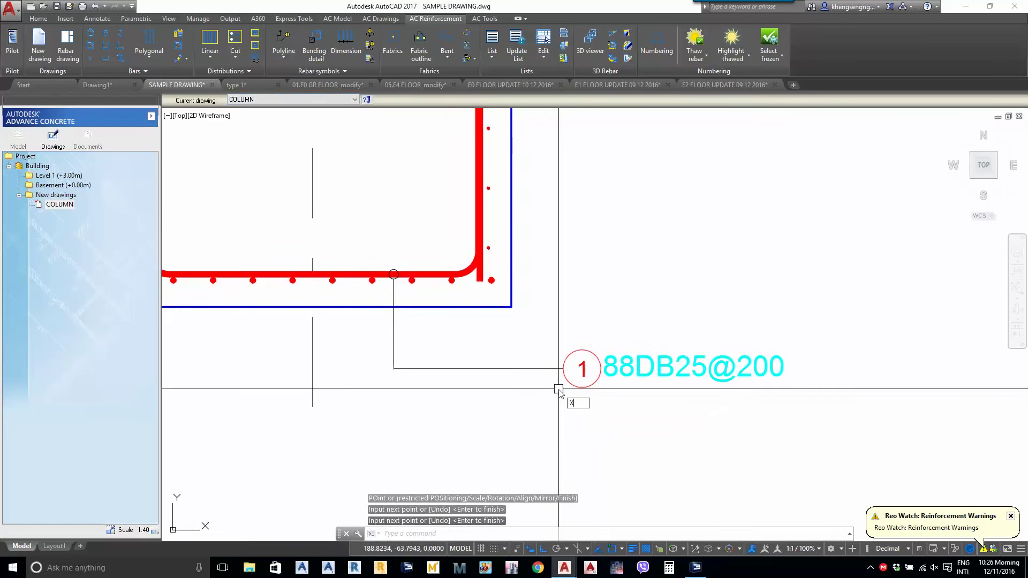
scroll(559, 390, up, 2)
key(Return)
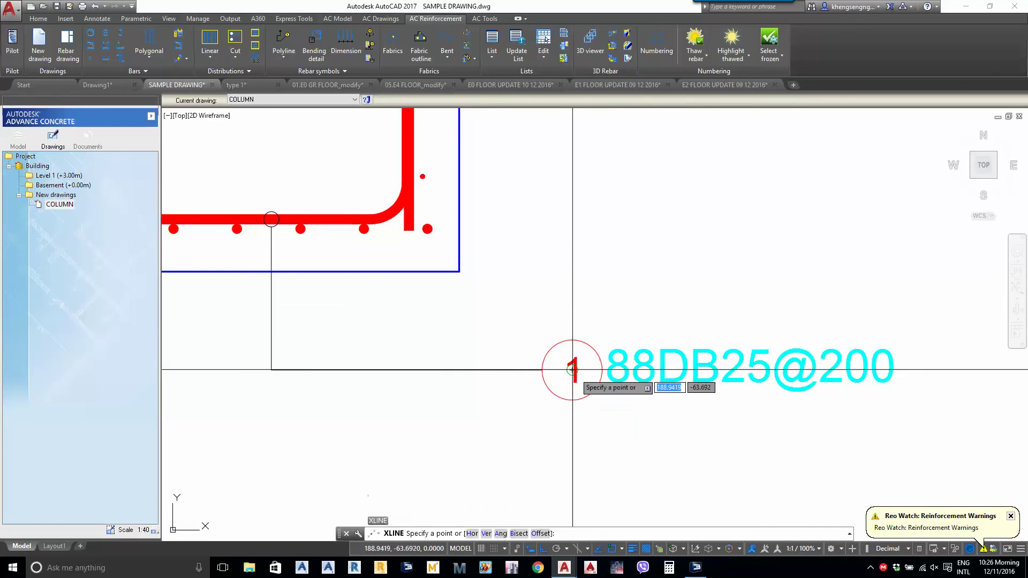
click(571, 371)
key(Return)
scroll(565, 380, down, 2)
middle_drag(560, 321, 559, 360)
middle_drag(467, 347, 473, 329)
scroll(471, 313, up, 1)
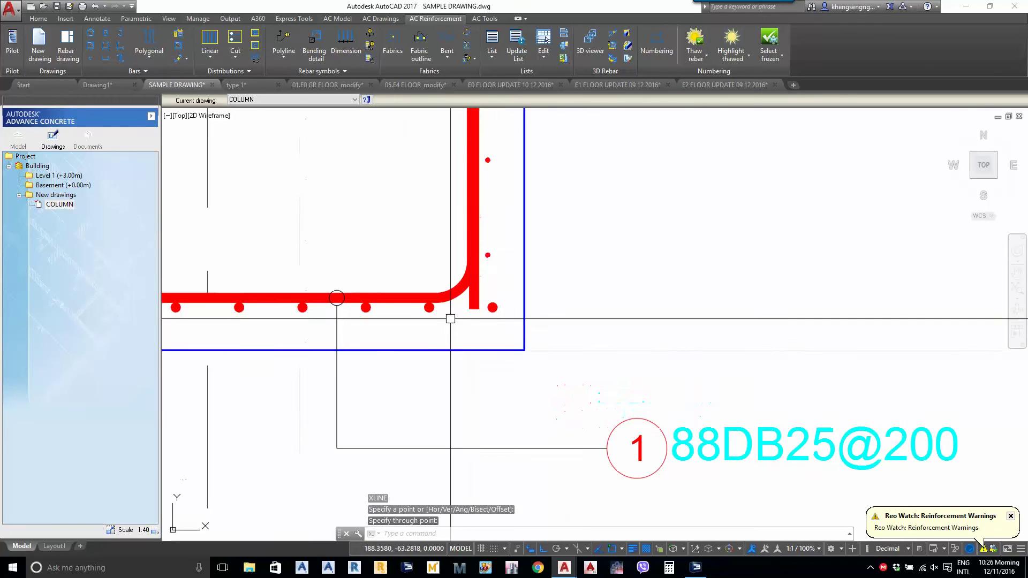
click(430, 308)
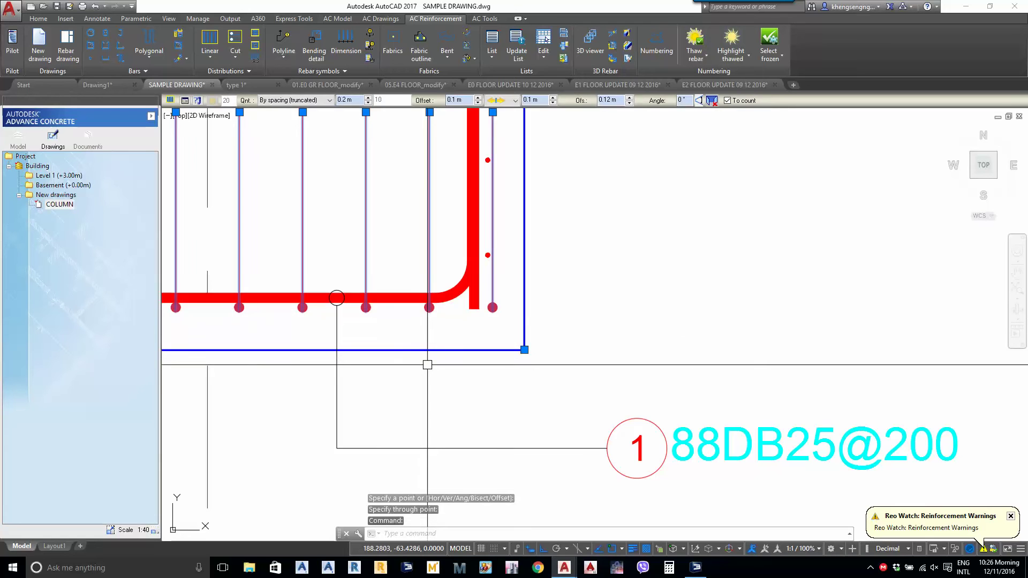
key(Escape)
key(Escape)
scroll(417, 369, down, 3)
scroll(551, 319, up, 2)
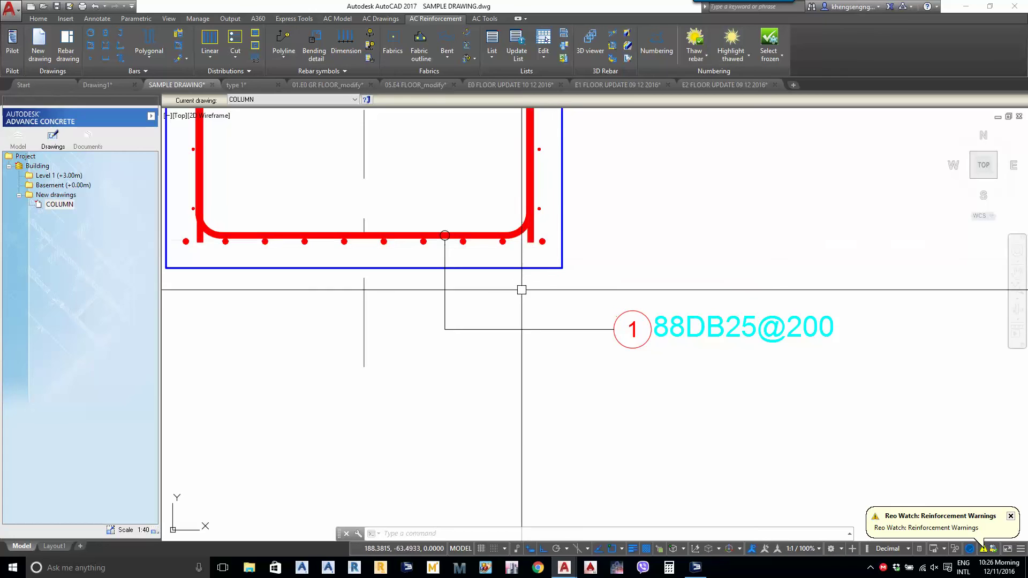
Add a polyline rebar symbol to the section's bottom row of bars, placing its label directly above the mark 1 label
click(284, 53)
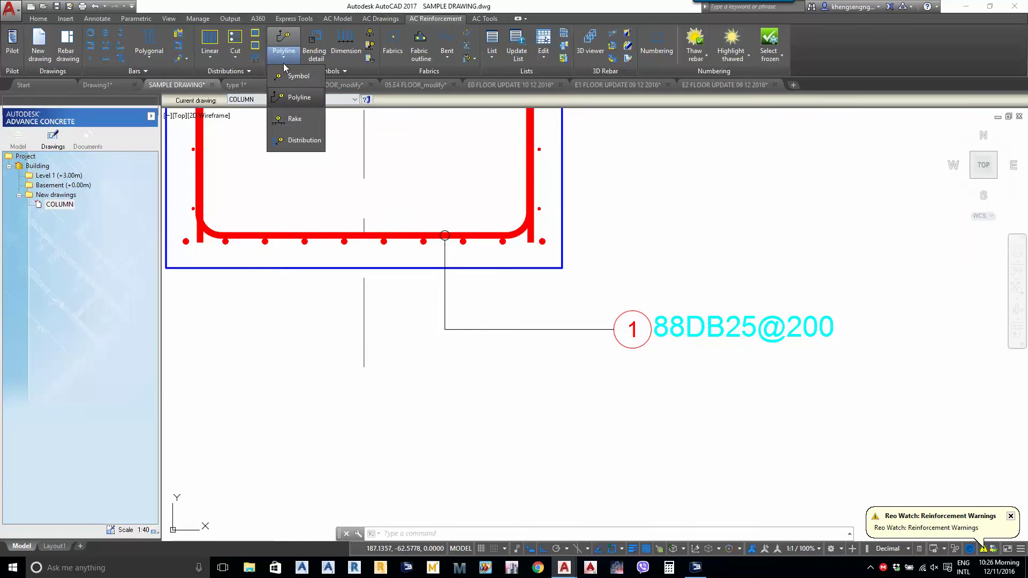
click(297, 97)
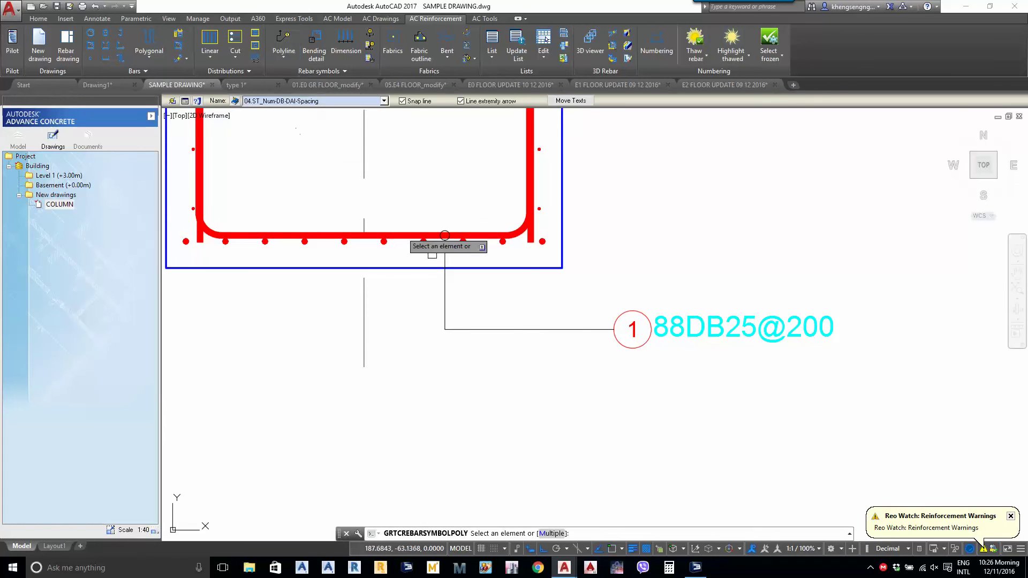
click(499, 244)
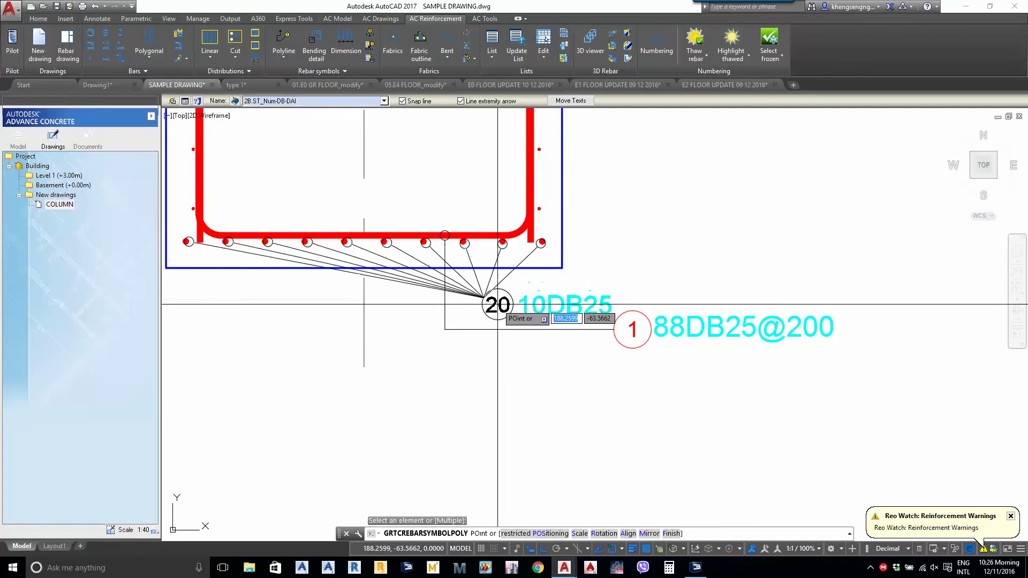
click(512, 295)
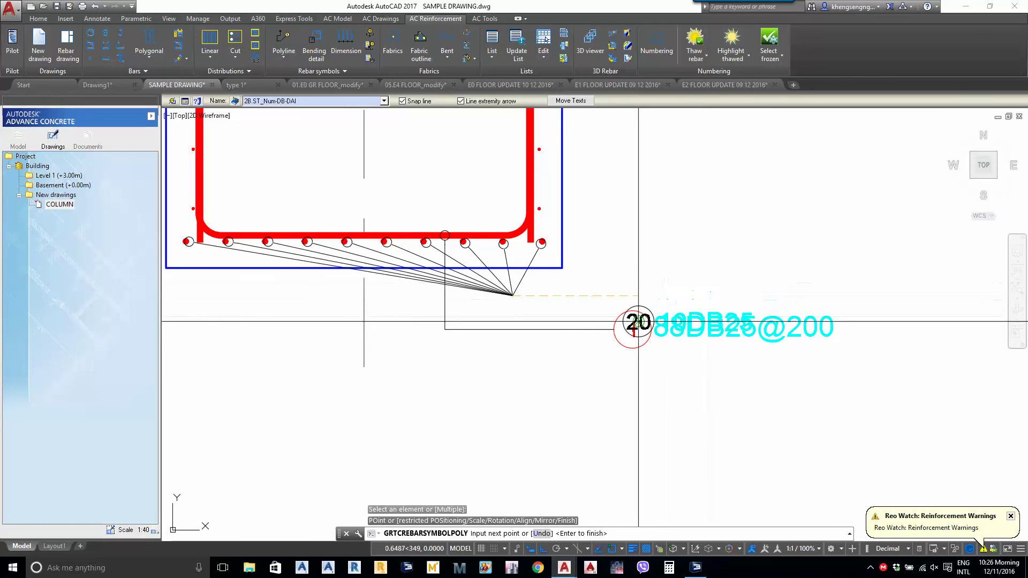
click(632, 296)
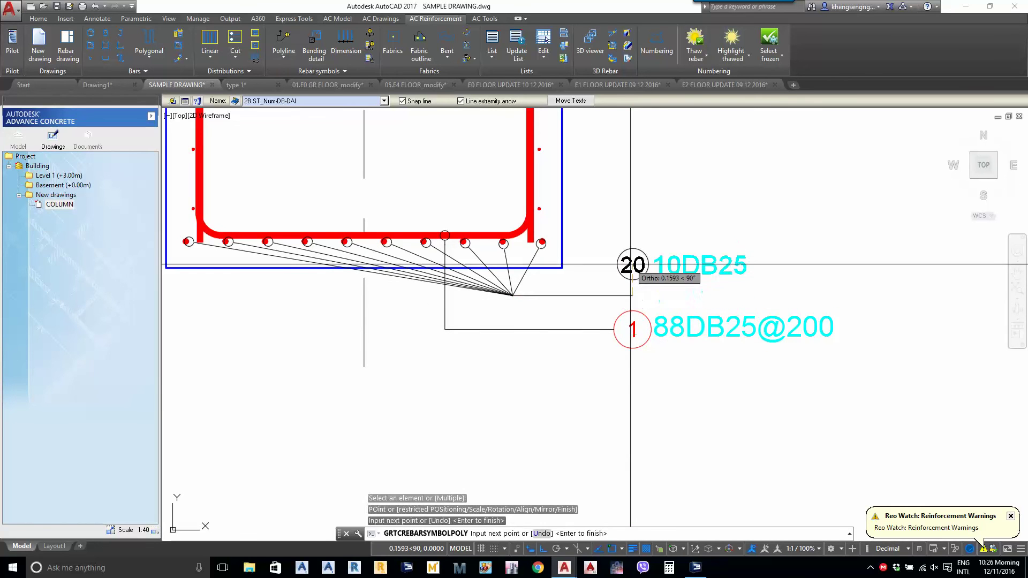
key(Return)
Try the 05.ST_Num-DB-DAI-Spacing style on the bottom-row label, but settle on 04.ST_Num-DB-DAI-Spacing
scroll(632, 300, up, 3)
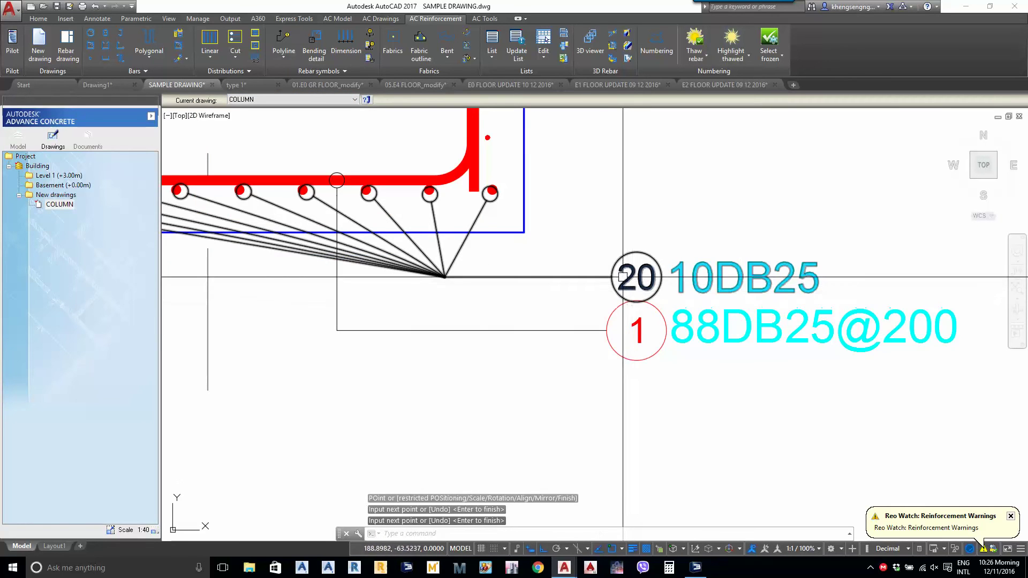
click(573, 300)
click(558, 265)
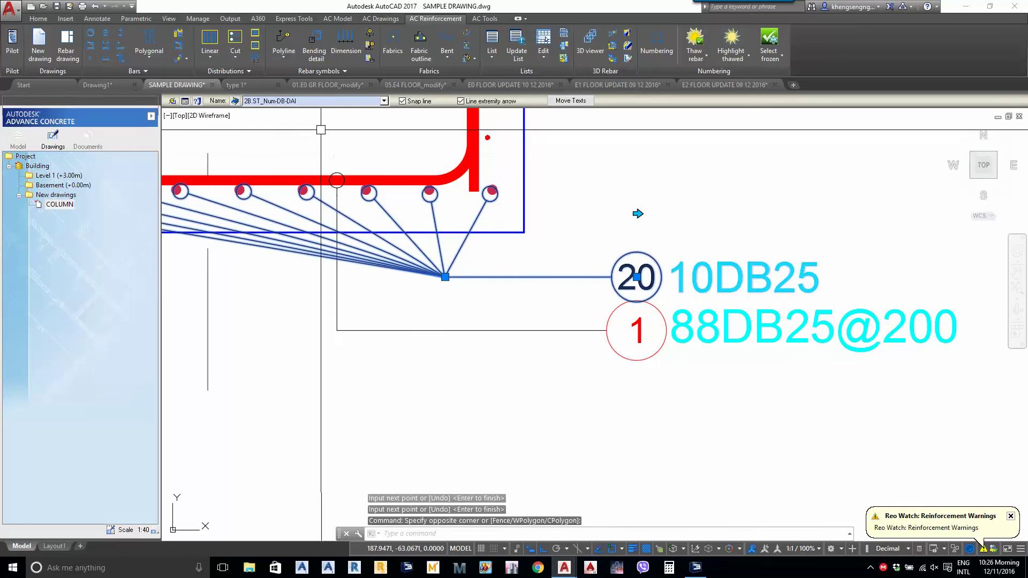
click(310, 101)
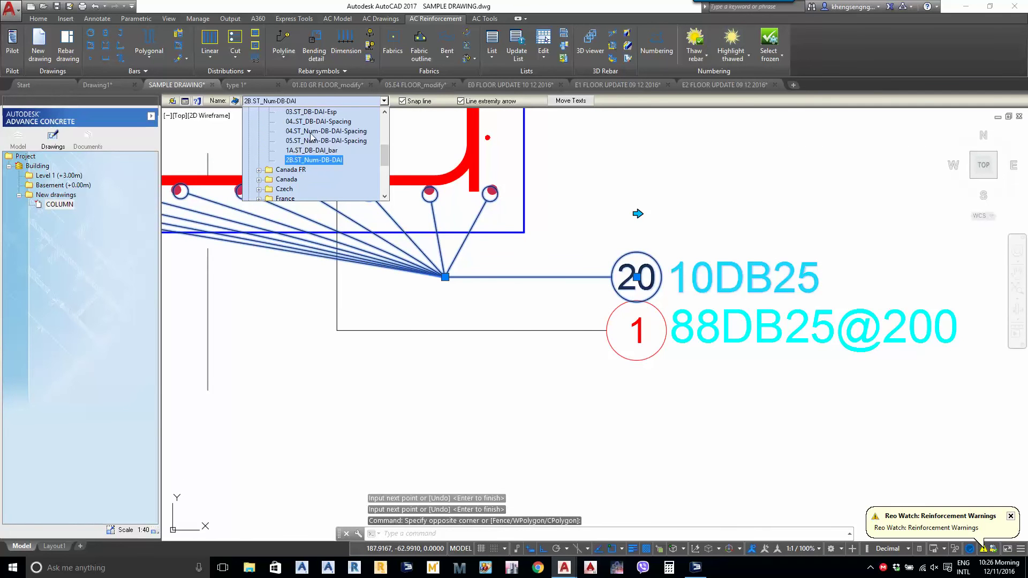
click(311, 131)
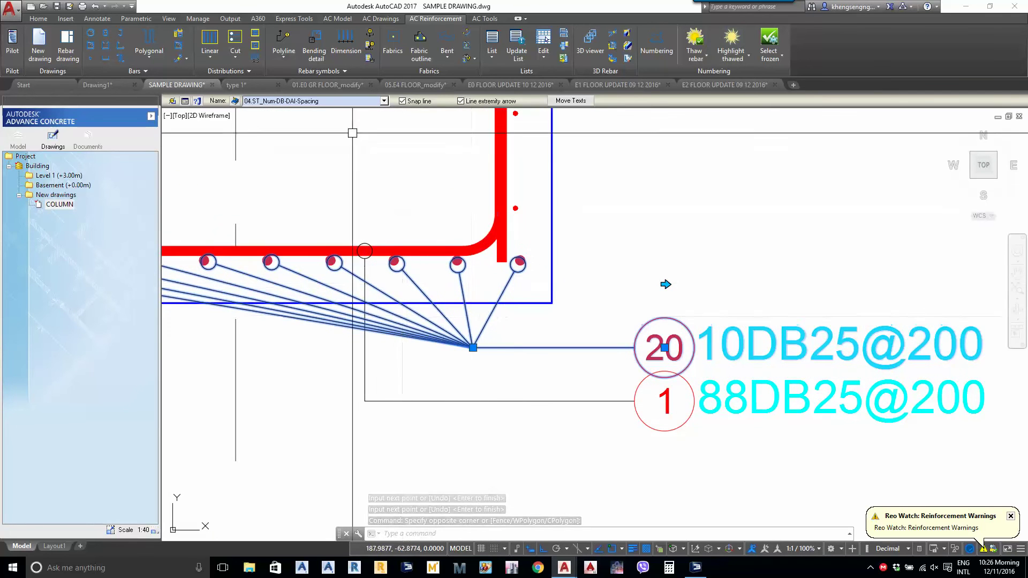
click(310, 101)
click(327, 140)
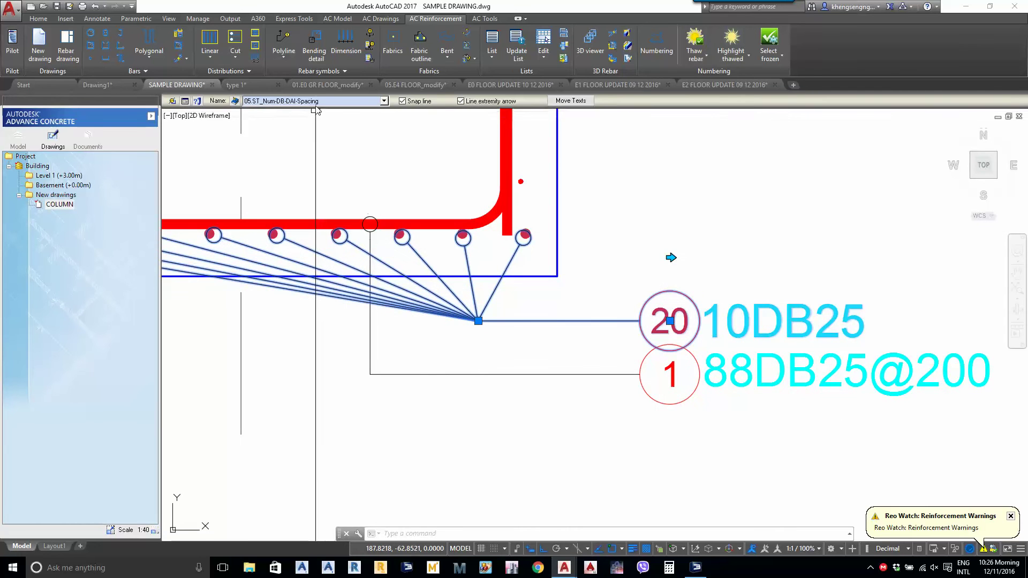
click(316, 101)
click(316, 131)
key(Escape)
scroll(409, 243, down, 2)
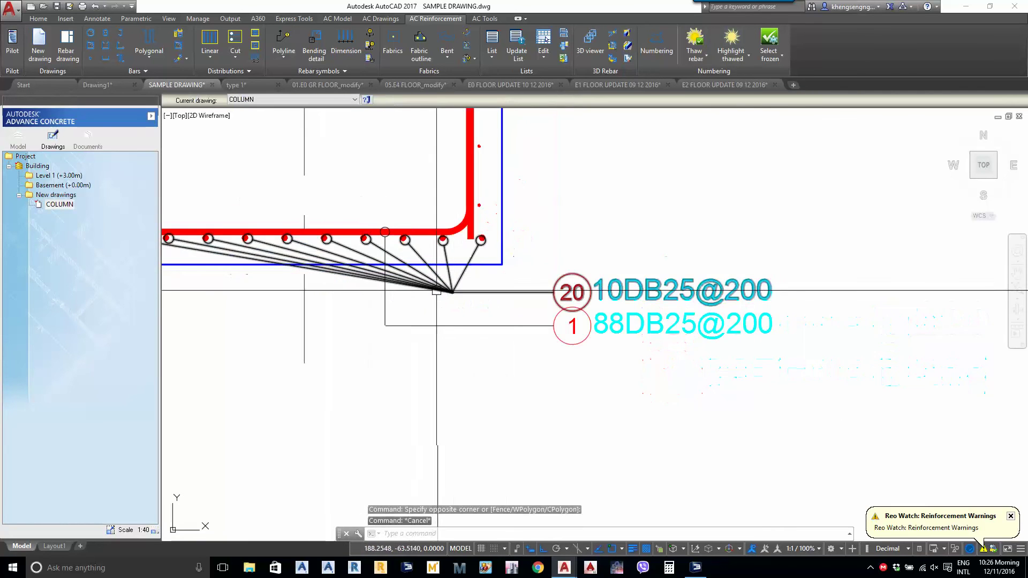
Retarget the mark 20 symbol to a single sub-entity, the bottom-row bar second from the right end
scroll(509, 261, up, 2)
click(489, 304)
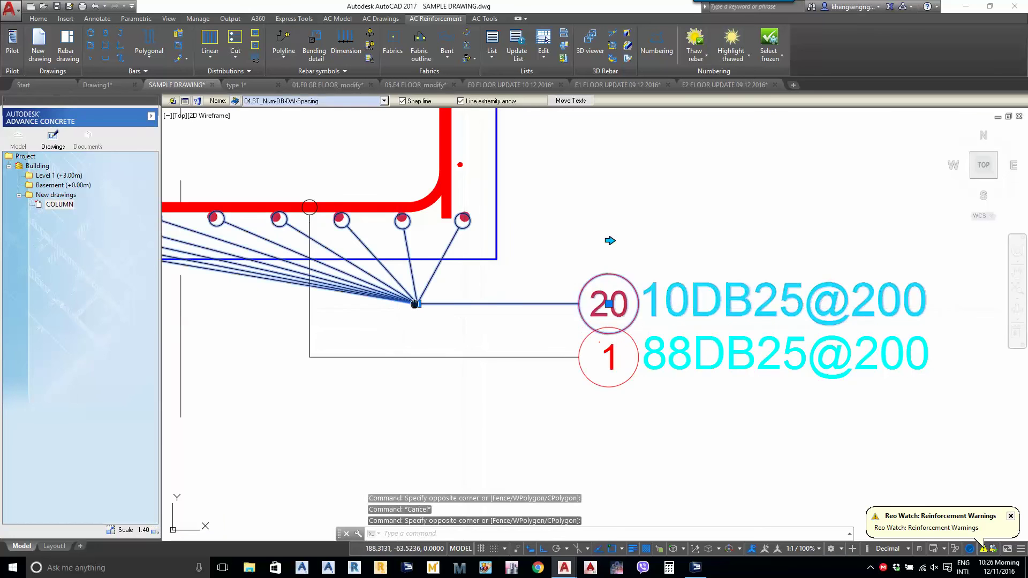
scroll(533, 287, up, 2)
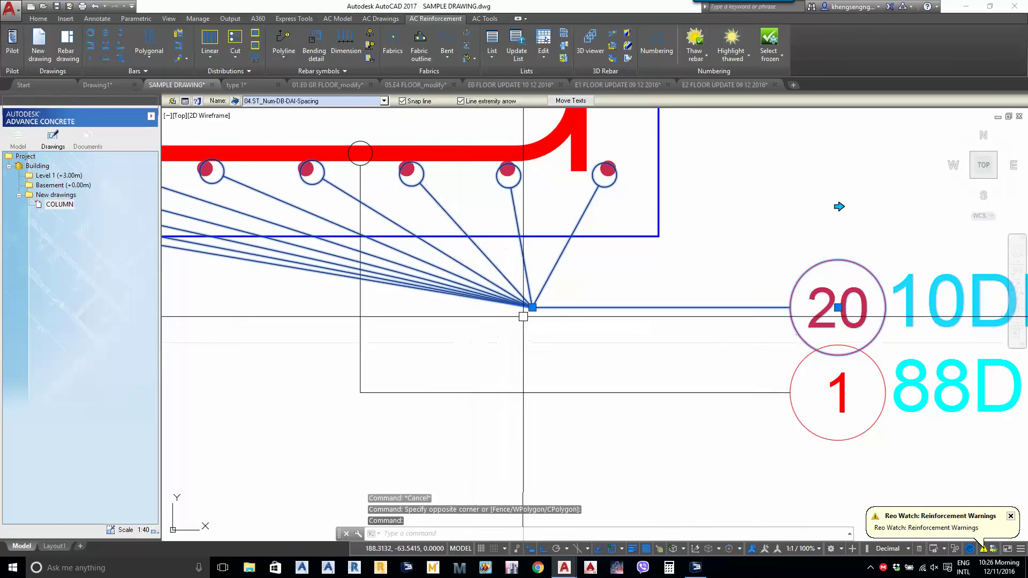
click(532, 308)
right_click(451, 281)
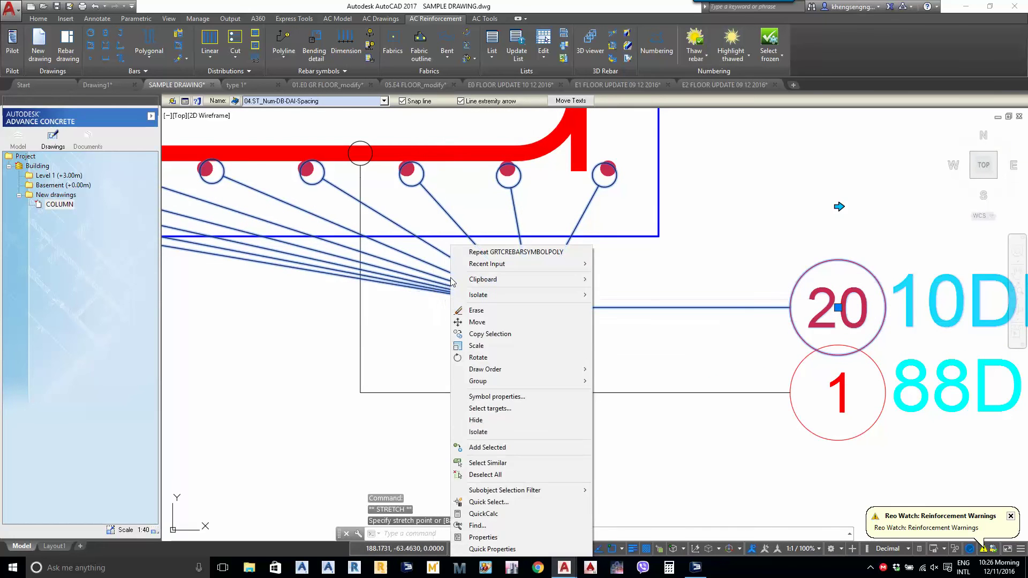
click(492, 409)
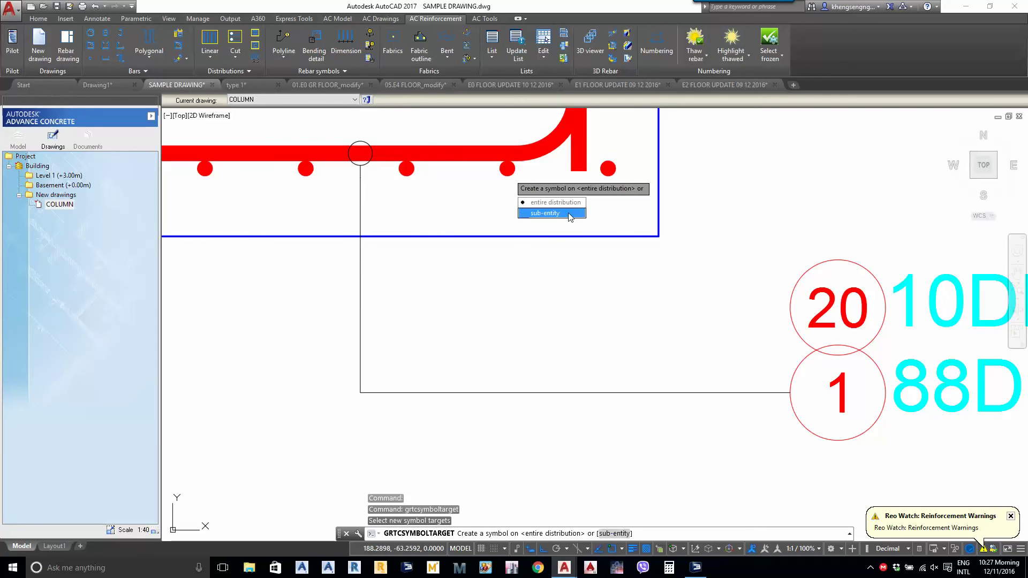
click(551, 213)
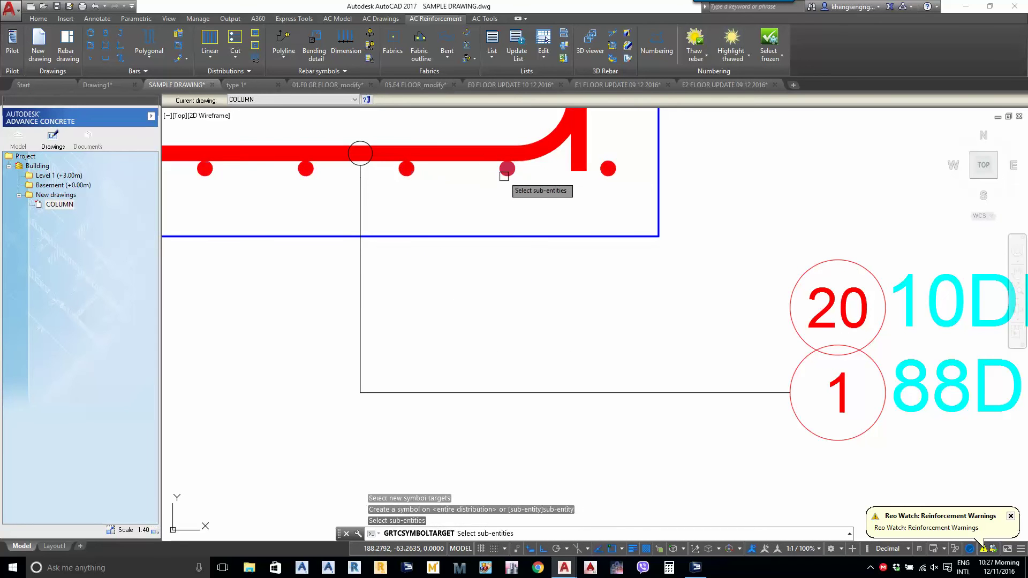
click(504, 176)
key(Return)
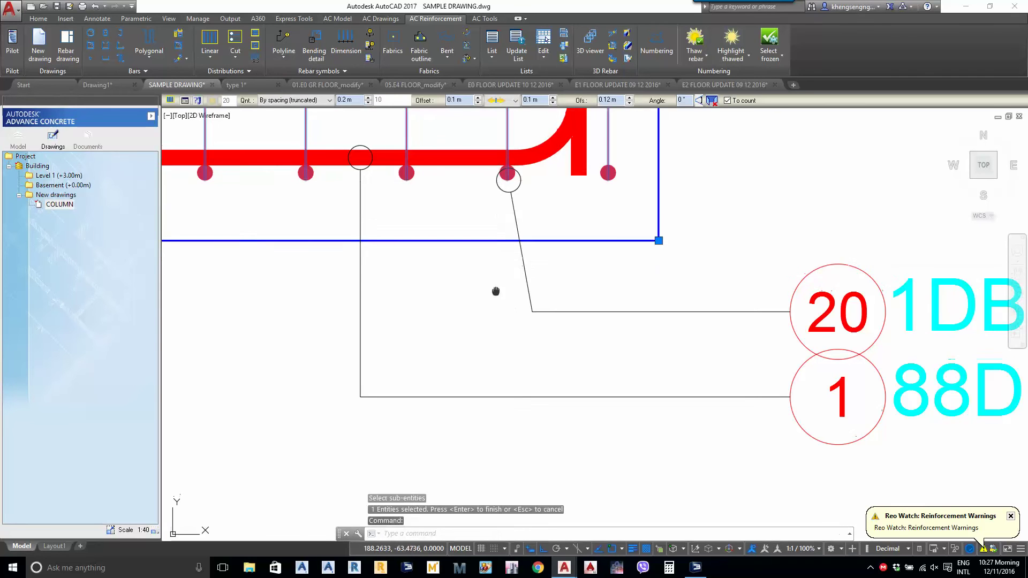
scroll(495, 346, down, 3)
key(Escape)
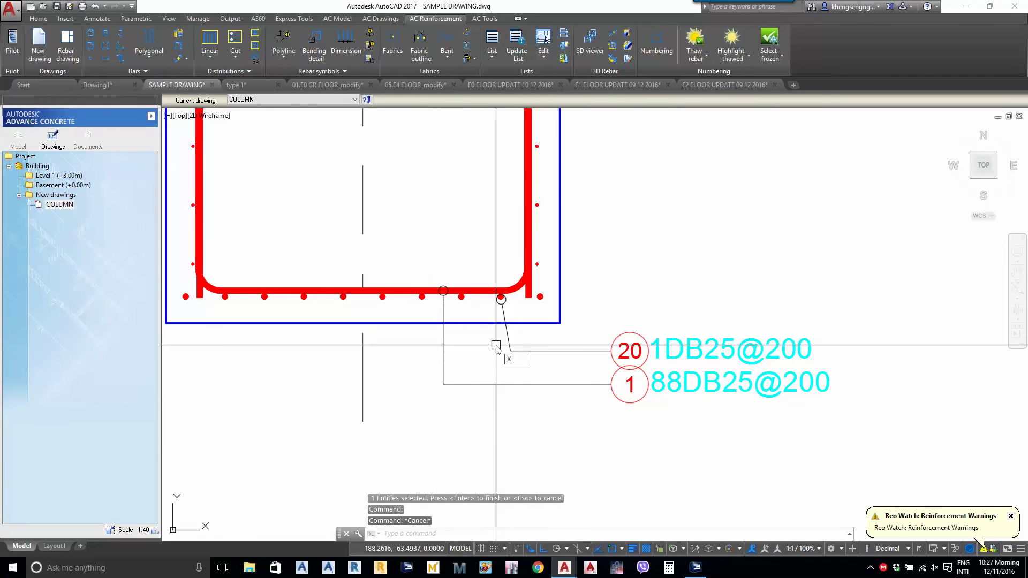
Draw a vertical construction line through the centre of the bar labelled with mark 20
scroll(498, 322, up, 6)
text(XL)
key(Return)
text(V)
key(Return)
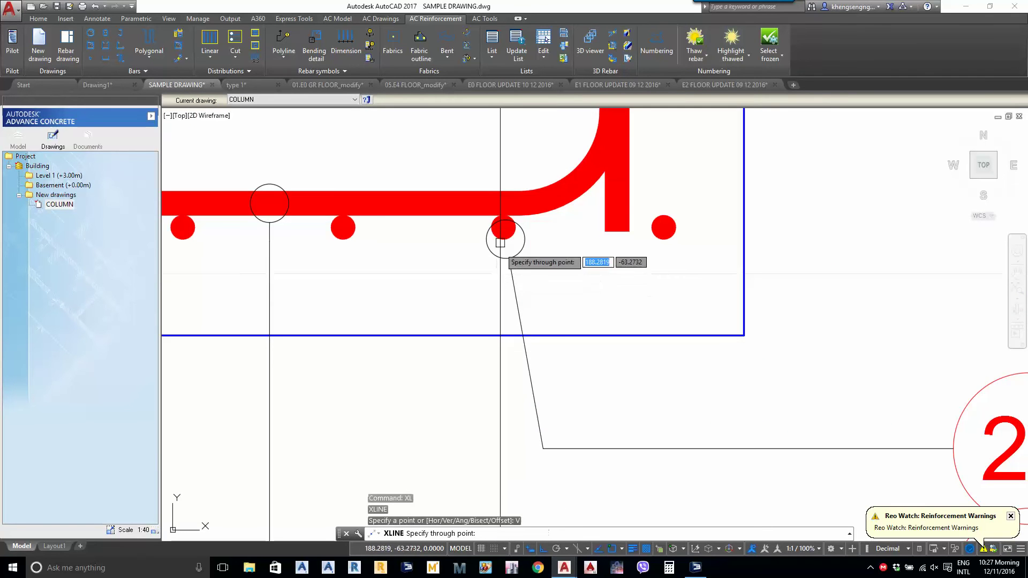
click(503, 227)
key(Return)
Stretch the bend of the mark 20 leader onto the vertical construction line so the leader drops straight from its bar
click(576, 349)
click(534, 408)
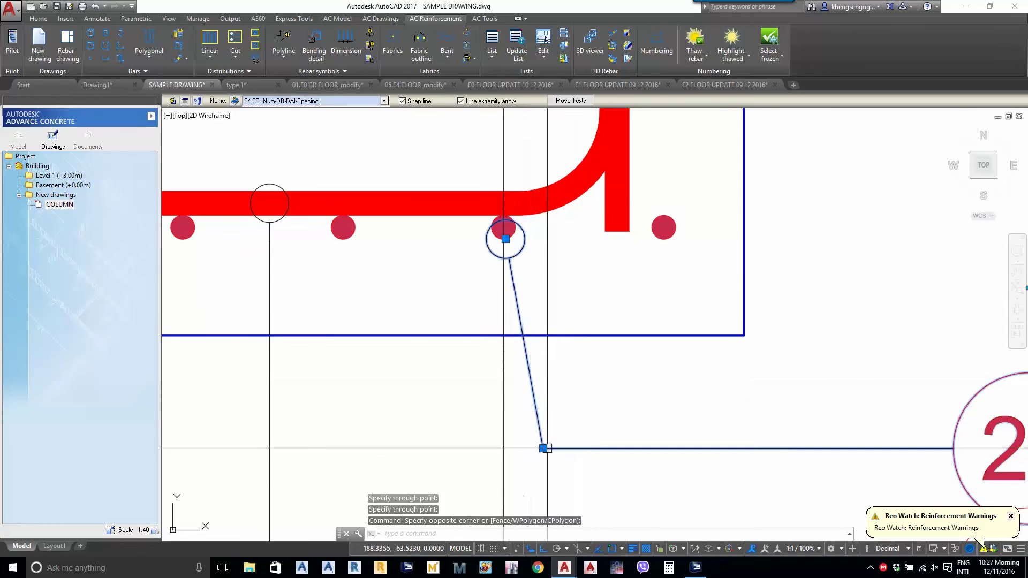
click(542, 448)
click(503, 448)
scroll(503, 348, down, 3)
middle_drag(503, 348, 489, 331)
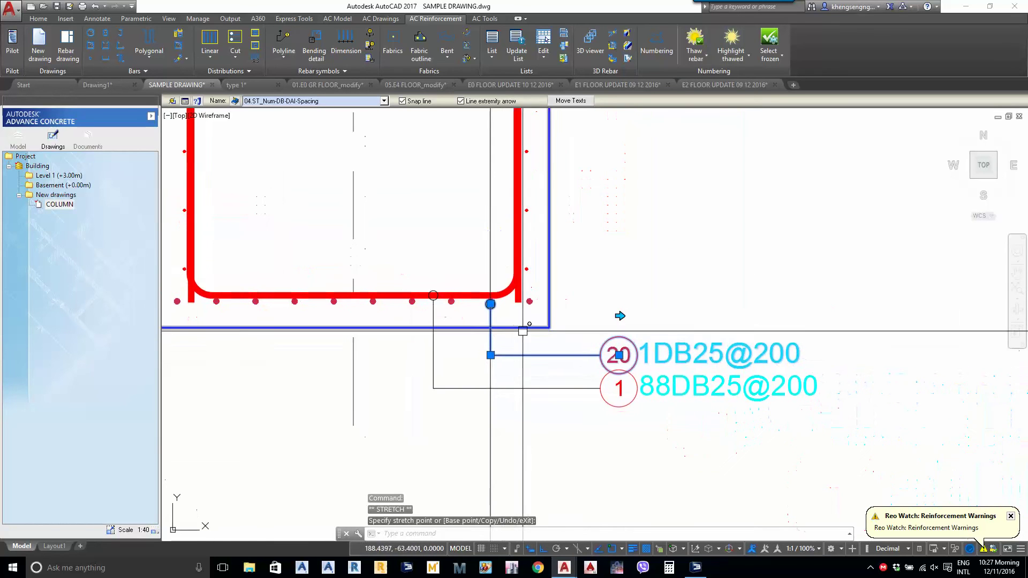
key(Escape)
middle_drag(574, 360, 557, 311)
scroll(557, 311, up, 1)
click(547, 342)
click(538, 298)
key(Escape)
click(538, 350)
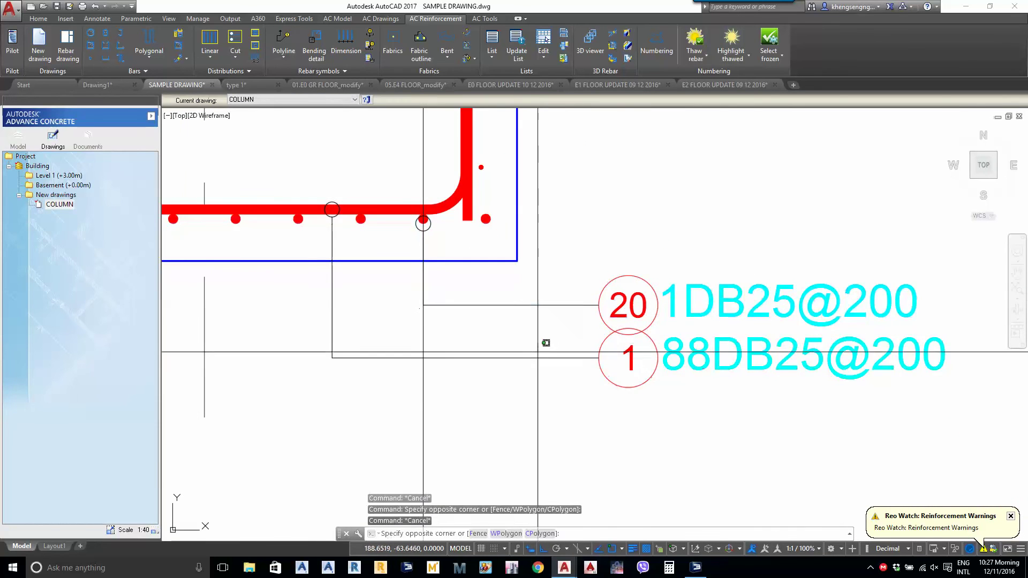
click(538, 351)
Move the mark 1 label slightly straight down so its circle clears the mark 20 circle
middle_drag(552, 407, 554, 400)
key(Return)
click(553, 402)
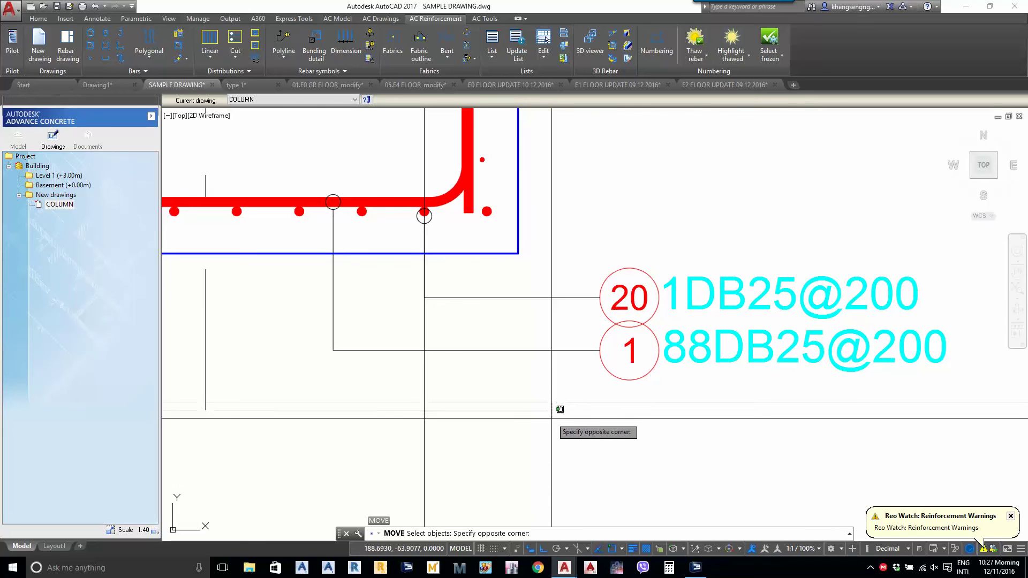
click(551, 418)
click(535, 332)
click(516, 382)
key(Return)
click(516, 392)
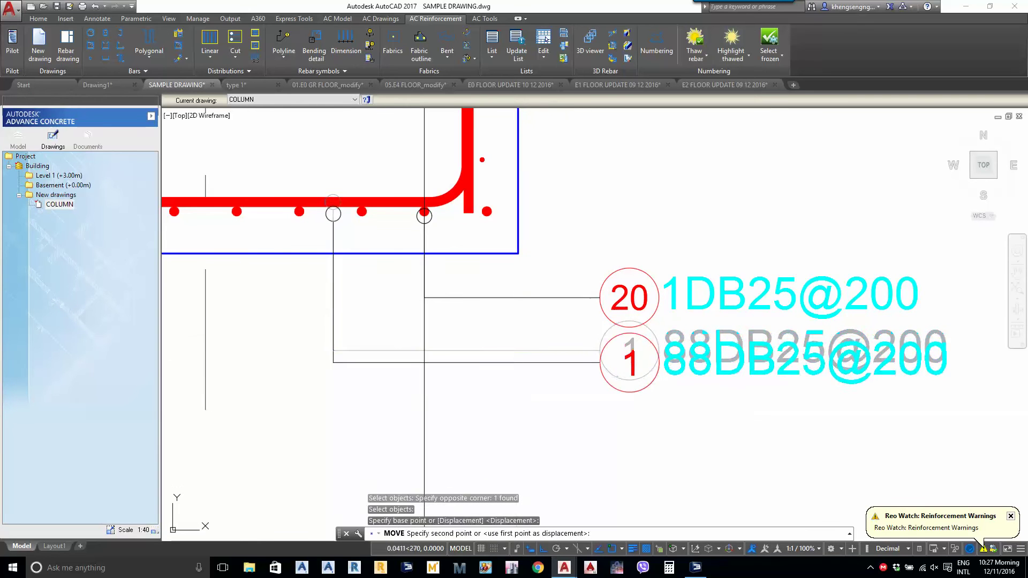
click(531, 345)
Erase the vertical construction line used to align the mark 20 leader
scroll(531, 345, down, 4)
middle_drag(549, 428, 603, 340)
click(580, 347)
click(479, 381)
text(e)
key(Return)
Draw a horizontal construction line through the second bar up along the section's right side
middle_drag(522, 284, 525, 393)
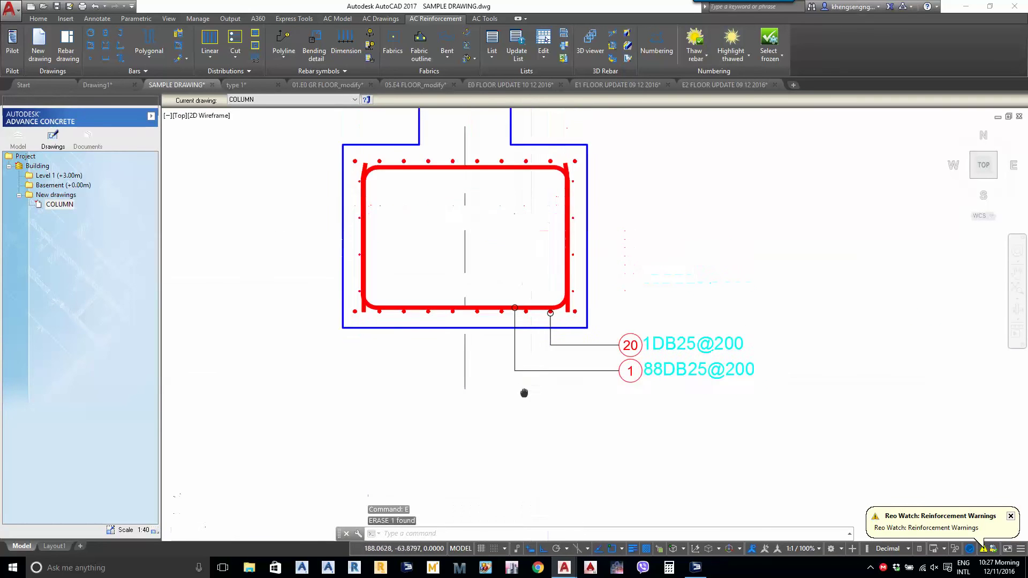
scroll(660, 203, down, 1)
middle_drag(660, 204, 586, 251)
scroll(607, 292, up, 1)
scroll(562, 331, up, 1)
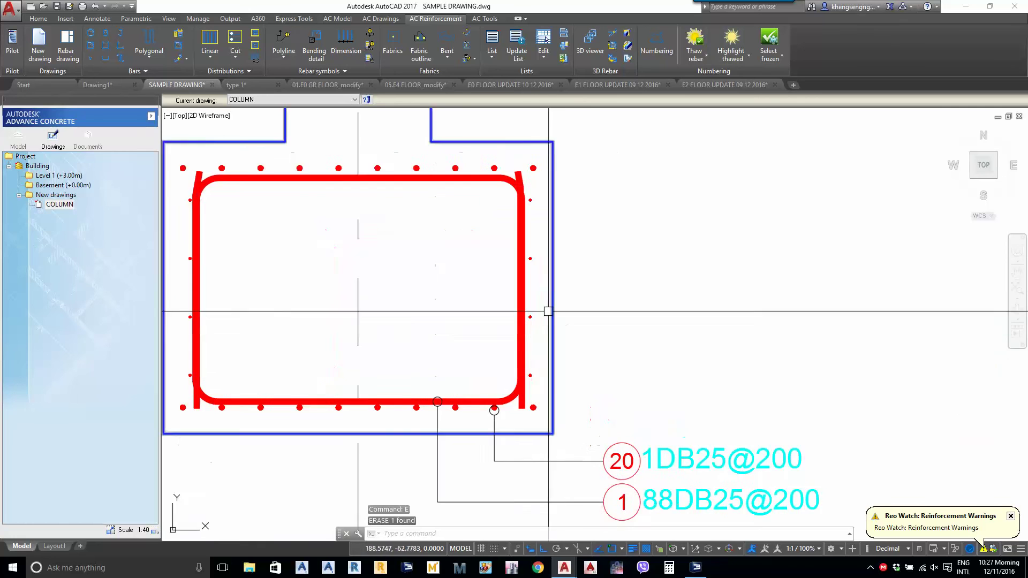
middle_drag(548, 311, 442, 263)
scroll(530, 298, up, 3)
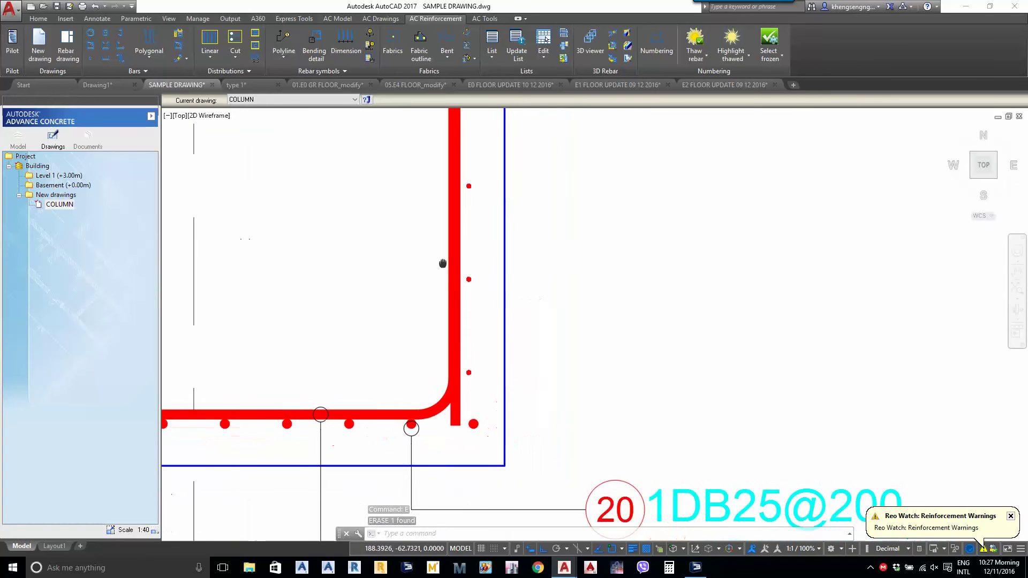
middle_drag(503, 313, 501, 300)
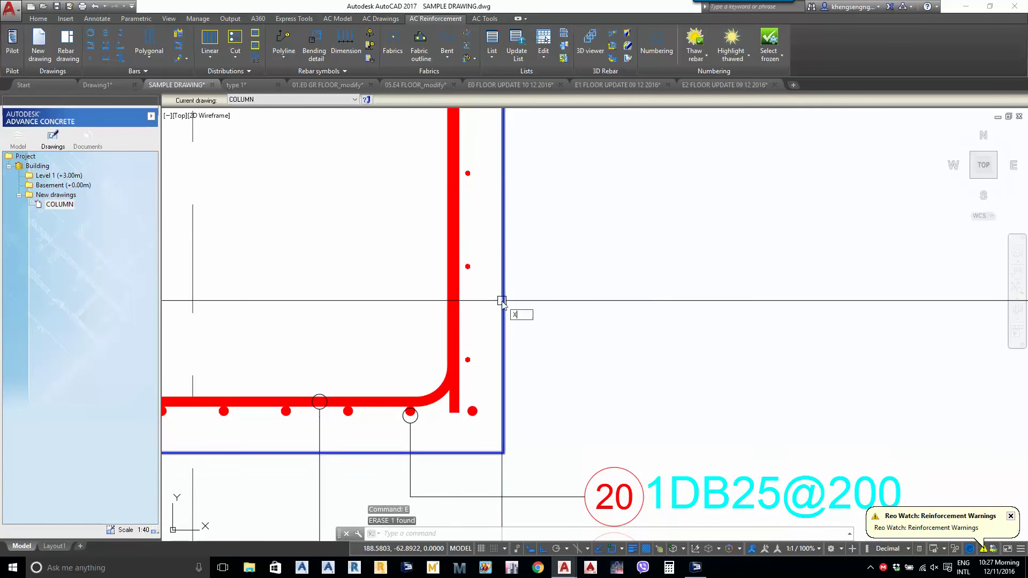
click(467, 266)
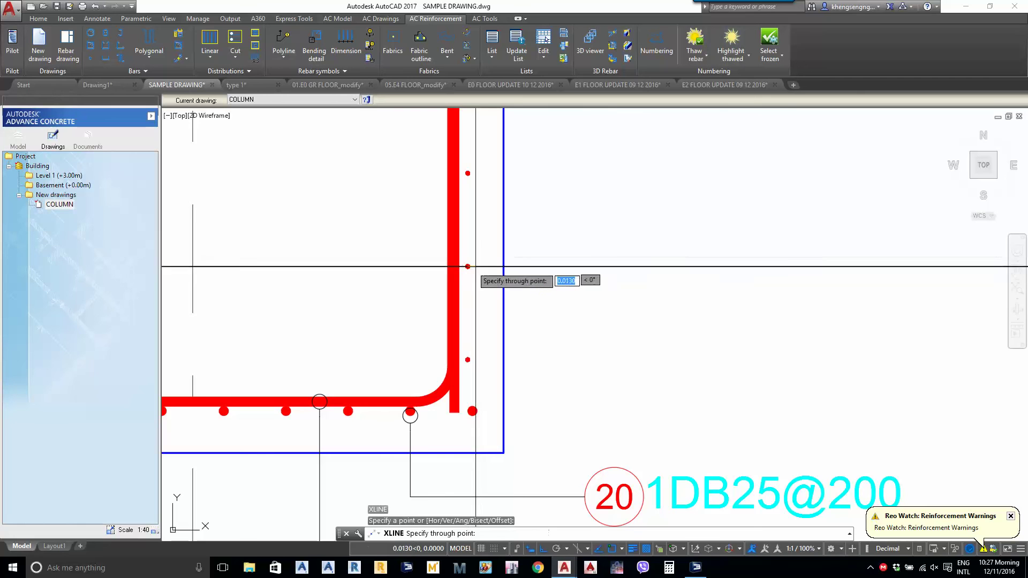
click(589, 282)
key(space)
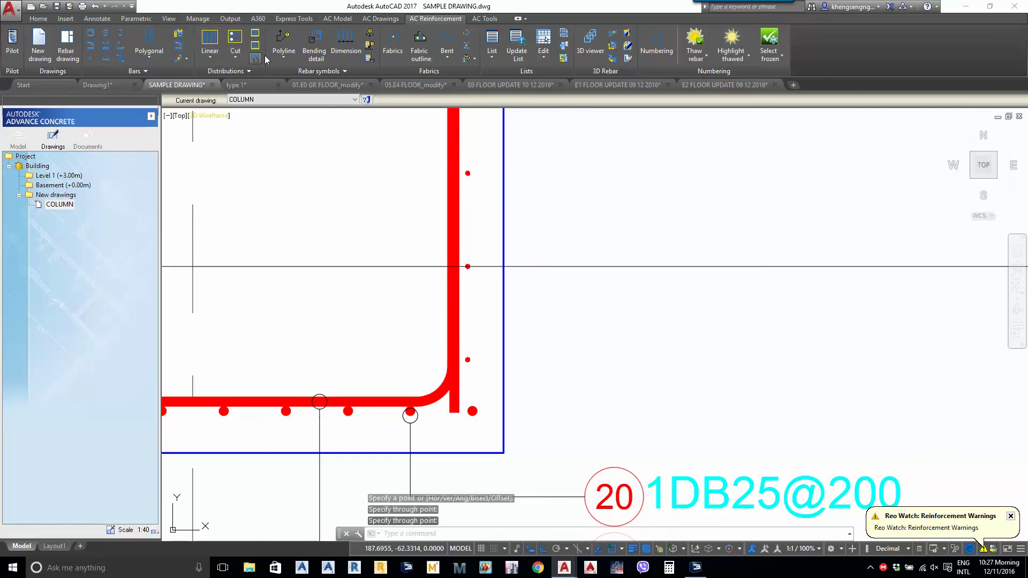
Place a 04.ST_Num-DB-DAI-Spacing distribution symbol for the second bar up on the section's right side, on the horizontal construction line above mark 20
click(283, 55)
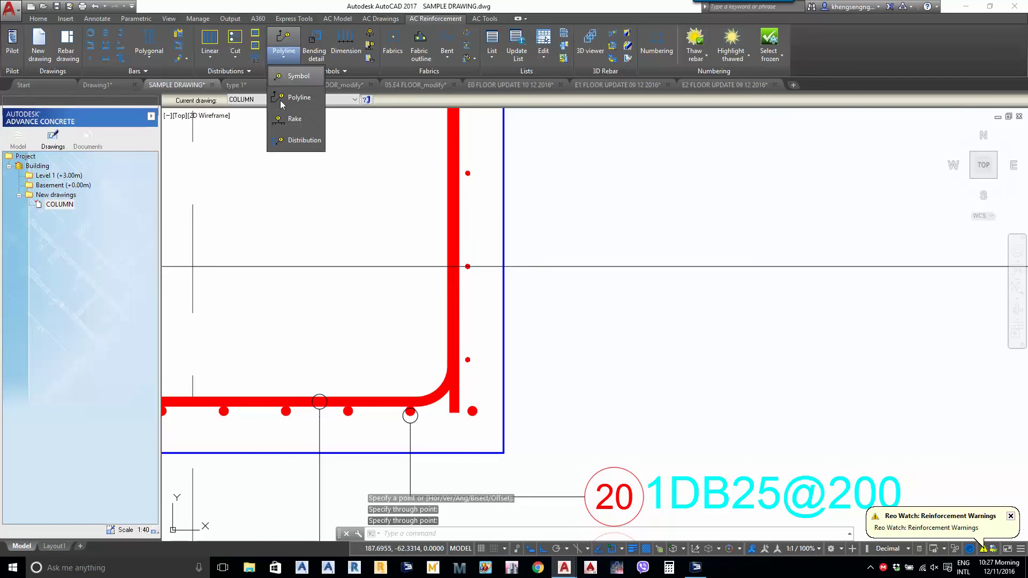
click(291, 140)
scroll(494, 247, up, 4)
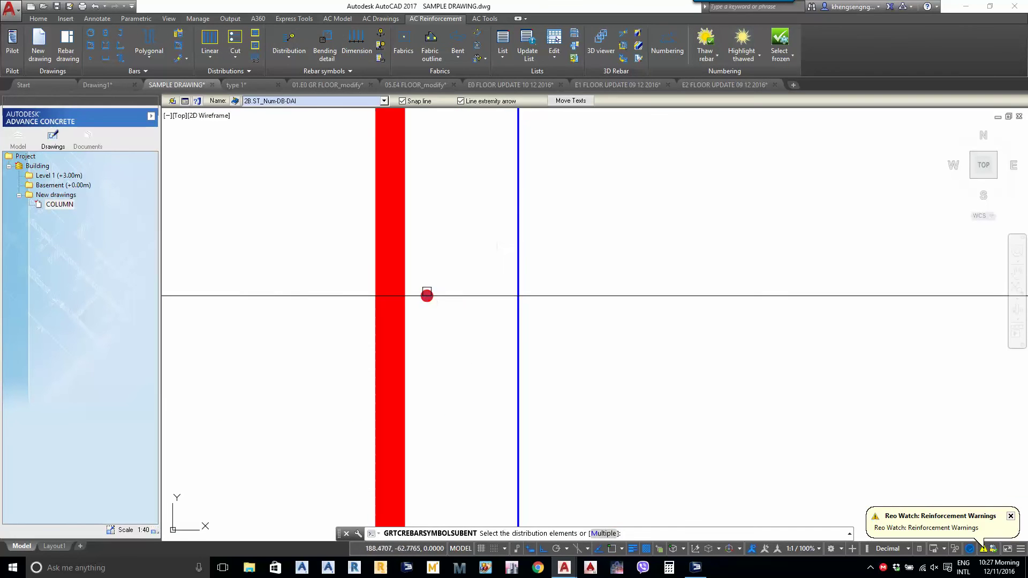
scroll(482, 297, down, 5)
scroll(432, 294, up, 6)
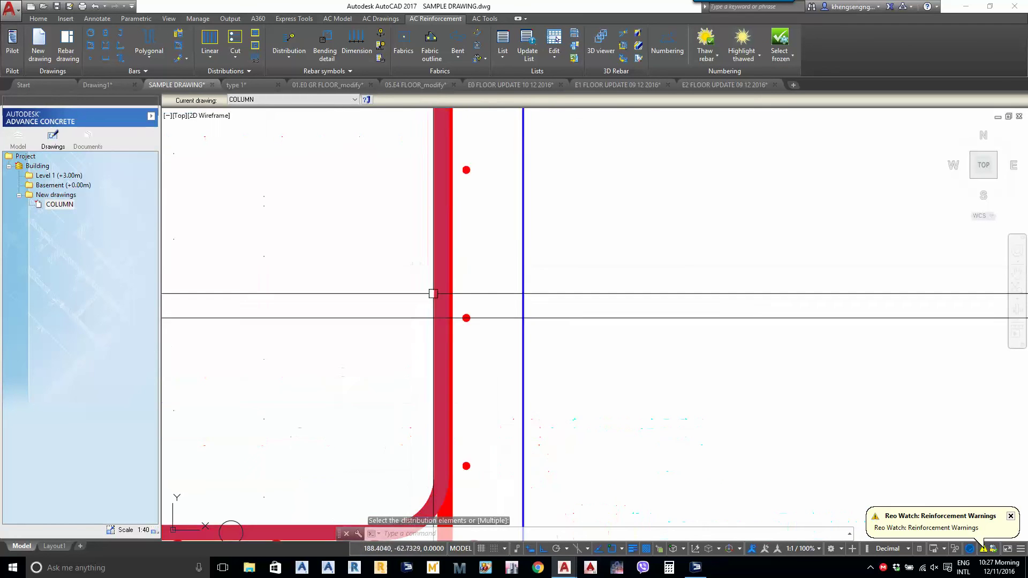
scroll(481, 320, down, 6)
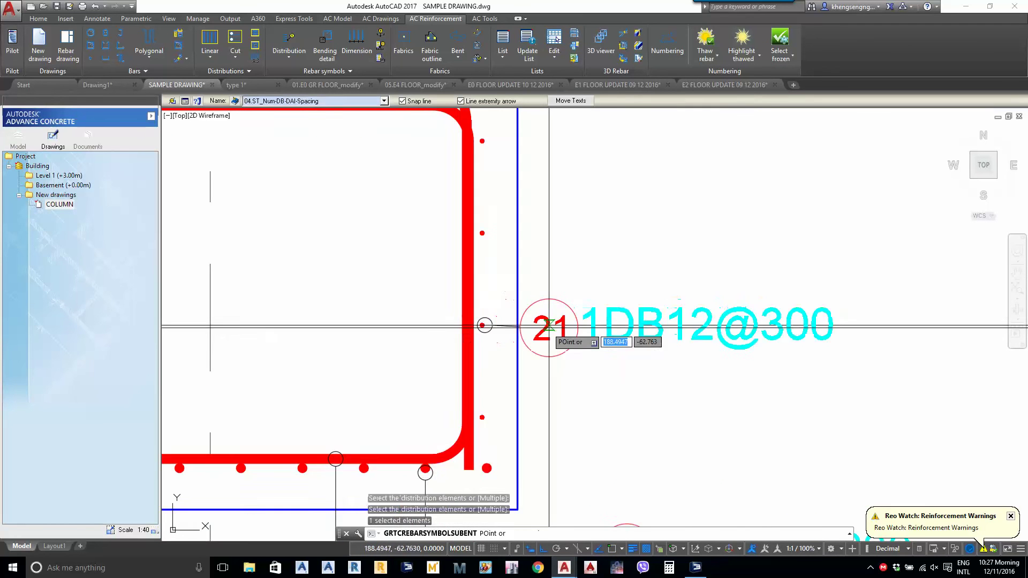
middle_drag(592, 329, 591, 202)
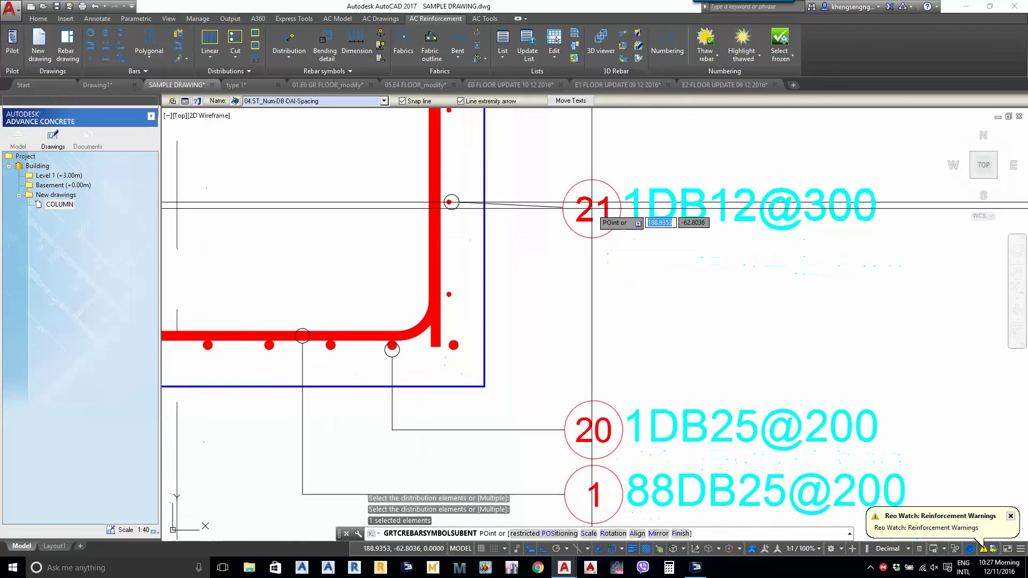
click(594, 203)
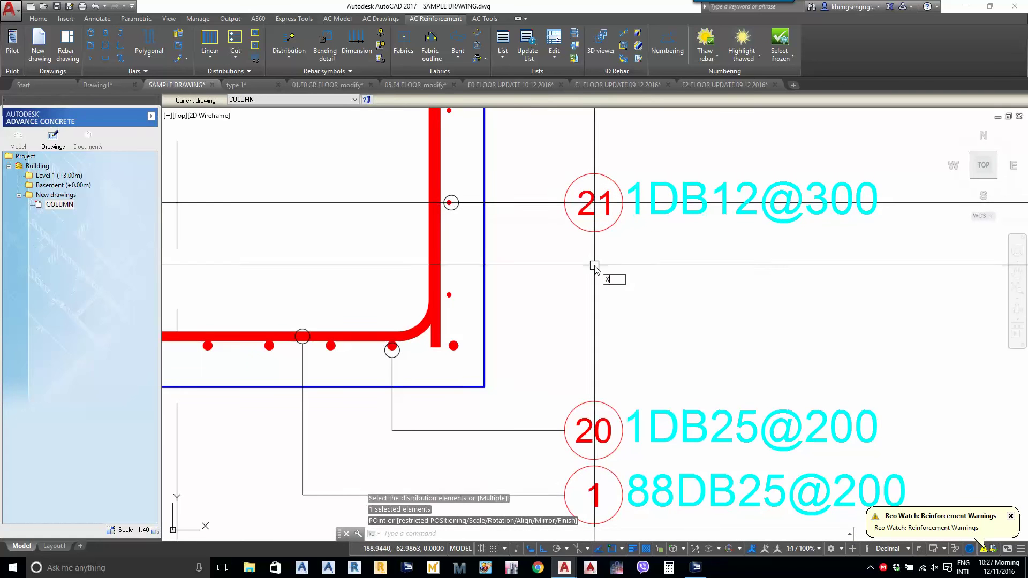
Draw a vertical construction line through the centres of the mark 20 and mark 21 circles
key(Return)
middle_drag(594, 265, 564, 306)
text(v)
key(Return)
click(592, 395)
key(Return)
click(558, 249)
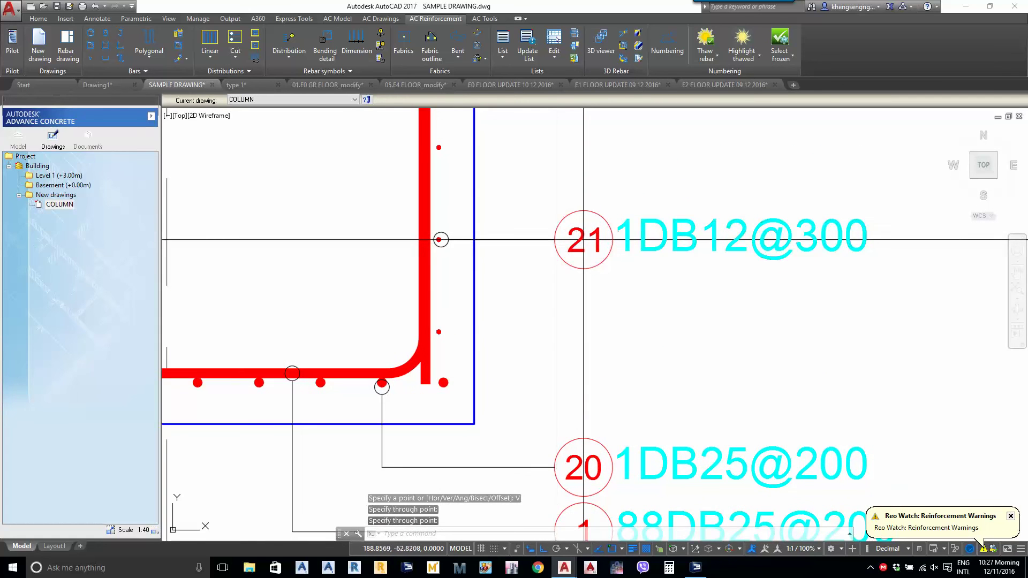
Add a polyline rebar symbol in style 04.ST_Num-DB-DAI-Spacing for the right-side bars, level with the third bar up
middle_drag(561, 215, 562, 305)
key(Escape)
click(283, 62)
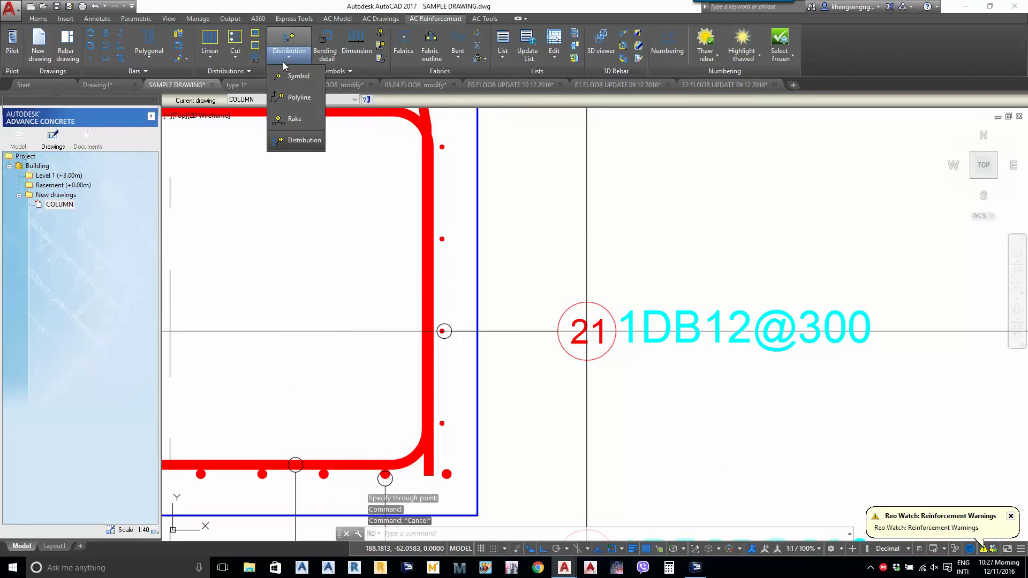
click(297, 98)
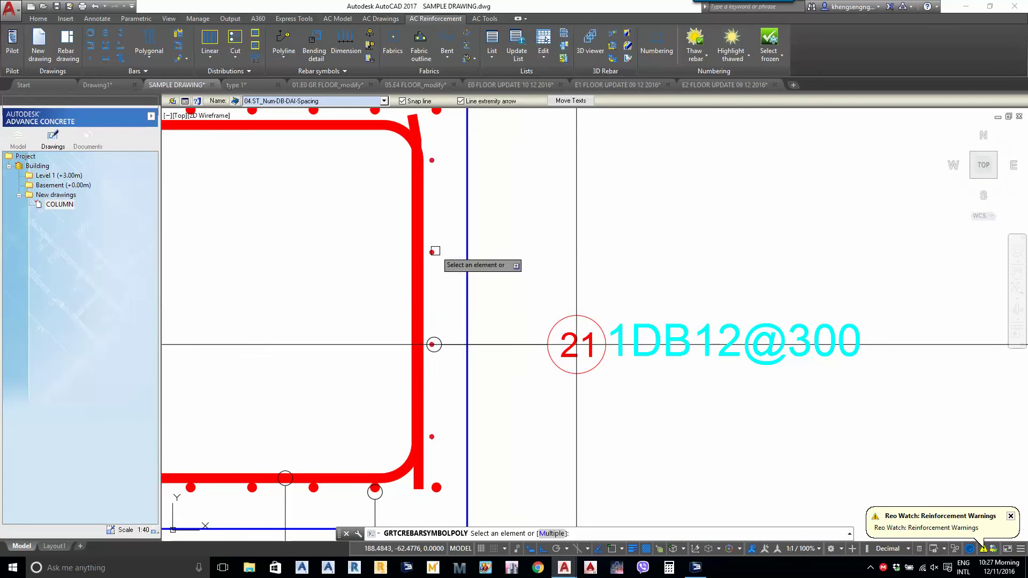
click(435, 251)
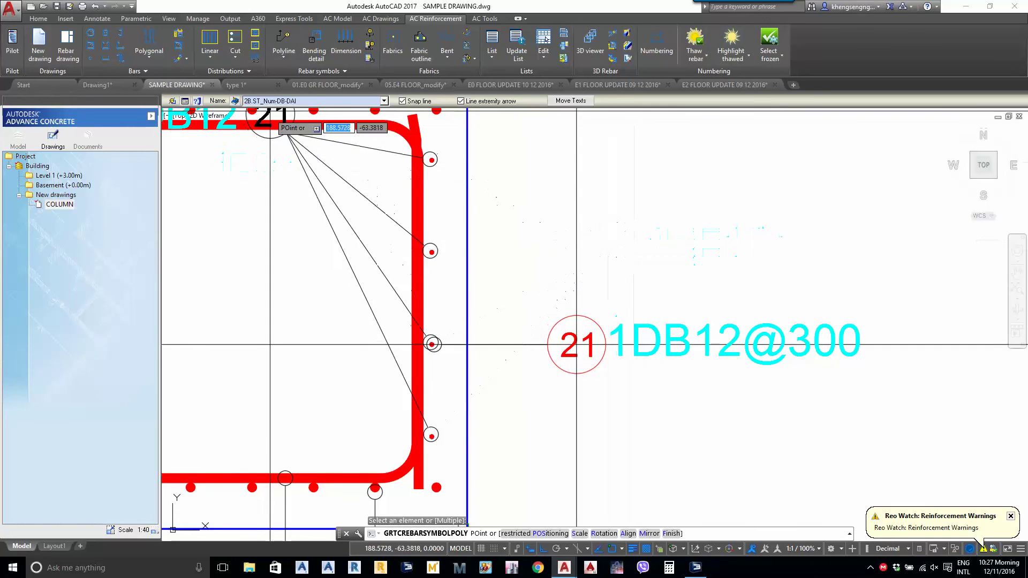
click(278, 102)
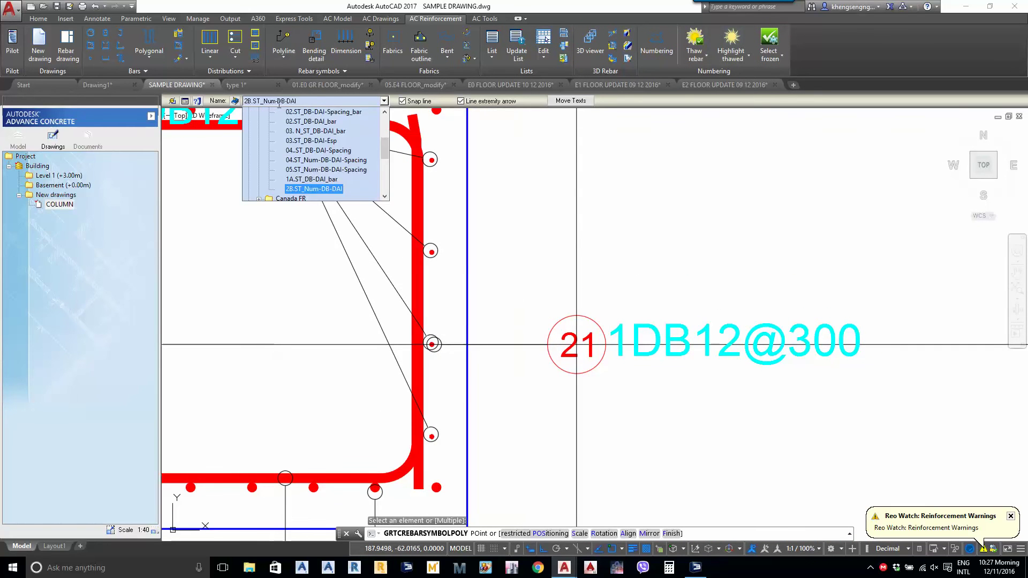
click(317, 160)
click(609, 252)
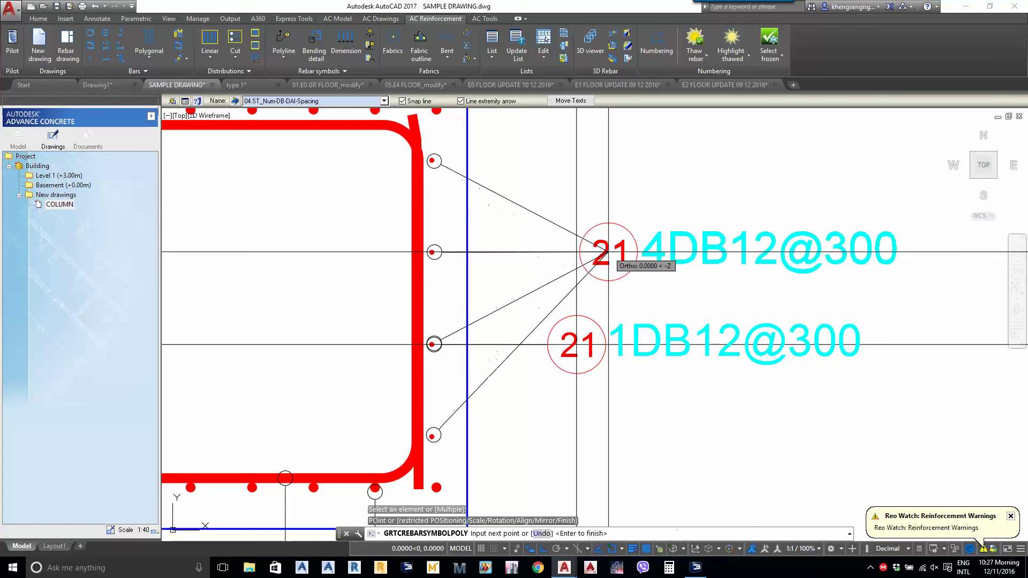
key(Return)
Try to retarget the upper mark 21 symbol to a sub-entity of the distribution instead of all its bars
click(596, 284)
right_click(596, 284)
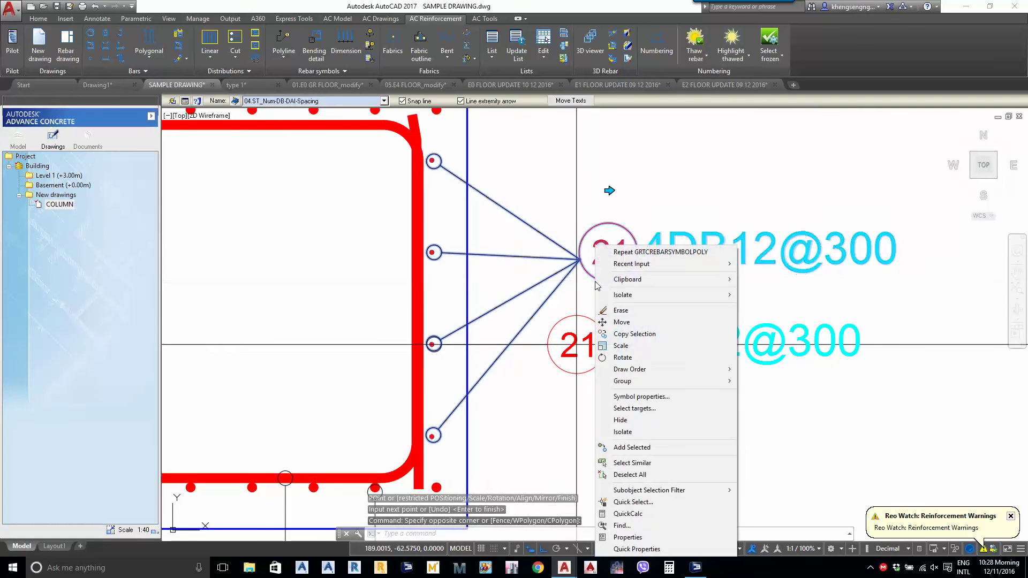
click(642, 409)
click(437, 251)
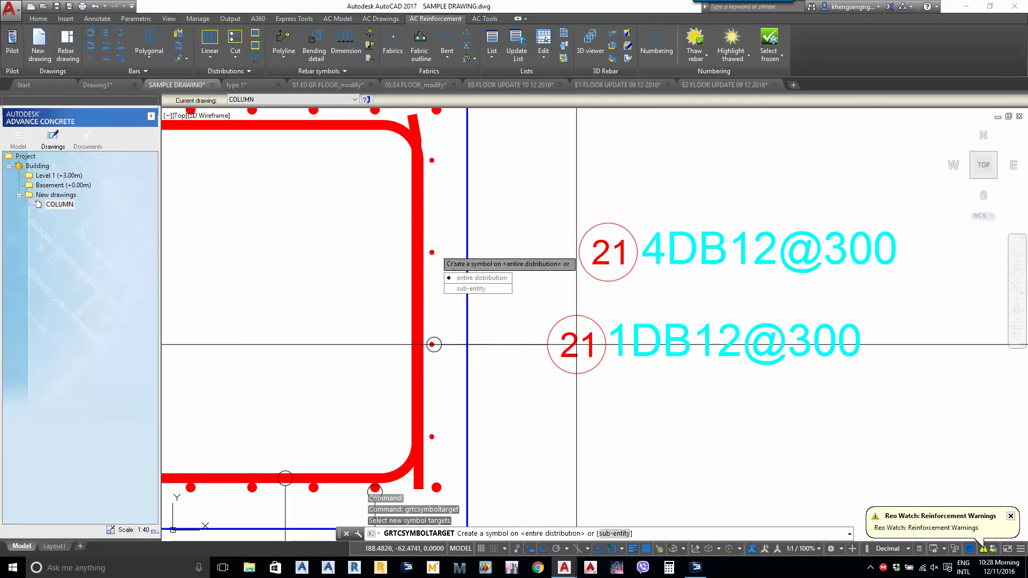
click(463, 290)
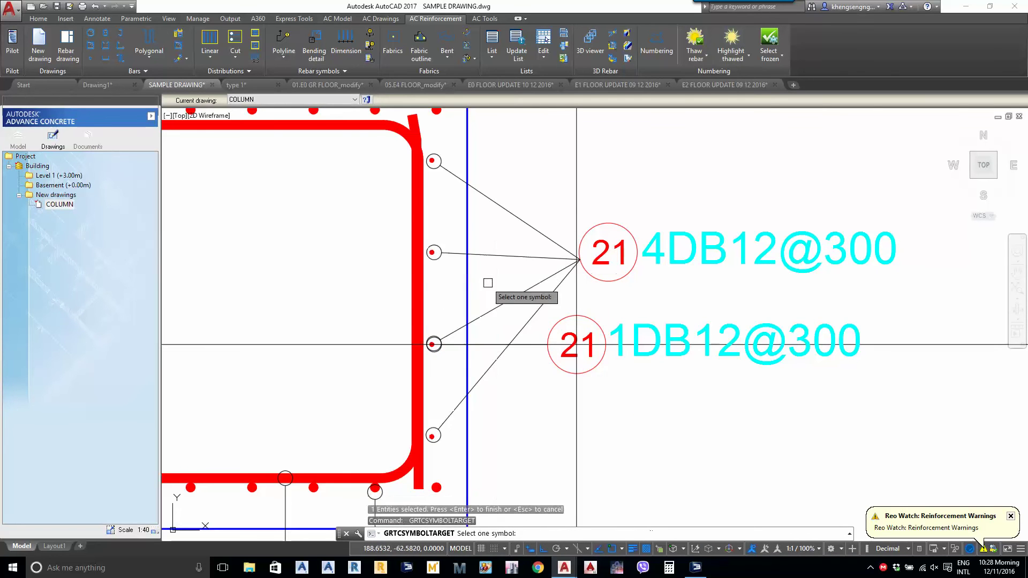
key(Escape)
Retarget the upper mark 21 symbol to the single third bar up as a sub-entity of the distribution
click(497, 256)
right_click(498, 256)
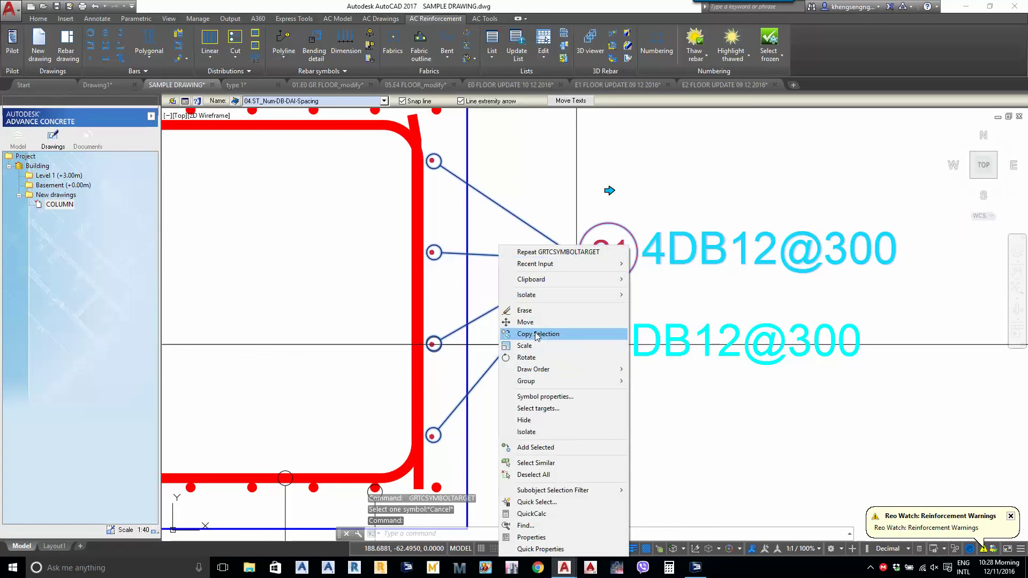
click(545, 409)
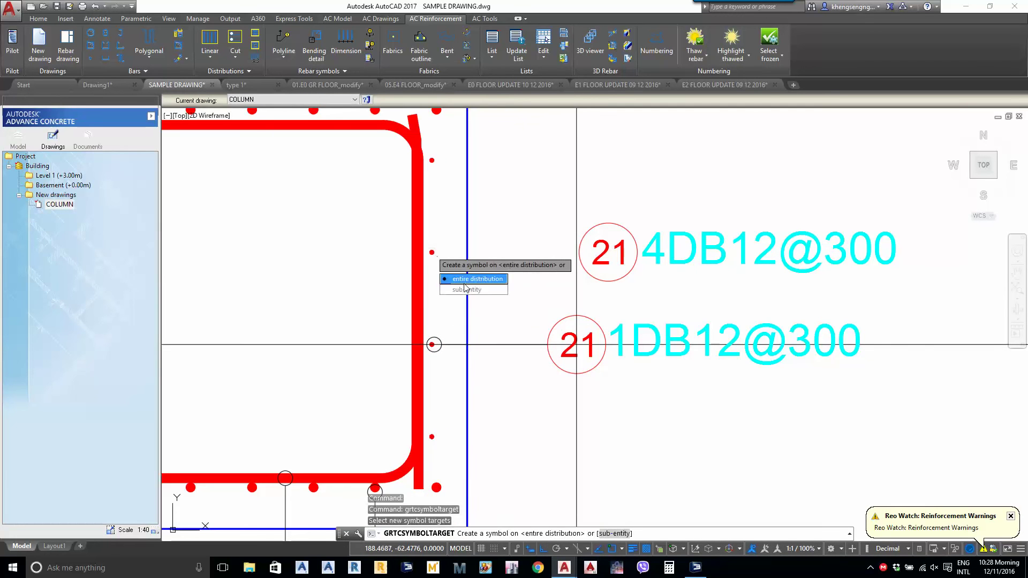
click(466, 289)
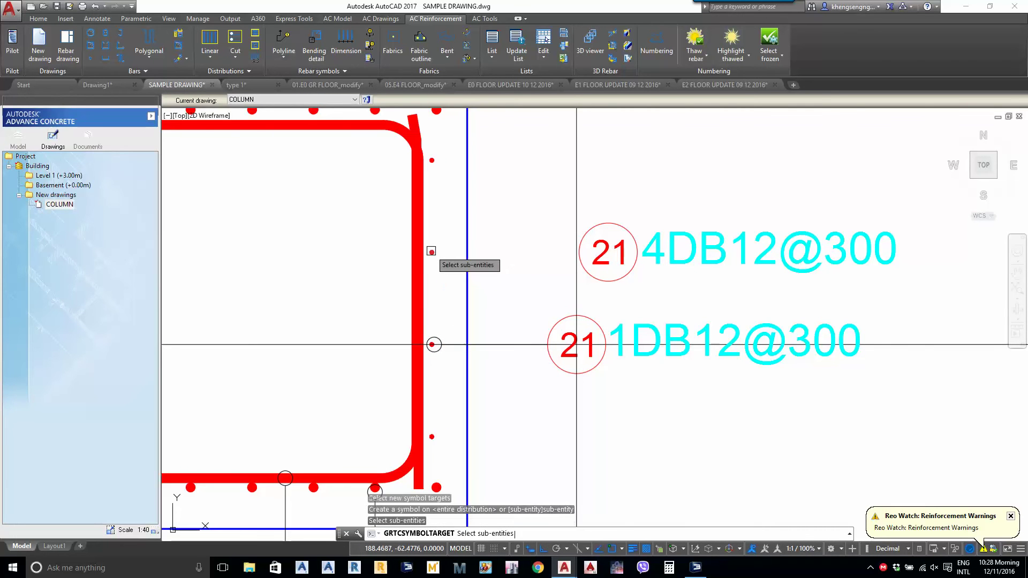
click(431, 251)
key(Return)
key(Escape)
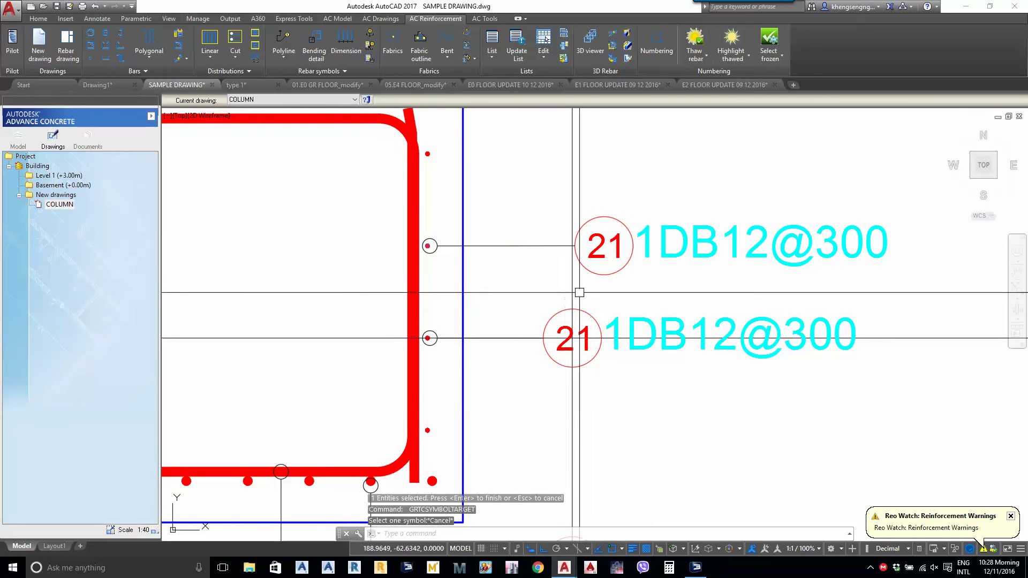
click(664, 295)
click(639, 225)
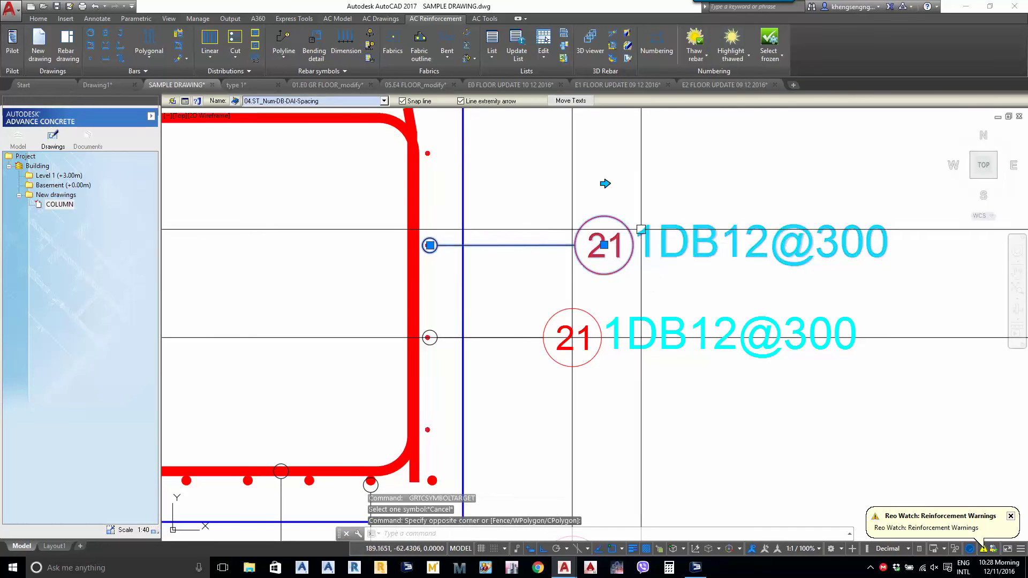
scroll(431, 225, down, 5)
key(Escape)
scroll(623, 347, up, 5)
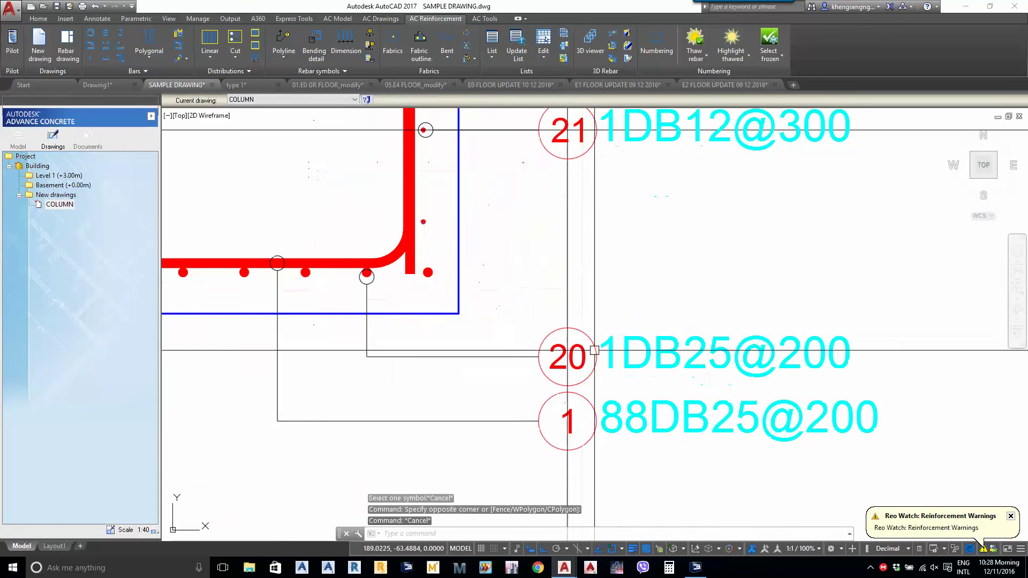
click(627, 351)
middle_drag(620, 249, 612, 346)
key(Escape)
scroll(608, 248, down, 6)
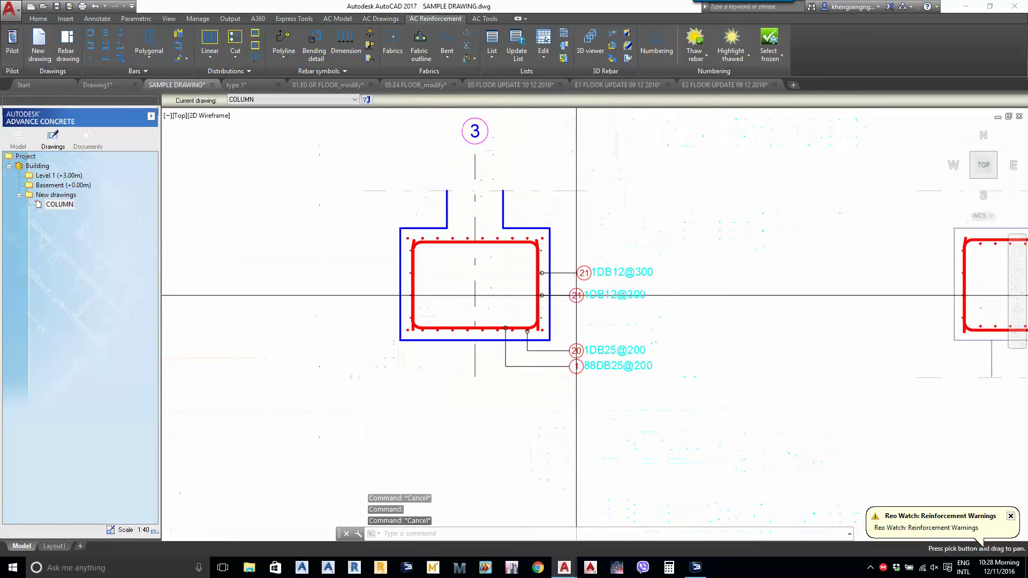
Erase the horizontal and vertical construction lines used to align the rebar symbols
click(798, 316)
click(768, 261)
text(e)
key(space)
middle_drag(658, 220, 651, 292)
click(619, 197)
click(550, 207)
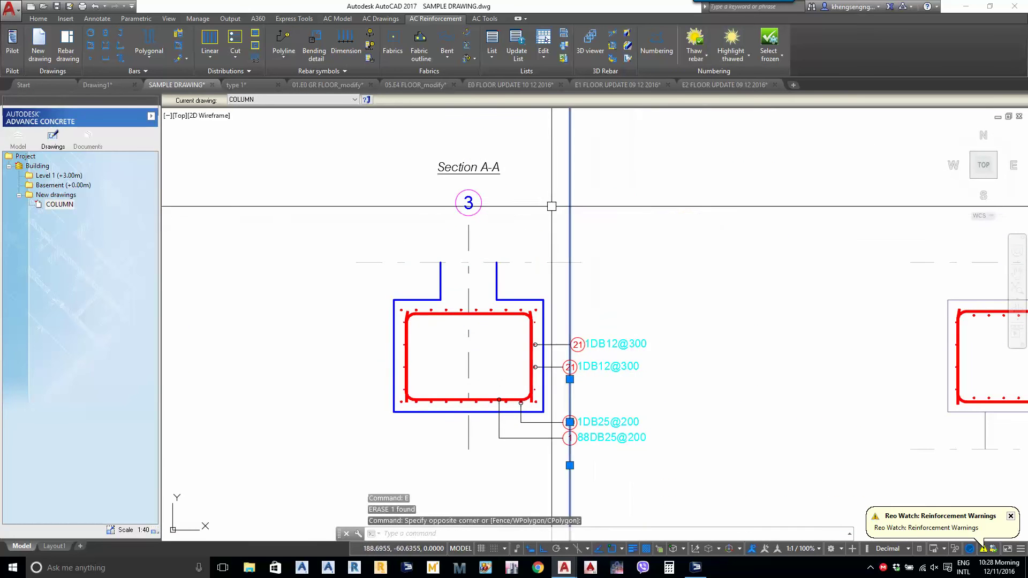
text(e)
key(space)
scroll(552, 360, up, 5)
scroll(509, 431, up, 1)
click(506, 435)
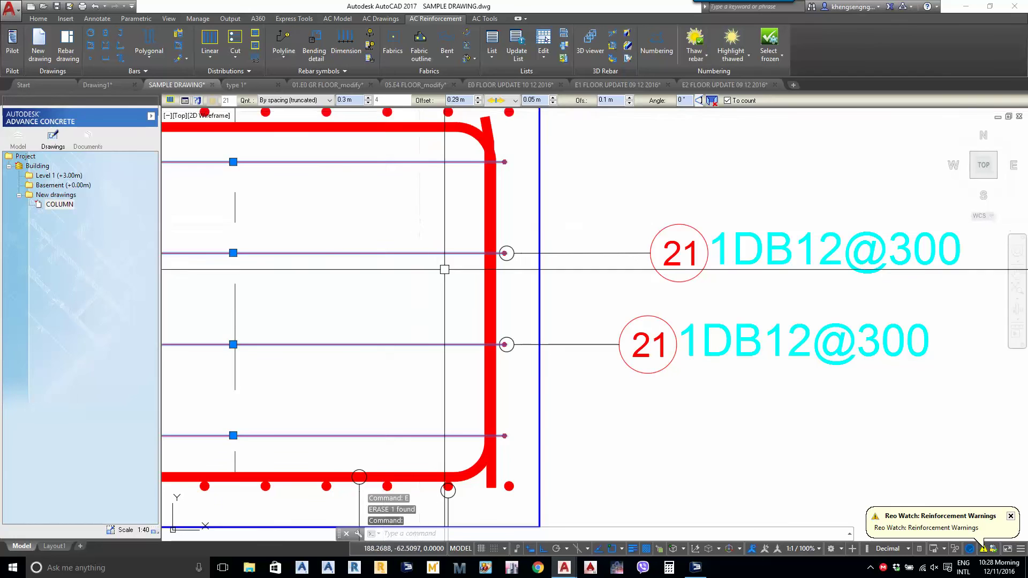
middle_drag(496, 275, 504, 335)
key(Escape)
middle_drag(632, 382, 599, 328)
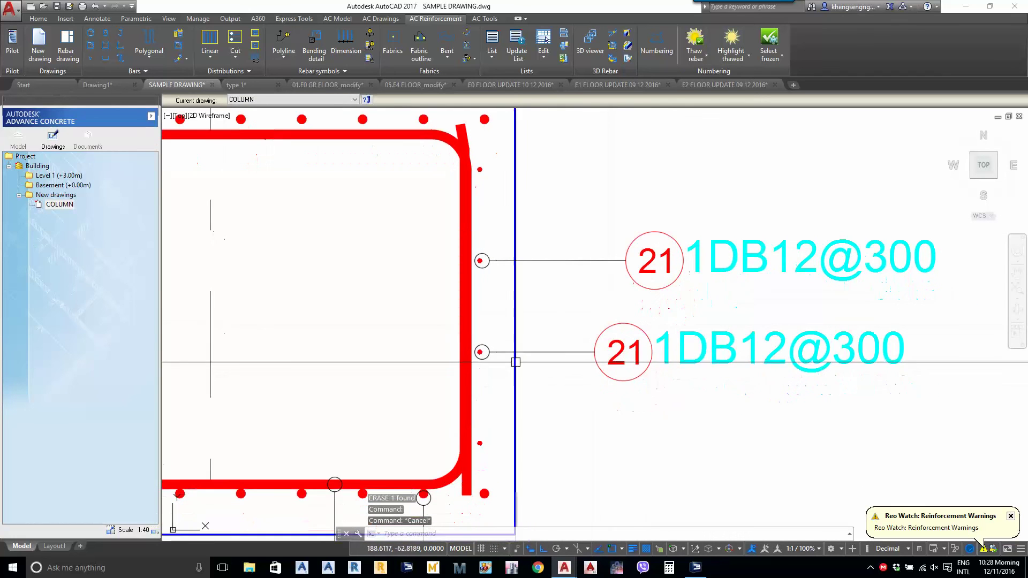
Edit the lower mark 21 symbol's text in its properties so the quantity attribute reads <RepartElementQuantity+3>
drag(650, 414, 593, 298)
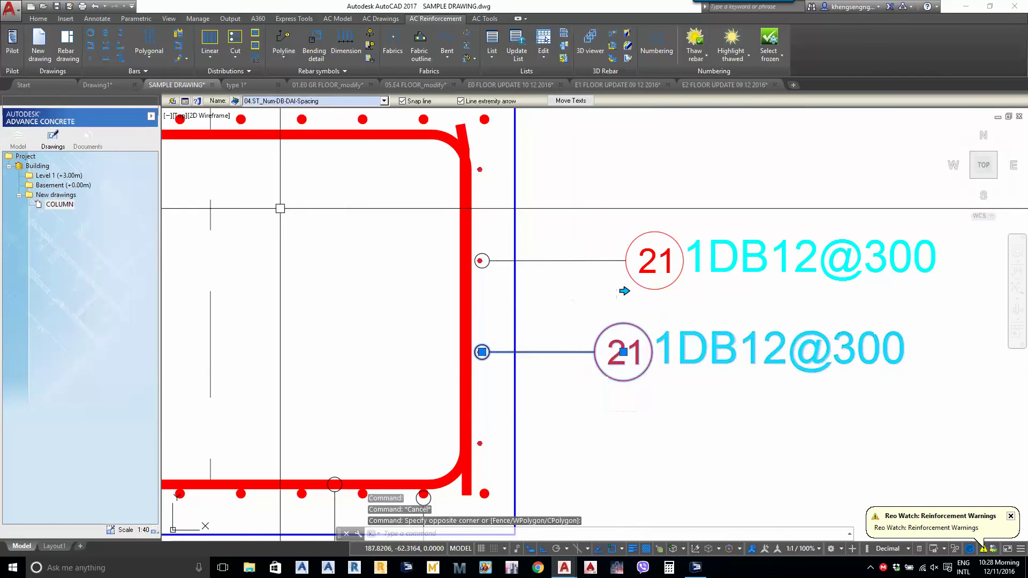
click(185, 101)
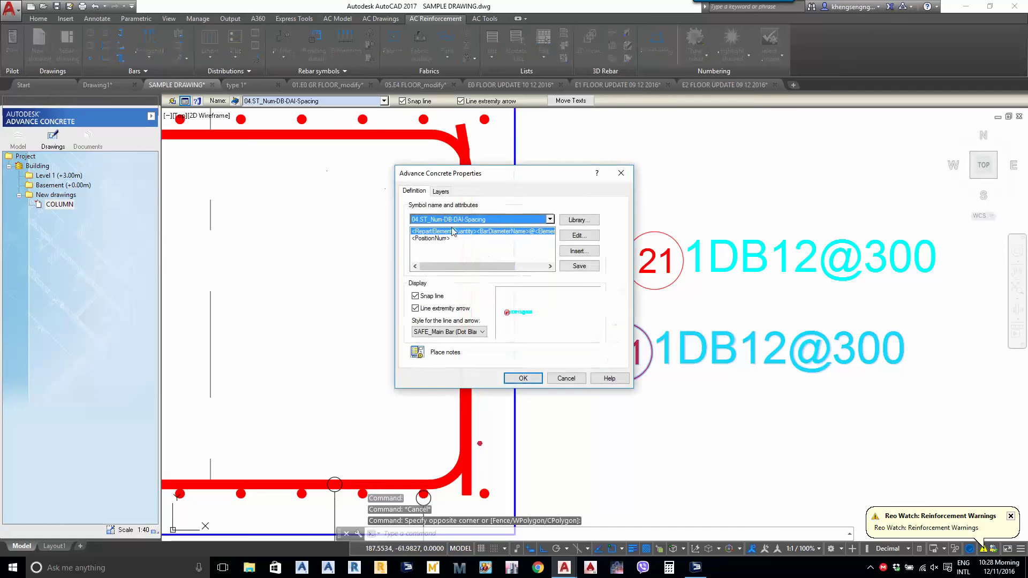
scroll(567, 263, down, 2)
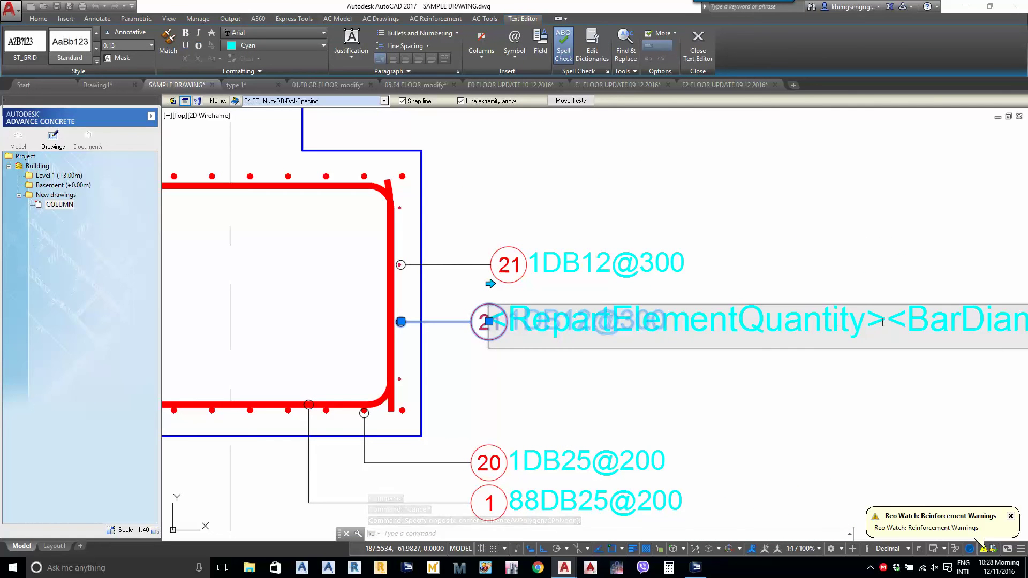
drag(888, 320, 251, 247)
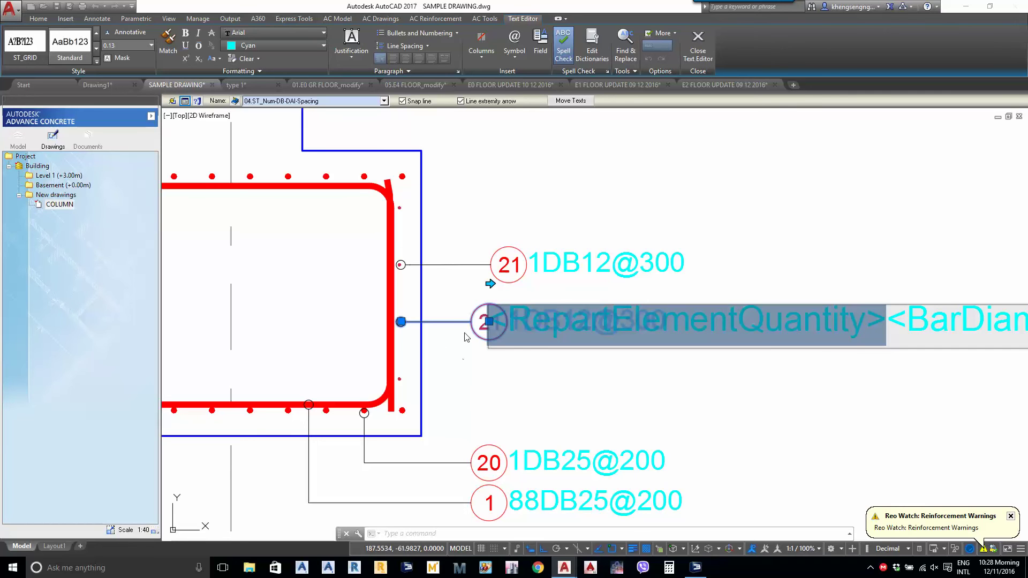
click(741, 329)
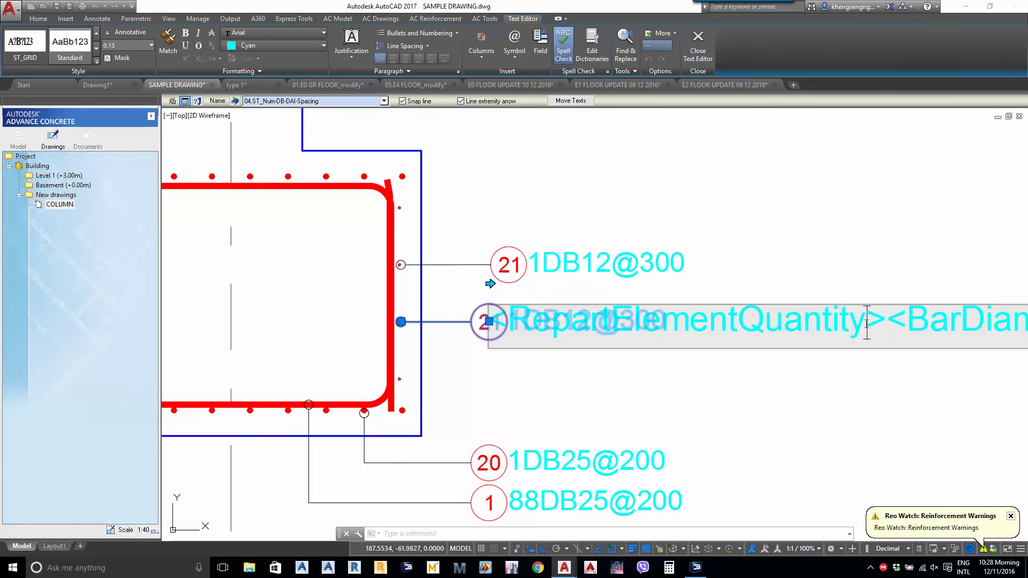
text(+3)
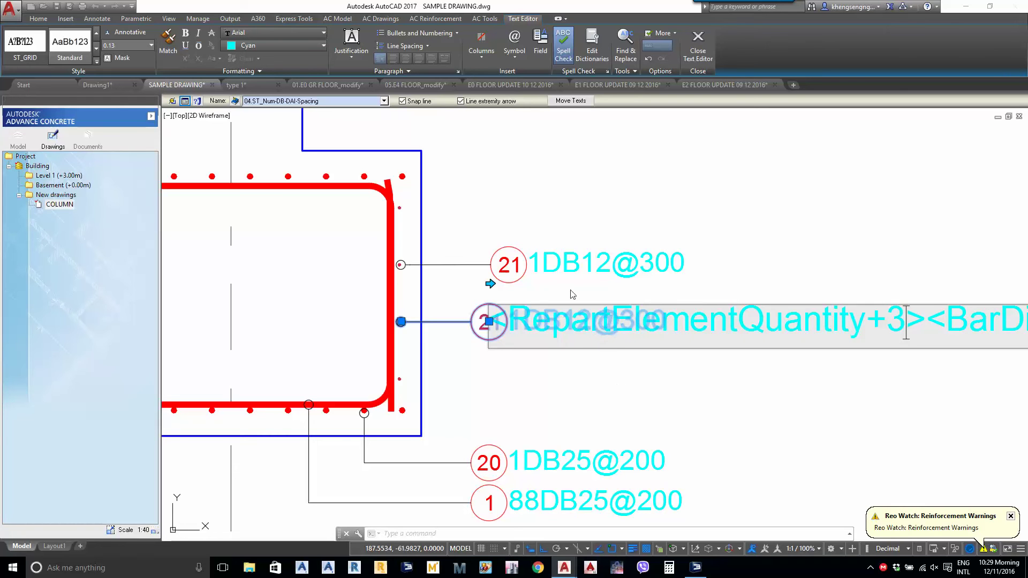
click(576, 407)
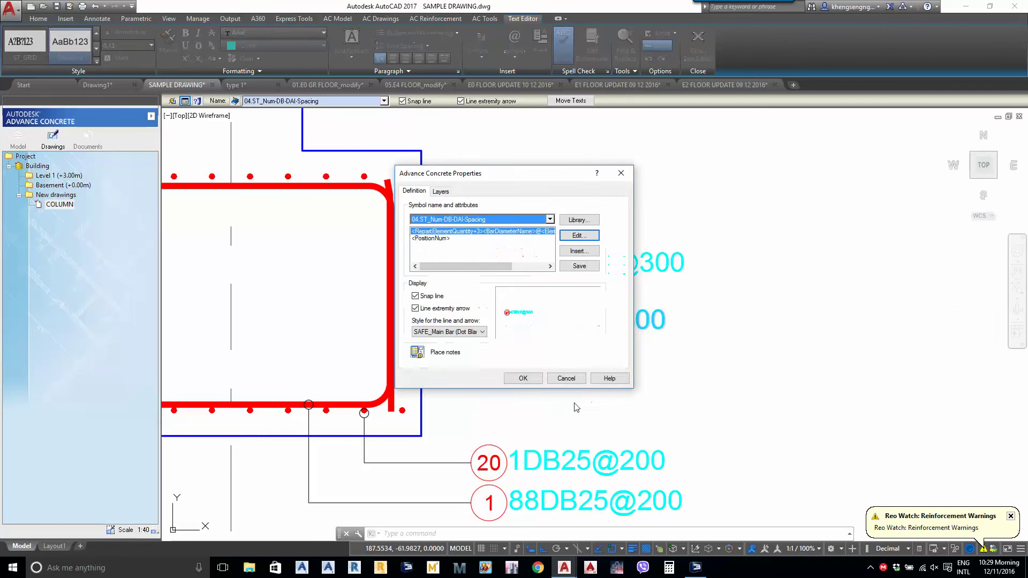
click(523, 378)
scroll(491, 359, up, 4)
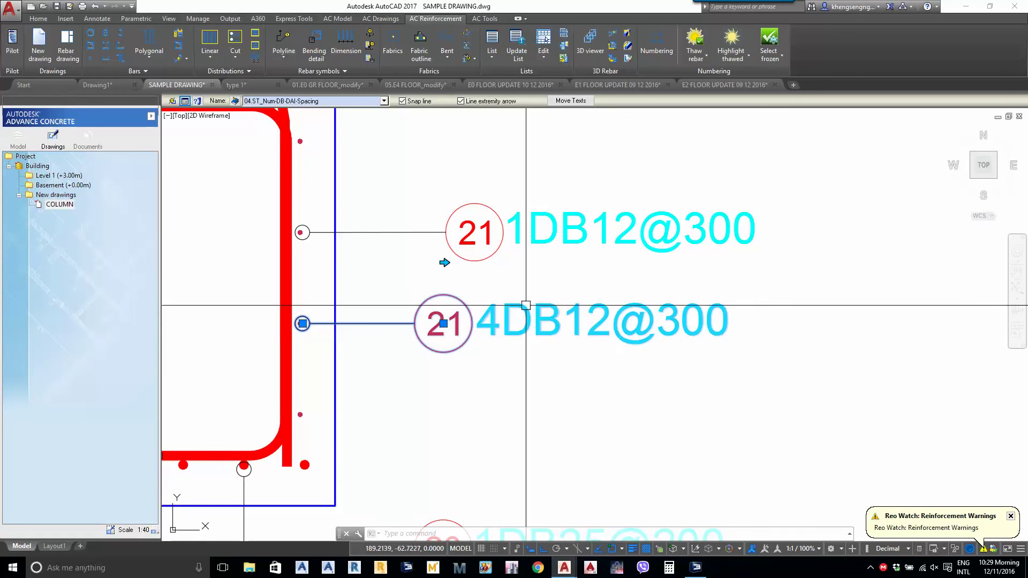
middle_drag(550, 264, 551, 303)
key(Escape)
Edit the upper mark 21 symbol's text, replacing <RepartElementQuantity> with 41 before the bar diameter attribute
click(552, 294)
click(545, 275)
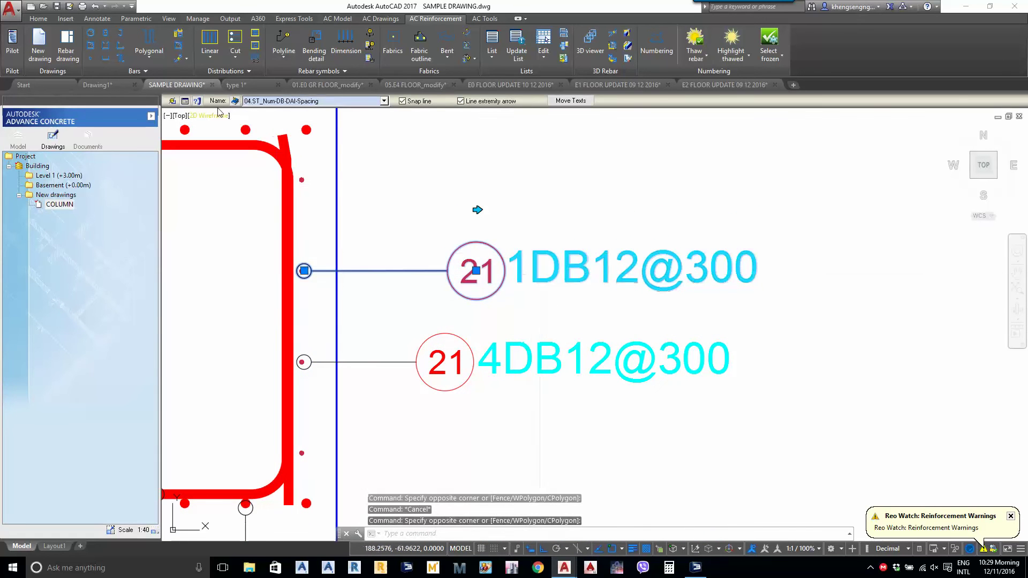
click(567, 237)
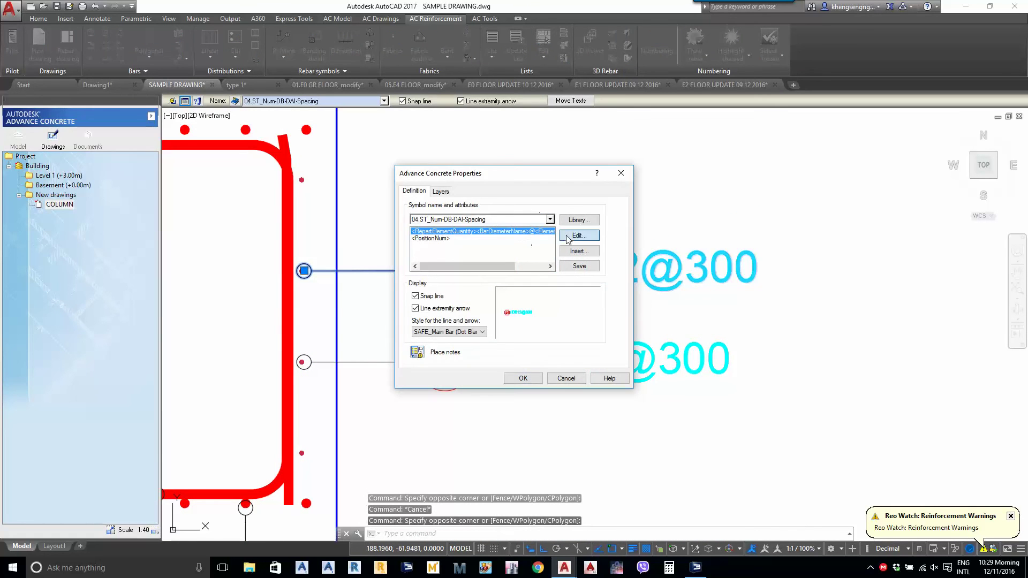
scroll(599, 284, down, 1)
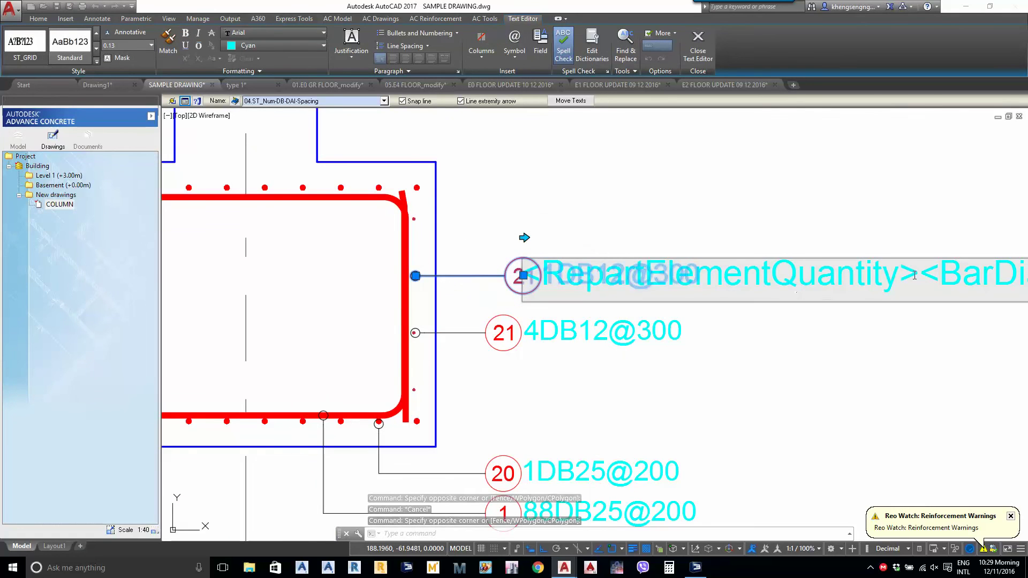
drag(919, 281, 489, 285)
text(41<BarDiameterName>@<Eleme)
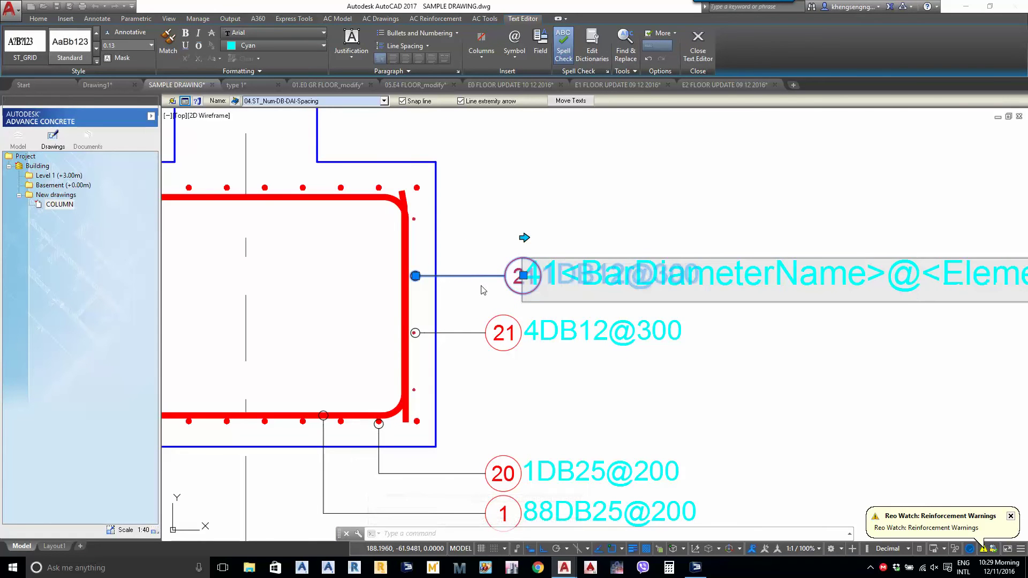
click(523, 418)
click(525, 380)
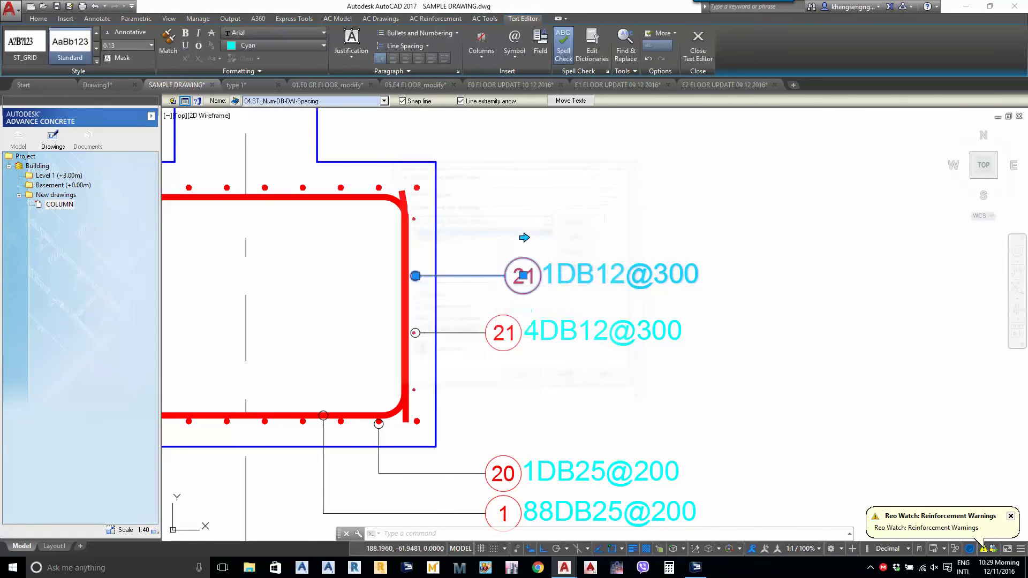
Change the quantity in the upper mark 21 symbol's text to 4 through its properties
click(184, 102)
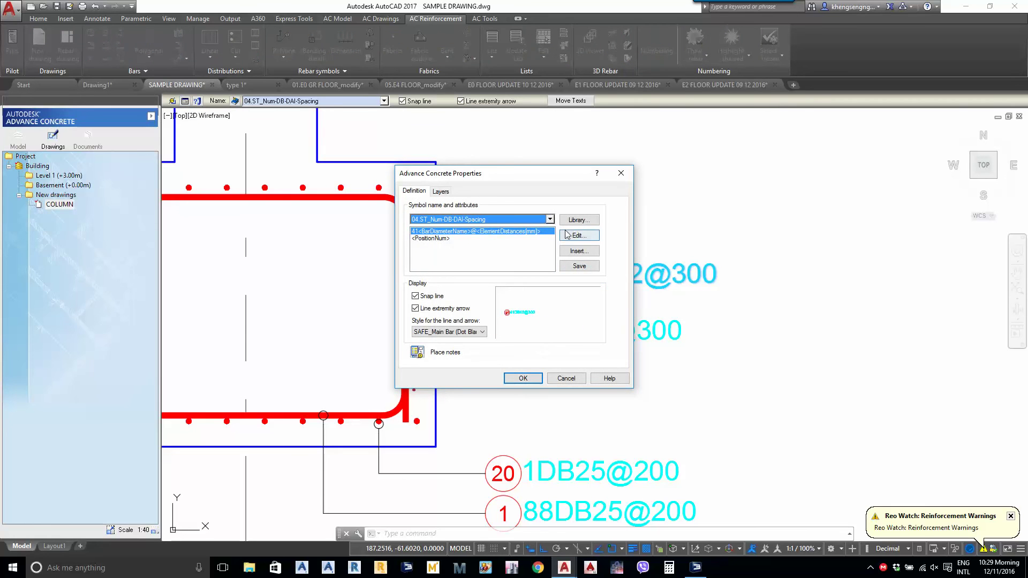
click(567, 234)
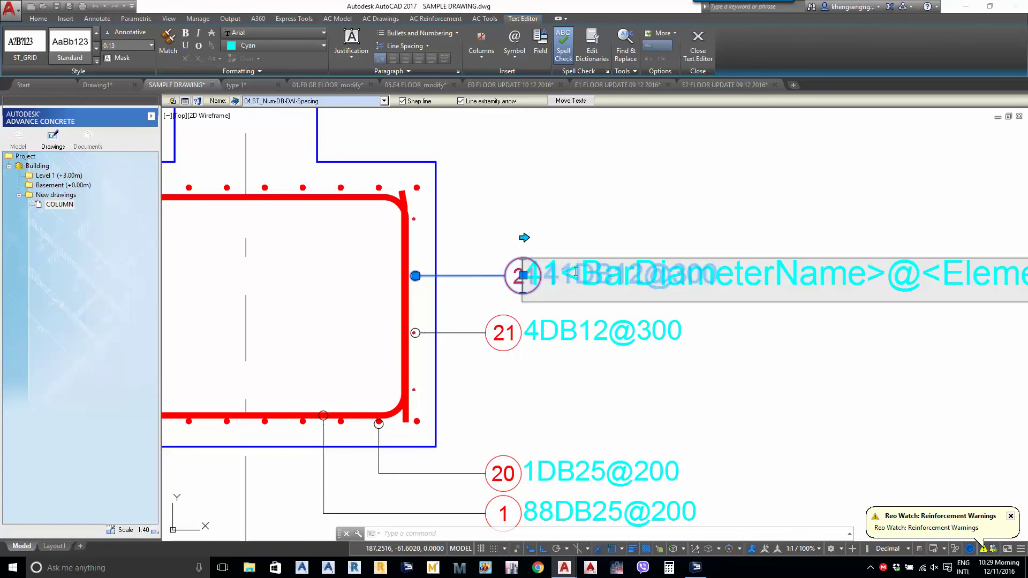
drag(556, 271, 438, 291)
text(4)
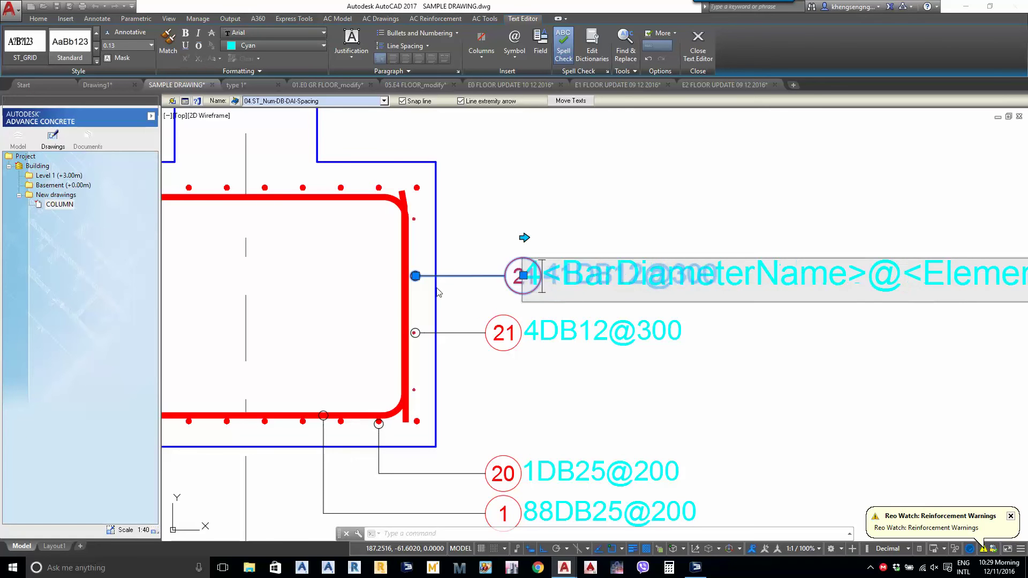
click(827, 458)
click(523, 378)
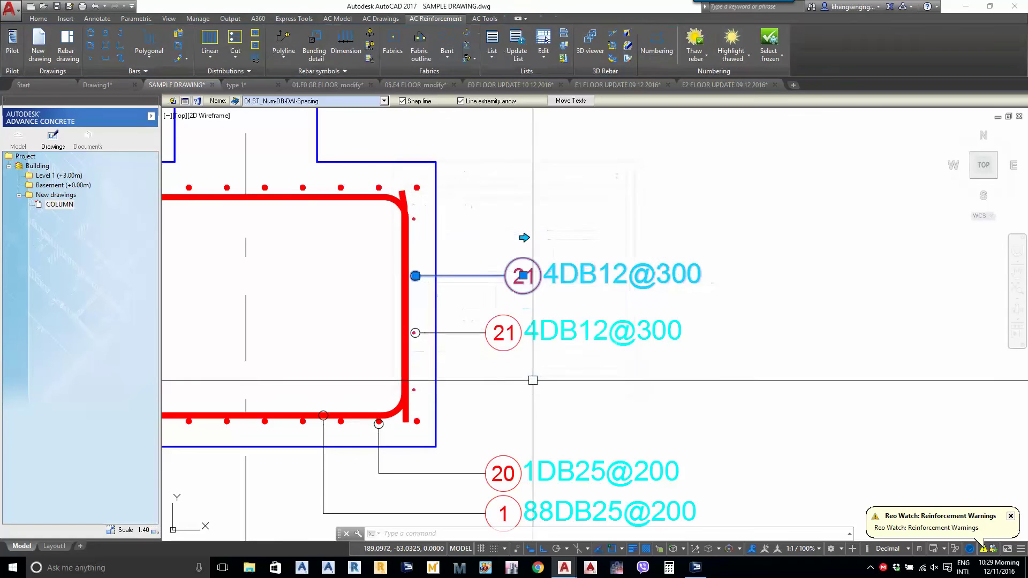
Inspect the mark 21 bar distribution that both mark 21 symbols refer to
scroll(423, 337, up, 5)
scroll(420, 335, down, 3)
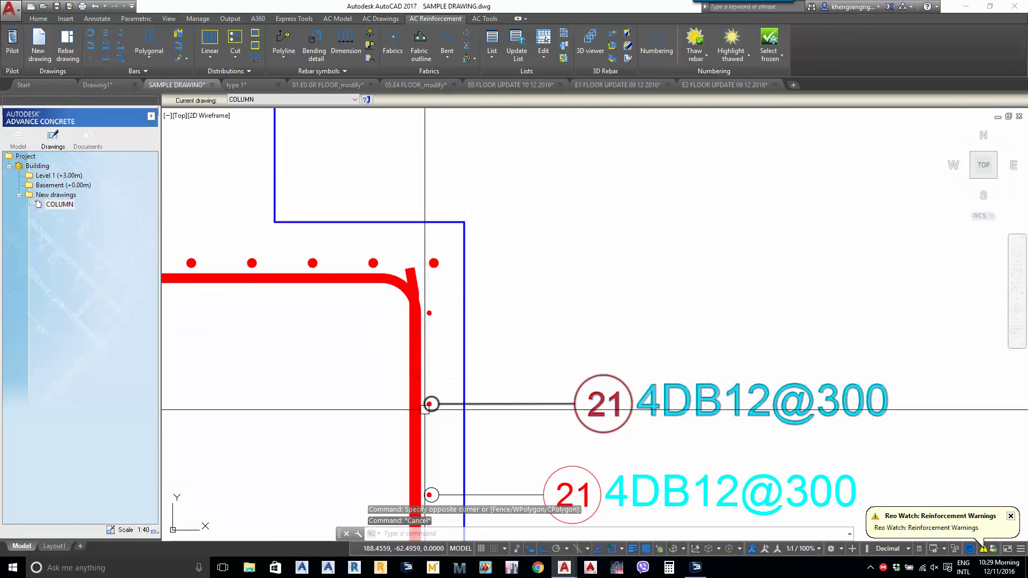
scroll(419, 334, up, 5)
click(443, 265)
scroll(432, 302, down, 3)
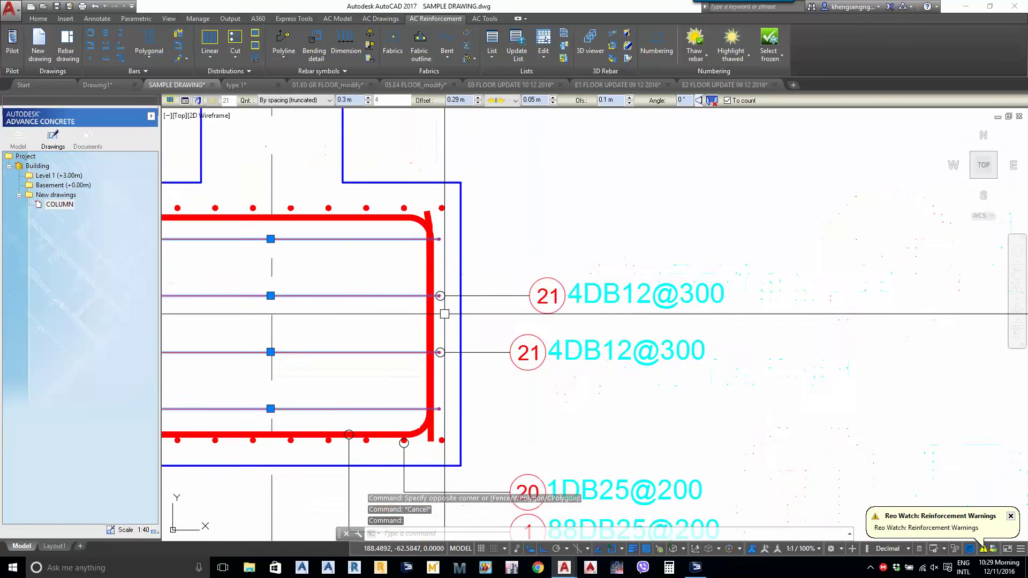
middle_drag(450, 301, 451, 324)
key(Escape)
key(Escape)
middle_drag(508, 365, 503, 363)
Erase the upper mark 21 symbol, keeping only the lower one
click(538, 321)
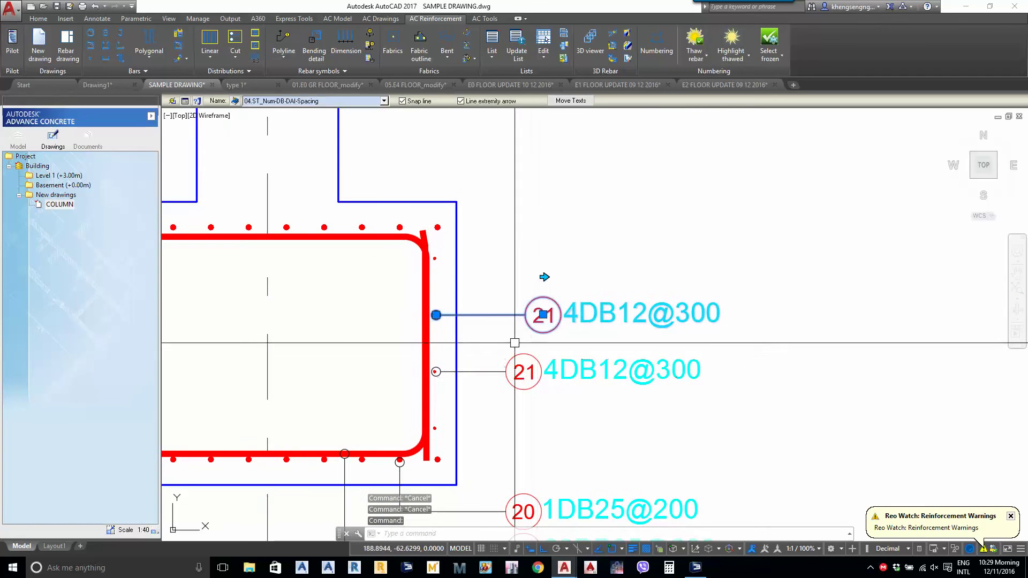
text(e)
key(Return)
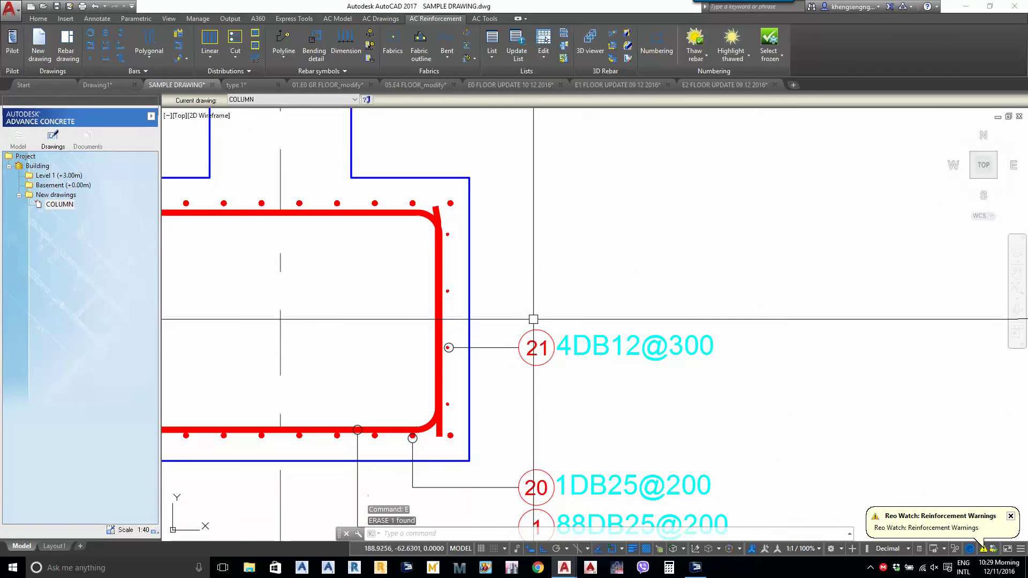
Mirror the mark 20 and mark 1 symbols from below the section to above it about a horizontal line, keeping the originals
mouse_move(531, 326)
middle_down()
mouse_move(531, 300)
mouse_move(521, 339)
middle_up()
scroll(531, 300, down, 1)
middle_drag(466, 193, 445, 158)
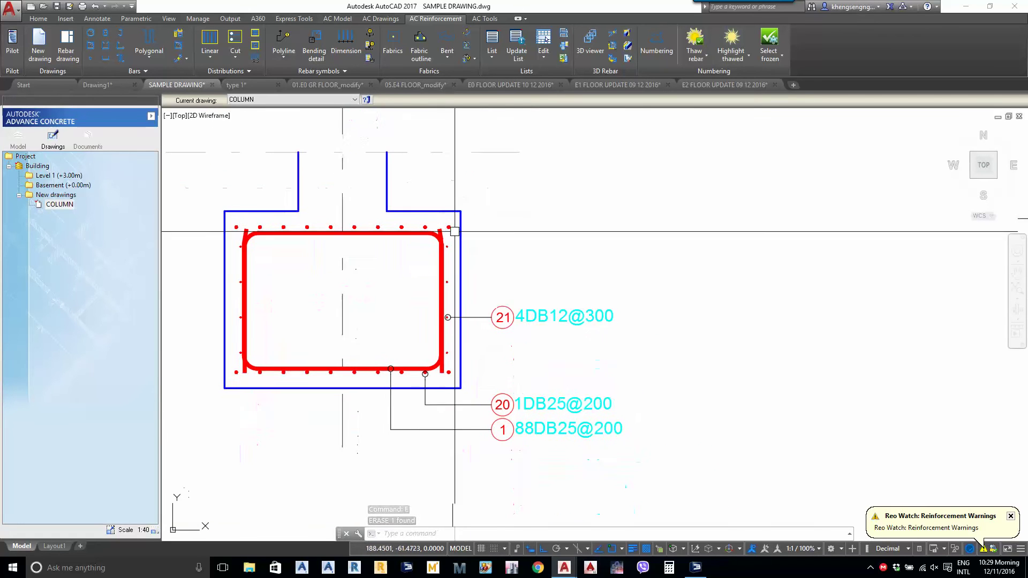
click(537, 378)
click(520, 445)
middle_drag(535, 345, 535, 351)
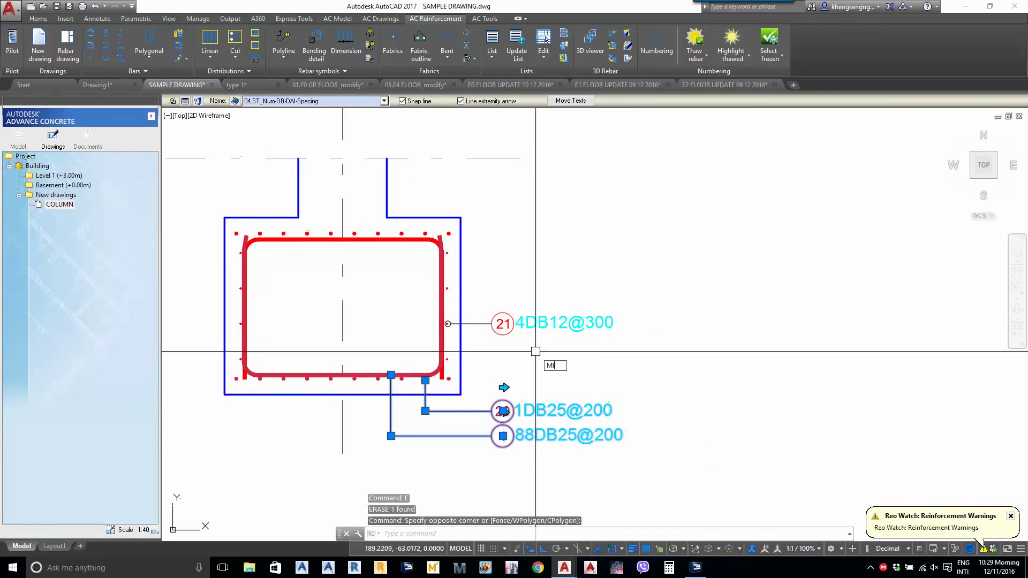
key(Return)
click(461, 306)
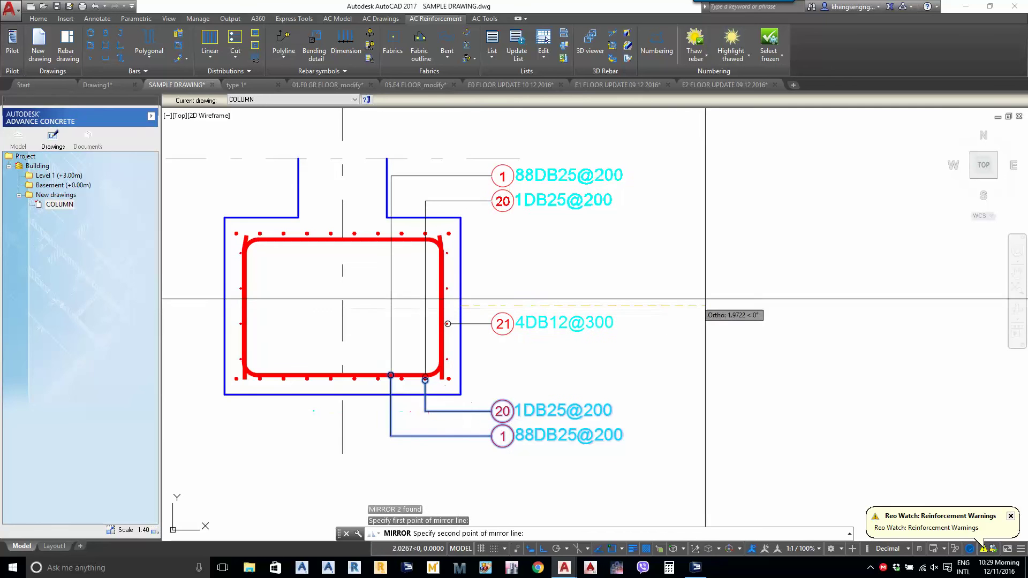
click(705, 299)
key(Return)
middle_drag(707, 294, 672, 339)
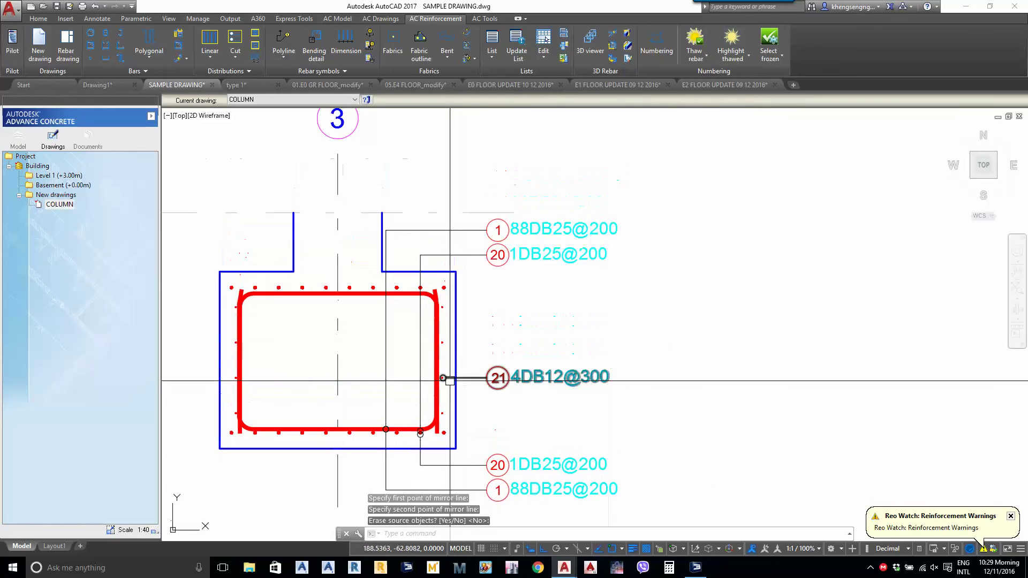
Retarget the upper mark 20 symbol to the second bar from the right in the top row as a sub-entity
scroll(460, 268, up, 2)
click(489, 246)
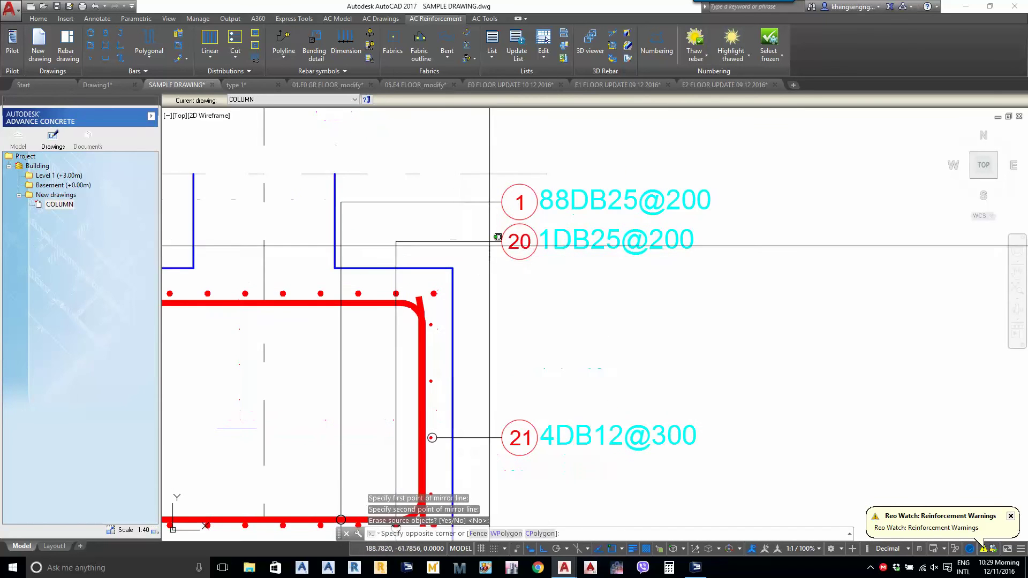
click(483, 226)
right_click(483, 227)
click(507, 392)
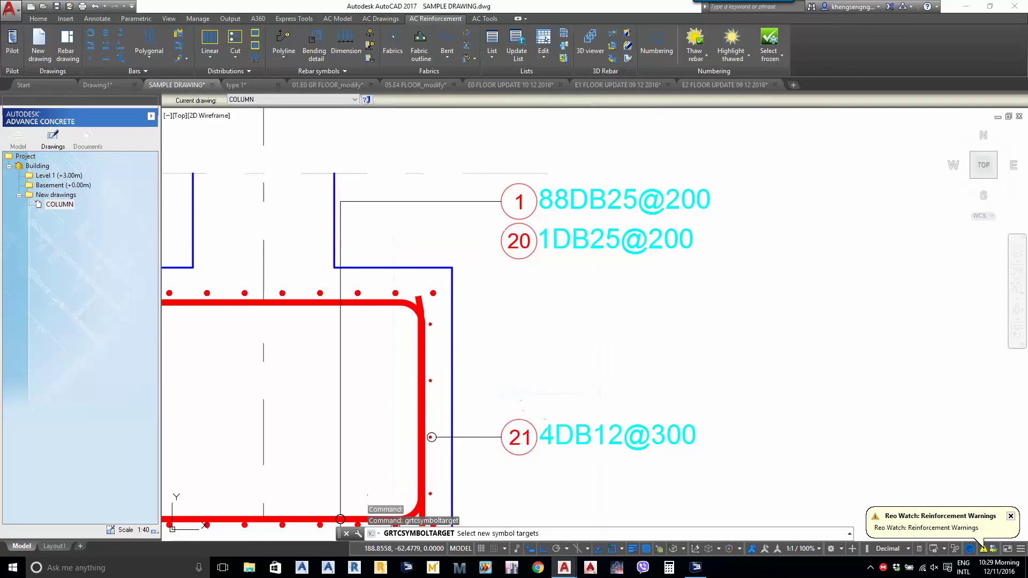
click(399, 301)
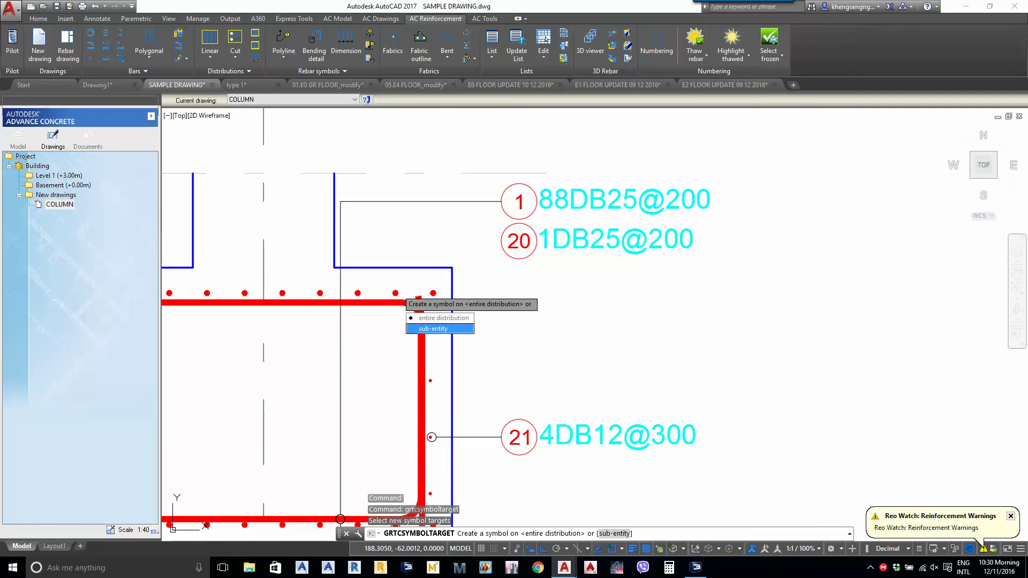
click(432, 328)
click(396, 290)
key(Return)
key(Return)
key(Escape)
Retarget the upper mark 1 symbol to the stirrup's top leg as a sub-entity of the distribution
click(356, 326)
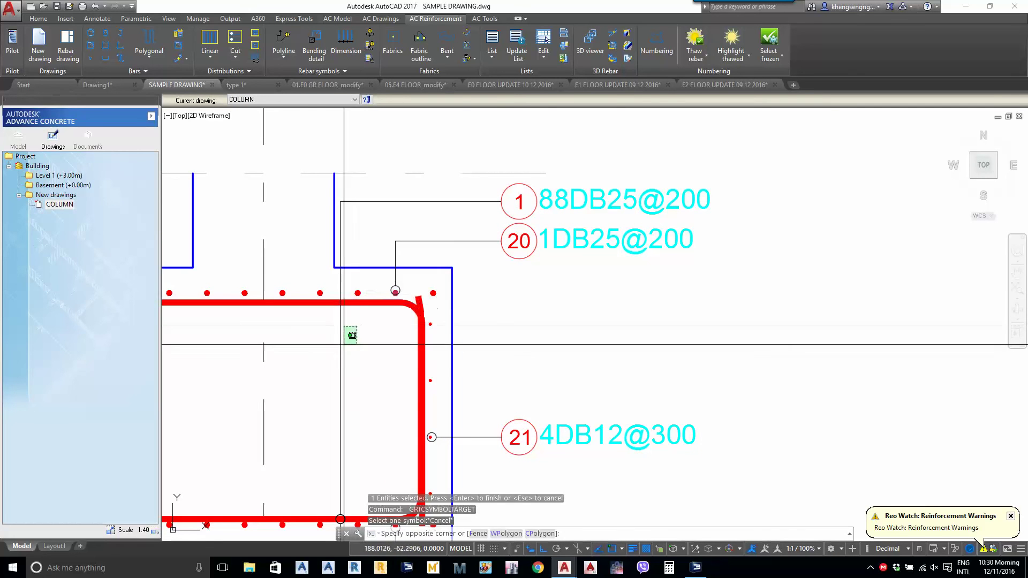
click(330, 348)
right_click(327, 351)
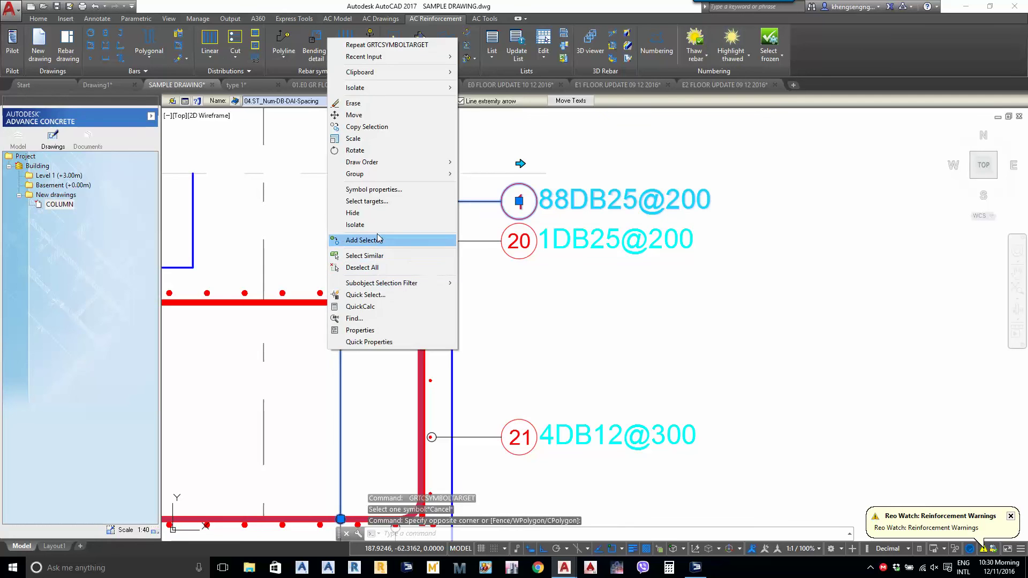
click(366, 201)
click(349, 306)
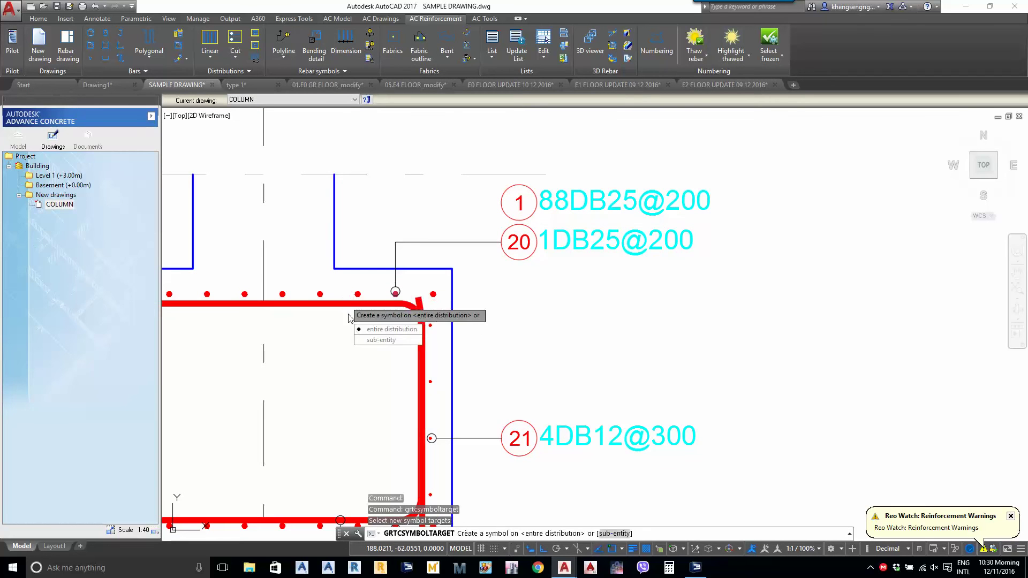
click(370, 340)
click(344, 302)
key(Return)
key(Return)
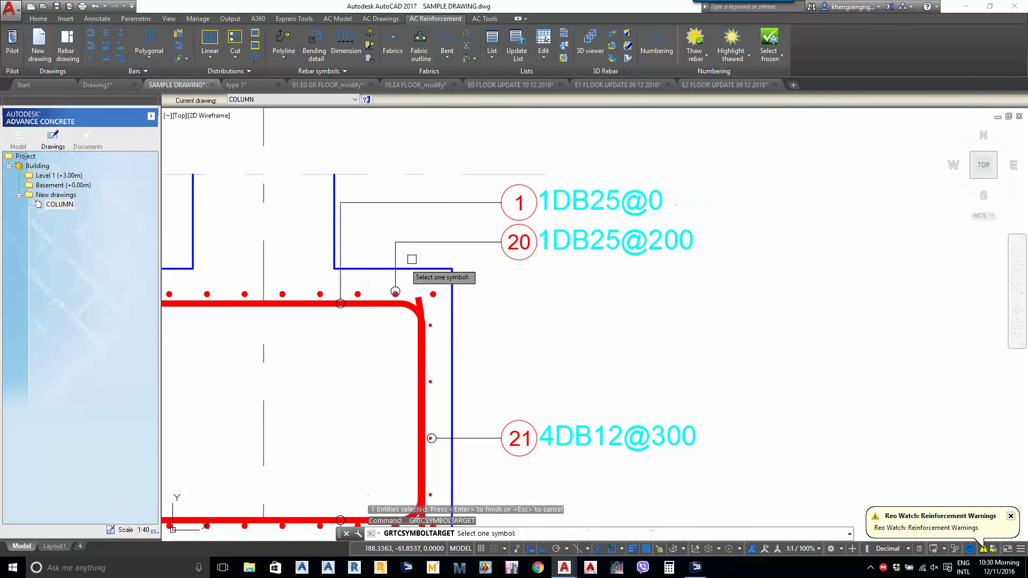
key(Escape)
Examine the upper mark 1 and mark 20 symbols and the stirrup that the mark 1 symbol targets
middle_drag(442, 252, 445, 291)
scroll(554, 329, down, 1)
middle_drag(553, 330, 512, 299)
scroll(512, 299, up, 2)
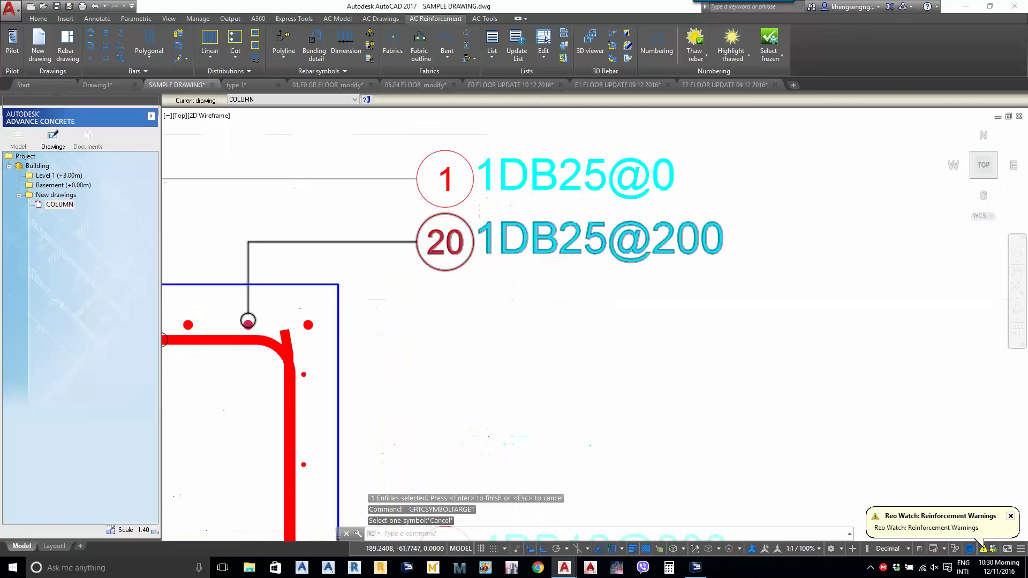
scroll(534, 341, down, 6)
middle_drag(541, 223, 546, 247)
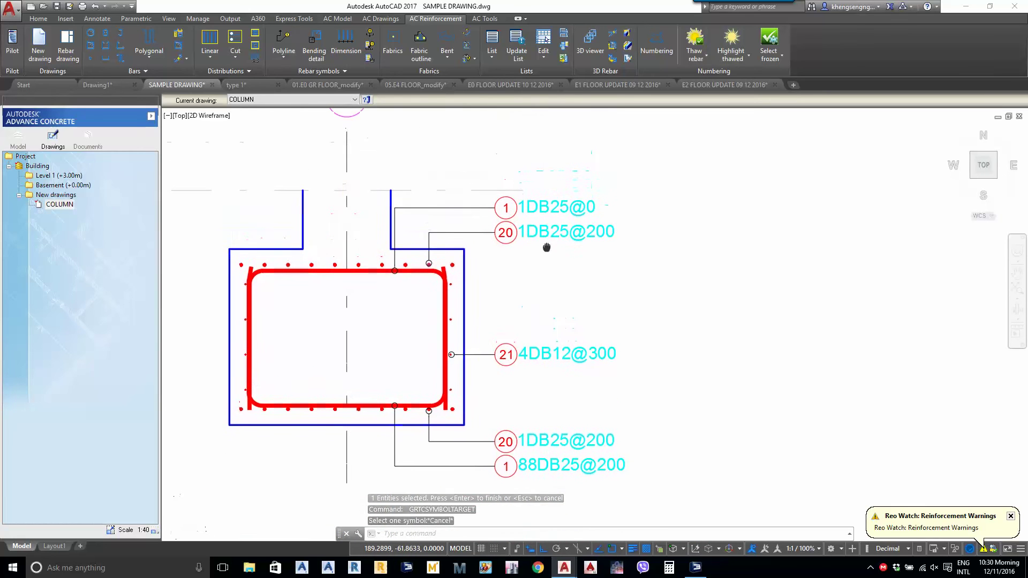
scroll(556, 215, up, 2)
click(558, 212)
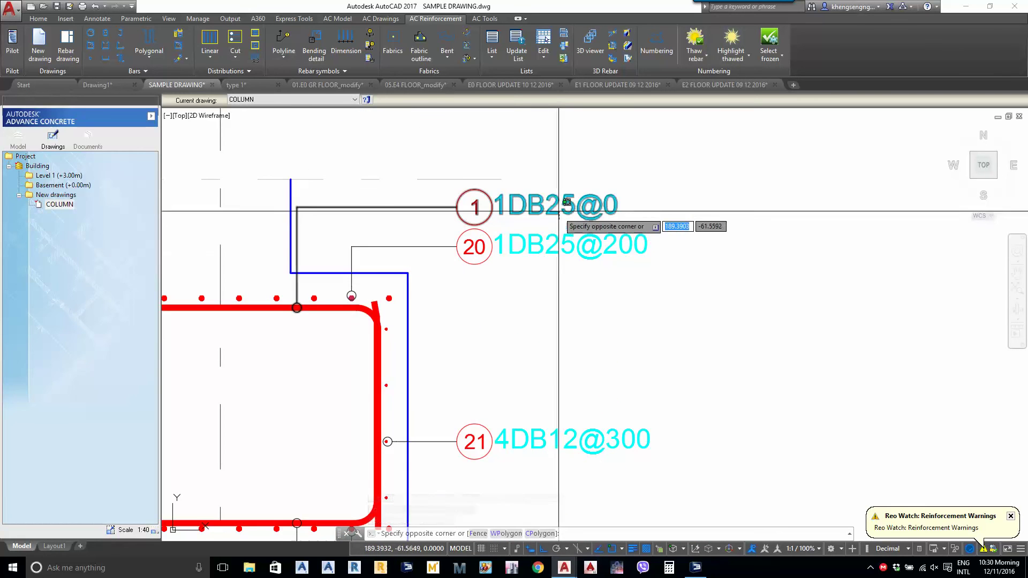
click(557, 206)
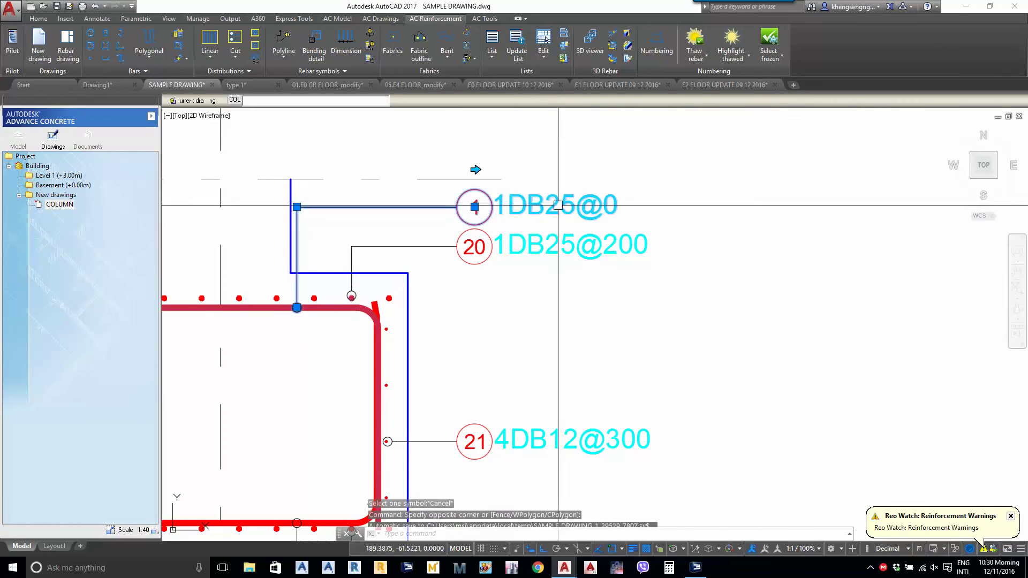
key(Escape)
key(Escape)
scroll(541, 212, down, 2)
click(535, 211)
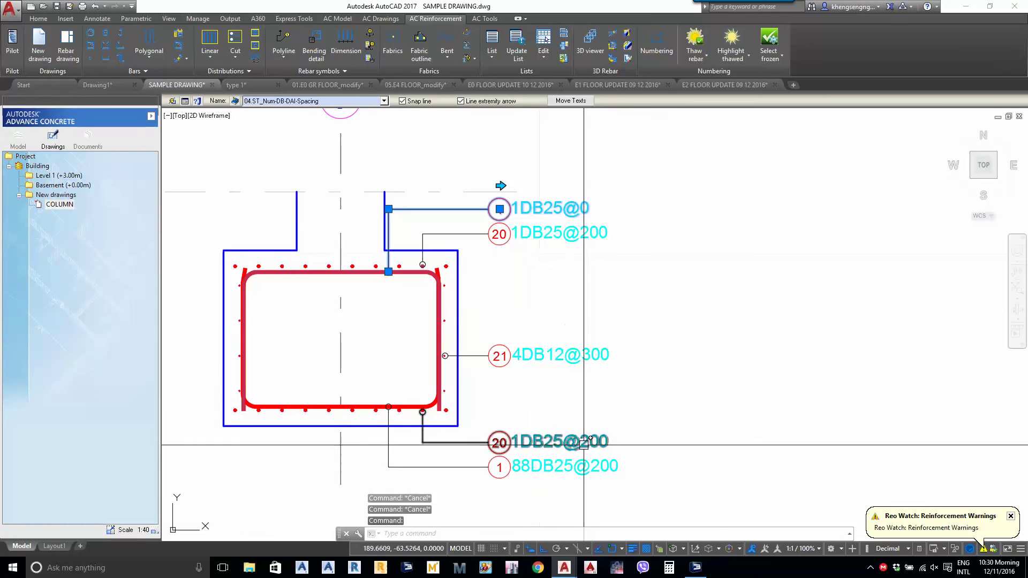
key(Escape)
click(580, 209)
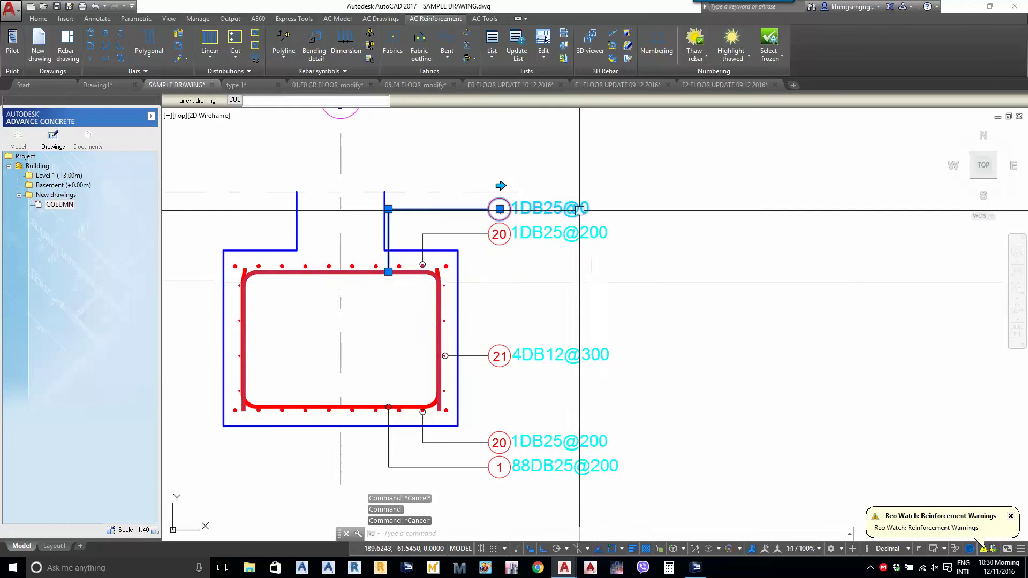
middle_drag(561, 292, 565, 313)
key(Escape)
scroll(402, 291, up, 2)
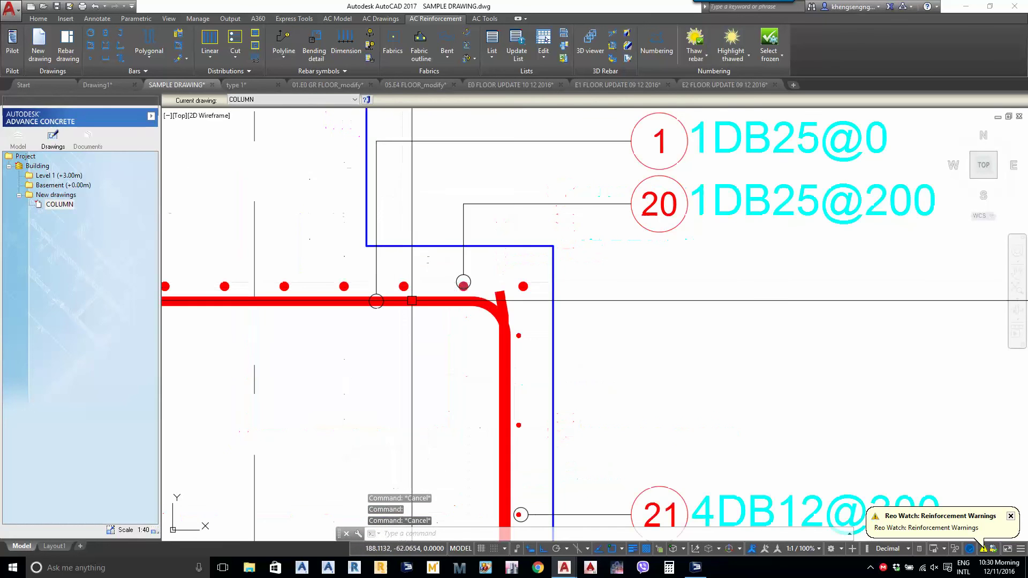
click(401, 300)
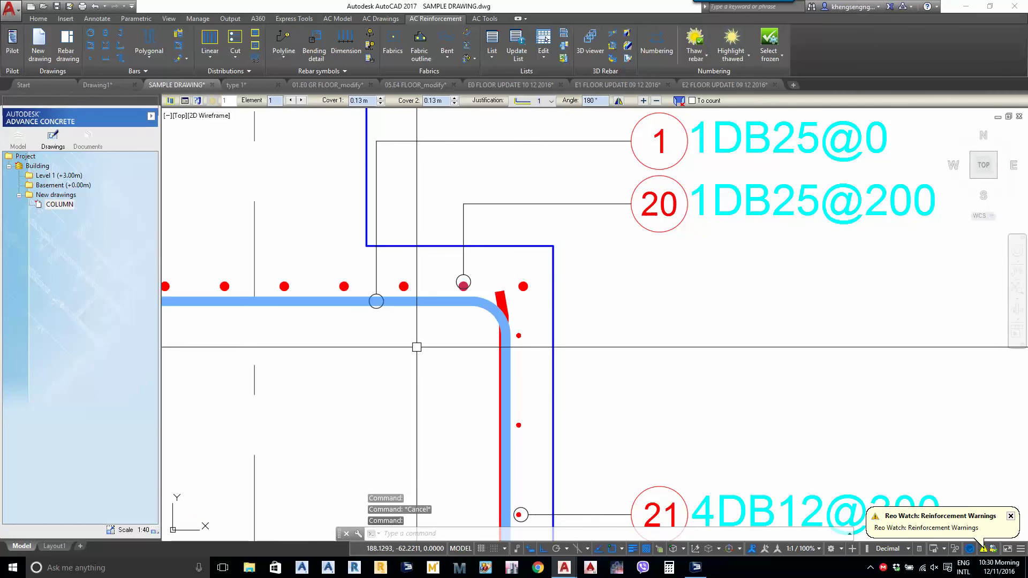
middle_drag(513, 290, 412, 333)
key(Escape)
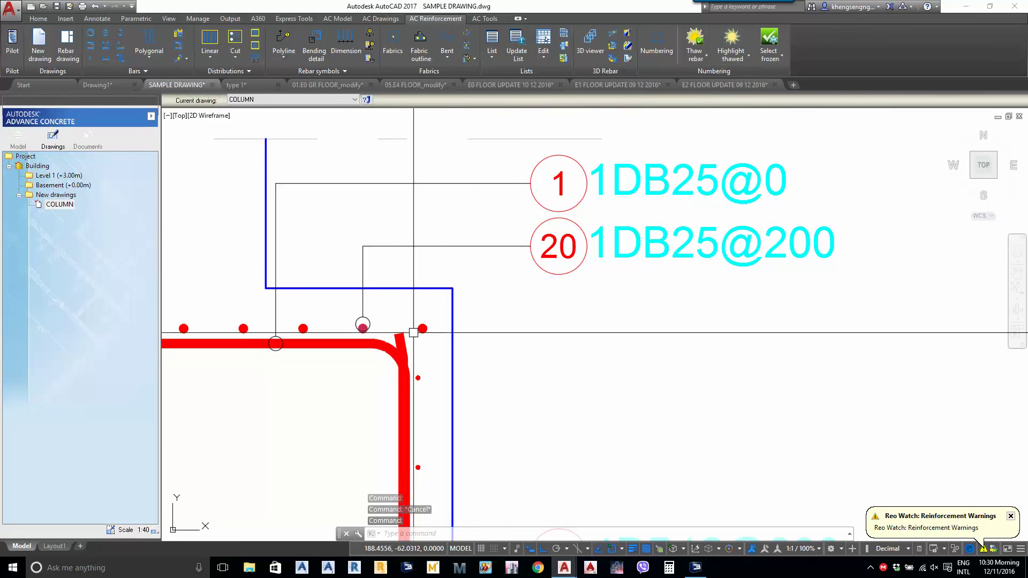
Examine the attribute text definition in the upper mark 1 symbol's properties without changing it
middle_drag(476, 254, 480, 270)
click(596, 204)
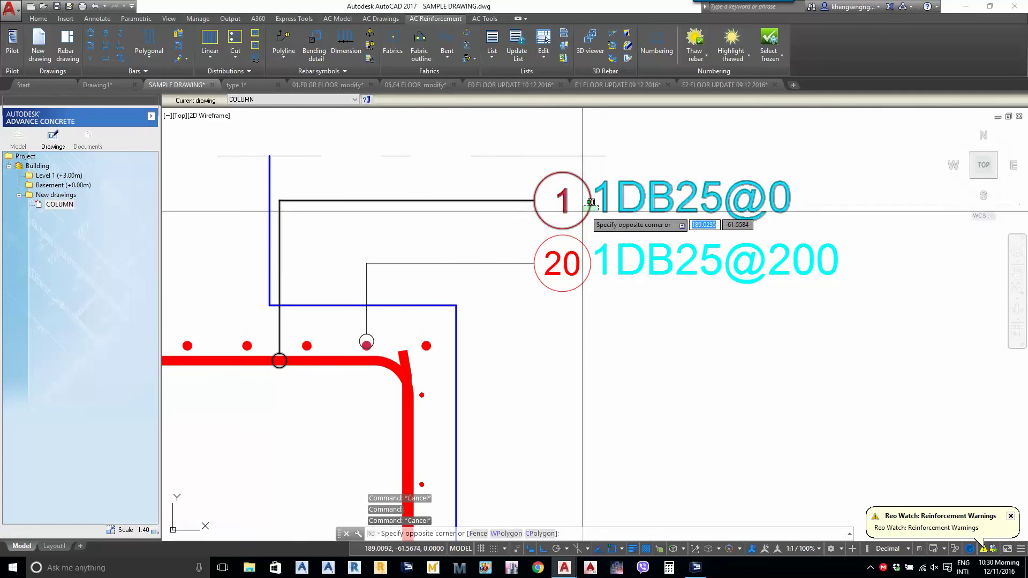
click(583, 210)
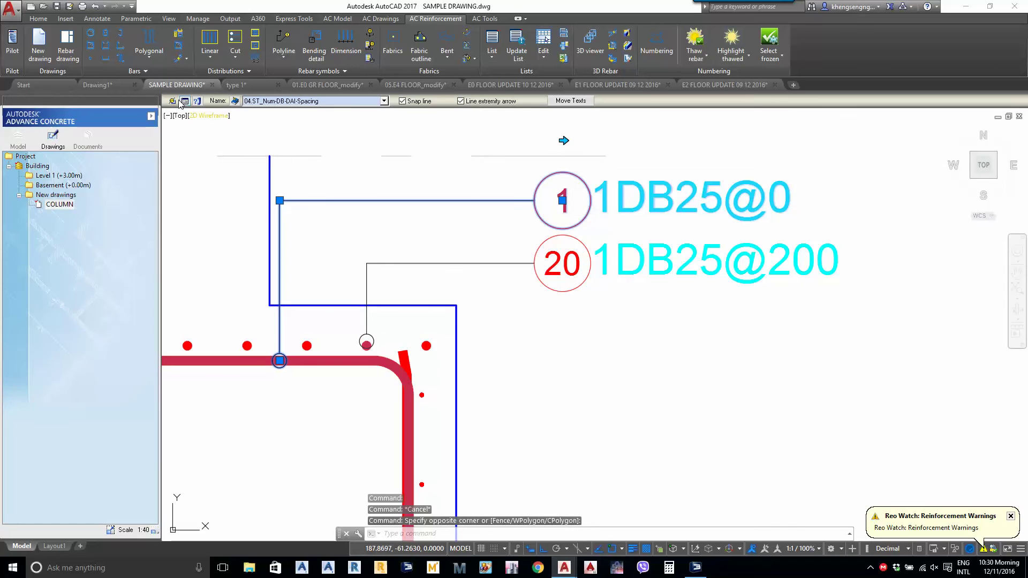
click(574, 238)
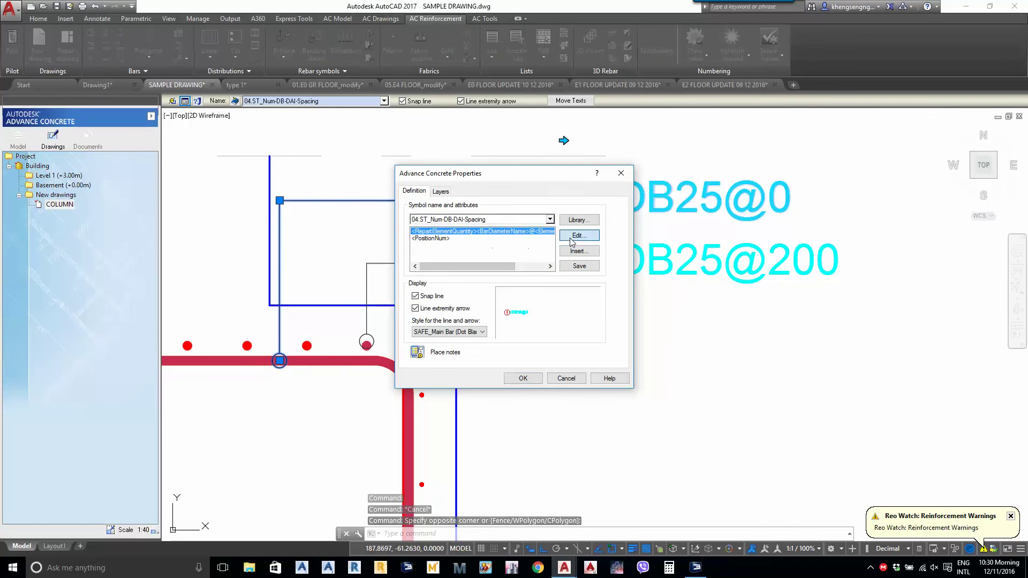
scroll(578, 248, down, 5)
middle_drag(545, 430, 541, 384)
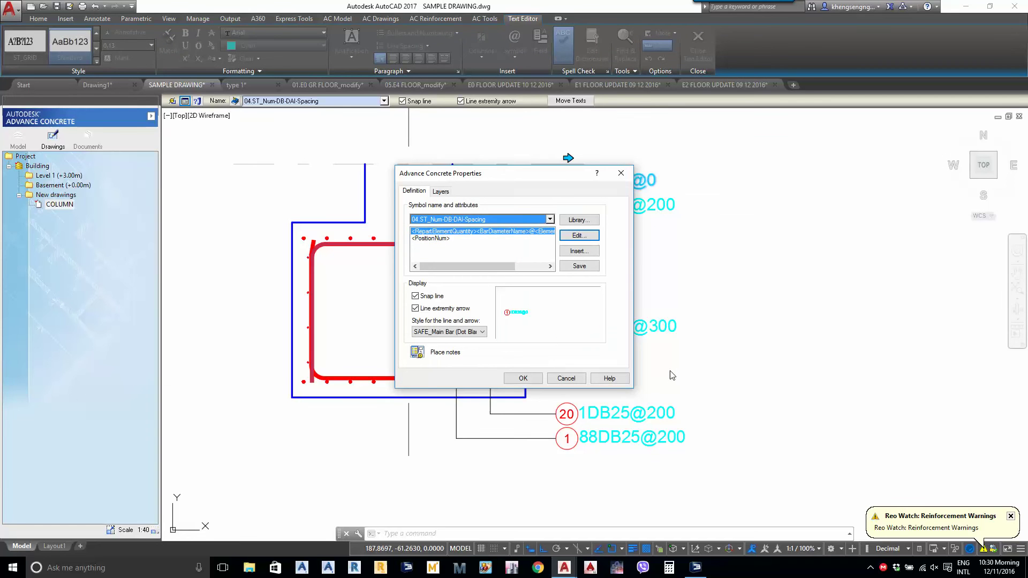
click(575, 376)
middle_drag(572, 328, 573, 299)
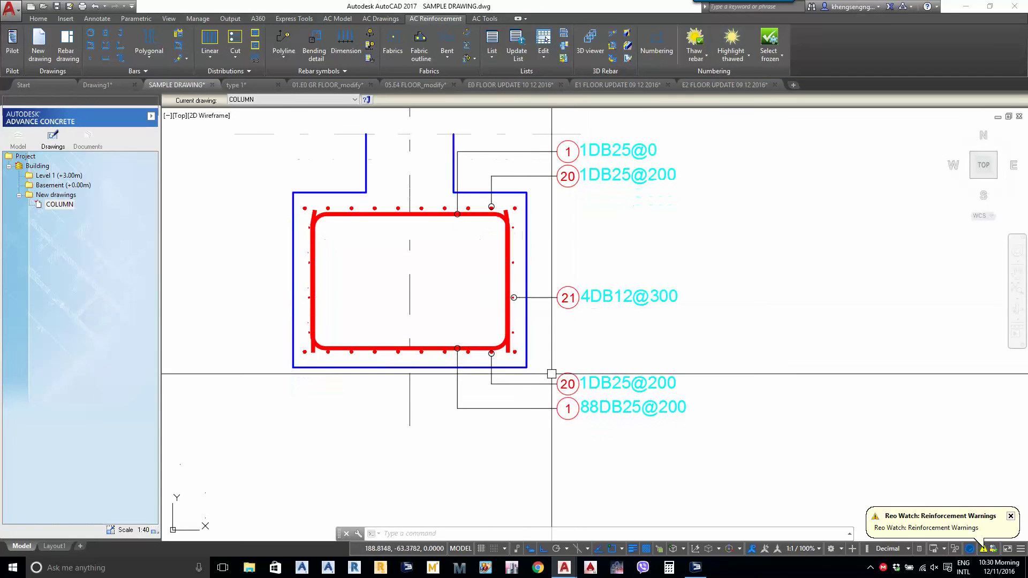
Examine the lower mark 1 symbol and the stirrup it targets in the section
click(568, 408)
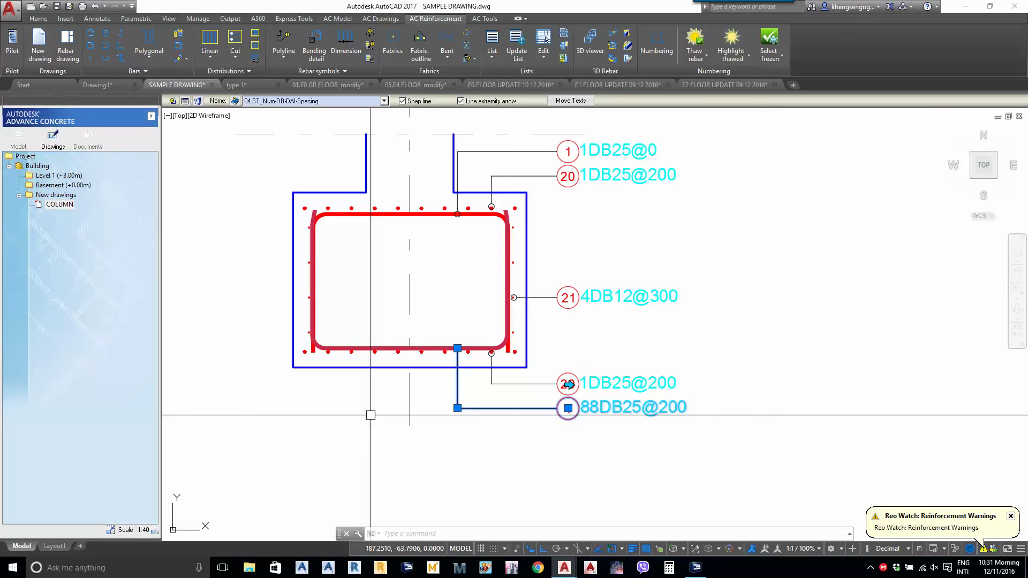
key(Escape)
scroll(682, 400, up, 2)
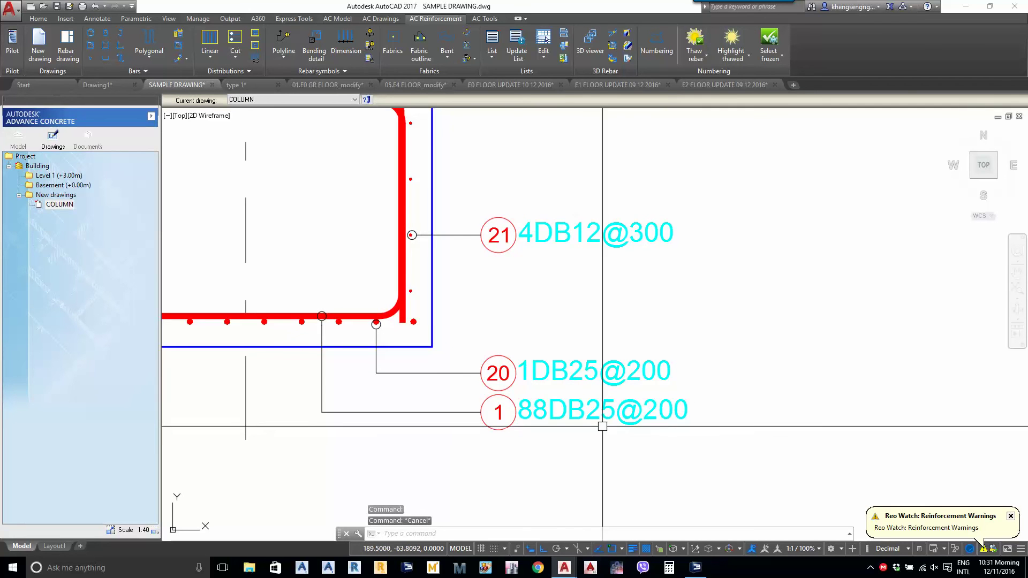
middle_drag(446, 399, 621, 427)
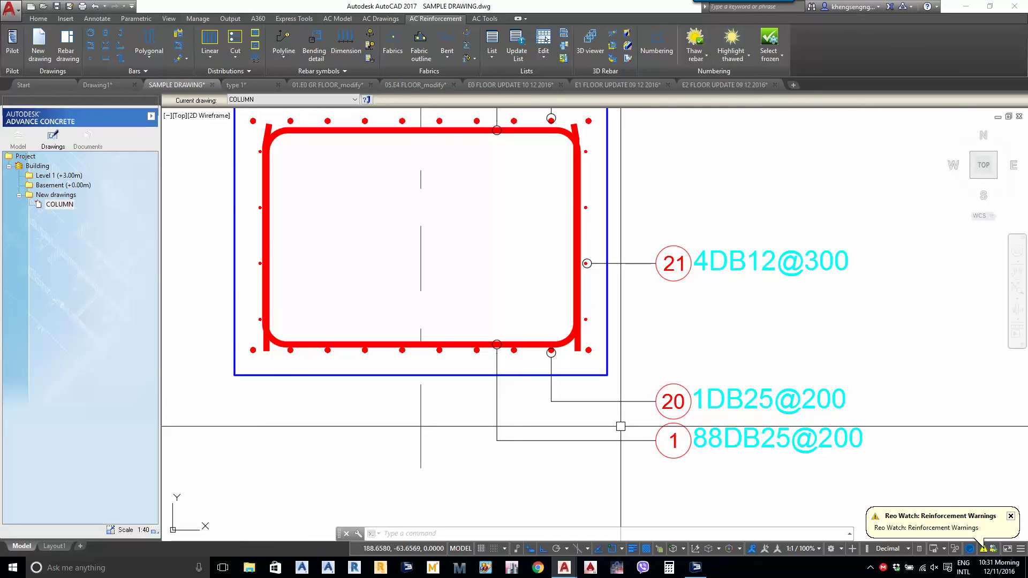
scroll(624, 358, down, 3)
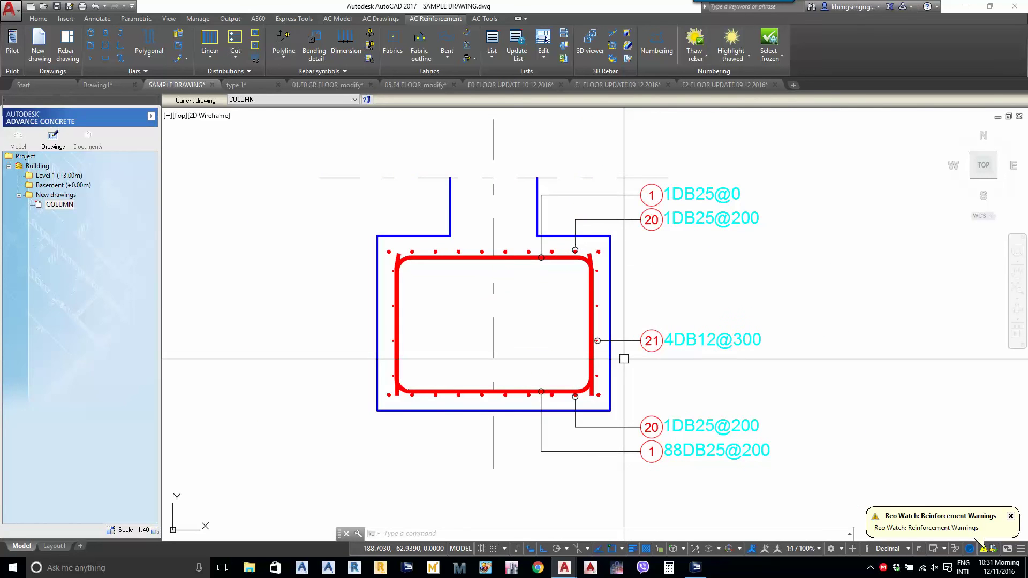
scroll(622, 383, up, 4)
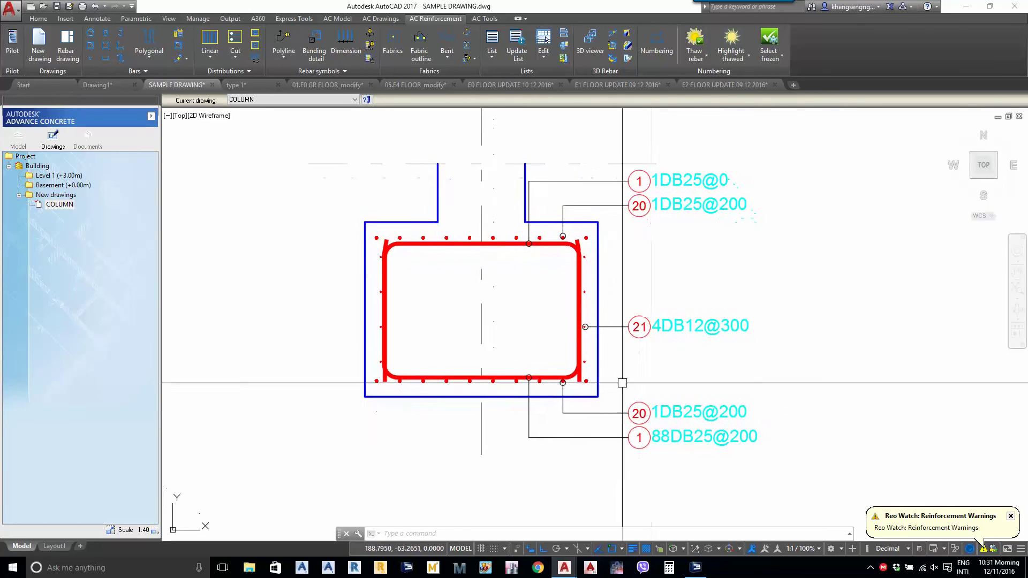
Compare the section's bar symbols with the mark 1 and mark 20 distribution symbols on the plan
scroll(541, 364, down, 5)
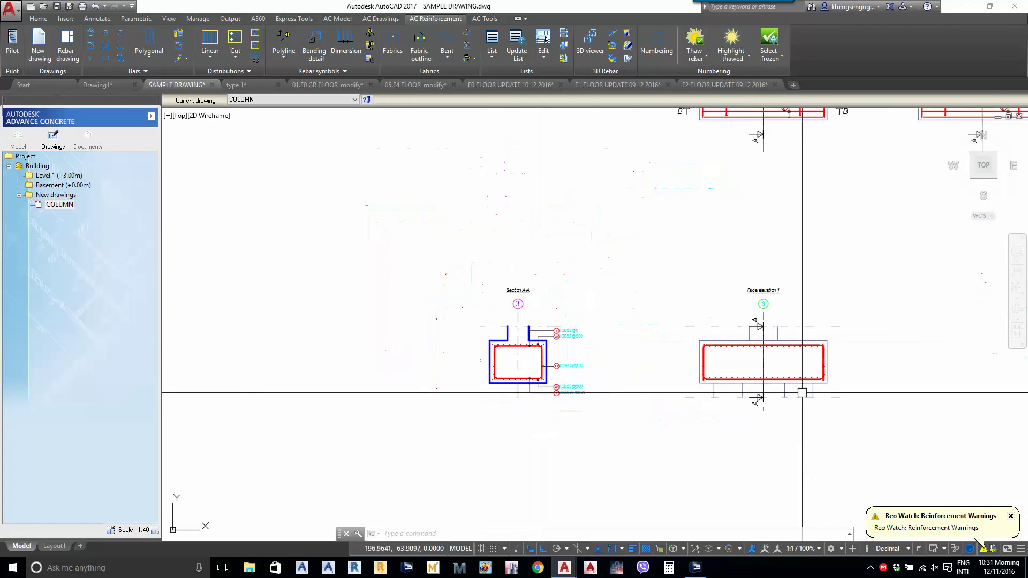
scroll(807, 374, up, 1)
middle_drag(807, 374, 752, 473)
scroll(751, 472, down, 2)
middle_drag(706, 348, 667, 463)
scroll(646, 320, up, 6)
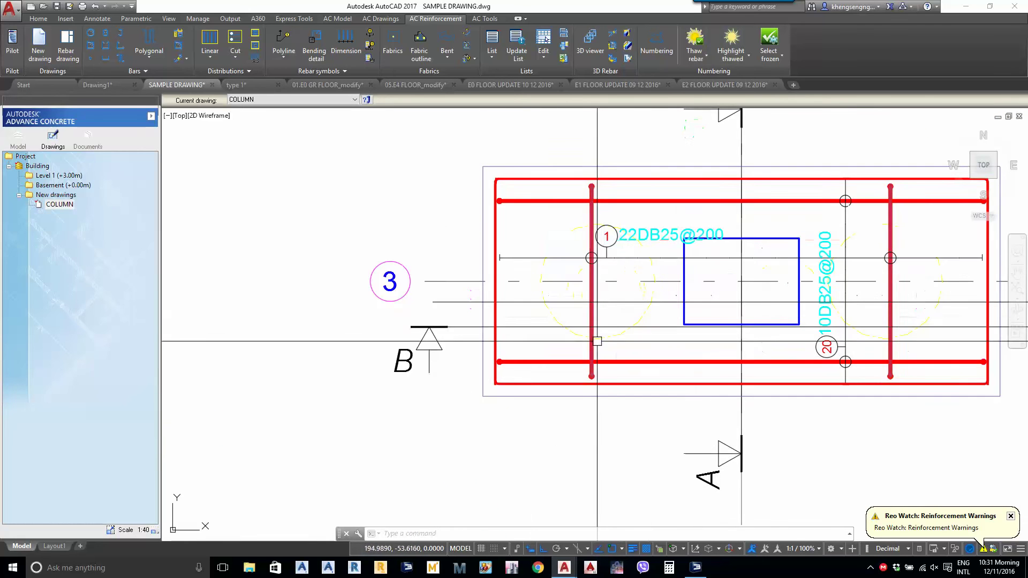
scroll(851, 301, down, 5)
middle_drag(734, 337, 631, 209)
middle_drag(493, 328, 676, 260)
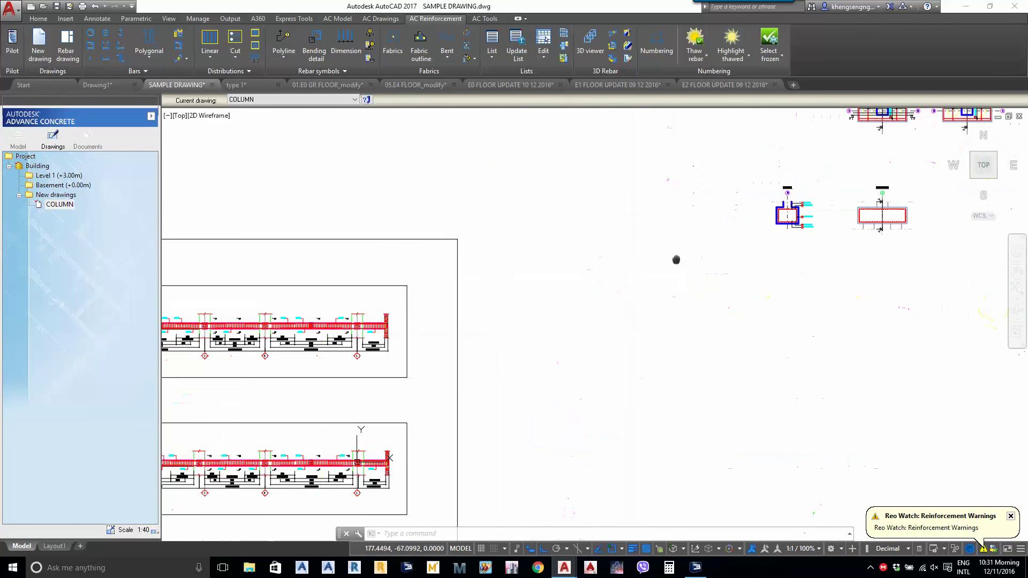
middle_drag(387, 407, 464, 353)
scroll(817, 181, up, 2)
middle_drag(816, 182, 468, 275)
scroll(586, 214, up, 3)
scroll(735, 331, up, 2)
middle_drag(735, 331, 573, 303)
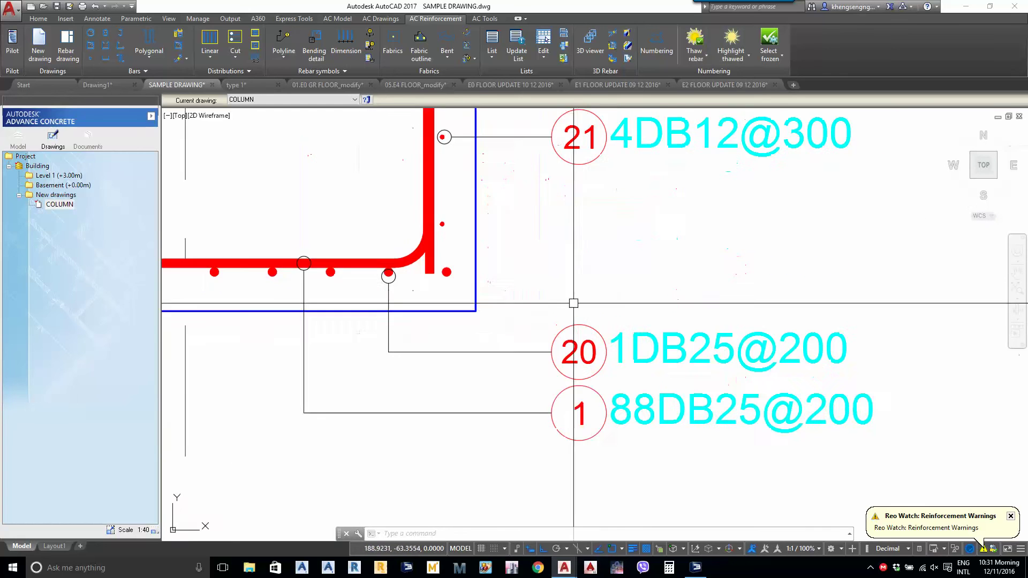
Check the properties of the lower mark 1 symbol and leave them as they are
click(641, 401)
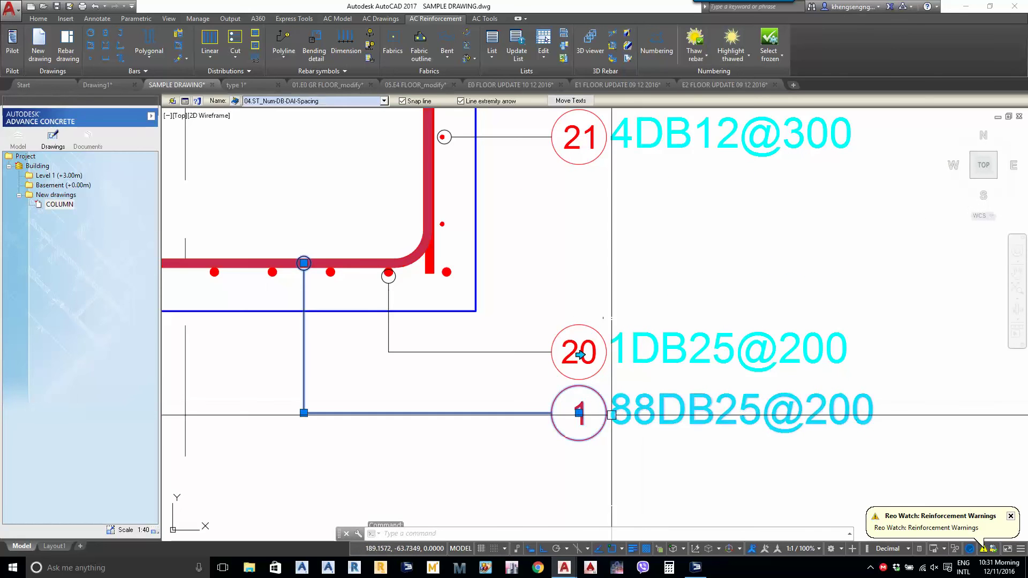
click(185, 101)
key(Escape)
key(Escape)
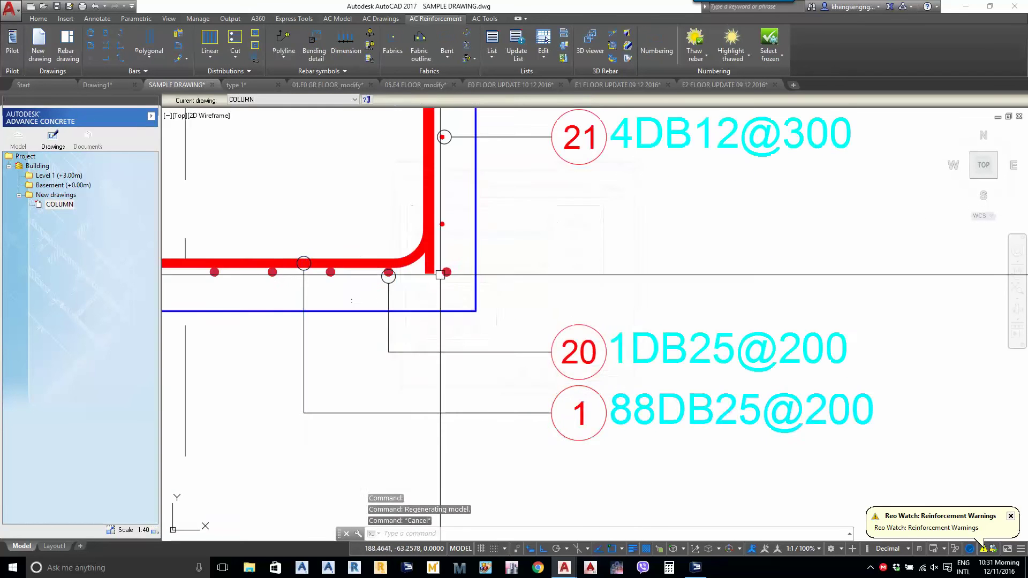
scroll(453, 297, down, 5)
middle_drag(475, 225, 501, 319)
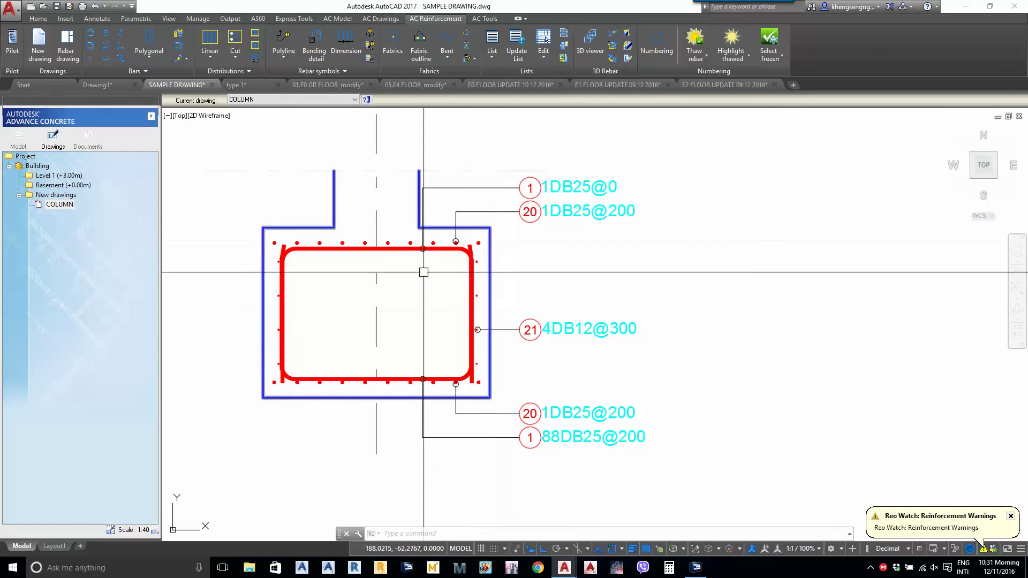
Inspect the stirrup's top leg and the symbols placed around the section
click(398, 249)
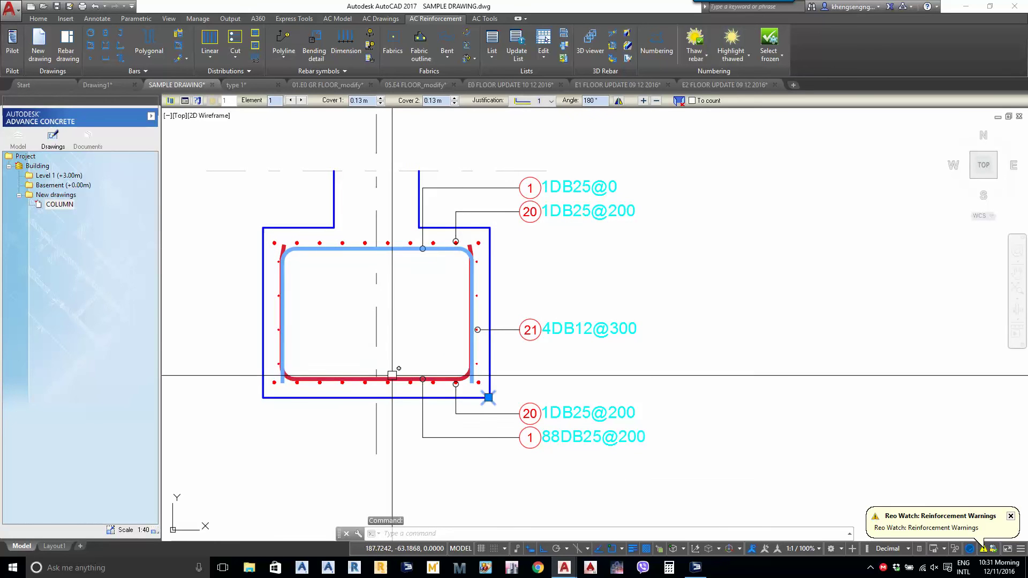
key(Escape)
key(Escape)
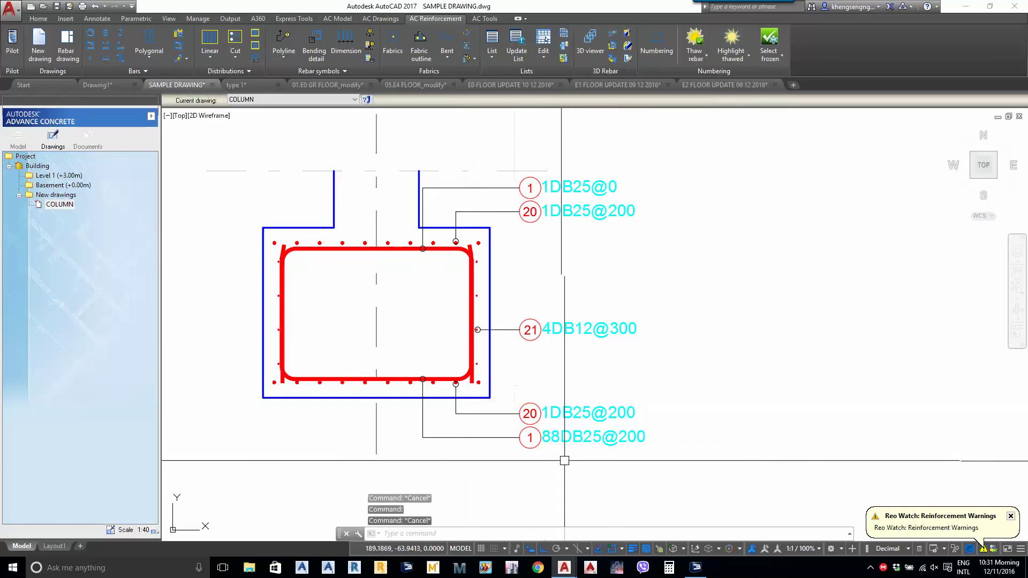
scroll(565, 460, up, 3)
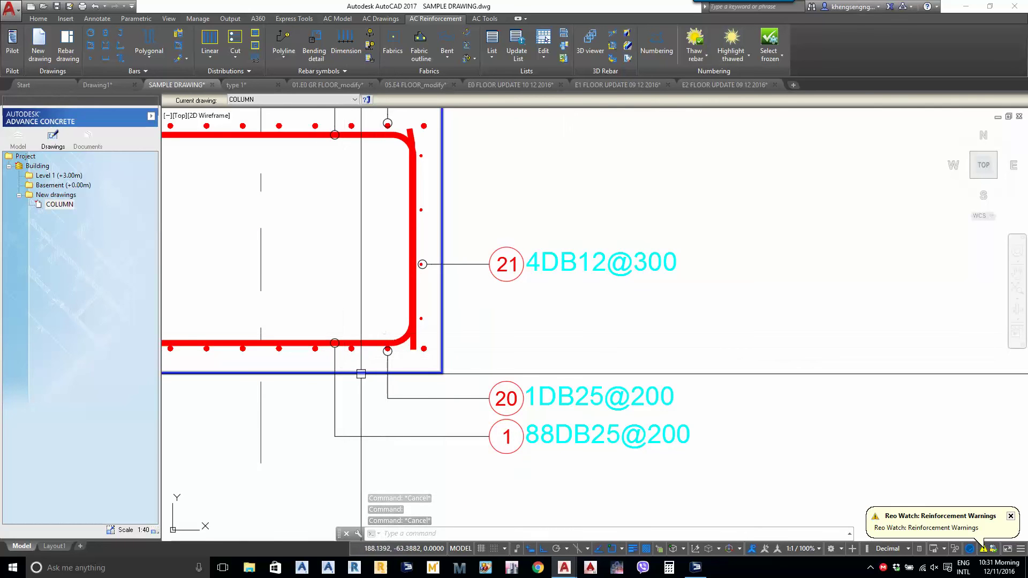
middle_drag(472, 418, 481, 393)
scroll(480, 393, down, 1)
middle_drag(525, 301, 531, 374)
key(Escape)
key(Escape)
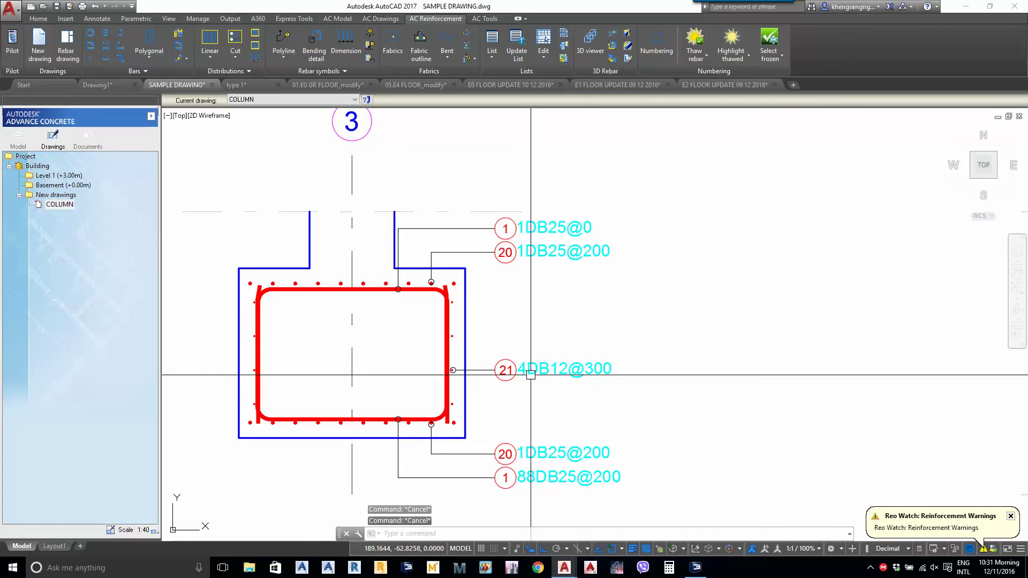
Remove the RepartElementQuantity attribute from the lower mark 1 symbol's text, keeping the bar diameter and spacing
middle_drag(503, 440, 503, 439)
click(518, 415)
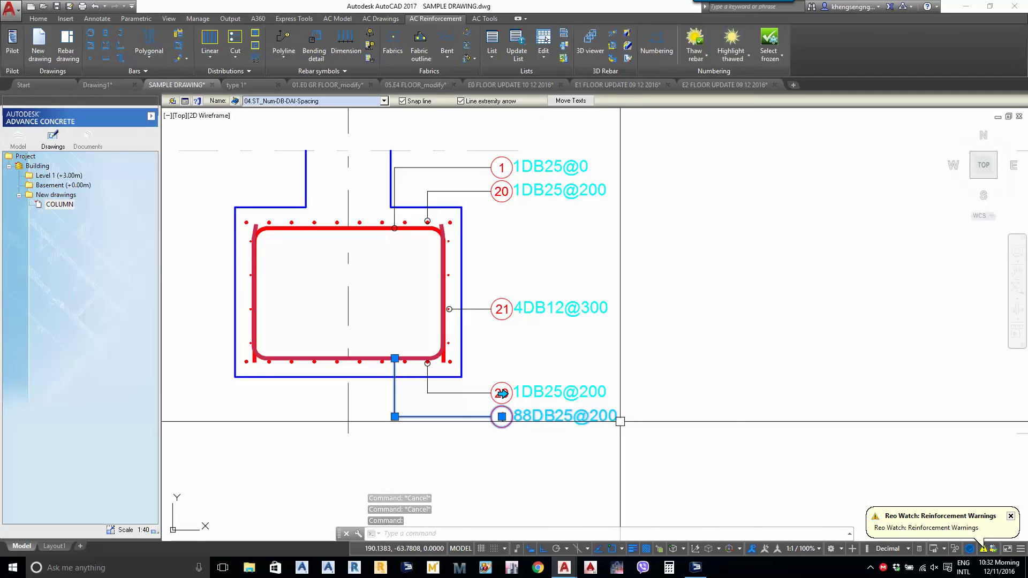
double_click(385, 352)
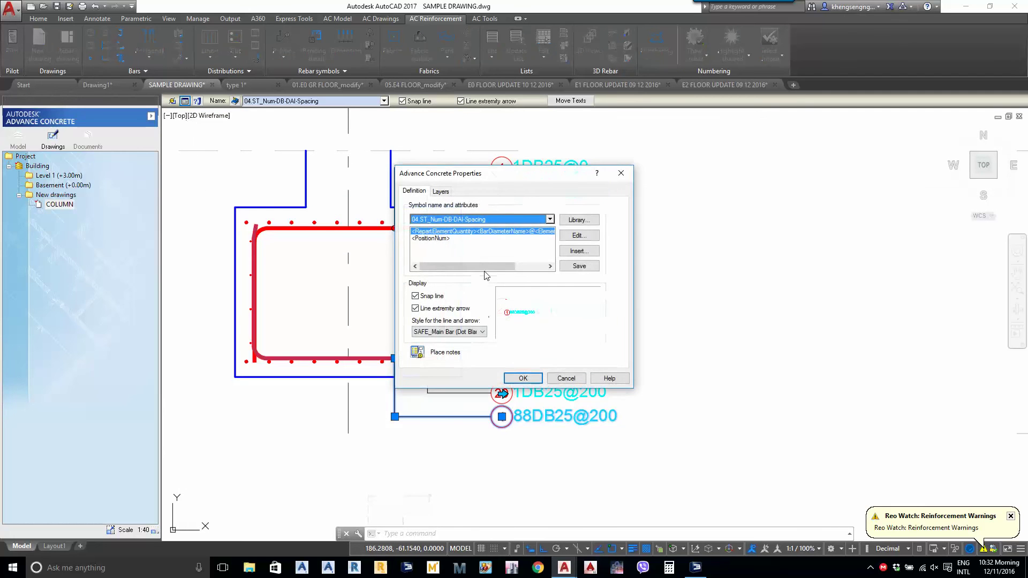
click(574, 236)
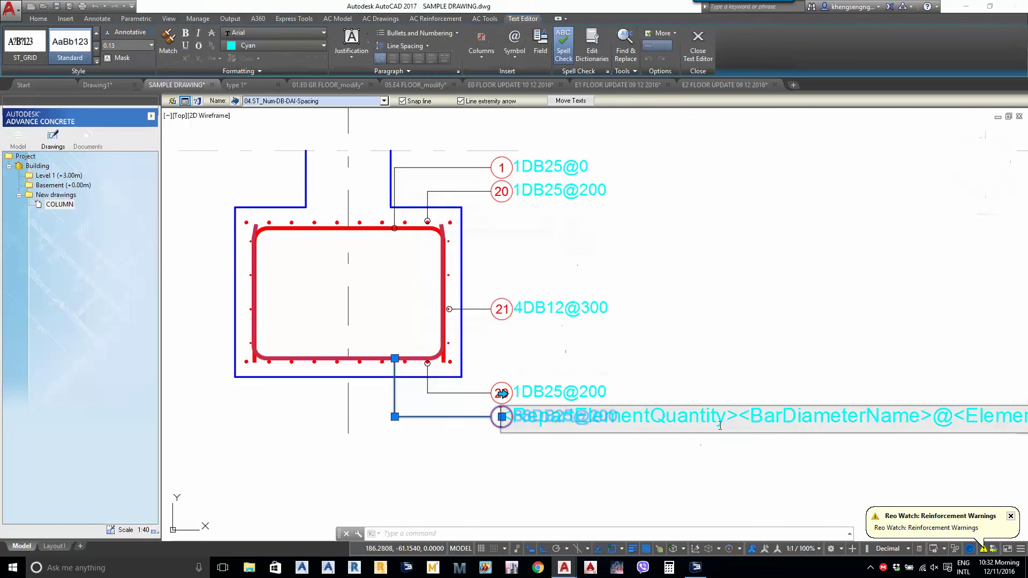
drag(735, 417, 409, 384)
key(Delete)
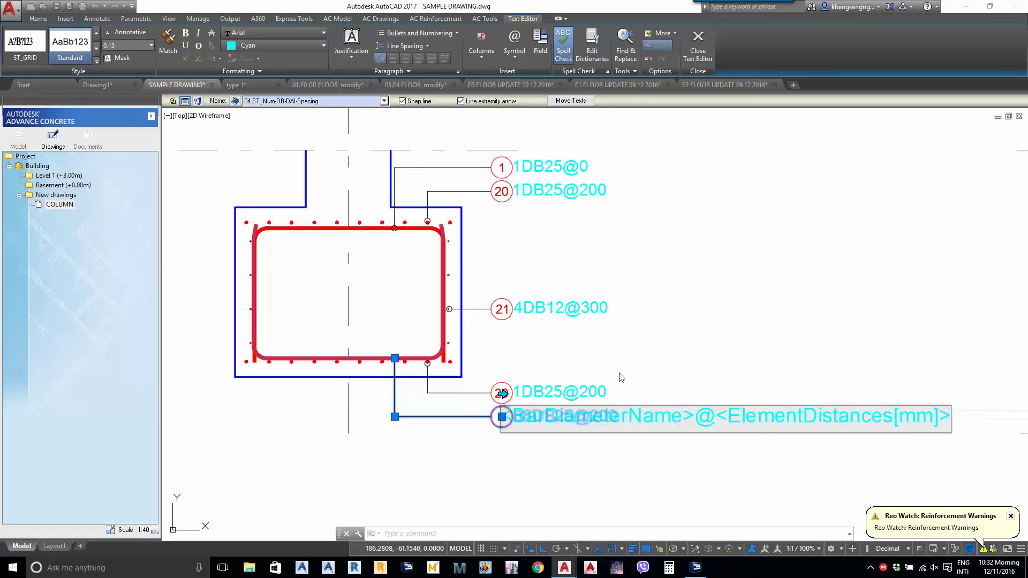
click(547, 405)
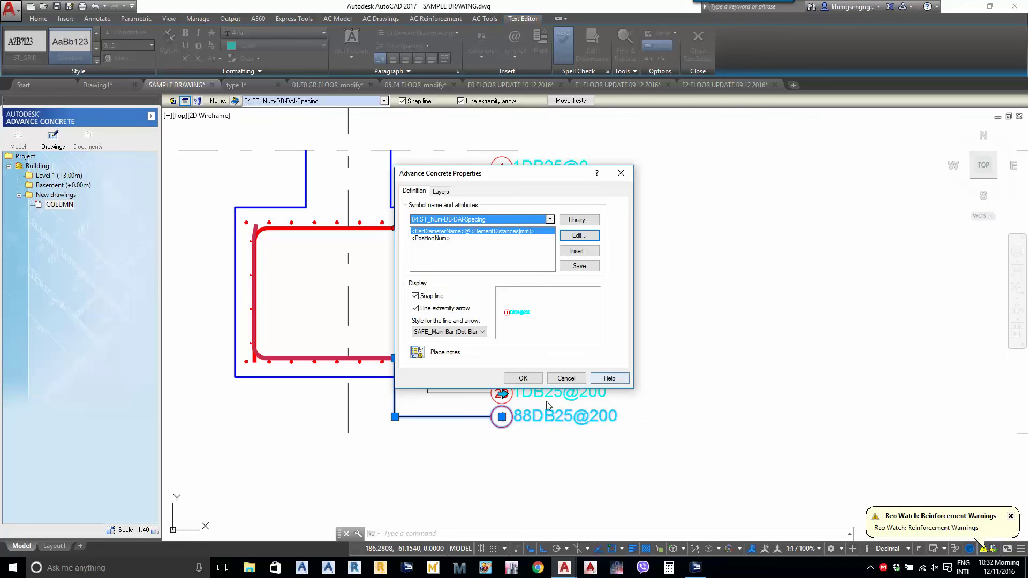
Save the modified symbol as 044.ST_Num-DB-DAI-Spacing in Reinforcement\CAMBODIA and apply it to the lower mark 1 symbol
click(581, 267)
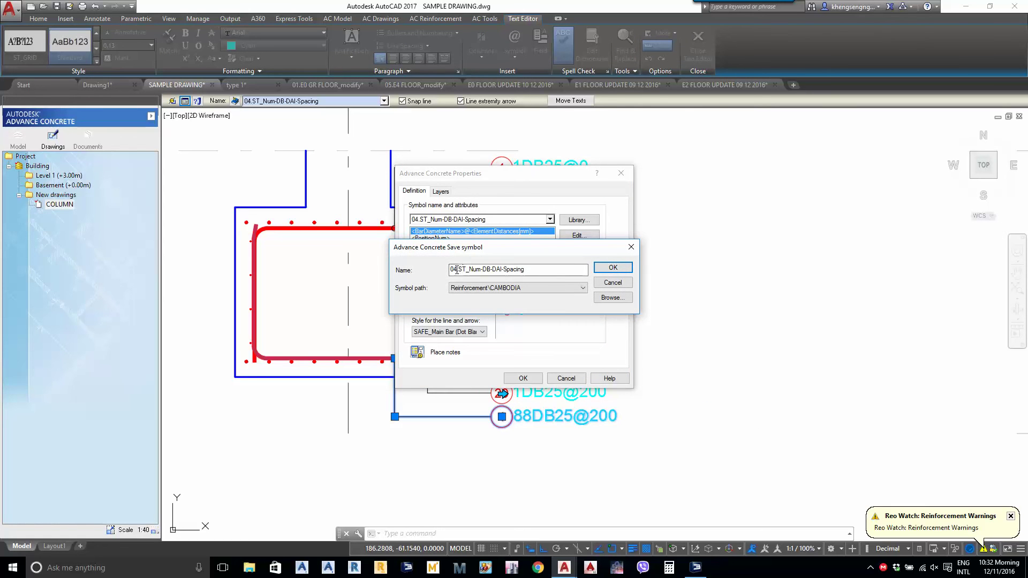
click(624, 268)
click(522, 378)
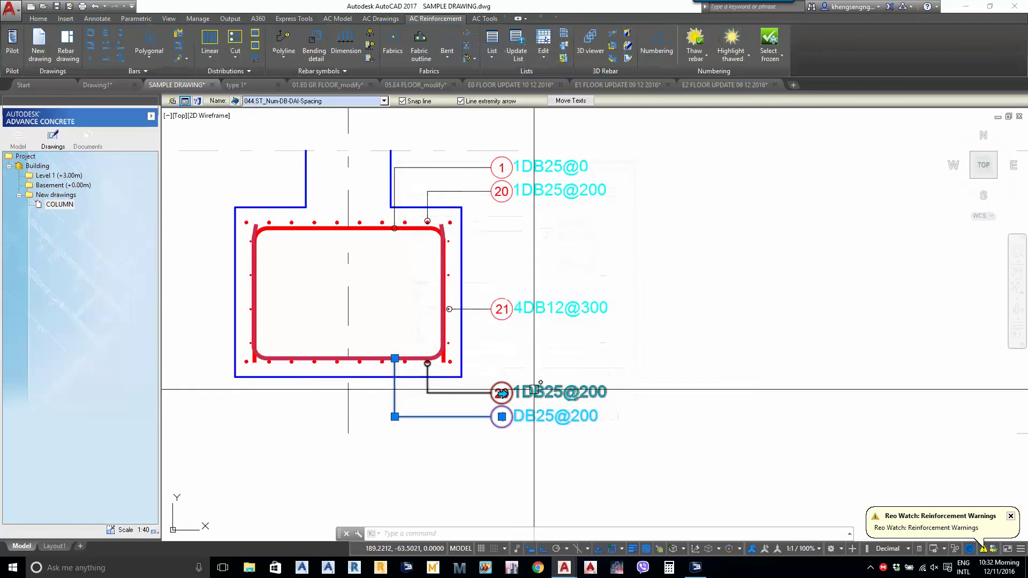
key(Escape)
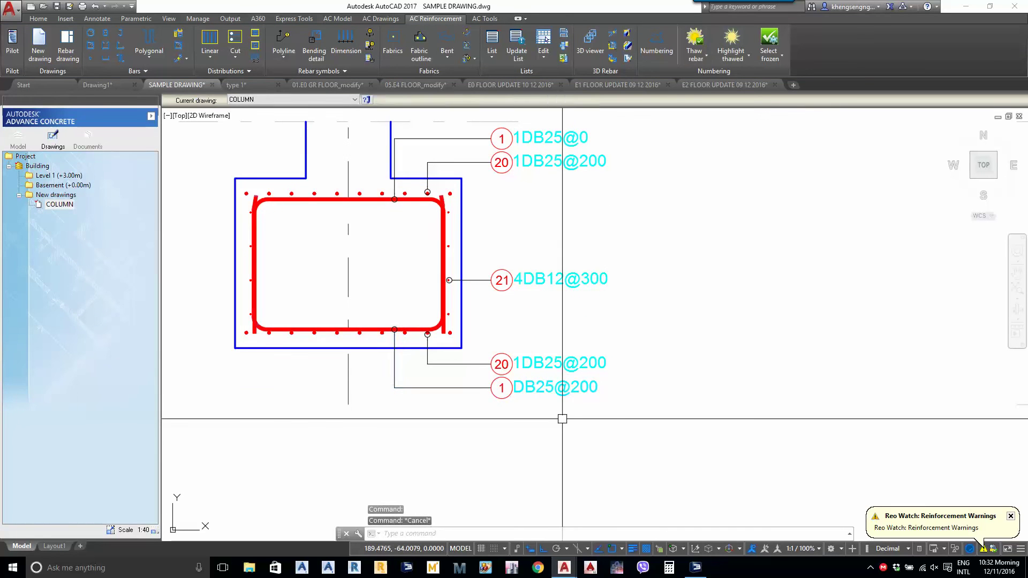
Match the lower mark 20, mark 21 and upper mark 20 symbols to the lower mark 1 symbol's properties
text(MA)
key(Return)
click(551, 385)
click(559, 363)
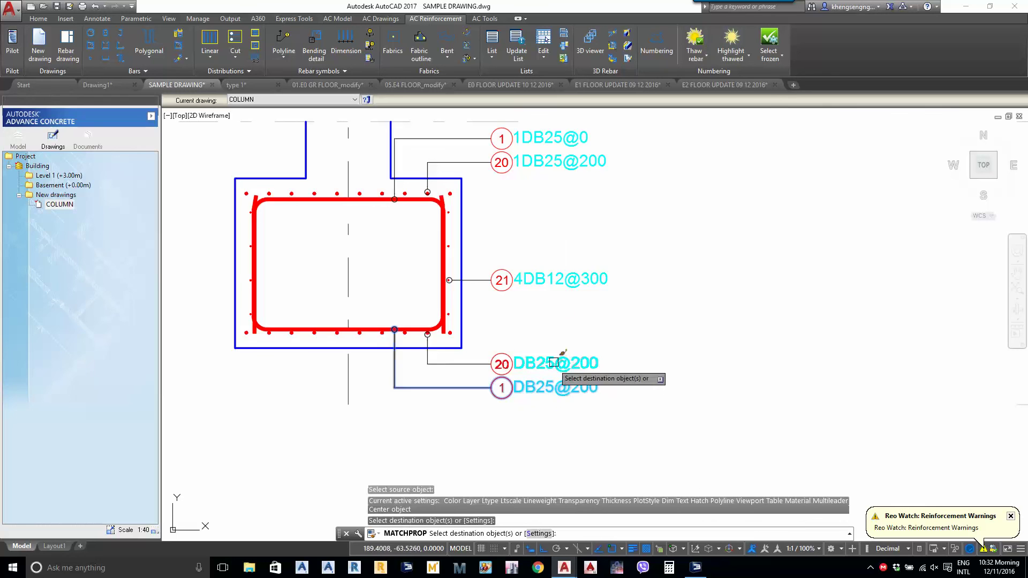
click(558, 295)
mouse_move(562, 243)
middle_down()
mouse_move(562, 324)
mouse_move(540, 352)
middle_up()
click(555, 274)
key(Return)
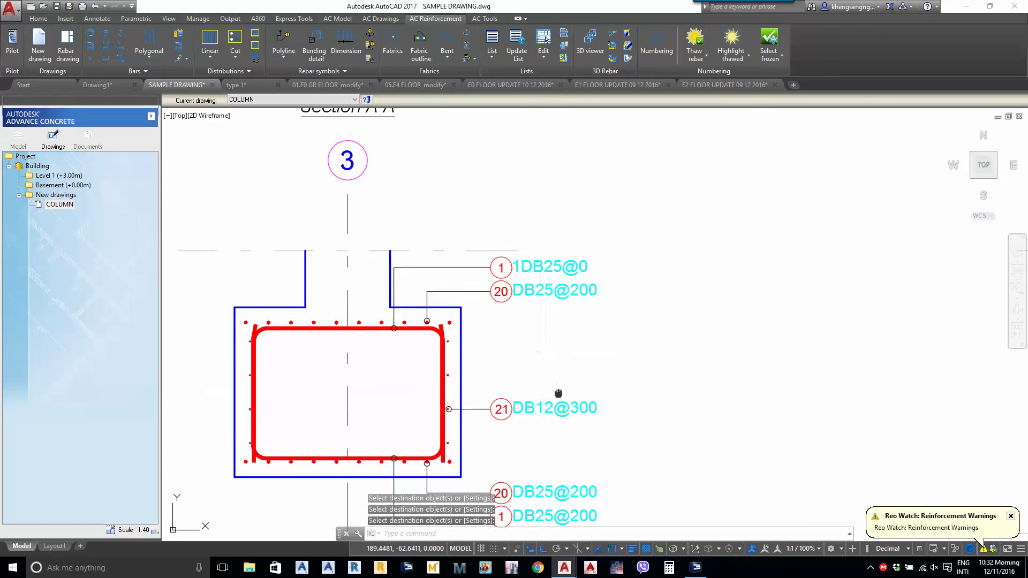
middle_drag(558, 393, 545, 330)
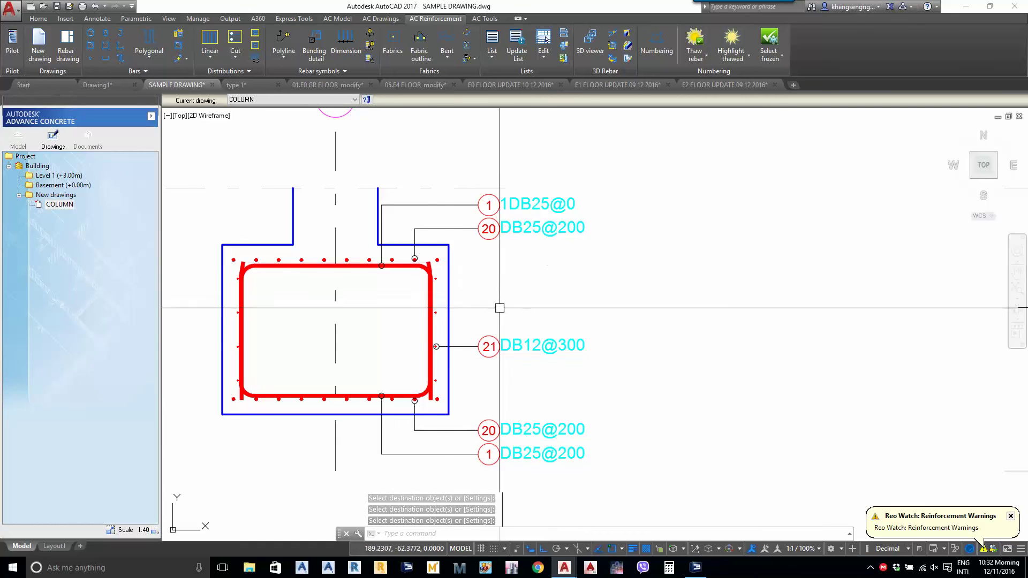
Match the upper mark 1 symbol to the upper mark 20 symbol's properties
middle_drag(527, 247, 535, 308)
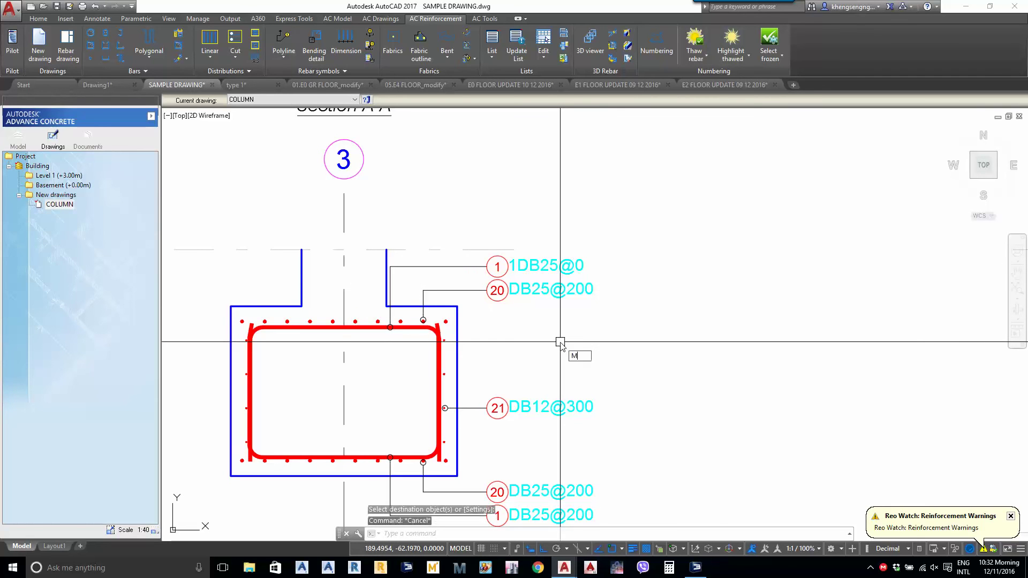
key(Return)
click(543, 267)
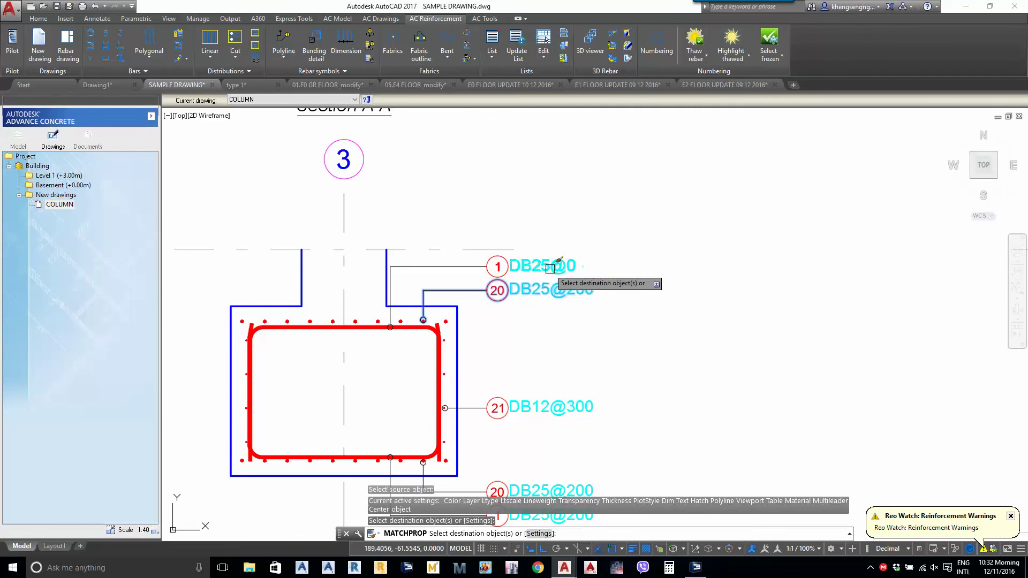
key(Return)
Replace the ElementDistances attribute in the upper mark 1 symbol's text with a fixed spacing of 200
click(521, 267)
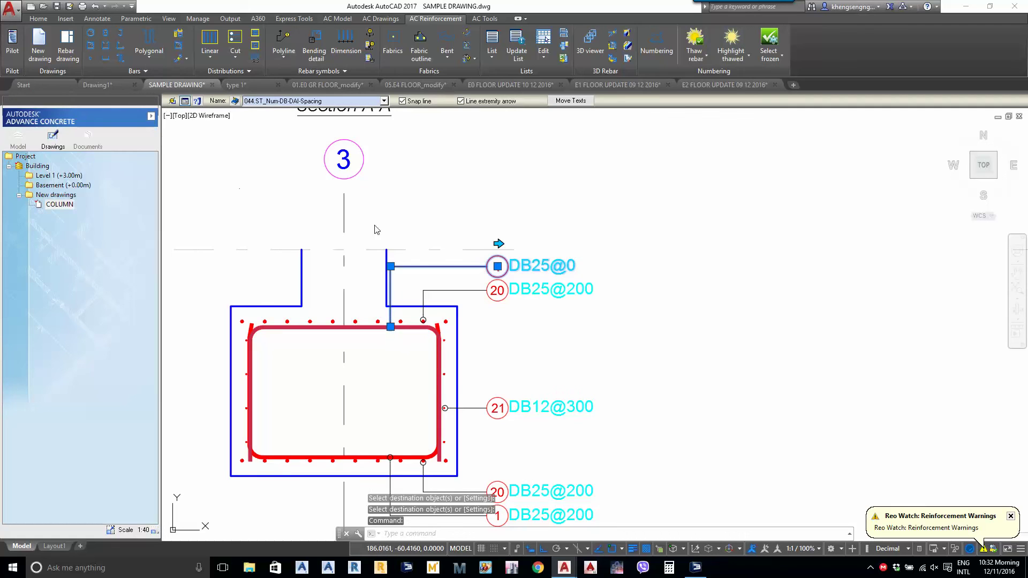
click(578, 235)
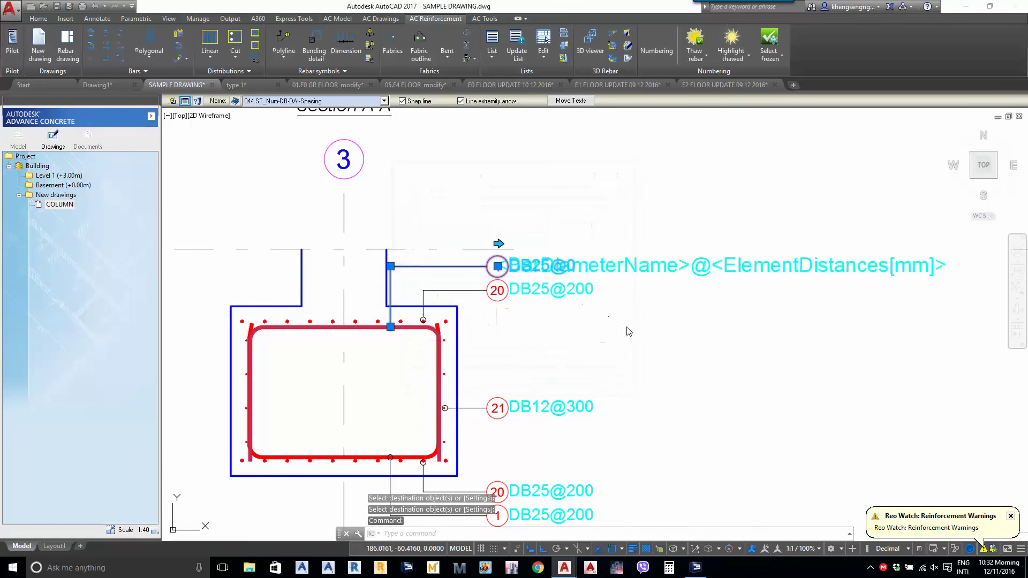
drag(653, 272, 913, 295)
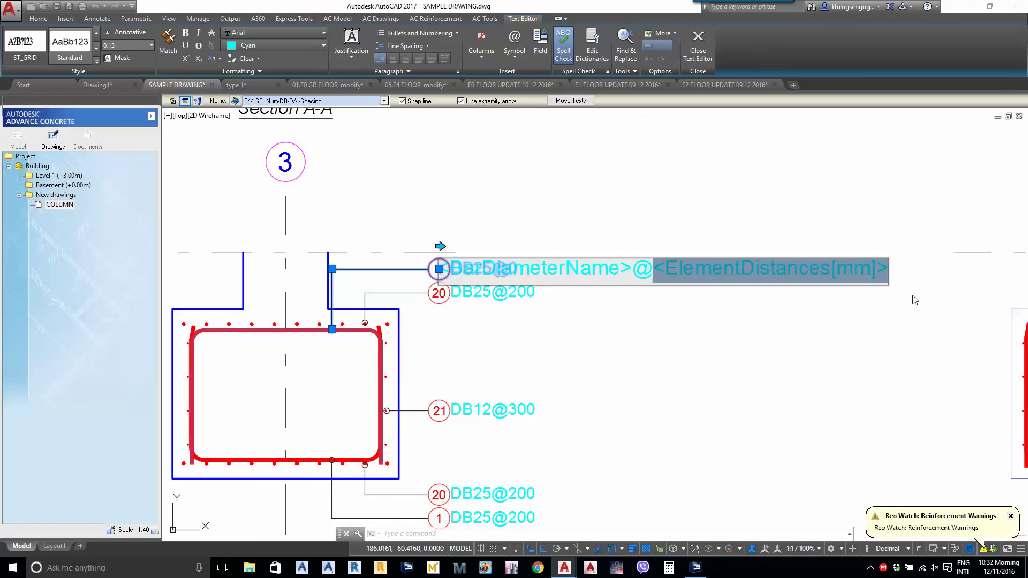
text(200)
click(898, 364)
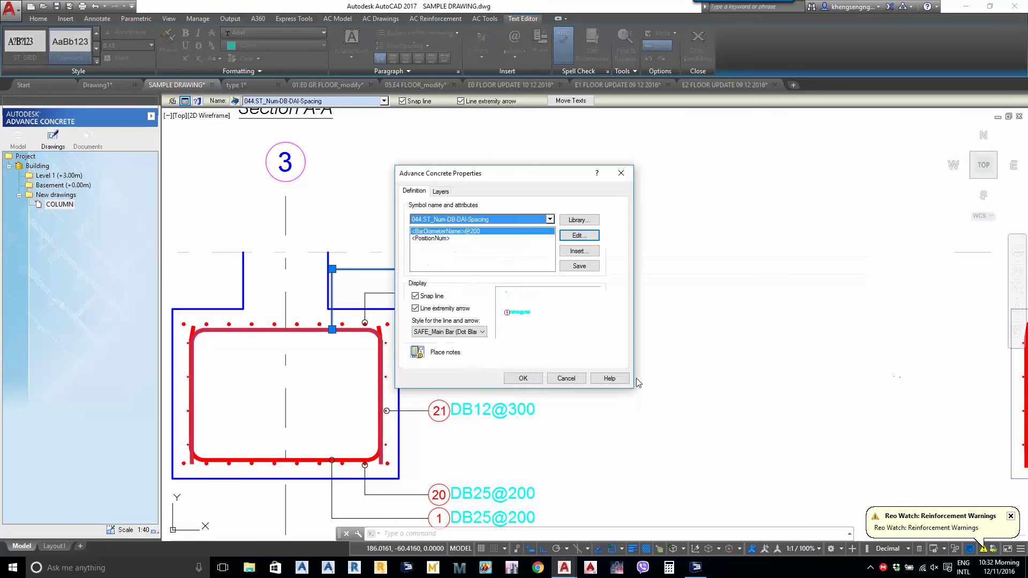
click(510, 378)
mouse_move(525, 377)
middle_down()
mouse_move(535, 315)
mouse_move(549, 331)
mouse_move(688, 298)
middle_up()
scroll(535, 314, down, 1)
key(Escape)
Examine the rebar symbols around Section A-A and check their diameter and spacing labels
scroll(503, 303, up, 1)
scroll(463, 303, up, 1)
click(474, 336)
scroll(355, 308, up, 1)
key(Escape)
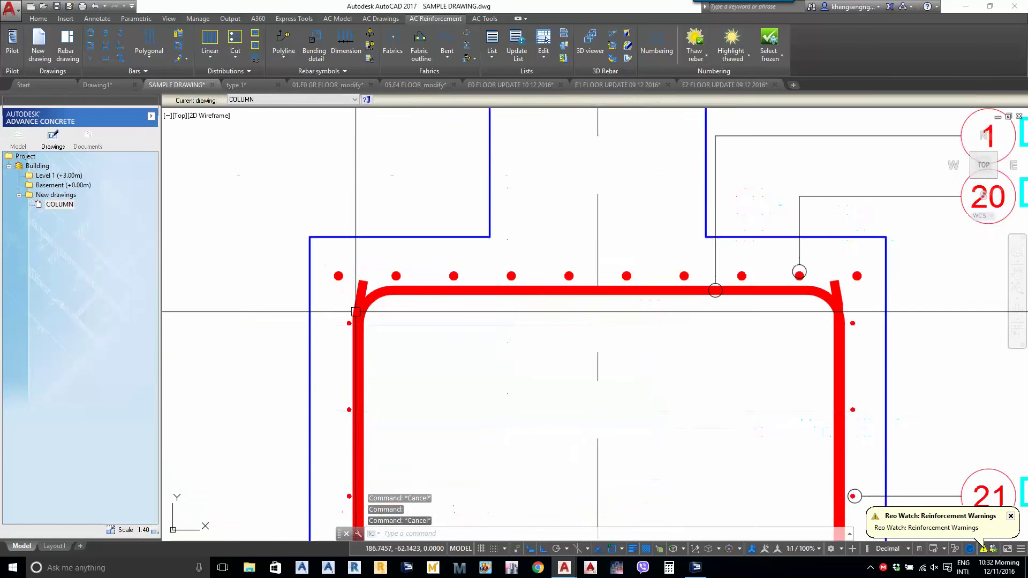
scroll(428, 329, down, 2)
middle_drag(467, 362, 434, 331)
scroll(537, 309, up, 3)
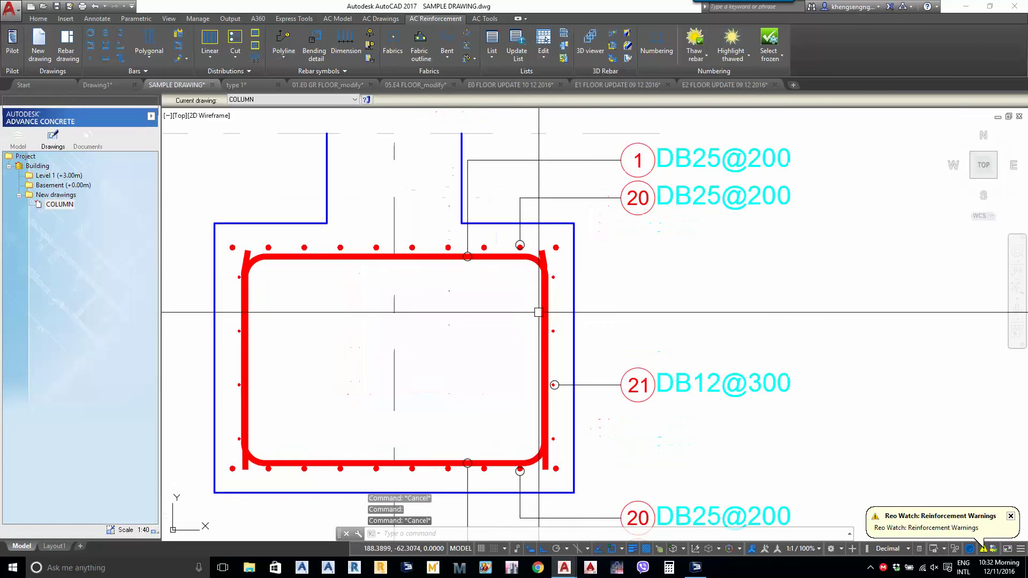
scroll(538, 288, up, 2)
scroll(537, 288, down, 3)
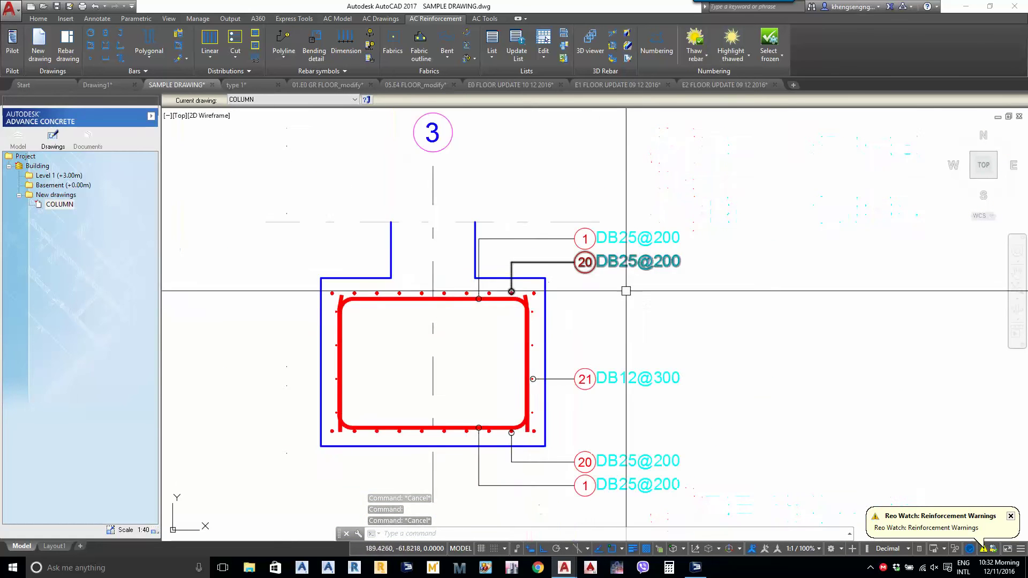
scroll(376, 252, down, 1)
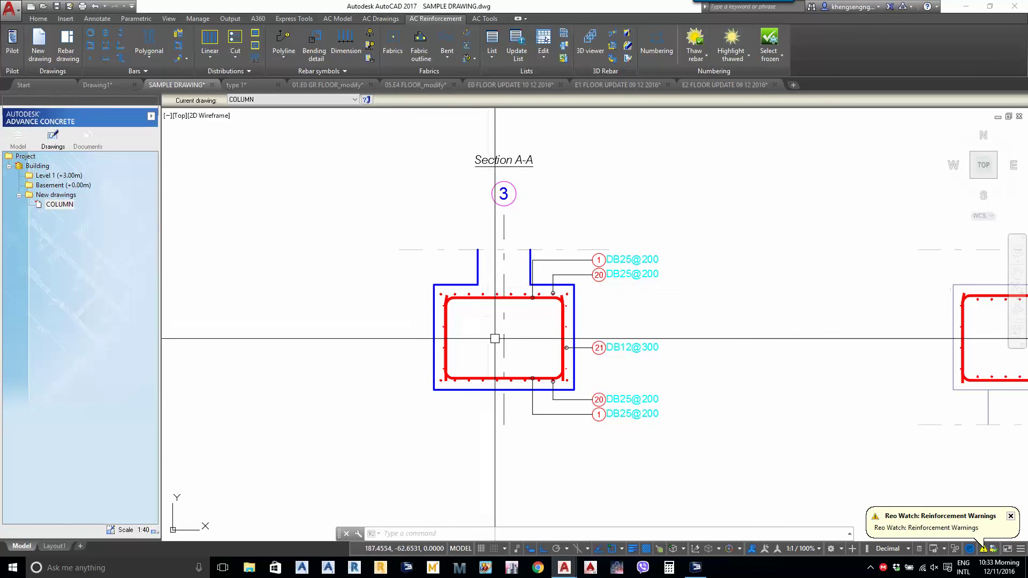
scroll(617, 312, up, 2)
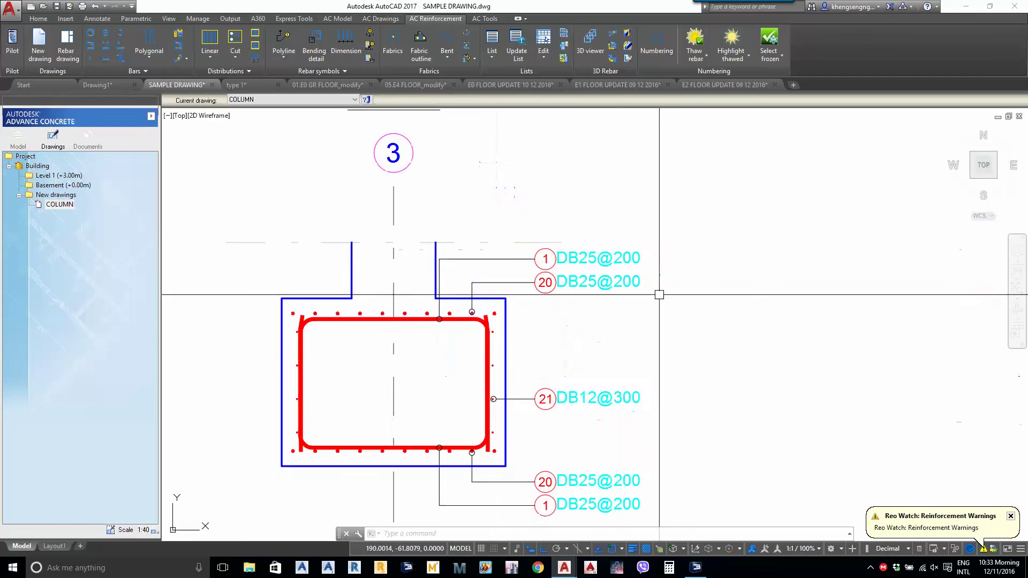
scroll(585, 305, down, 6)
Place a 04.ST_Num-DB-DAI-Spacing polyline rebar symbol on the lower horizontal bar of the wide section, bending the leader down and to the right
scroll(604, 310, up, 8)
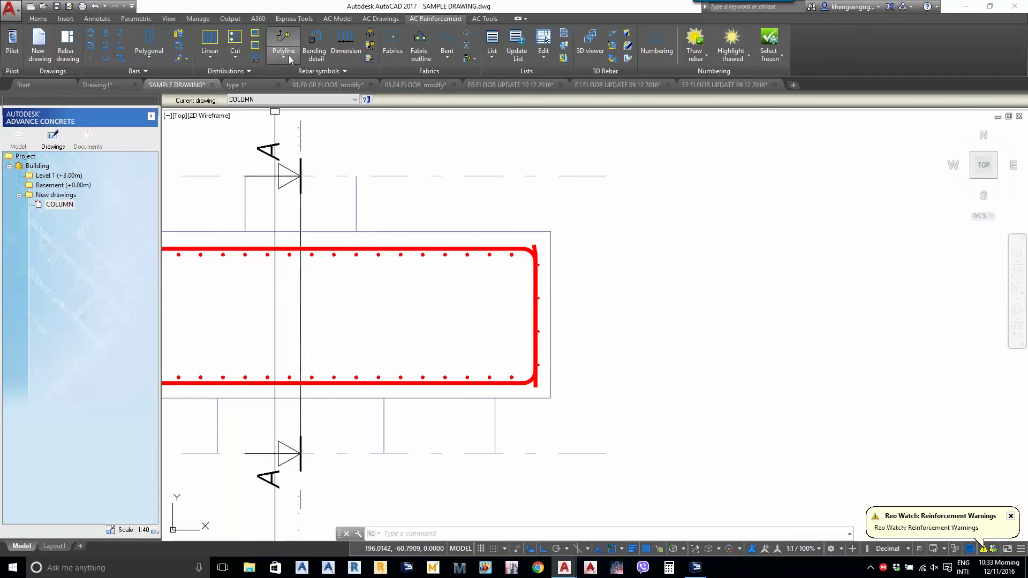
click(283, 40)
scroll(449, 401, up, 2)
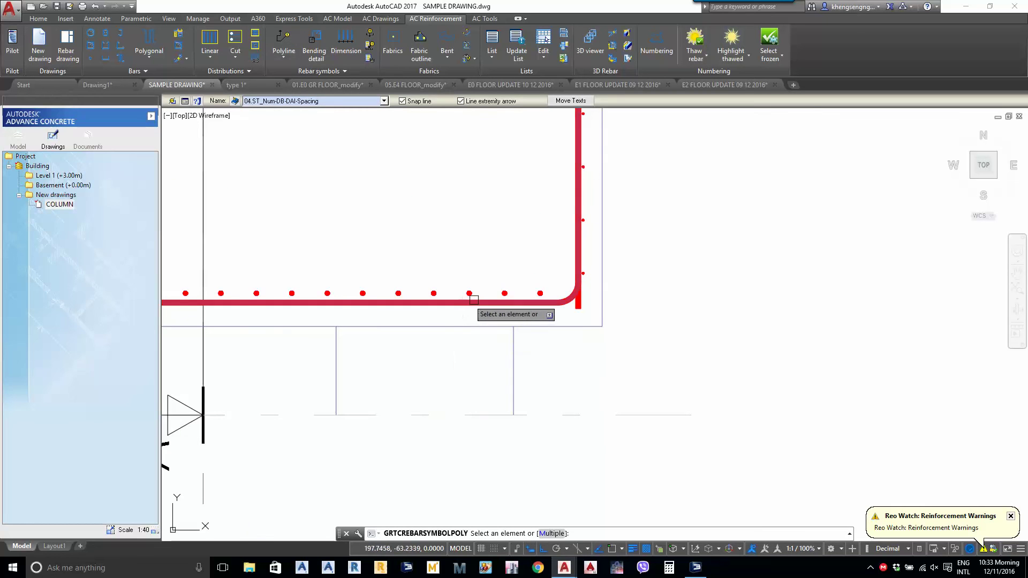
click(491, 303)
click(493, 371)
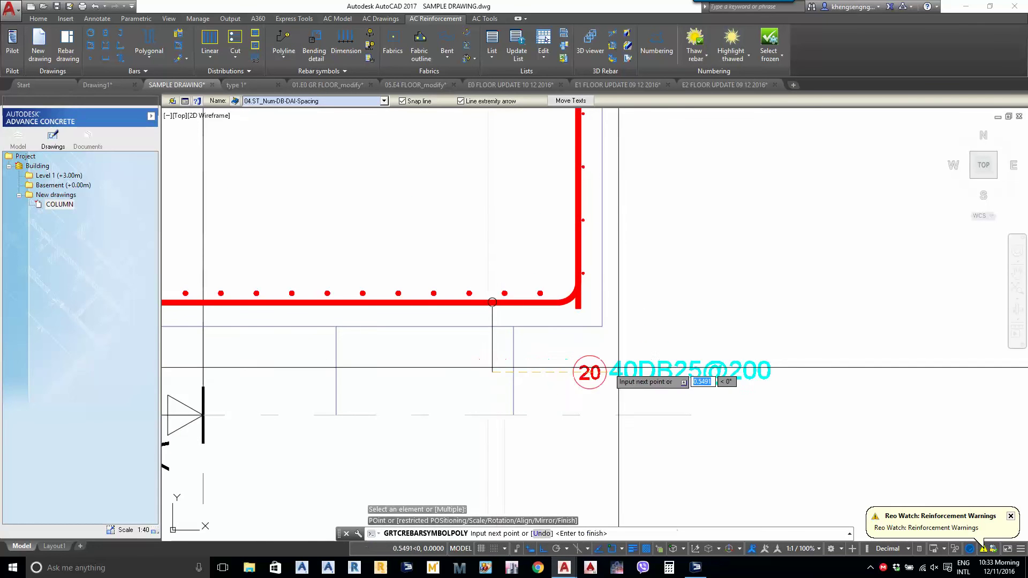
click(689, 371)
key(Return)
Draw a vertical construction line through the centre of the mark 20 symbol's circle
text(XL)
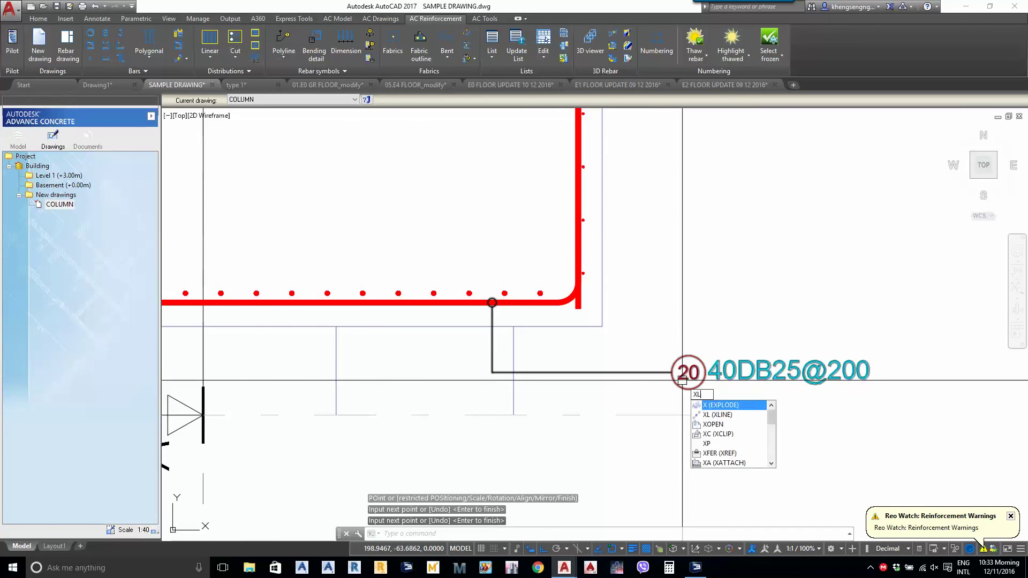
key(Return)
scroll(682, 381, up, 2)
text(V)
key(Return)
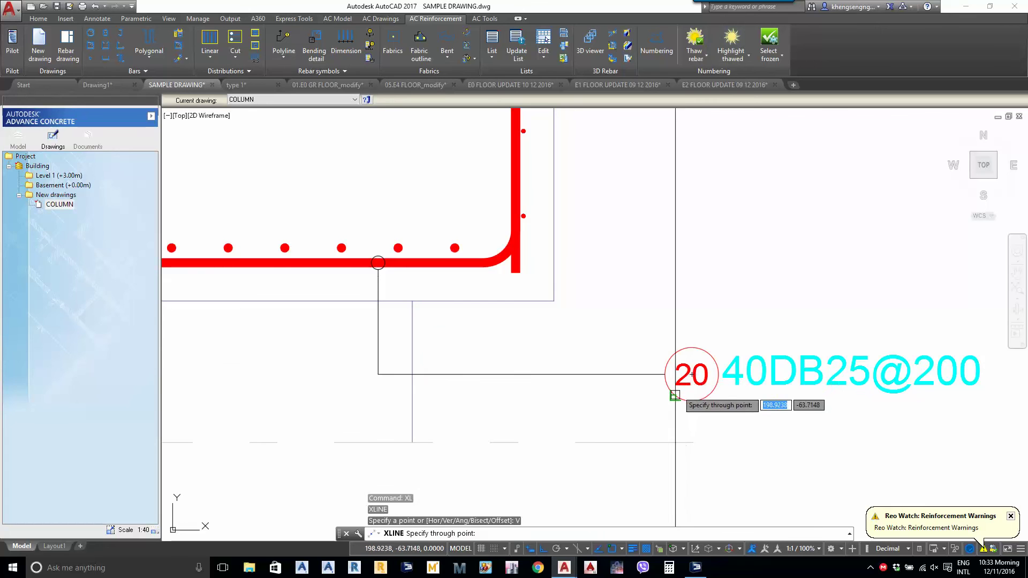
click(691, 373)
key(Return)
scroll(610, 338, down, 2)
scroll(585, 351, up, 4)
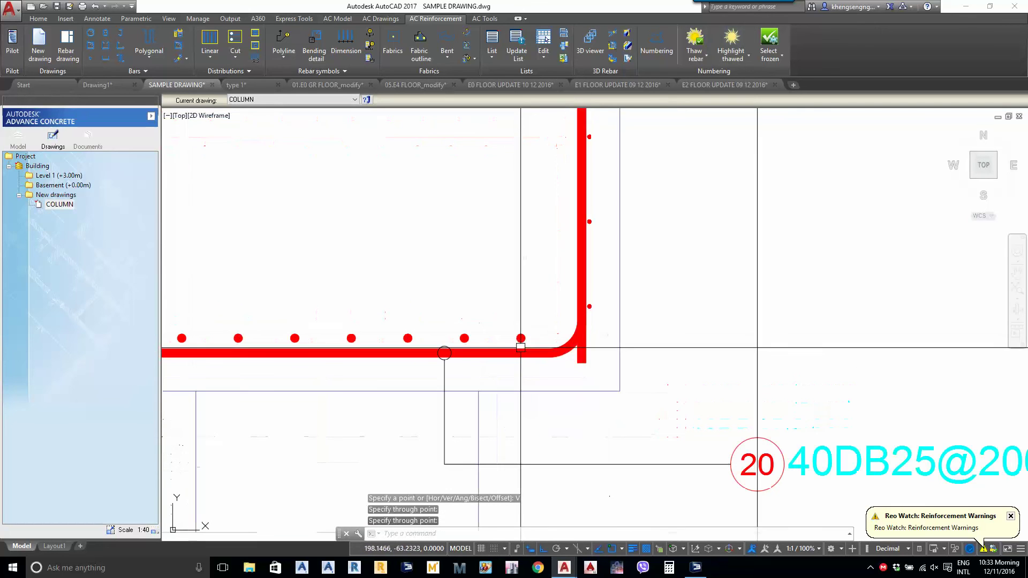
Add a polyline rebar symbol for the lower row of dotted bars, placing its circle on the construction line above mark 20
click(283, 39)
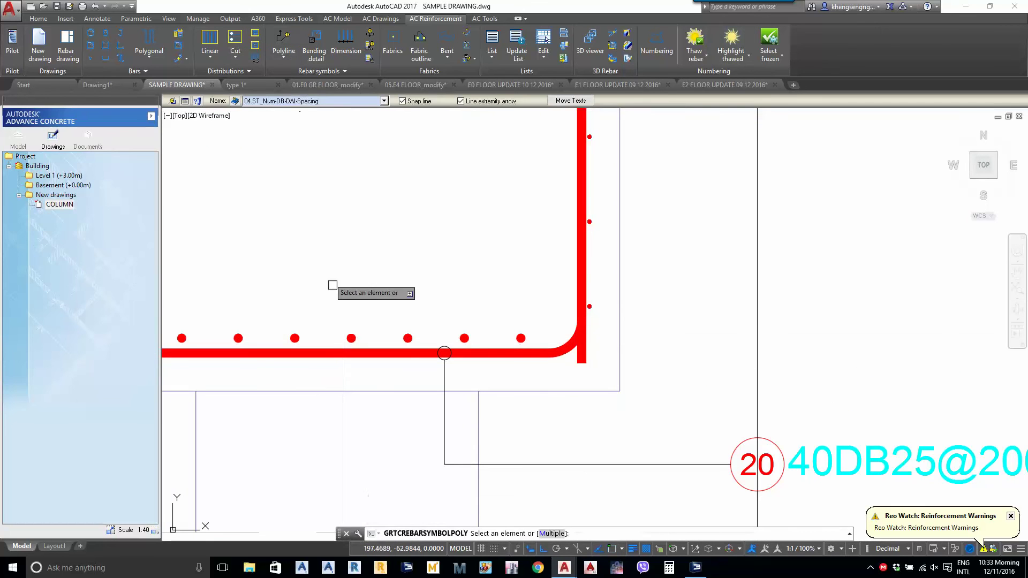
click(515, 337)
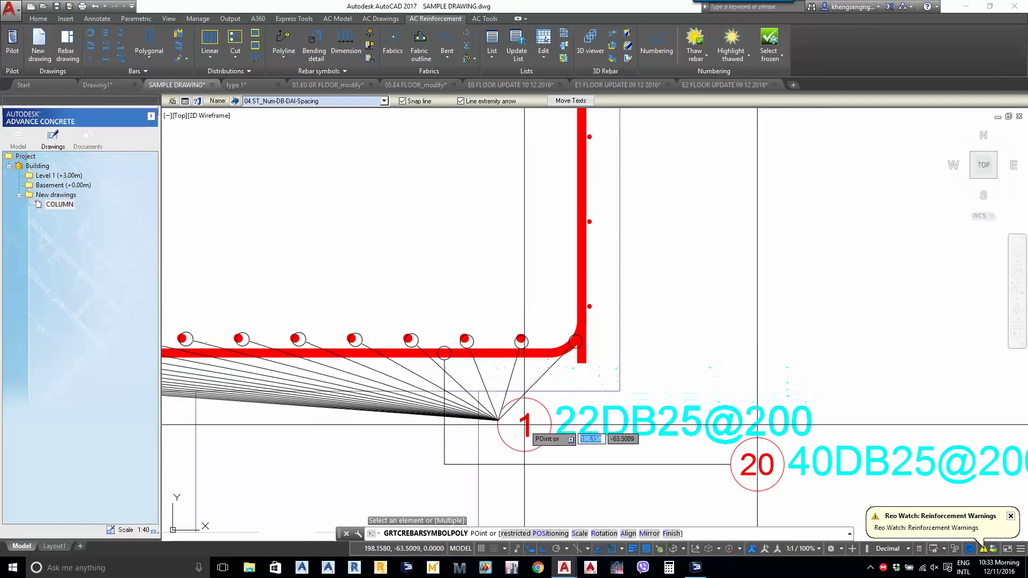
click(528, 418)
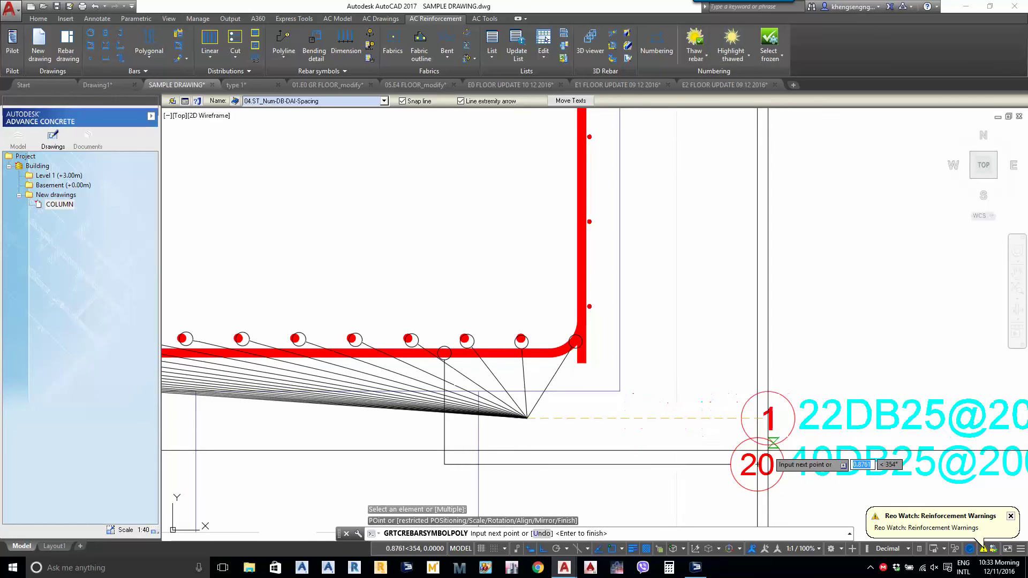
click(757, 418)
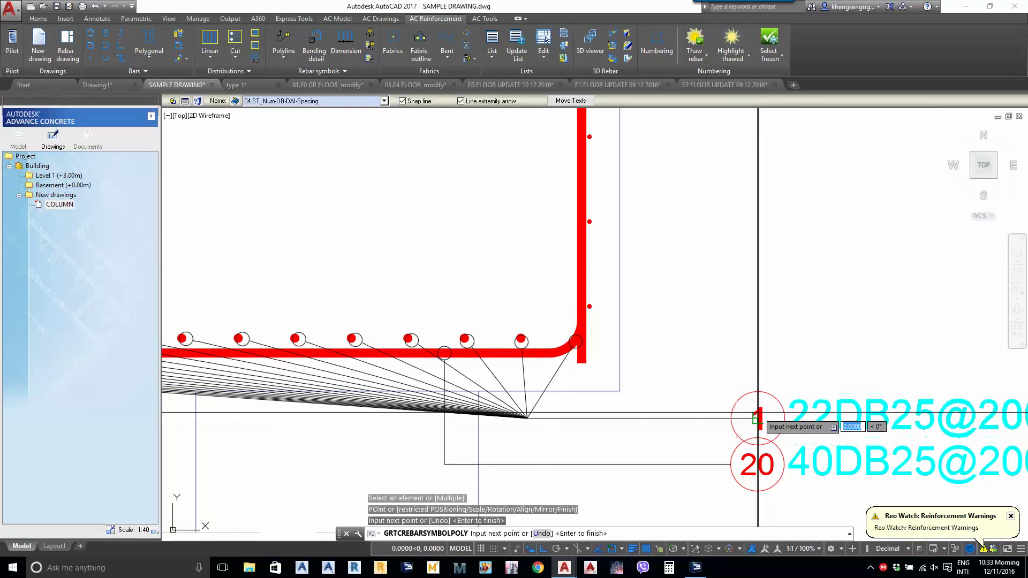
key(Return)
Retarget the new mark 1 symbol to the sub-entity, selecting only the lower row's rightmost bar
click(581, 405)
click(555, 419)
right_click(555, 420)
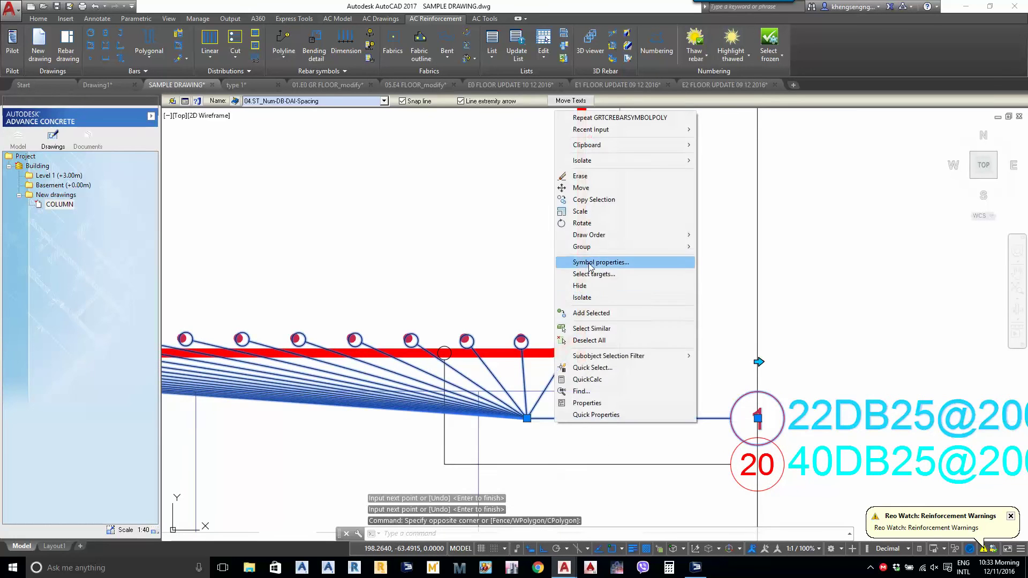
click(594, 274)
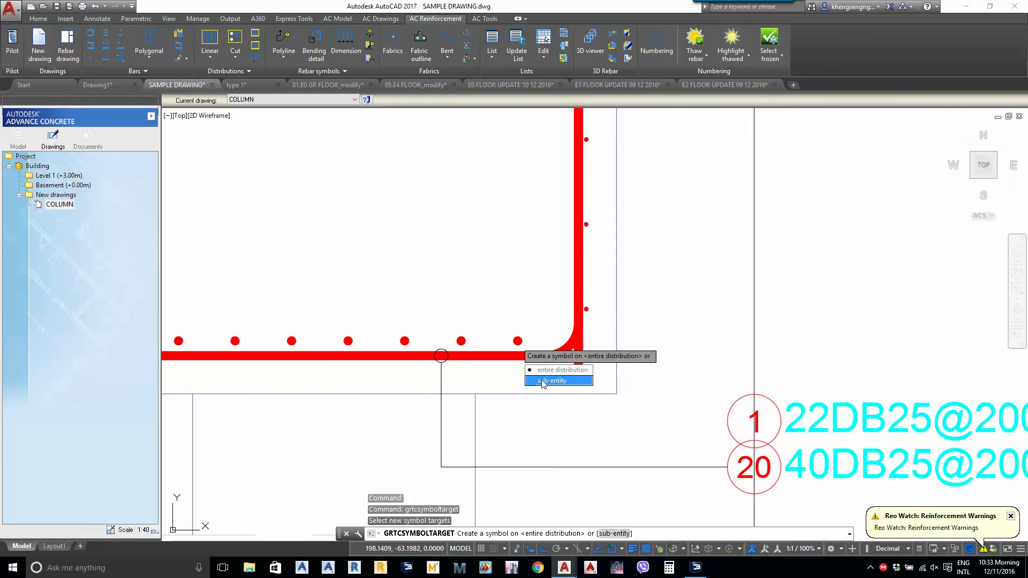
click(543, 382)
click(512, 341)
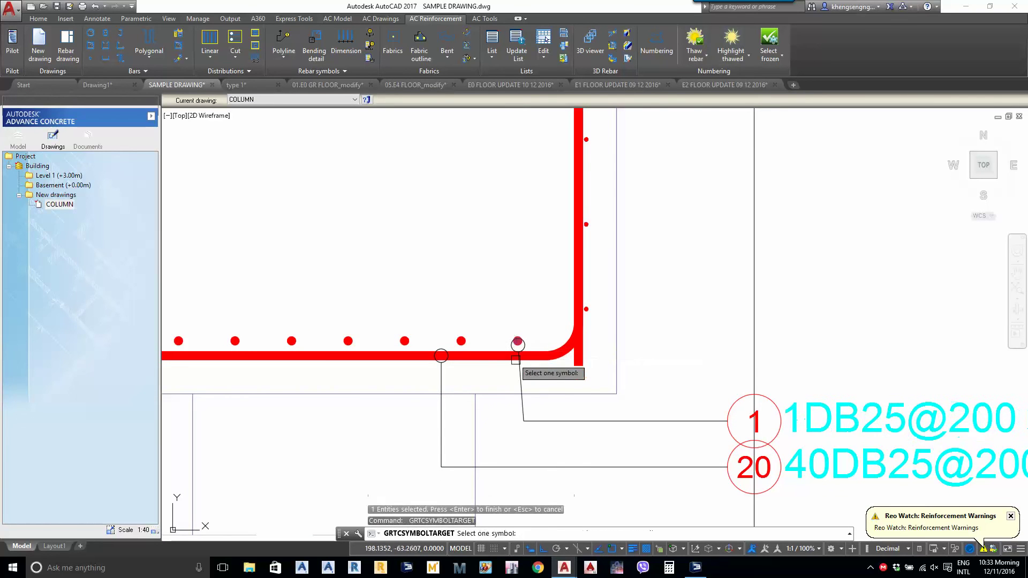
key(Escape)
Draw a vertical construction line through the centre of the rightmost bar in the lower row
text(XL)
key(Return)
text(V)
key(Return)
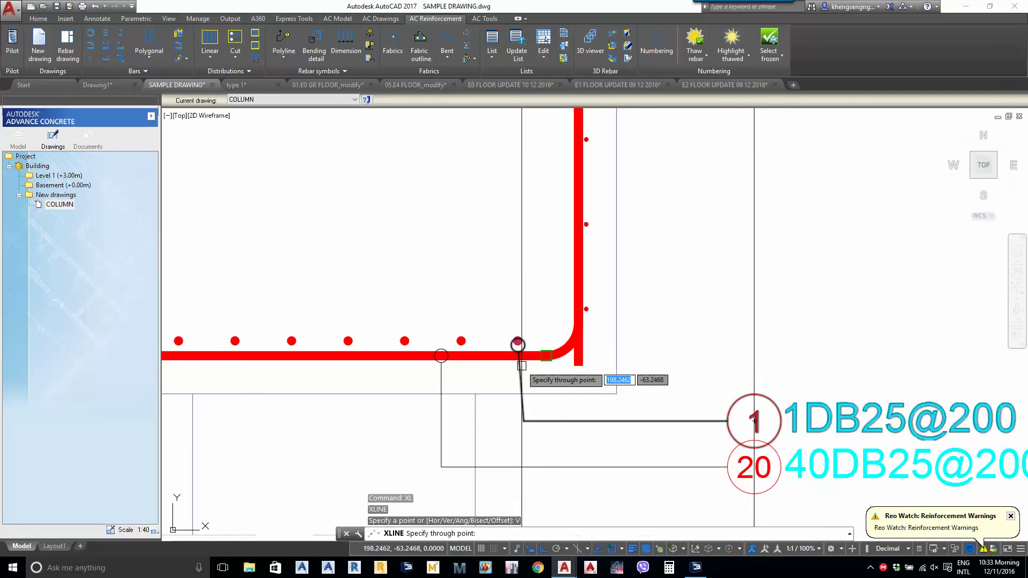
scroll(514, 369, up, 2)
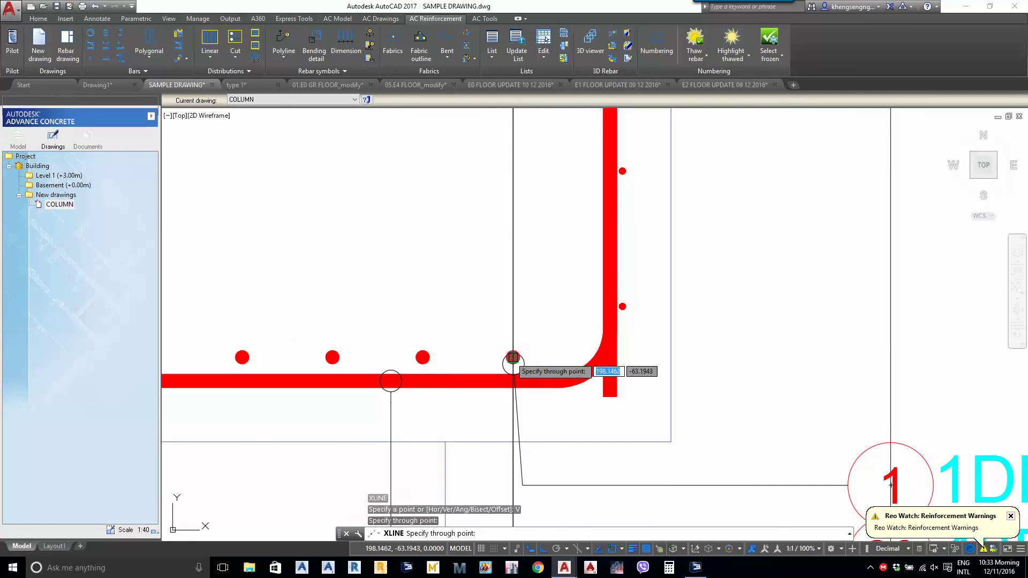
key(Return)
Stretch the bend of the mark 1 symbol's leader onto the construction line so the leader drops vertically from its bar
scroll(518, 404, down, 2)
click(522, 436)
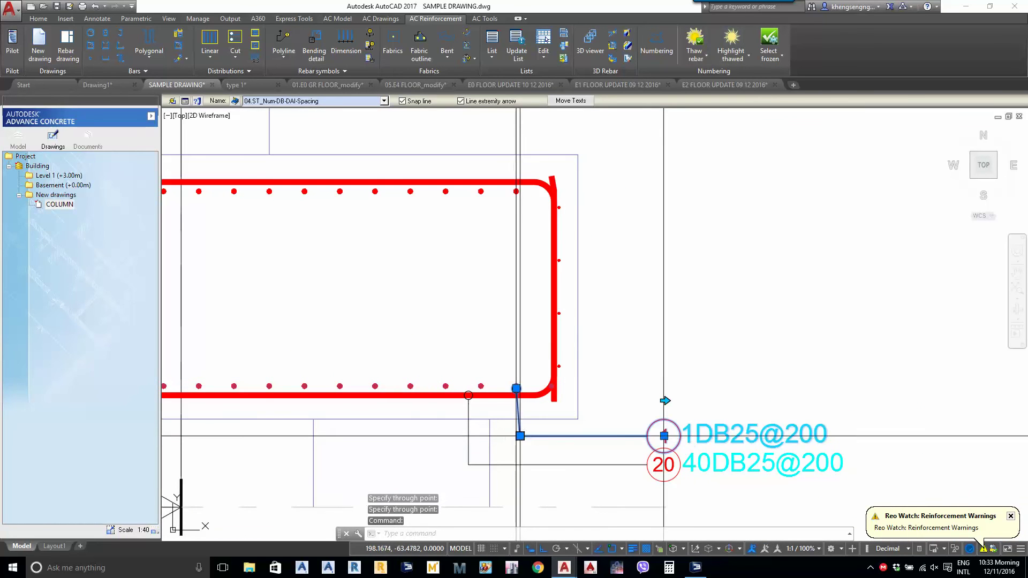
click(519, 435)
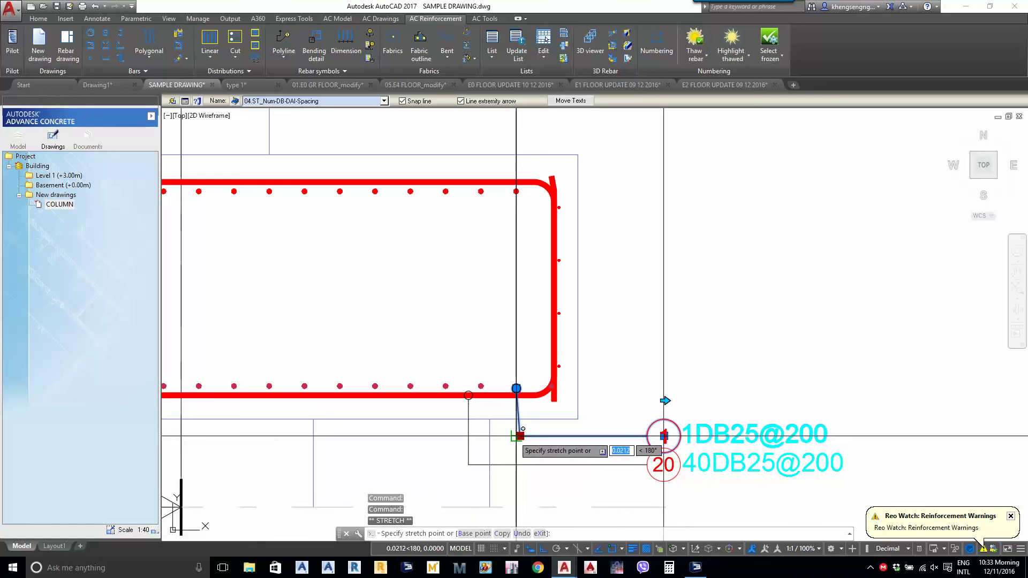
click(516, 436)
scroll(595, 455, down, 2)
middle_drag(596, 455, 593, 339)
scroll(593, 340, down, 2)
key(Escape)
Erase the two vertical construction lines beside the wide section
click(643, 428)
click(522, 447)
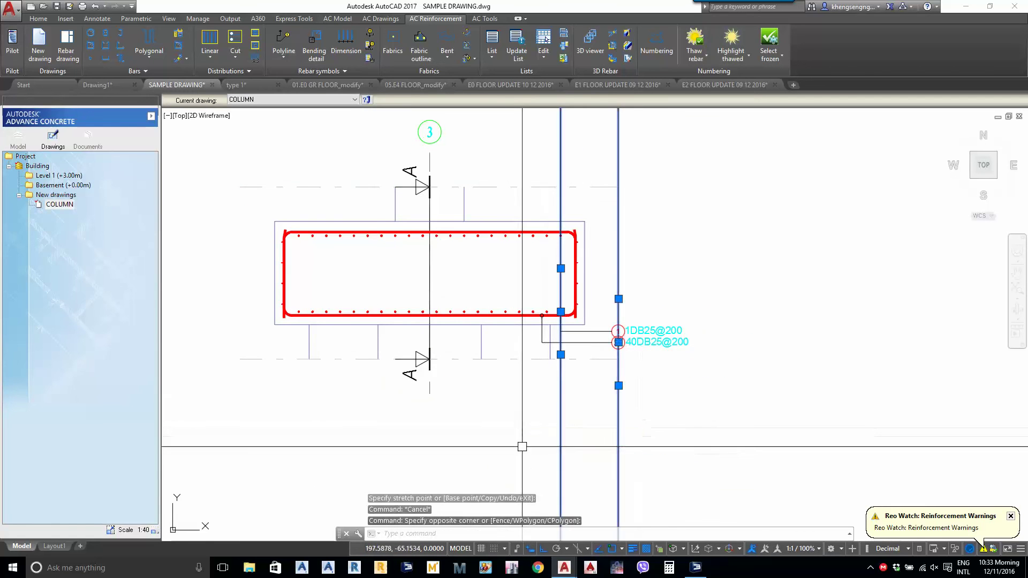
text(e)
key(Return)
scroll(535, 396, up, 3)
Change the mark 1 and mark 20 symbols below the wide section to the 044.ST_Num-DB-DAI-Spacing symbol style
click(666, 439)
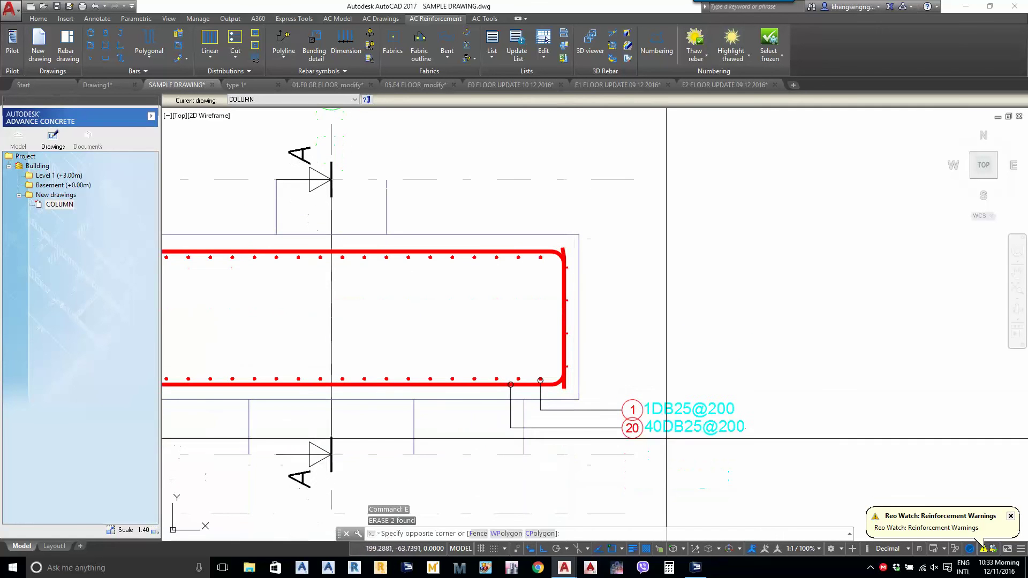
scroll(664, 434, up, 3)
key(Escape)
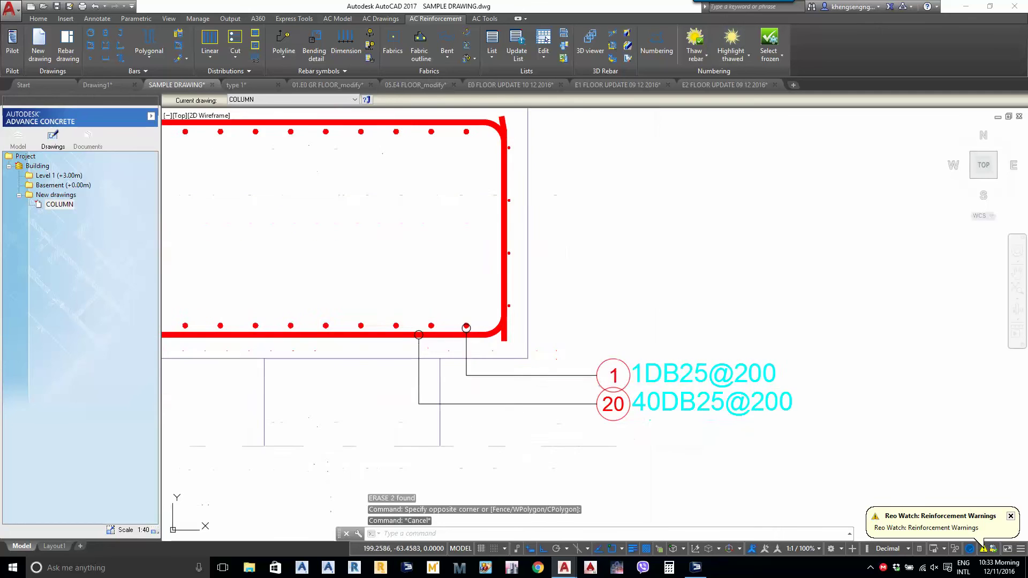
click(661, 376)
middle_drag(609, 341, 608, 268)
key(Escape)
click(697, 246)
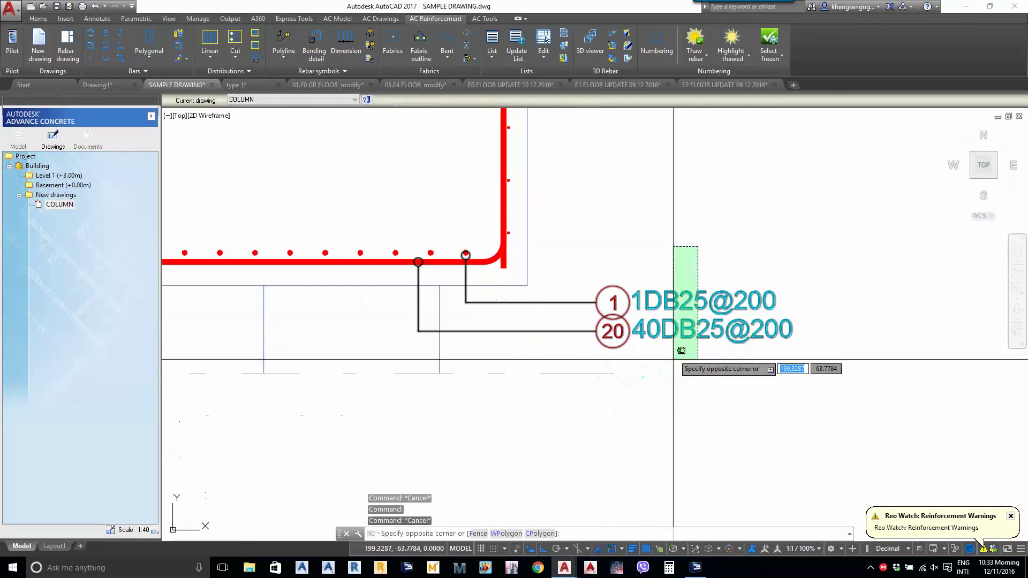
click(673, 360)
click(323, 100)
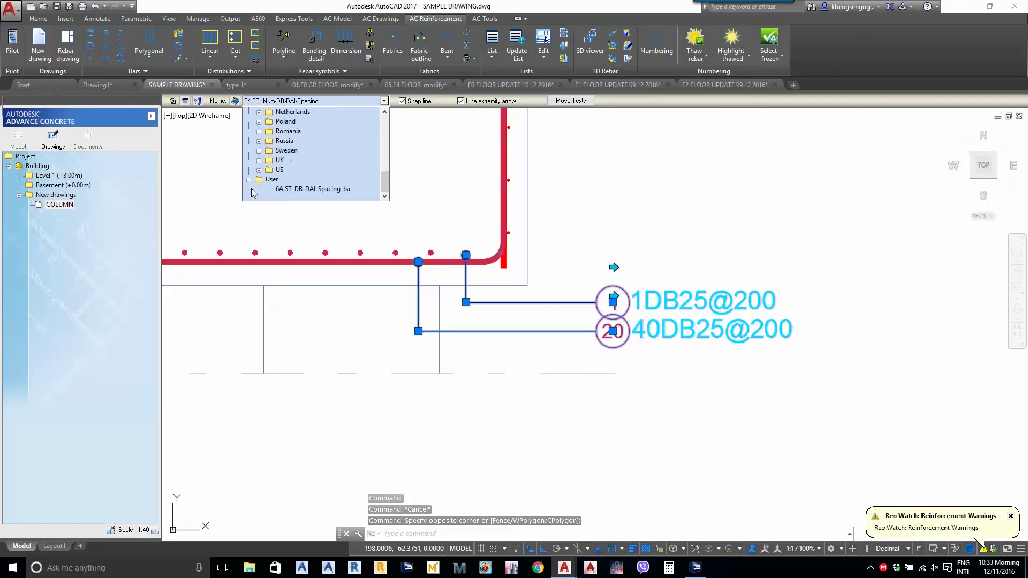
scroll(294, 188, up, 5)
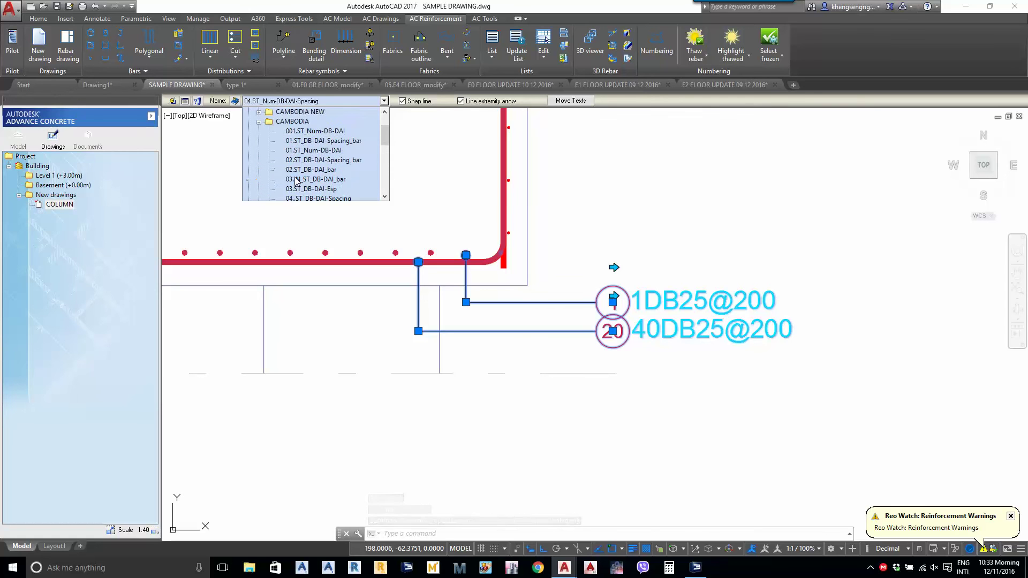
click(298, 165)
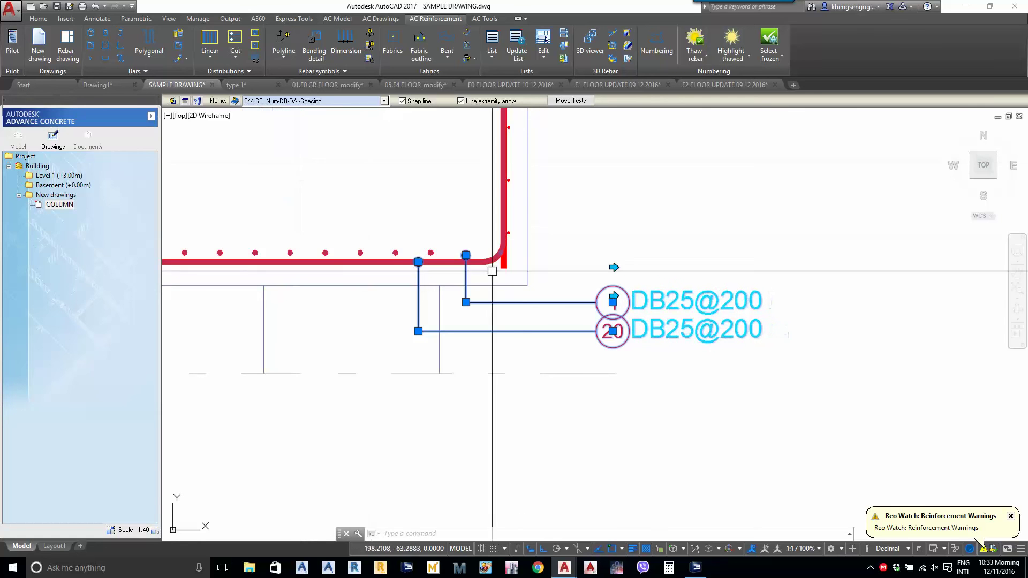
key(Escape)
Mirror the mark 1 and mark 20 symbols from below the wide section to above it, keeping the originals
click(721, 266)
click(675, 384)
middle_drag(668, 231, 654, 307)
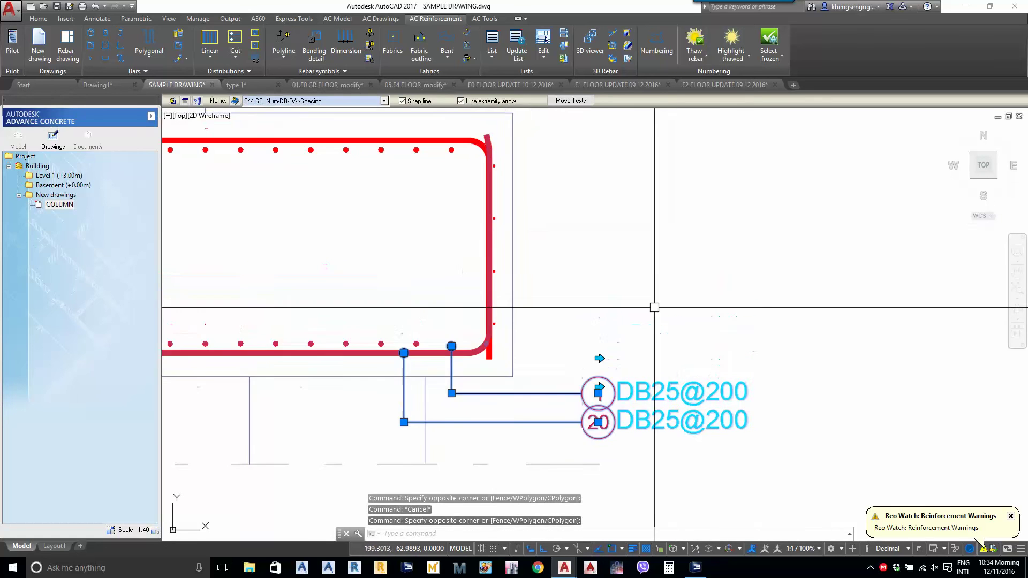
key(Return)
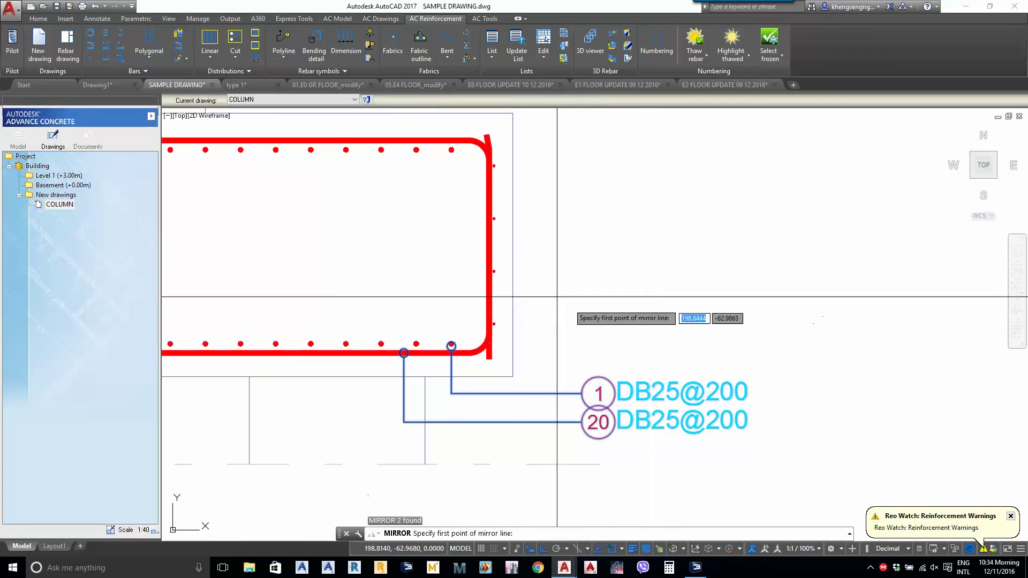
click(517, 238)
key(Return)
middle_drag(636, 189, 630, 348)
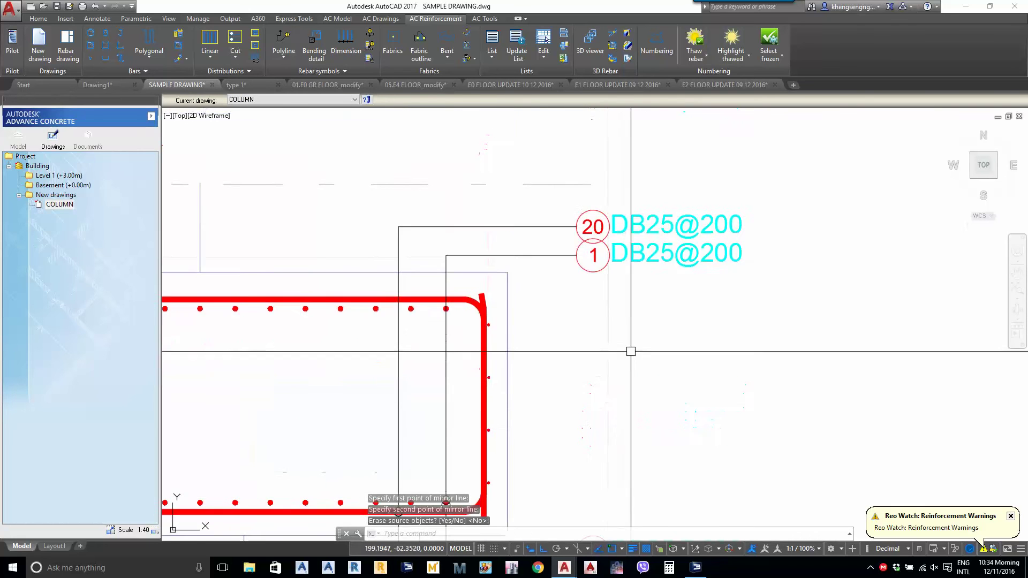
click(630, 349)
key(Escape)
click(568, 258)
right_click(564, 247)
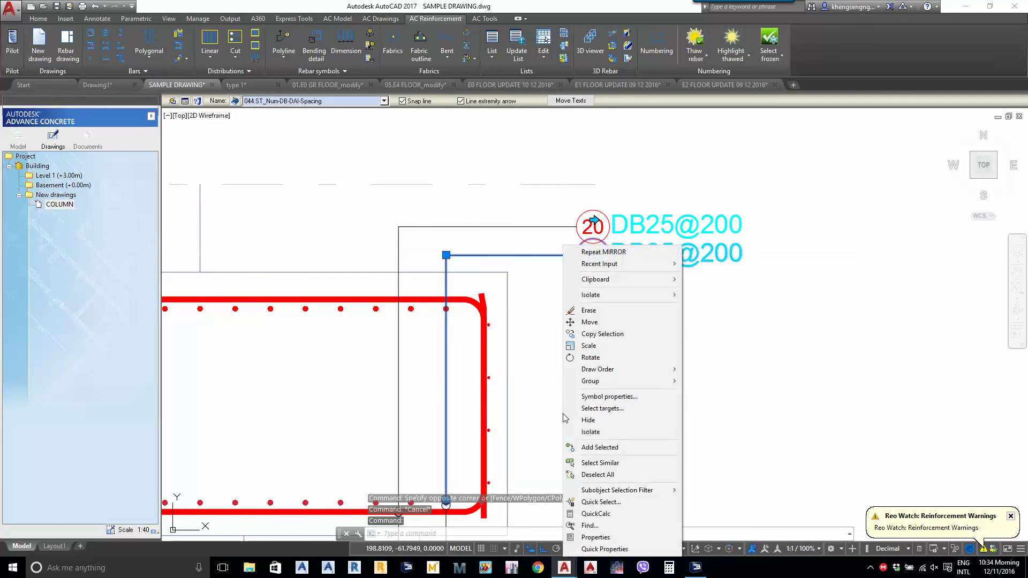
click(584, 409)
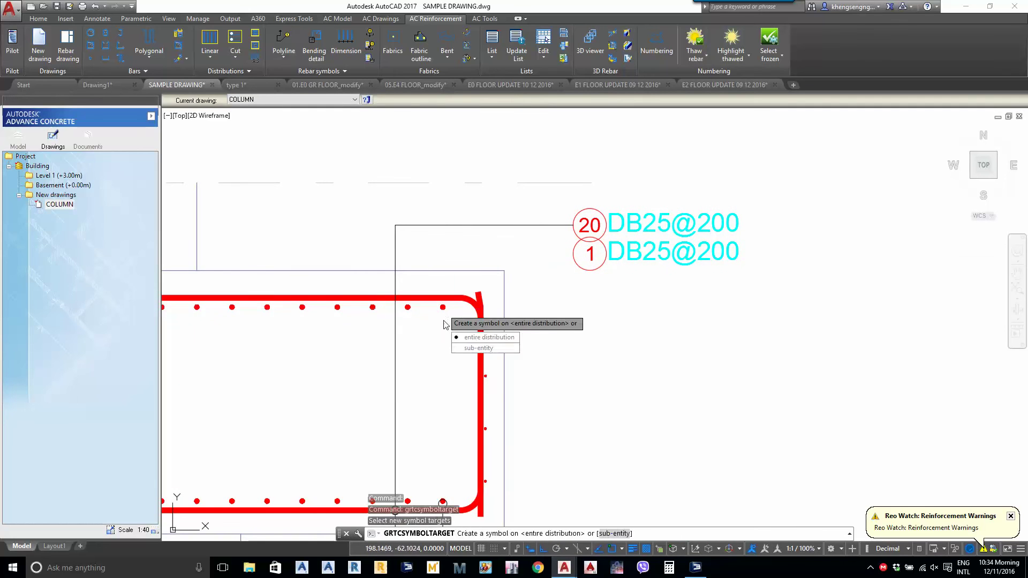
key(Return)
key(Return)
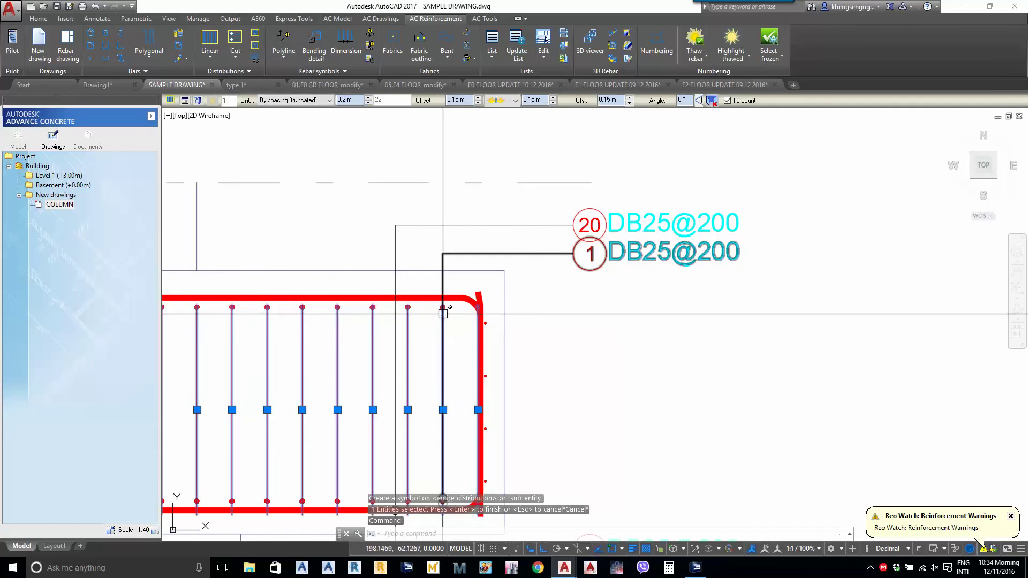
key(Escape)
key(Escape)
Retarget the mirrored mark 1 symbol to the rightmost bar in the upper row, using the sub-entity option
click(453, 254)
right_click(453, 247)
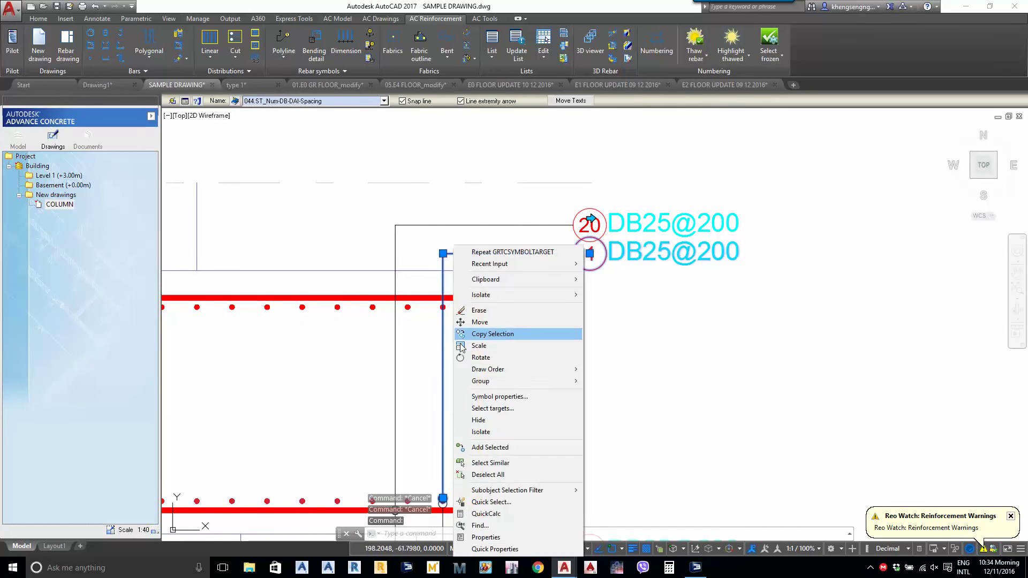
click(493, 407)
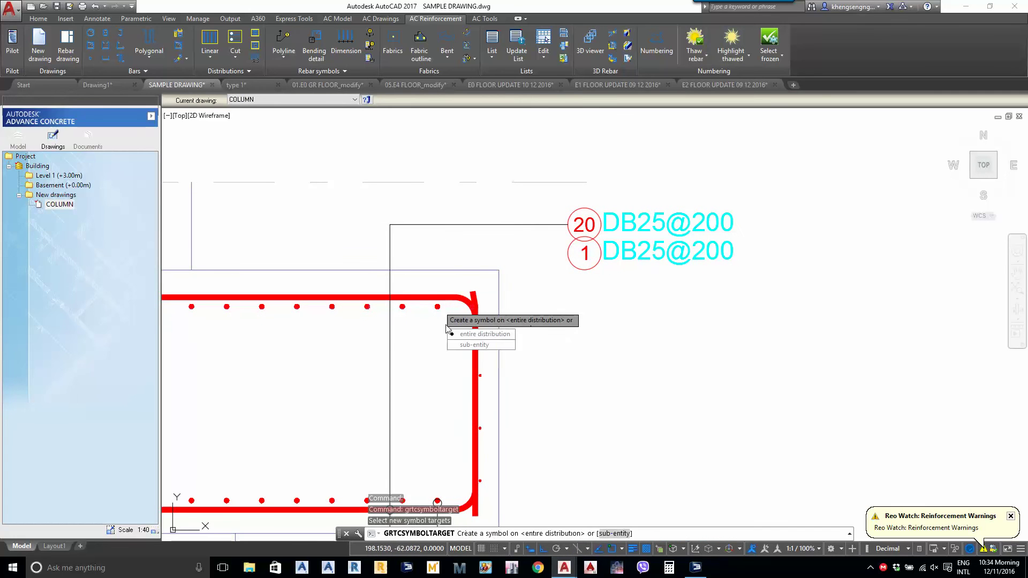
click(458, 346)
click(437, 306)
key(Return)
key(Return)
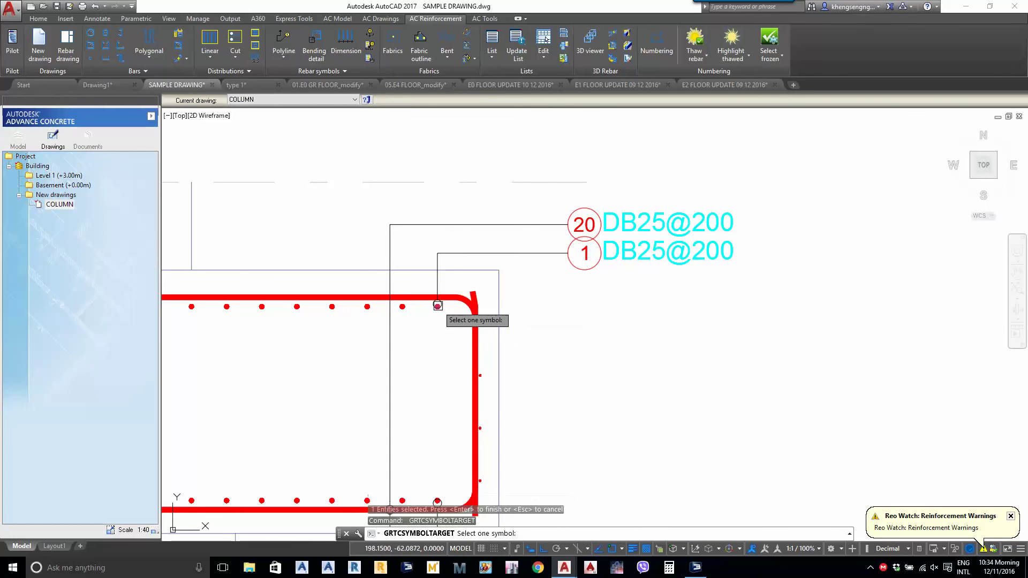
key(Escape)
Retarget the mirrored mark 20 symbol to the upper horizontal bar of the wide section as a sub-entity
click(393, 219)
click(375, 242)
right_click(376, 242)
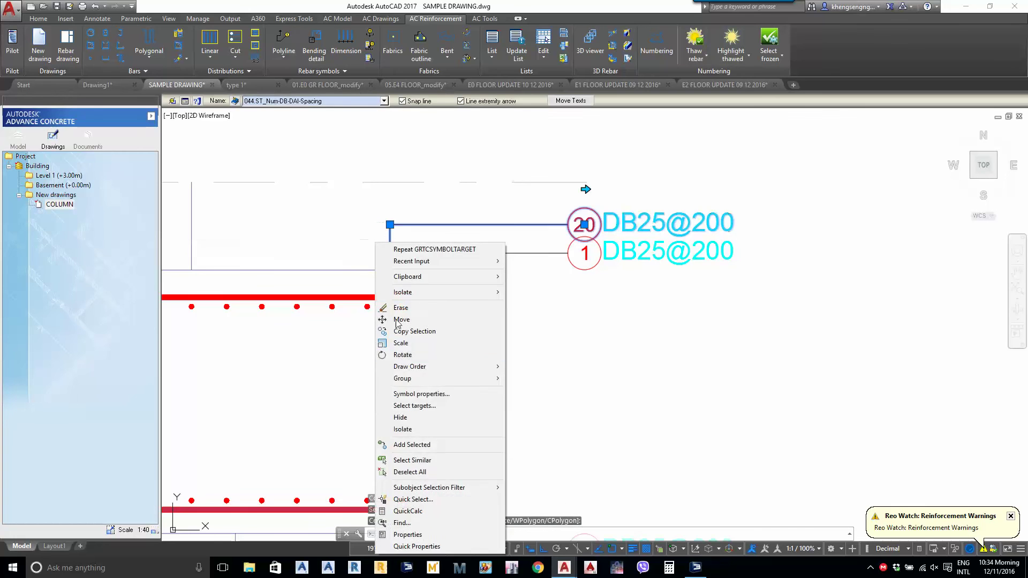
click(429, 407)
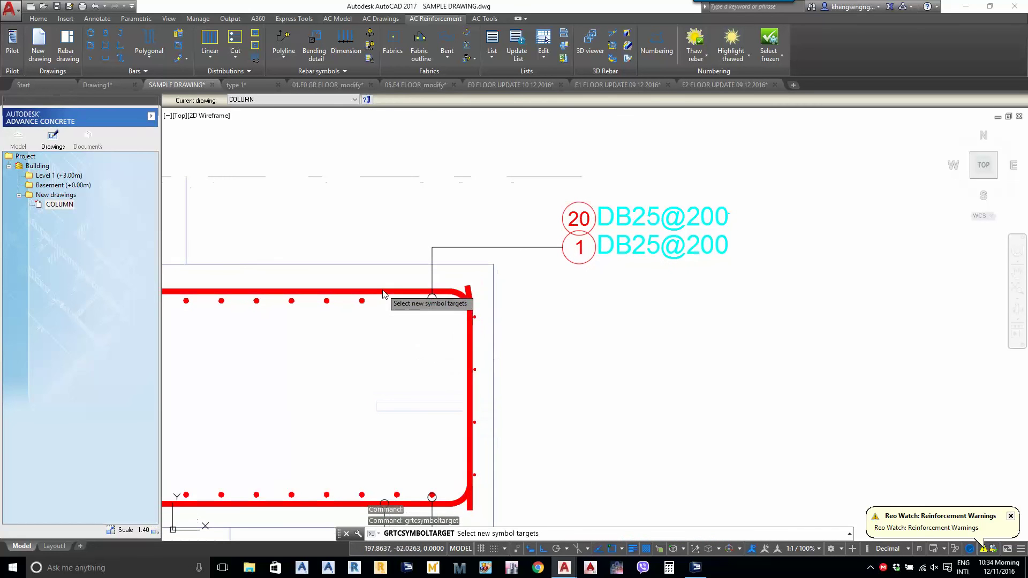
click(403, 329)
click(382, 289)
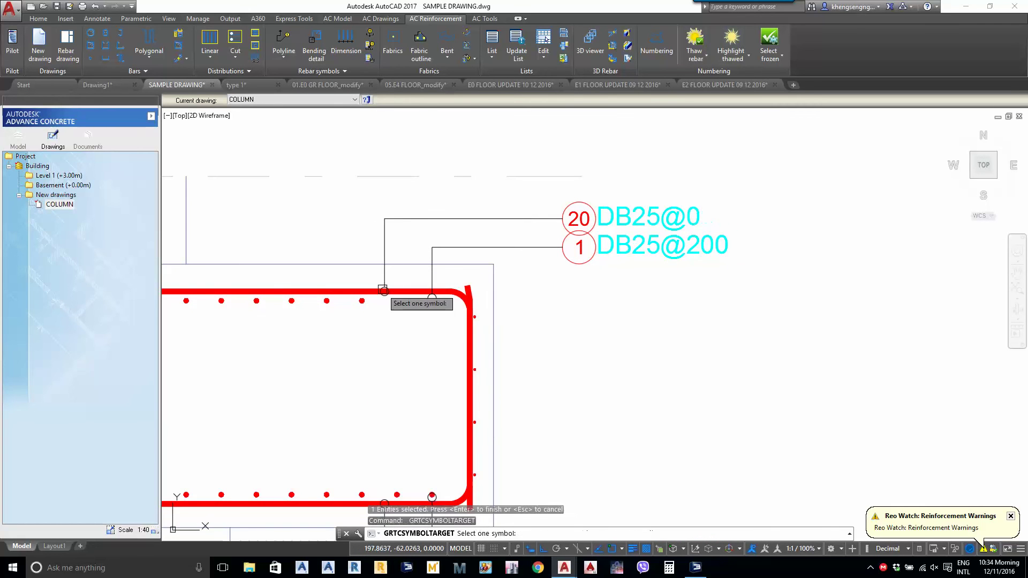
key(Escape)
Move the upper mark 20 symbol slightly upward to separate it from the mark 1 symbol
middle_drag(518, 324, 469, 371)
click(505, 306)
click(487, 296)
key(Escape)
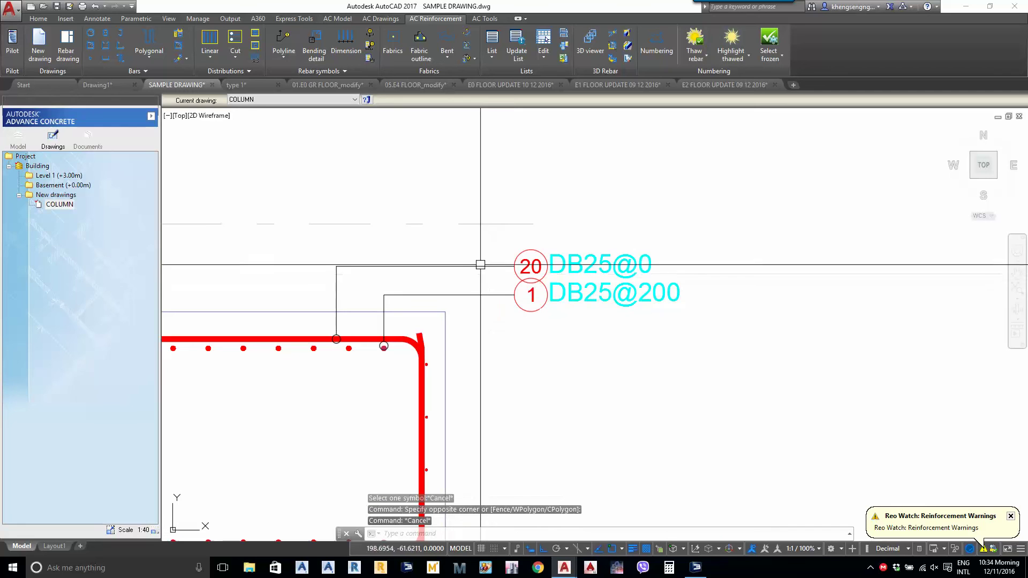
click(506, 262)
middle_drag(530, 231, 527, 274)
text(m)
key(Return)
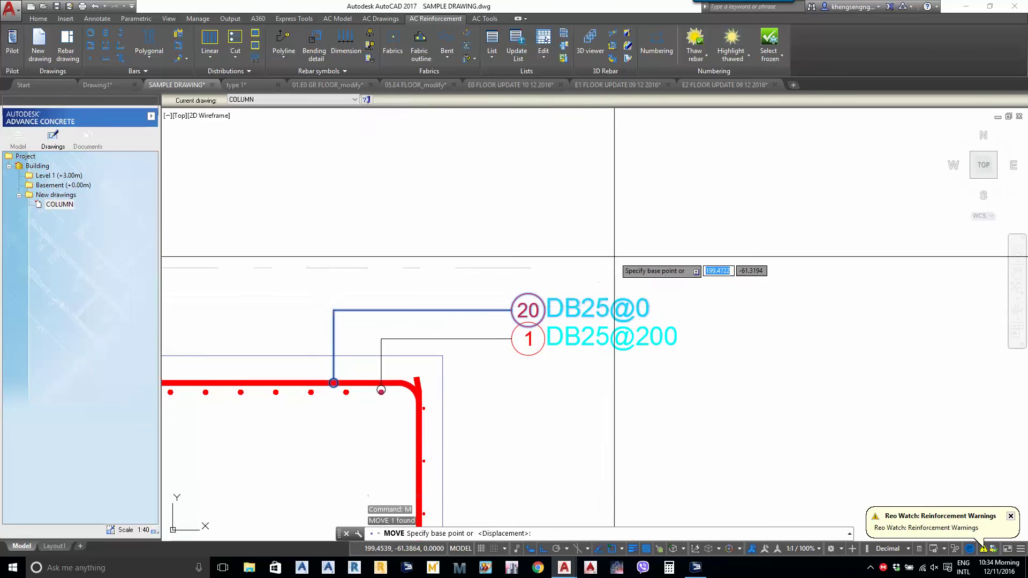
click(614, 257)
click(615, 245)
middle_drag(601, 332, 597, 337)
scroll(587, 364, down, 1)
middle_drag(564, 380, 545, 293)
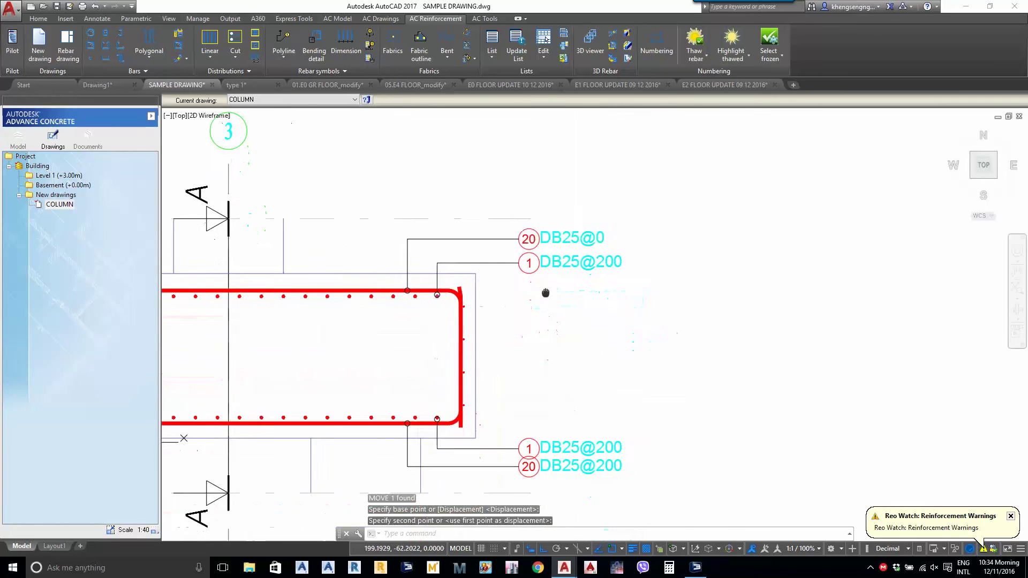
Add a distribution symbol to the second side bar from the top on the section's right face, placing it outside to the right
scroll(505, 318, up, 2)
click(285, 60)
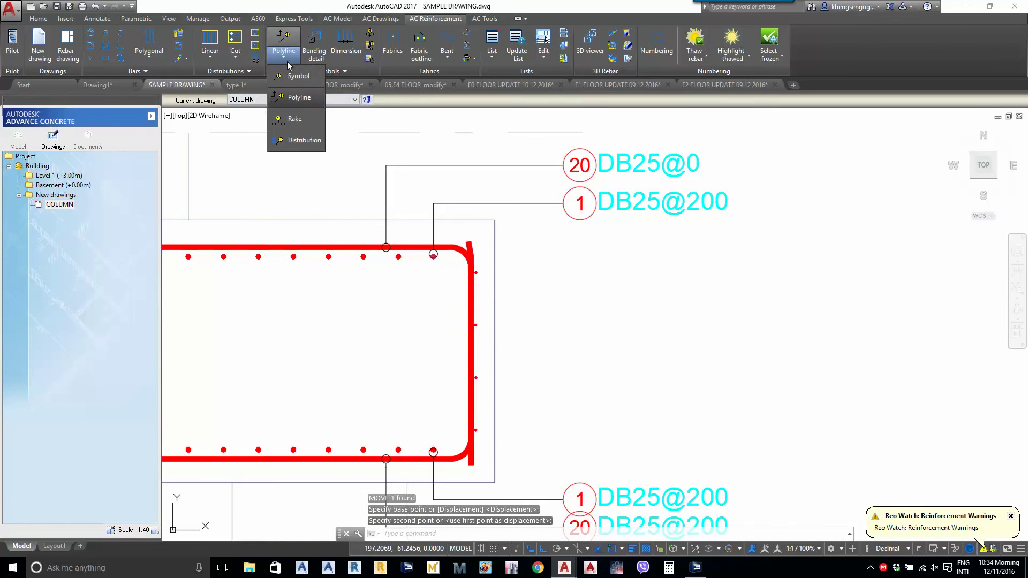
click(303, 141)
scroll(490, 327, up, 4)
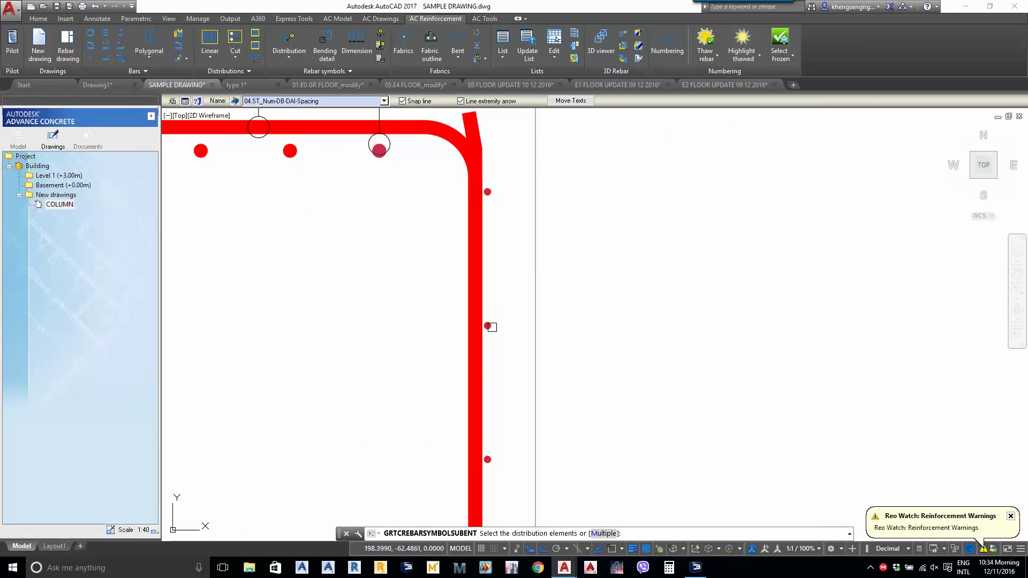
key(Return)
scroll(534, 347, down, 2)
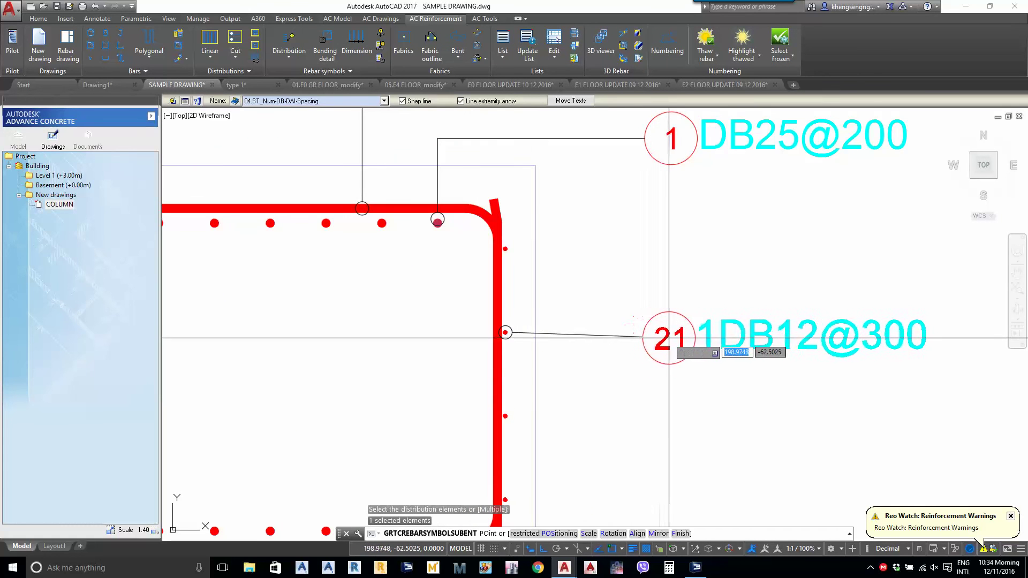
click(673, 338)
middle_drag(689, 325, 620, 342)
key(Escape)
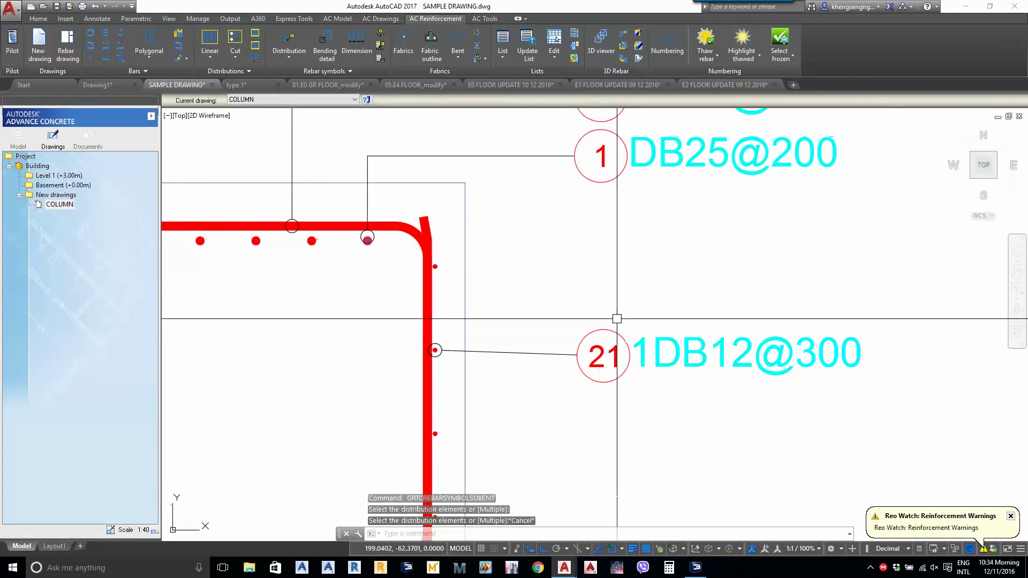
Draw a vertical construction line through the centre of the upper mark 1 symbol's circle
key(Return)
text(V)
key(Return)
scroll(618, 327, down, 3)
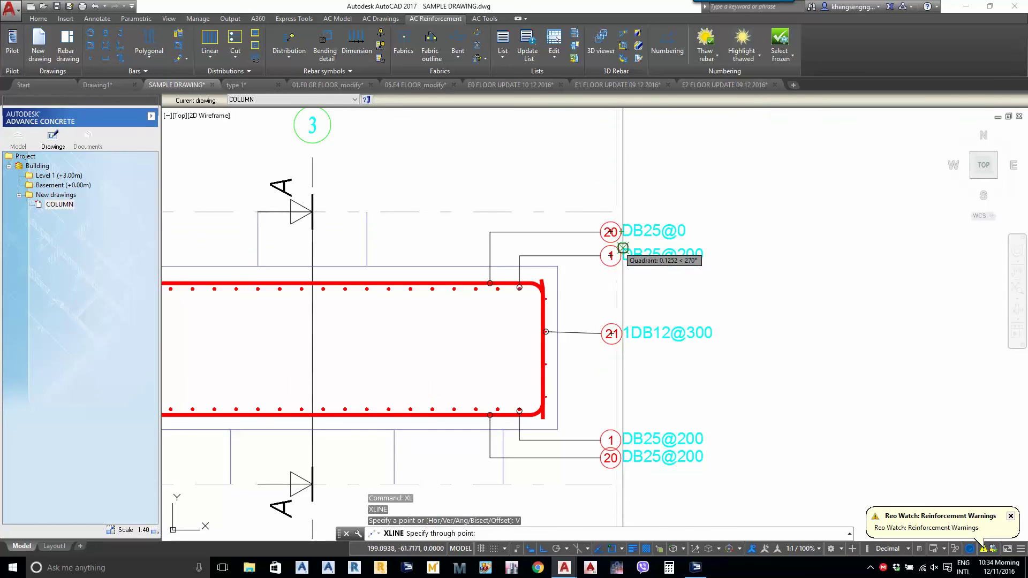
click(610, 256)
key(Return)
Stretch the mark 21 symbol onto the vertical construction line to align it with the other symbols
scroll(582, 335, up, 1)
click(603, 285)
click(595, 361)
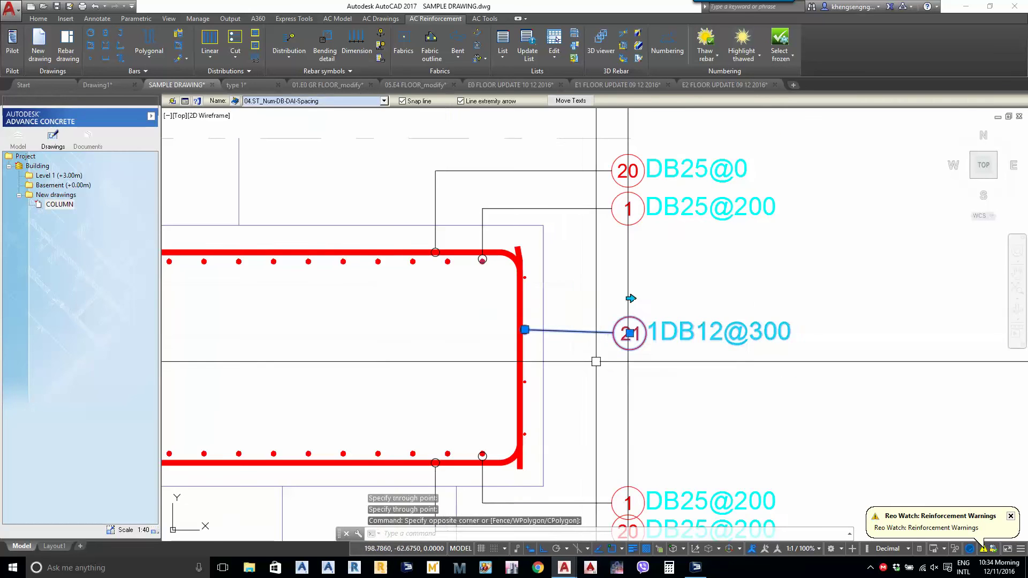
scroll(605, 352, up, 2)
click(665, 305)
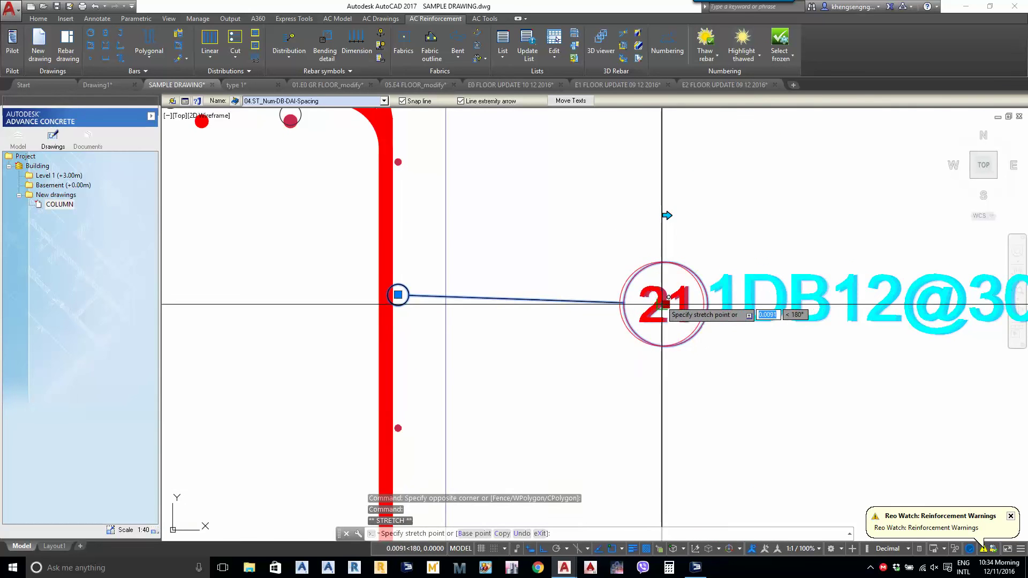
key(Escape)
Draw a horizontal construction line through the centre of the side bar tagged with mark 21
text(X)
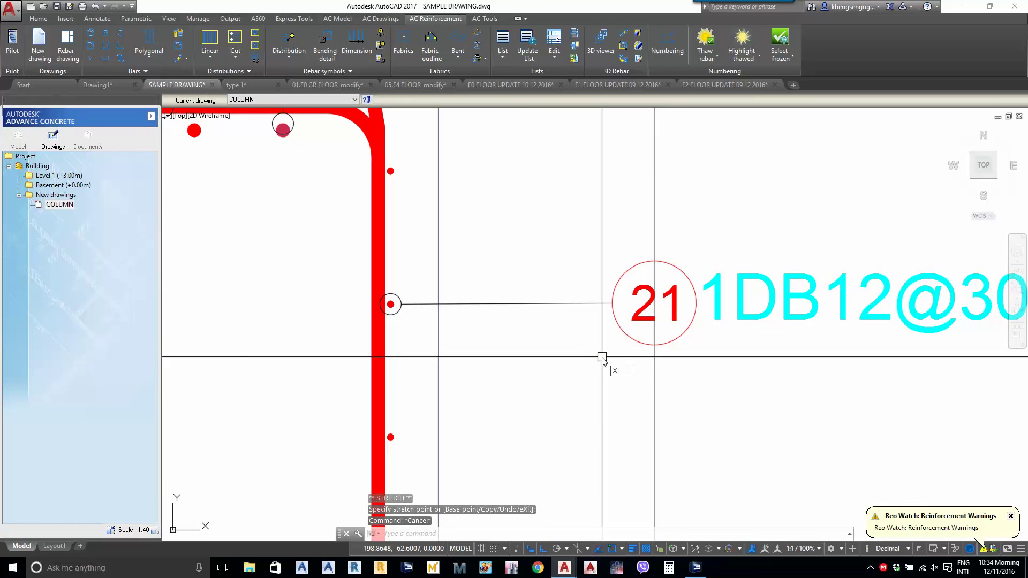
text(L)
key(Return)
text(H)
key(Return)
click(390, 304)
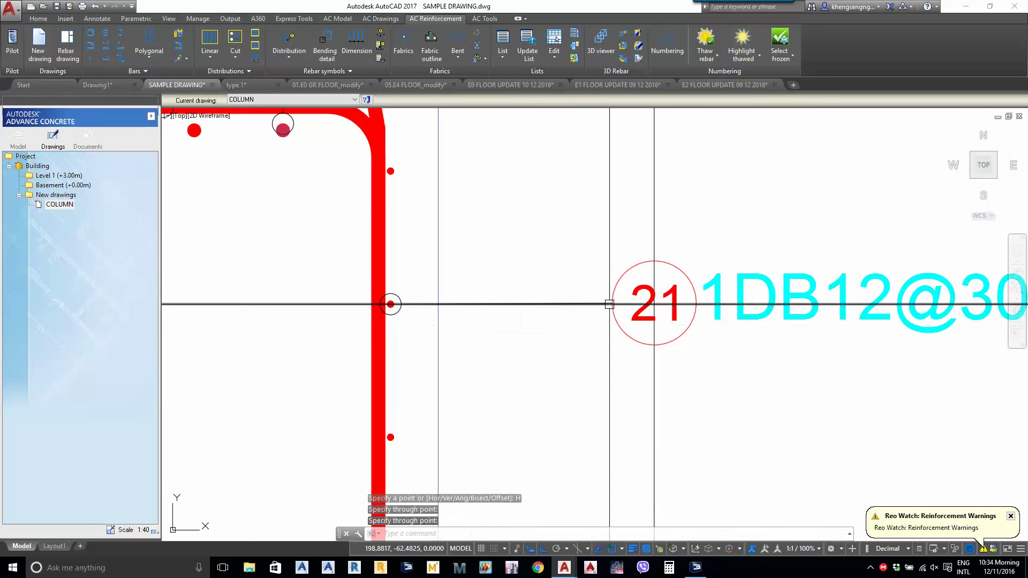
Stretch the mark 21 symbol to the crossing of the two construction lines so its leader runs horizontally
scroll(609, 304, up, 2)
click(640, 321)
click(609, 354)
scroll(682, 303, up, 2)
click(678, 300)
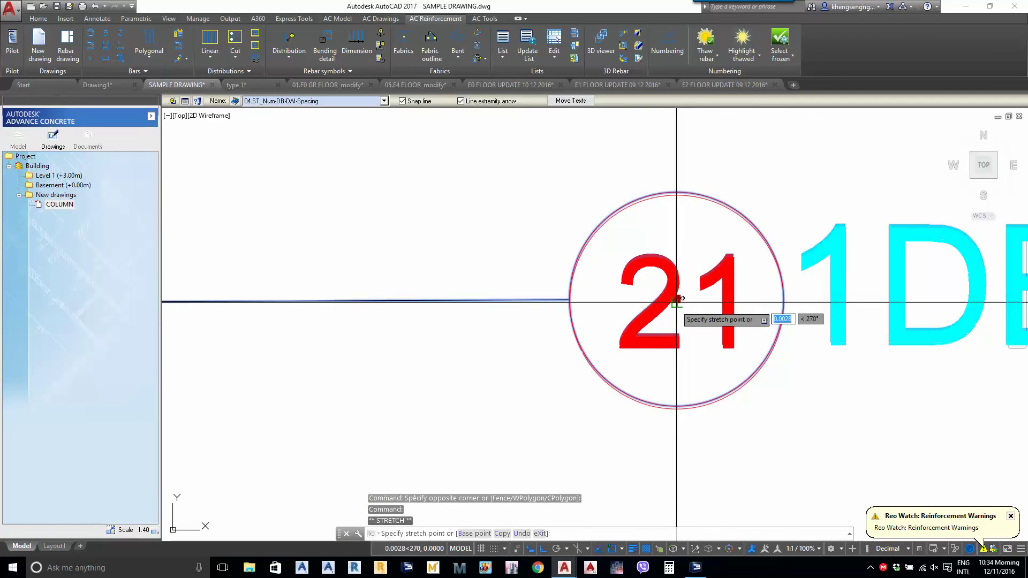
key(Escape)
key(Escape)
Erase the vertical and horizontal construction lines at the right side of the wide section
scroll(677, 303, down, 5)
scroll(538, 429, up, 2)
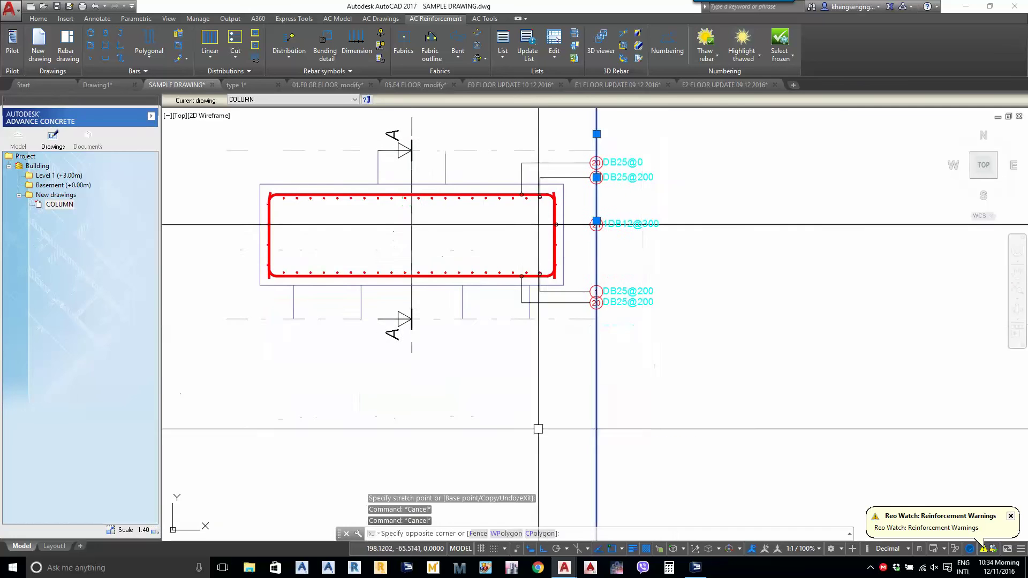
scroll(538, 429, down, 2)
click(566, 358)
text(E)
key(Return)
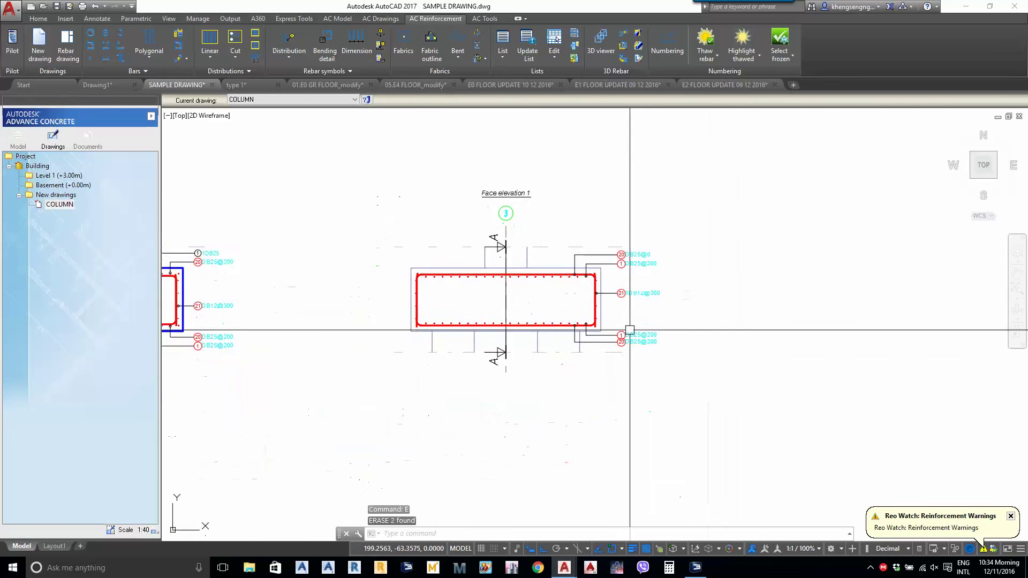
Add a distribution symbol to the third side bar from the top on the section's left face, placing it outside to the left
scroll(630, 329, up, 2)
scroll(619, 282, down, 3)
scroll(725, 390, up, 5)
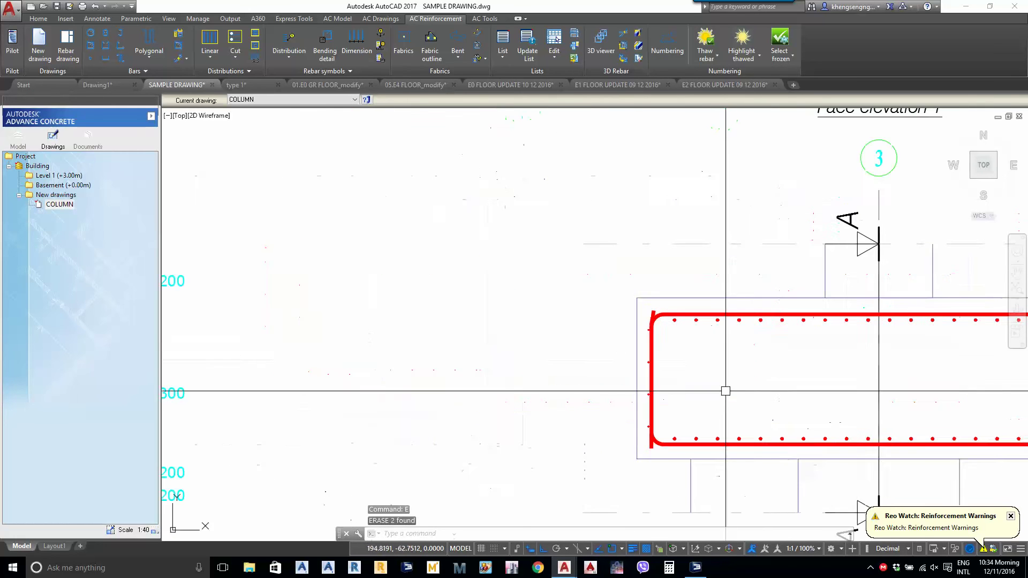
middle_drag(725, 391, 635, 384)
click(282, 41)
scroll(534, 298, up, 3)
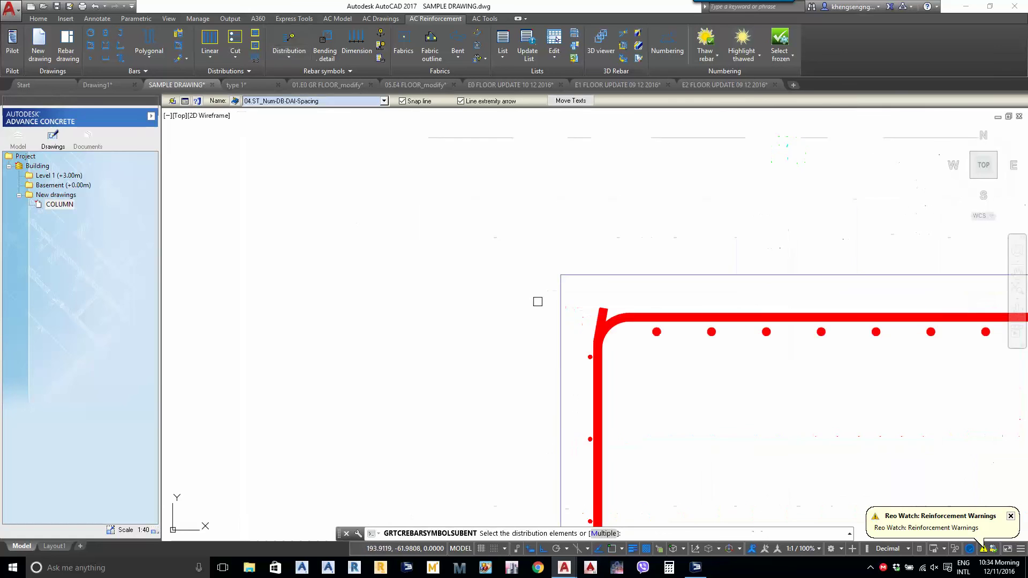
click(586, 436)
middle_drag(586, 435, 579, 360)
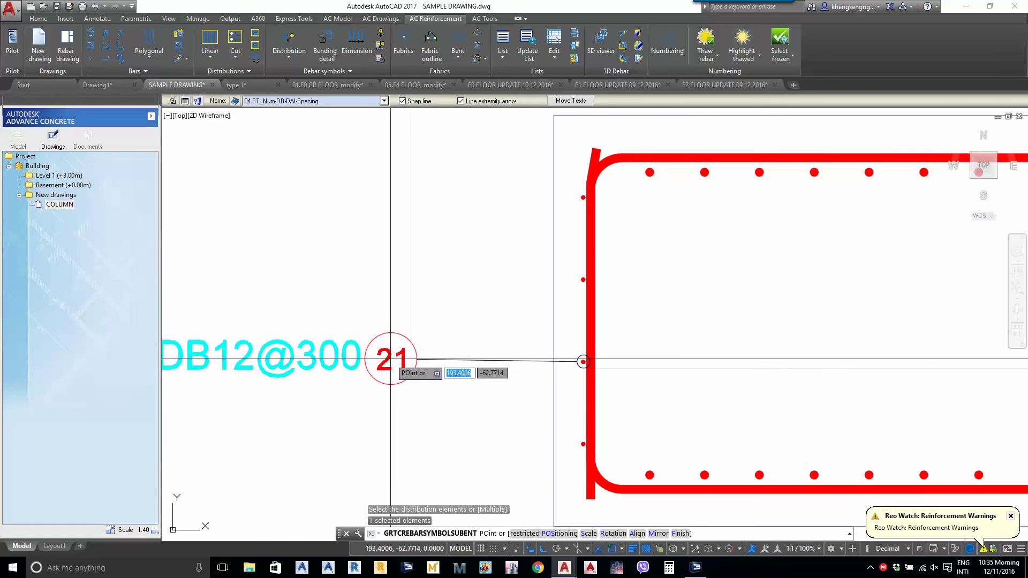
click(391, 361)
scroll(424, 407, up, 2)
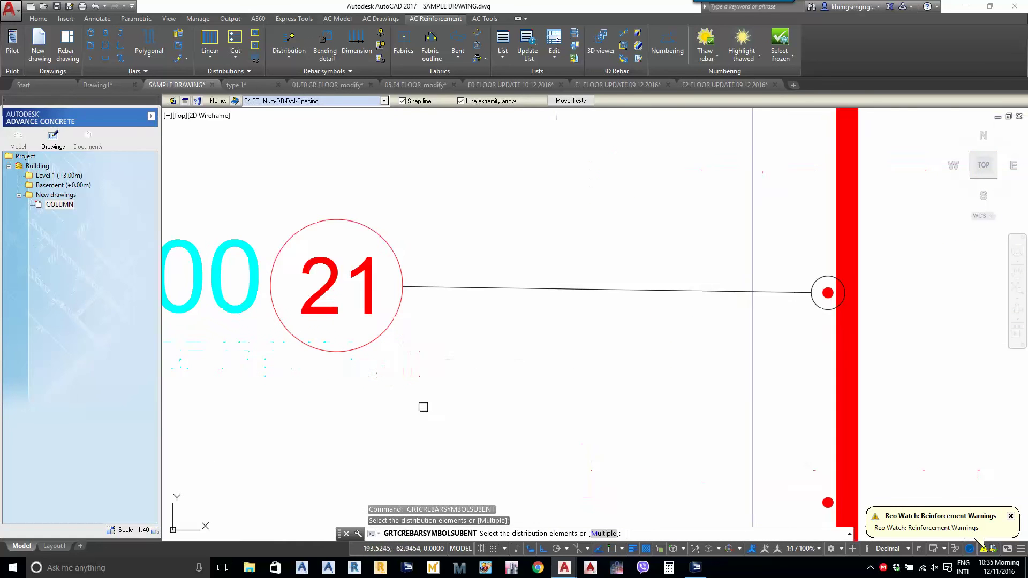
right_click(423, 407)
click(419, 402)
scroll(421, 401, down, 3)
key(Escape)
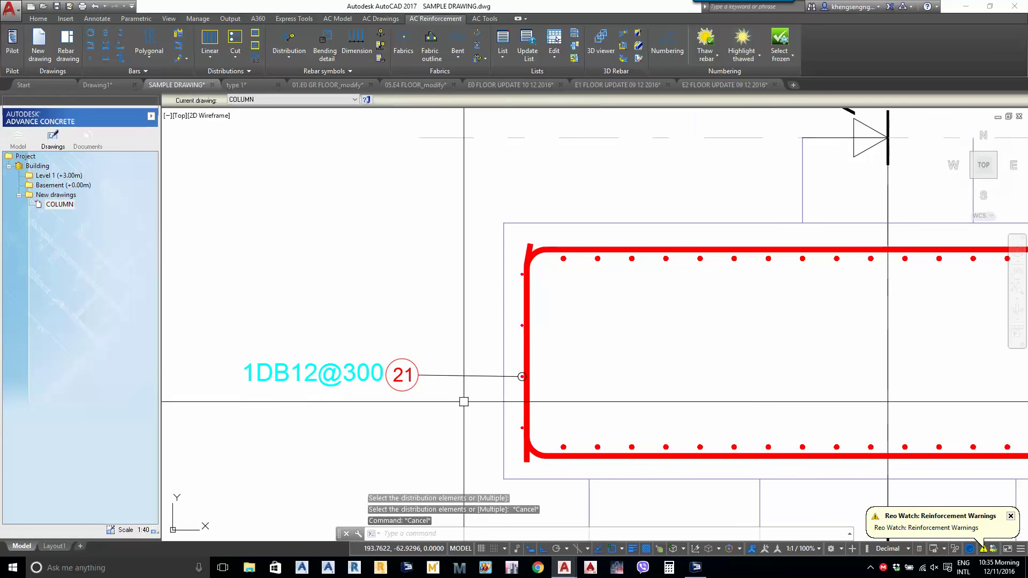
Draw a horizontal construction line through the centre of the tagged side bar on the section's left face
text(XL)
key(Return)
text(H)
key(Return)
scroll(487, 383, up, 2)
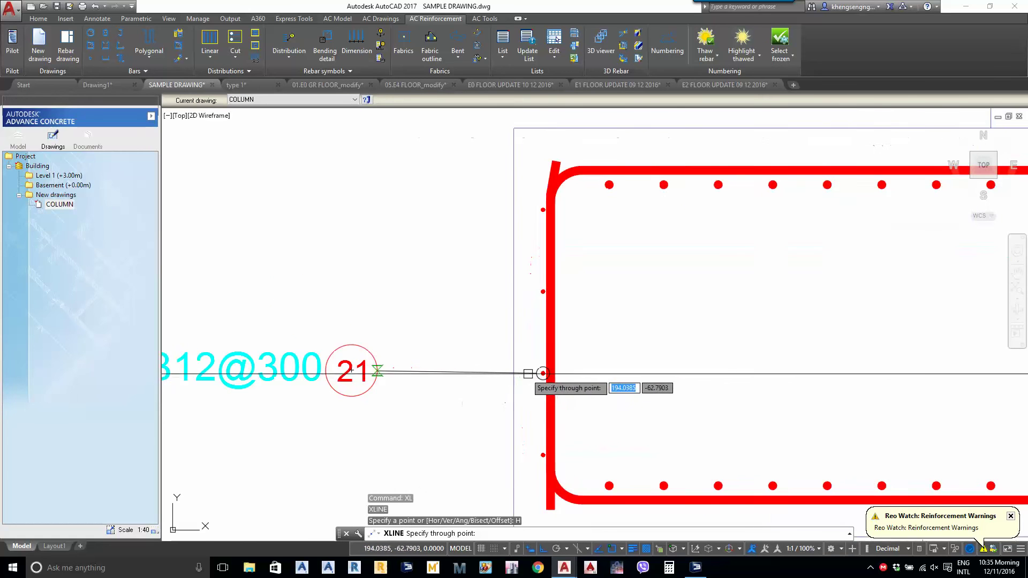
click(543, 373)
key(Return)
Stretch the left mark 21 symbol onto the horizontal construction line so its leader runs horizontally
click(349, 374)
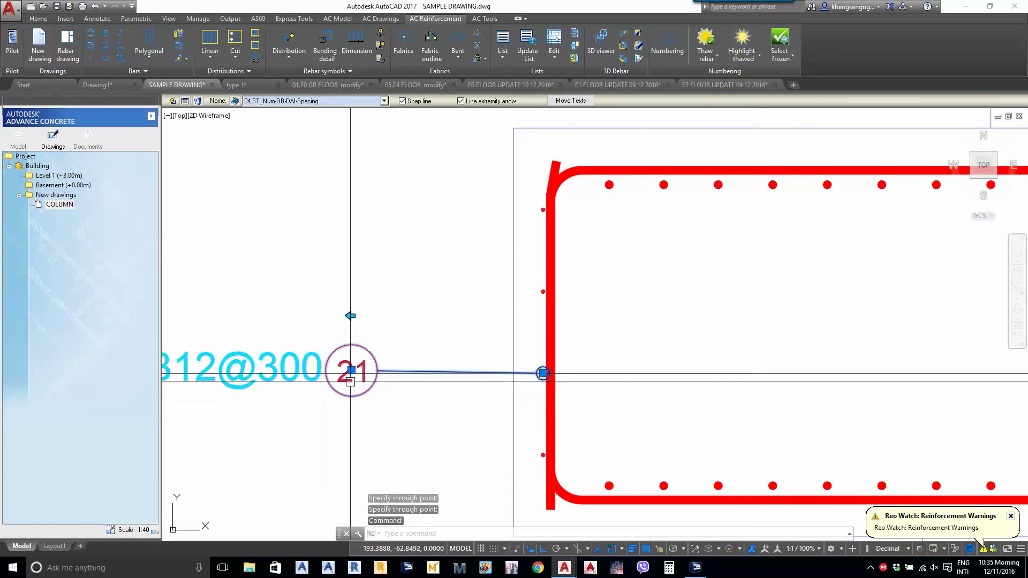
click(351, 369)
scroll(395, 367, up, 2)
click(392, 368)
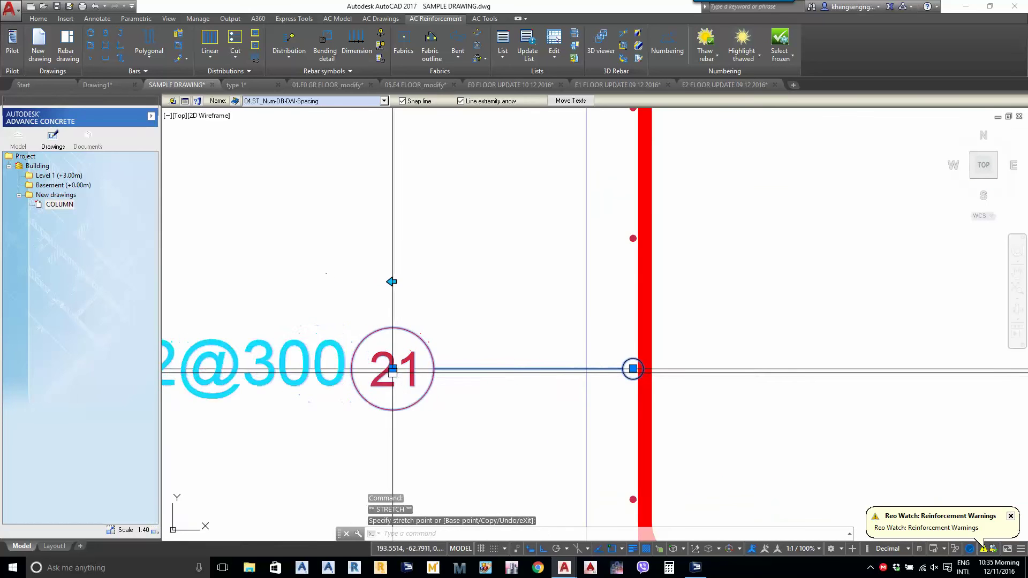
Erase the horizontal construction line through the tagged side bar on the wide section's left face
scroll(355, 396, down, 6)
key(Escape)
scroll(355, 398, down, 4)
click(349, 423)
click(322, 367)
text(E)
key(Return)
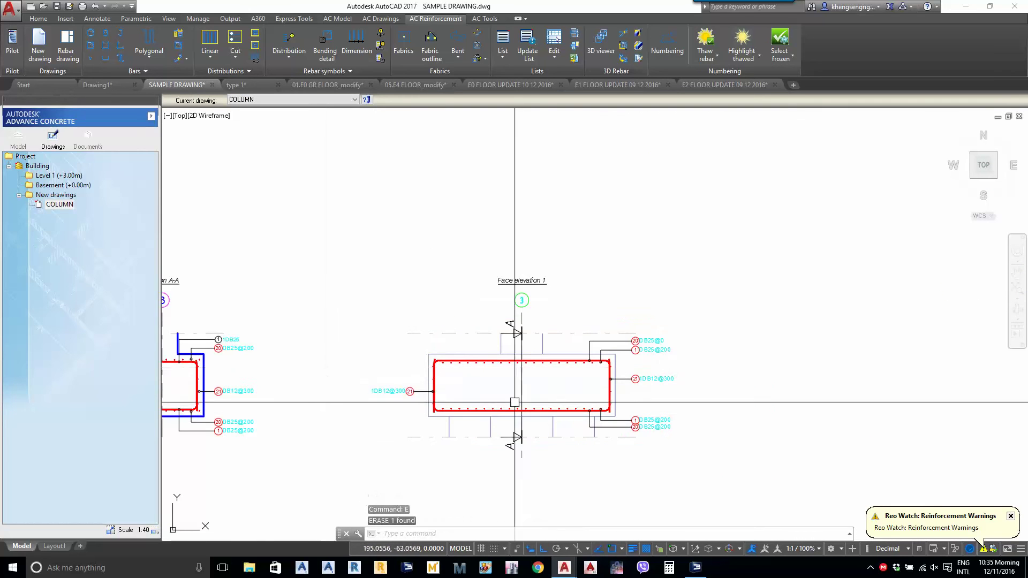
Review the reinforcement symbols on both faces of the wide section for position numbers and bar texts
scroll(516, 402, up, 2)
middle_drag(520, 401, 521, 378)
scroll(514, 400, up, 2)
scroll(656, 370, up, 3)
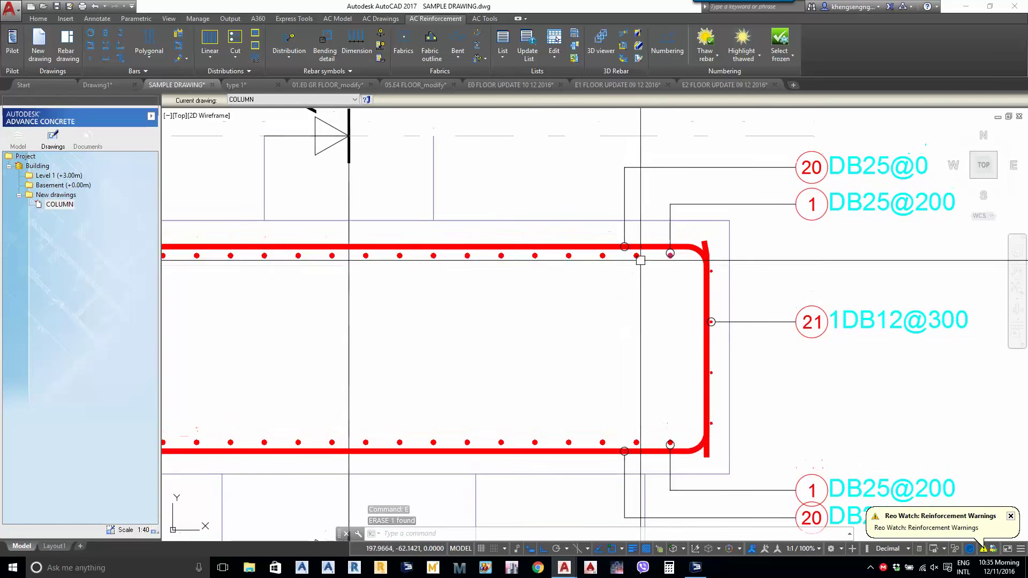
scroll(644, 454, down, 4)
scroll(614, 331, up, 2)
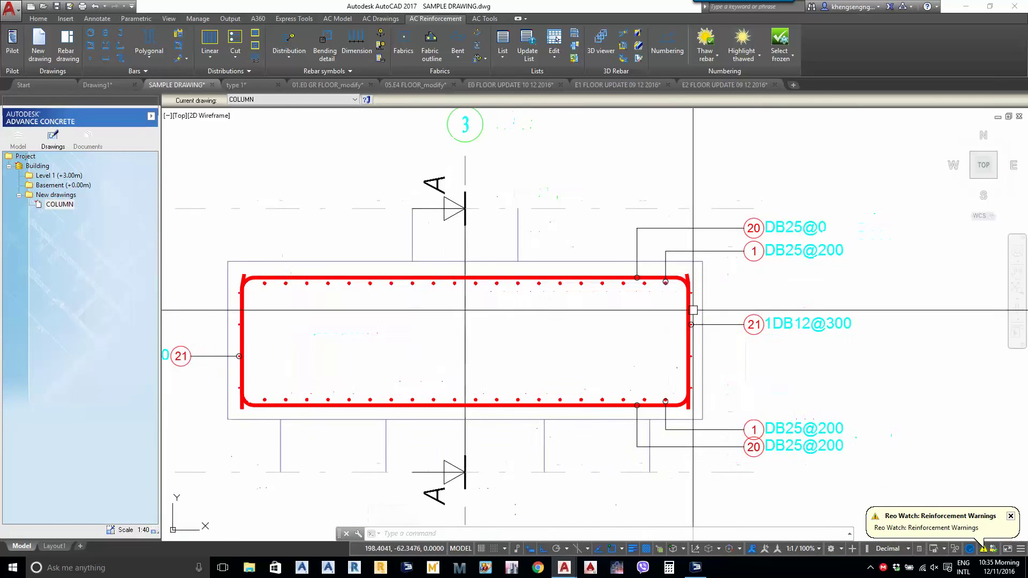
middle_drag(695, 355, 723, 346)
middle_drag(498, 368, 679, 359)
scroll(495, 366, down, 1)
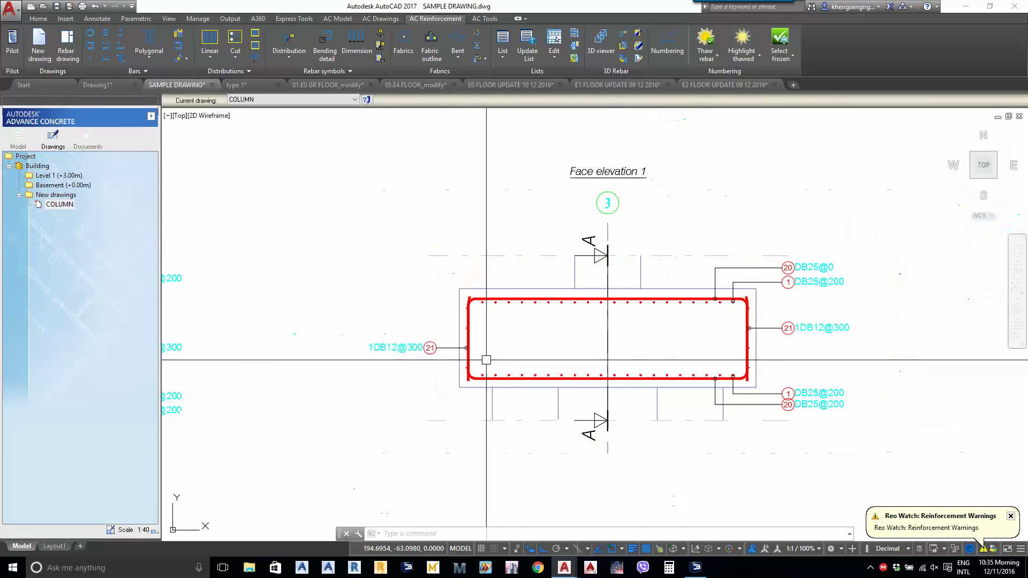
Set the position number of the DB25 outline bar in Face elevation 1 to 2
scroll(736, 372, up, 1)
middle_drag(739, 373, 716, 391)
scroll(750, 333, up, 2)
middle_drag(689, 358, 550, 305)
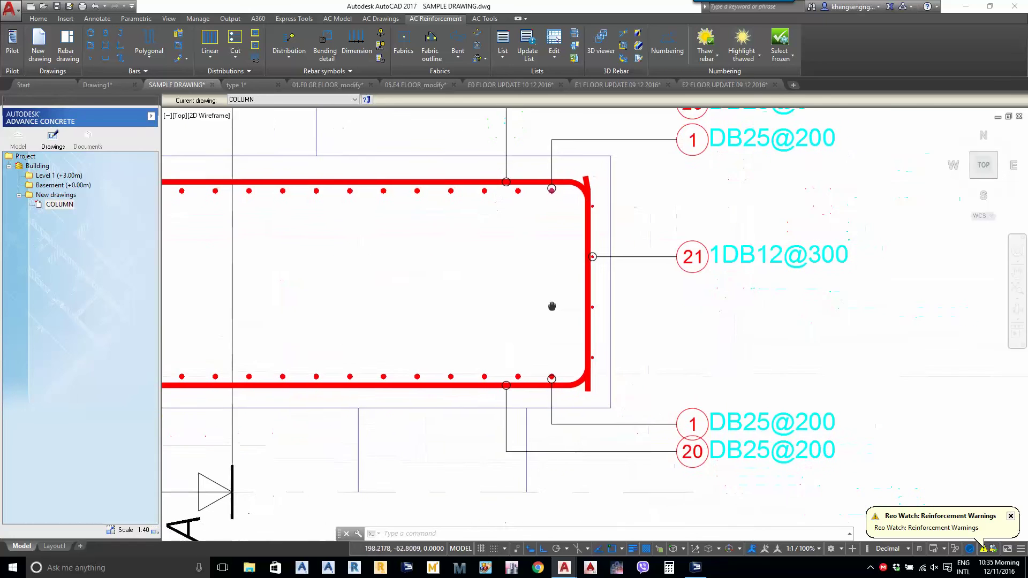
scroll(599, 432, up, 2)
click(488, 354)
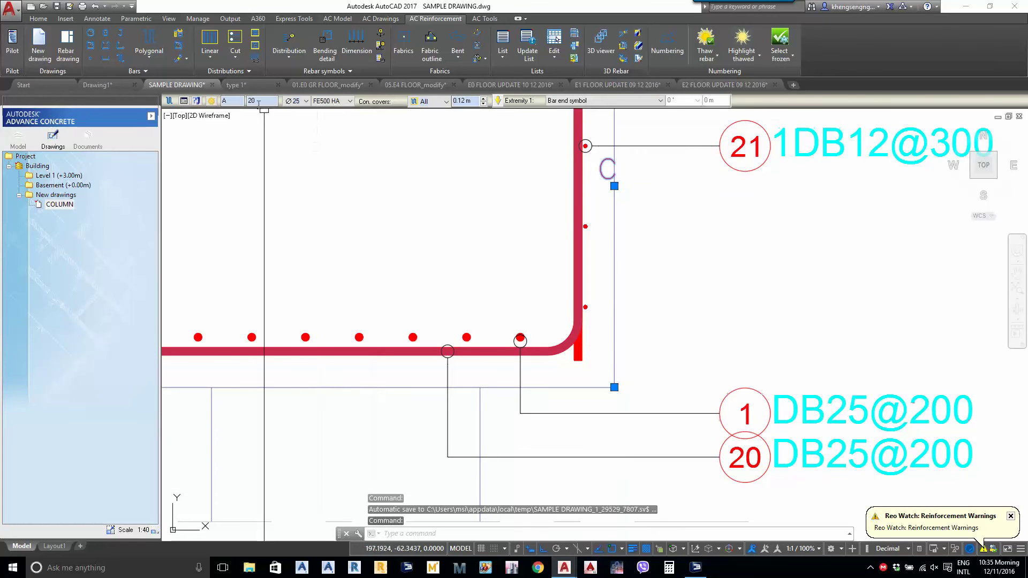
text(2)
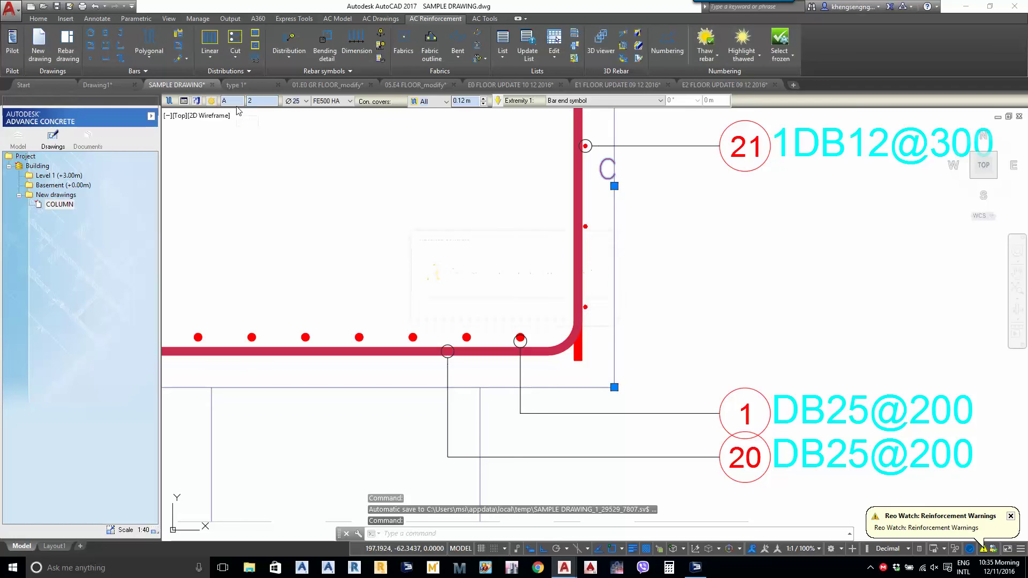
key(Escape)
scroll(725, 430, down, 1)
middle_drag(731, 326, 746, 406)
middle_drag(745, 290, 751, 336)
middle_drag(679, 337, 673, 300)
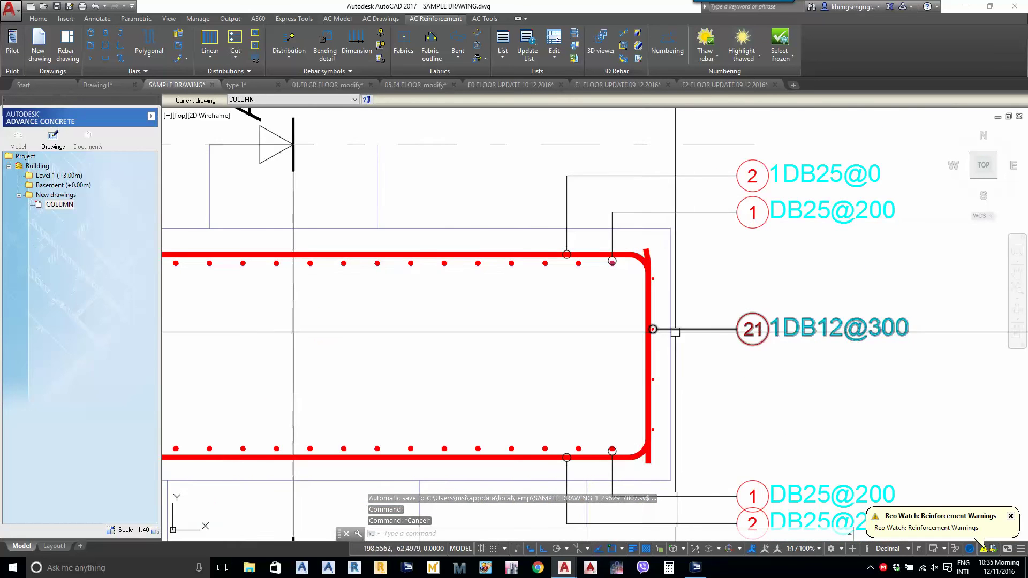
scroll(657, 351, up, 6)
scroll(657, 351, up, 2)
click(631, 308)
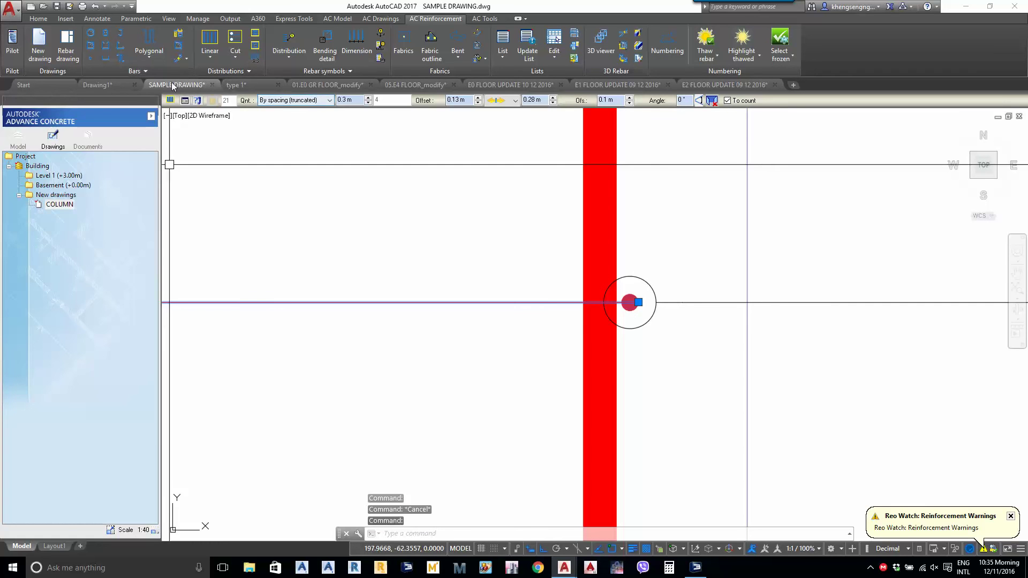
key(Escape)
scroll(499, 301, down, 3)
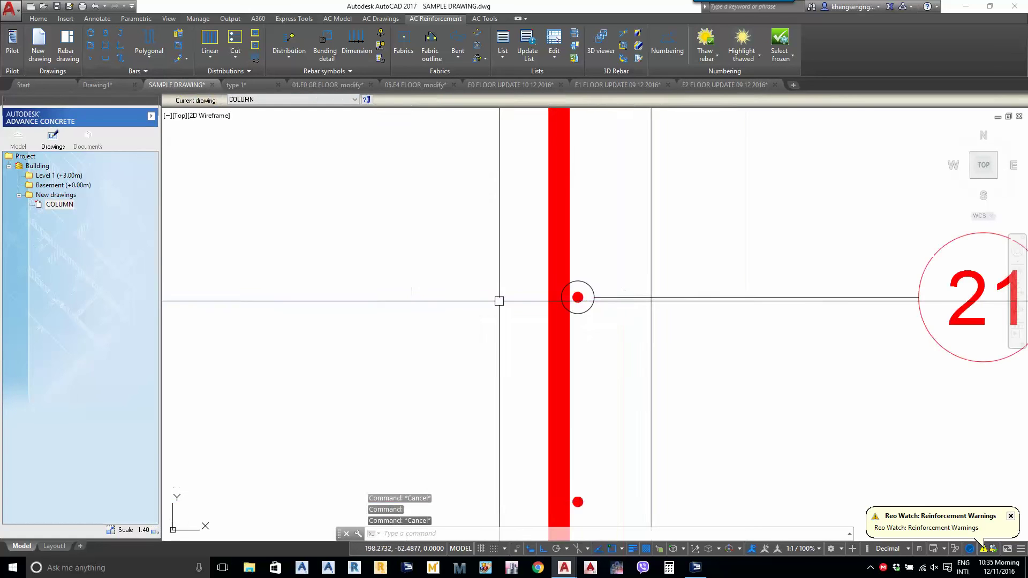
Run Find Definition on the tagged DB12 side bar distribution at the wide section's right face
scroll(607, 326, up, 2)
middle_drag(427, 299, 421, 324)
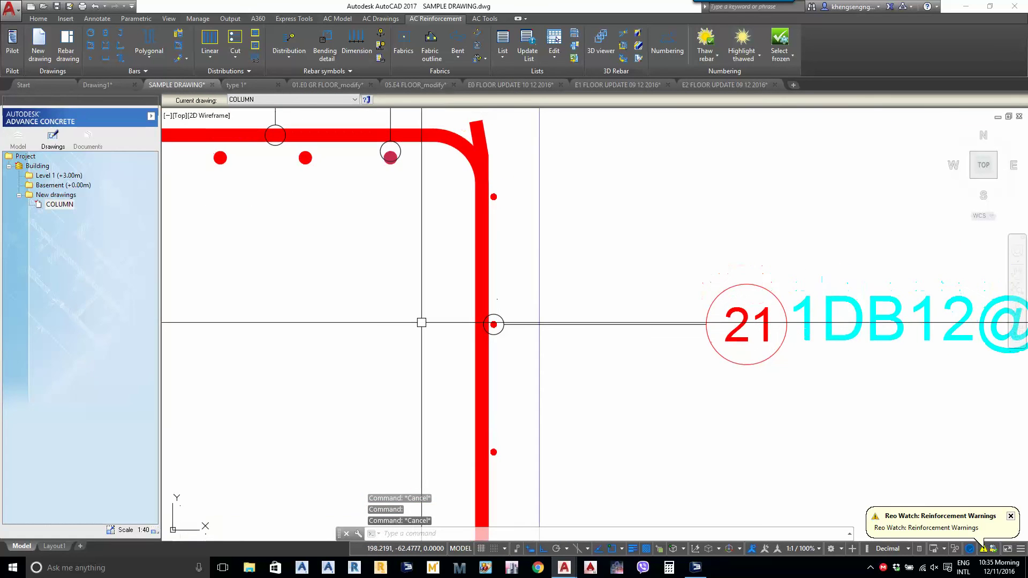
click(416, 277)
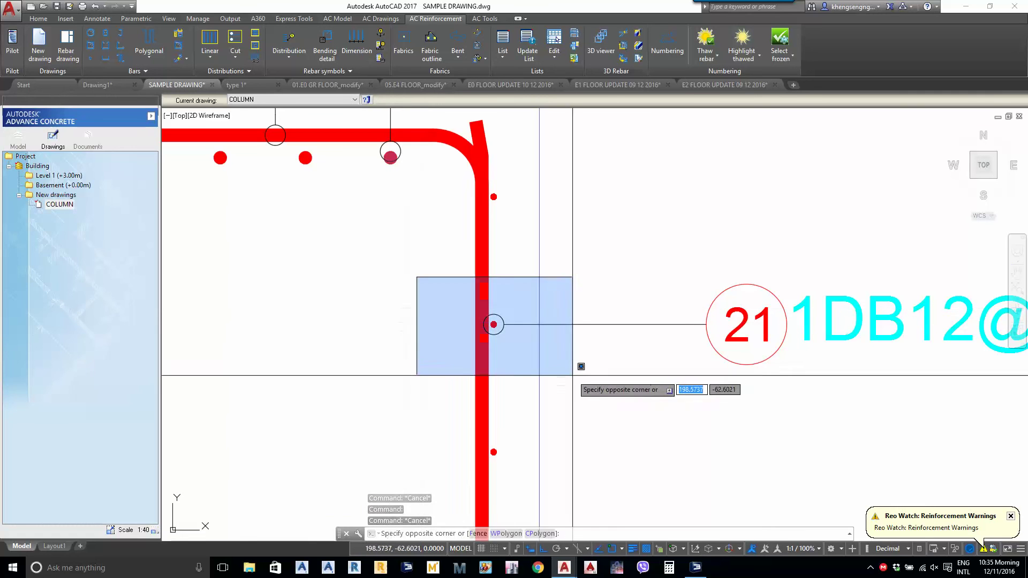
click(579, 381)
scroll(505, 328, up, 3)
click(477, 320)
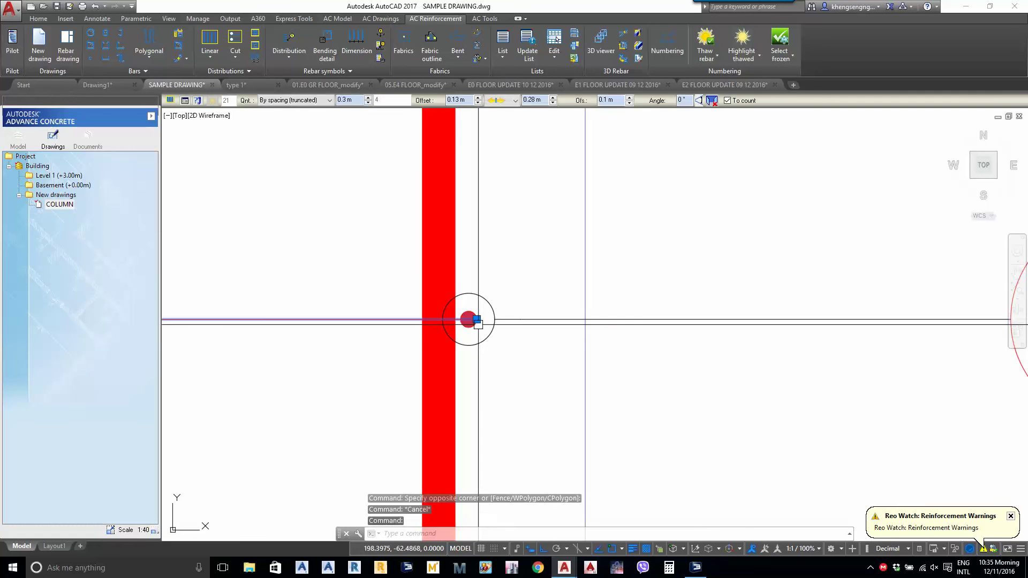
click(147, 72)
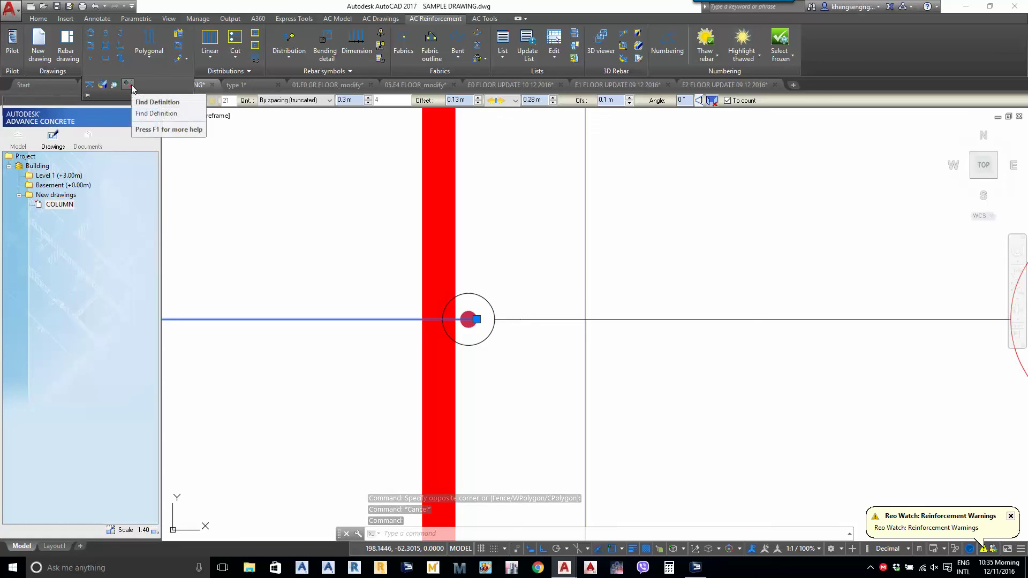
click(131, 84)
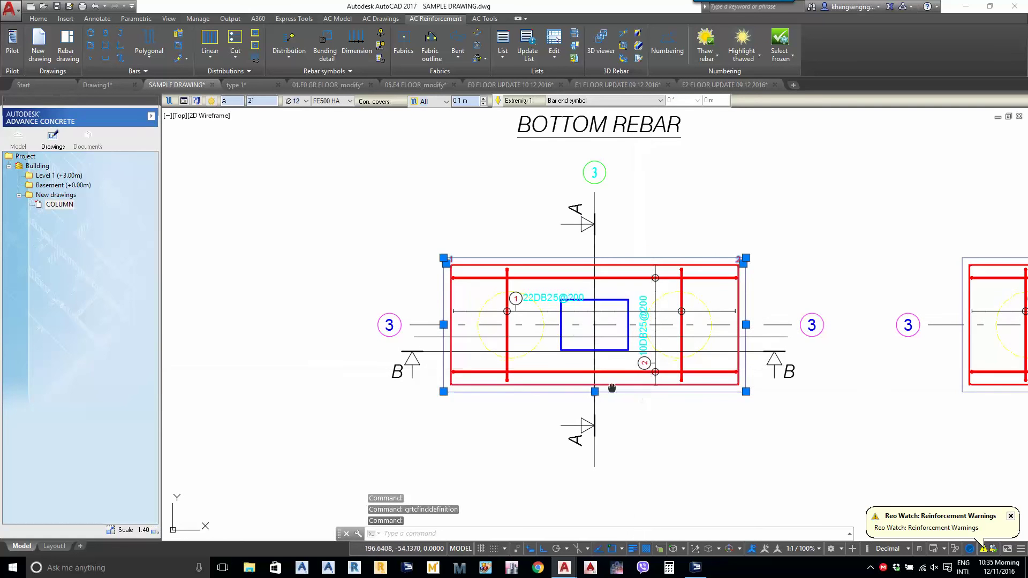
Set the position number of the DB12 definition bar in the BOTTOM REBAR plan to 3, accepting the duplicate number
middle_drag(612, 387, 489, 240)
scroll(488, 247, up, 6)
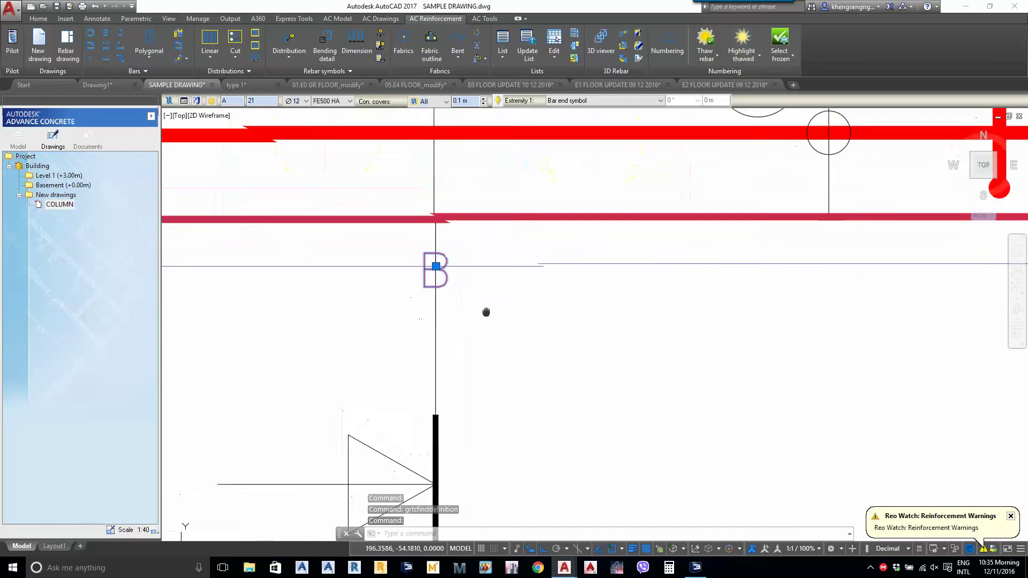
key(Escape)
click(511, 274)
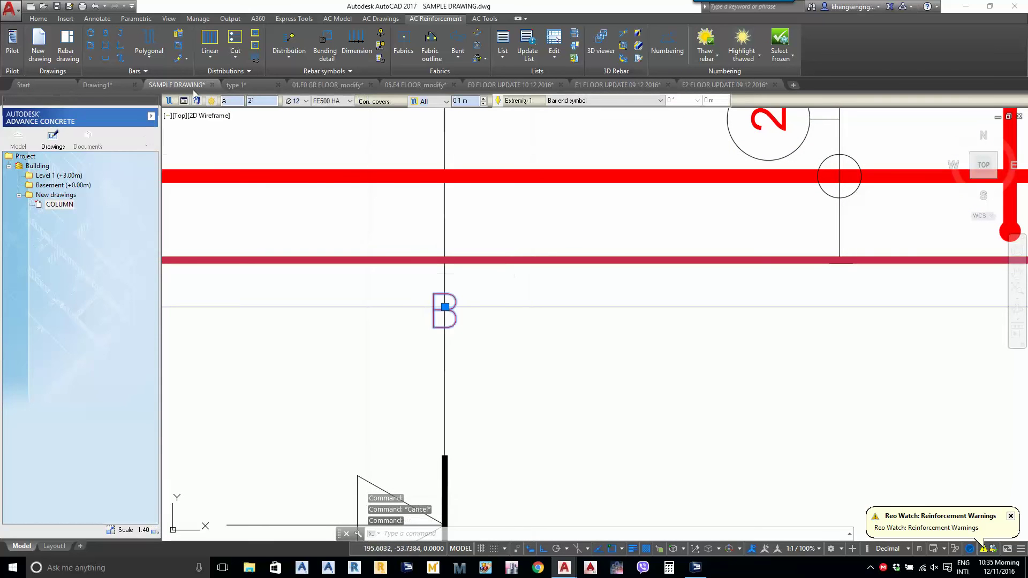
text(3)
key(Return)
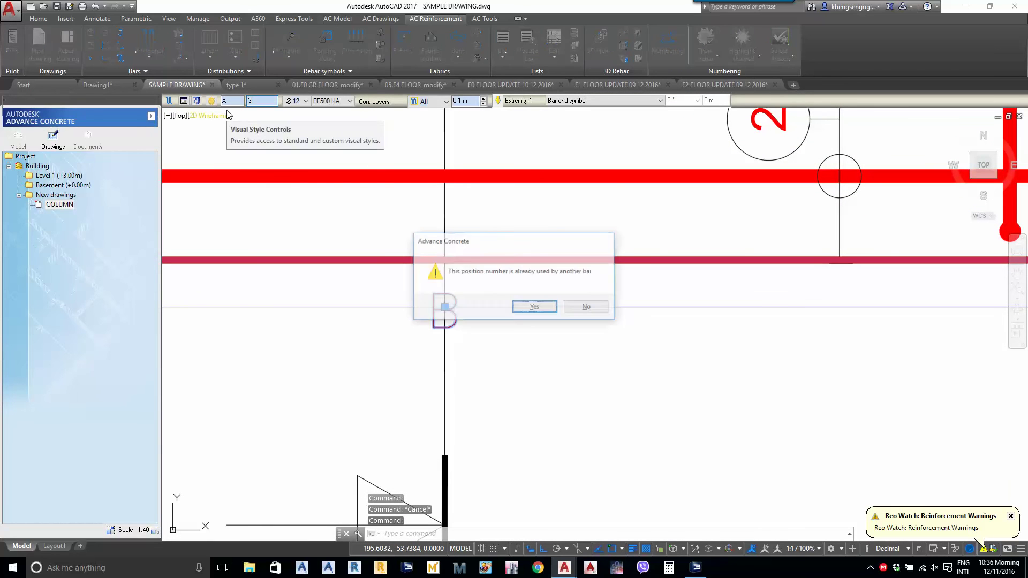
key(Return)
Move the lower mark 1 DB25@200 symbol of Face elevation 1 slightly up, away from the mark 2 symbol below it
scroll(465, 238, down, 8)
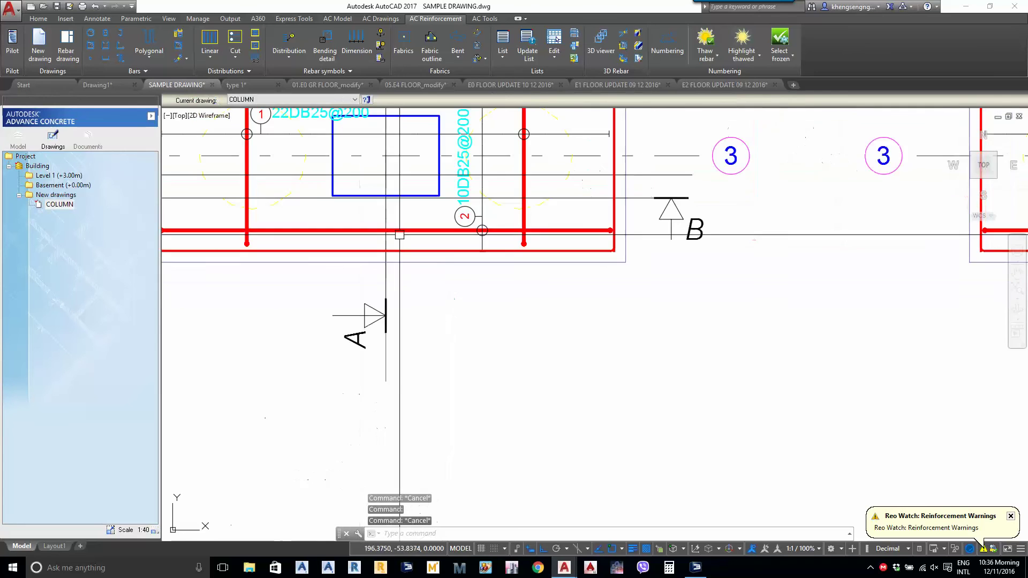
middle_drag(465, 238, 423, 238)
scroll(422, 238, down, 1)
mouse_move(601, 287)
middle_down()
mouse_move(551, 305)
mouse_move(552, 273)
middle_up()
scroll(552, 273, down, 3)
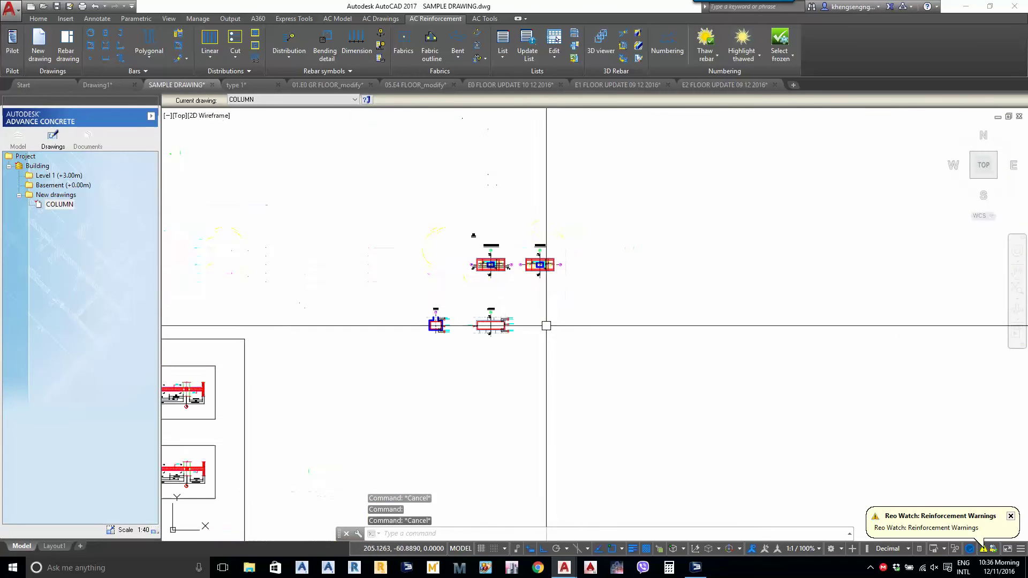
scroll(478, 331, up, 5)
scroll(607, 367, up, 4)
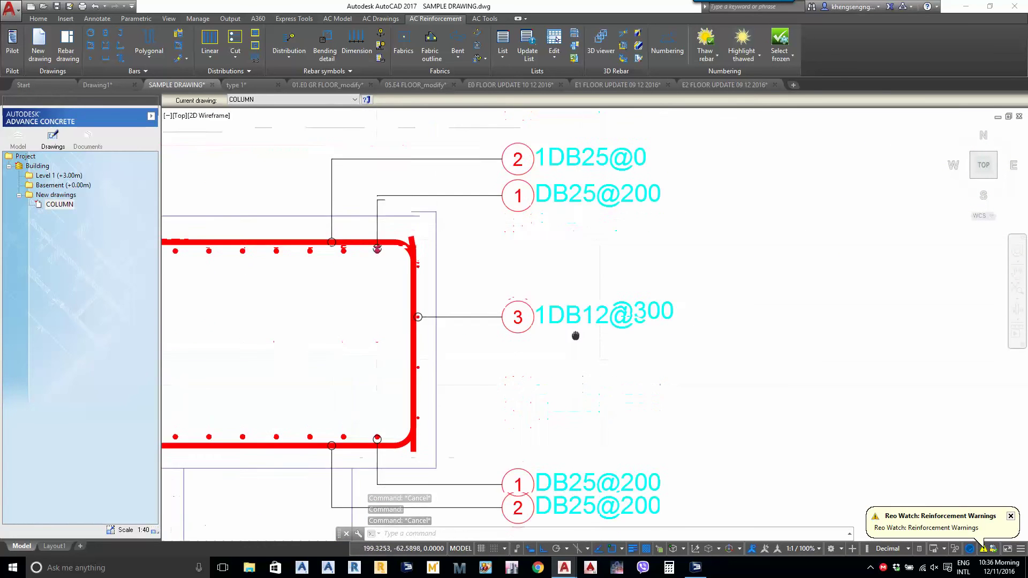
click(577, 374)
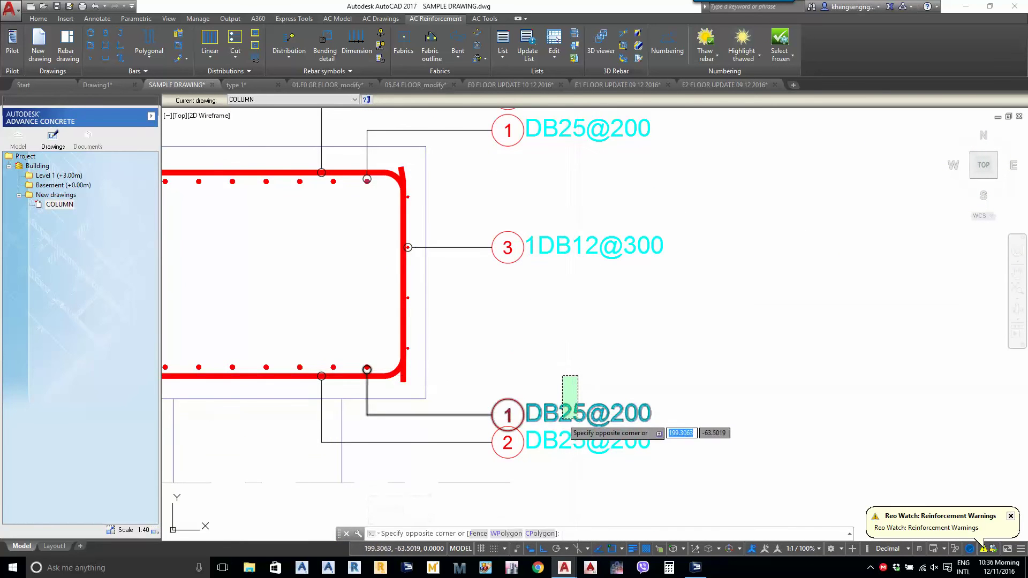
click(563, 421)
middle_drag(591, 367, 573, 424)
text(m)
key(space)
click(587, 361)
click(587, 355)
Locate the definition bar of the mark 3 side distribution in the BOTTOM REBAR plan with Find Definition
scroll(580, 368, down, 1)
scroll(473, 320, up, 4)
click(471, 320)
scroll(501, 330, up, 1)
click(505, 344)
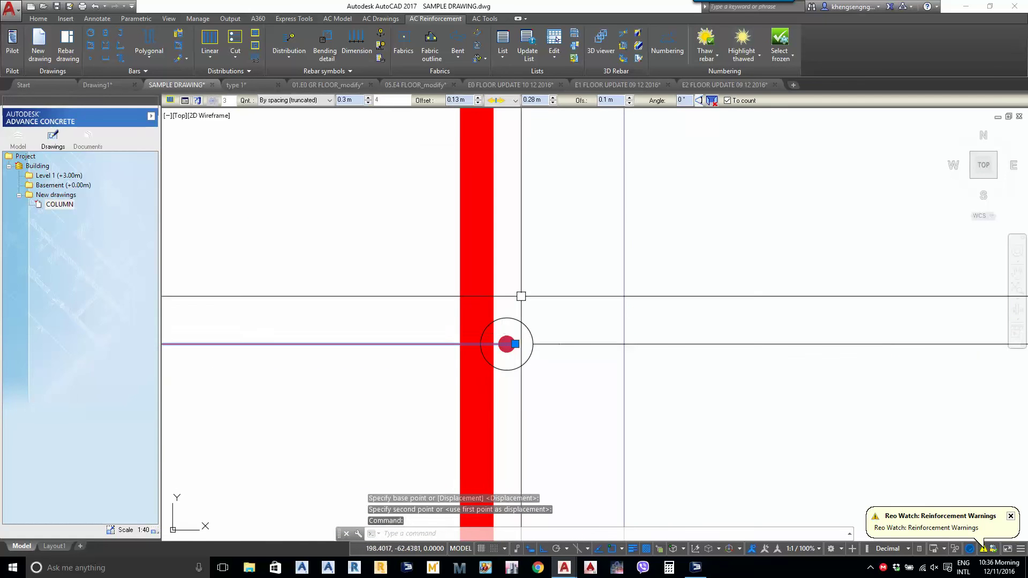
right_click(535, 303)
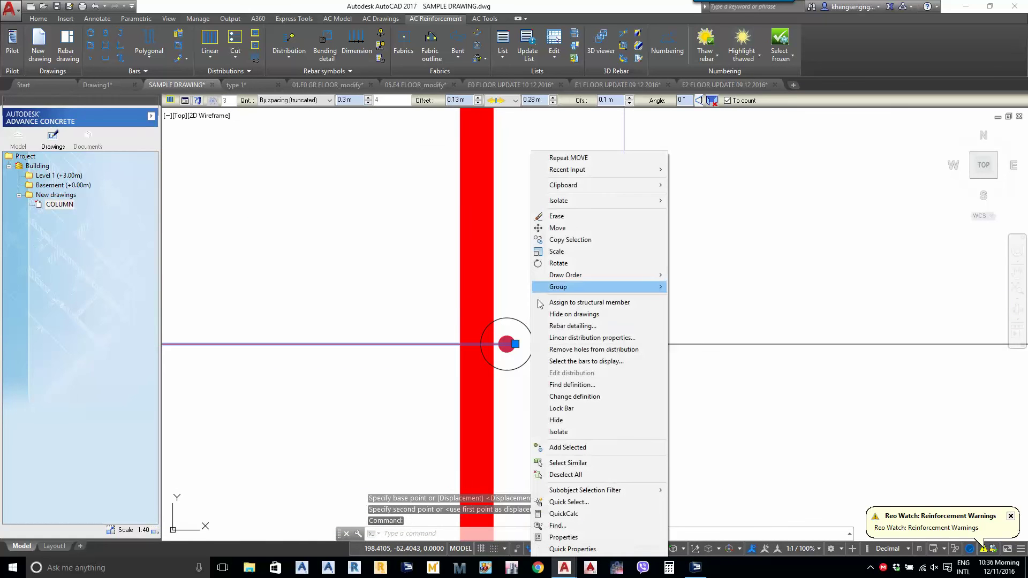
click(566, 385)
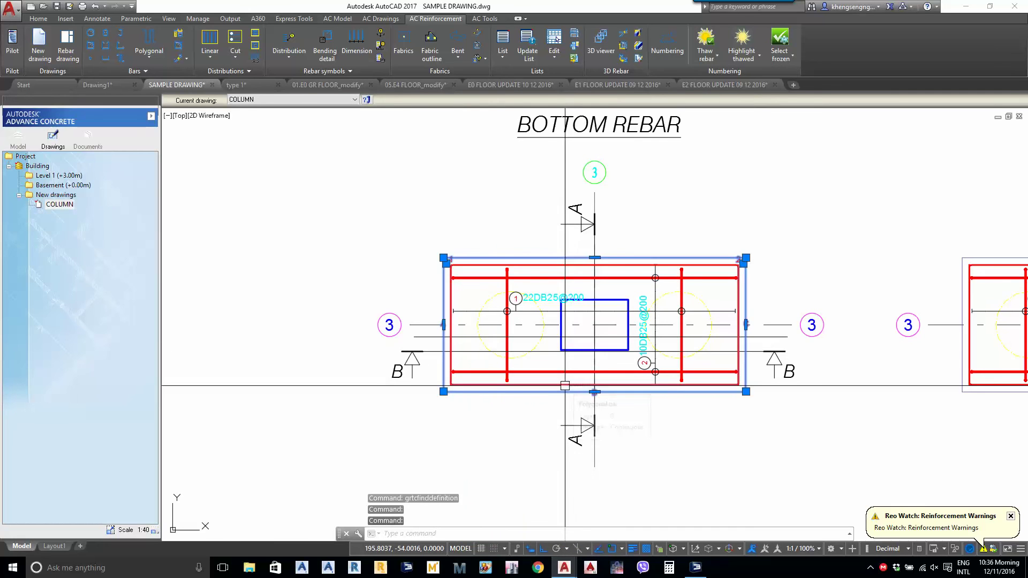
key(Escape)
Move Section A-A and Face elevation 1 together to the right, placing Face elevation 1 beneath the TOP REBAR plan
scroll(562, 402, down, 6)
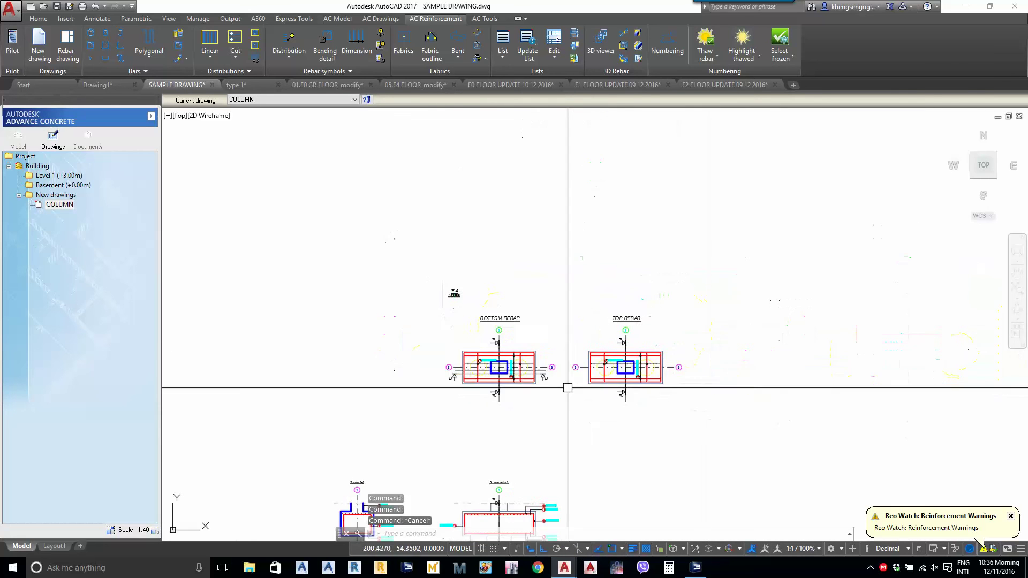
scroll(522, 225, up, 2)
middle_drag(523, 225, 515, 137)
click(324, 190)
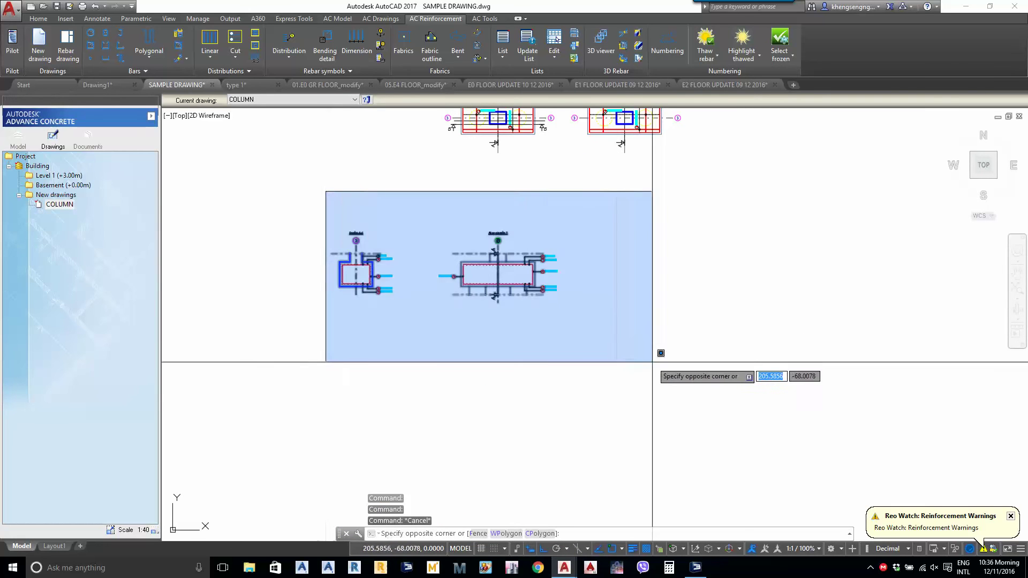
click(665, 367)
text(m)
key(Return)
click(589, 311)
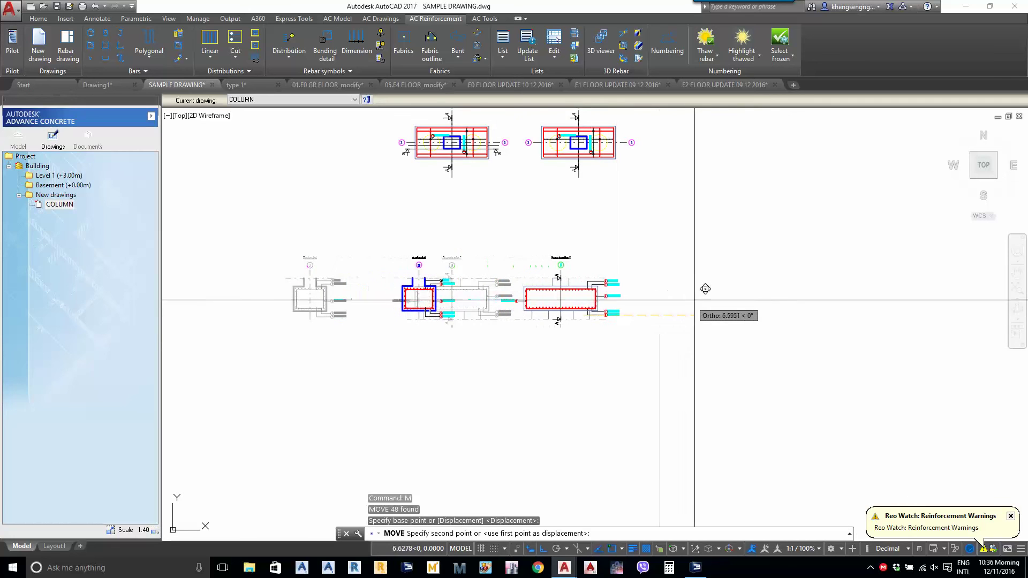
click(717, 284)
middle_drag(665, 236, 647, 288)
Draw vertical construction lines through the left and right outer edges of the TOP REBAR and BOTTOM REBAR plans
text(x)
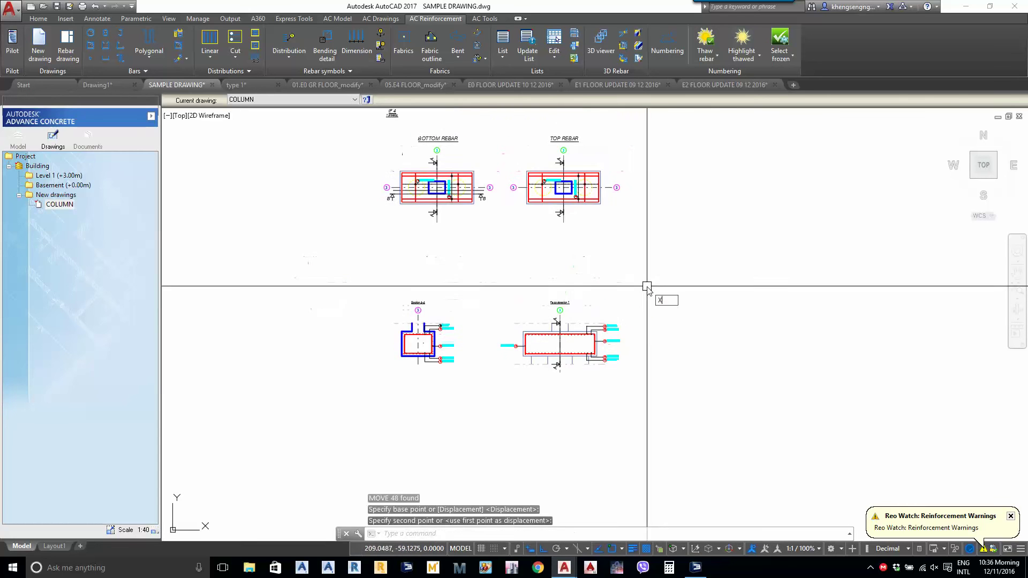
text(l)
key(Return)
scroll(599, 210, up, 2)
middle_drag(598, 213, 592, 279)
text(v)
key(Return)
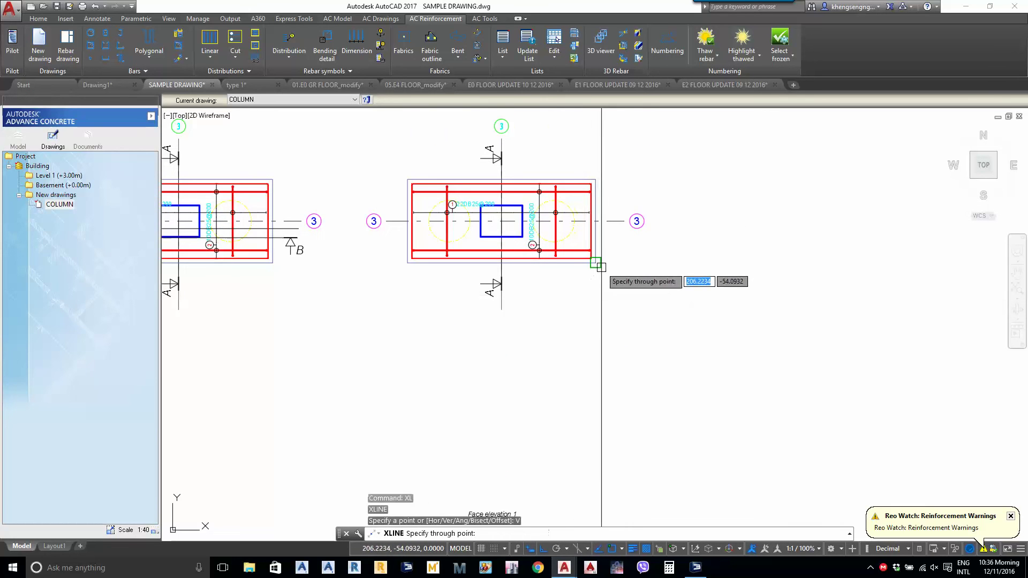
click(595, 262)
click(407, 263)
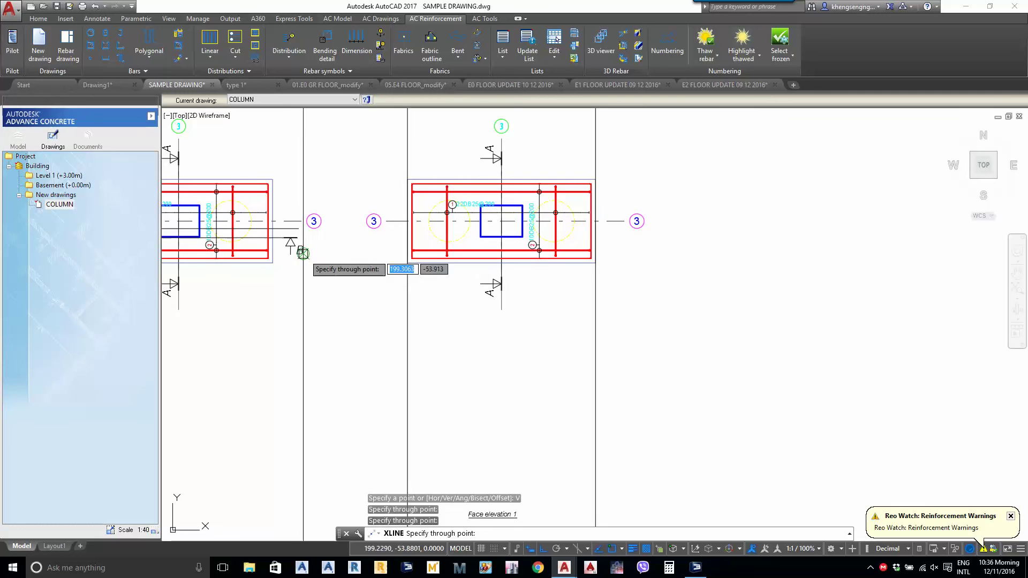
click(273, 262)
middle_drag(273, 278, 451, 306)
scroll(252, 303, up, 1)
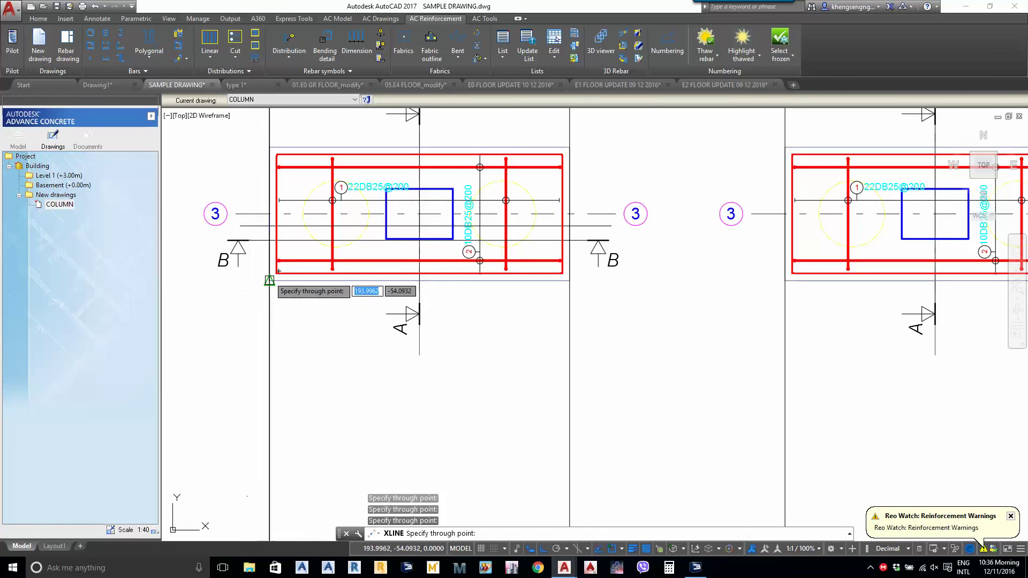
click(269, 280)
scroll(385, 324, down, 4)
middle_drag(422, 384, 386, 227)
key(Return)
Move Face elevation 1 right by about 0.22 to align its right edge with the TOP REBAR plan's right construction line
click(465, 273)
click(677, 453)
scroll(581, 396, up, 2)
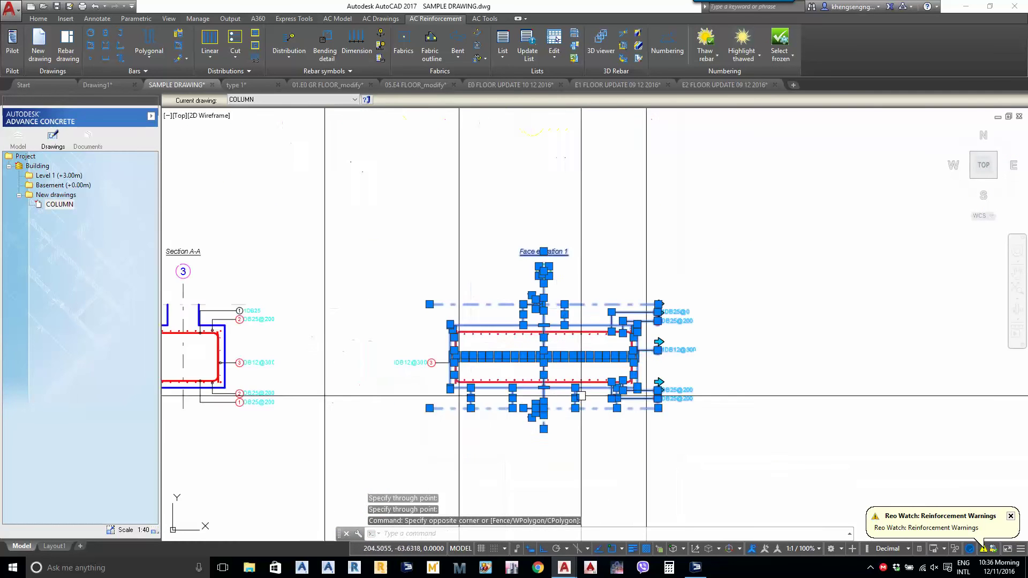
scroll(635, 372, up, 5)
text(m)
key(Return)
click(664, 367)
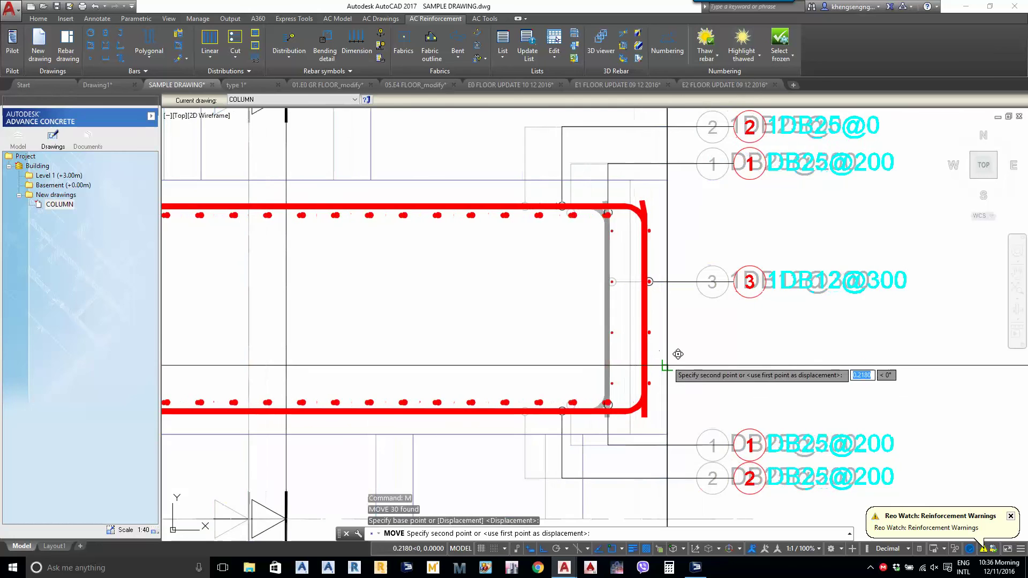
click(667, 385)
Move Section A-A slightly right so it sits inward from the BOTTOM REBAR plan's left construction line
scroll(658, 397, down, 3)
middle_drag(512, 334, 613, 382)
scroll(613, 382, down, 1)
key(Return)
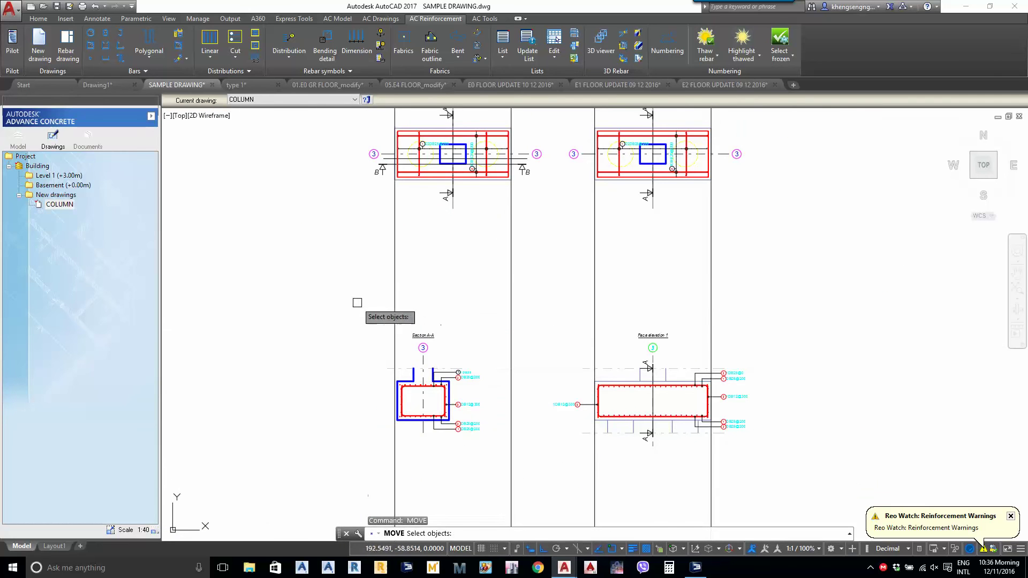
click(357, 303)
click(507, 460)
middle_drag(514, 413, 504, 389)
key(Return)
click(437, 451)
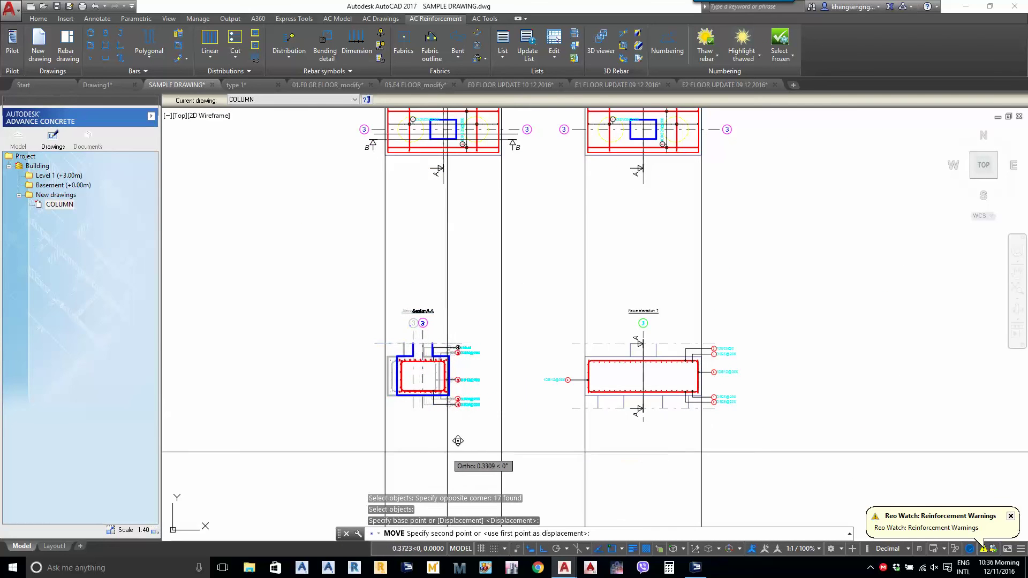
click(453, 451)
Erase the four vertical construction lines through the BOTTOM REBAR and TOP REBAR plans
scroll(448, 387, down, 3)
middle_drag(444, 420, 449, 365)
click(585, 422)
click(374, 439)
text(e)
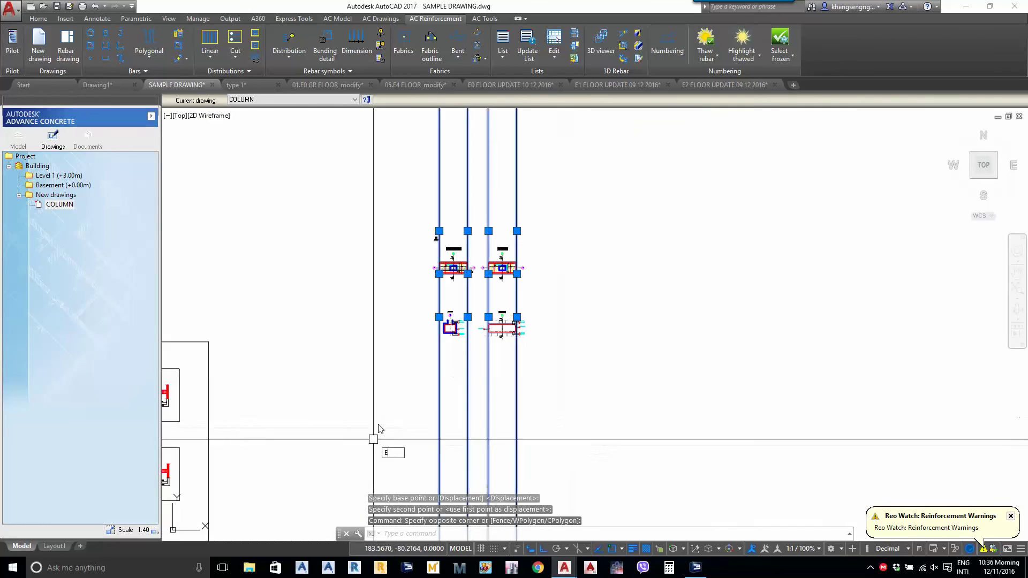
key(Return)
Move Section A-A and Face elevation 1 together upward, closer beneath the rebar plans
click(399, 291)
click(583, 371)
middle_drag(583, 372, 583, 413)
text(m)
key(Return)
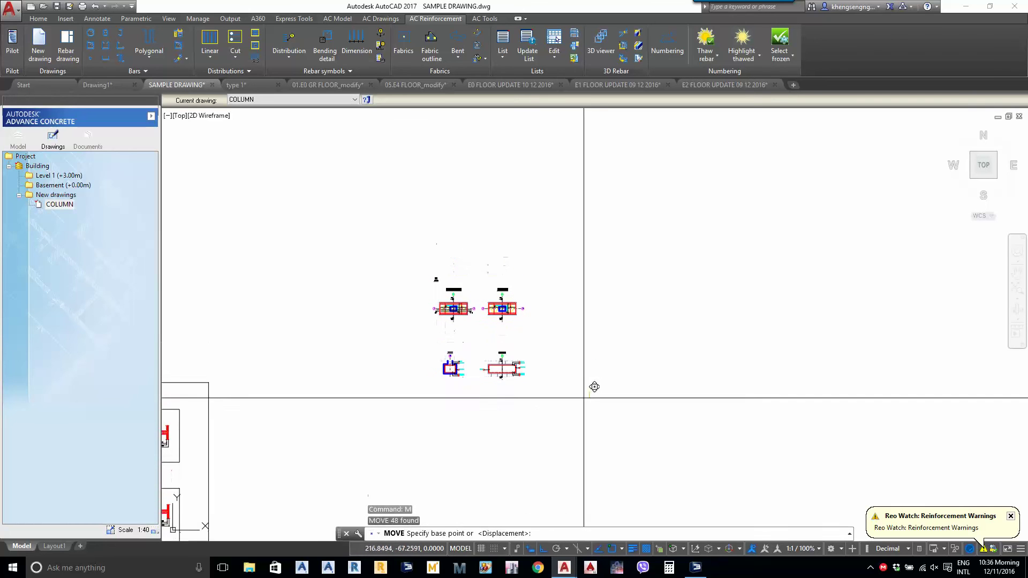
click(590, 391)
click(596, 365)
Place a polyline rebar symbol 04.ST_Num-DB-DAI-Spacing above the BOTTOM REBAR plan, attached to its upper mark 3 side bar
scroll(457, 271, up, 6)
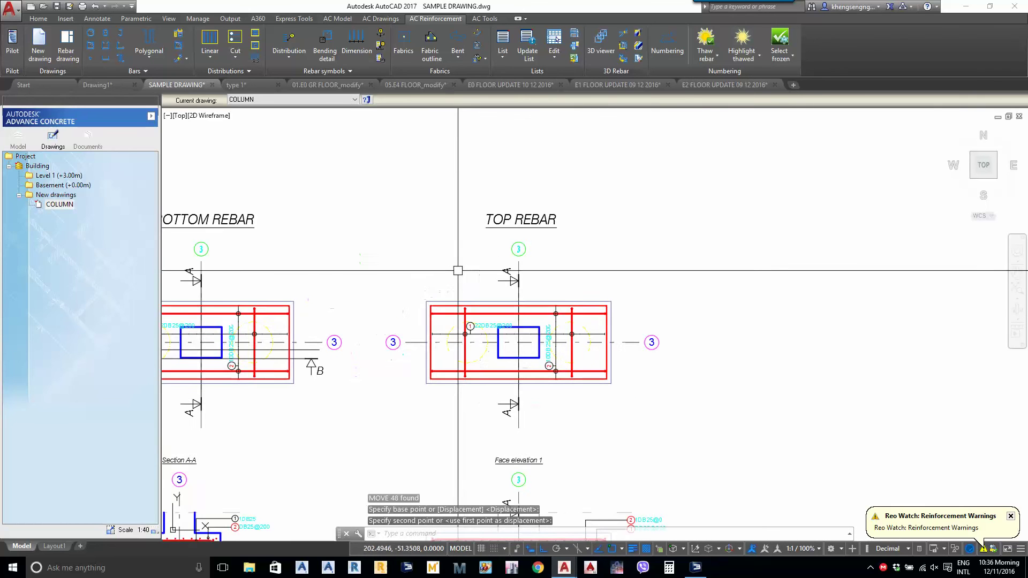
middle_drag(471, 324, 604, 276)
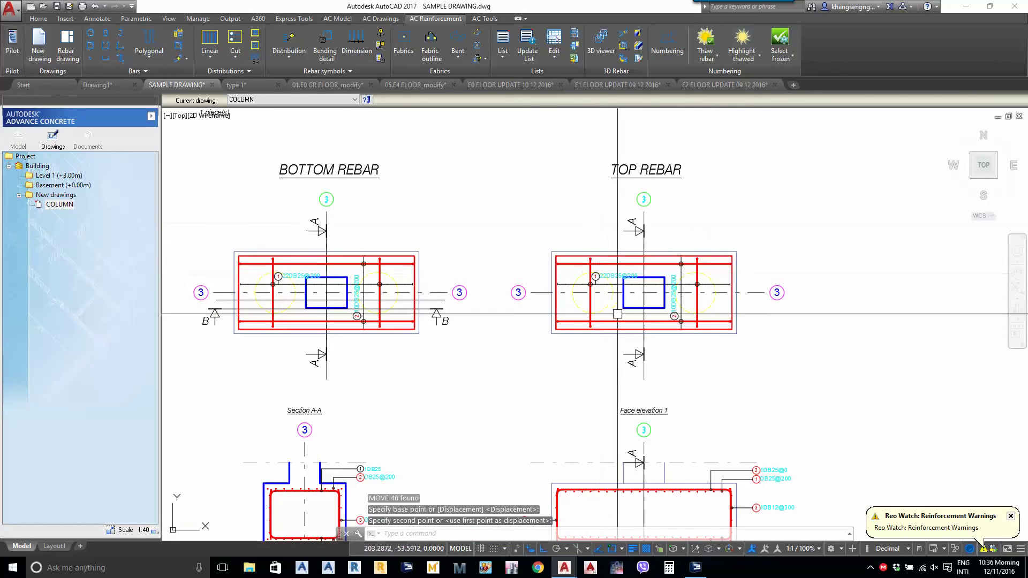
scroll(629, 207, up, 1)
middle_drag(476, 345, 753, 367)
scroll(418, 316, up, 1)
click(280, 60)
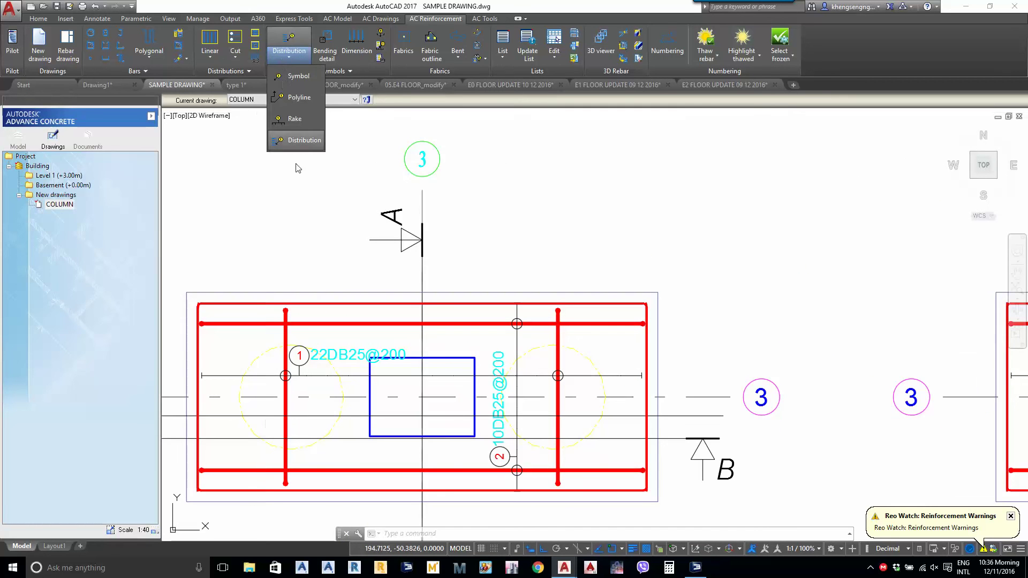
click(298, 98)
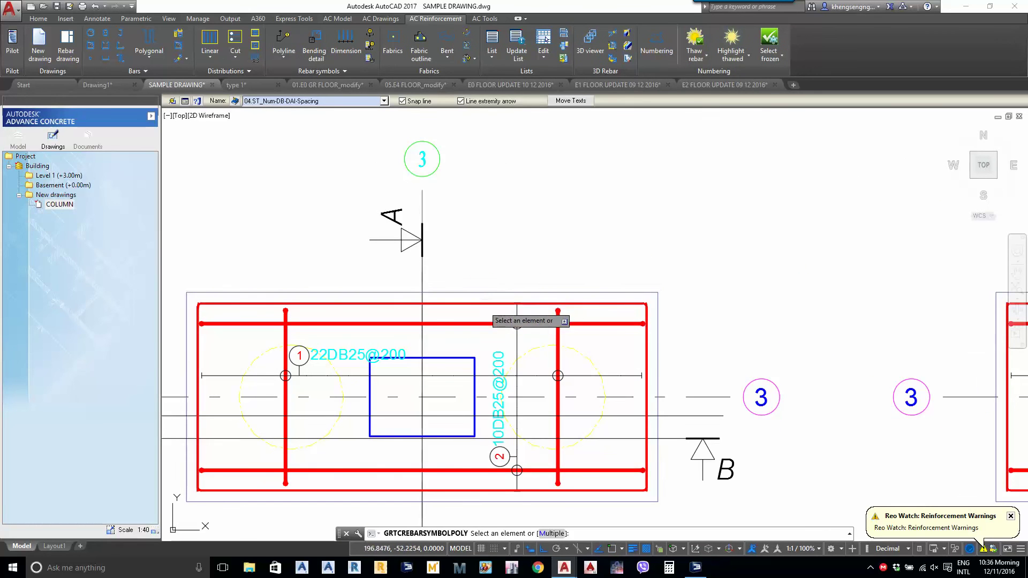
click(485, 303)
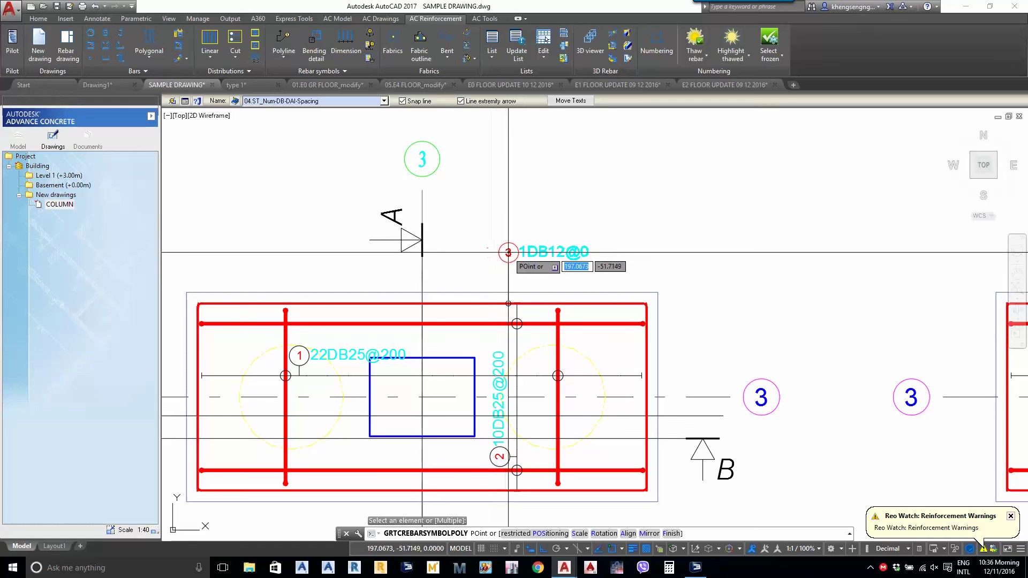
click(508, 252)
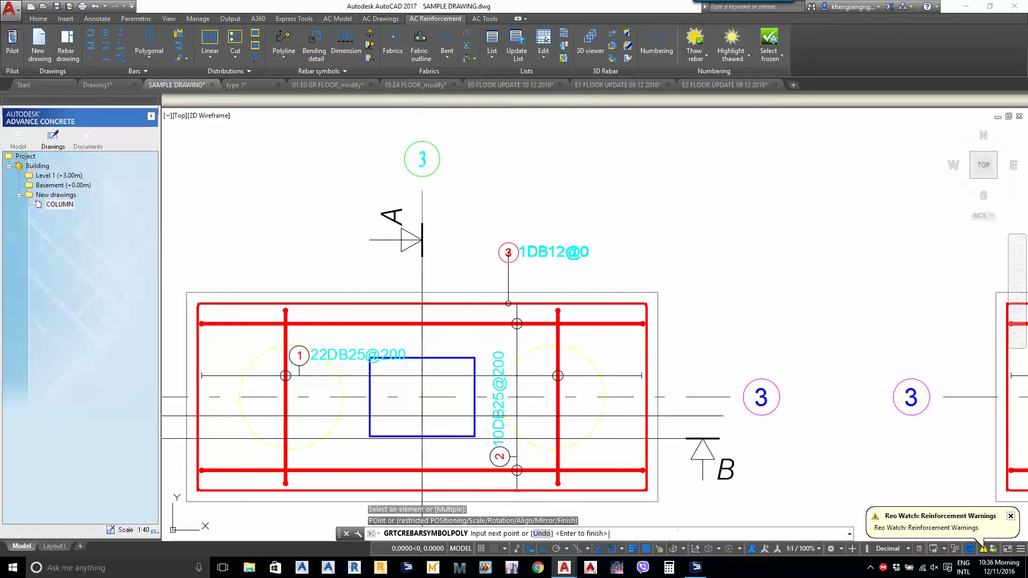
key(Return)
Draw a vertical construction line through the mark 2 distribution line in the BOTTOM REBAR plan
mouse_move(501, 323)
middle_down()
mouse_move(501, 266)
mouse_move(498, 338)
middle_up()
scroll(511, 297, up, 2)
middle_drag(511, 297, 502, 330)
text(X)
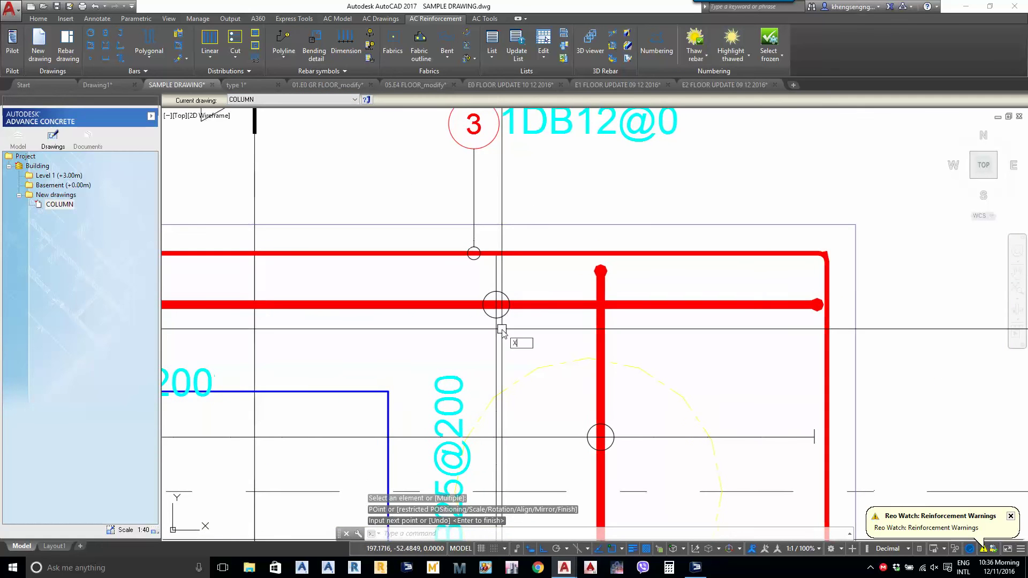
text(L)
key(Return)
text(V)
key(Return)
click(496, 373)
key(Return)
Move the upper mark 3 symbol right onto the vertical construction line
middle_drag(513, 286, 503, 407)
click(466, 268)
click(451, 287)
text(M)
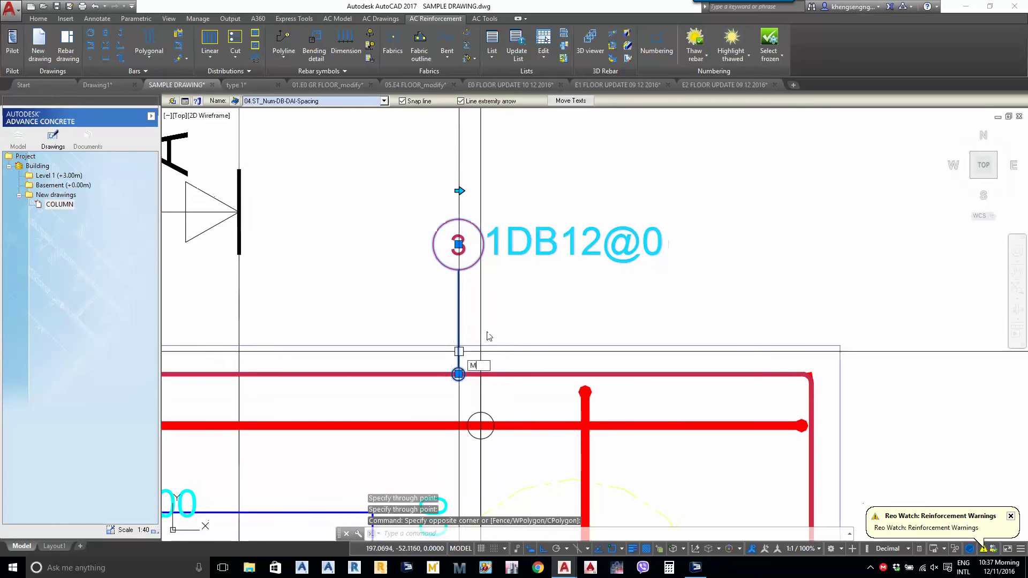
key(Return)
click(461, 247)
scroll(497, 288, down, 3)
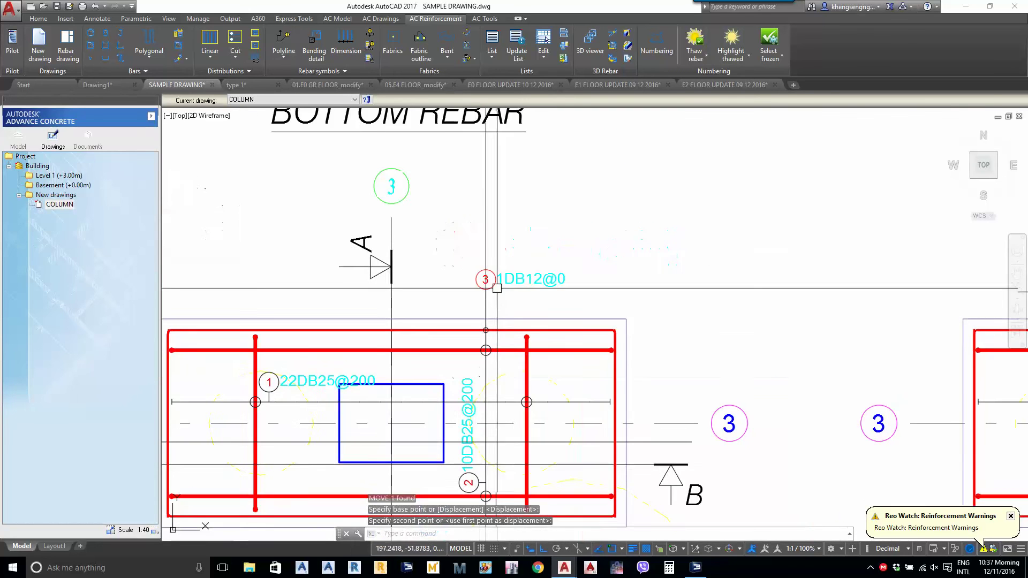
Erase the vertical construction line used to align the upper mark 3 symbol
click(497, 288)
click(485, 375)
text(E)
key(Return)
scroll(516, 425, up, 2)
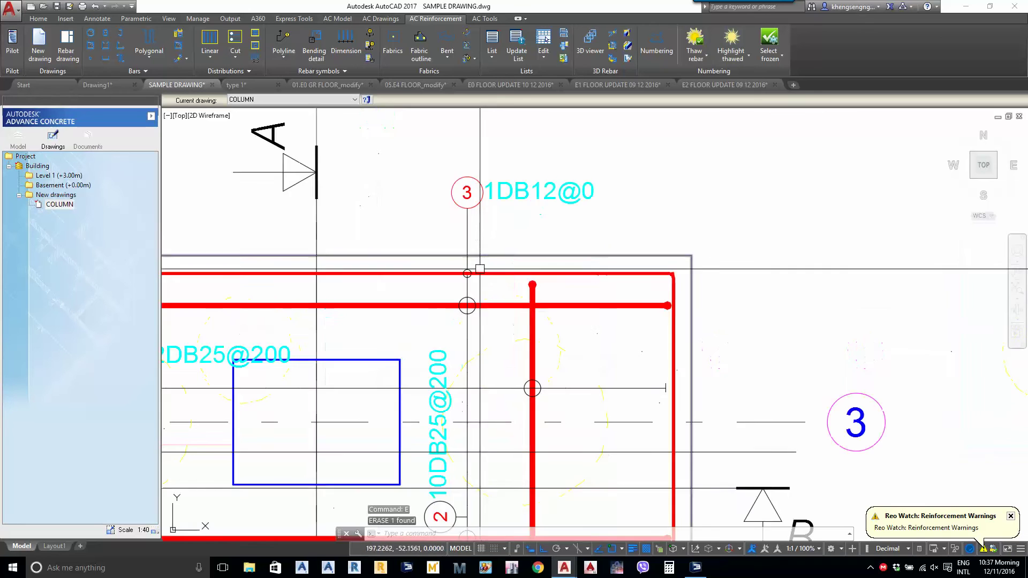
Place a polyline rebar symbol 04.ST_Num-DB-DAI-Spacing below the BOTTOM REBAR plan, attached to its lower mark 3 side bar
scroll(479, 269, down, 4)
scroll(486, 280, up, 3)
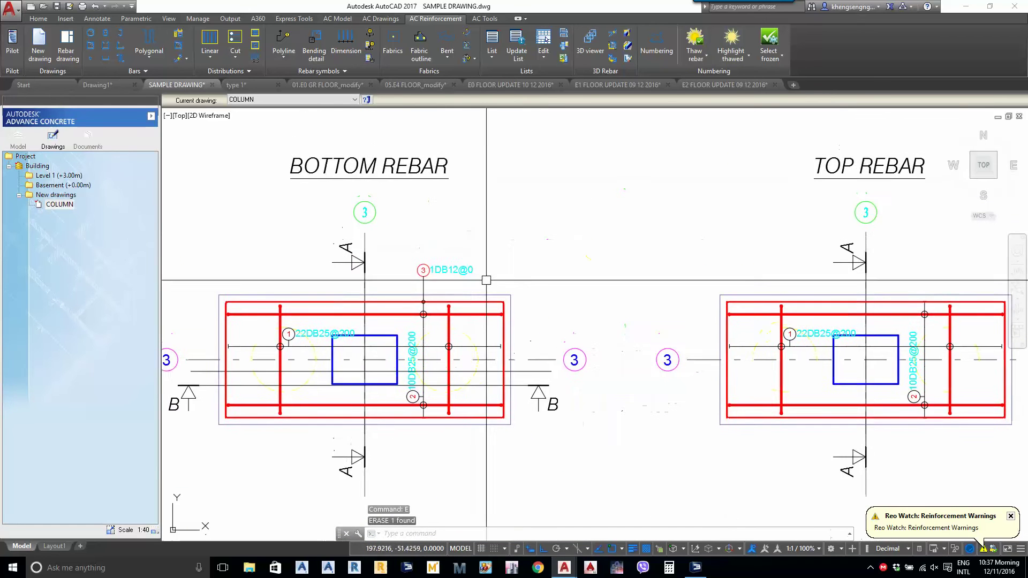
scroll(512, 232, down, 3)
scroll(615, 280, up, 5)
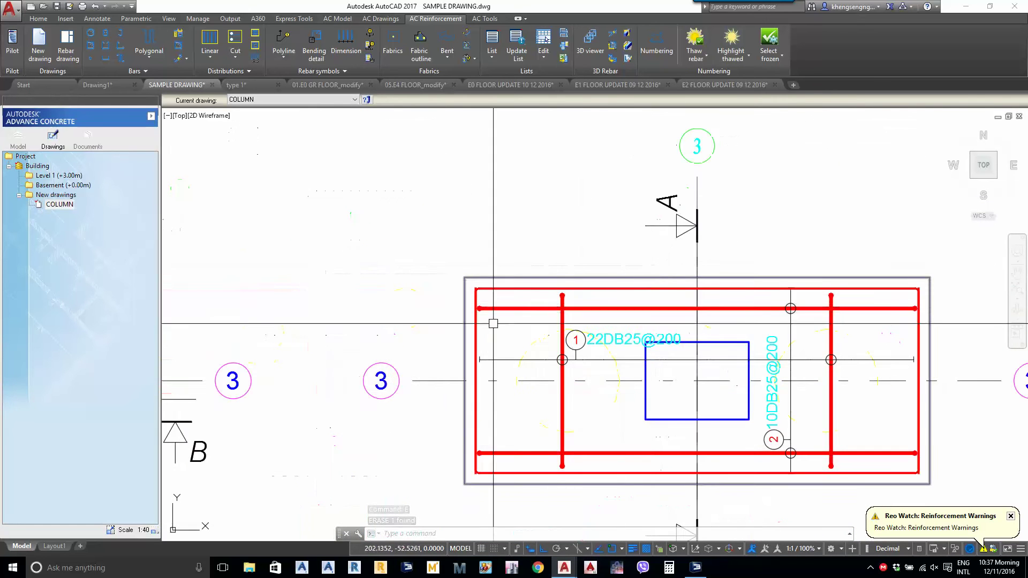
middle_drag(375, 345, 909, 325)
click(487, 268)
middle_drag(484, 278, 482, 215)
key(Escape)
middle_drag(518, 406, 492, 328)
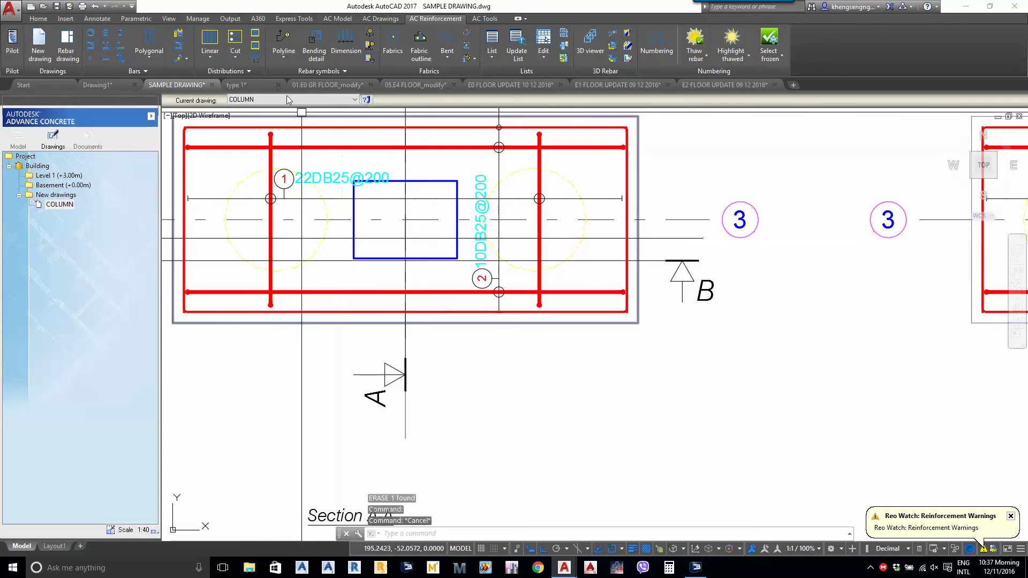
click(285, 39)
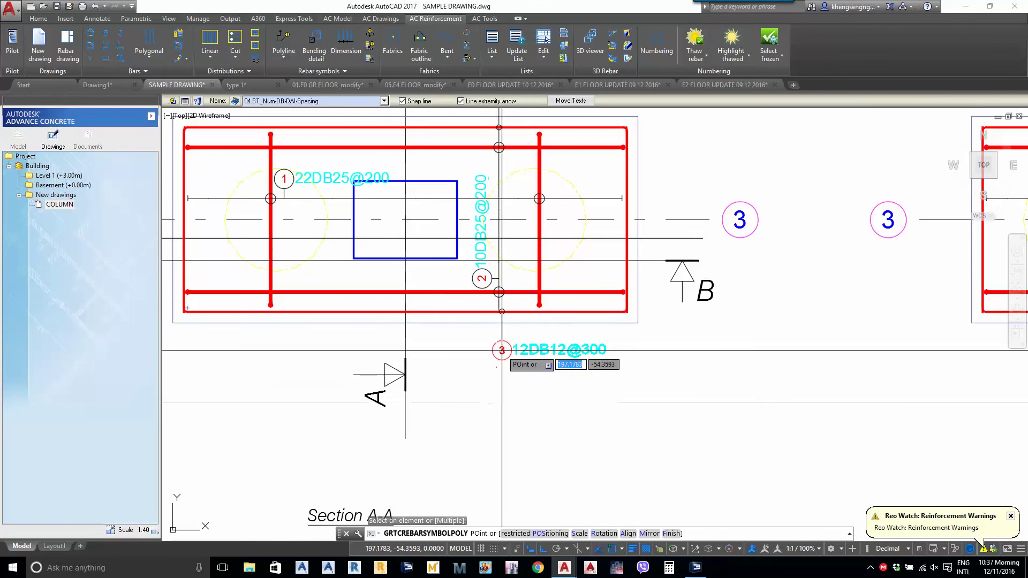
key(Return)
scroll(512, 295, up, 2)
Draw a vertical construction line through the mark 2 distribution's lower circle in the BOTTOM REBAR plan
text(X)
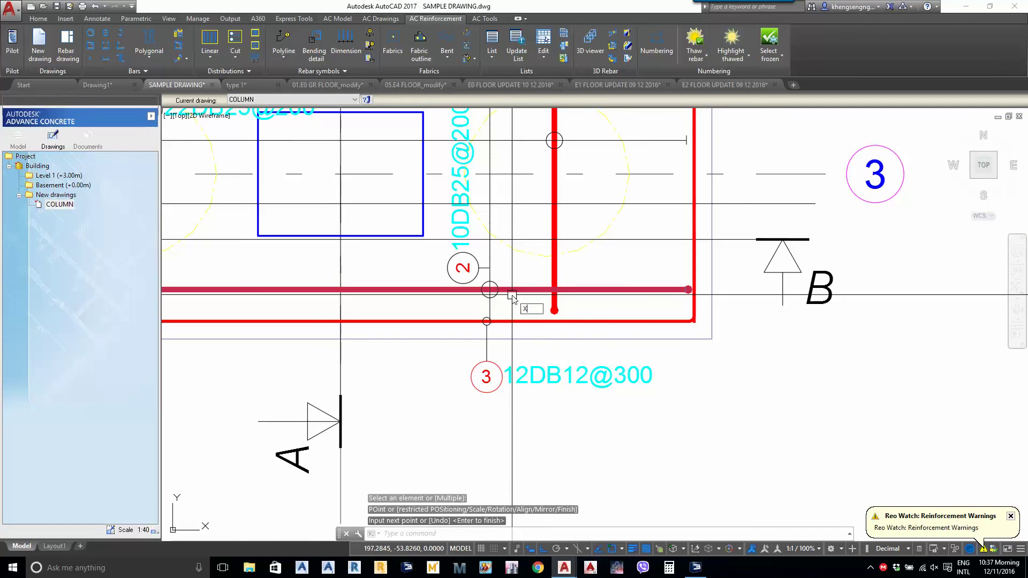
text(L)
key(Return)
scroll(512, 295, up, 3)
click(463, 312)
key(Return)
Move the lower mark 3 symbol right onto the vertical construction line
scroll(463, 312, down, 2)
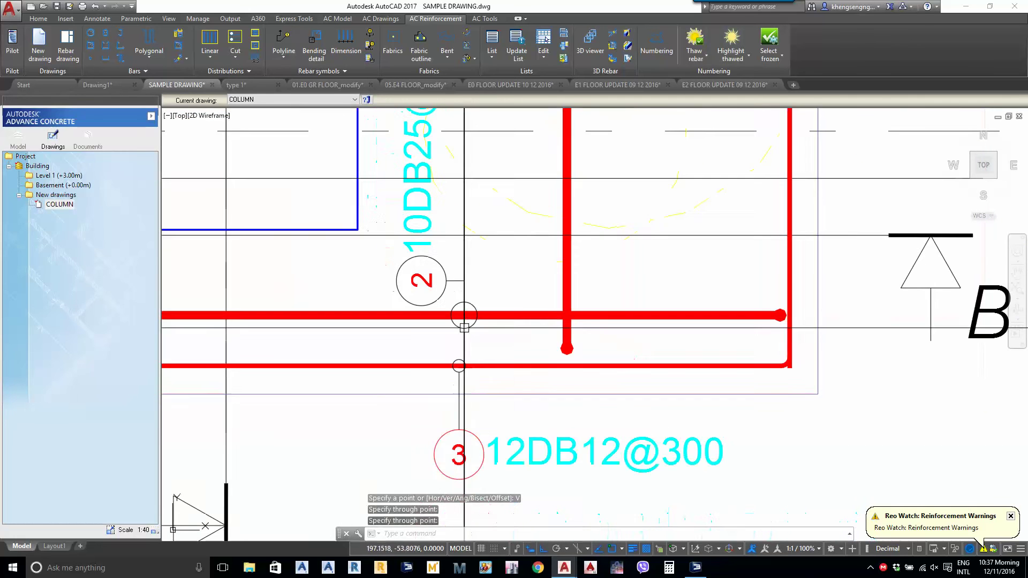
click(452, 418)
key(Return)
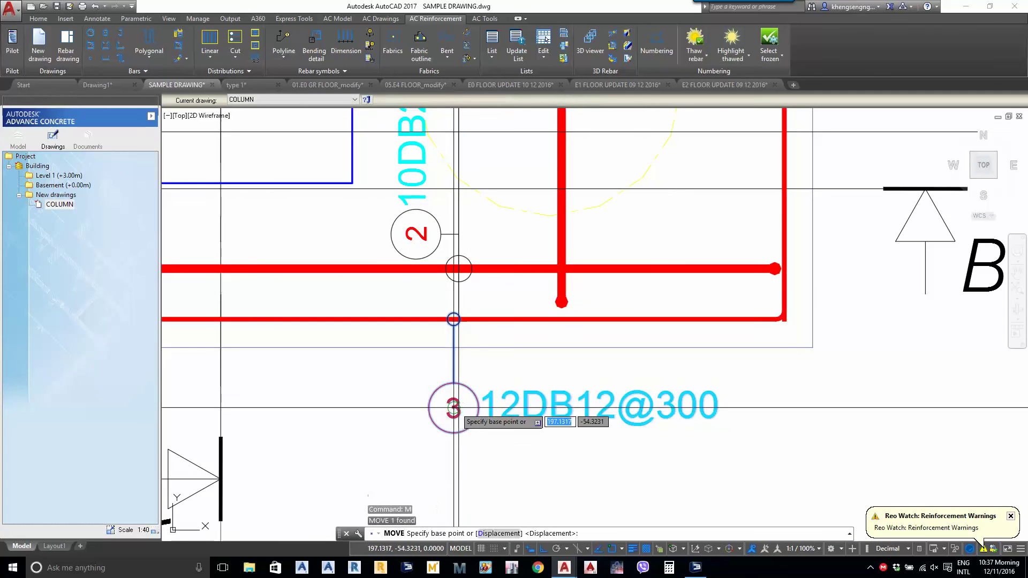
click(454, 409)
click(458, 409)
Erase the vertical construction line used to align the lower mark 3 symbol
scroll(470, 386, down, 4)
middle_drag(473, 452, 472, 441)
click(504, 482)
click(458, 415)
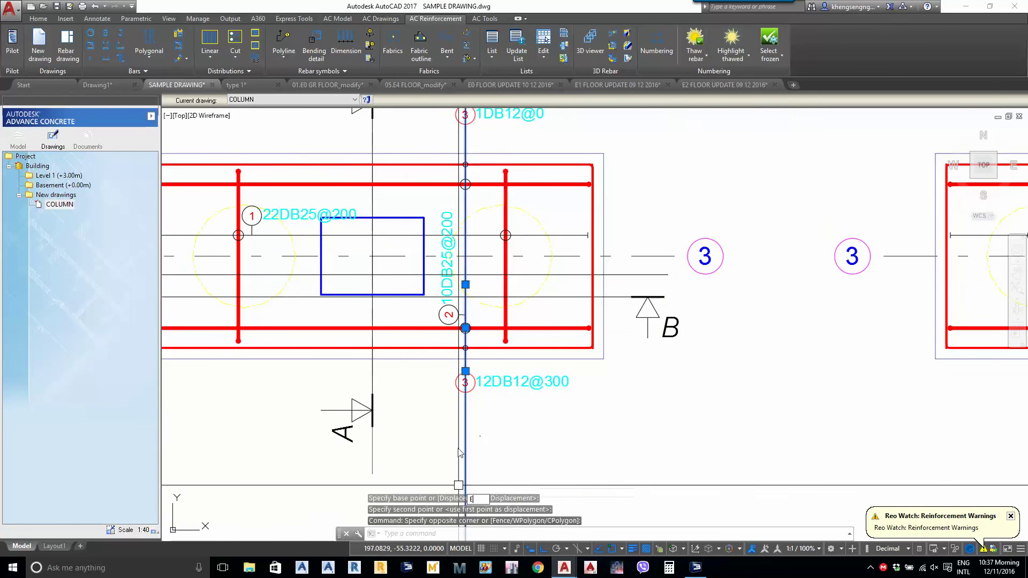
text(e)
key(Return)
Examine the side bars of the TOP REBAR plan and compare them with the annotated BOTTOM REBAR plan
scroll(458, 402, down, 5)
middle_drag(474, 337, 482, 395)
middle_drag(671, 422, 533, 386)
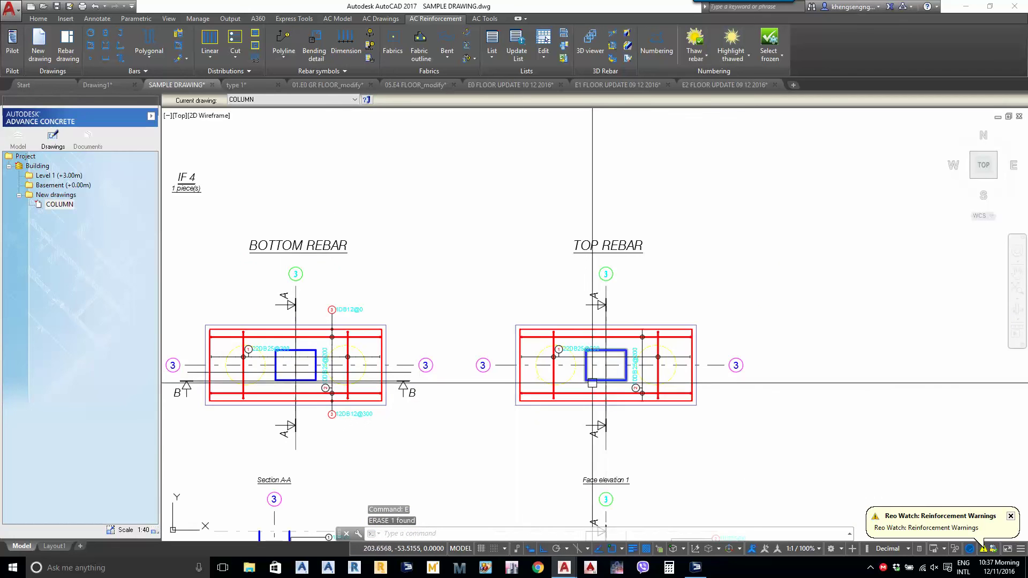
scroll(566, 321, up, 4)
click(567, 325)
scroll(515, 404, down, 4)
scroll(514, 404, up, 5)
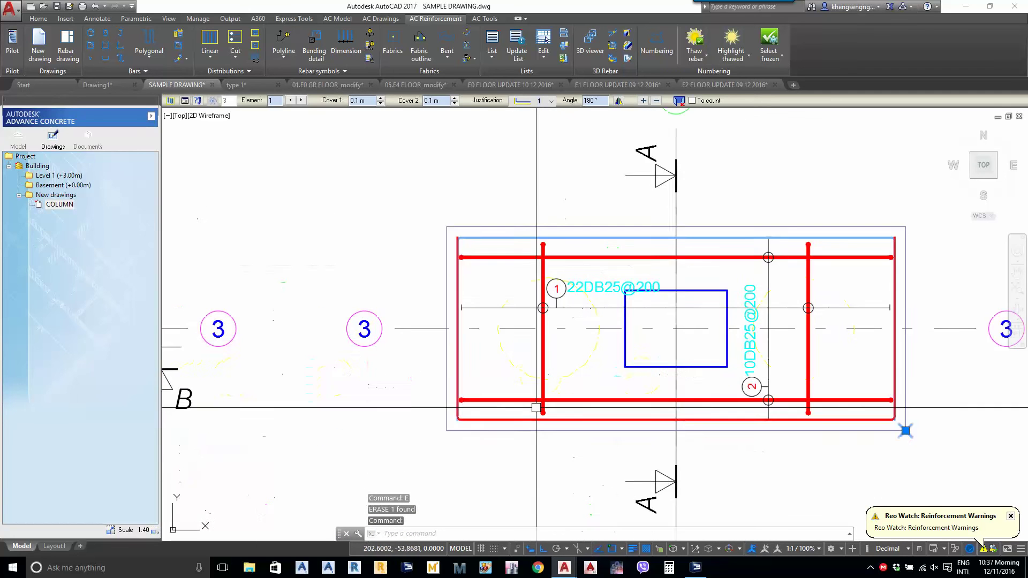
key(Escape)
scroll(489, 378, down, 5)
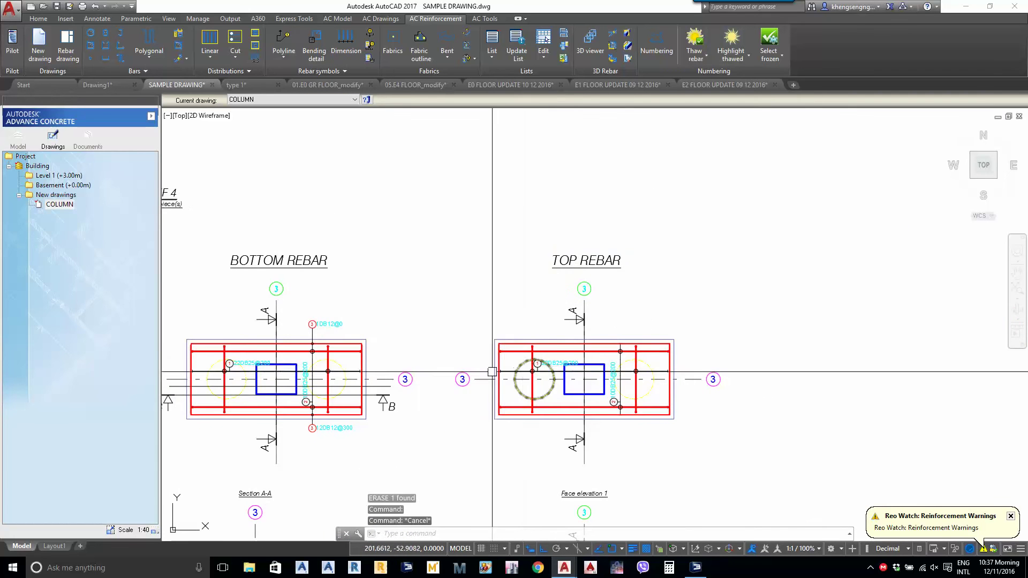
scroll(375, 364, up, 5)
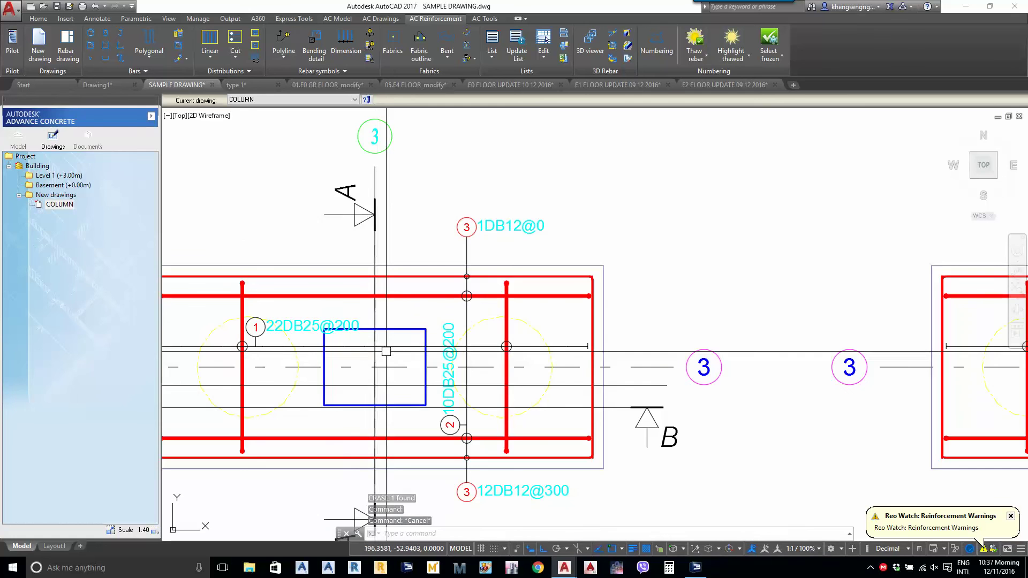
scroll(386, 351, down, 5)
scroll(438, 283, up, 5)
Edit the upper mark 3 symbol's text in the BOTTOM REBAR plan, replacing the quantity and spacing fields so it reads 4DB12@300
click(435, 307)
click(425, 342)
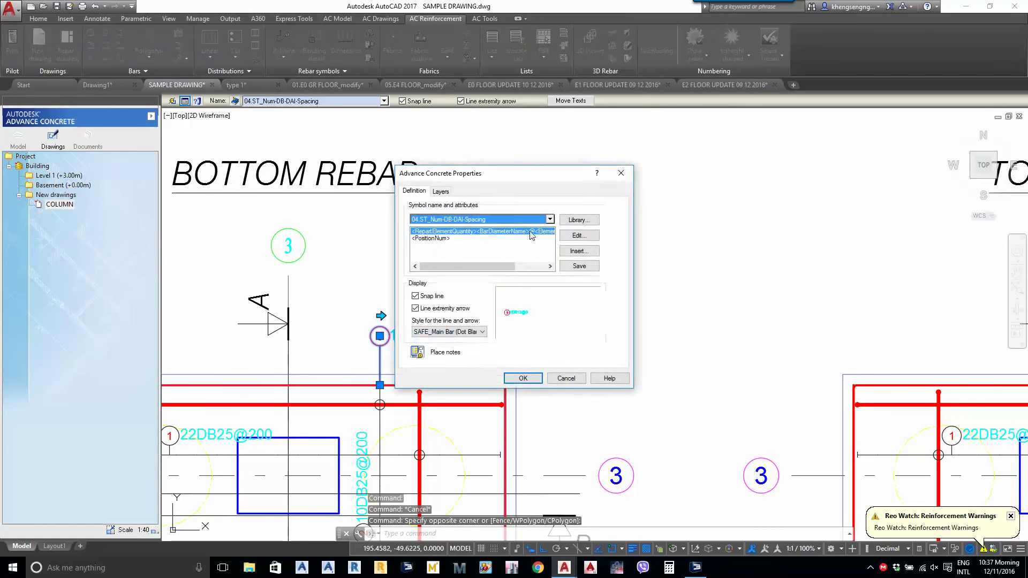
click(577, 239)
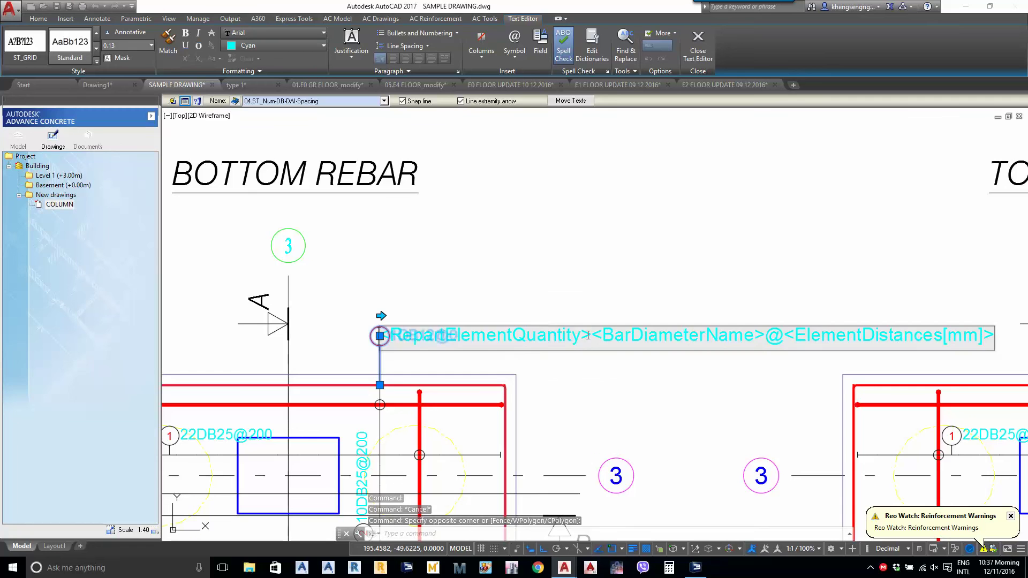
drag(587, 335, 380, 336)
key(Delete)
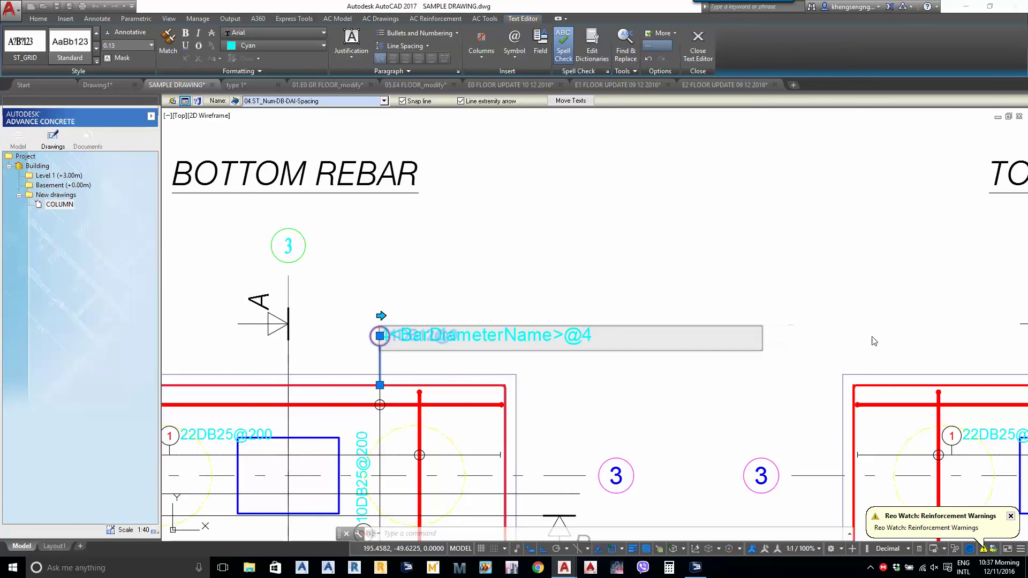
click(864, 414)
click(523, 378)
Replace the quantity field in the lower mark 3 symbol's text with 4 so it reads 4DB12@300
middle_drag(460, 538, 464, 350)
click(442, 400)
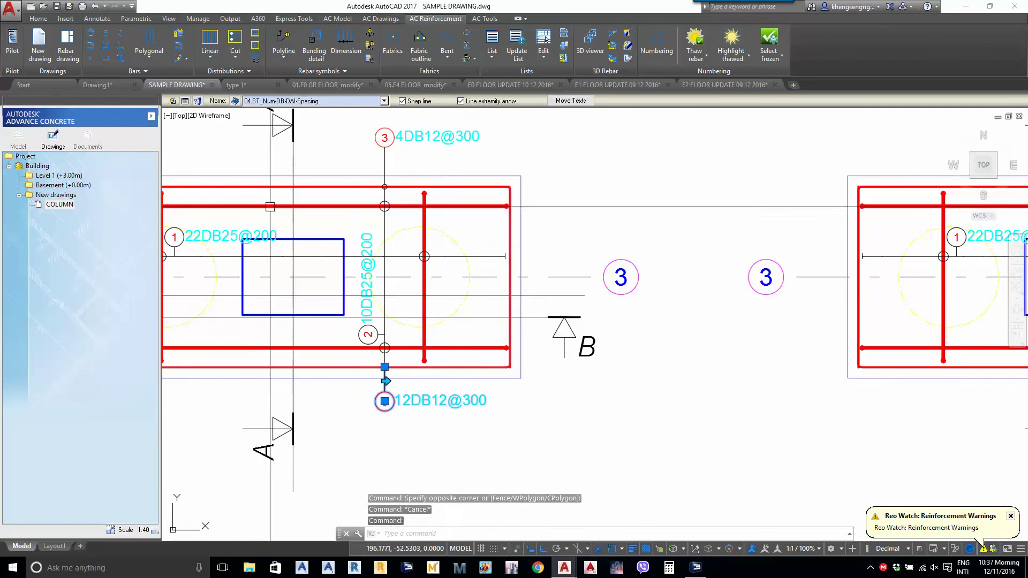
click(185, 101)
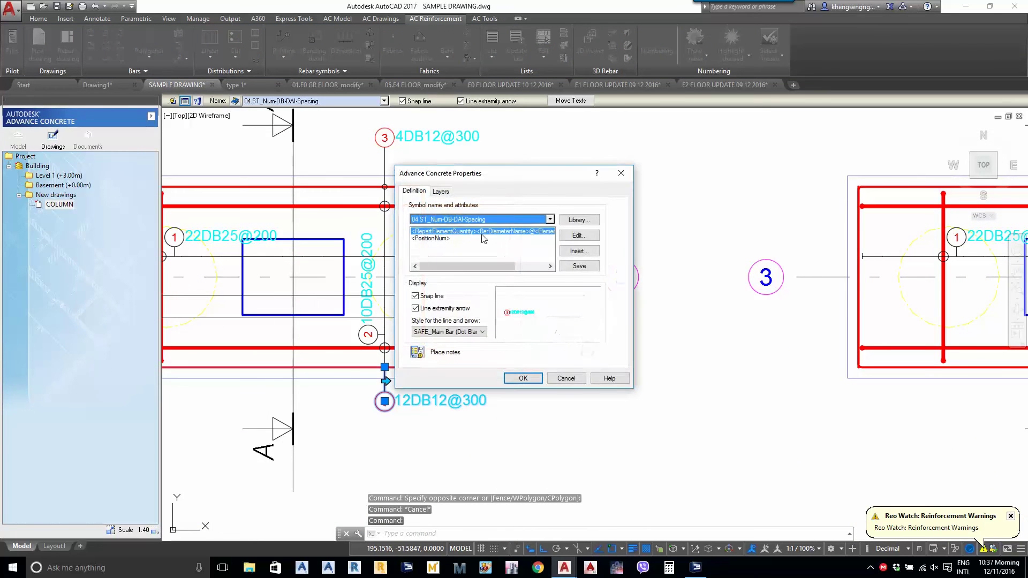
click(584, 239)
drag(596, 398, 245, 381)
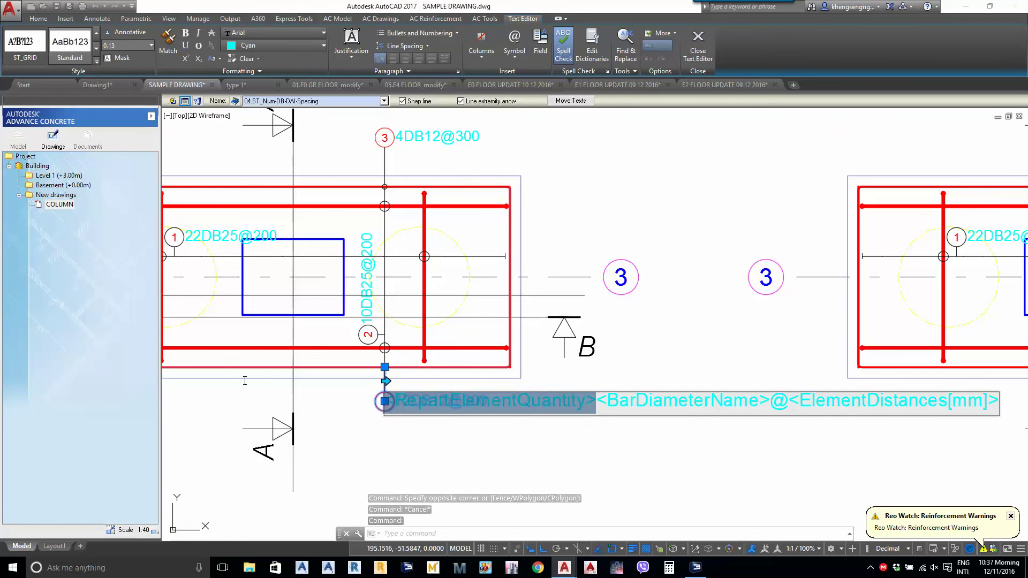
text(4)
click(480, 438)
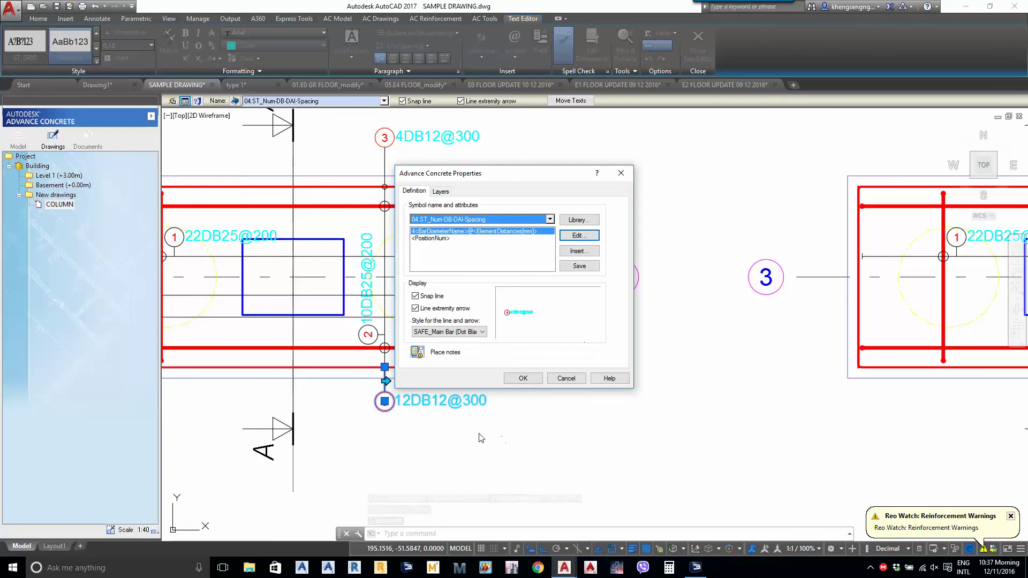
click(523, 378)
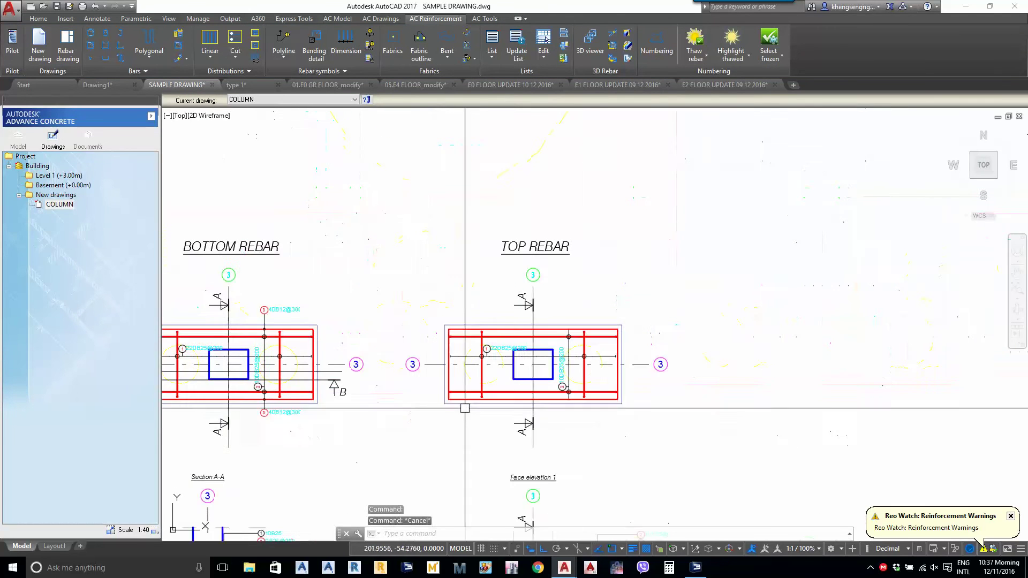
middle_drag(474, 402, 726, 392)
scroll(499, 268, up, 2)
middle_drag(510, 319, 429, 347)
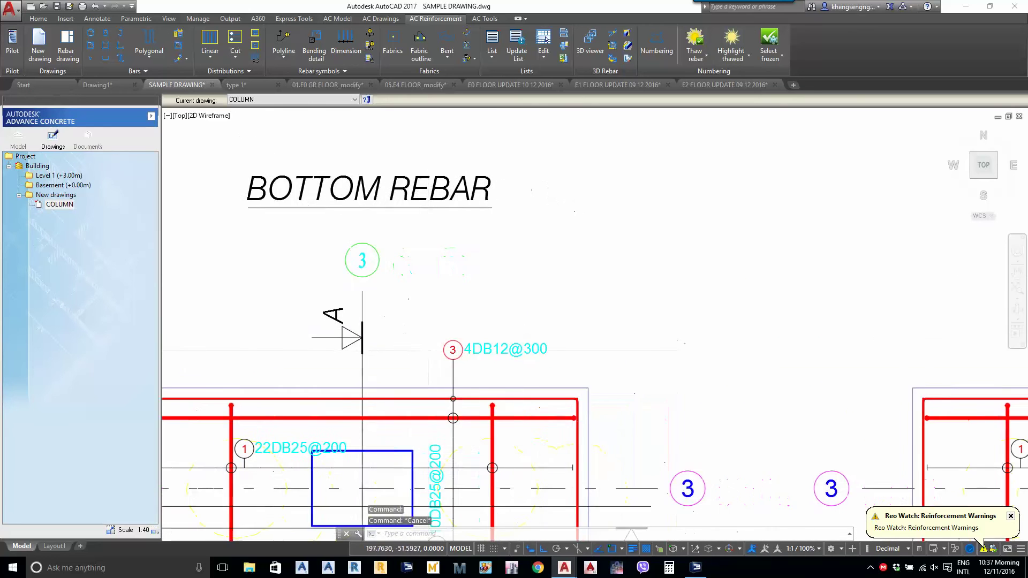
Review the mark 3 annotations of the BOTTOM REBAR plan and the rebar symbols of the sections beneath the plans
scroll(502, 282, down, 5)
scroll(490, 375, up, 5)
middle_drag(491, 386, 494, 331)
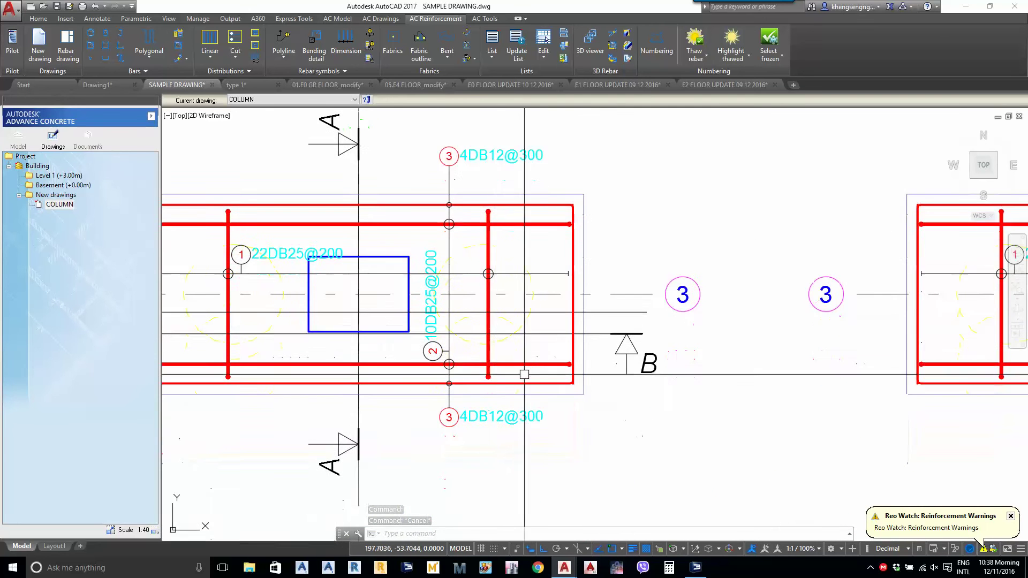
scroll(503, 360, down, 3)
scroll(556, 344, up, 2)
middle_drag(685, 348, 558, 349)
scroll(541, 363, down, 1)
scroll(558, 349, down, 1)
middle_drag(542, 436, 576, 328)
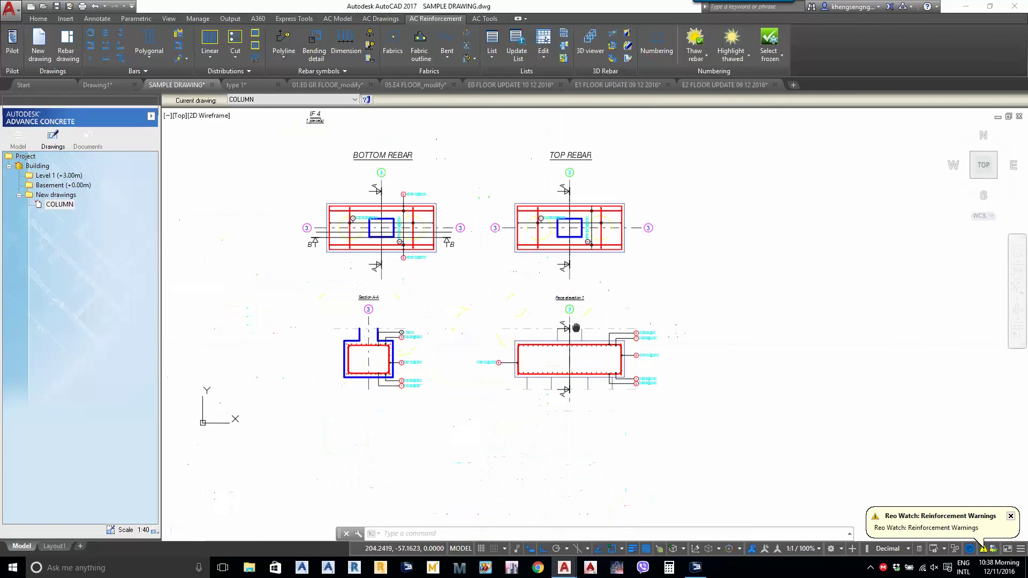
scroll(412, 359, up, 6)
middle_drag(461, 458, 454, 401)
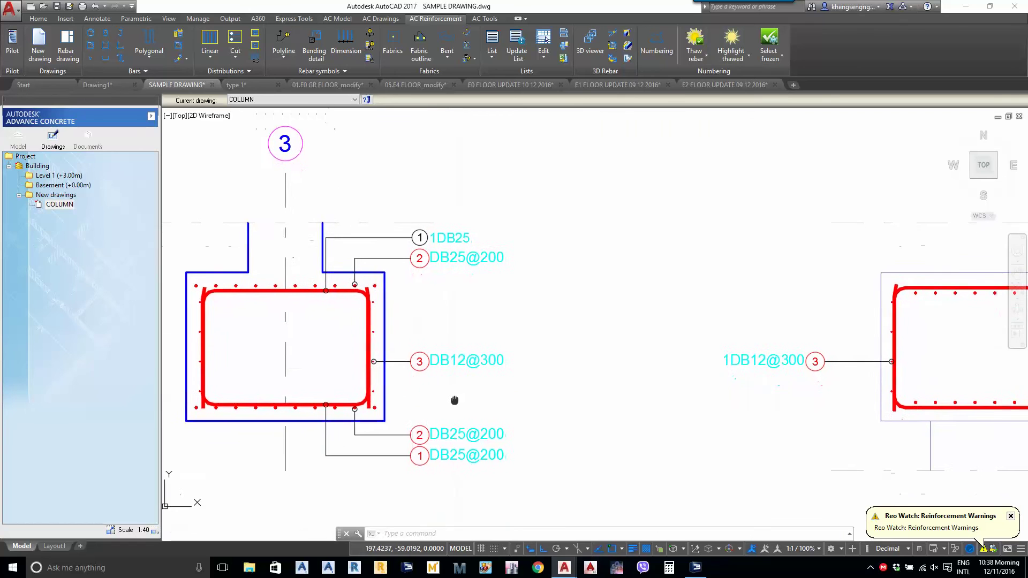
scroll(447, 348, up, 2)
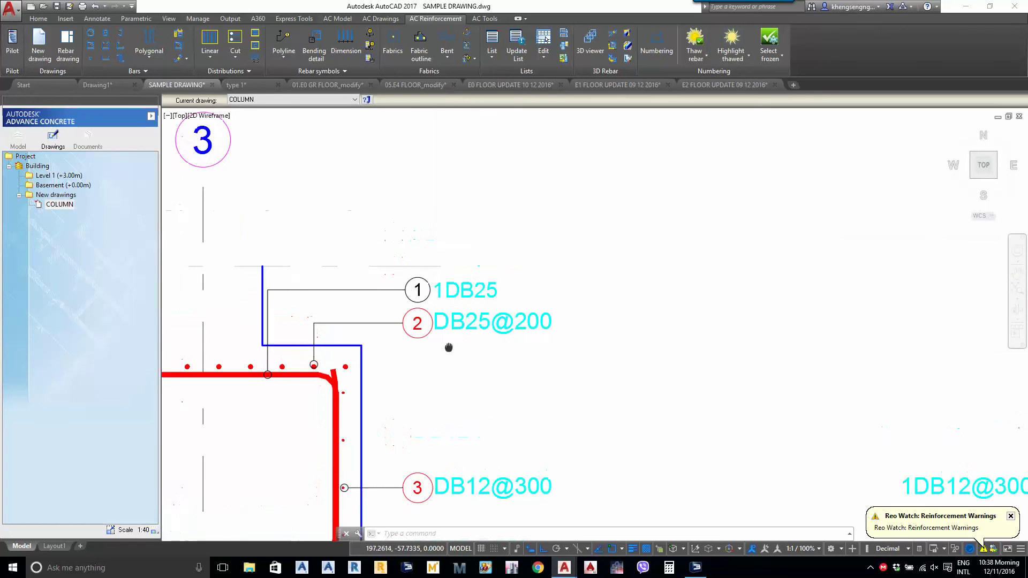
click(440, 305)
click(276, 102)
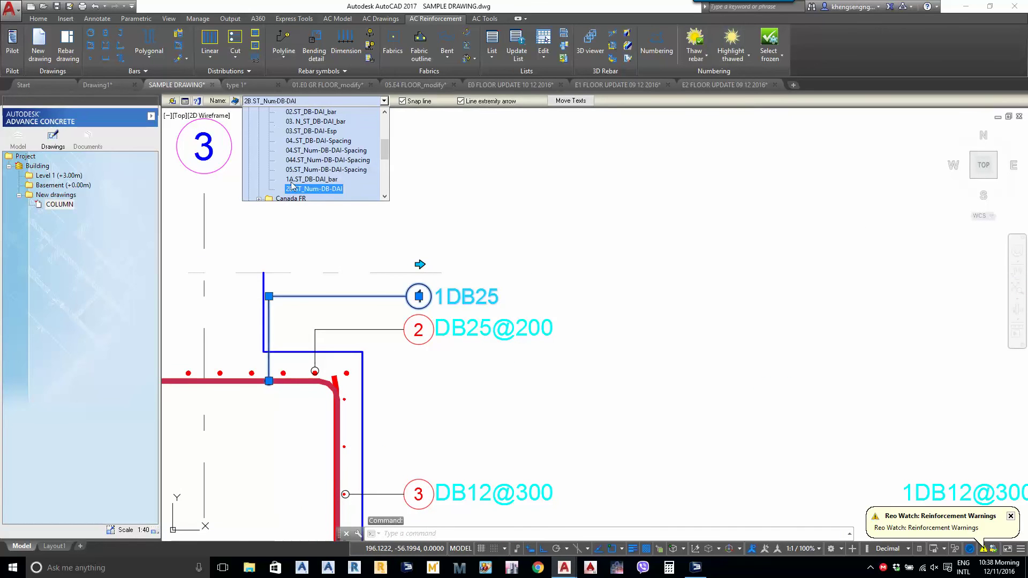
key(Escape)
key(Escape)
Match the properties of Section A-A's upper mark 1 symbol to those of the mark 2 symbol reading DB25@200
middle_drag(442, 372, 440, 360)
text(ma)
key(space)
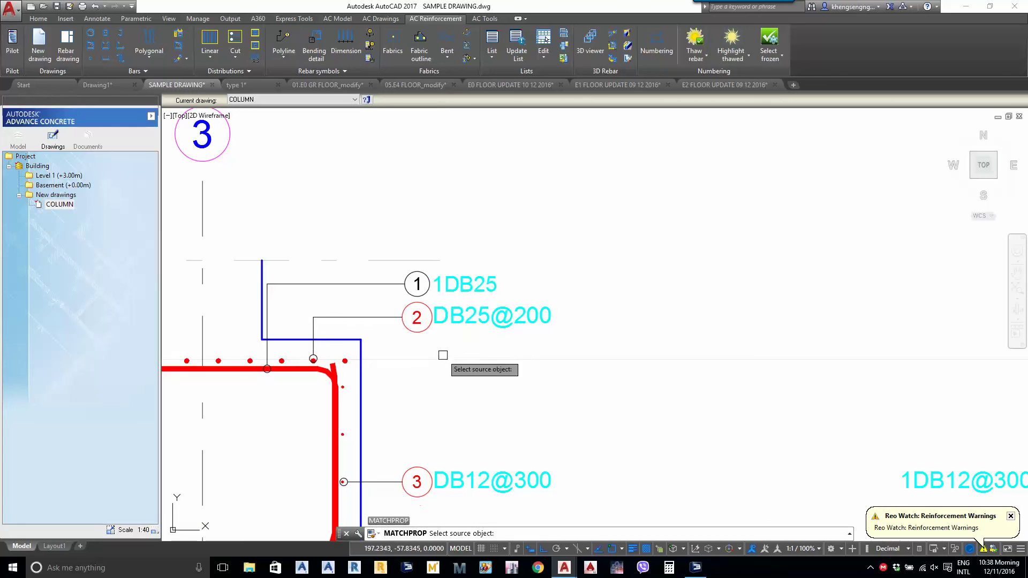
click(453, 316)
click(455, 284)
key(Return)
scroll(461, 363, down, 3)
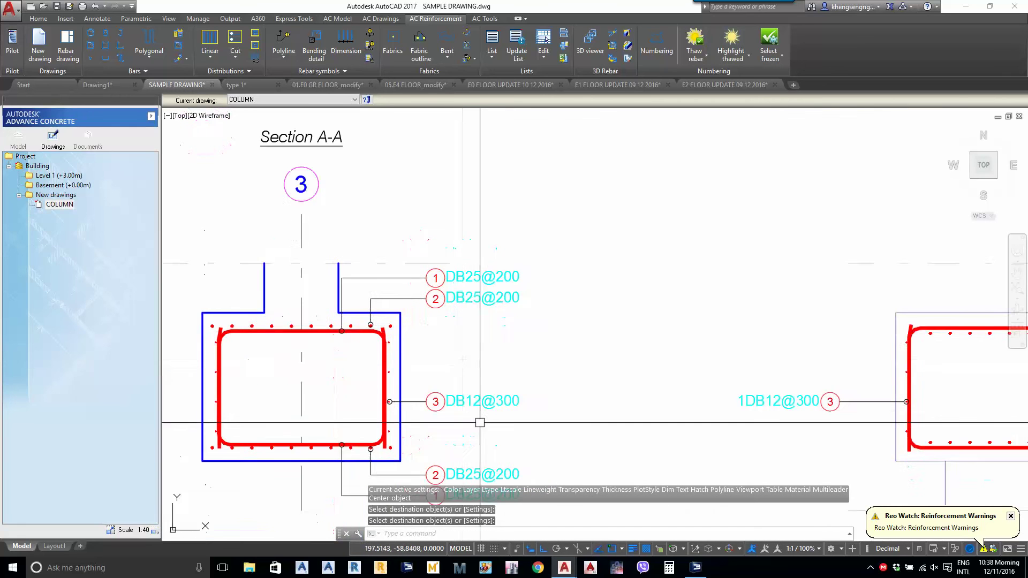
Match Face elevation 1's left mark 3 symbol and upper mark 2 symbol to the mark 3 symbol of Section A-A
scroll(511, 368, up, 1)
mouse_move(795, 428)
middle_down()
mouse_move(448, 434)
mouse_move(664, 446)
middle_up()
key(Return)
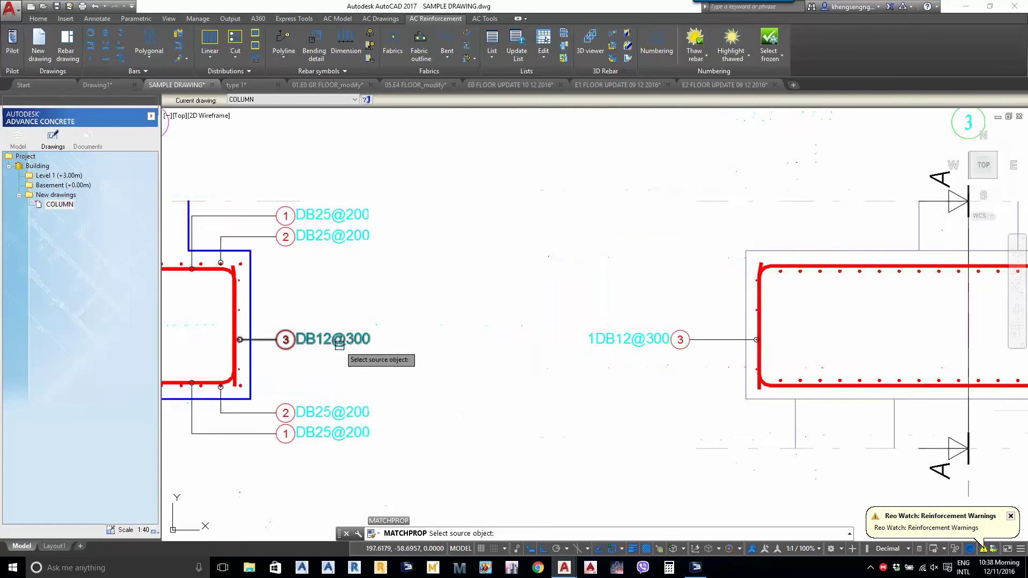
click(285, 340)
click(593, 340)
middle_drag(718, 394, 156, 375)
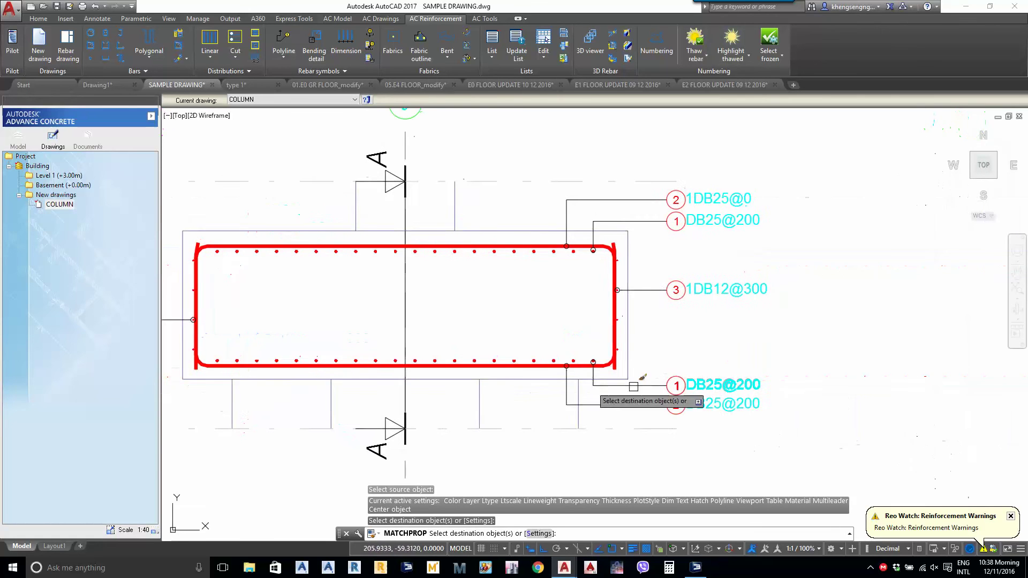
middle_drag(633, 385, 609, 433)
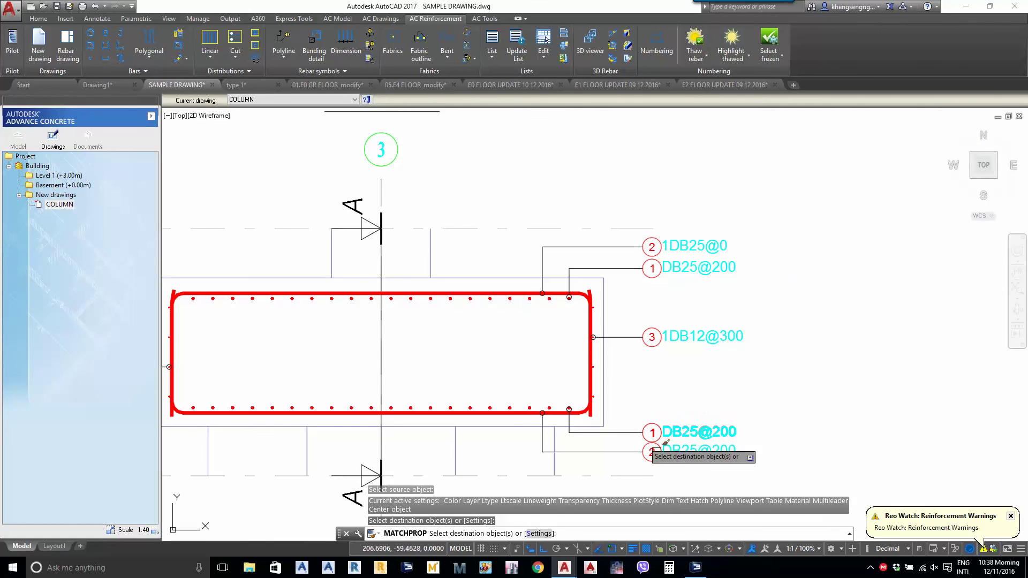
click(726, 250)
scroll(742, 273, up, 3)
key(Return)
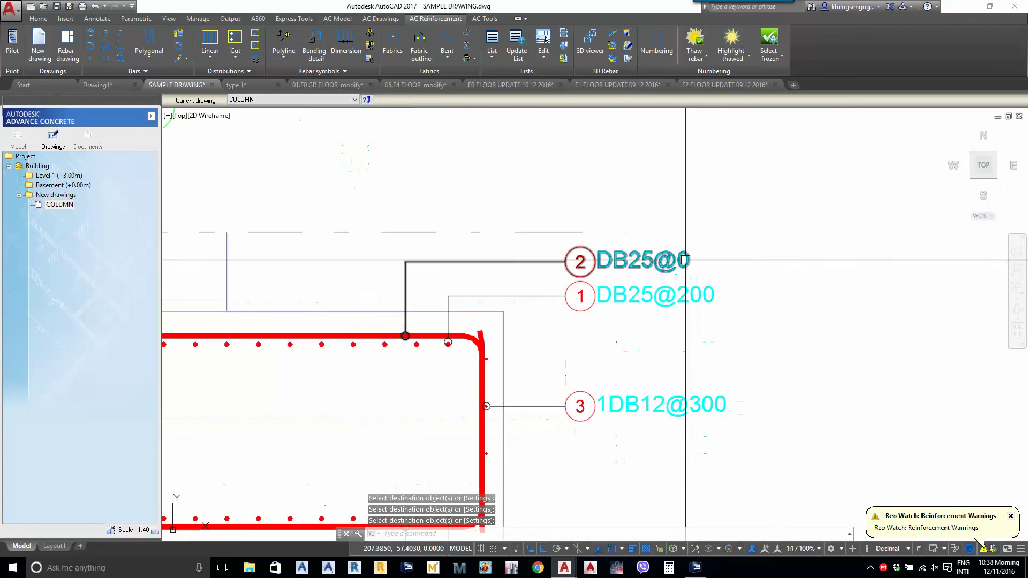
Replace the spacing field in the text of Face elevation 1's upper mark 2 symbol with 200 so it reads DB25@200
click(685, 260)
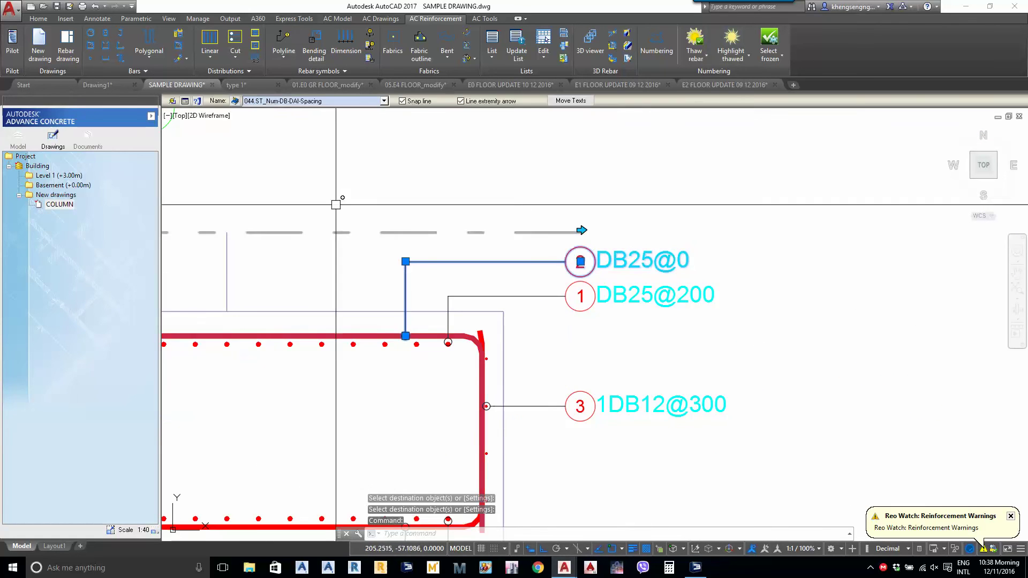
click(184, 102)
click(571, 240)
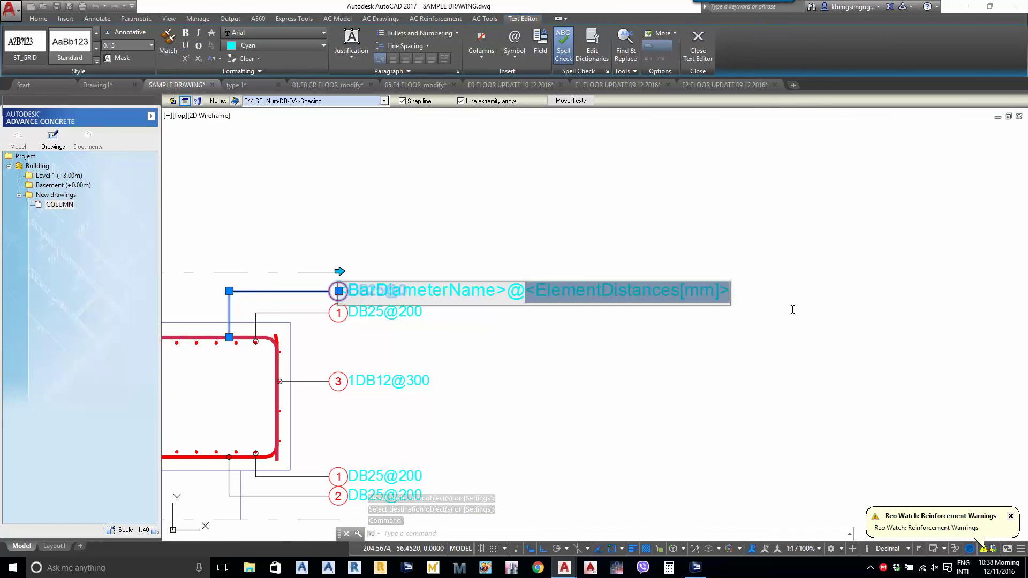
text(200)
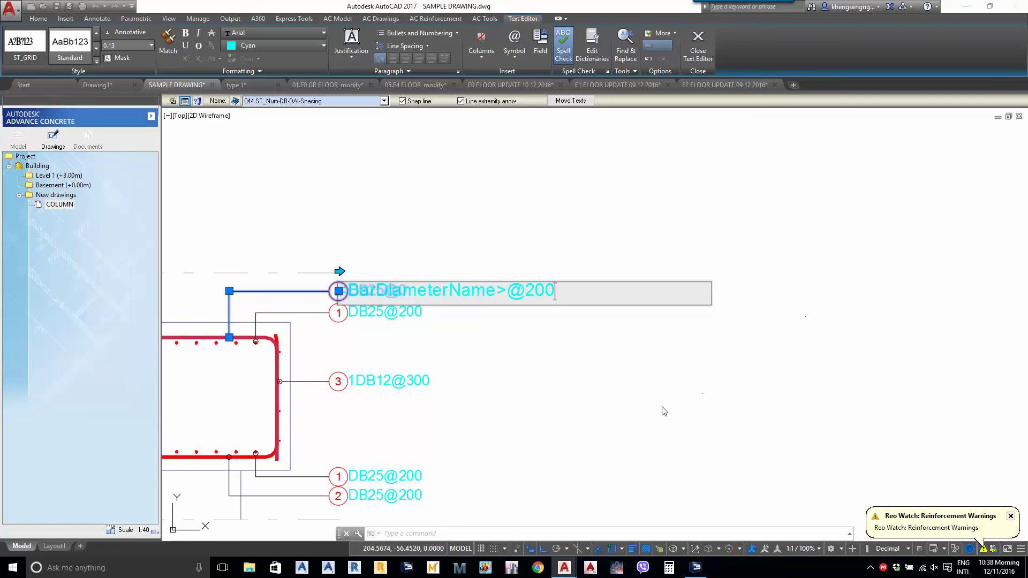
click(664, 411)
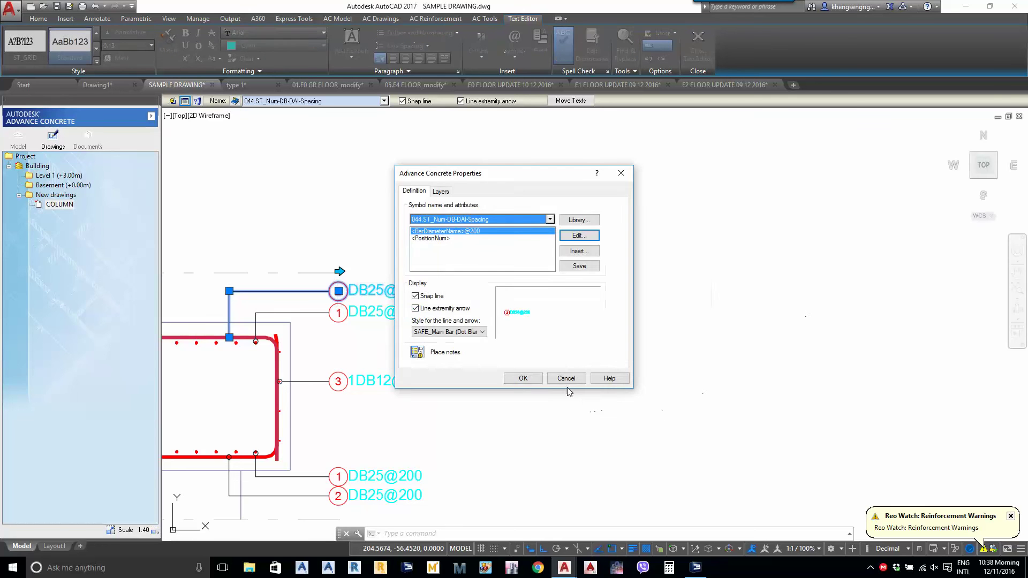
click(523, 378)
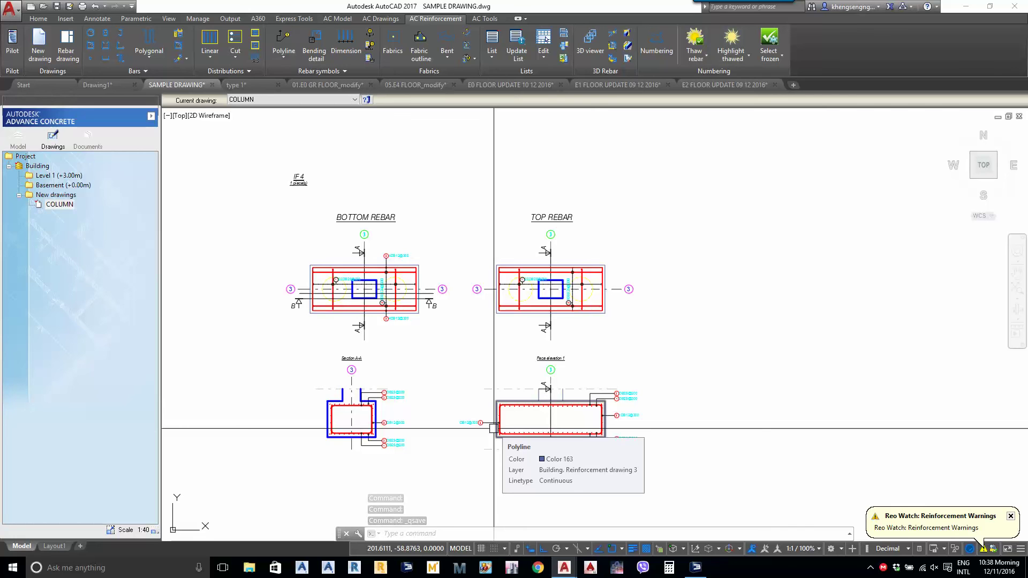
Compare the bars and symbols of the TOP REBAR plan with those of Section A-A and Face elevation 1
middle_drag(692, 367, 679, 300)
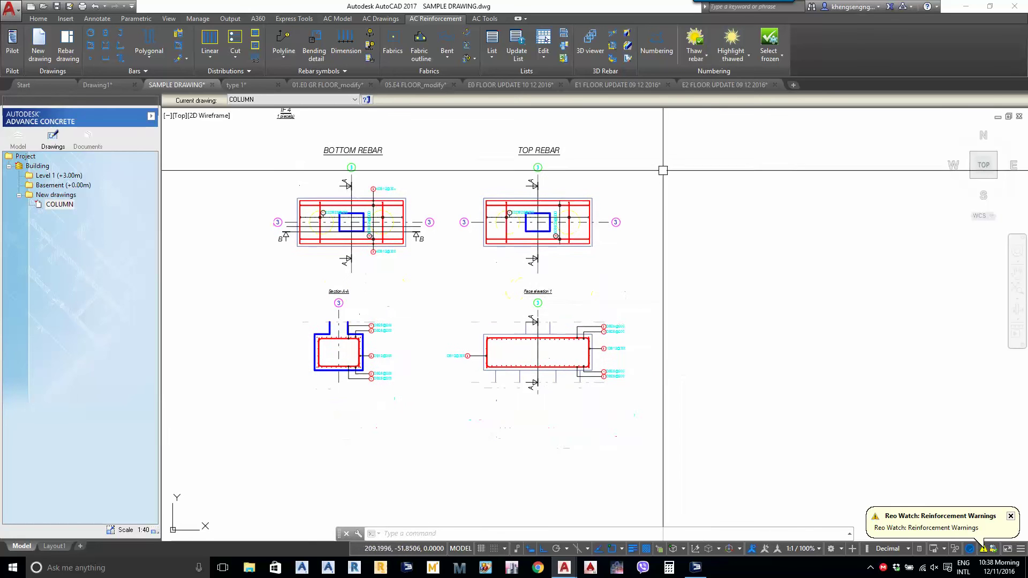
mouse_move(650, 234)
middle_down()
mouse_move(696, 346)
mouse_move(740, 344)
middle_up()
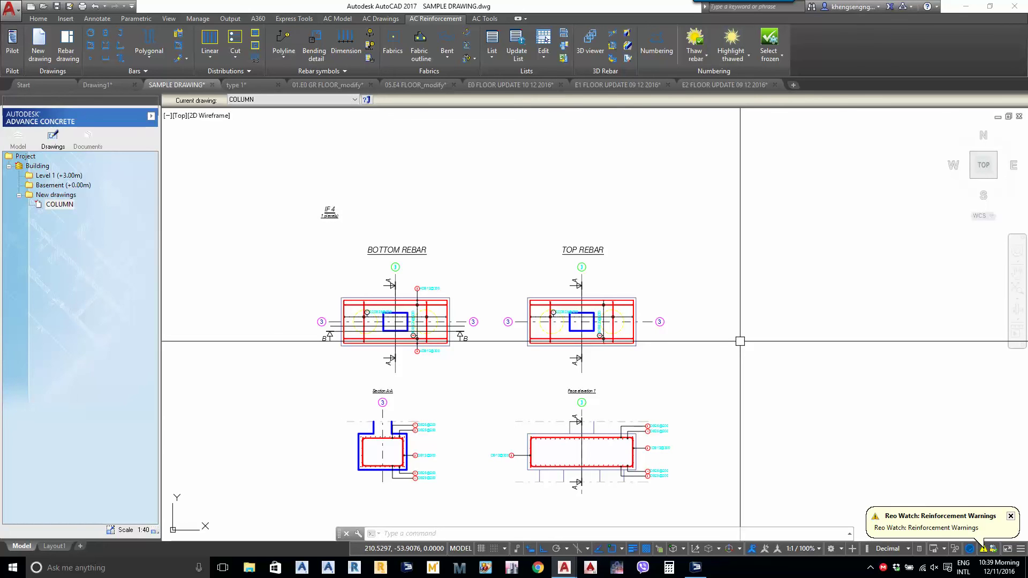
scroll(658, 352, up, 9)
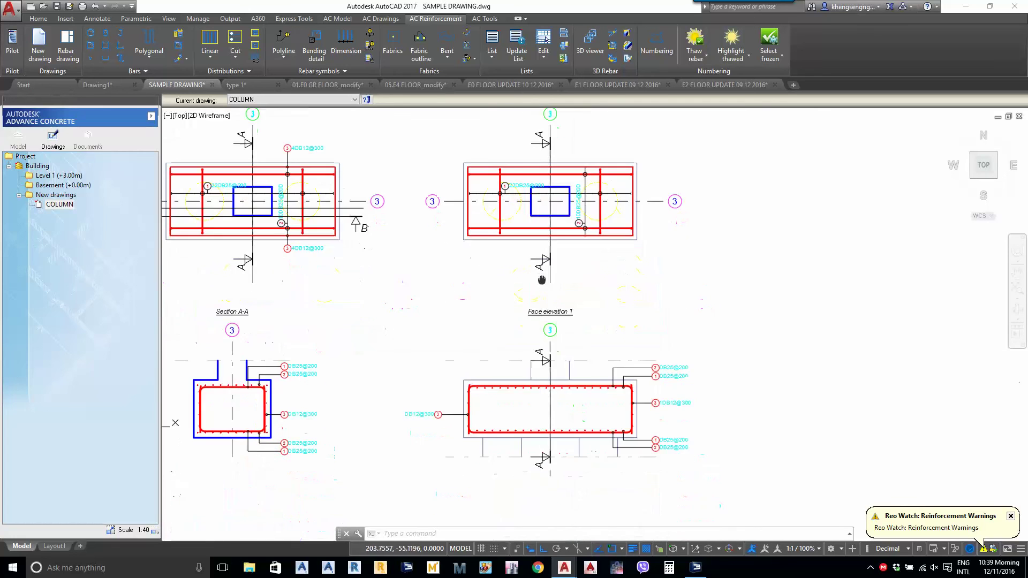
scroll(555, 285, down, 3)
scroll(555, 285, down, 4)
scroll(555, 223, up, 4)
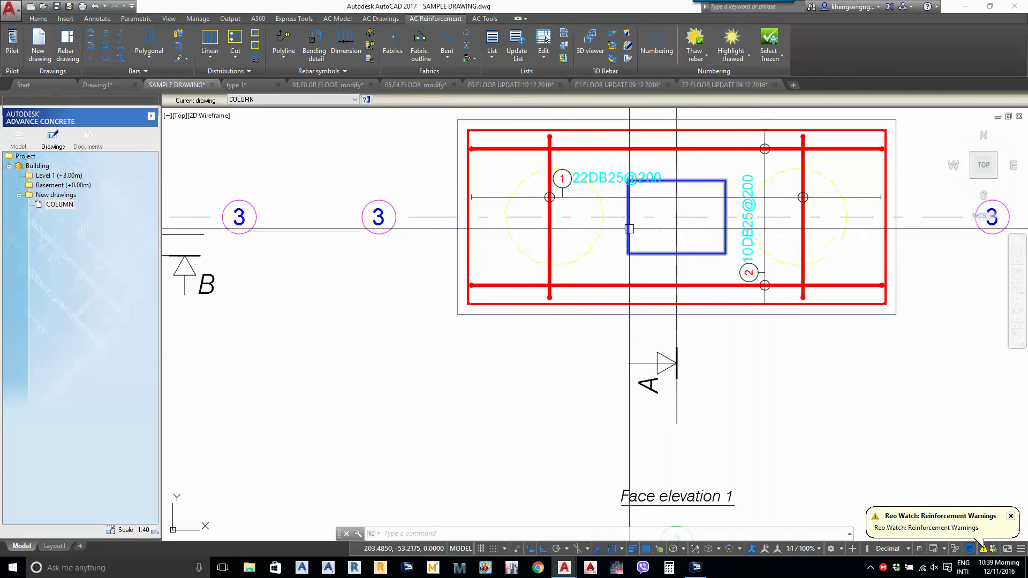
scroll(629, 229, down, 2)
middle_drag(601, 356, 586, 183)
middle_drag(579, 299, 625, 442)
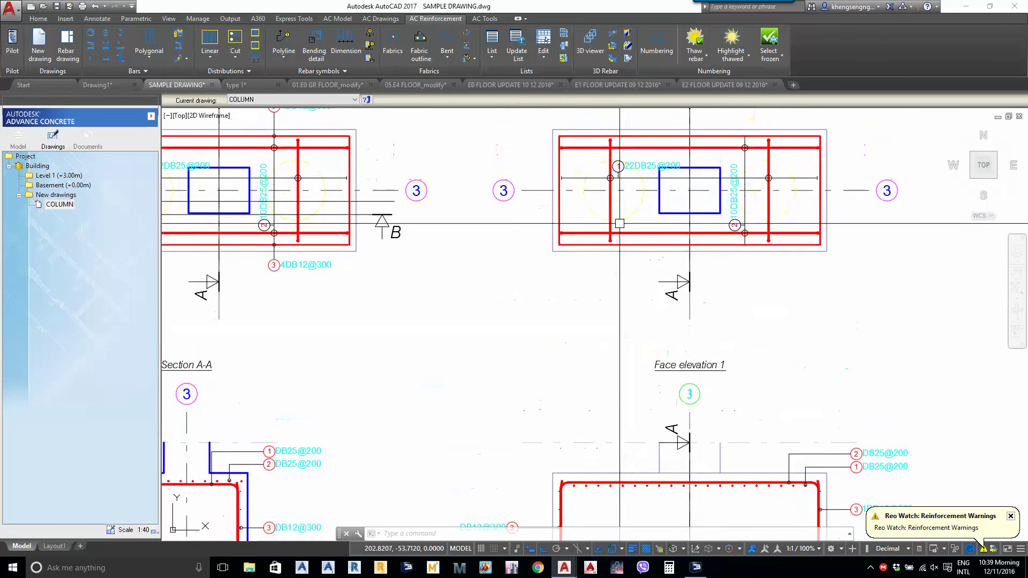
scroll(534, 310, down, 3)
scroll(466, 332, up, 8)
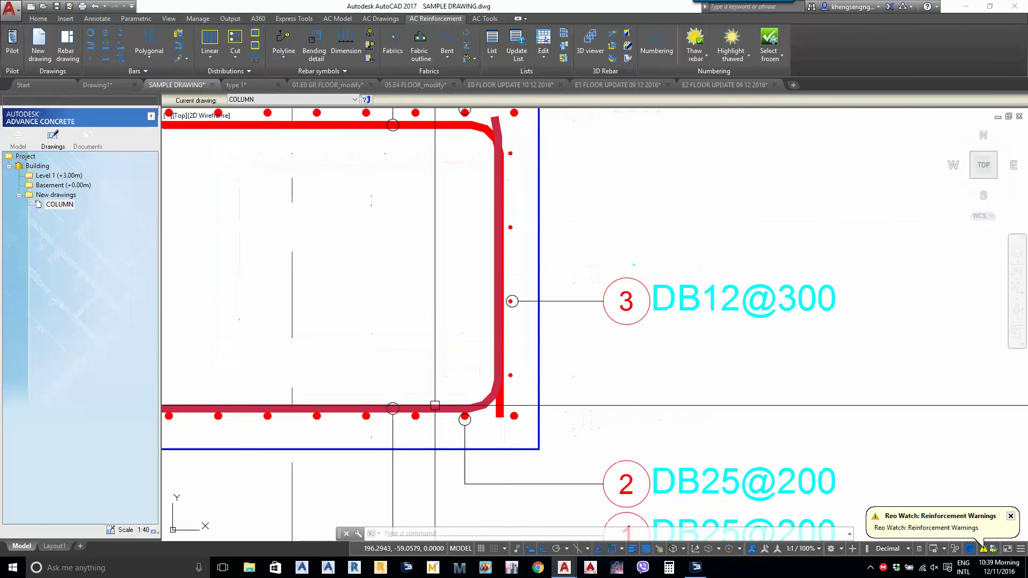
scroll(434, 405, down, 8)
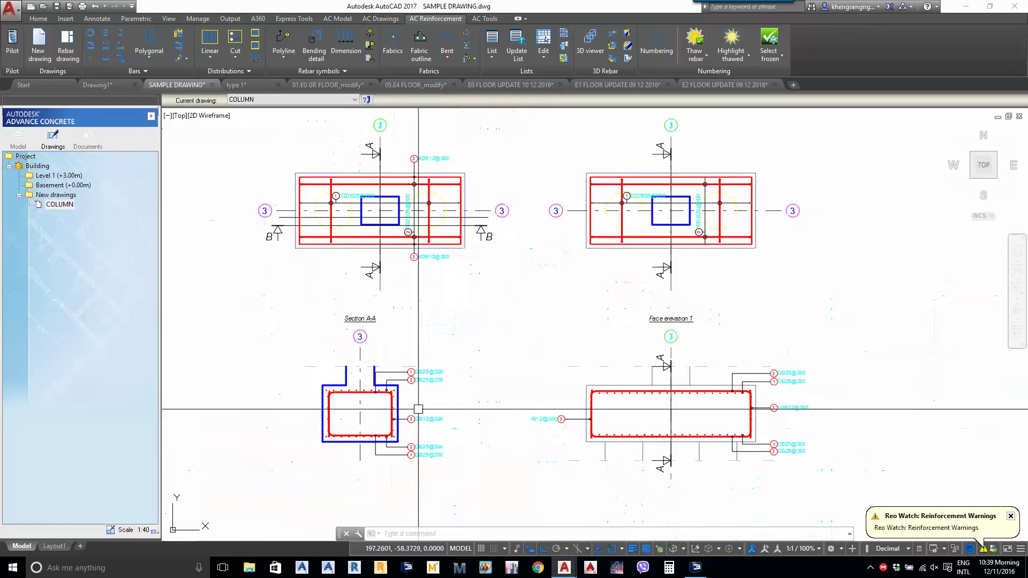
scroll(595, 270, up, 4)
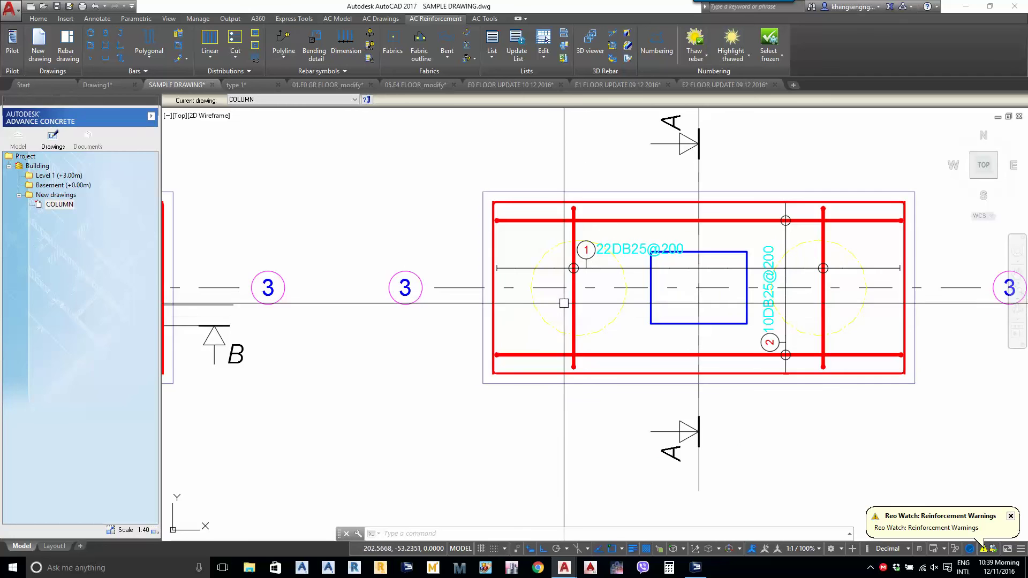
Check the distribution settings of the mark 1 bars in the TOP REBAR plan against those in Face elevation 1
click(575, 332)
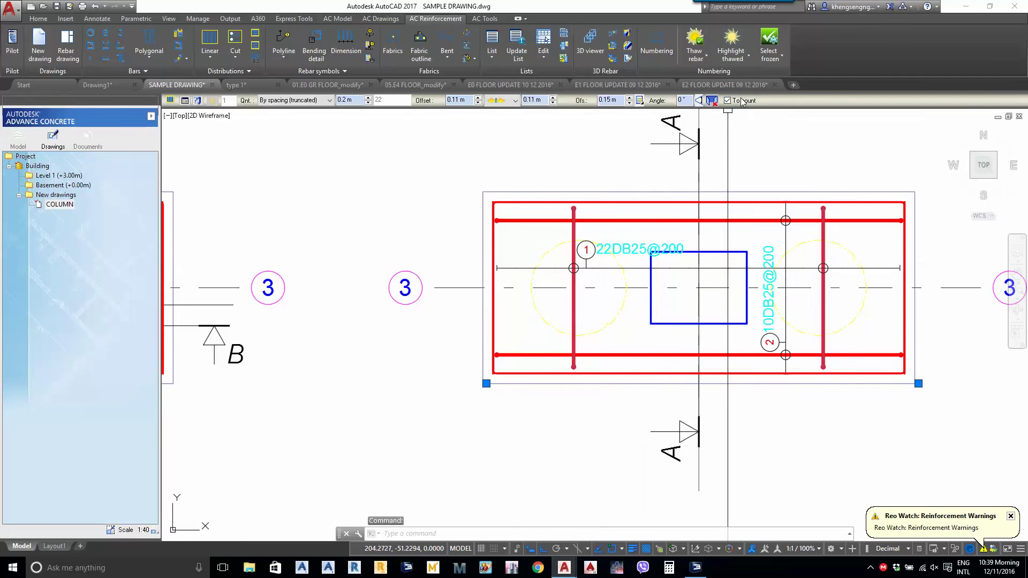
scroll(703, 194, down, 1)
scroll(695, 332, down, 1)
middle_drag(687, 407, 661, 328)
key(Escape)
scroll(651, 444, up, 2)
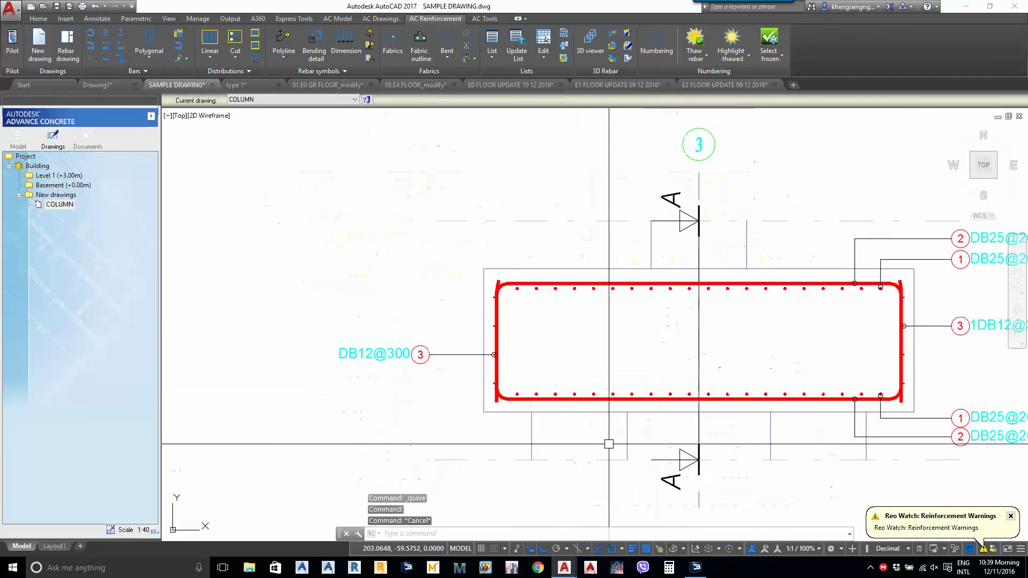
scroll(584, 430, up, 2)
click(559, 338)
scroll(544, 395, down, 2)
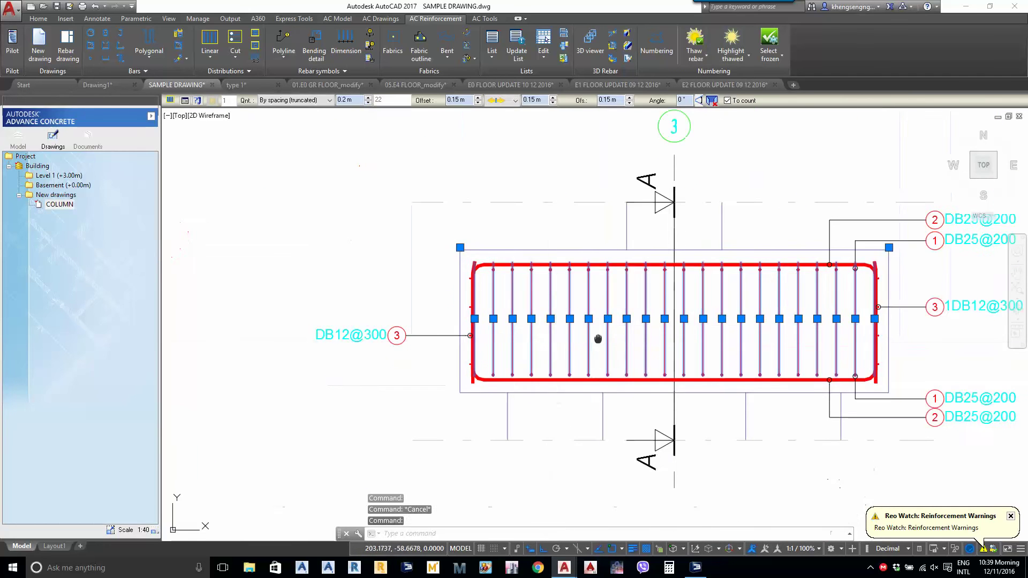
middle_drag(596, 340, 598, 413)
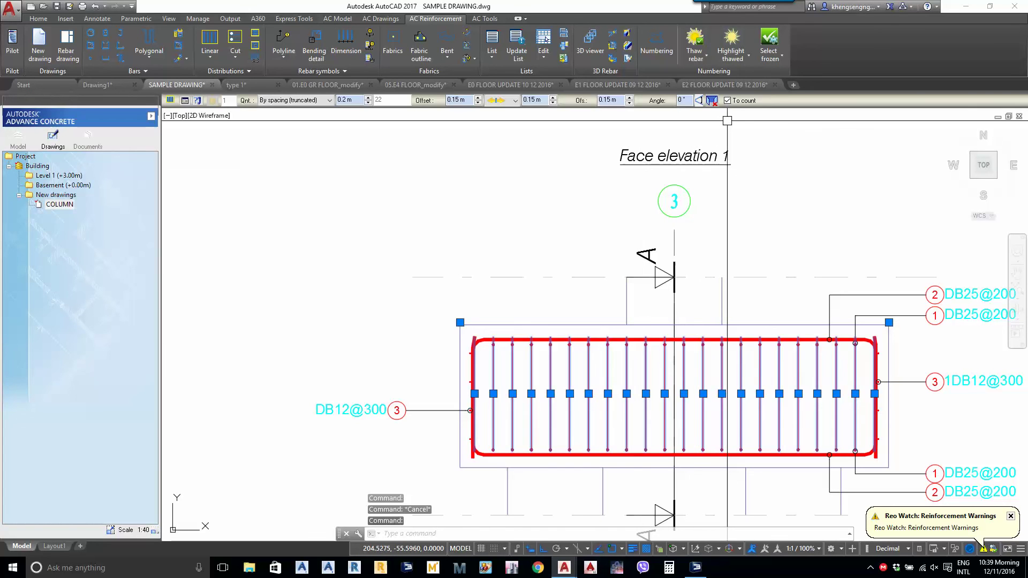
key(Escape)
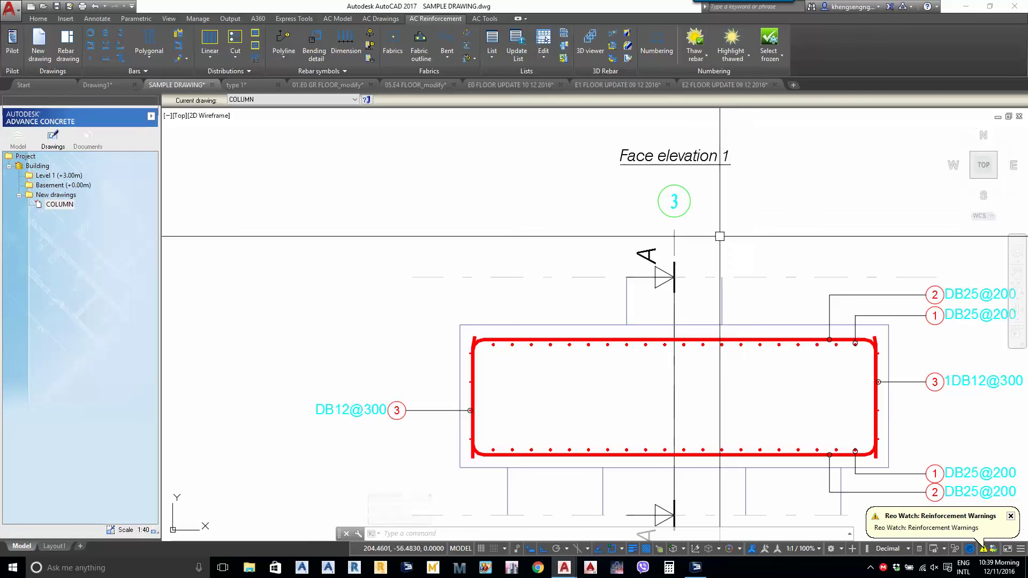
Compare the distribution of Face elevation 1's lower mark 1 bars with the mark 1 symbol in the TOP REBAR plan
scroll(525, 440, up, 4)
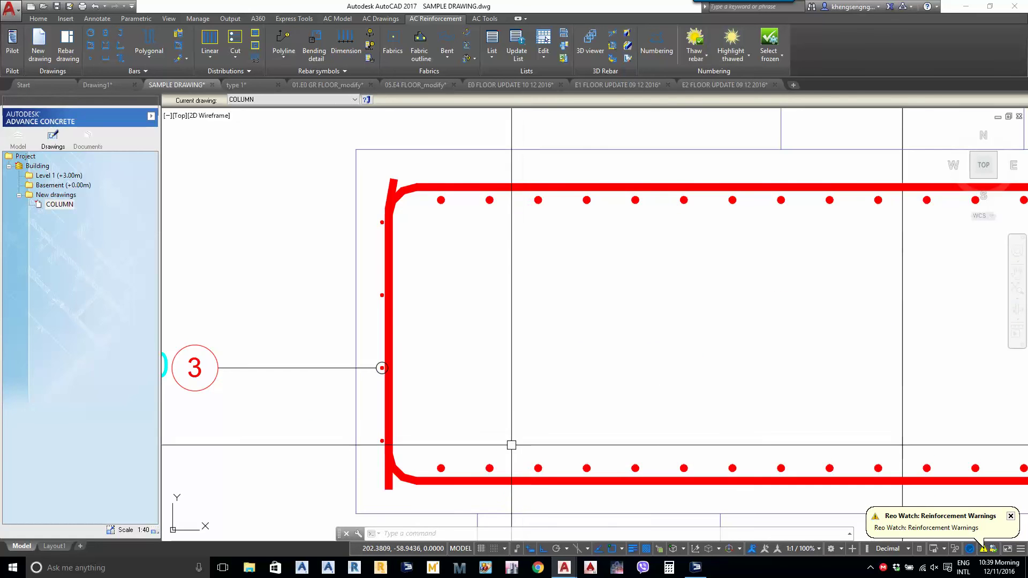
click(447, 468)
scroll(534, 420, down, 5)
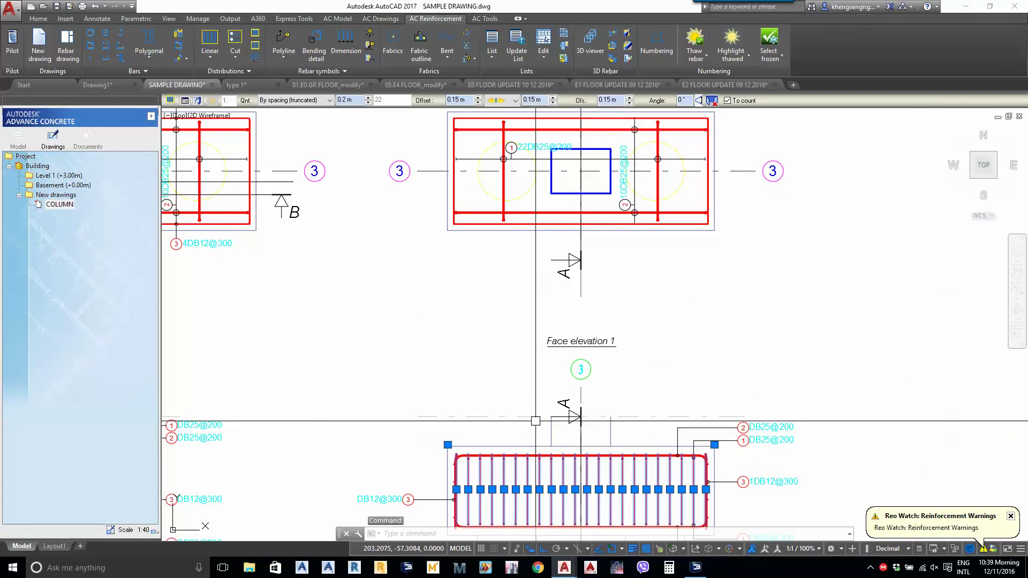
key(Escape)
key(Escape)
scroll(610, 198, up, 3)
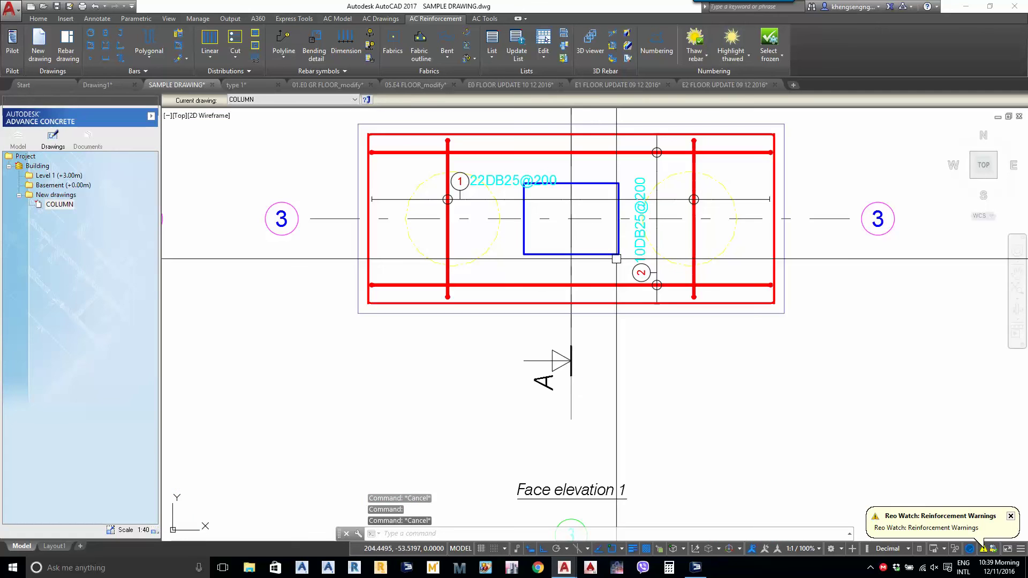
scroll(616, 259, down, 4)
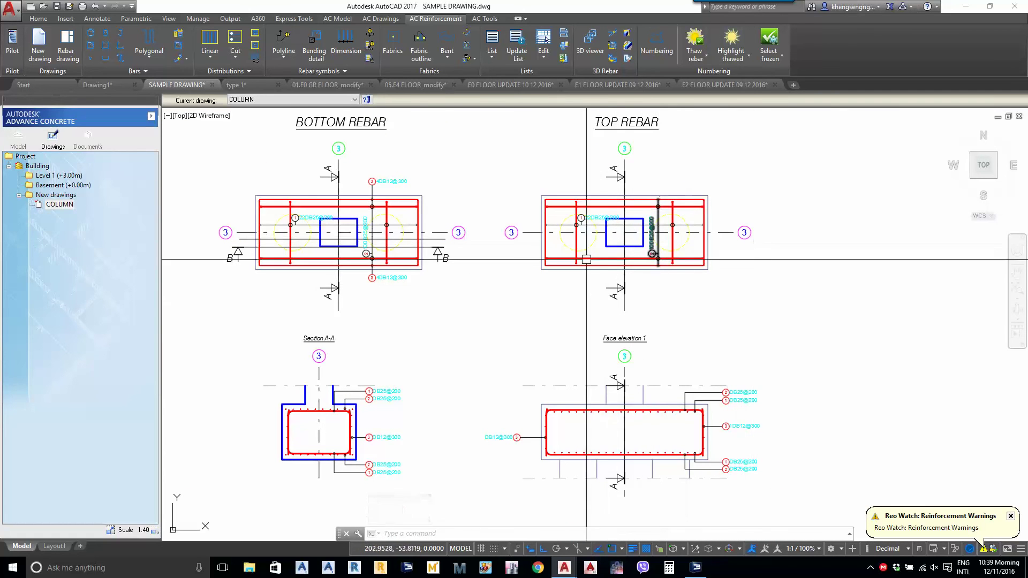
Inspect the distribution settings of the upper and lower mark 1 bars in Face elevation 1
scroll(577, 490, up, 6)
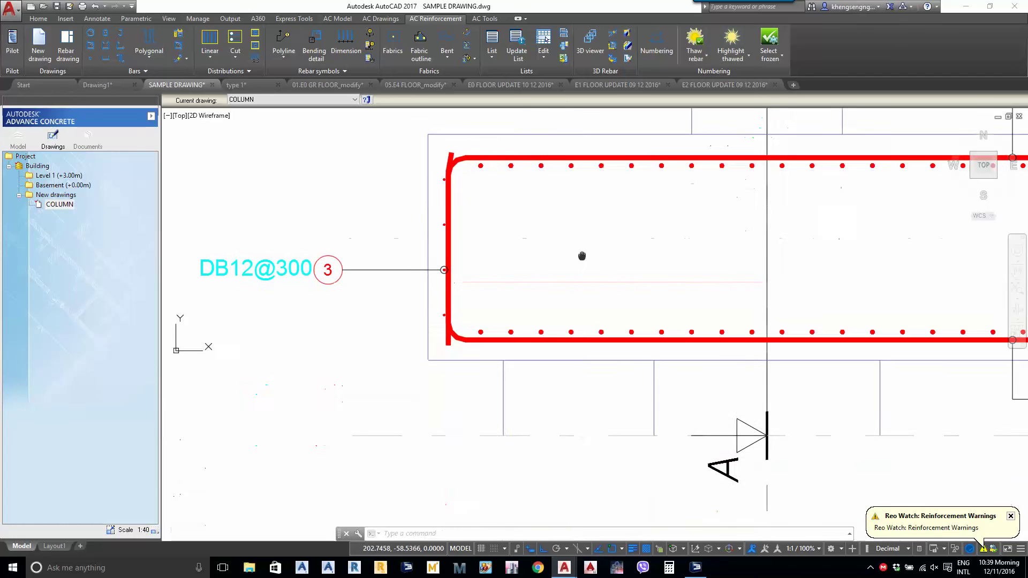
click(571, 324)
scroll(580, 278, up, 5)
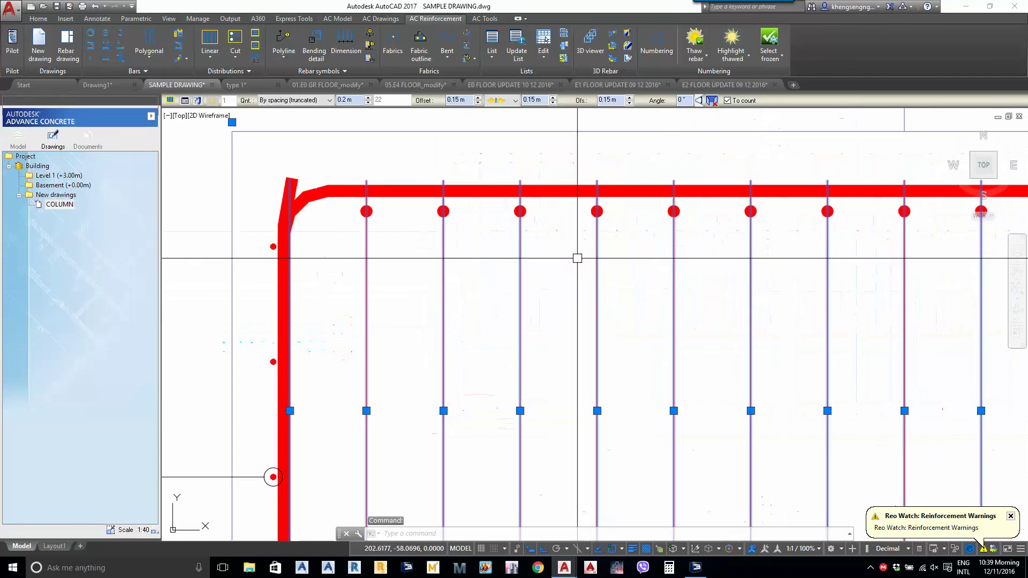
click(615, 190)
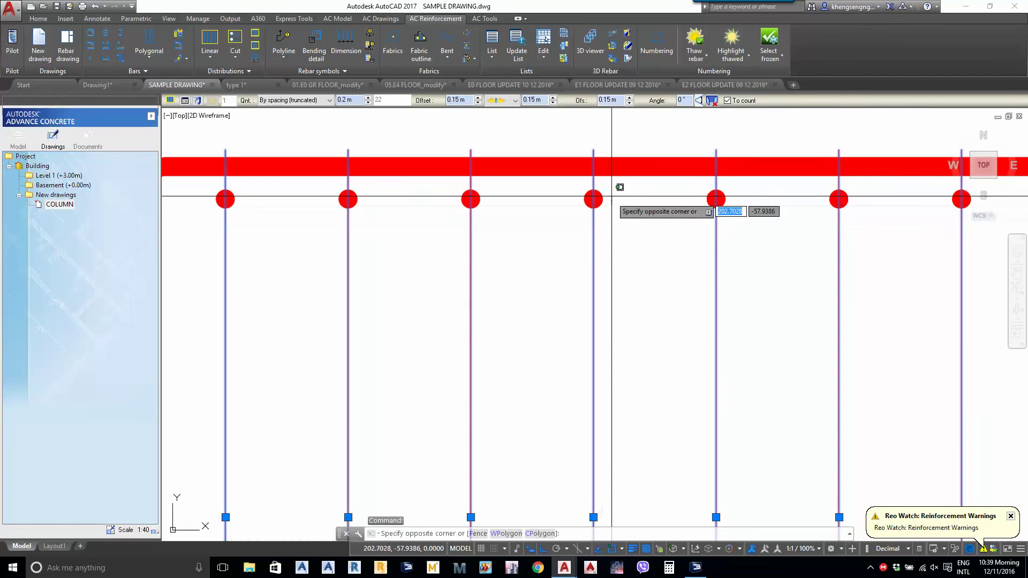
click(566, 215)
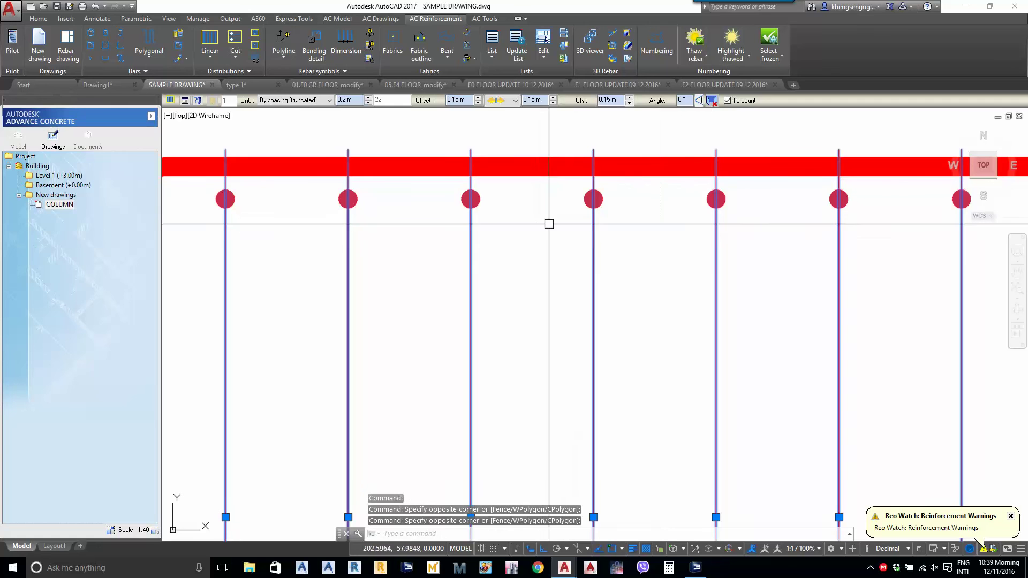
scroll(681, 349, down, 6)
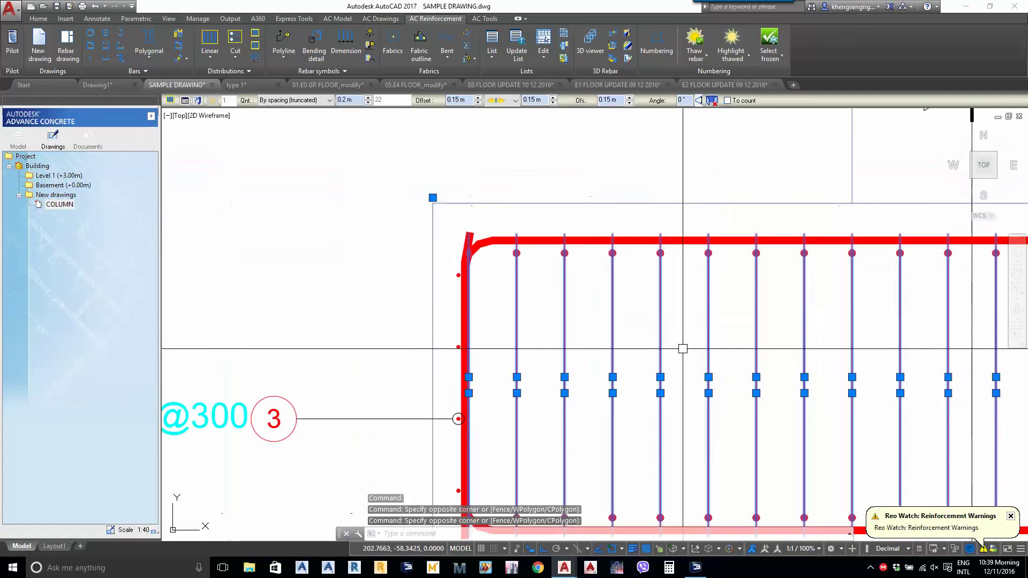
key(Escape)
scroll(605, 349, down, 1)
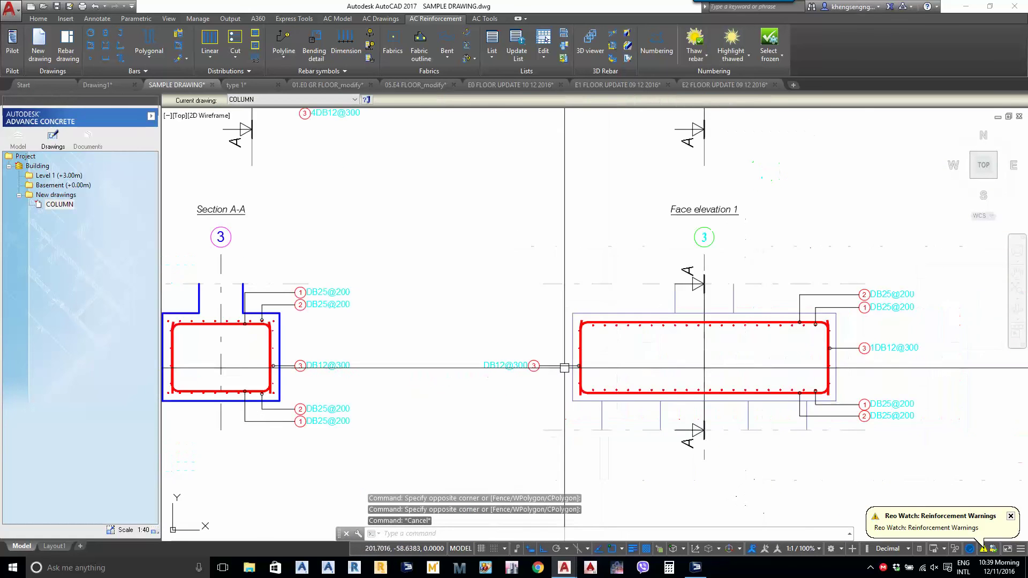
Check the distribution settings of the upper and lower mark 2 bars in Section A-A
middle_drag(455, 374, 707, 329)
scroll(486, 298, up, 1)
scroll(486, 297, down, 2)
middle_drag(497, 170, 542, 168)
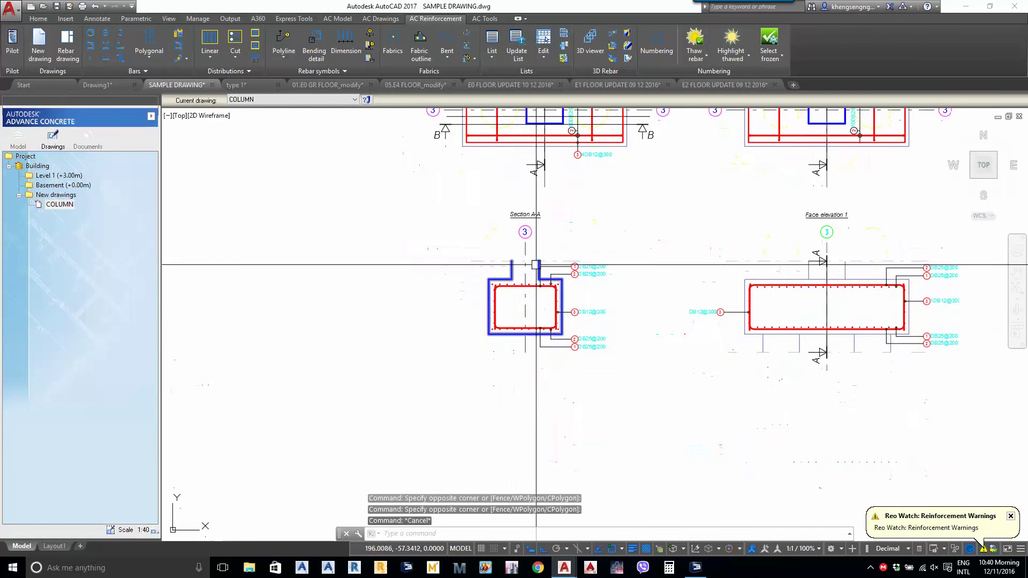
scroll(534, 266, up, 4)
click(507, 342)
scroll(519, 280, down, 2)
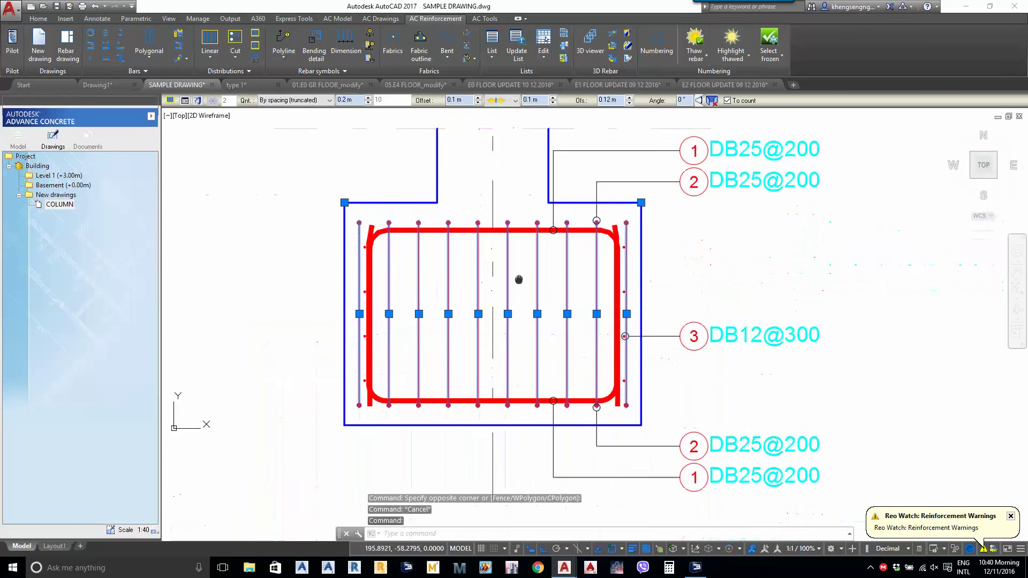
scroll(542, 370, up, 4)
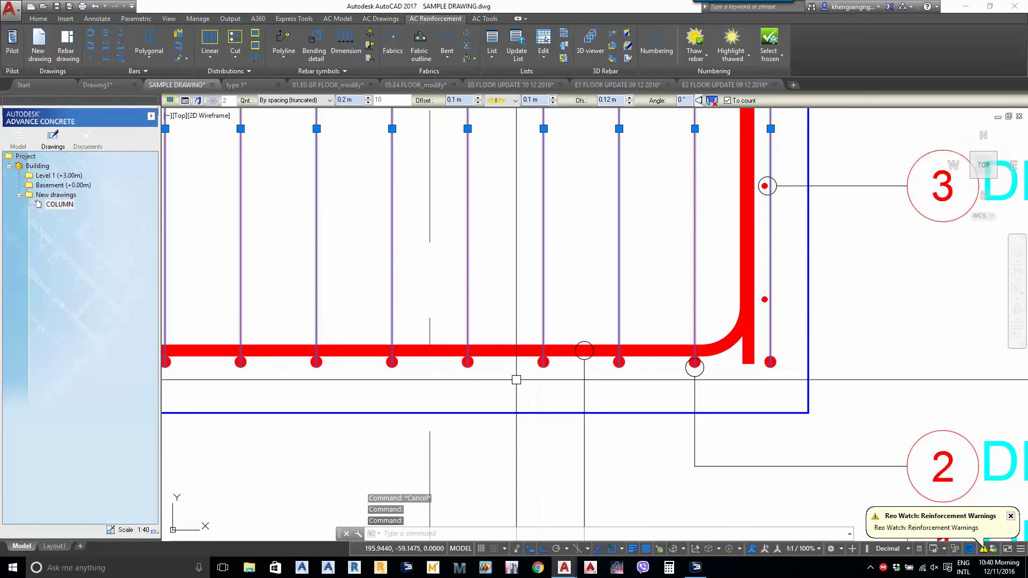
scroll(542, 370, down, 5)
scroll(543, 419, up, 10)
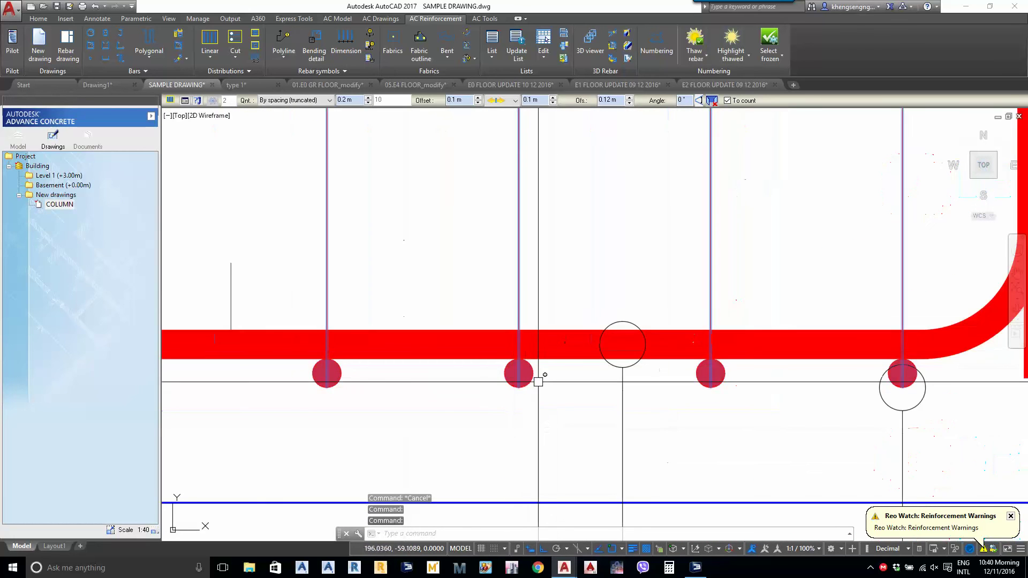
click(531, 382)
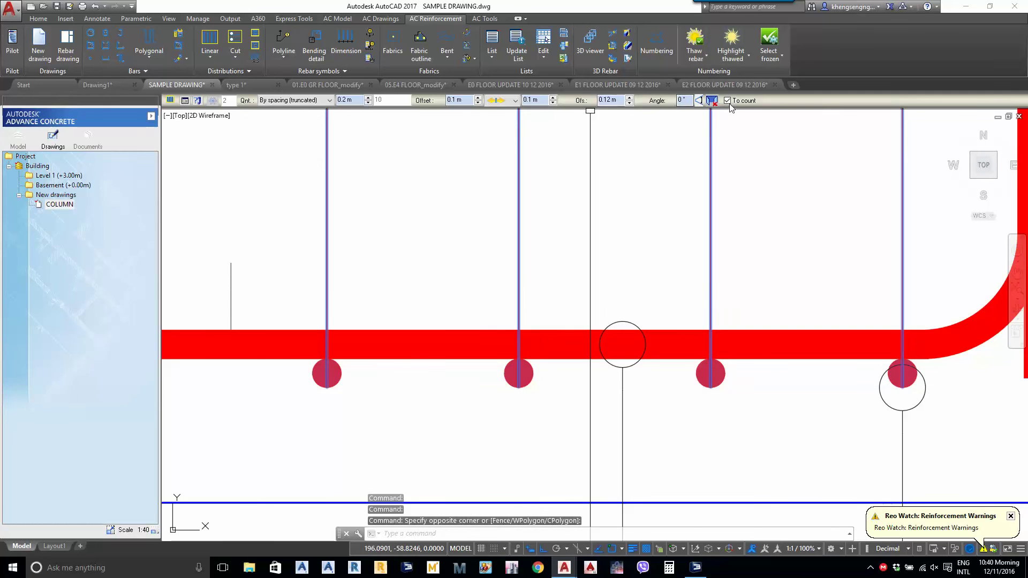
scroll(686, 227, down, 3)
key(Escape)
middle_drag(630, 276, 630, 347)
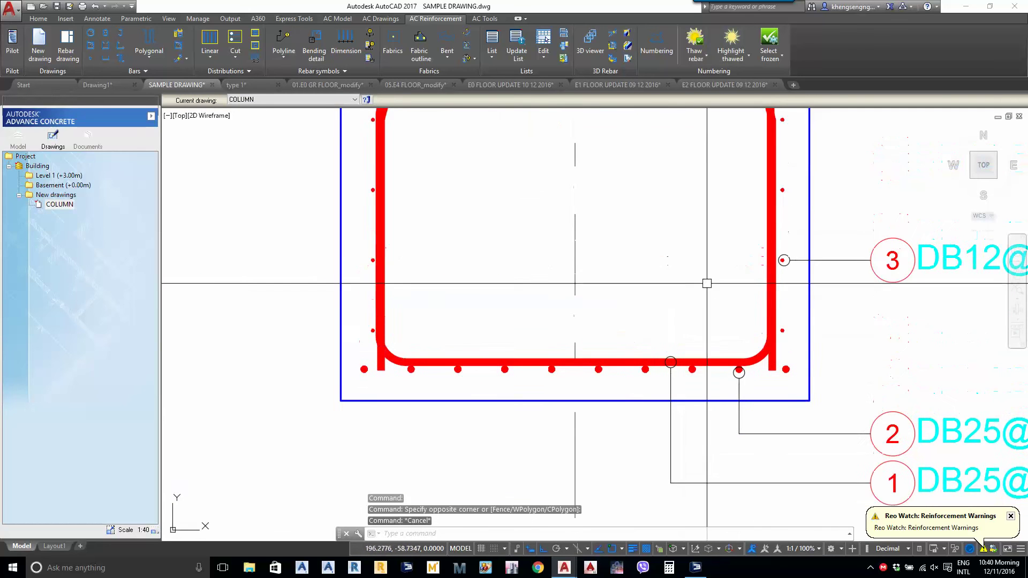
scroll(707, 283, down, 4)
scroll(696, 323, up, 1)
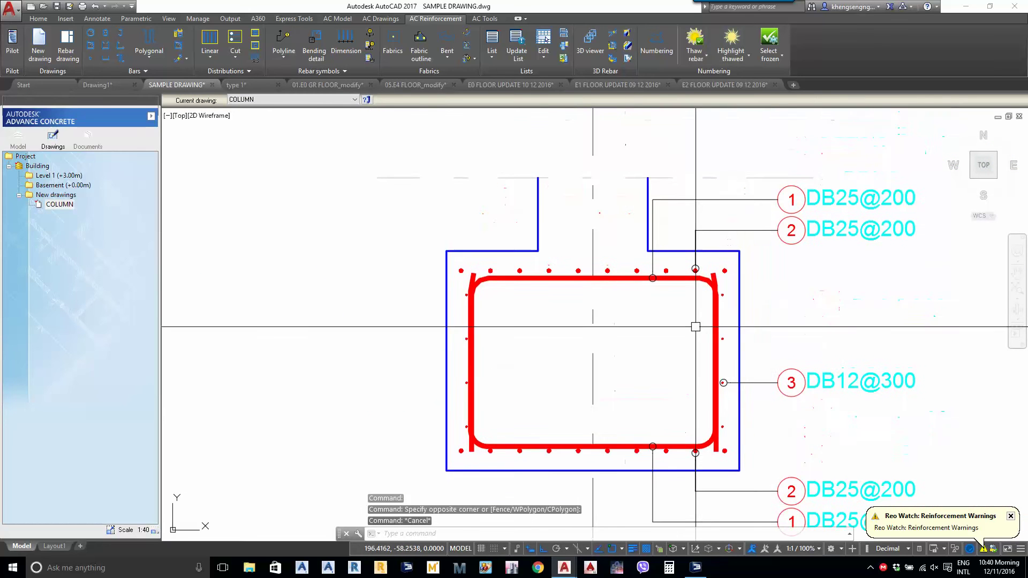
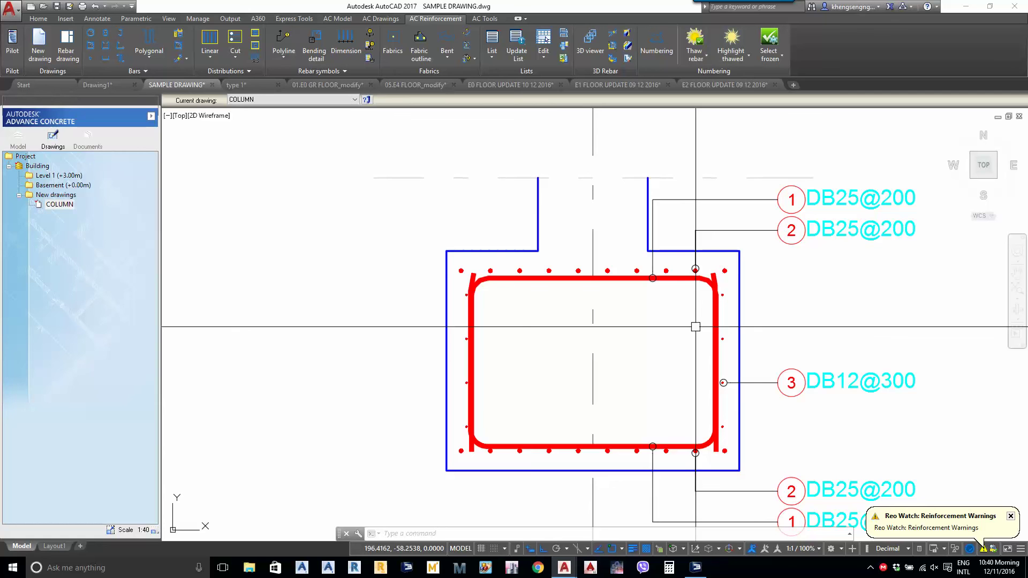
Examine the two mark 3 symbols of the BOTTOM REBAR plan and the bars they point to
scroll(695, 327, down, 5)
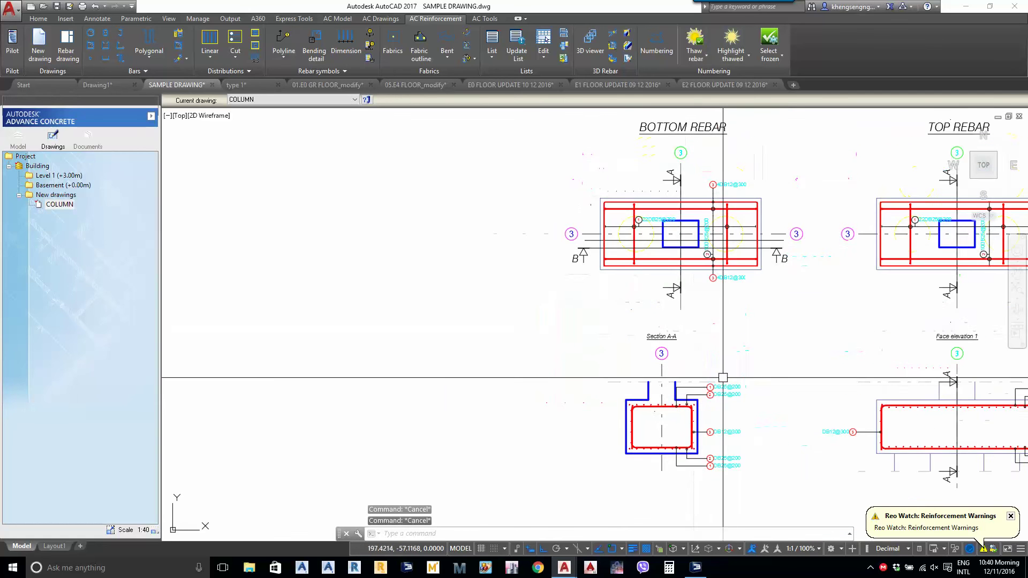
middle_drag(737, 365, 585, 360)
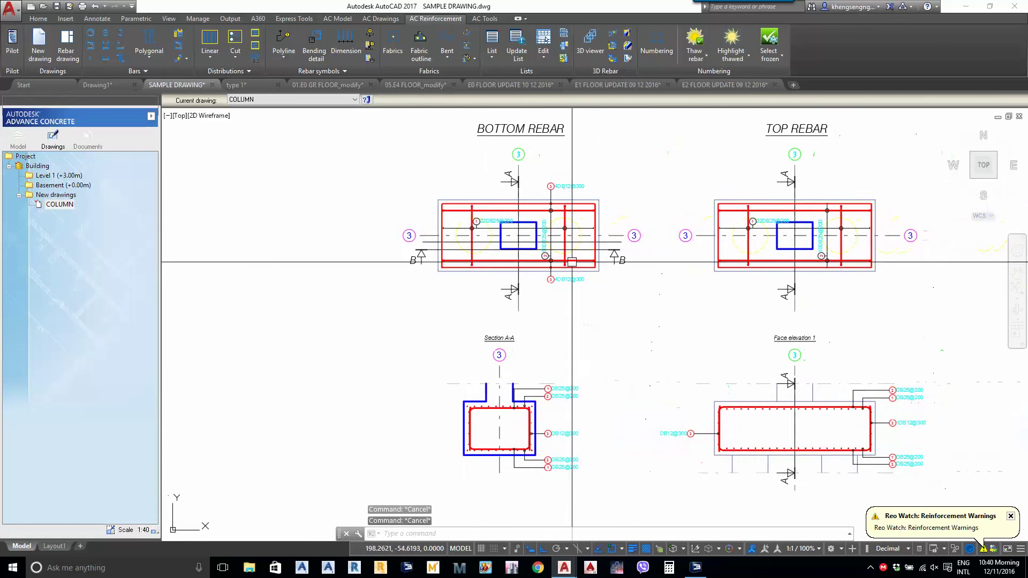
scroll(541, 238, up, 4)
scroll(567, 337, up, 4)
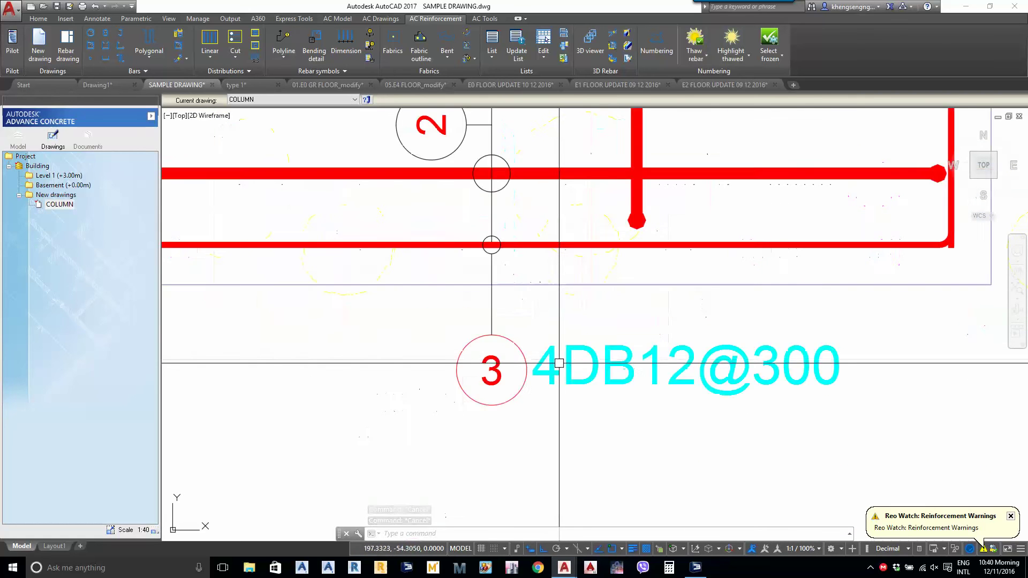
scroll(602, 336, down, 4)
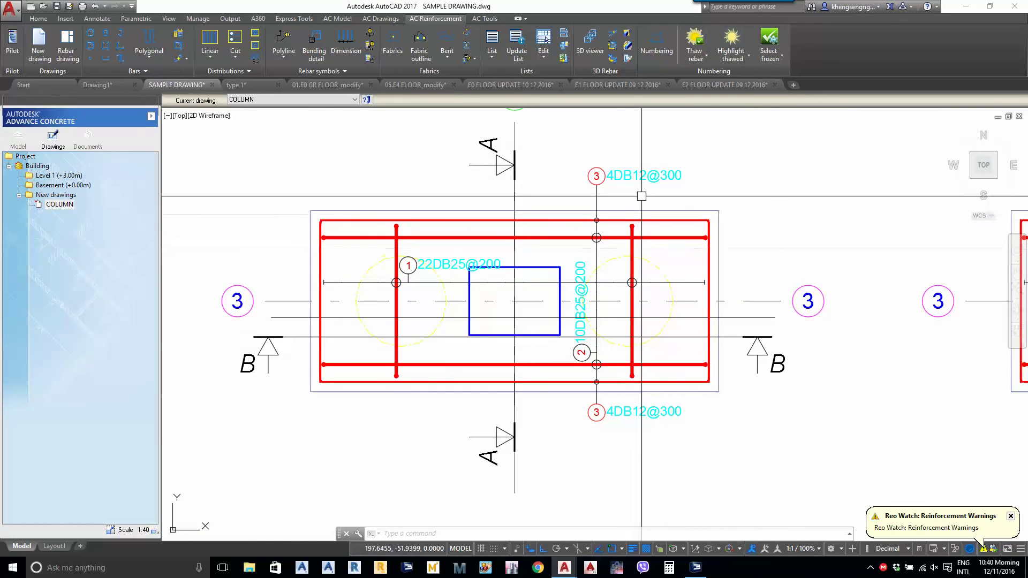
scroll(687, 259, up, 1)
scroll(616, 273, down, 4)
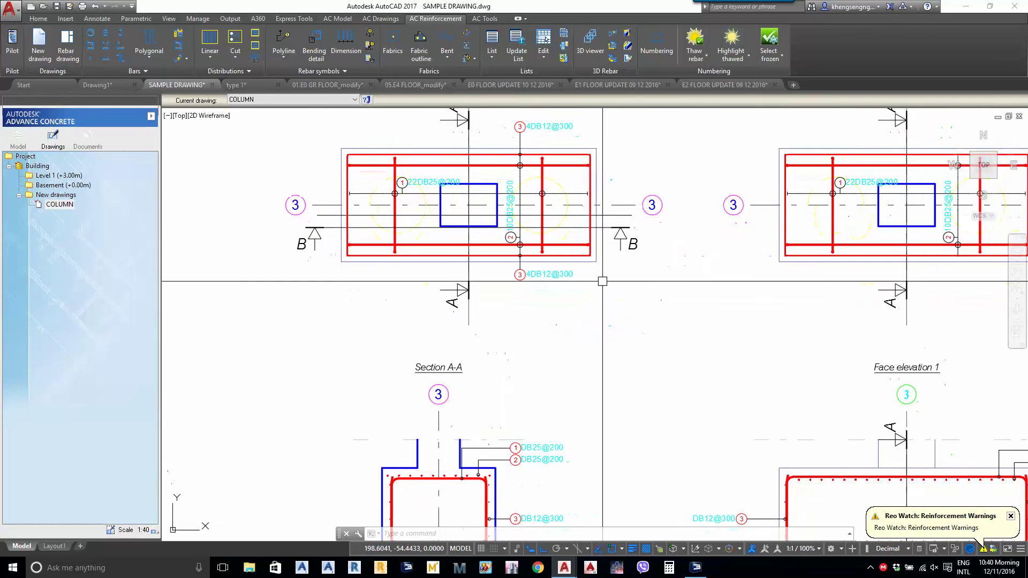
Check the distribution settings of the mark 3 side bars in Face elevation 1
middle_drag(656, 358, 585, 259)
middle_drag(710, 401, 578, 268)
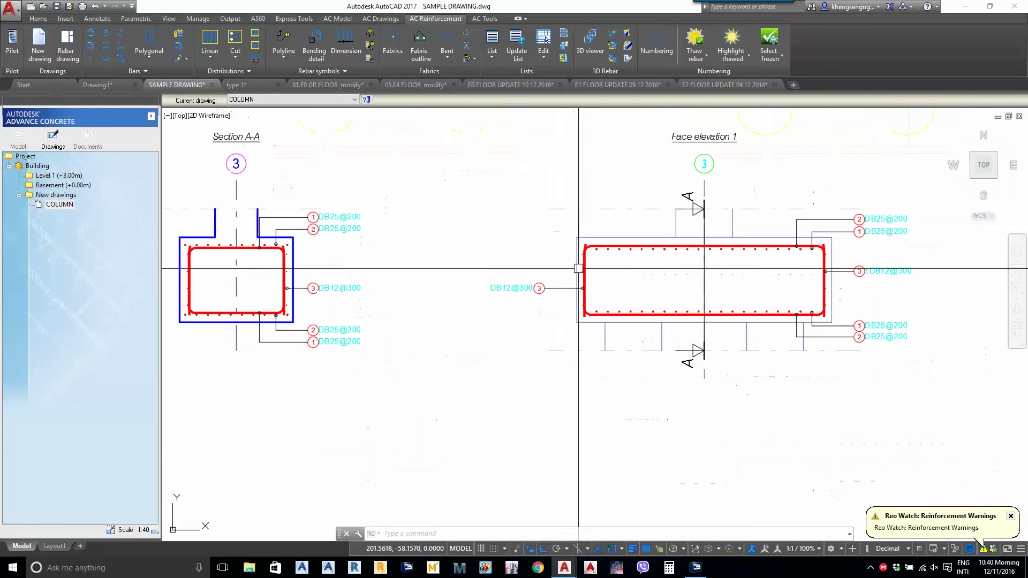
scroll(897, 286, up, 2)
scroll(690, 261, up, 4)
click(756, 337)
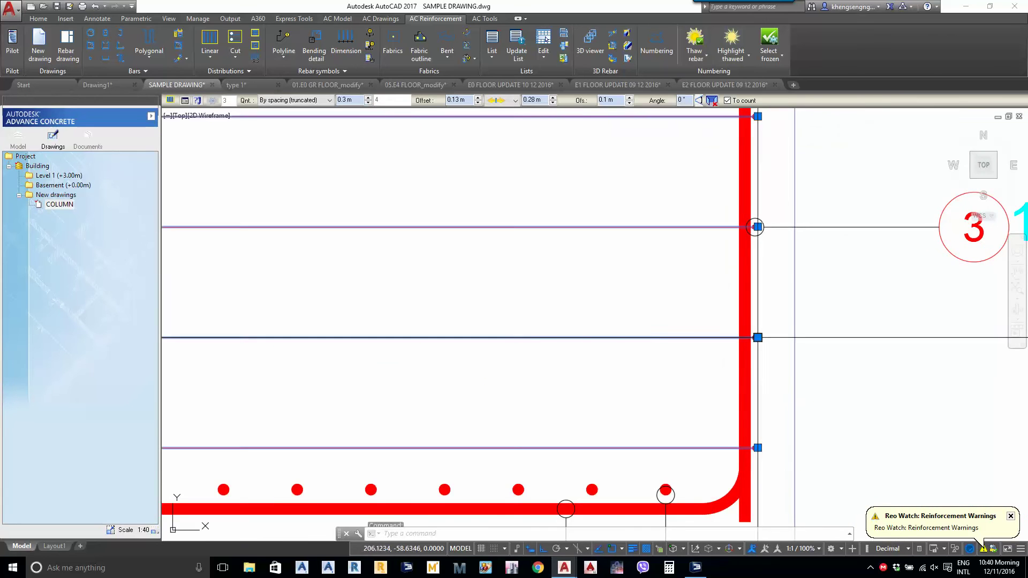
scroll(747, 337, down, 4)
middle_drag(667, 321, 679, 307)
scroll(678, 308, down, 3)
scroll(510, 291, up, 8)
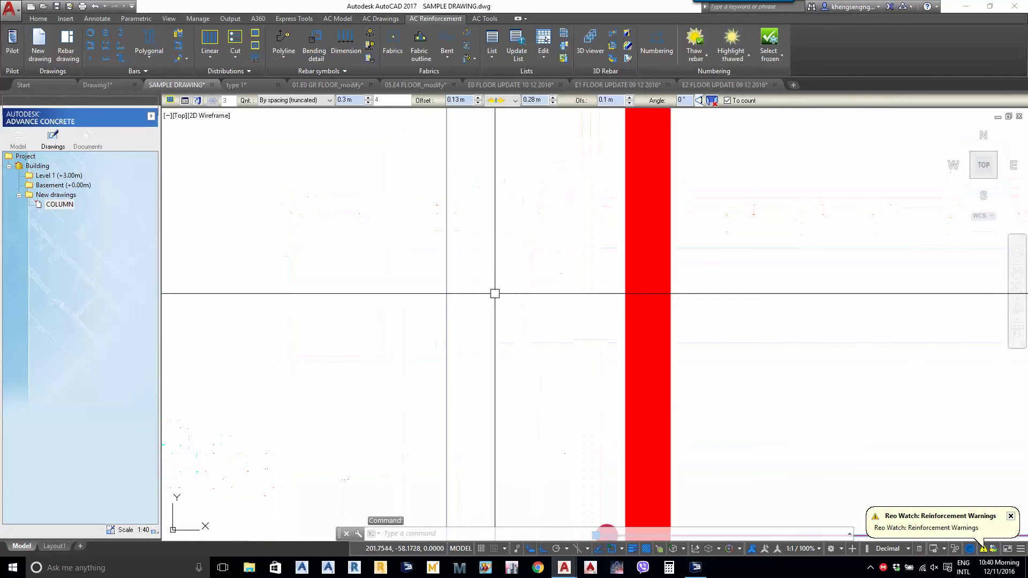
scroll(495, 300, down, 4)
scroll(503, 334, down, 6)
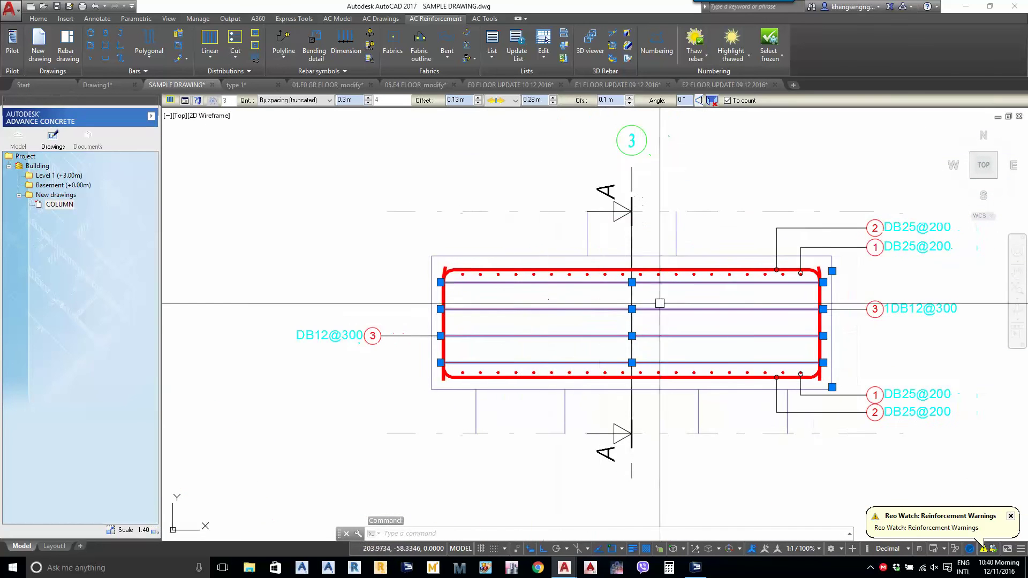
scroll(659, 300, down, 4)
middle_drag(658, 300, 692, 385)
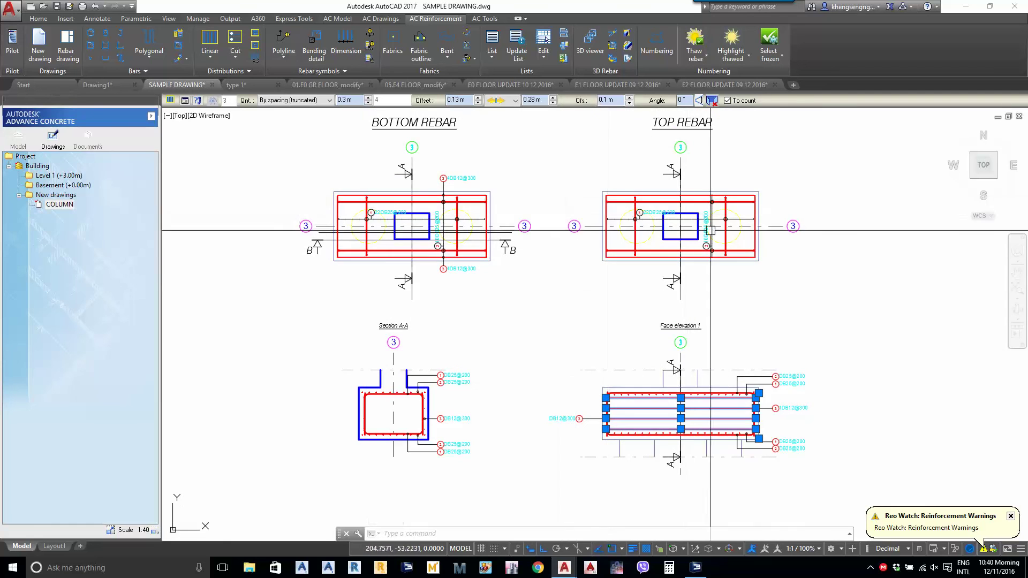
Inspect the outer mark 3 bar along the upper edge of the TOP REBAR plan and compare it with the sections
scroll(598, 215, up, 8)
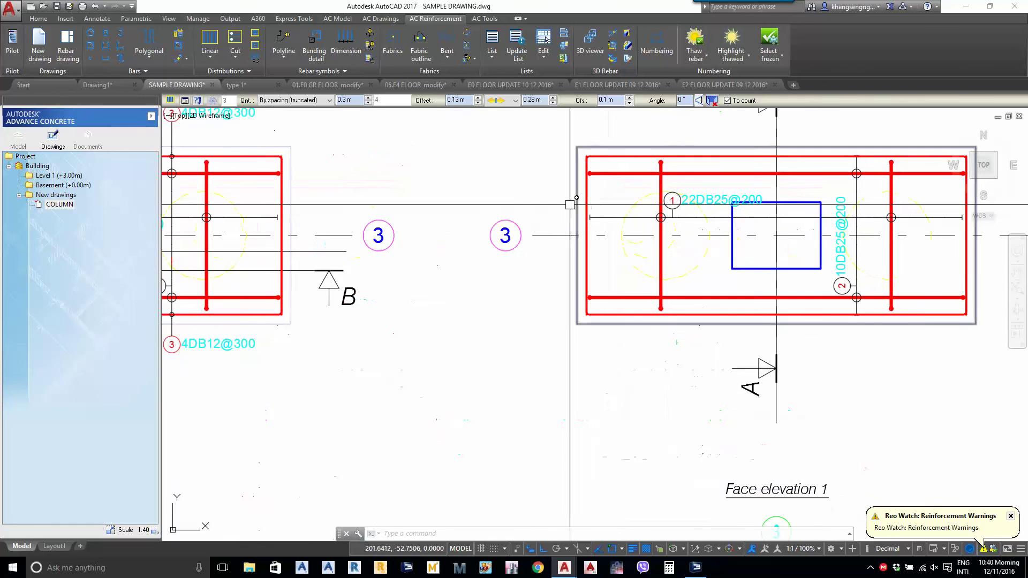
middle_drag(597, 145, 597, 182)
click(615, 168)
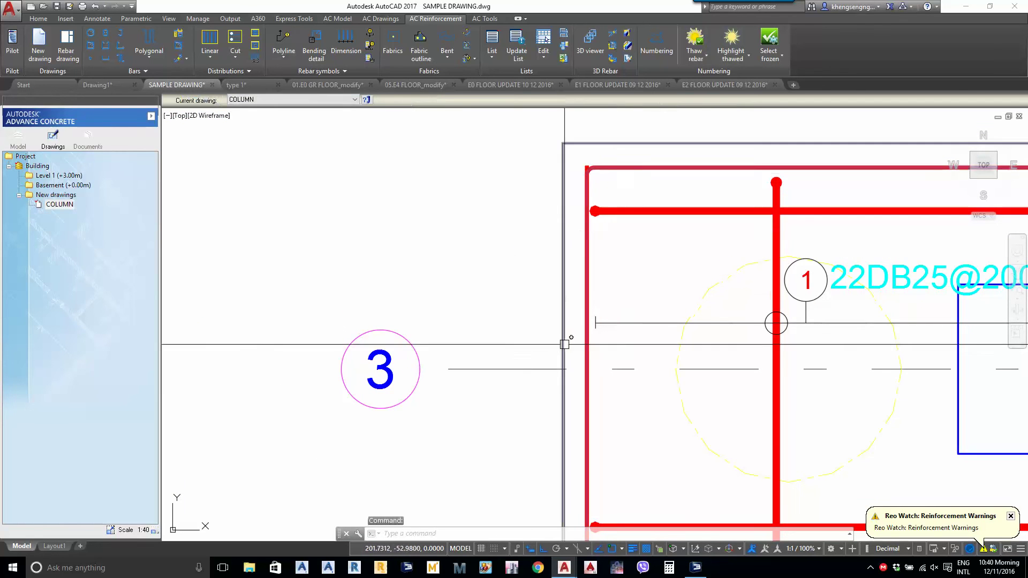
scroll(517, 343, down, 4)
middle_drag(760, 351, 404, 328)
scroll(551, 325, up, 2)
scroll(648, 307, down, 4)
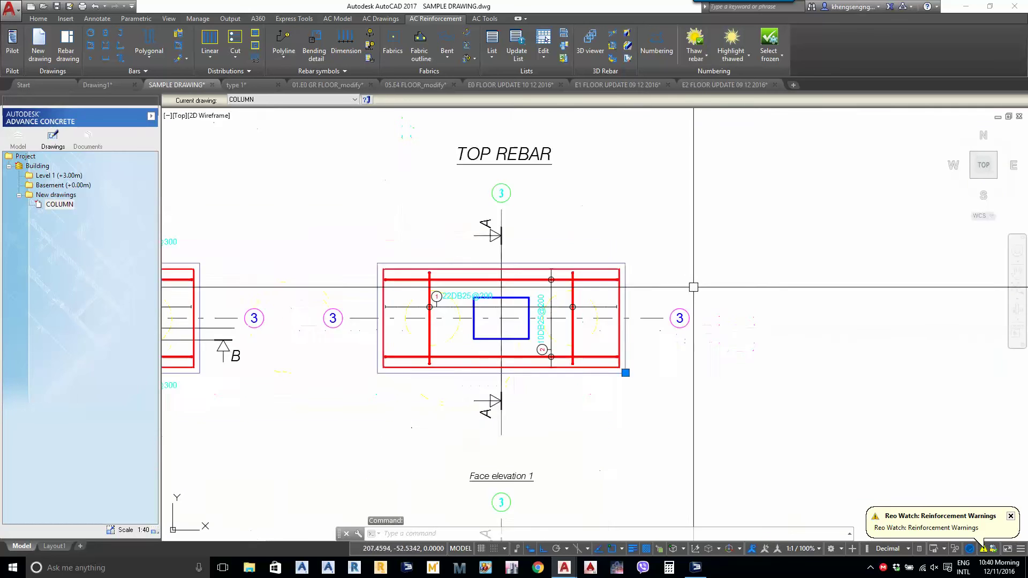
scroll(695, 289, down, 4)
middle_drag(621, 348, 656, 321)
scroll(546, 342, up, 3)
key(Escape)
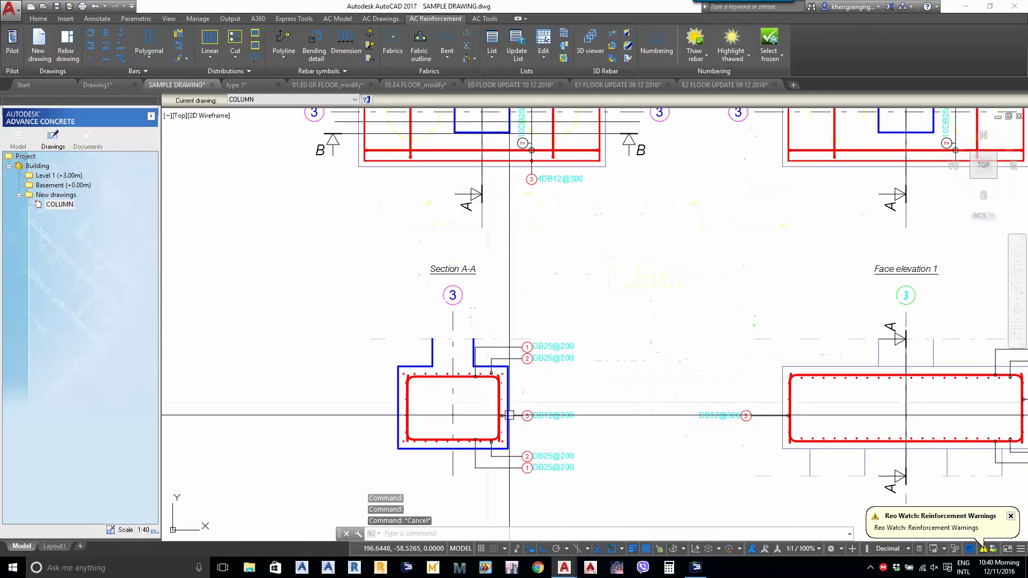
Check the distribution settings of the mark 3 side bars in Section A-A
scroll(509, 415, up, 4)
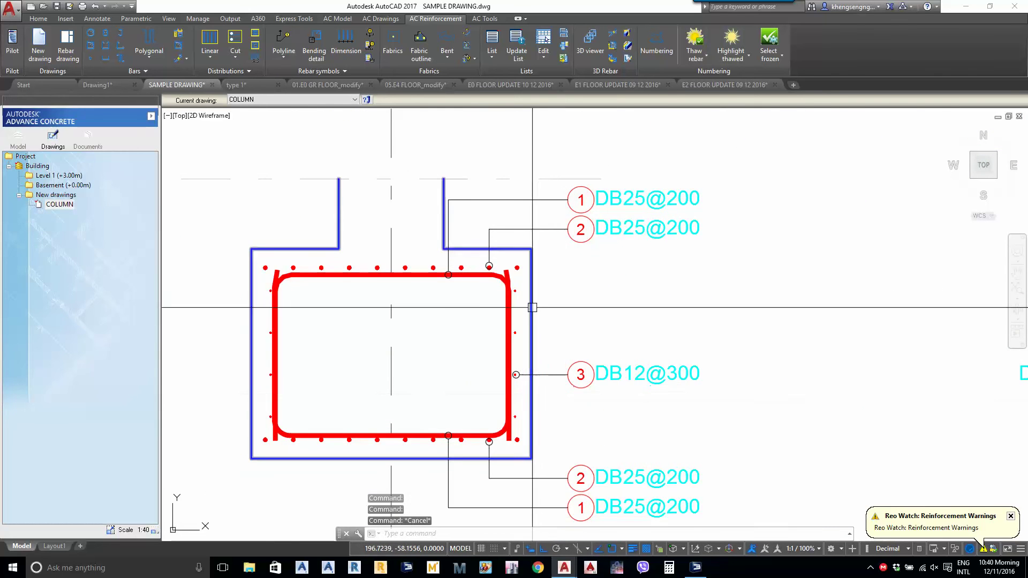
scroll(540, 380, up, 3)
click(509, 364)
scroll(479, 356, down, 6)
scroll(419, 333, up, 8)
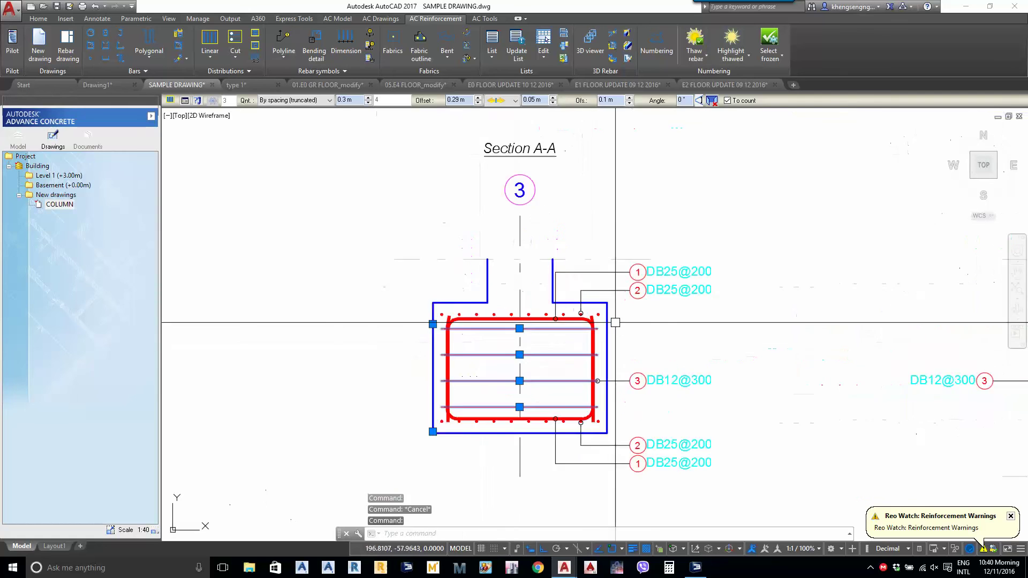
key(Escape)
scroll(304, 304, down, 8)
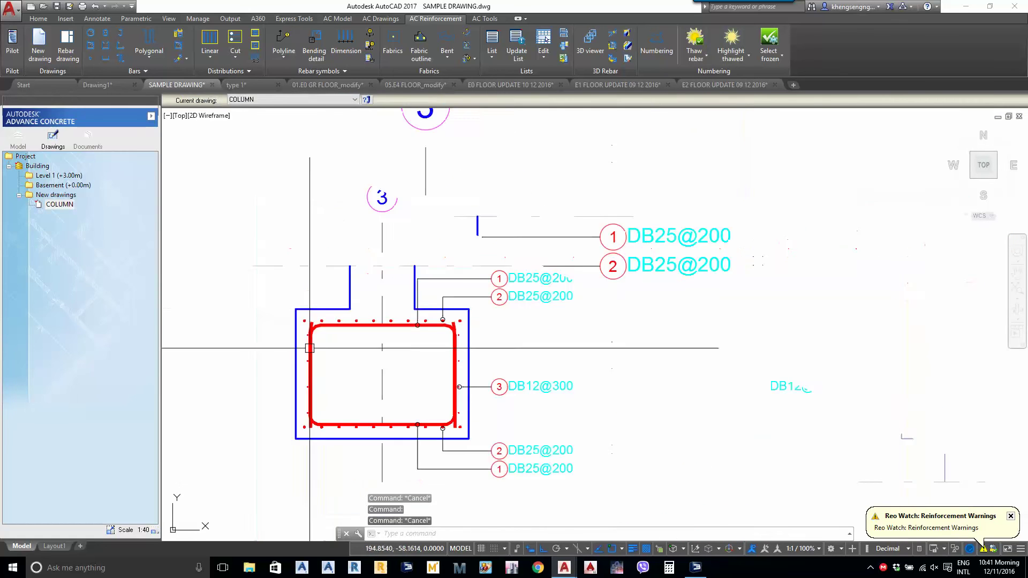
Copy the outer mark 3 bar of the BOTTOM REBAR plan to the blank area above the plan's title
scroll(411, 180, up, 5)
click(411, 180)
scroll(423, 267, down, 4)
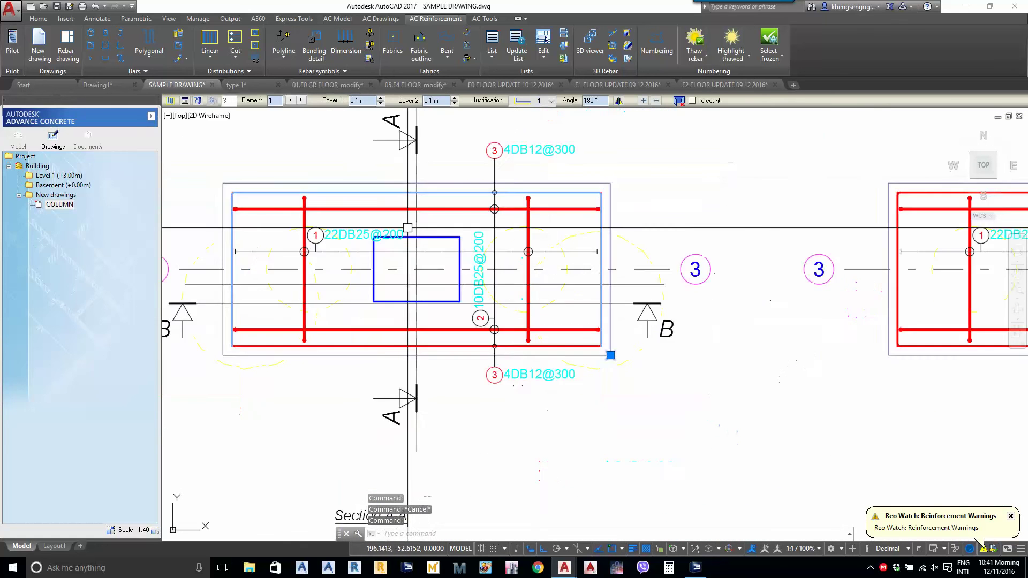
key(space)
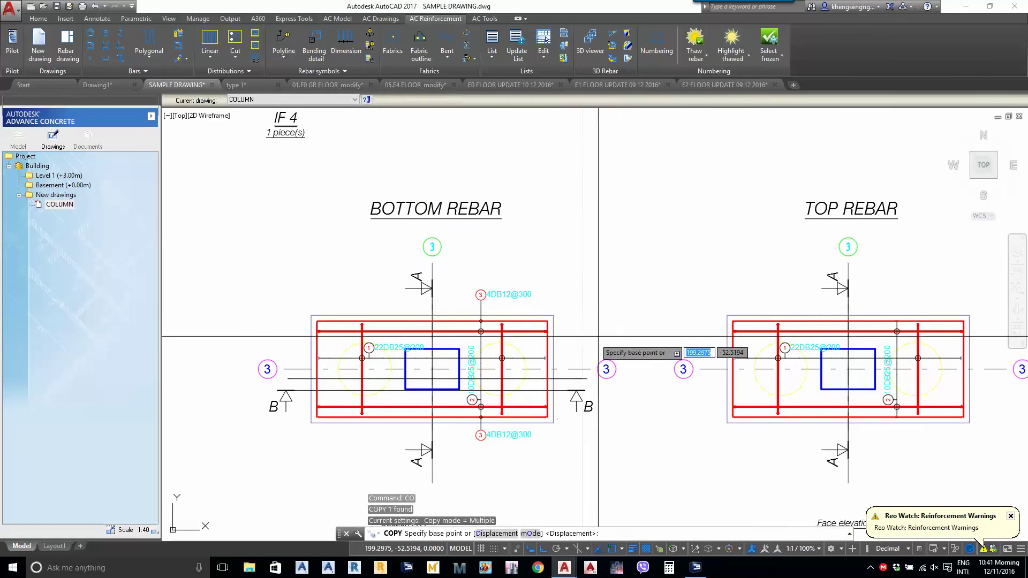
click(608, 335)
middle_drag(624, 140, 623, 242)
click(624, 242)
key(Escape)
Erase the copied mark 3 bar above the BOTTOM REBAR title
click(530, 220)
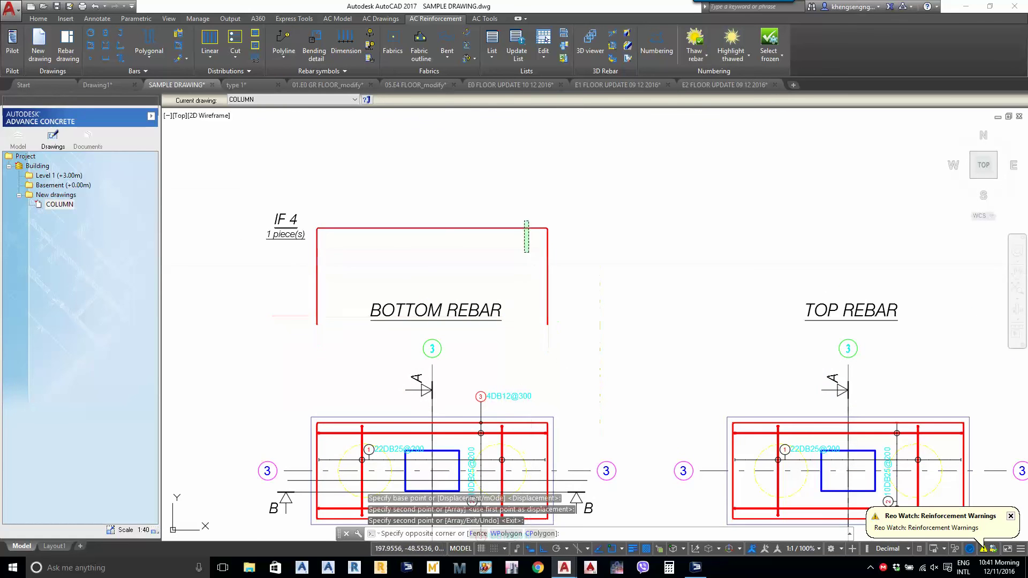
click(523, 252)
text(e)
key(space)
Check the quantity and counting settings of the mark 3 side bar distribution in Section A-A
middle_drag(503, 353, 512, 205)
scroll(497, 227, down, 2)
scroll(475, 366, up, 8)
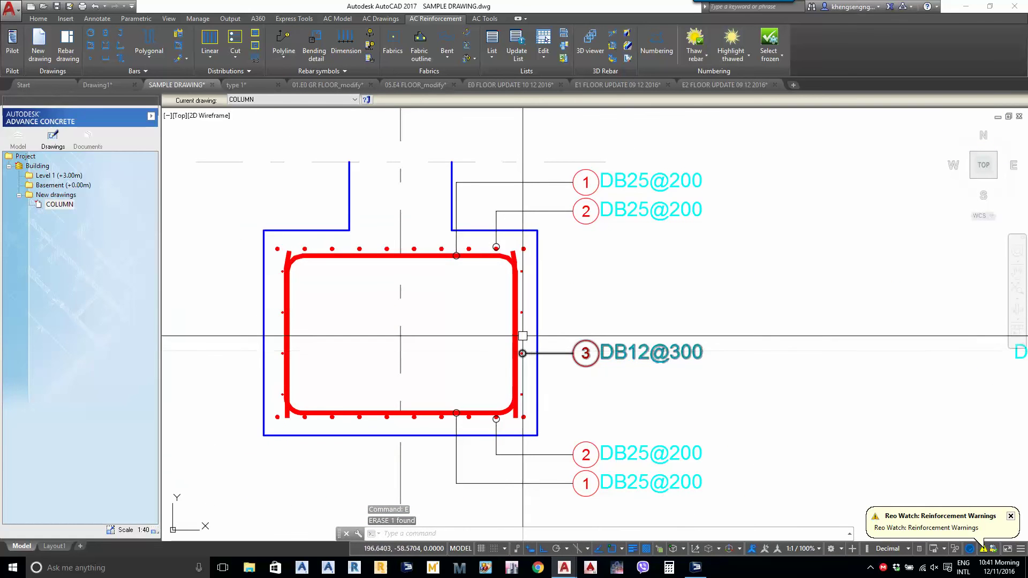
scroll(523, 336, up, 2)
click(523, 316)
scroll(524, 316, down, 2)
scroll(309, 341, up, 2)
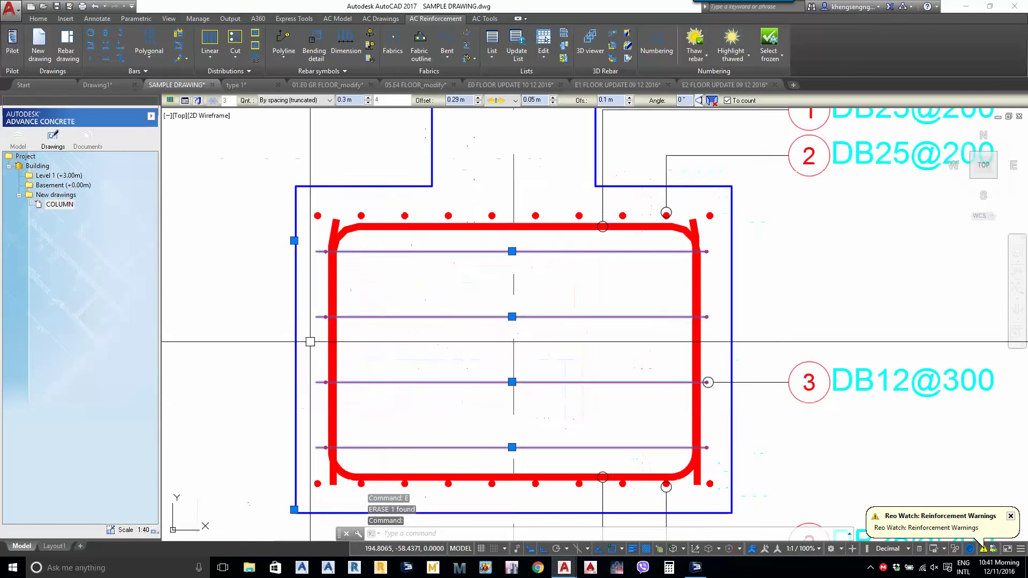
scroll(309, 342, up, 2)
key(Escape)
click(358, 420)
key(Escape)
Check the quantity and counting settings of the mark 3 side bar distribution in Face elevation 1
scroll(409, 344, down, 6)
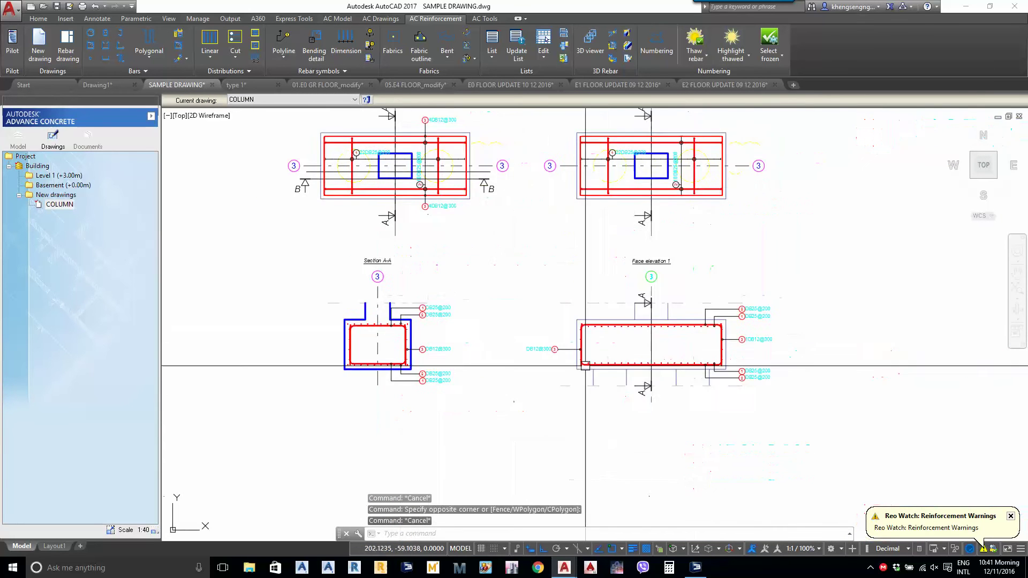
scroll(716, 342, up, 5)
scroll(752, 375, up, 4)
click(752, 414)
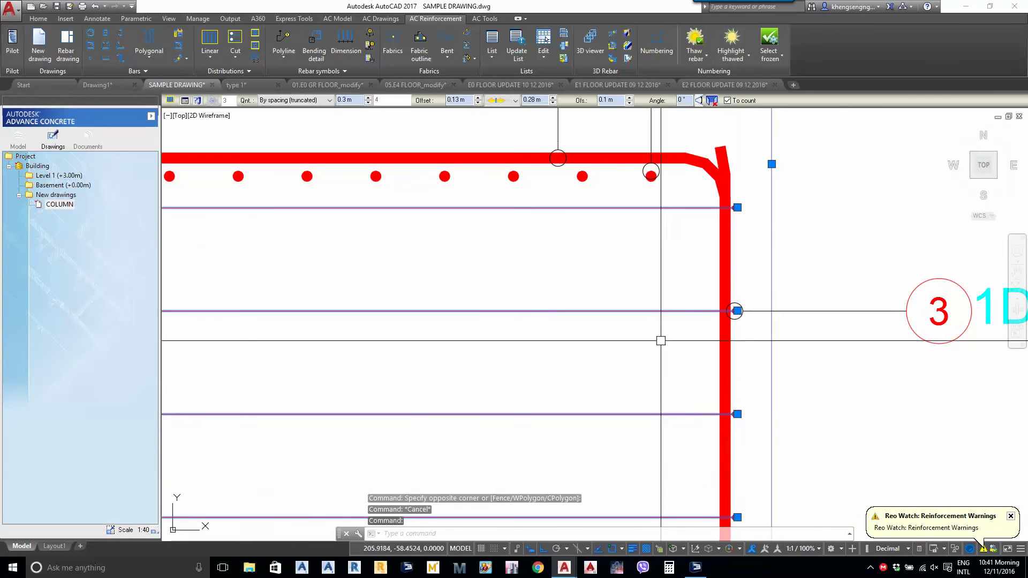
key(Escape)
scroll(696, 321, down, 8)
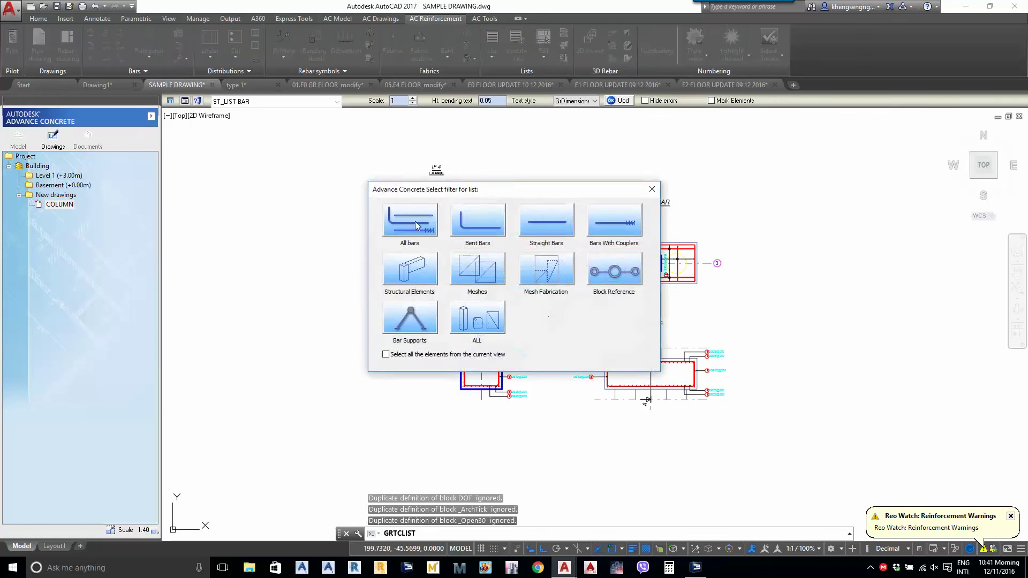
Generate an ST_LIST BAR list of all bars from the plans and sections and insert it beside the TOP REBAR plan
click(415, 225)
click(375, 165)
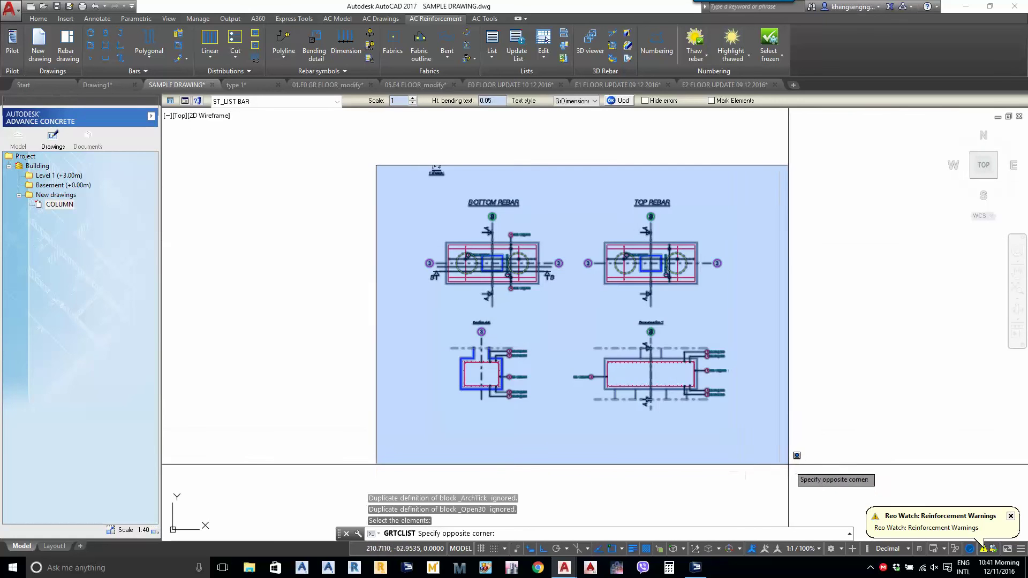
click(796, 455)
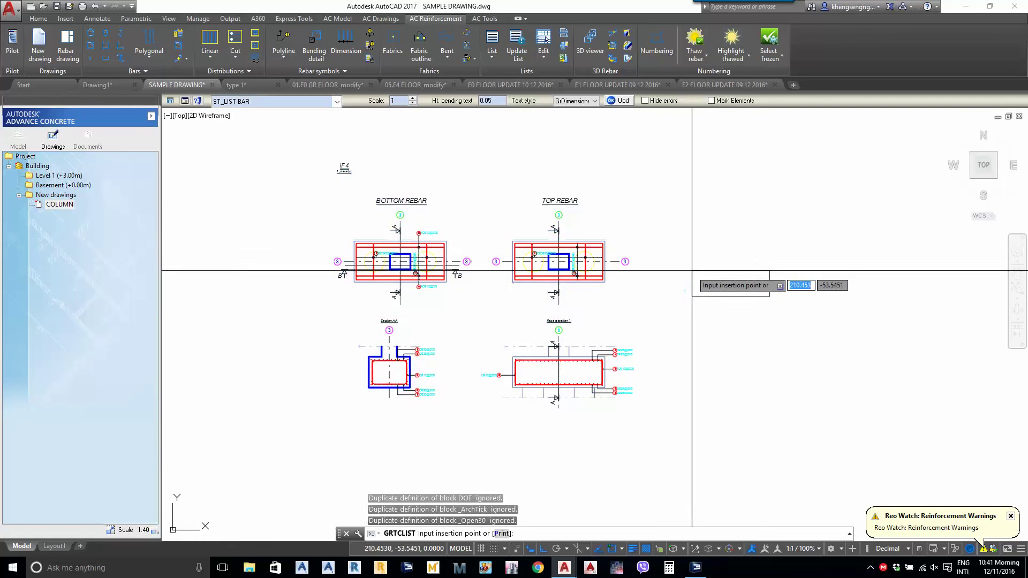
scroll(730, 249, up, 5)
scroll(731, 258, up, 1)
mouse_move(701, 326)
middle_down()
mouse_move(655, 282)
mouse_move(682, 275)
middle_up()
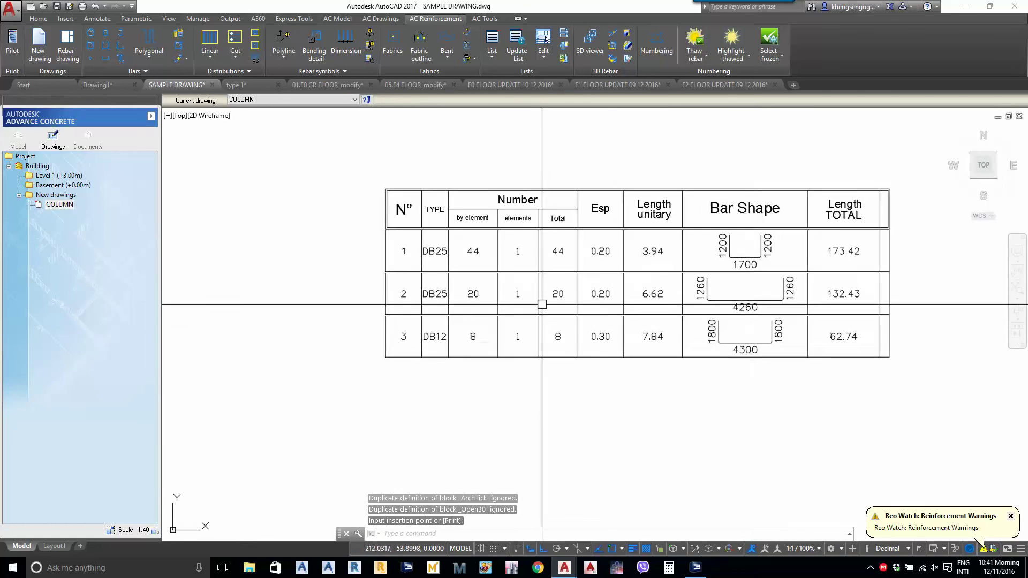
Compare the mark 1 quantity in the bar list with the mark 1 symbols in the TOP REBAR and BOTTOM REBAR plans
scroll(508, 257, up, 3)
middle_drag(353, 342, 356, 328)
middle_drag(379, 366, 377, 351)
scroll(485, 289, up, 3)
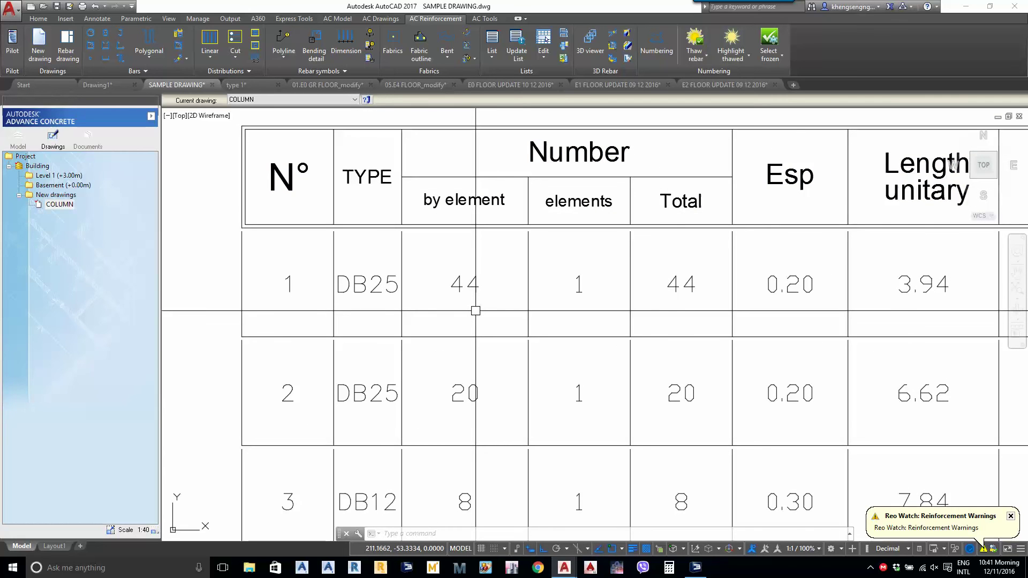
scroll(475, 312, down, 7)
mouse_move(458, 349)
middle_down()
mouse_move(806, 354)
mouse_move(610, 349)
mouse_move(870, 345)
middle_up()
scroll(693, 287, up, 2)
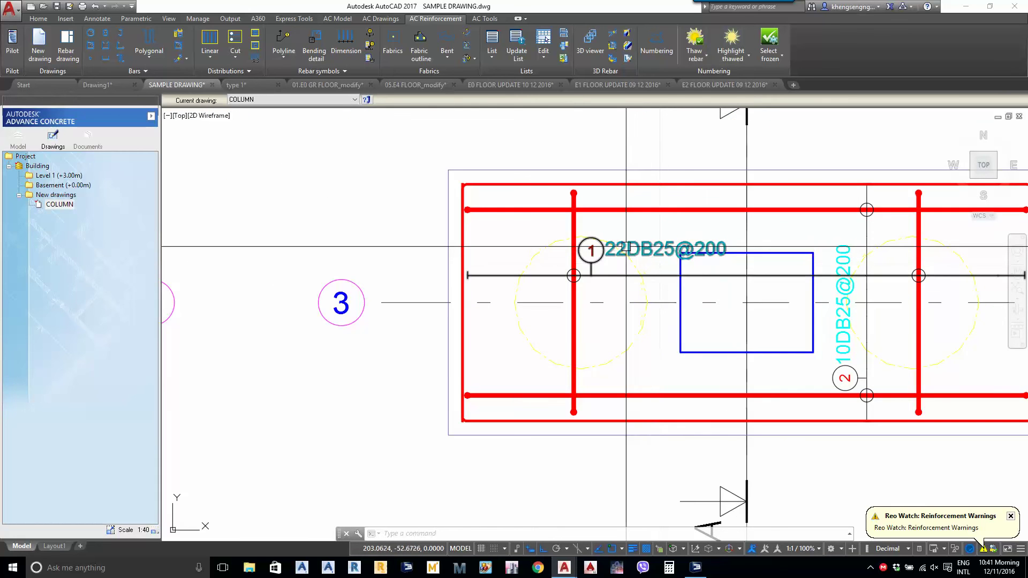
scroll(626, 246, down, 4)
scroll(521, 270, up, 4)
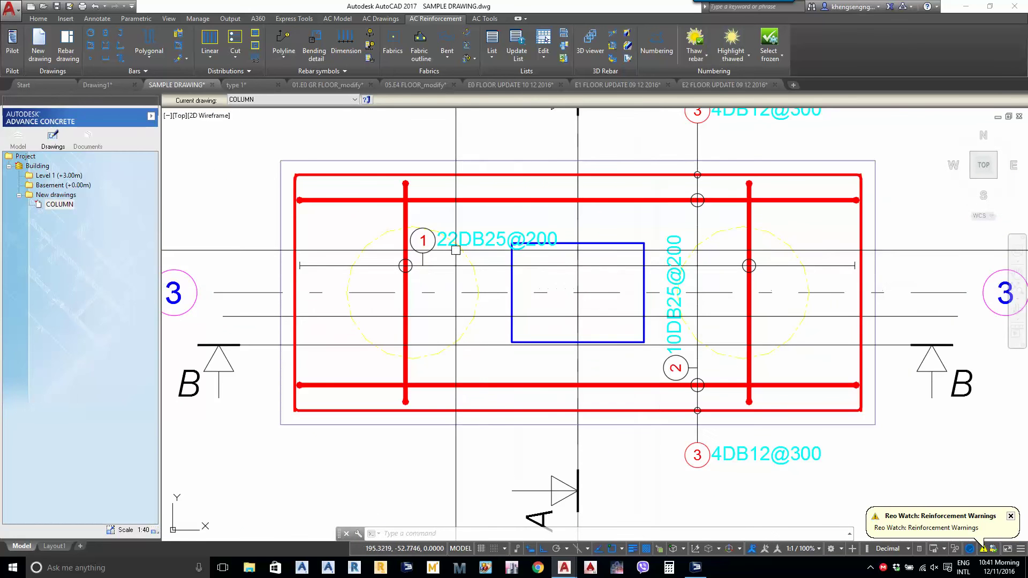
scroll(455, 249, down, 8)
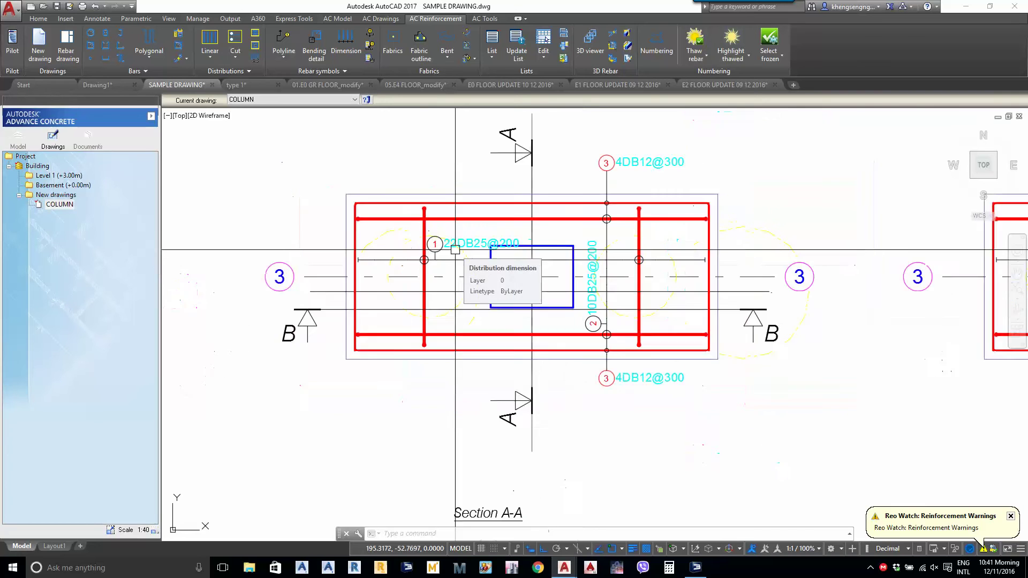
Compare the mark 2 row of the bar list with Section A-A and the BOTTOM REBAR plan
scroll(726, 313, up, 6)
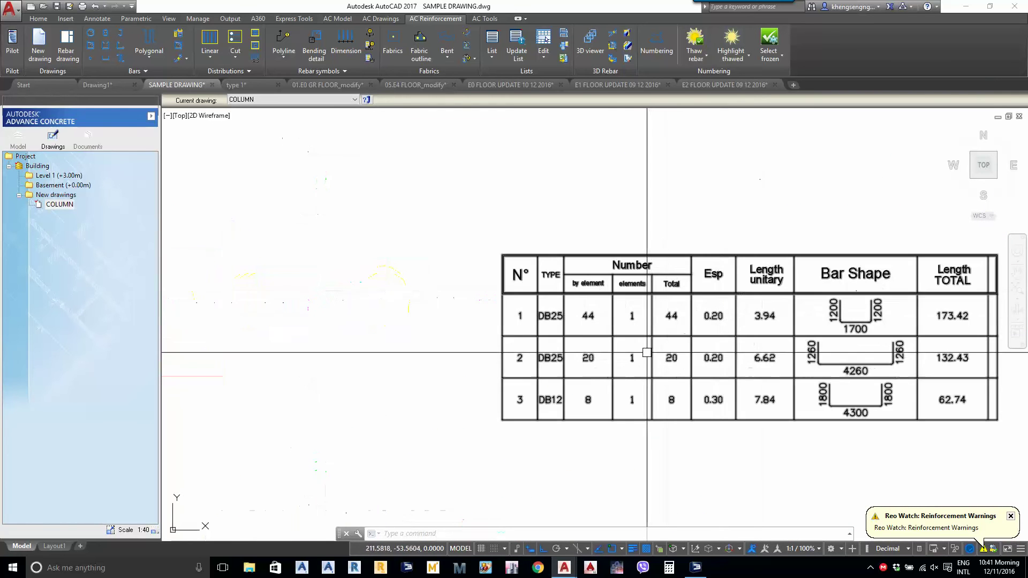
scroll(660, 342, up, 4)
middle_drag(656, 359, 711, 323)
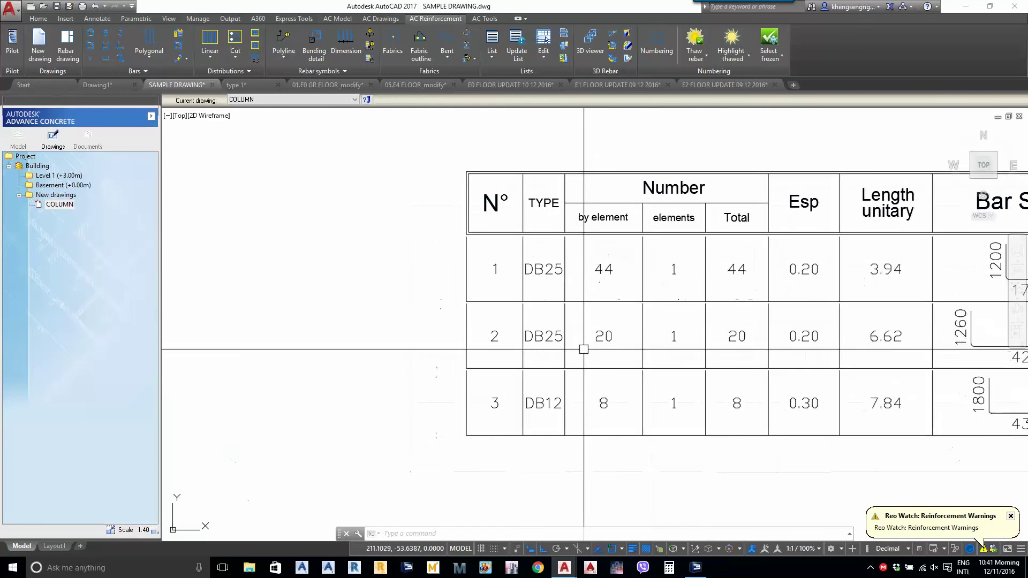
scroll(583, 348, down, 6)
middle_drag(525, 349, 833, 325)
scroll(480, 330, down, 2)
middle_drag(480, 330, 640, 269)
scroll(423, 399, up, 8)
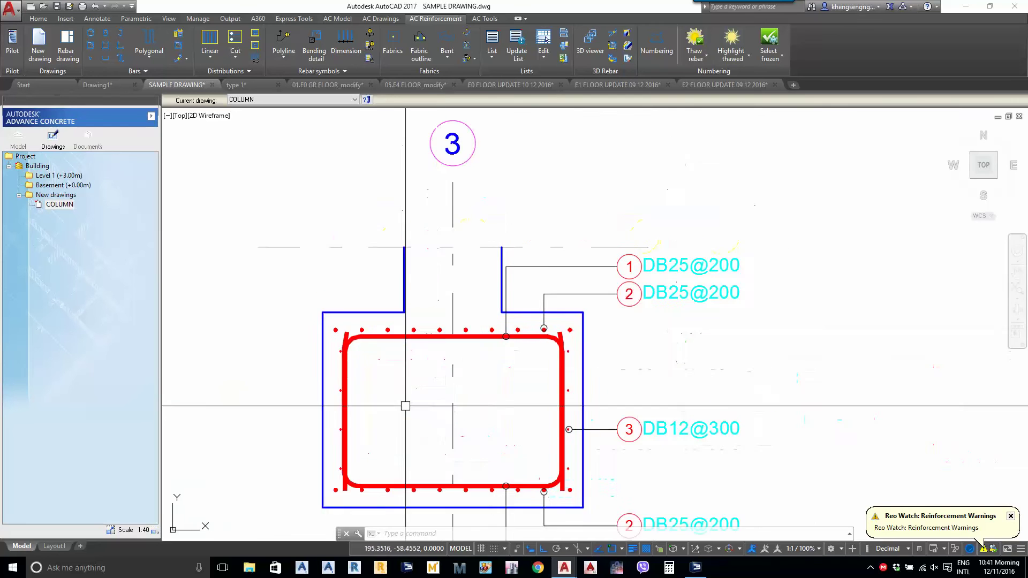
scroll(523, 298, down, 4)
middle_drag(578, 287, 604, 462)
scroll(553, 303, up, 1)
scroll(544, 325, up, 2)
mouse_move(538, 339)
middle_down()
mouse_move(524, 372)
mouse_move(522, 309)
middle_up()
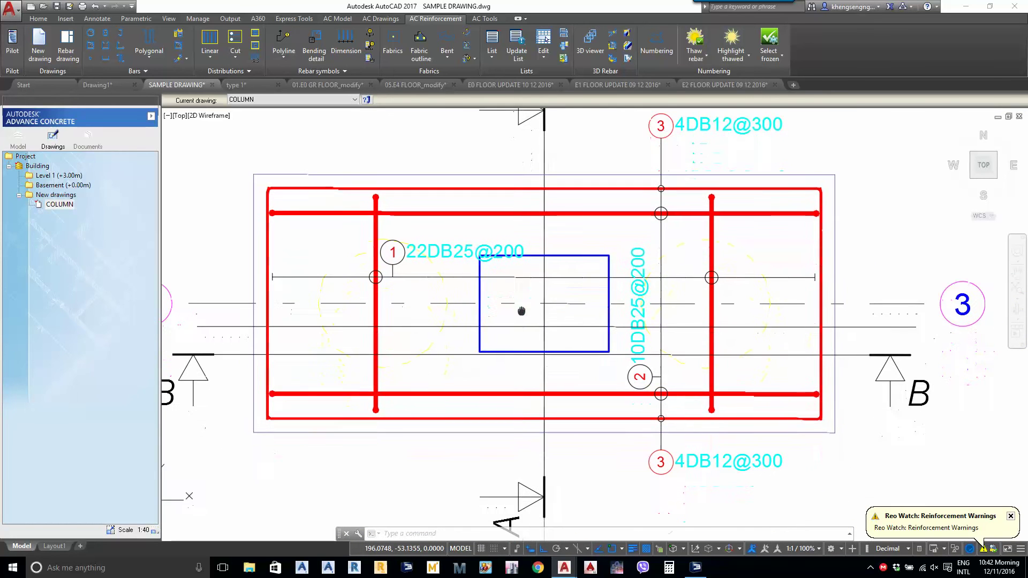
Check the mark 2 bar distribution in the BOTTOM REBAR plan against its symbol and the TOP REBAR plan
click(614, 394)
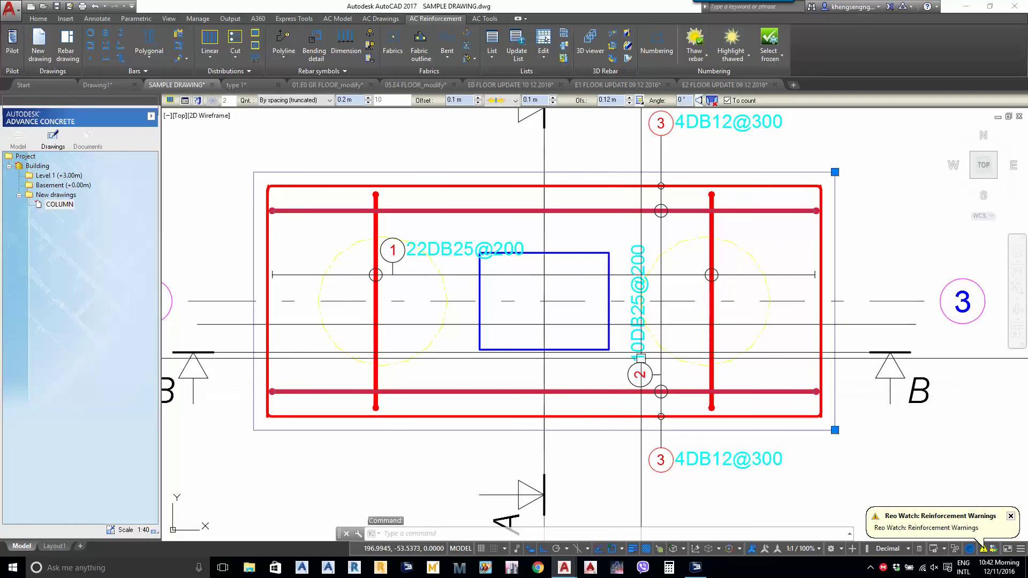
scroll(665, 333, up, 2)
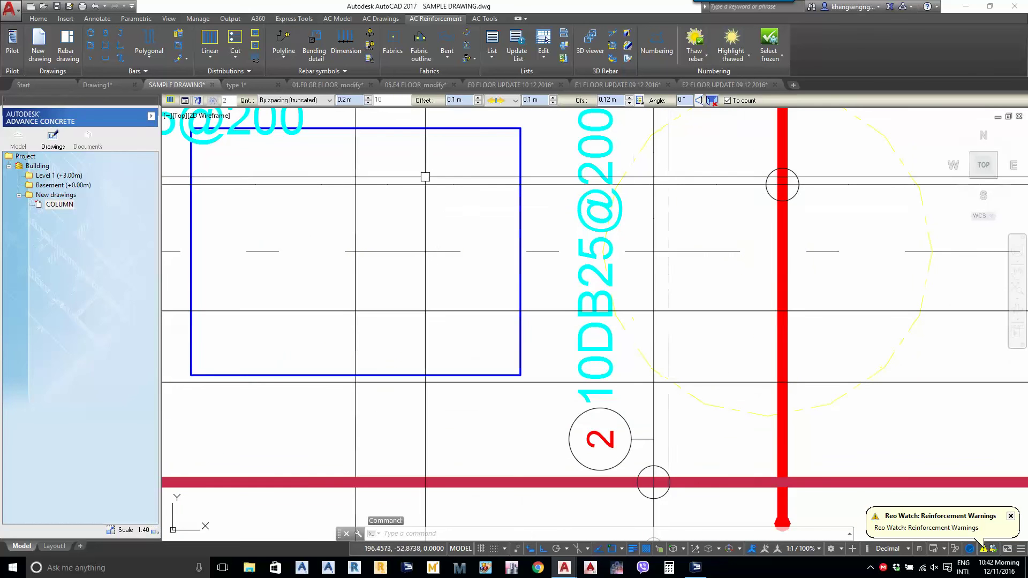
key(Escape)
scroll(517, 309, down, 4)
scroll(442, 292, up, 2)
scroll(585, 309, up, 2)
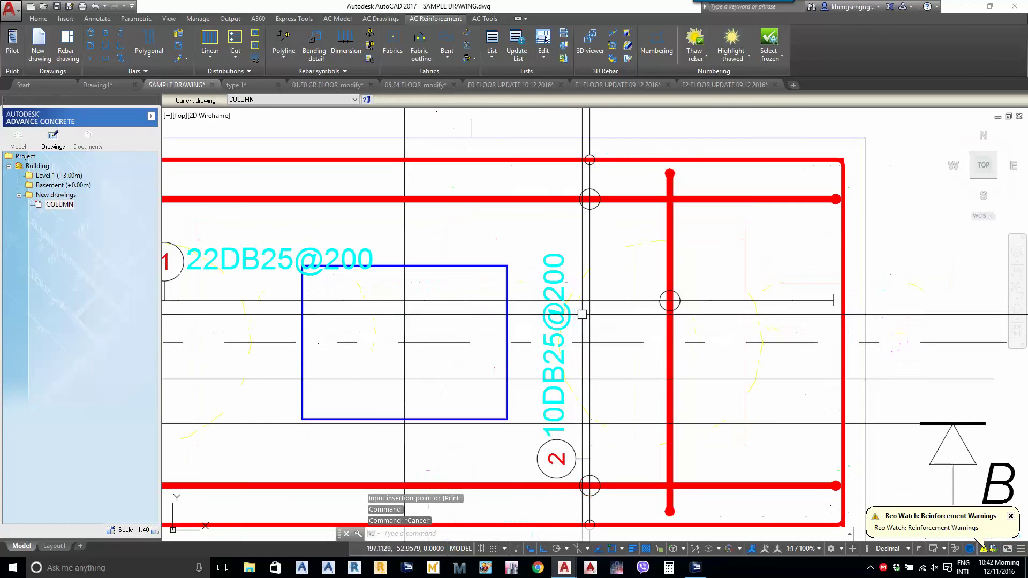
scroll(556, 337, down, 6)
scroll(675, 375, down, 2)
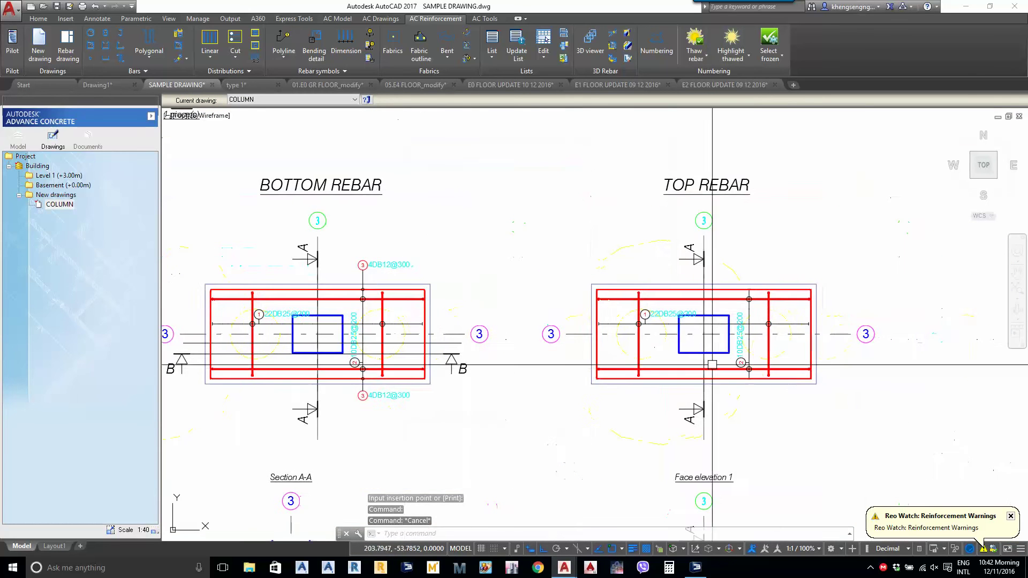
scroll(669, 374, up, 4)
scroll(653, 374, down, 5)
Read the mark 3 row of the bar list and locate the matching side bars in the sections
scroll(696, 302, up, 4)
scroll(697, 302, up, 2)
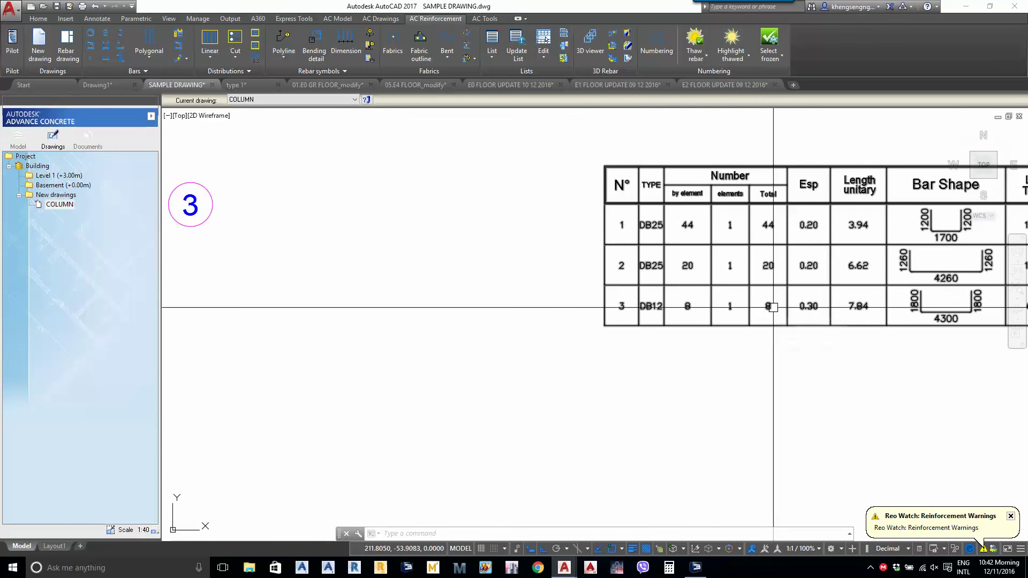
middle_drag(742, 373, 780, 359)
scroll(687, 285, up, 2)
scroll(676, 311, down, 3)
middle_drag(525, 331, 862, 350)
scroll(862, 350, down, 1)
middle_drag(359, 408, 605, 312)
middle_drag(576, 196, 565, 217)
scroll(565, 218, down, 1)
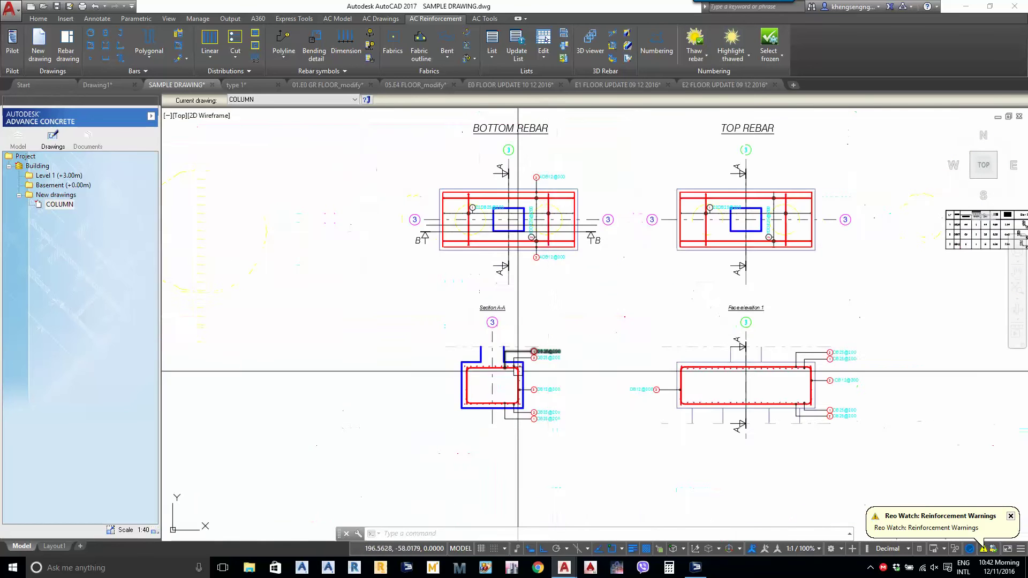
Check that the mark 3 side bar distribution in Section A-A agrees with the quantity in the bar list
scroll(518, 370, up, 5)
click(516, 413)
scroll(508, 349, down, 3)
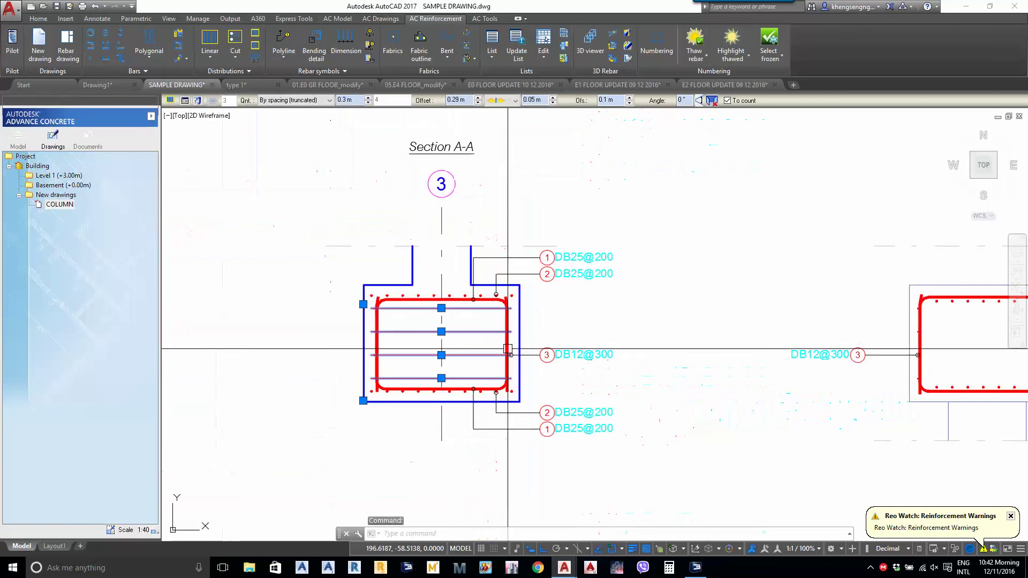
scroll(421, 338, up, 2)
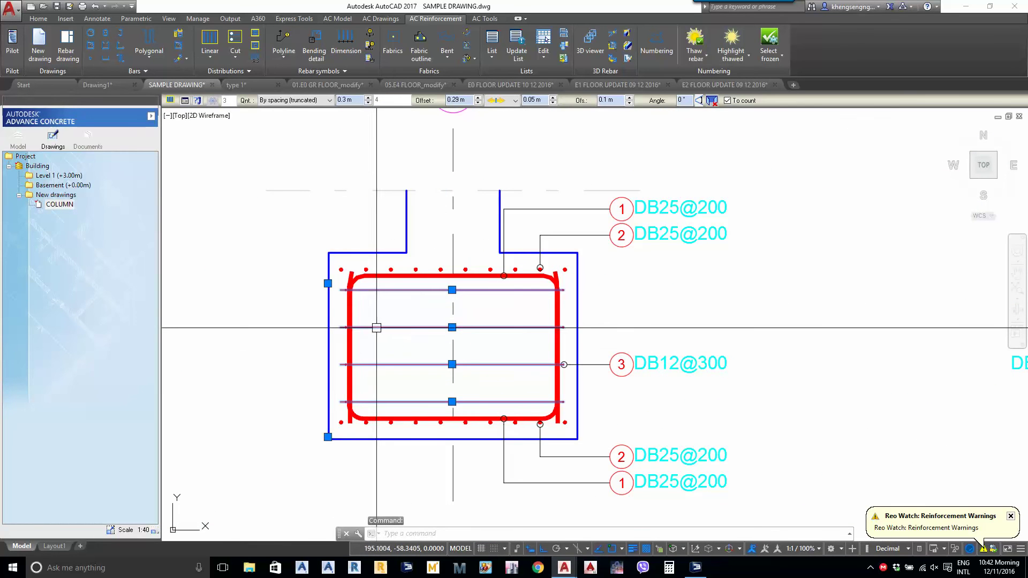
scroll(380, 332, down, 5)
key(Escape)
key(Escape)
Review the bar list's quantities, bar shapes and total lengths alongside the rebar plans and sections
scroll(326, 370, up, 1)
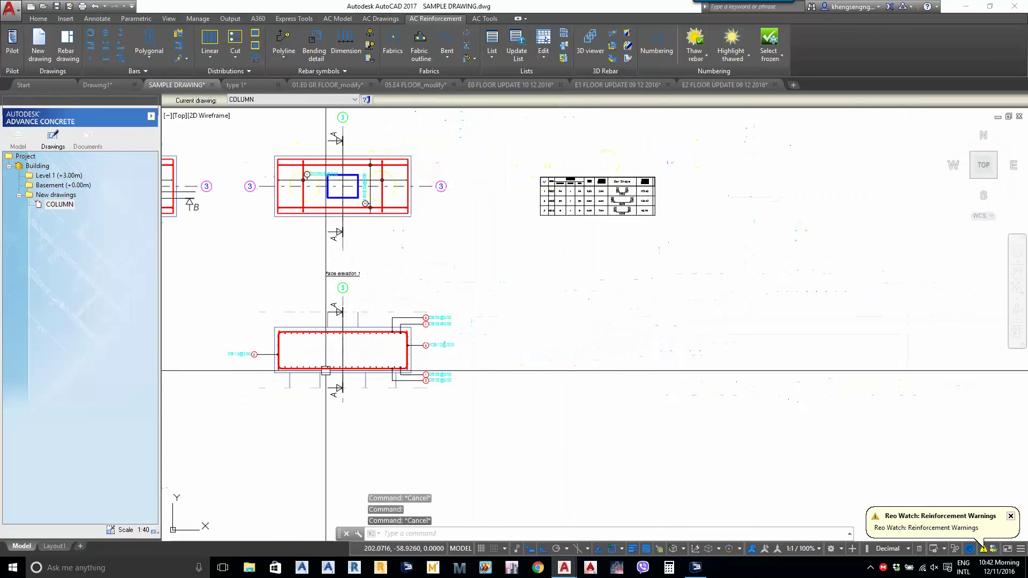
scroll(539, 294, up, 5)
middle_drag(465, 230, 491, 329)
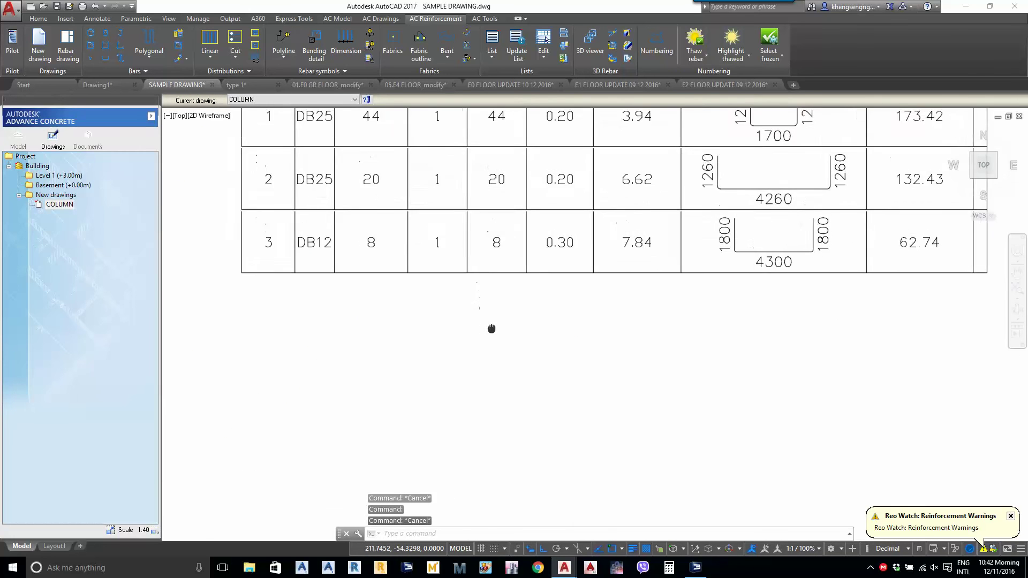
scroll(522, 385, down, 4)
scroll(686, 278, up, 4)
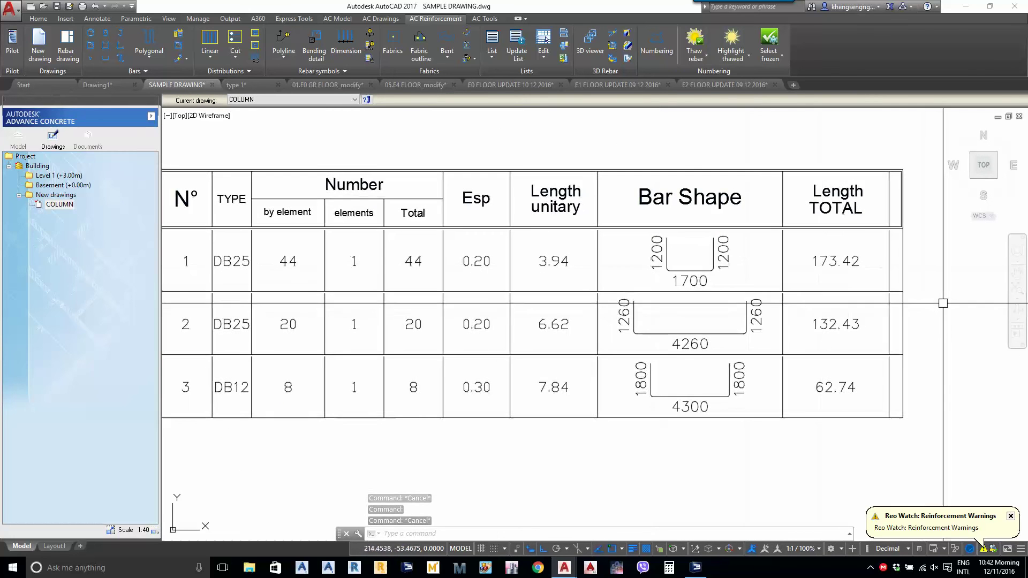
scroll(942, 303, down, 4)
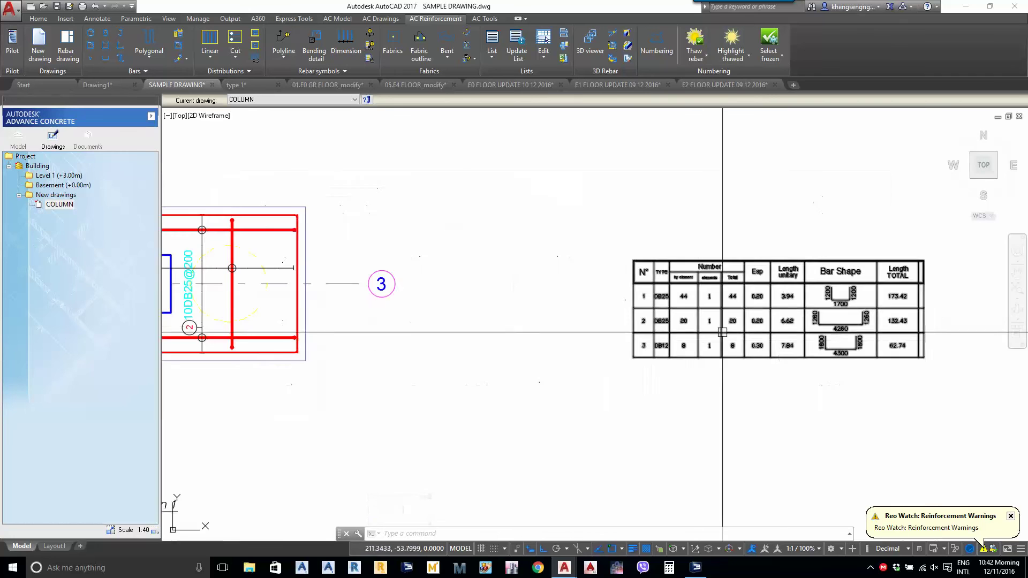
scroll(722, 332, down, 5)
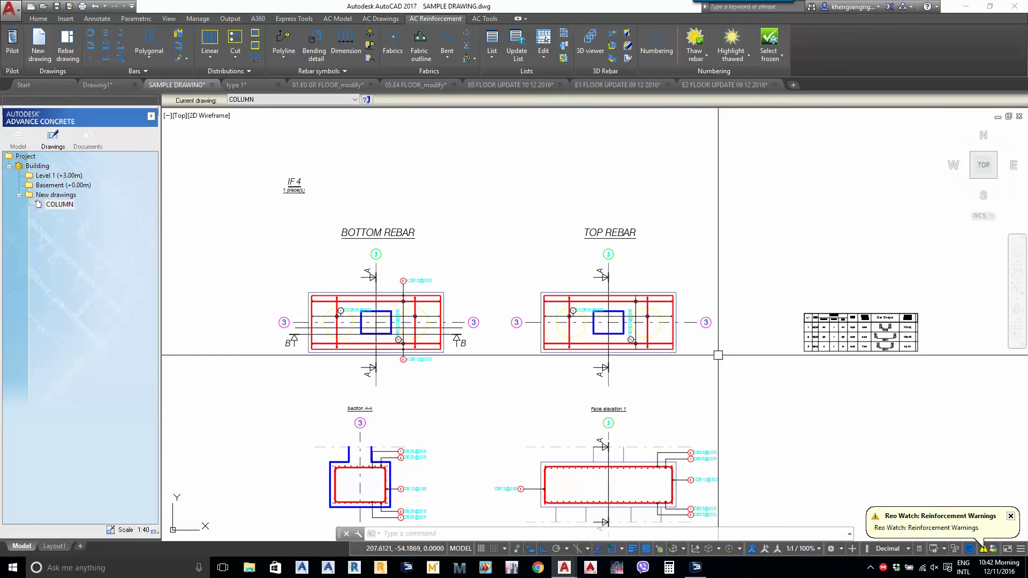
middle_drag(633, 461, 633, 326)
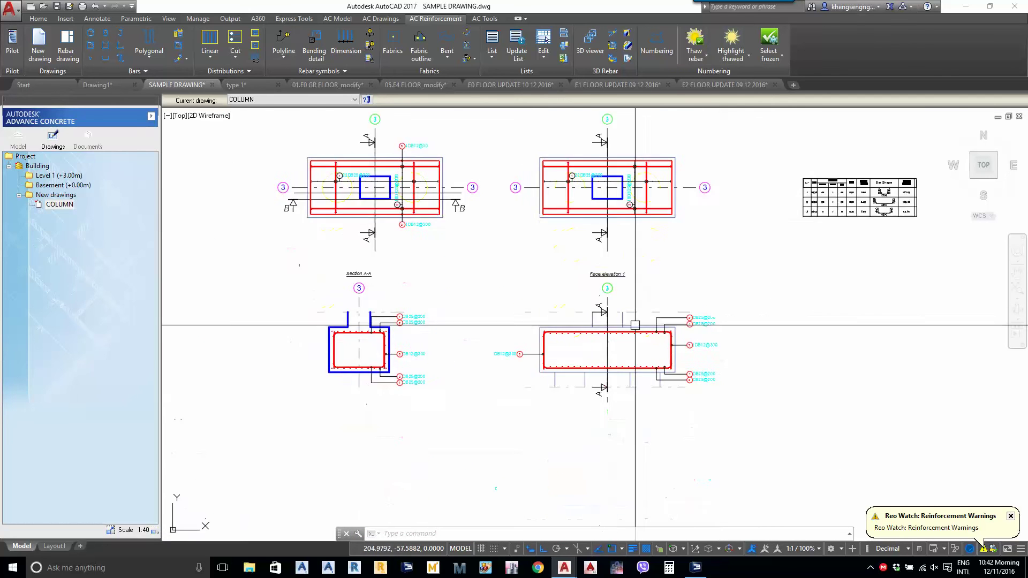
Include the 22-bar longitudinal distributions at 0.2 m spacing in Face elevation 1 in the bar count
scroll(633, 326, up, 2)
click(621, 336)
scroll(615, 359, up, 6)
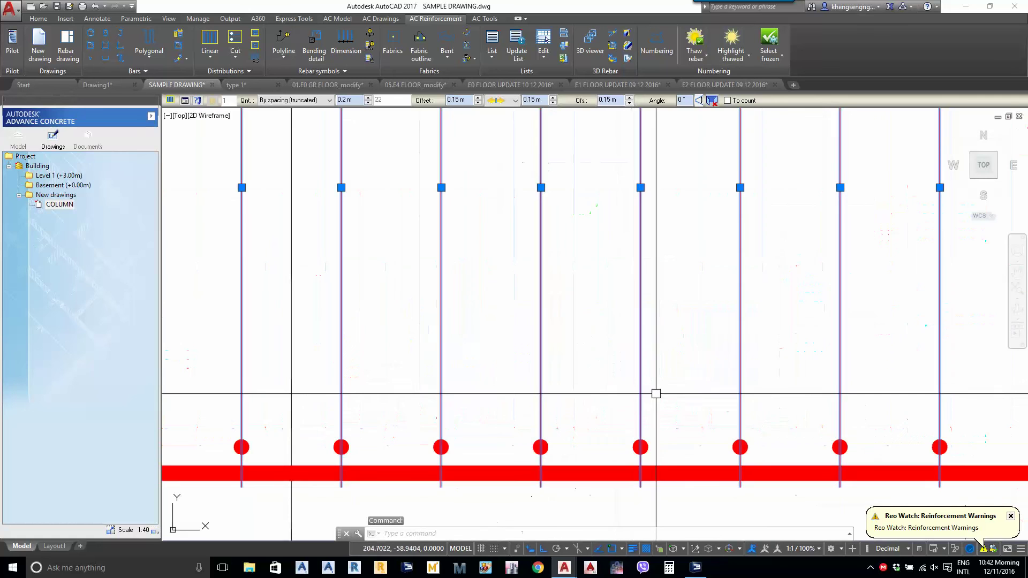
click(647, 427)
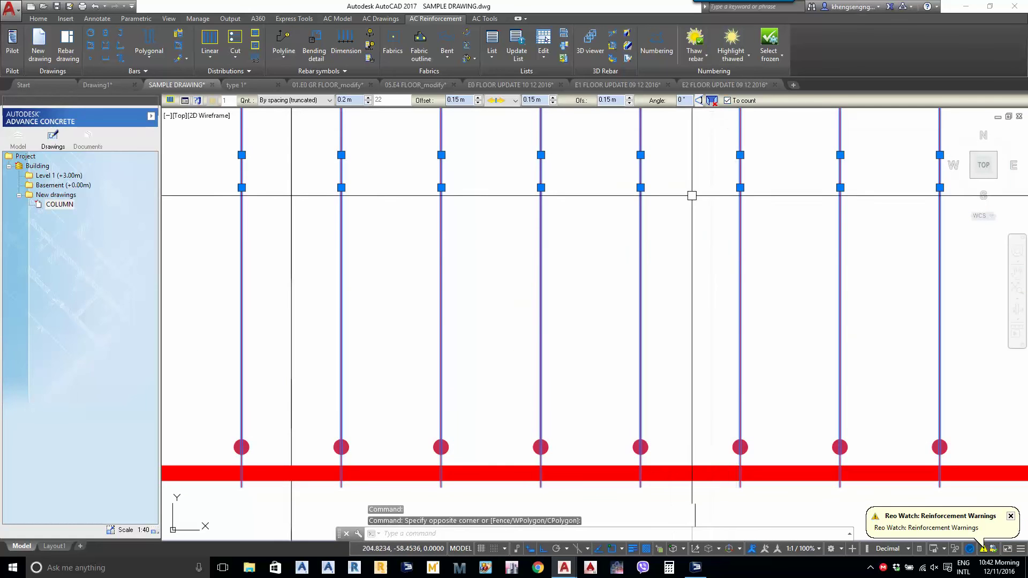
scroll(636, 284, down, 8)
key(Escape)
Update the bar list and check how counting the elevation bars affects the mark 1 quantity
scroll(684, 258, up, 4)
click(678, 225)
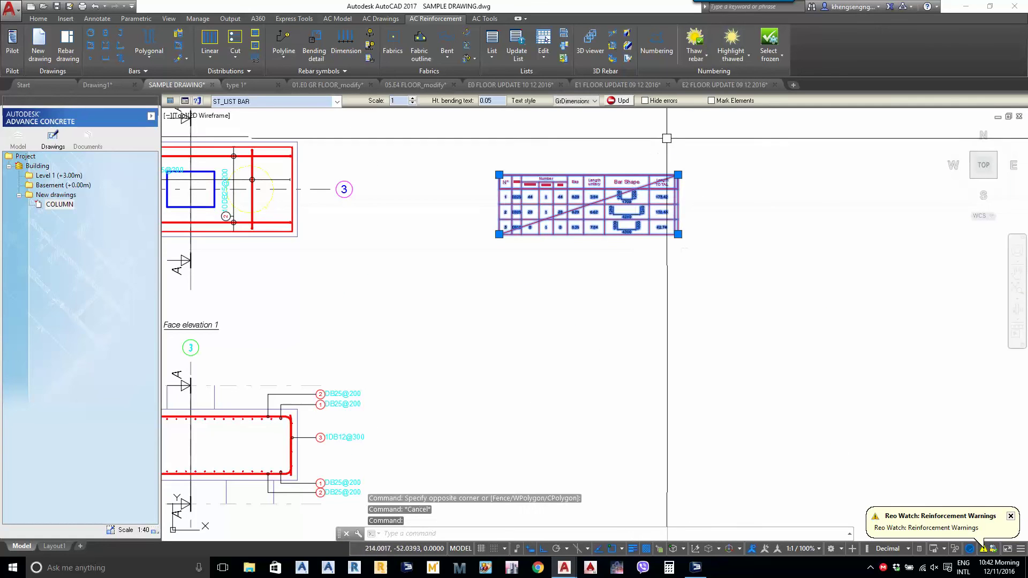
key(Escape)
scroll(565, 192, up, 4)
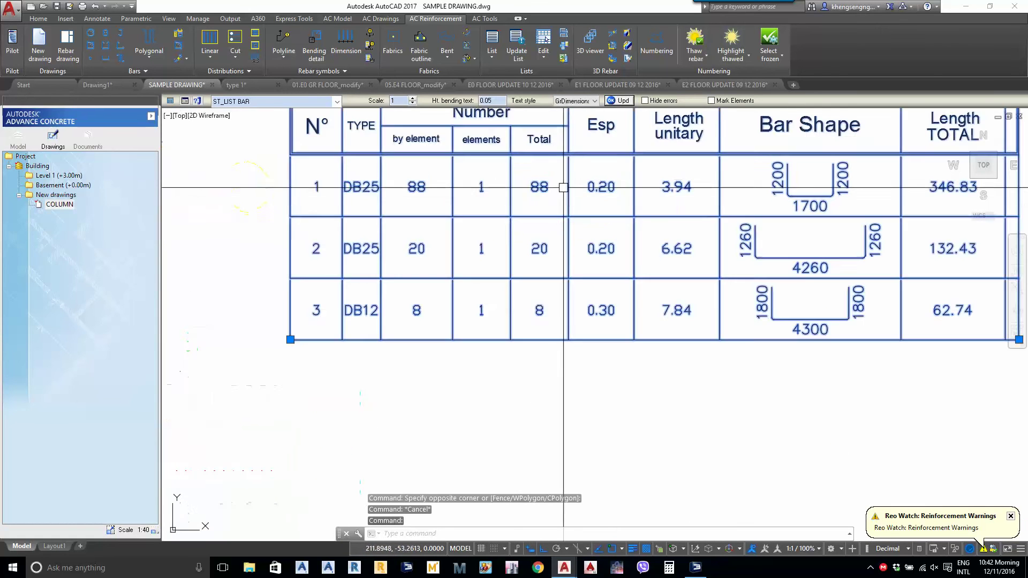
middle_drag(538, 258, 592, 306)
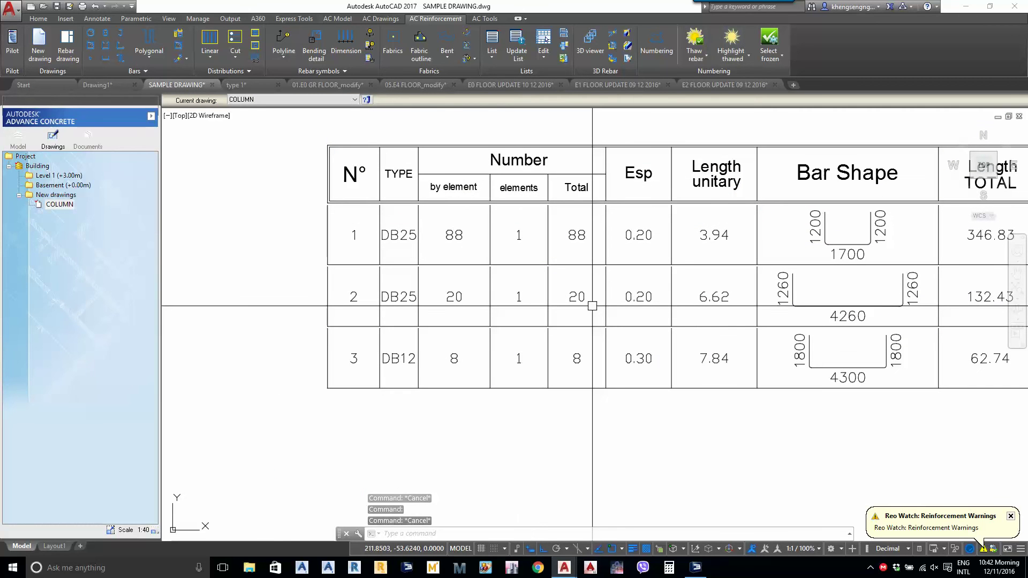
Undo the bar list update and the counting of the Face elevation 1 distributions
key(ctrl+z)
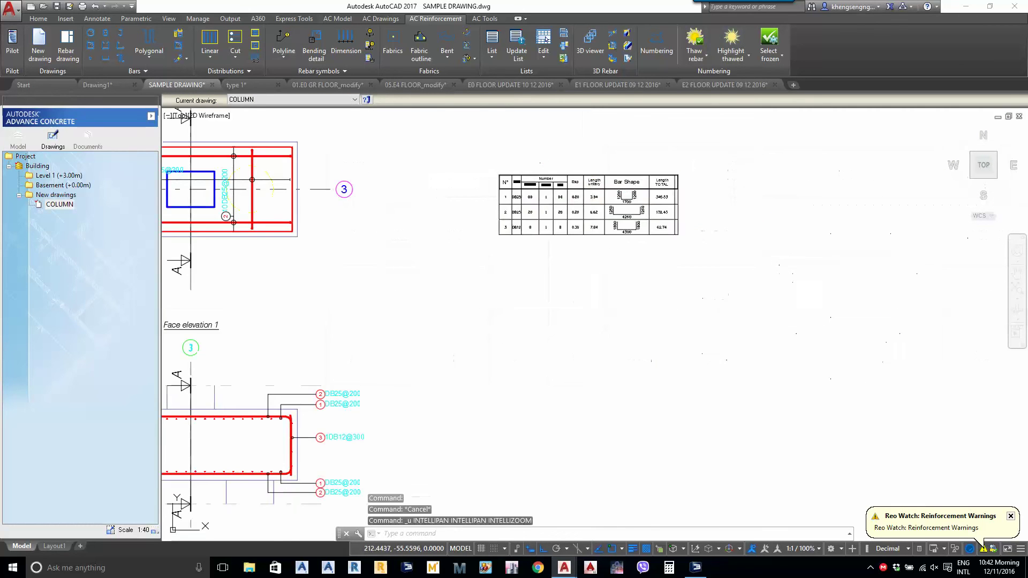
key(ctrl+z)
key(ctrl+z)
scroll(592, 306, down, 2)
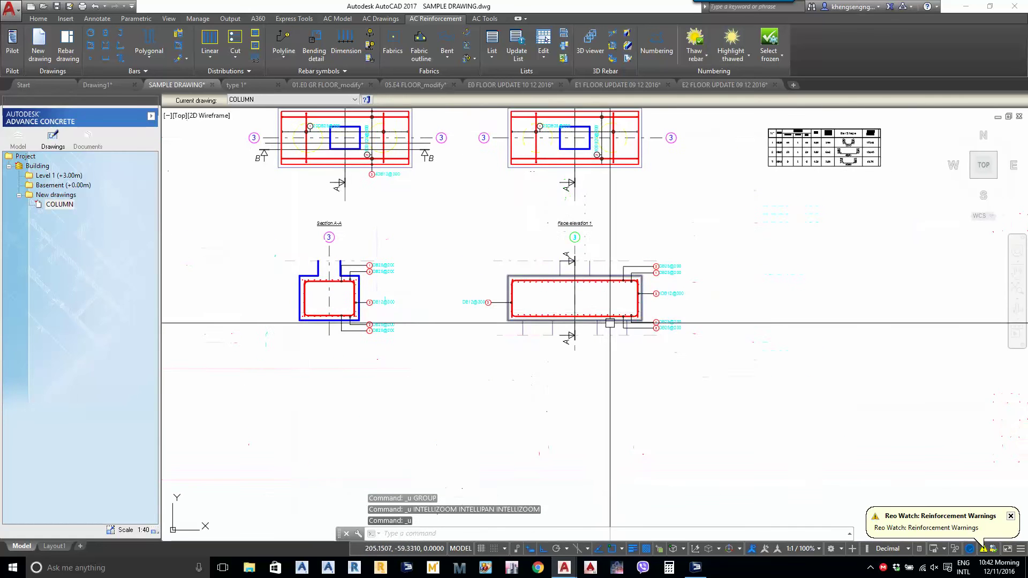
Review the bar symbols and distributions in Face elevation 1 alongside the rebar plans and Section A-A
middle_drag(608, 322, 620, 381)
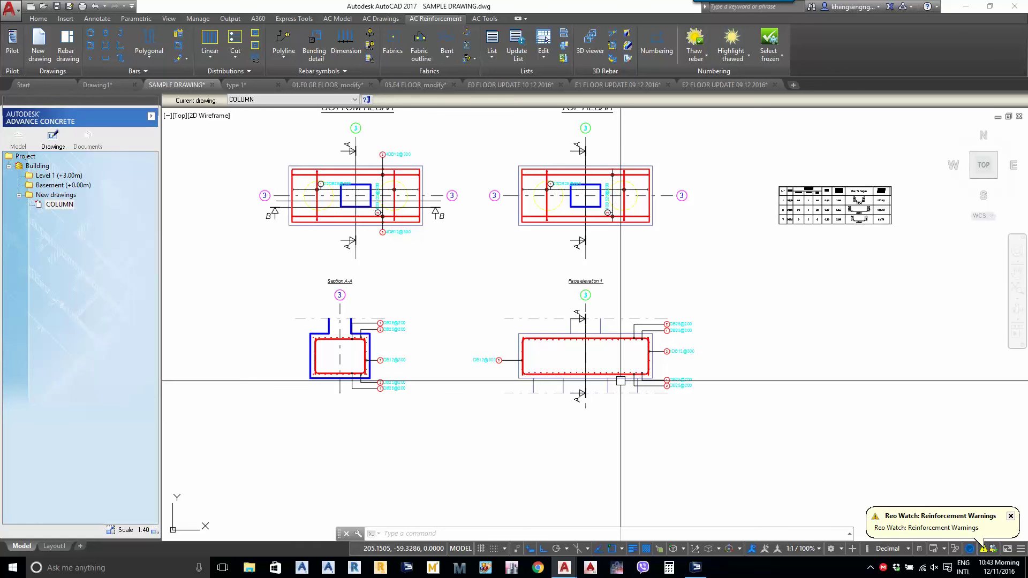
middle_drag(646, 372, 670, 412)
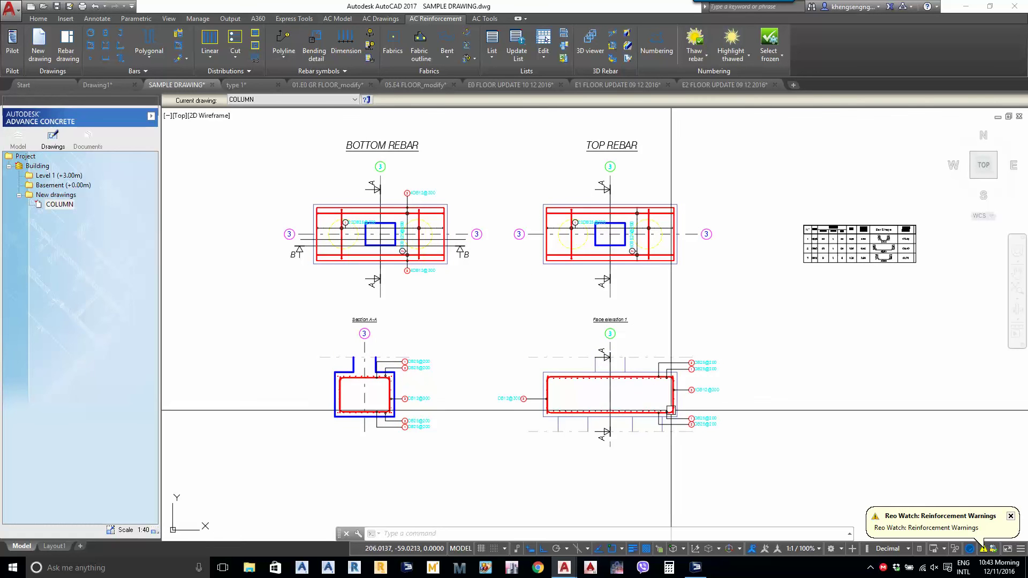
scroll(653, 408, up, 2)
middle_drag(653, 409, 689, 394)
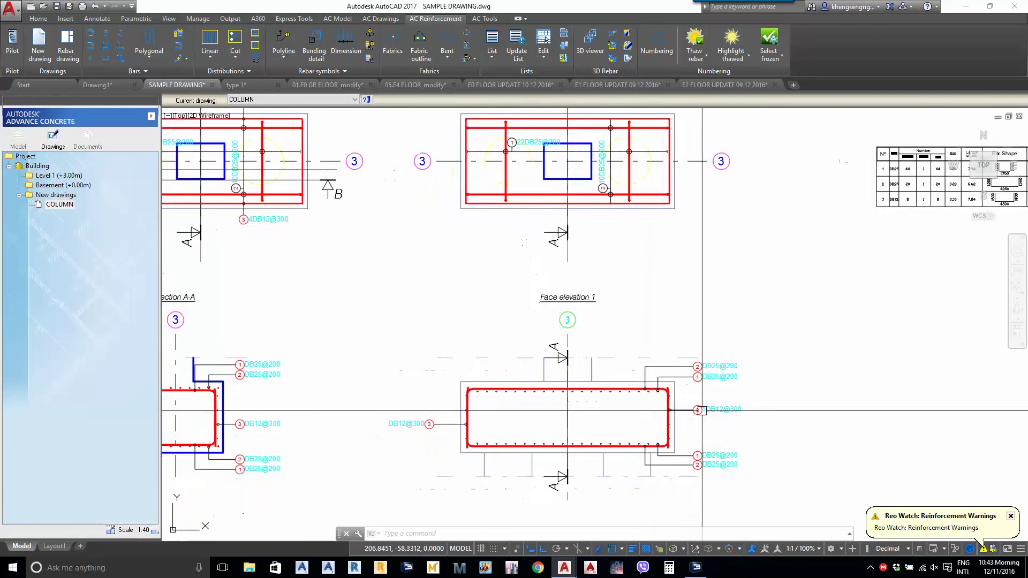
scroll(701, 408, up, 1)
scroll(739, 403, down, 2)
middle_drag(670, 360, 669, 371)
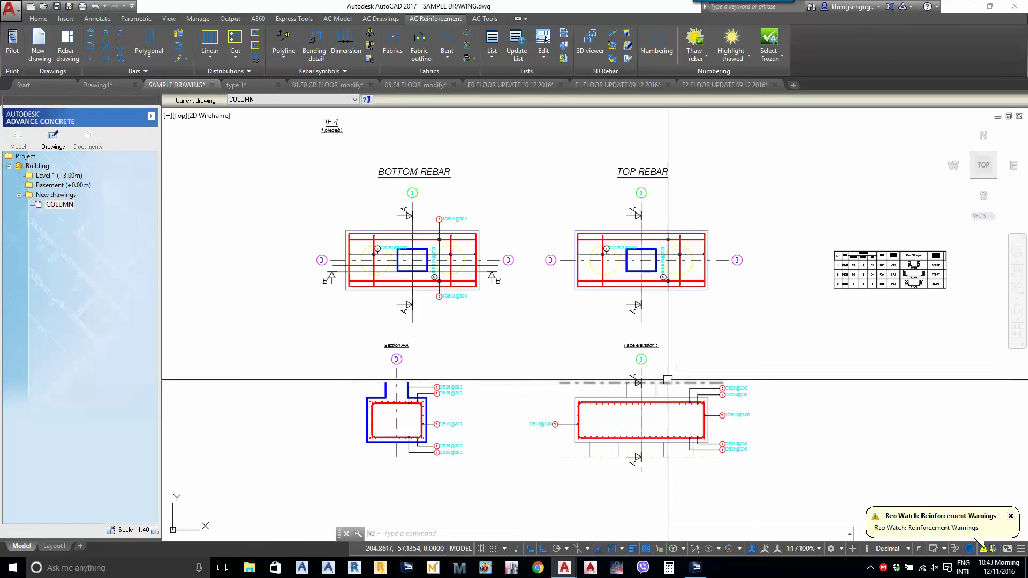
middle_drag(686, 367, 676, 370)
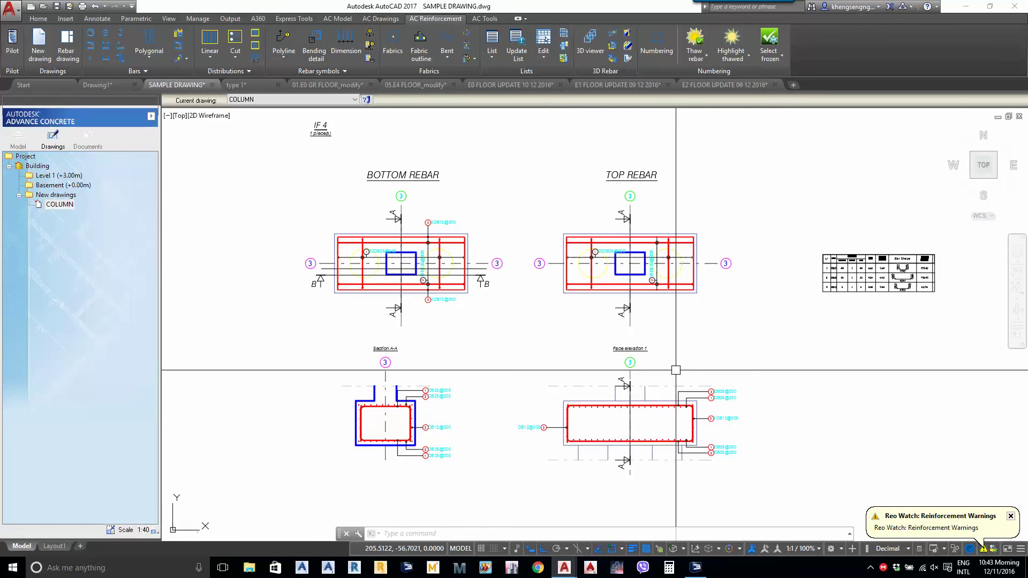